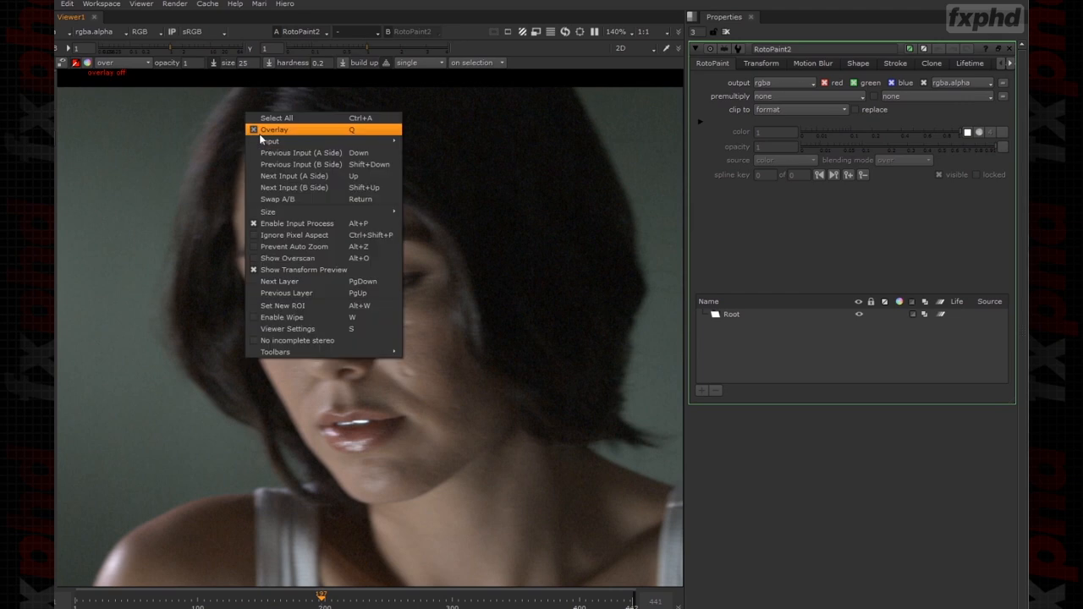
Reduce the paint brush size to 9 and circle the inner ends of both eyebrows in red.
mouse_move(335, 300)
left_mouse_down("shift")
mouse_move(345, 294)
mouse_move(323, 298)
left_mouse_up("shift")
middle_click_drag(435, 505, 449, 476)
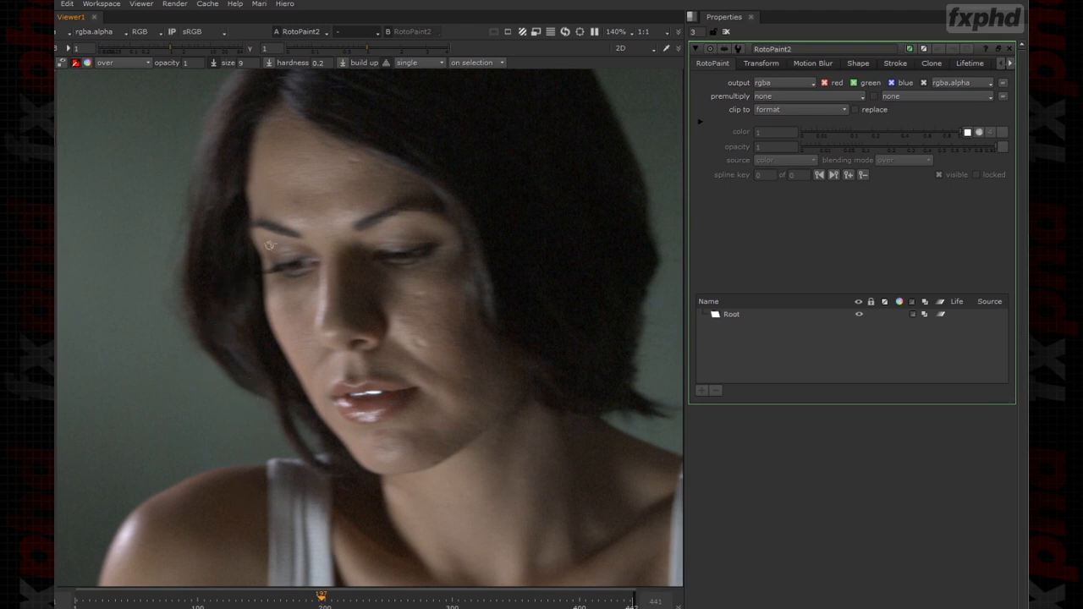
mouse_move(305, 211)
left_mouse_down()
mouse_move(284, 241)
mouse_move(318, 219)
mouse_move(362, 240)
mouse_move(375, 206)
left_mouse_up()
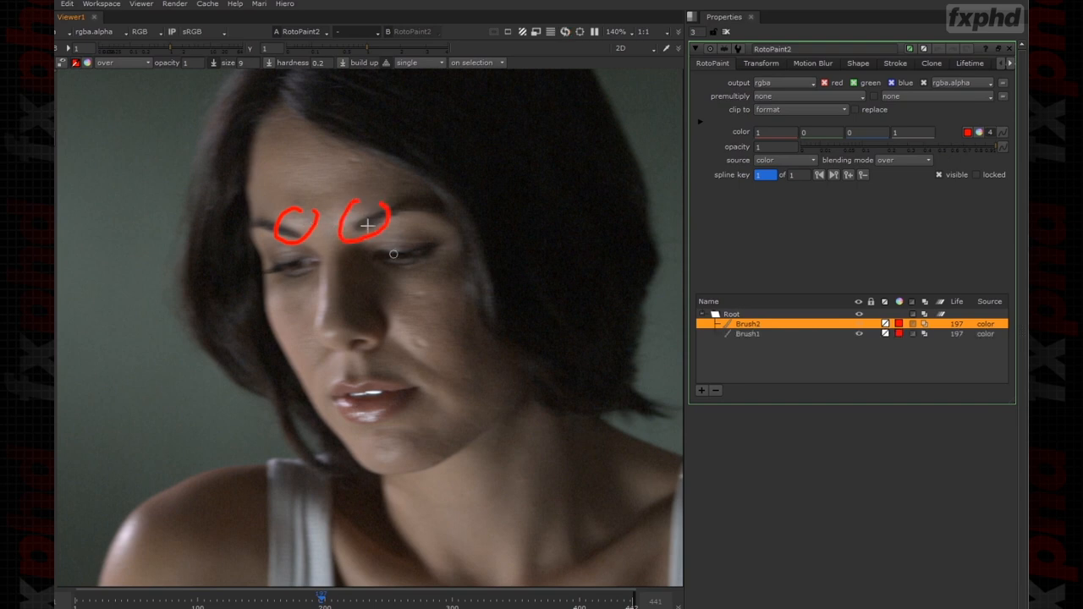
Paint a red arrow and a circle on the forehead, then circle the two bright spots on the cheek.
mouse_move(243, 167)
left_mouse_down()
mouse_move(300, 177)
mouse_move(291, 185)
left_mouse_up()
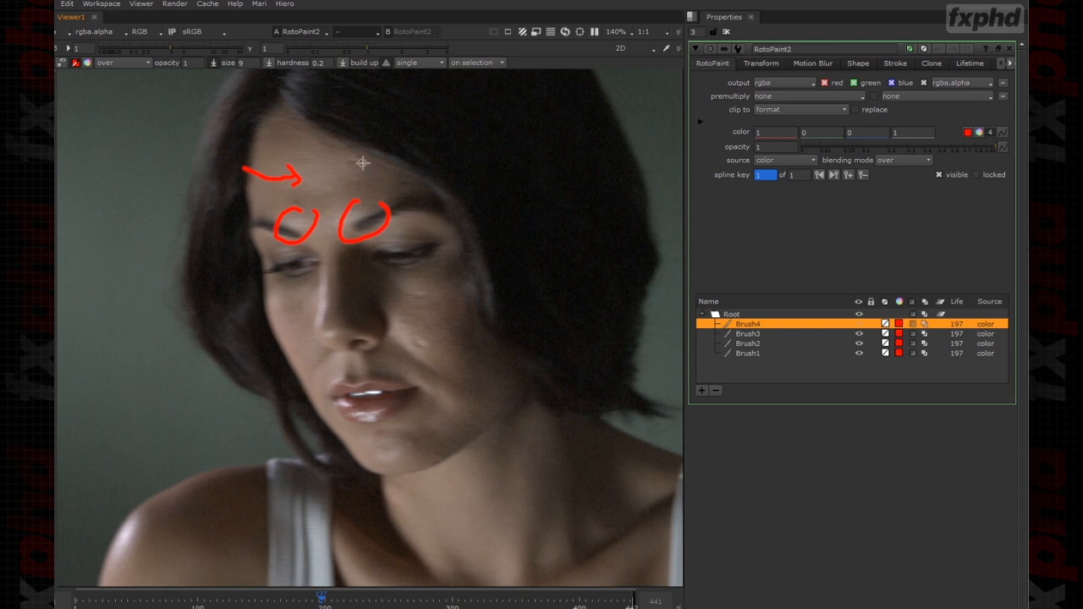
mouse_move(352, 149)
left_mouse_down()
mouse_move(359, 173)
mouse_move(362, 151)
left_mouse_up()
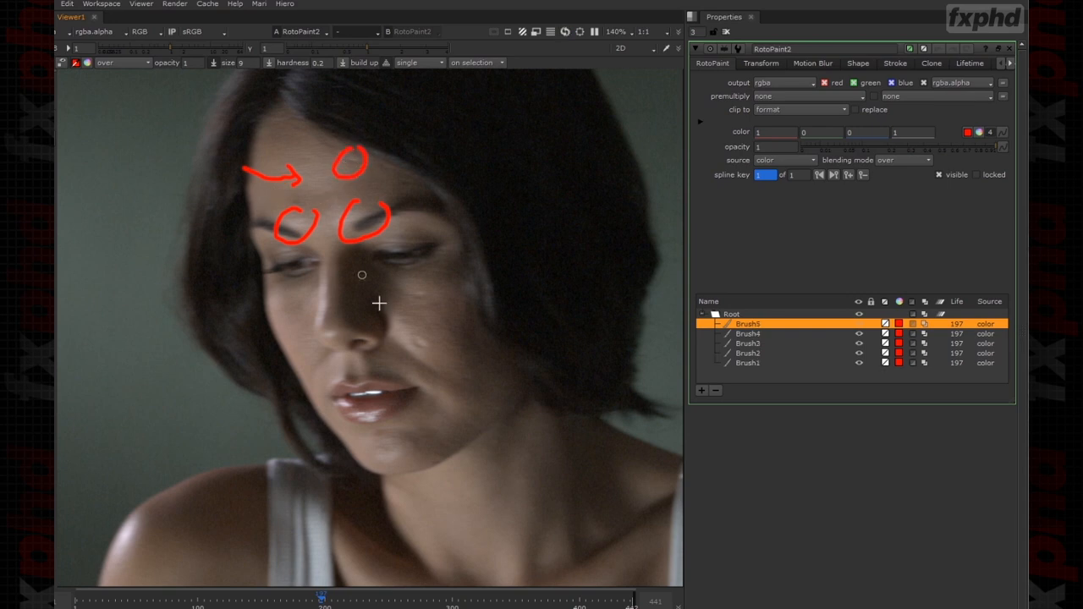
mouse_move(411, 290)
left_mouse_down()
mouse_move(430, 306)
mouse_move(437, 293)
left_mouse_up()
mouse_move(427, 330)
left_mouse_down()
mouse_move(404, 354)
mouse_move(434, 334)
left_mouse_up()
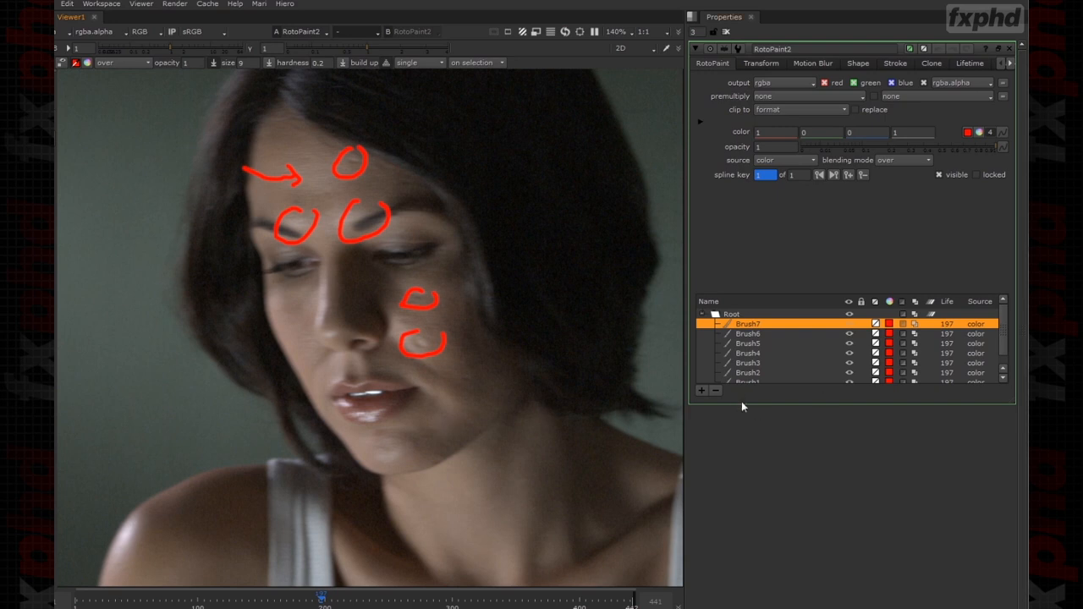
Enlarge the stroke list, add a new layer under Root and move all existing brush strokes into it.
left_click_drag(1012, 402, 1012, 561)
left_click(702, 547)
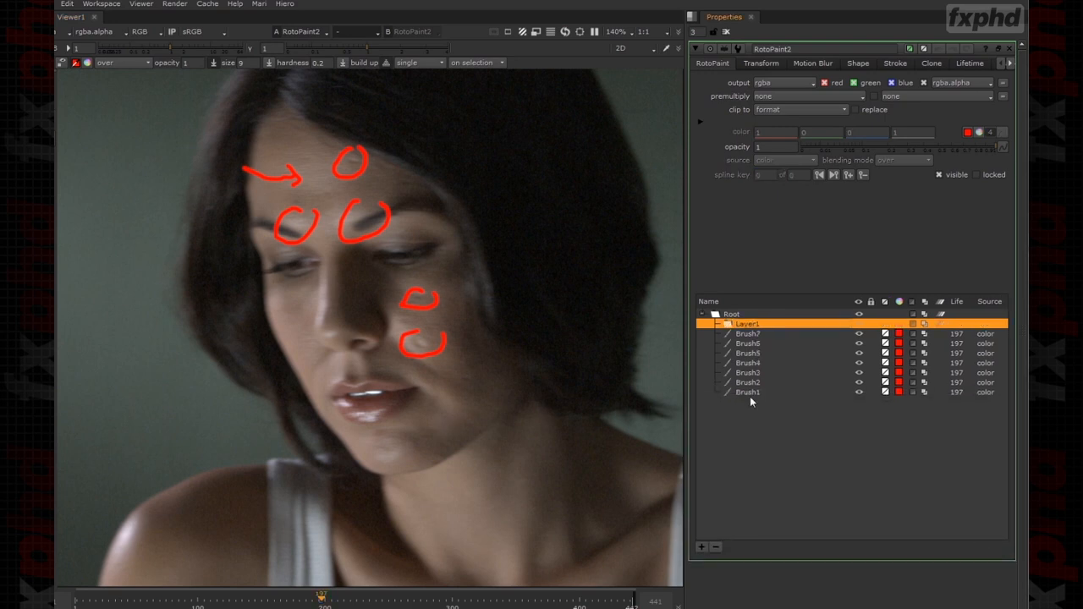
left_click(750, 395)
left_click(748, 335, "shift")
left_click_drag(741, 333, 739, 324)
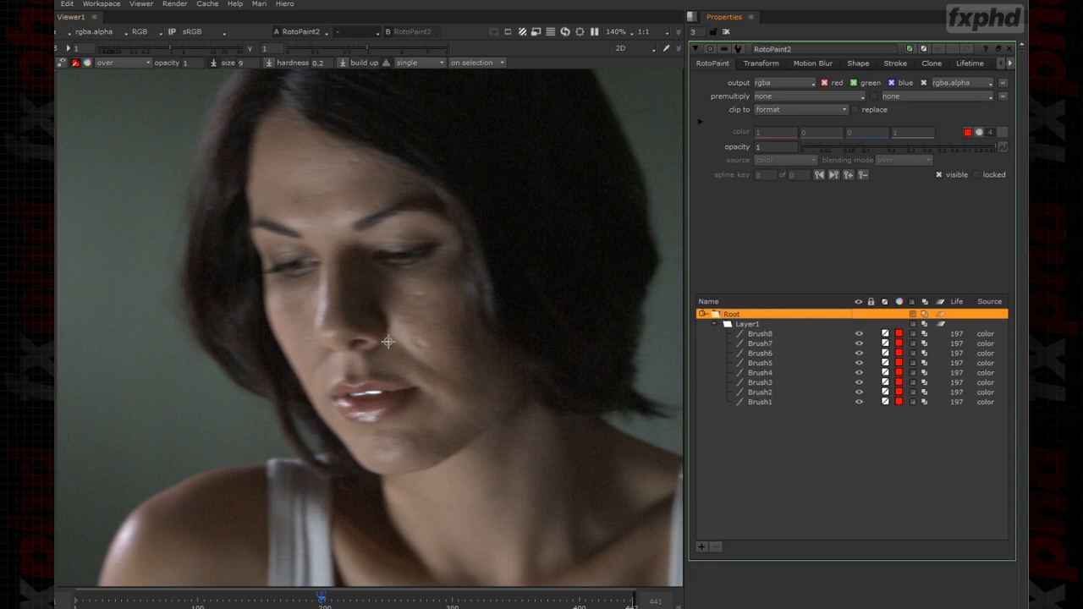
Paint red strokes along both cheek creases and the upper lip, and circle the area beside the mouth corner.
left_click_drag(389, 340, 438, 375)
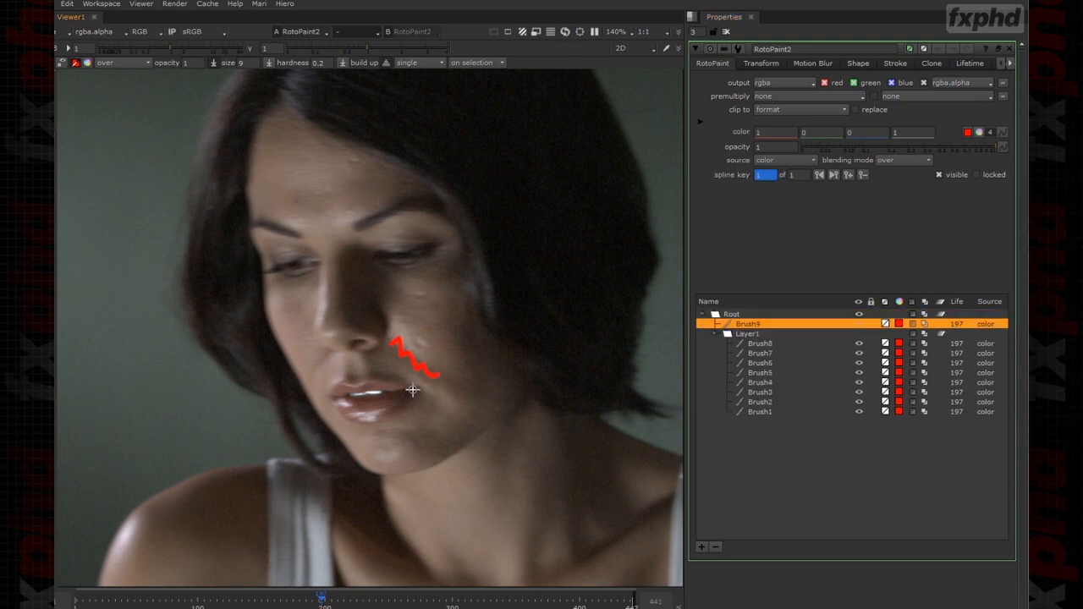
left_click_drag(325, 352, 307, 377)
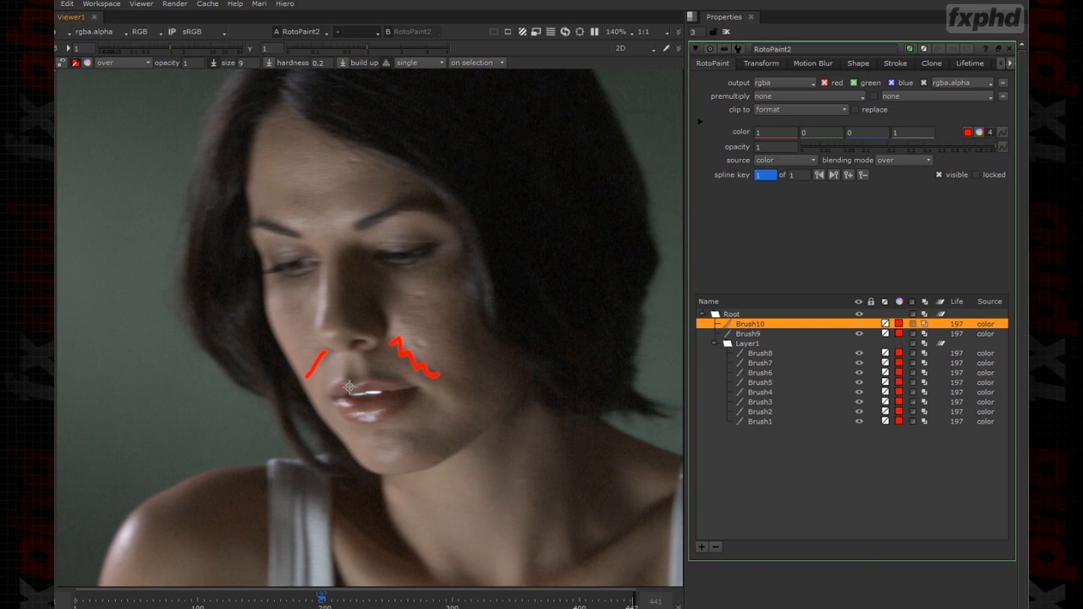
left_click_drag(347, 385, 407, 386)
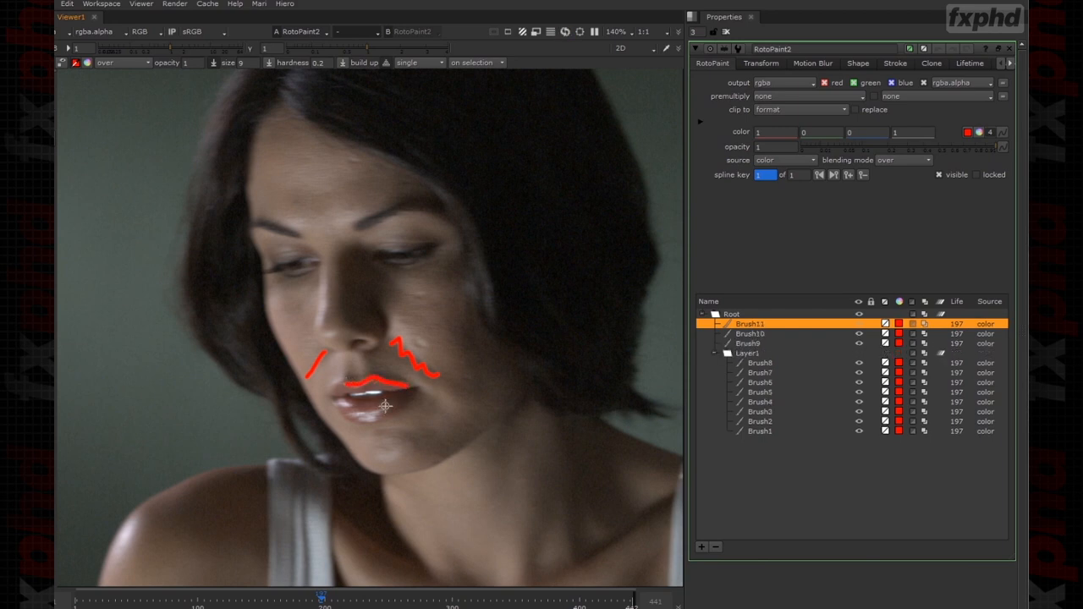
left_click(411, 412)
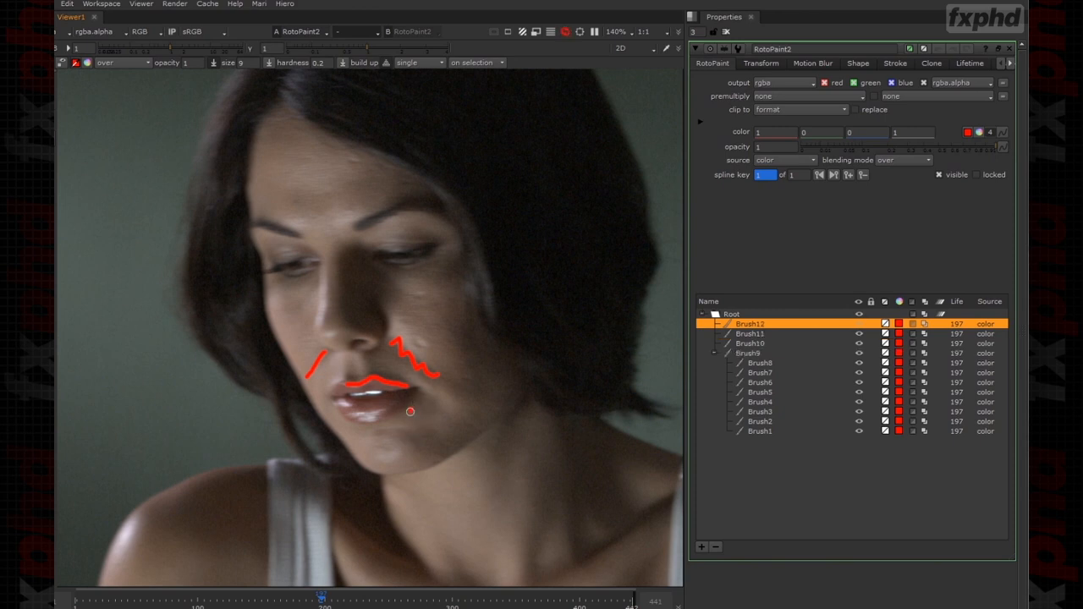
mouse_move(441, 407)
left_mouse_down()
mouse_move(413, 392)
mouse_move(408, 414)
left_mouse_up()
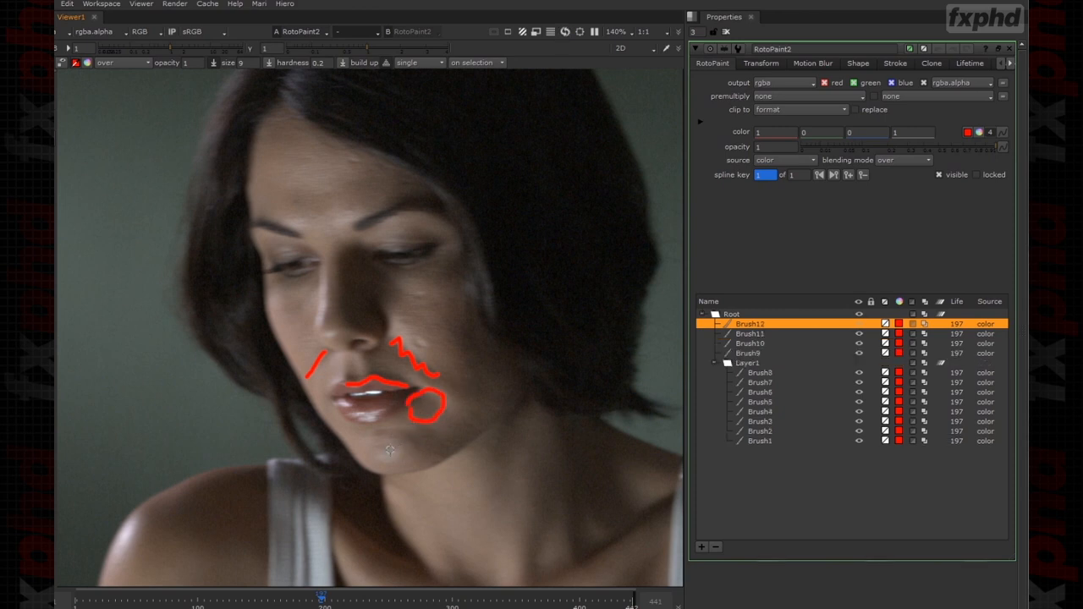
Paint small red marks on both sides of the chin and one beneath the eye beside the nose.
left_click_drag(422, 466, 413, 452)
mouse_move(408, 451)
left_mouse_down()
mouse_move(417, 442)
mouse_move(424, 453)
mouse_move(385, 460)
left_mouse_up()
middle_click_drag(352, 334, 330, 296)
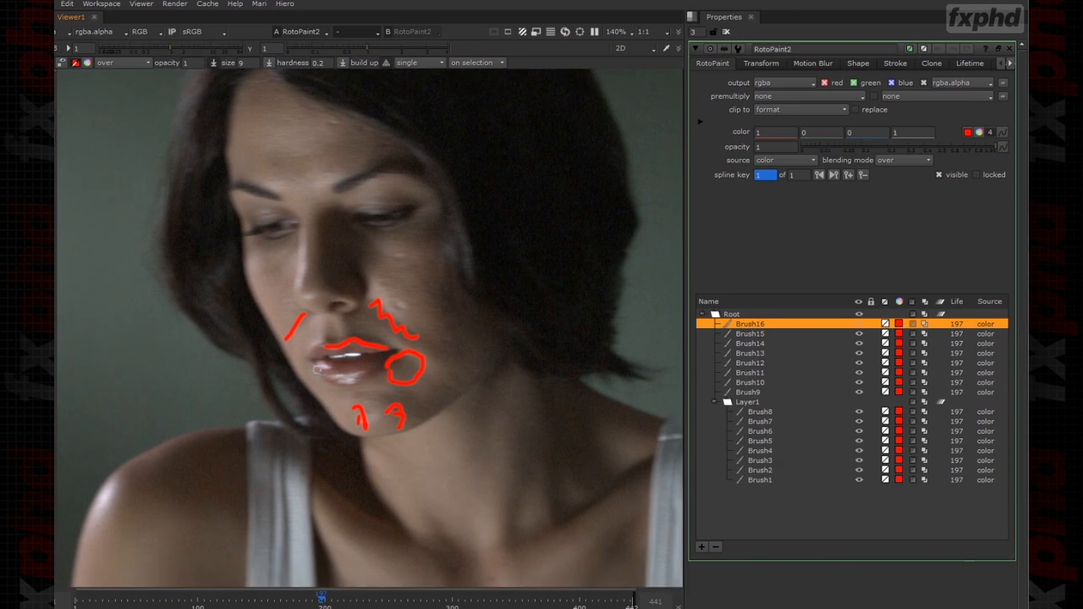
mouse_move(430, 346)
middle_mouse_down()
mouse_move(392, 367)
mouse_move(435, 379)
middle_mouse_up()
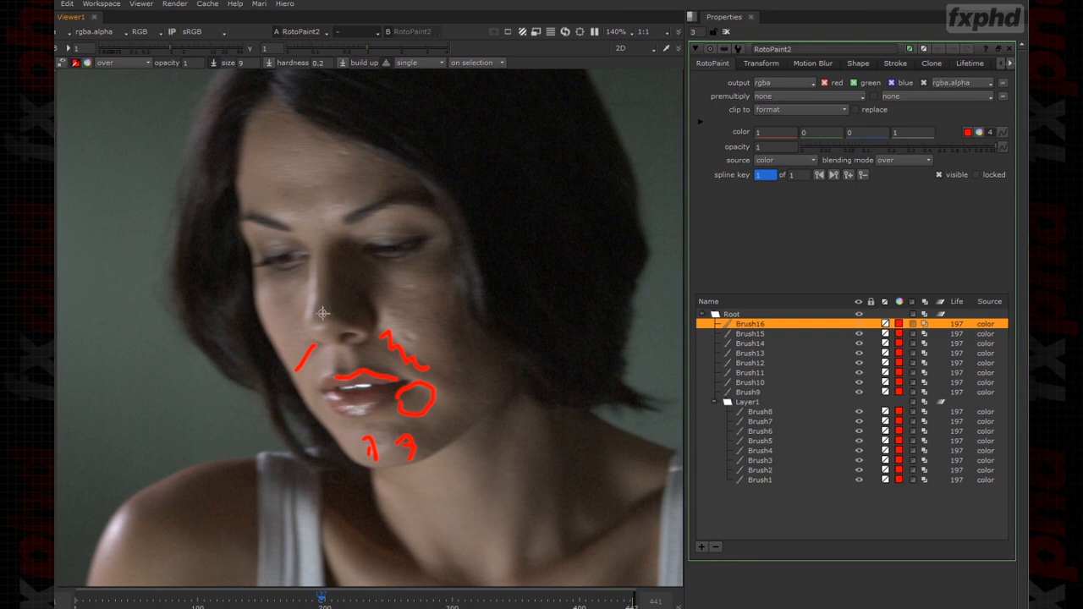
middle_click_drag(393, 274, 381, 275)
left_click_drag(360, 269, 374, 279)
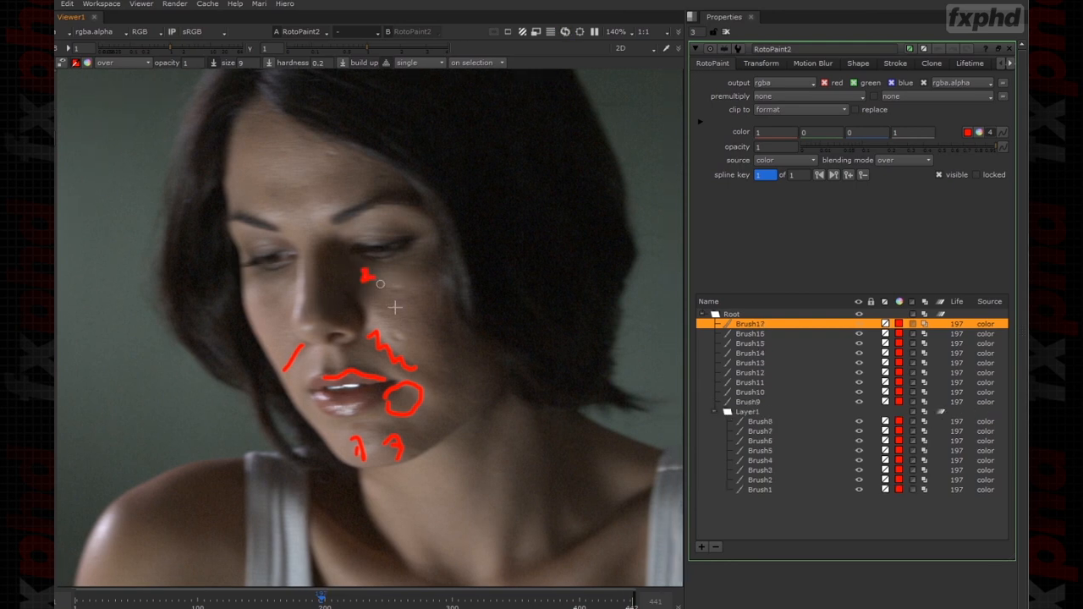
middle_click_drag(458, 365, 461, 279)
middle_click_drag(382, 252, 383, 320)
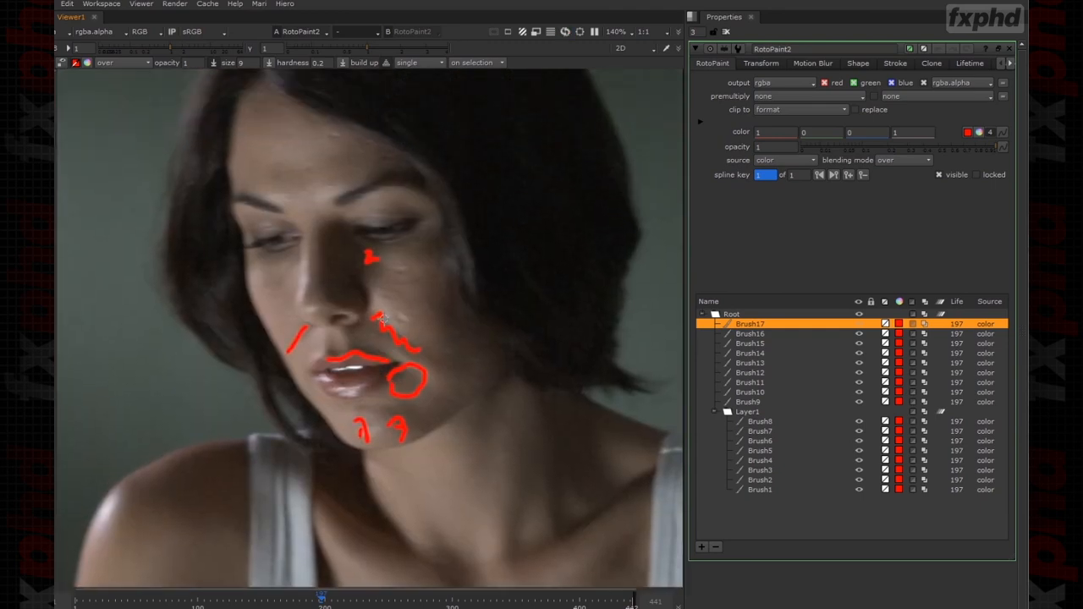
middle_click_drag(256, 258, 255, 287)
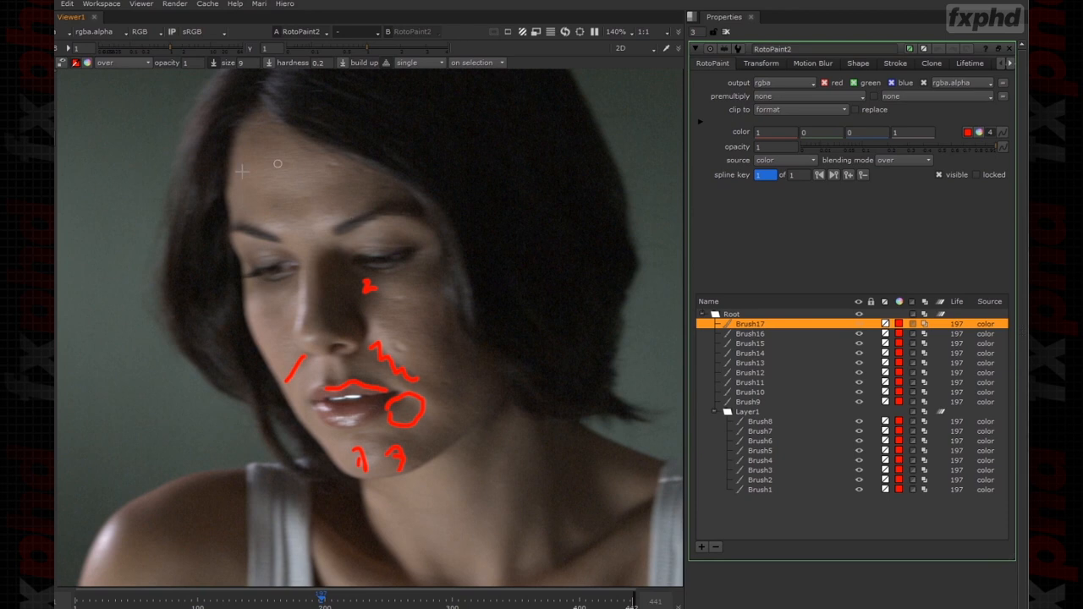
Move the strokes Brush9 through Brush17 from Root into Layer1 with the earlier strokes.
left_click(758, 490, "shift")
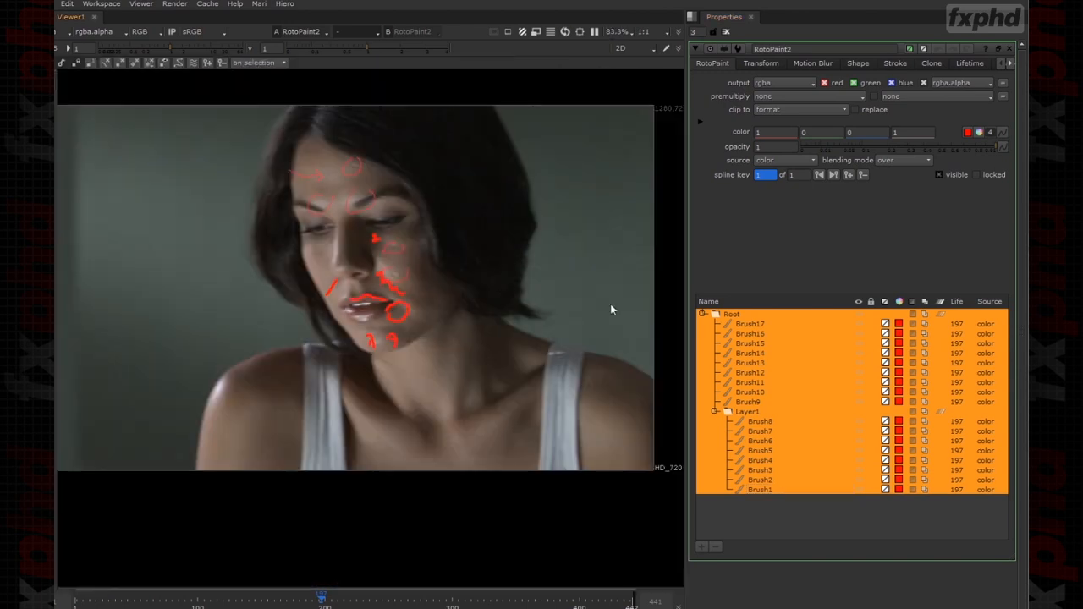
left_click(734, 363)
left_click(750, 324)
left_click(748, 402, "shift")
left_click(439, 287)
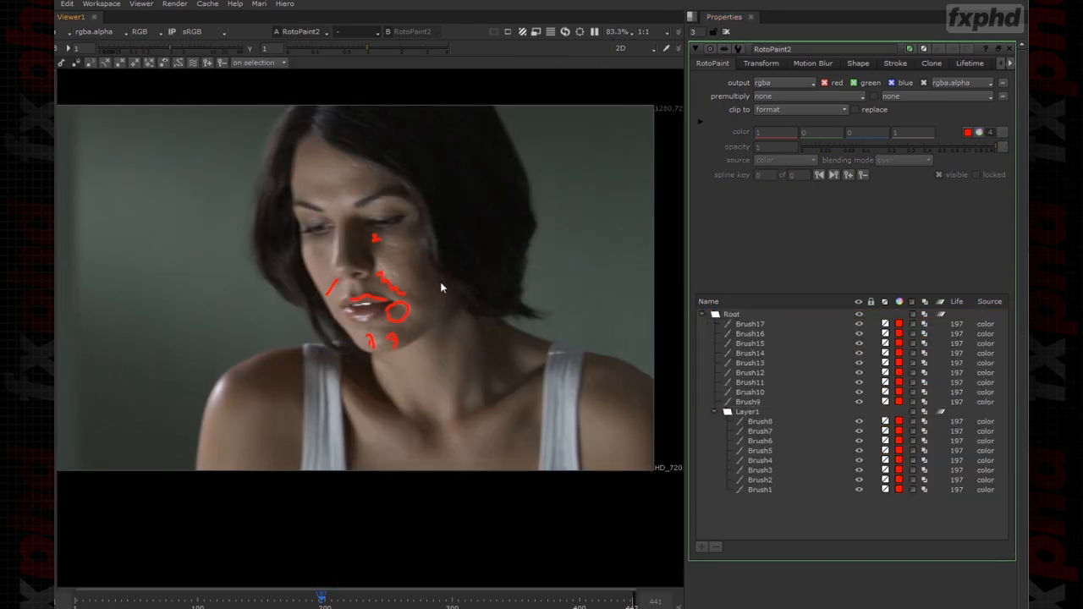
left_click(765, 324)
left_click(750, 402, "shift")
left_click_drag(761, 324, 750, 413)
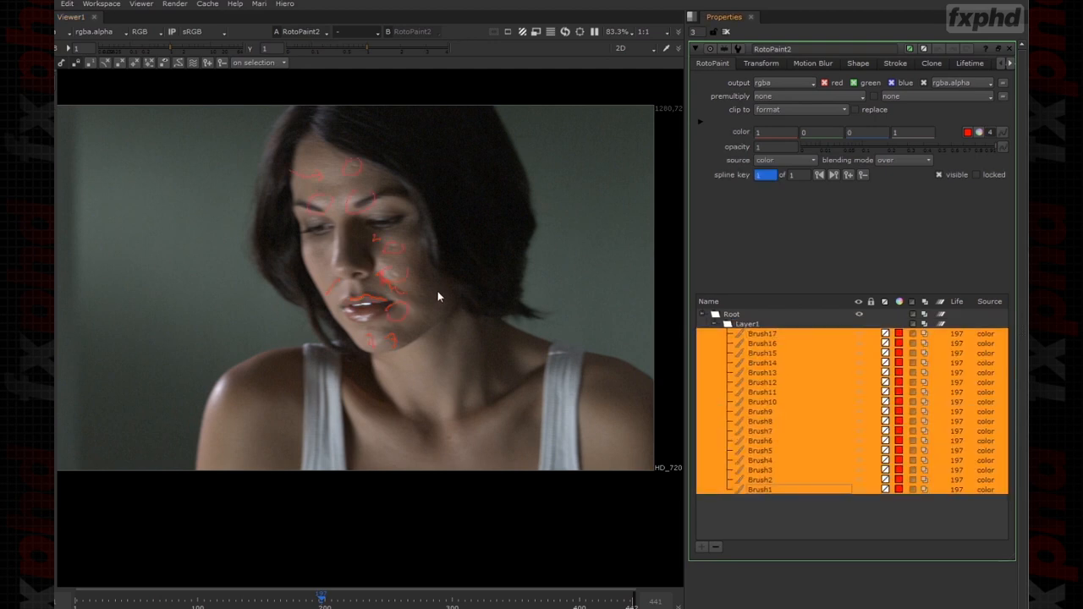
Scrub forward from frame 197 to examine how the face moves relative to the painted marks and the frame edge.
scroll(440, 301, "up", 3)
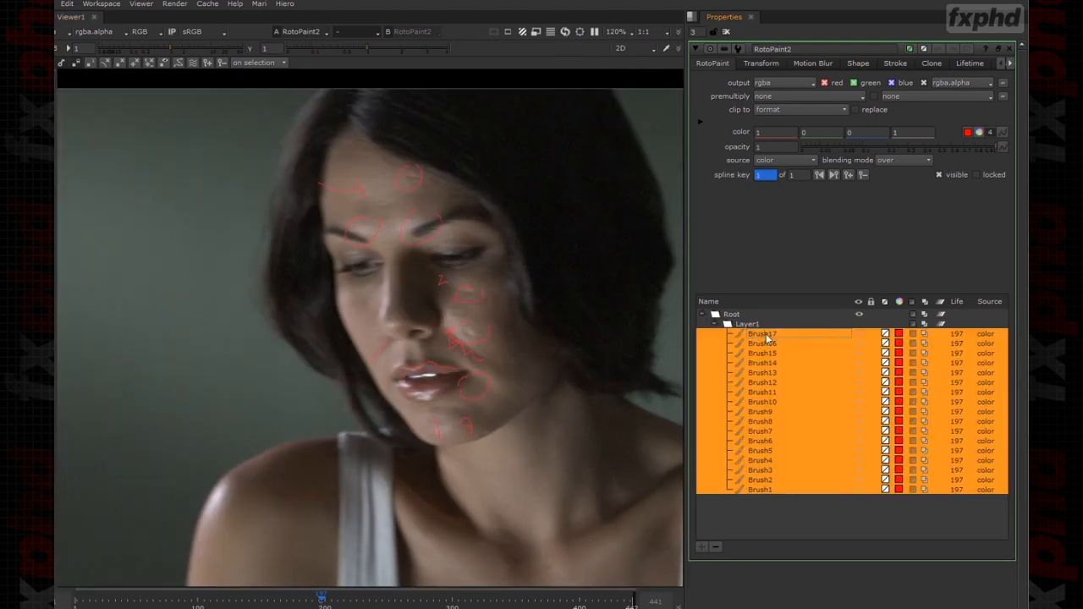
middle_click_drag(527, 399, 533, 391)
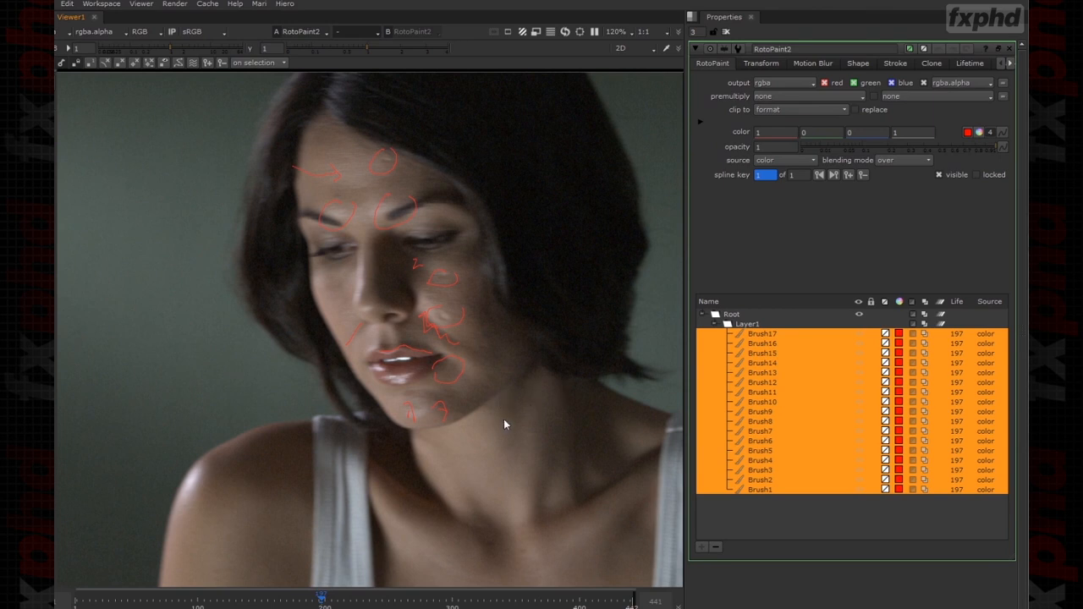
mouse_move(509, 414)
middle_mouse_down()
mouse_move(493, 407)
mouse_move(492, 418)
middle_mouse_up()
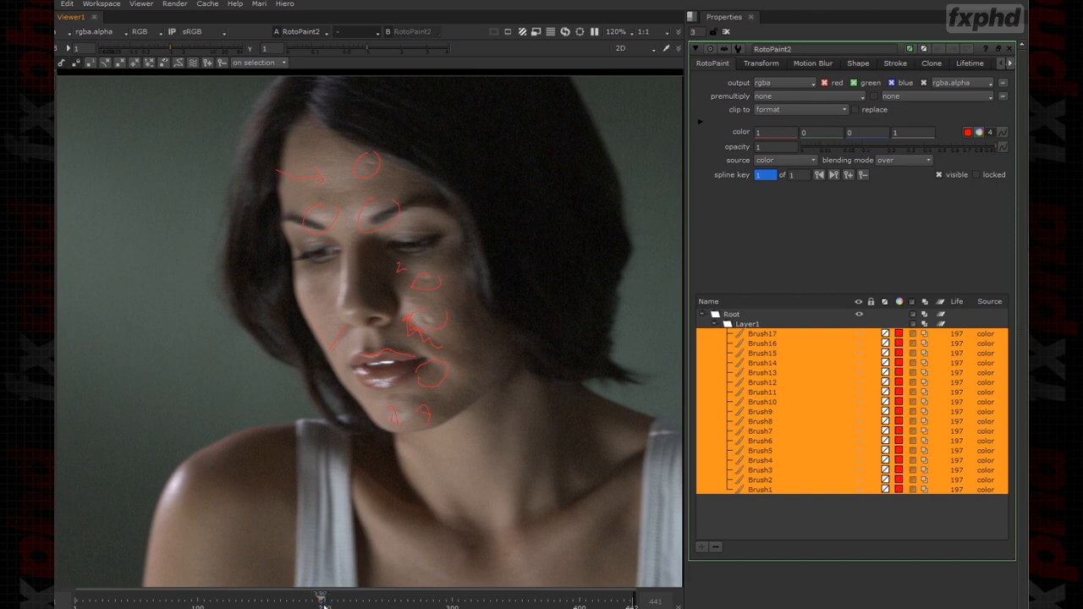
left_click_drag(322, 606, 339, 606)
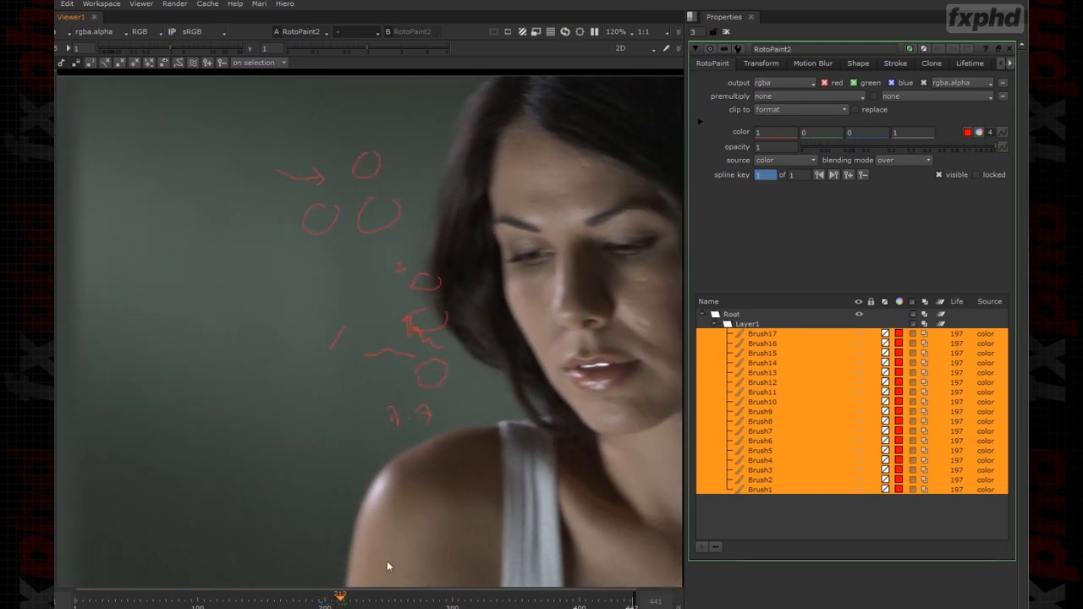
middle_click_drag(460, 532, 350, 526)
left_click(351, 525)
middle_click_drag(395, 428, 375, 419)
middle_click_drag(517, 421, 366, 420)
scroll(366, 420, "down", 1)
mouse_move(339, 606)
left_mouse_down()
mouse_move(369, 604)
mouse_move(338, 606)
mouse_move(352, 605)
left_mouse_up()
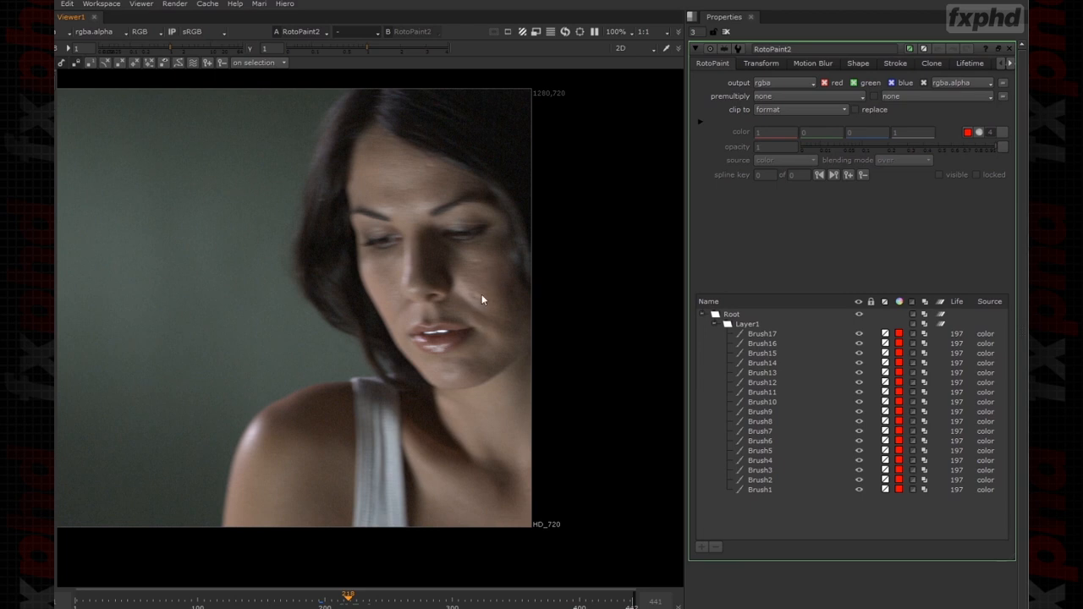
scroll(466, 309, "up", 3)
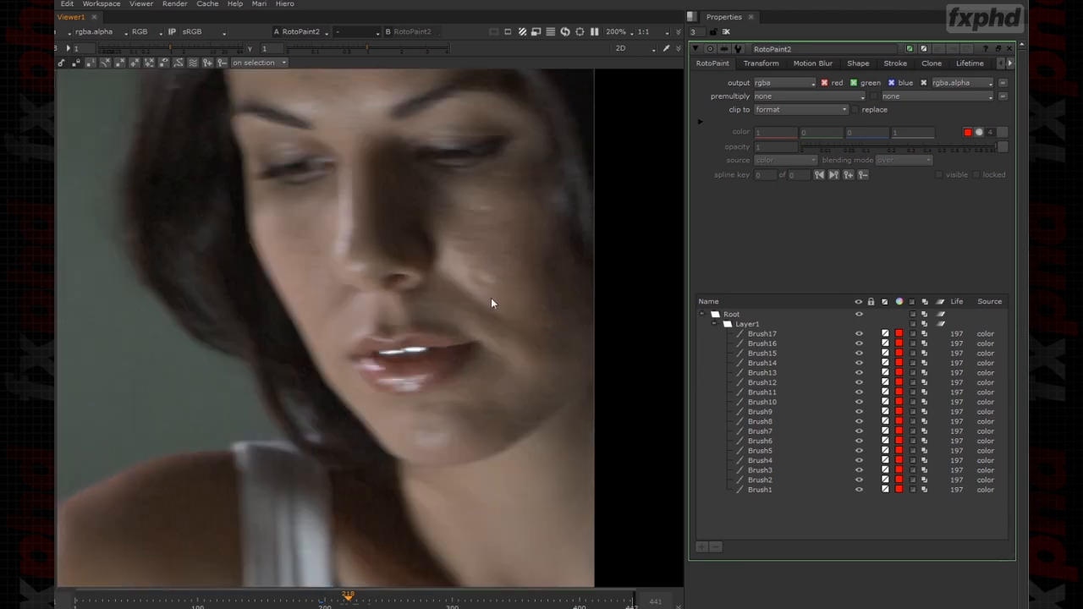
scroll(489, 300, "down", 2)
left_click_drag(348, 599, 352, 601)
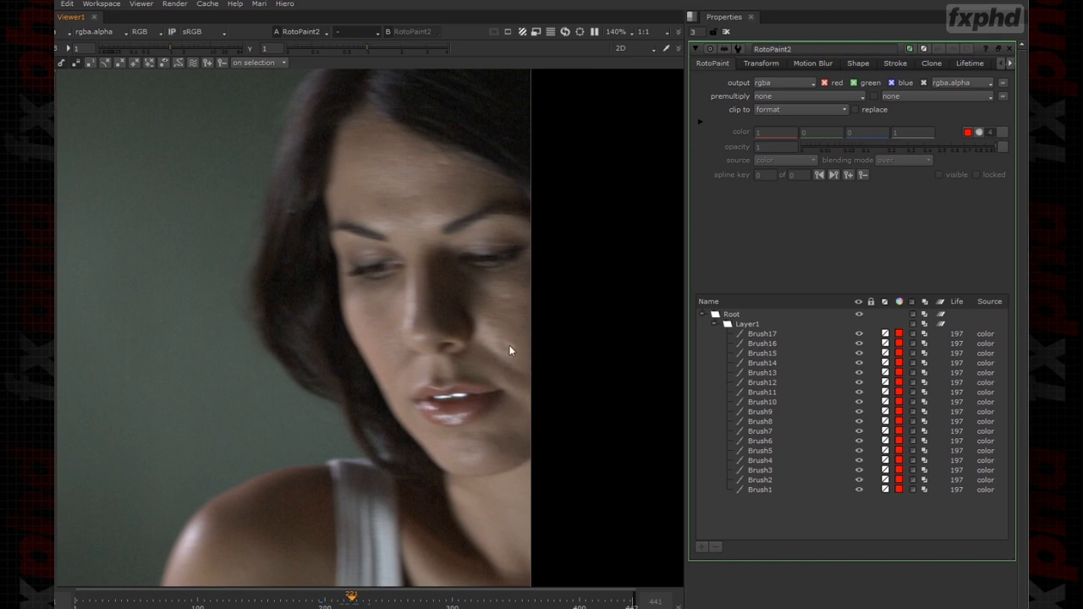
key("Right")
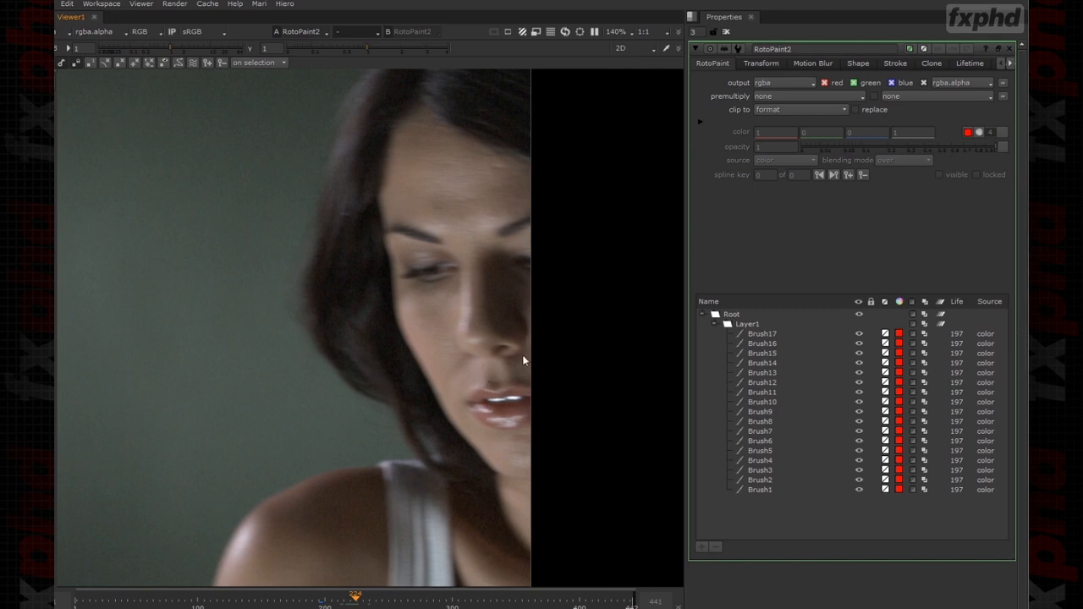
left_click_drag(354, 594, 350, 600)
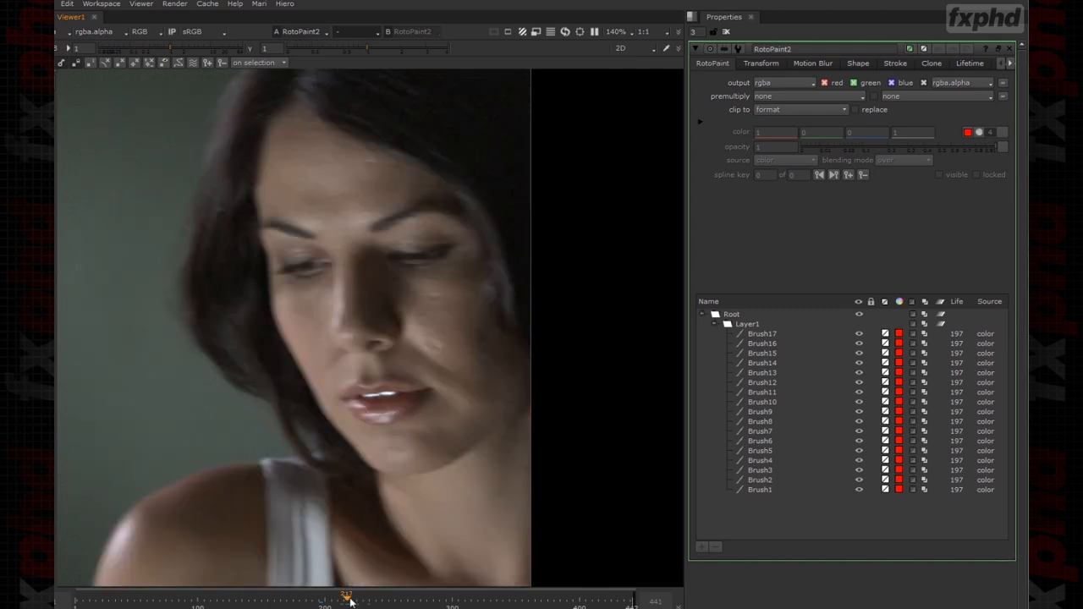
Scrub through the frames before 197 to examine the face's visibility near the opposite edge of the picture.
scroll(483, 290, "down", 5)
scroll(459, 327, "up", 4)
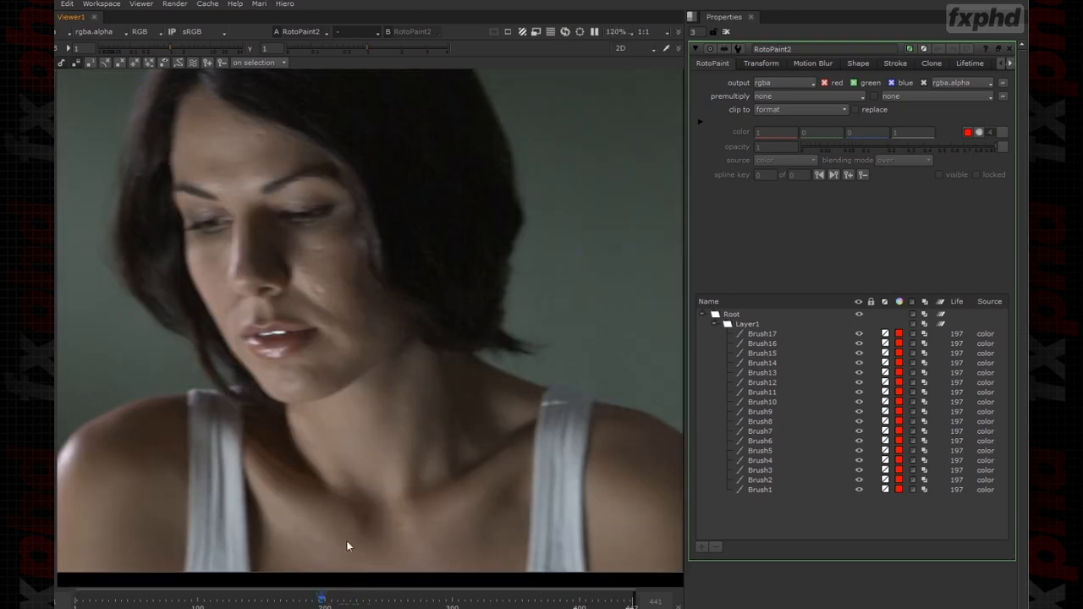
middle_click_drag(339, 483, 479, 483)
left_click(316, 600)
left_click_drag(315, 600, 280, 602)
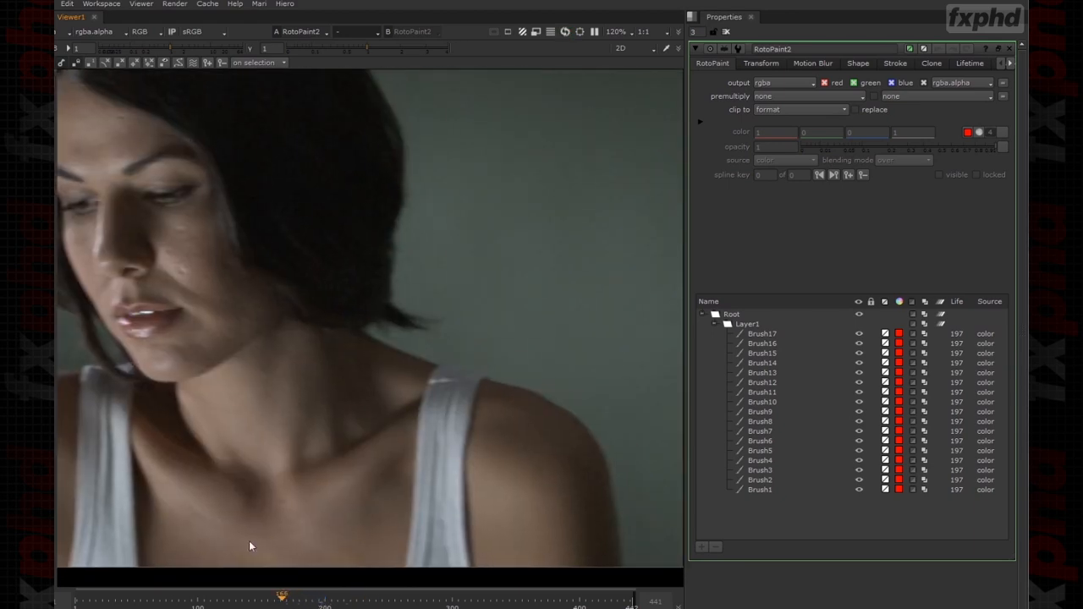
middle_click_drag(254, 529, 402, 530)
middle_click_drag(357, 442, 276, 475)
left_click_drag(280, 598, 271, 602)
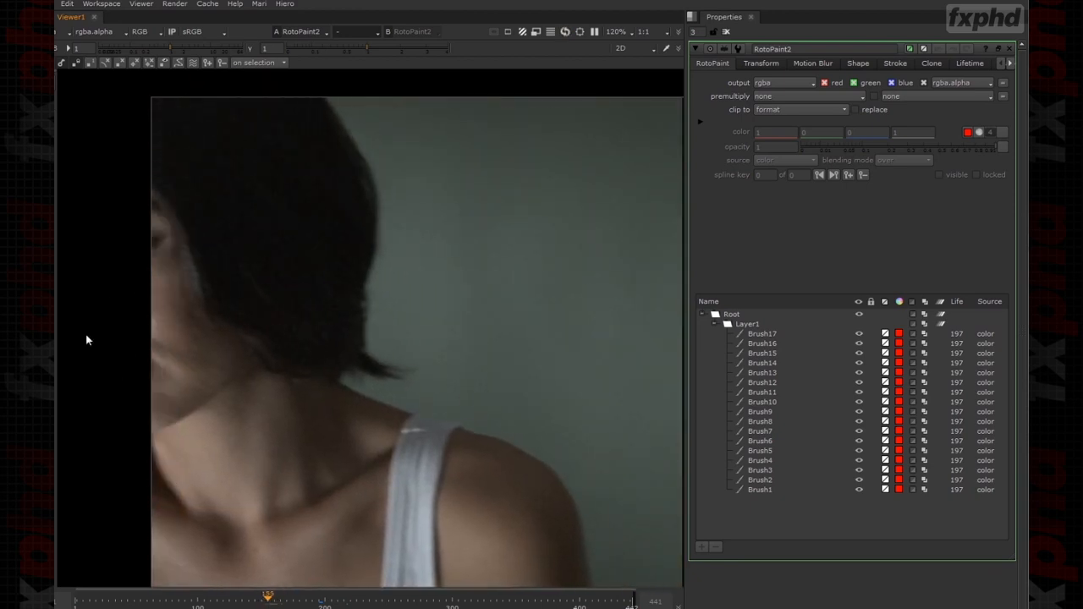
left_click(282, 599)
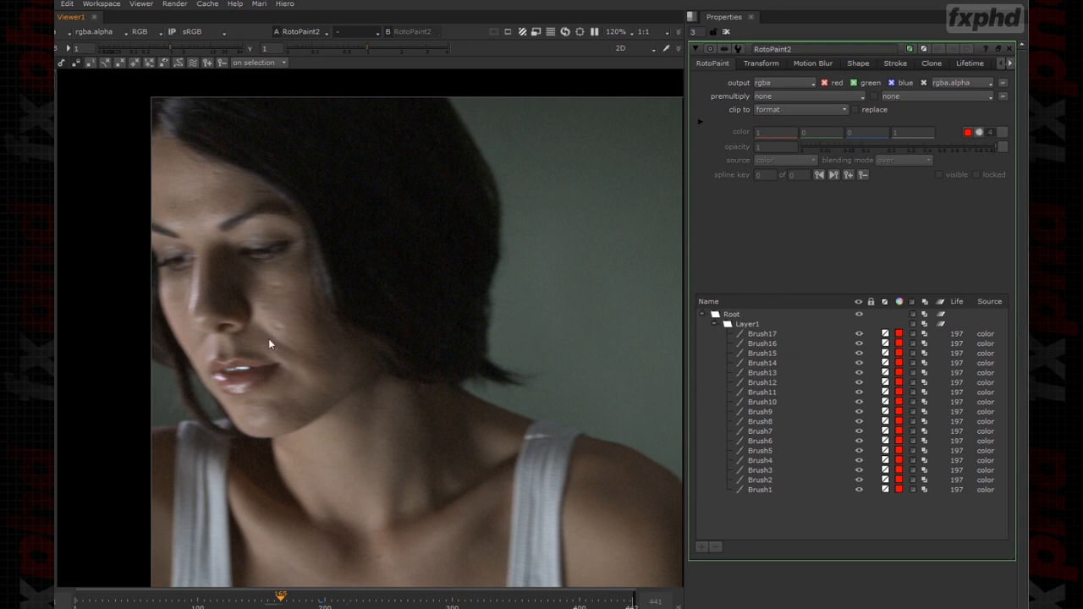
left_click_drag(272, 601, 271, 604)
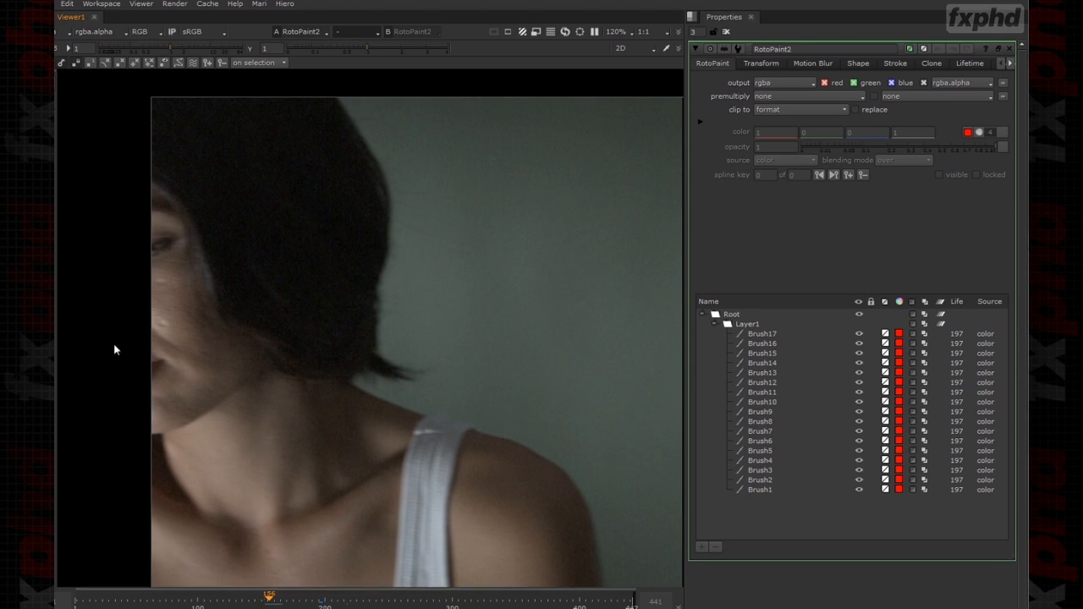
left_click(288, 601)
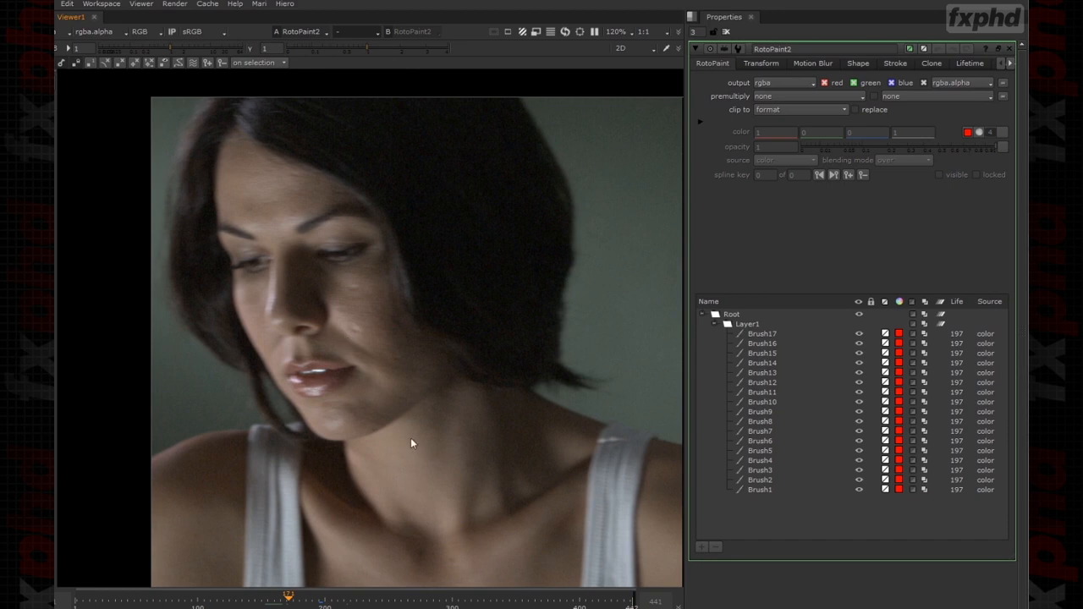
Check the face's framing around frame 172 and scrub back toward frames where it leaves the picture.
middle_click_drag(412, 438, 339, 508)
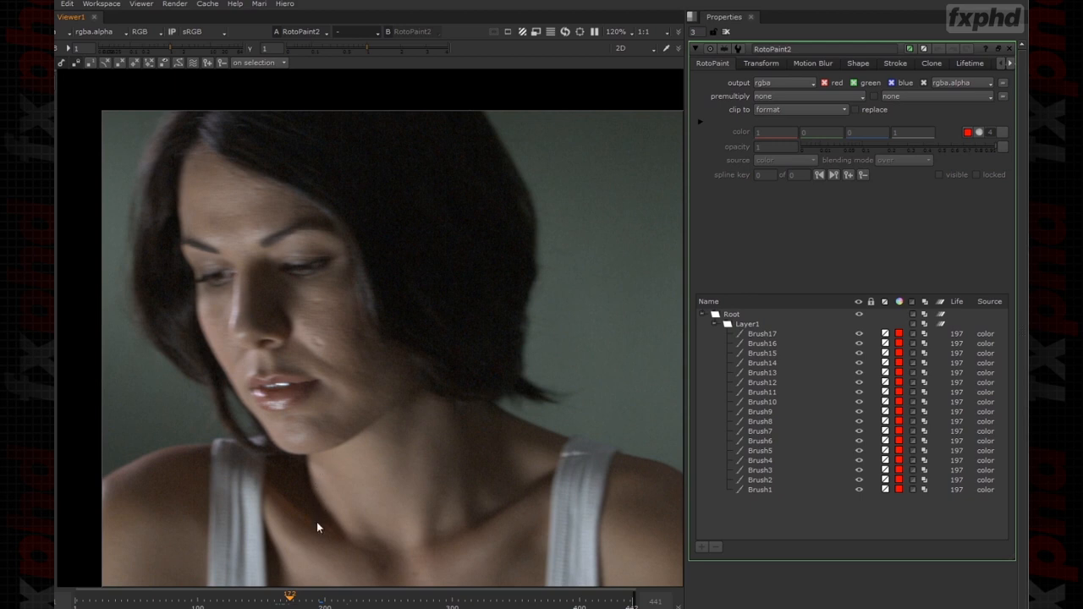
middle_click_drag(369, 533, 353, 544)
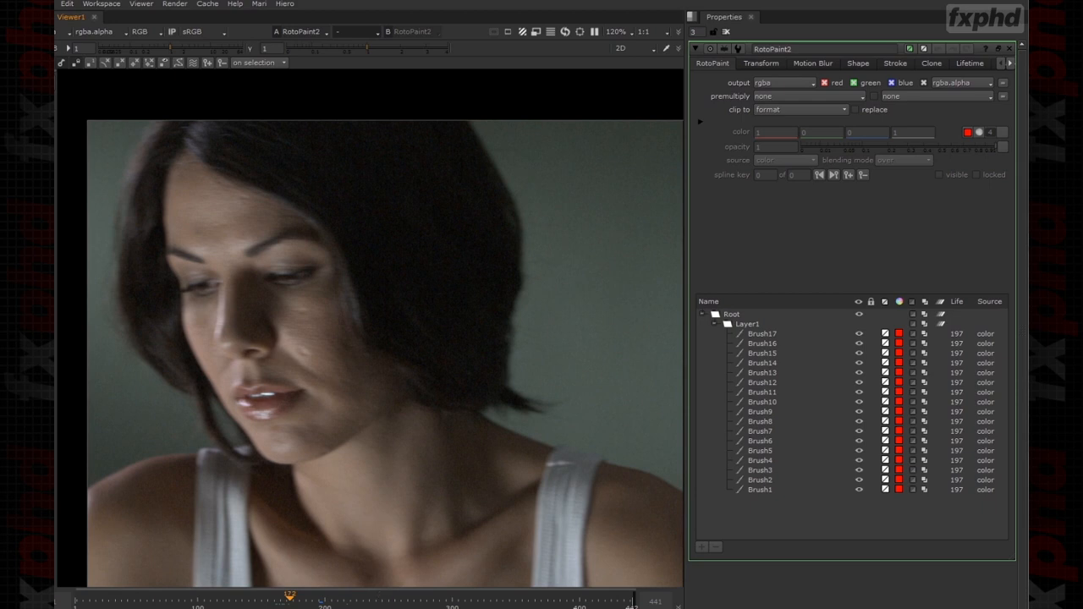
middle_click_drag(382, 520, 406, 504)
mouse_move(288, 600)
left_mouse_down()
mouse_move(262, 601)
mouse_move(271, 600)
left_mouse_up()
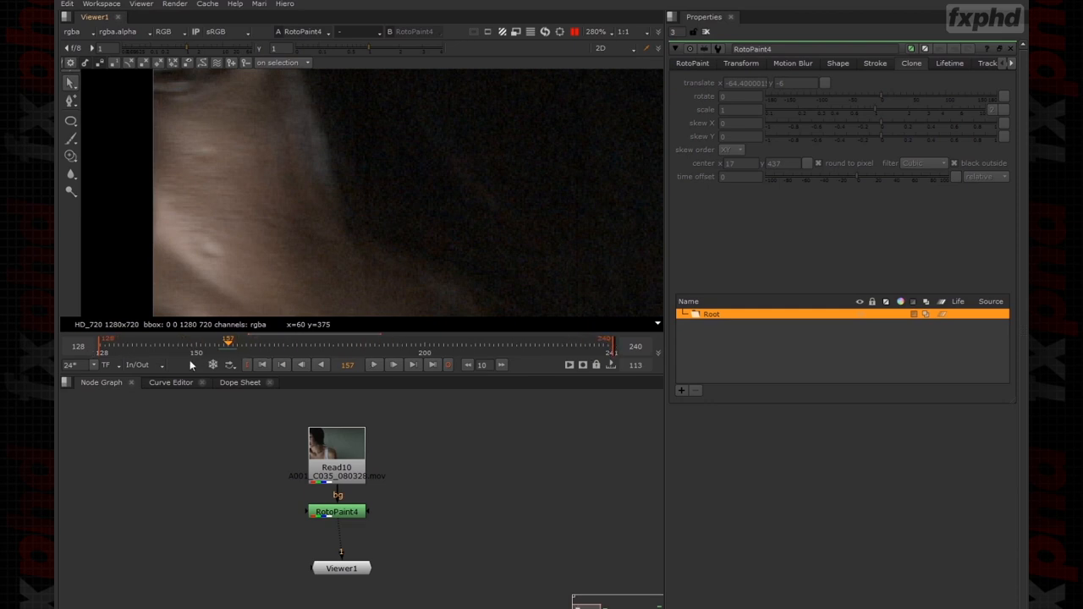
Switch the timeline range to Global and return it to In/Out.
left_click(138, 365)
left_click(142, 380)
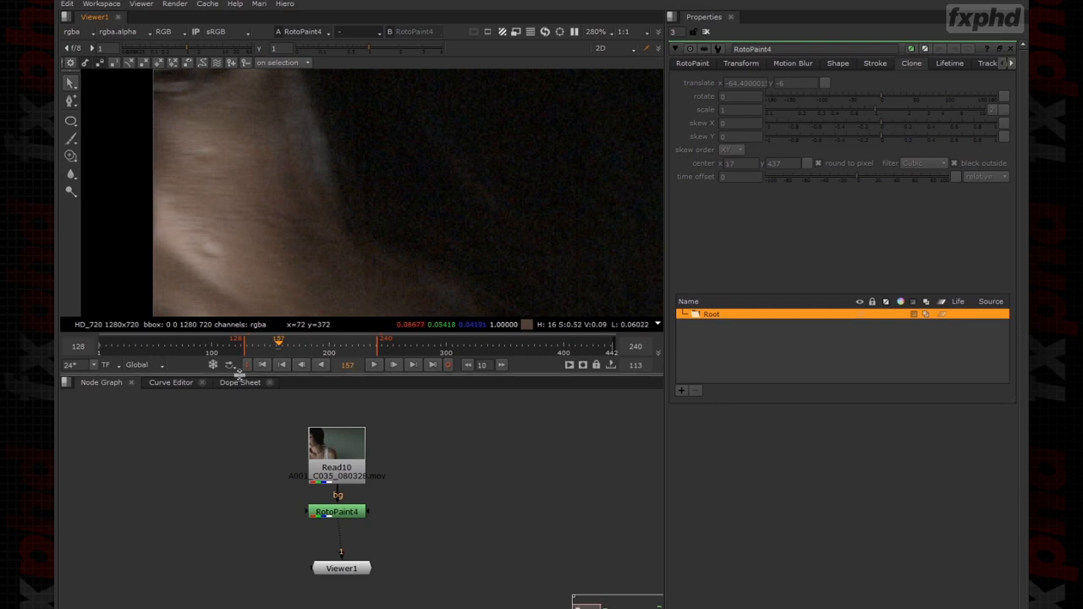
left_click(144, 364)
left_click(151, 399)
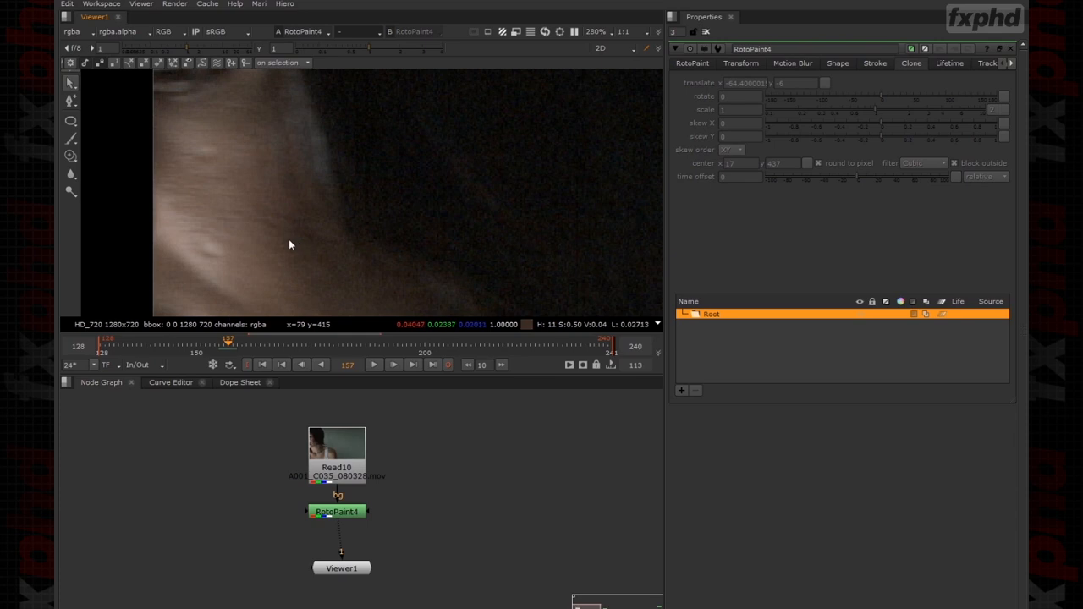
Draw a small ellipse over the cheek blemish at frame 157 in RotoPaint4.
left_click(73, 118)
scroll(194, 220, "up", 3)
middle_click_drag(222, 249, 282, 176)
right_click(282, 177)
left_click(254, 175)
left_click_drag(327, 215, 313, 224)
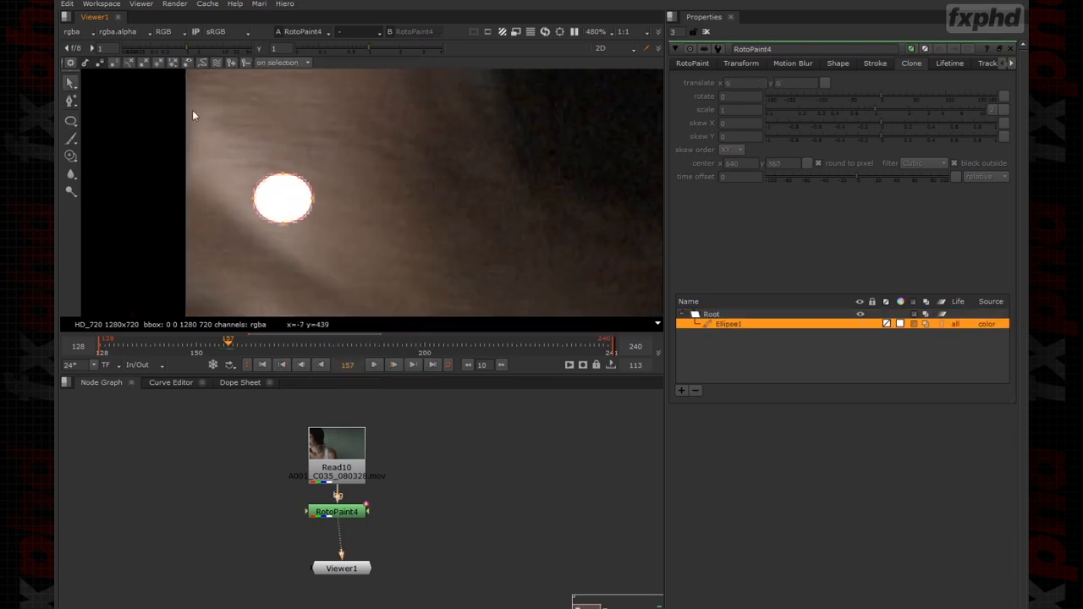
Set the ellipse's source to foreground and deselect the shape.
left_click(695, 66)
left_click(764, 160)
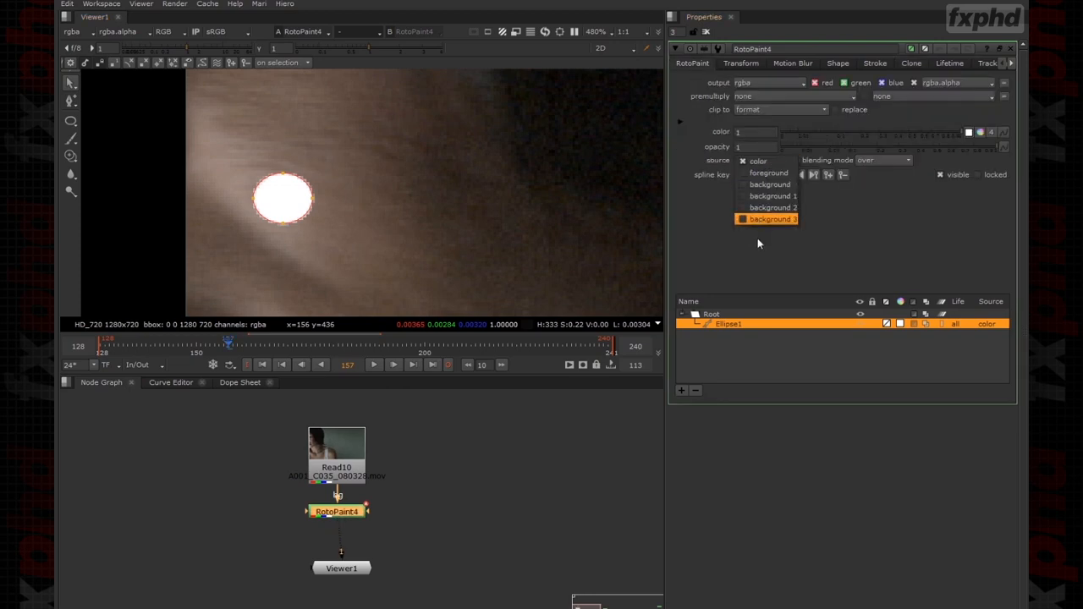
left_click(767, 184)
middle_click_drag(250, 195, 262, 226)
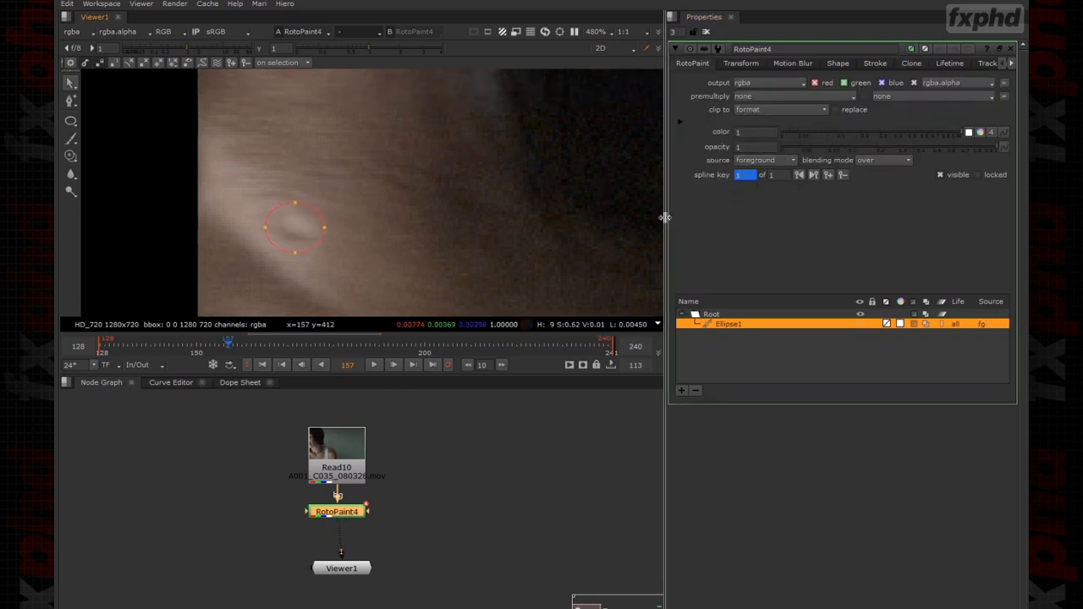
left_click(761, 161)
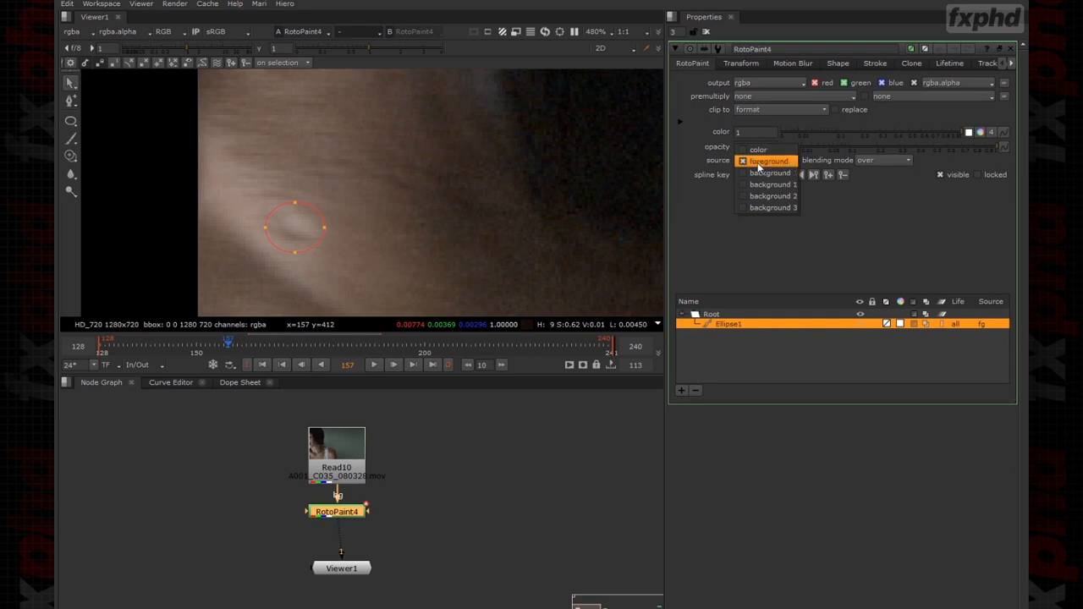
left_click(161, 198)
Paint a thick white brush stroke across the cheek and place it below the ellipse in the shape hierarchy.
left_click(71, 138)
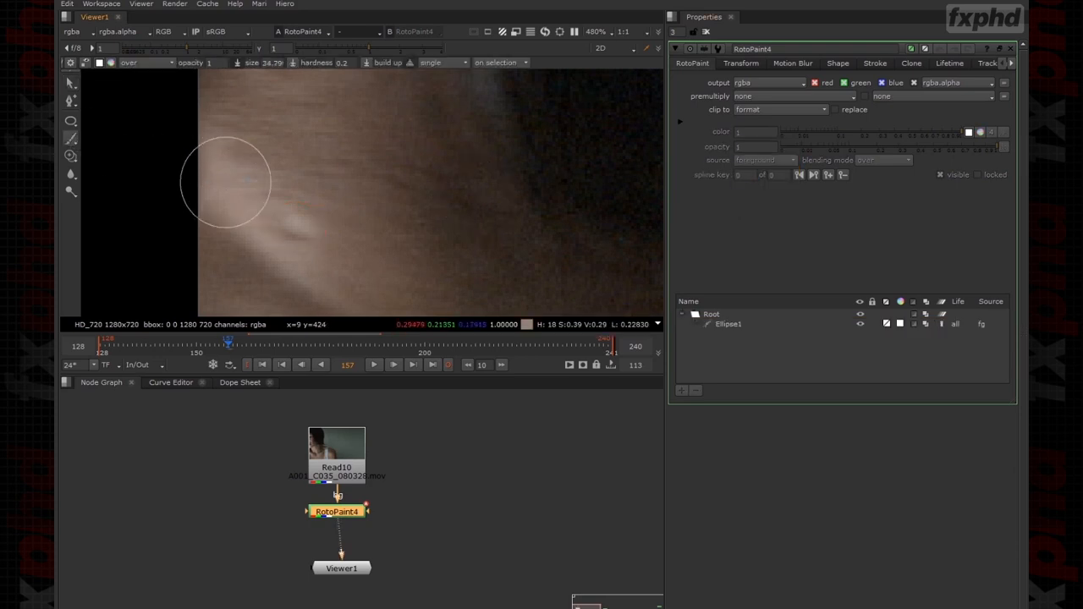
mouse_move(233, 184)
left_mouse_down()
mouse_move(430, 283)
mouse_move(447, 277)
left_mouse_up()
left_click_drag(739, 324, 740, 337)
Place the ellipse's clone centre at about 47.8, 426, translate its source by about -5.6, -8.2, and hide the overlay.
left_click(729, 327)
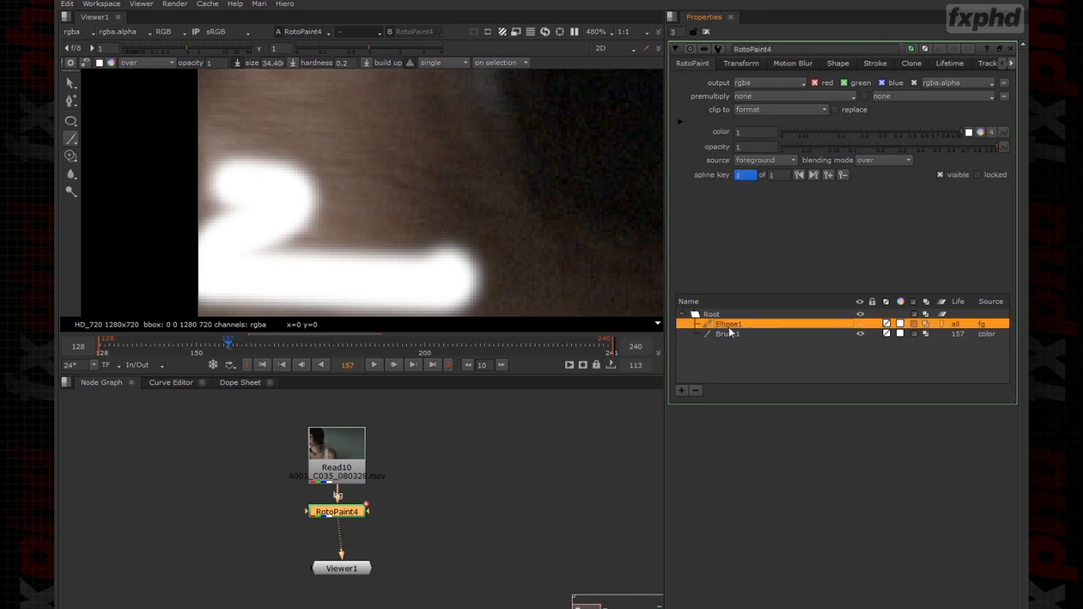
left_click(73, 85)
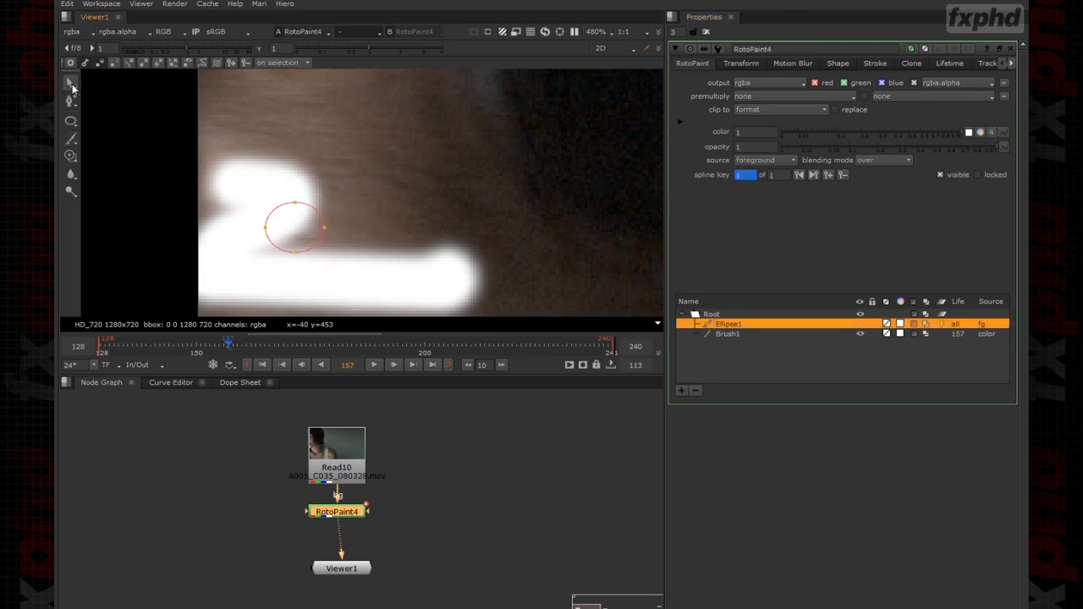
left_click(912, 64)
scroll(490, 173, "down", 15)
middle_click_drag(554, 187, 387, 193)
left_click_drag(418, 194, 319, 181, "ctrl")
scroll(320, 182, "up", 13)
mouse_move(313, 173)
middle_mouse_down()
mouse_move(491, 175)
mouse_move(473, 124)
middle_mouse_up()
mouse_move(473, 124)
left_mouse_down()
mouse_move(407, 165)
mouse_move(338, 187)
mouse_move(350, 174)
left_mouse_up()
key("o")
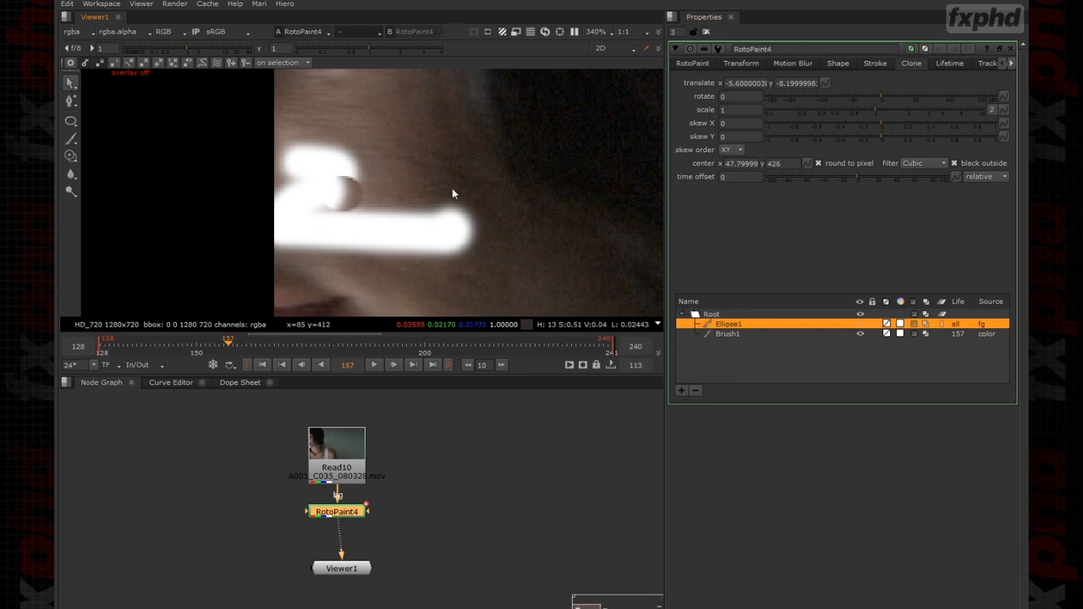
Change the ellipse's source to background.
left_click(696, 68)
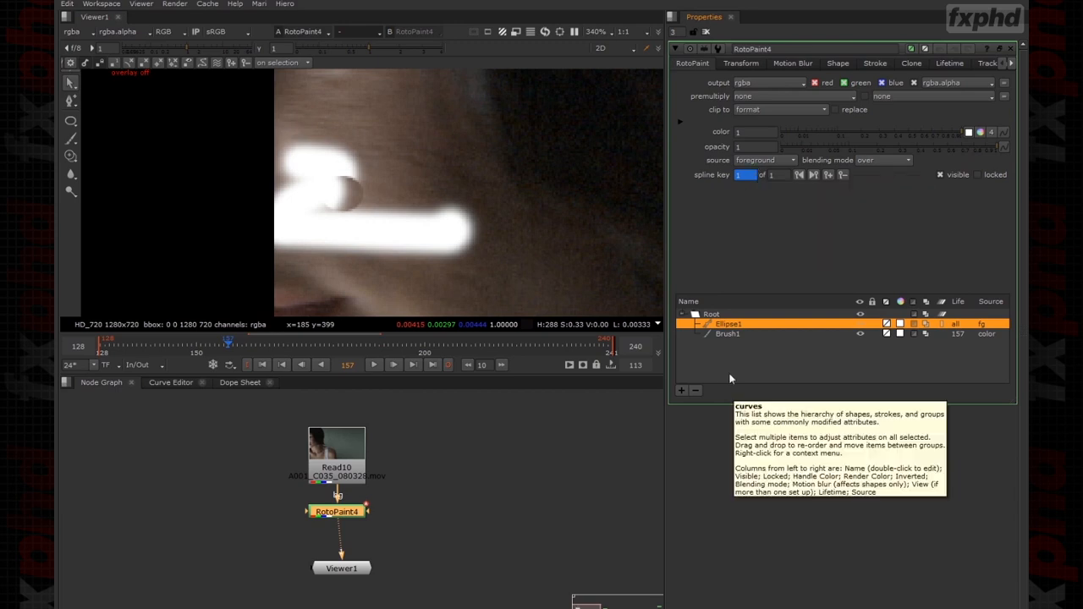
left_click(758, 163)
left_click(768, 172)
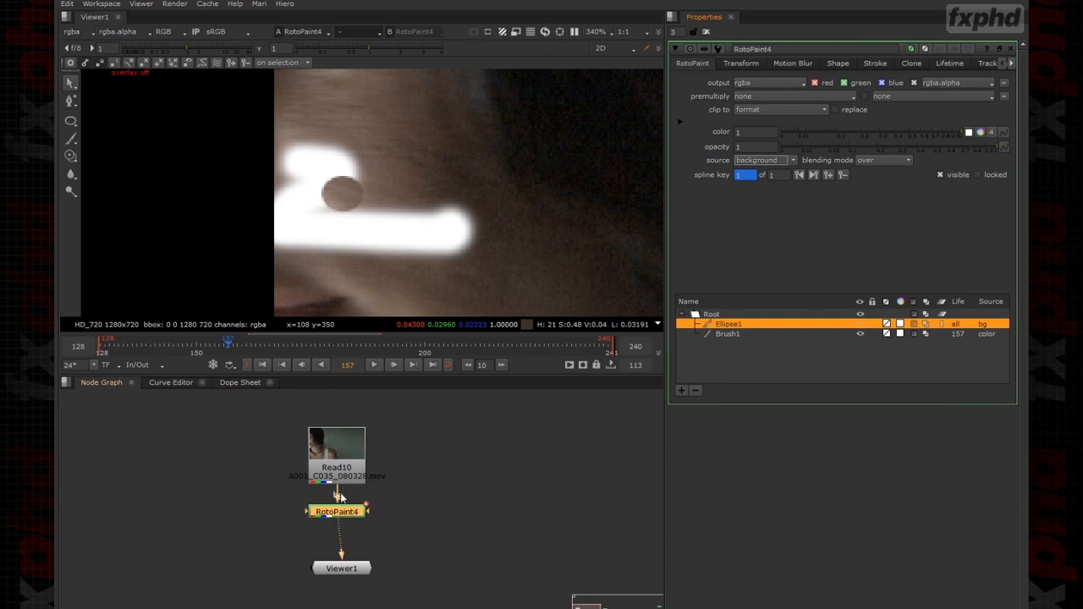
Delete the white brush stroke and the ellipse, leaving only Root in the shape hierarchy.
left_click(743, 337)
right_click(733, 336)
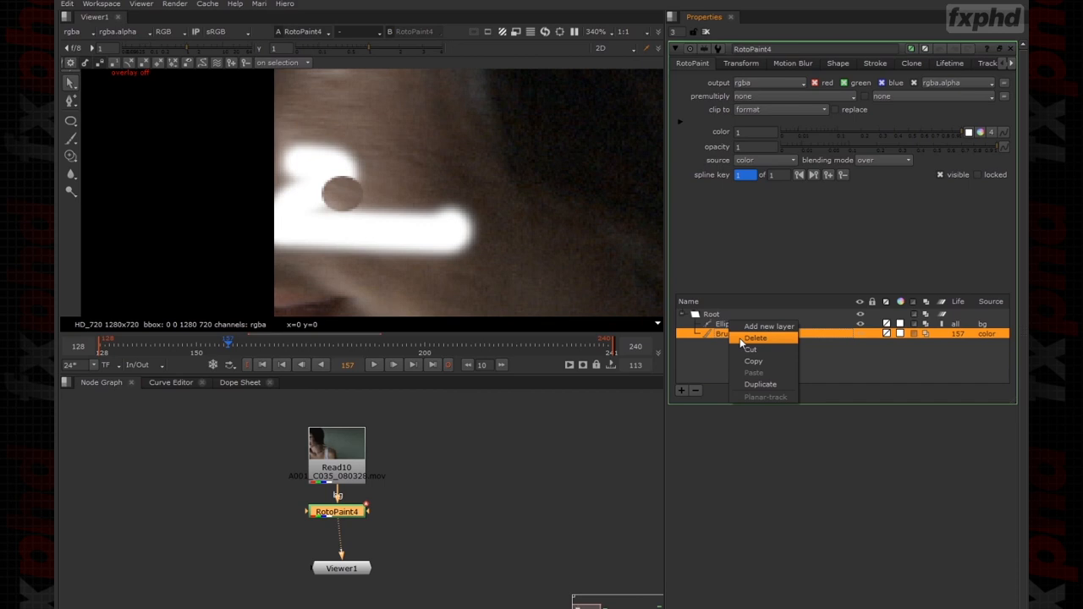
left_click(744, 338)
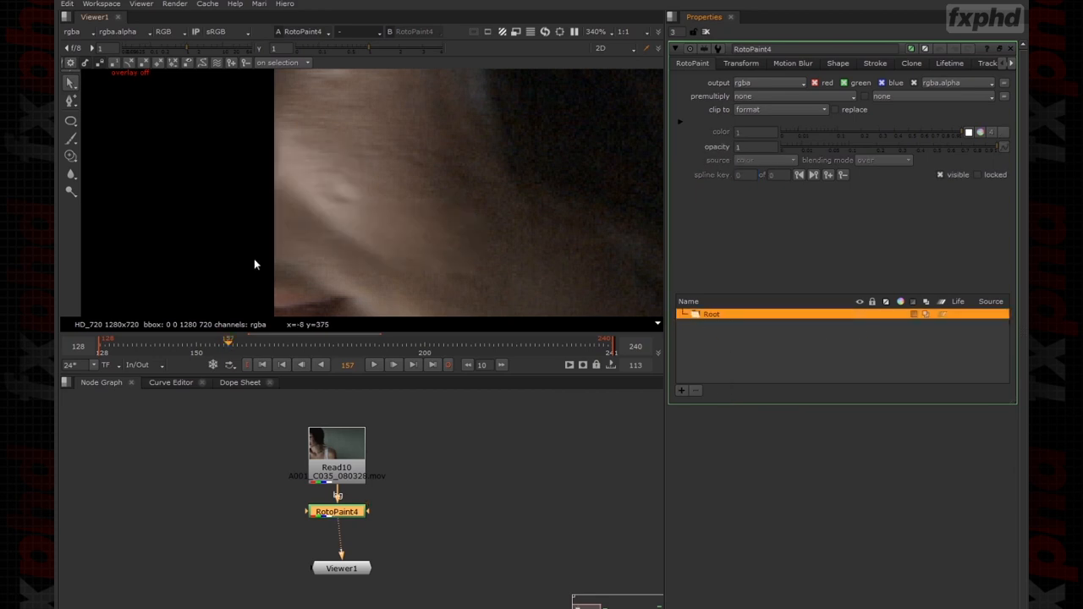
Draw a new small ellipse over the cheek blemish at frame 157 and set its source to foreground.
left_click(72, 122)
left_click_drag(318, 179, 362, 209)
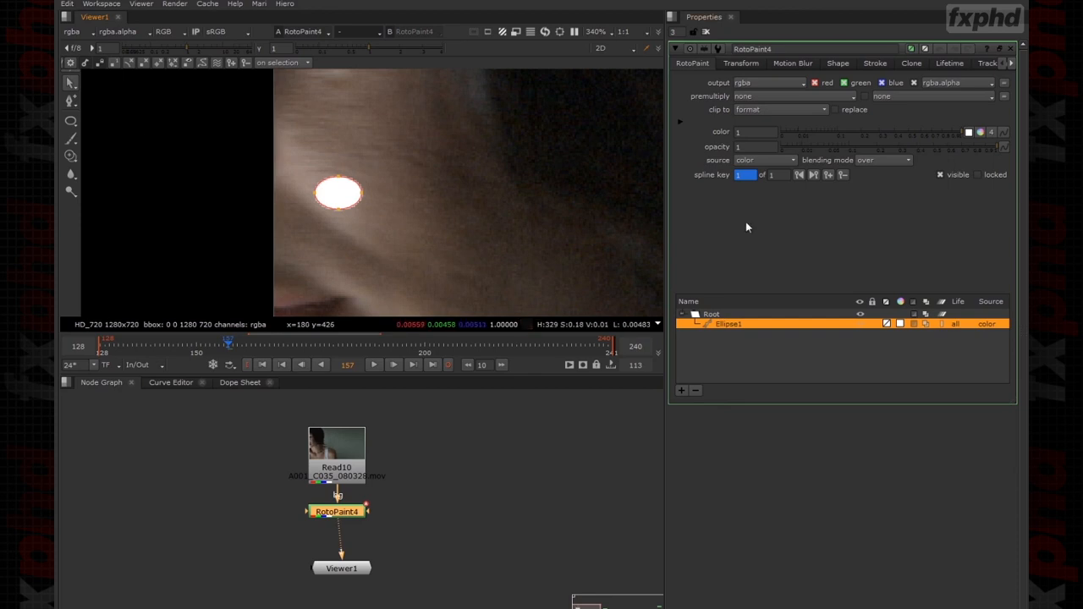
left_click(759, 160)
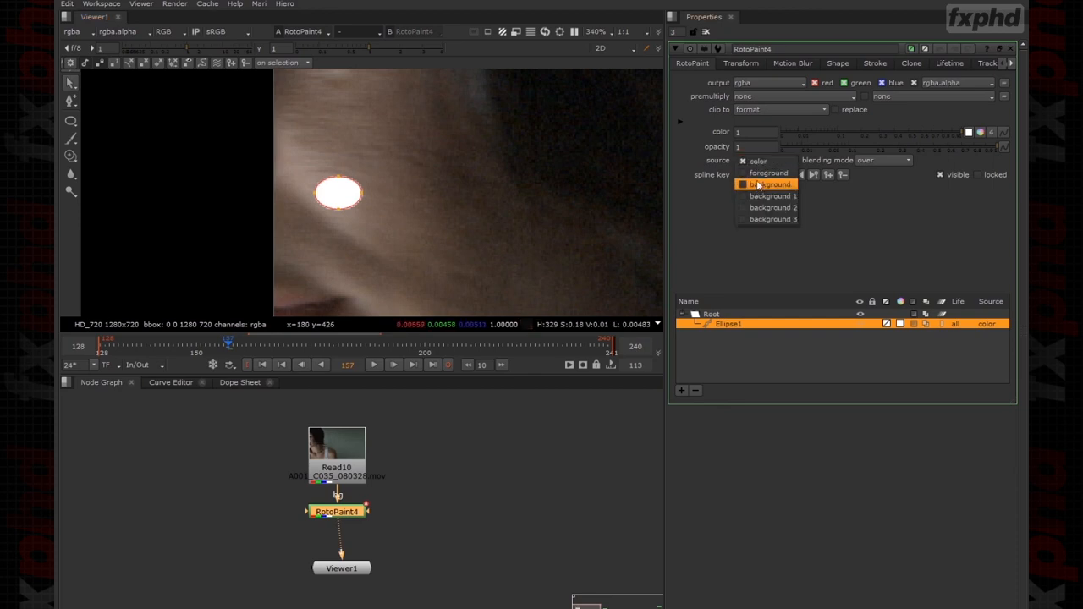
left_click(758, 185)
left_click(757, 160)
left_click(765, 148)
Place the ellipse's clone centre at about 35.8, 423 and translate its source by about 34, -1.8.
left_click(918, 63)
scroll(575, 191, "down", 10)
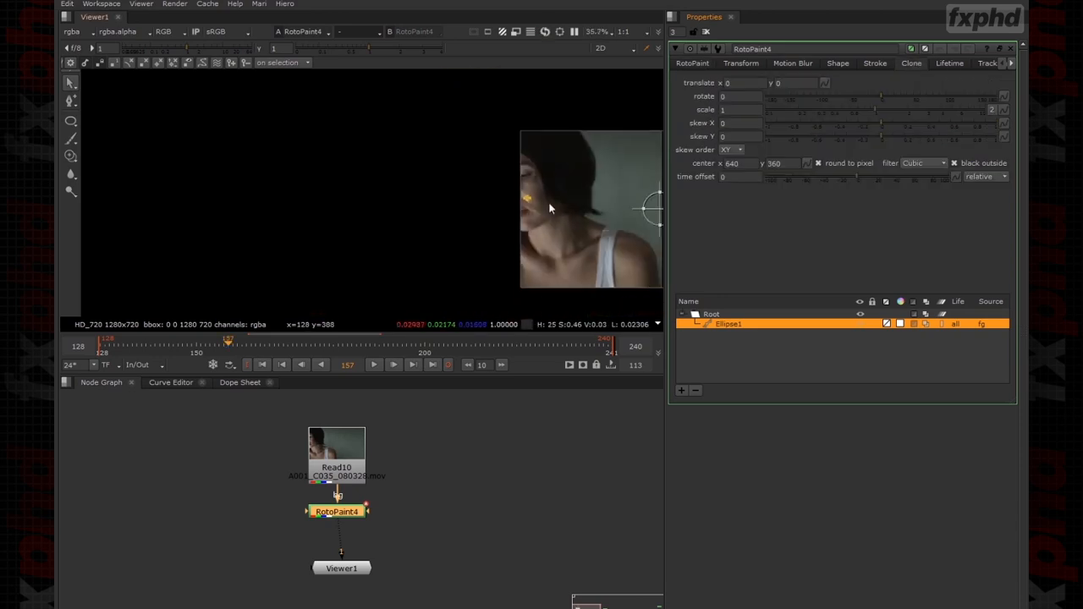
left_click_drag(496, 233, 462, 197, "ctrl")
scroll(462, 198, "up", 10)
mouse_move(460, 288)
middle_mouse_down()
mouse_move(642, 169)
mouse_move(580, 174)
middle_mouse_up()
mouse_move(575, 106)
left_mouse_down("ctrl")
mouse_move(386, 174)
mouse_move(448, 204)
mouse_move(513, 200)
mouse_move(469, 201)
mouse_move(476, 208)
left_mouse_up("ctrl")
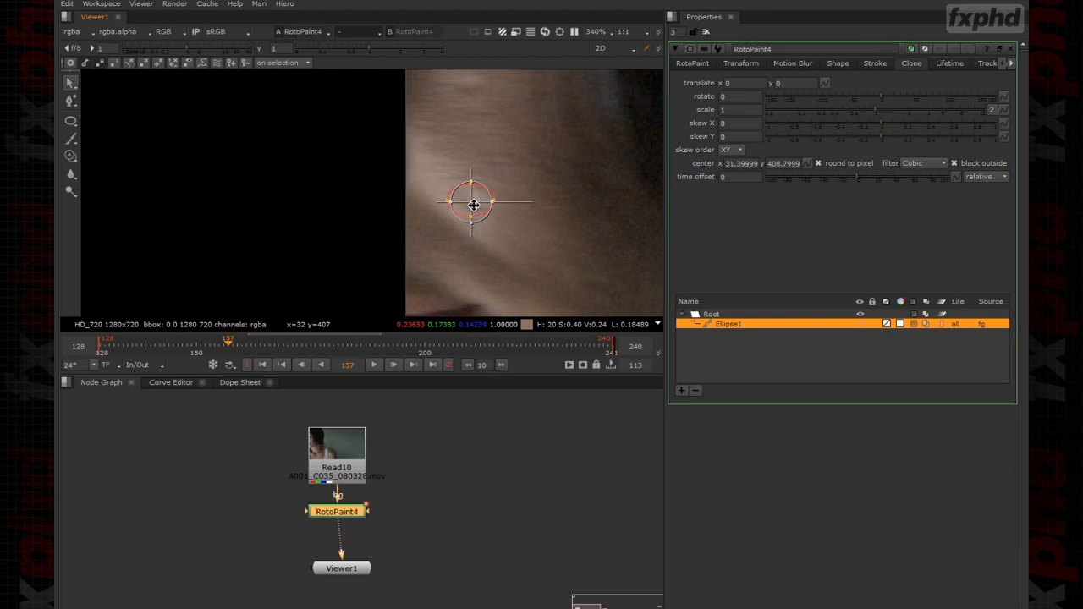
mouse_move(471, 202)
left_mouse_down()
mouse_move(437, 195)
mouse_move(476, 169)
mouse_move(551, 179)
left_mouse_up()
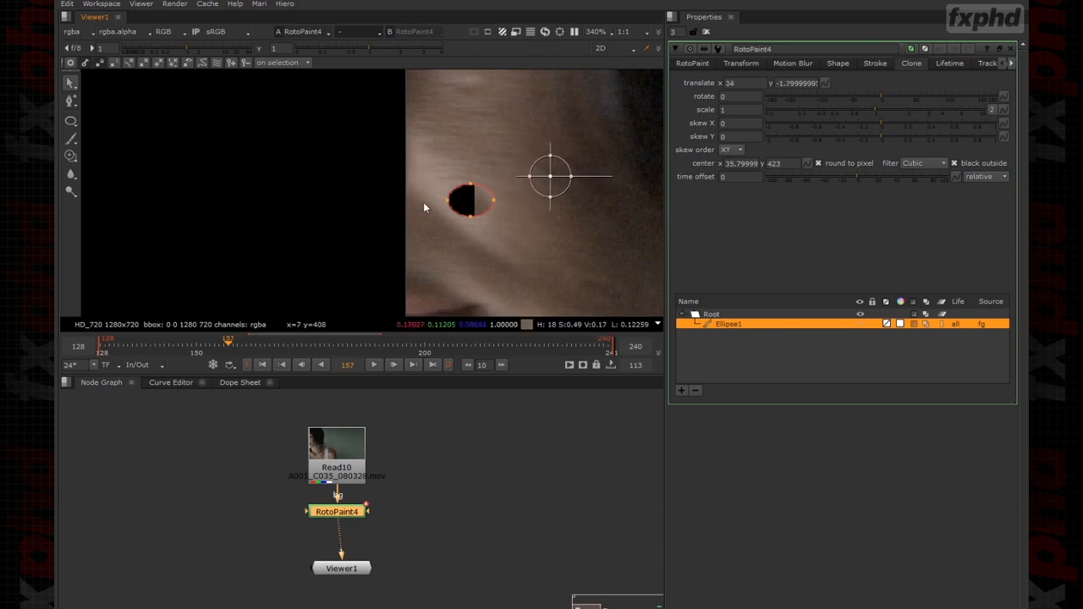
Keyframe the ellipse at frame 160 by moving it inward from the frame edge onto the cheek beside the nose.
middle_click_drag(518, 124, 425, 158)
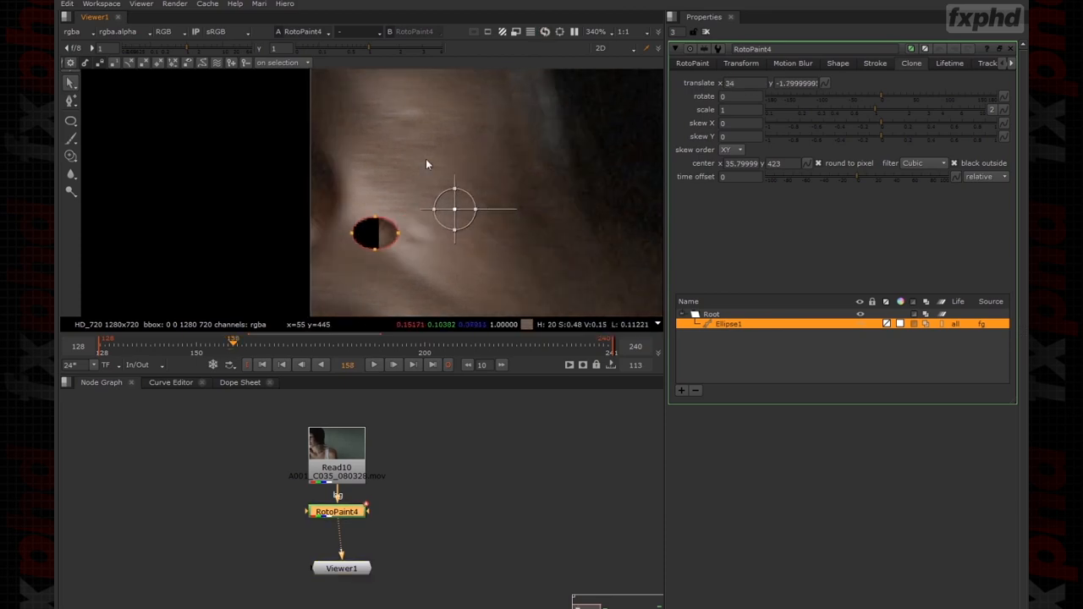
key("Right")
key("Right")
key("Right")
left_click(377, 217)
middle_click_drag(388, 238, 350, 214)
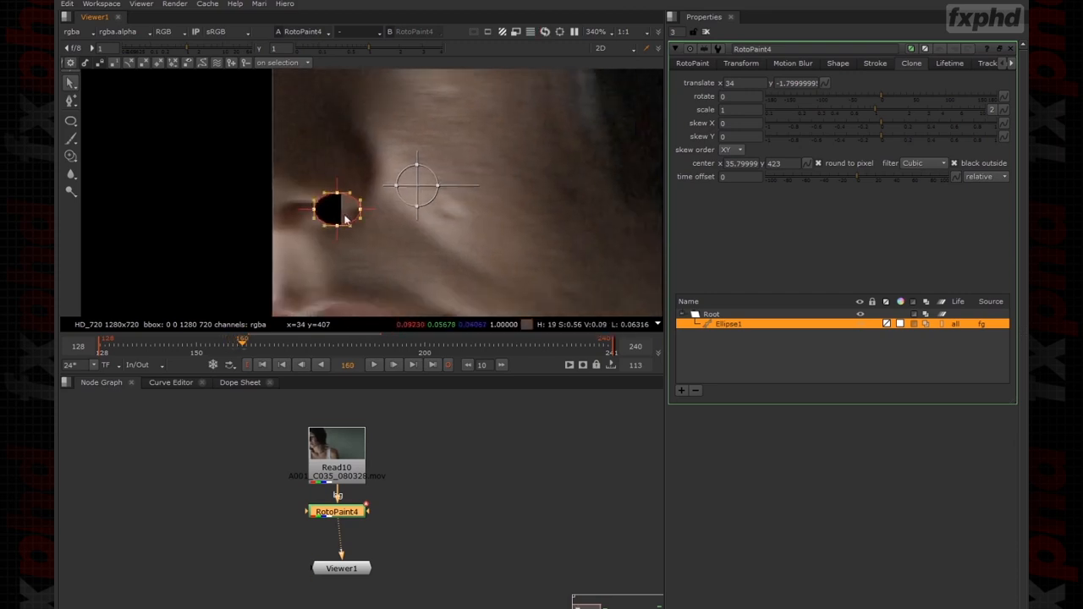
left_click_drag(359, 219, 465, 218)
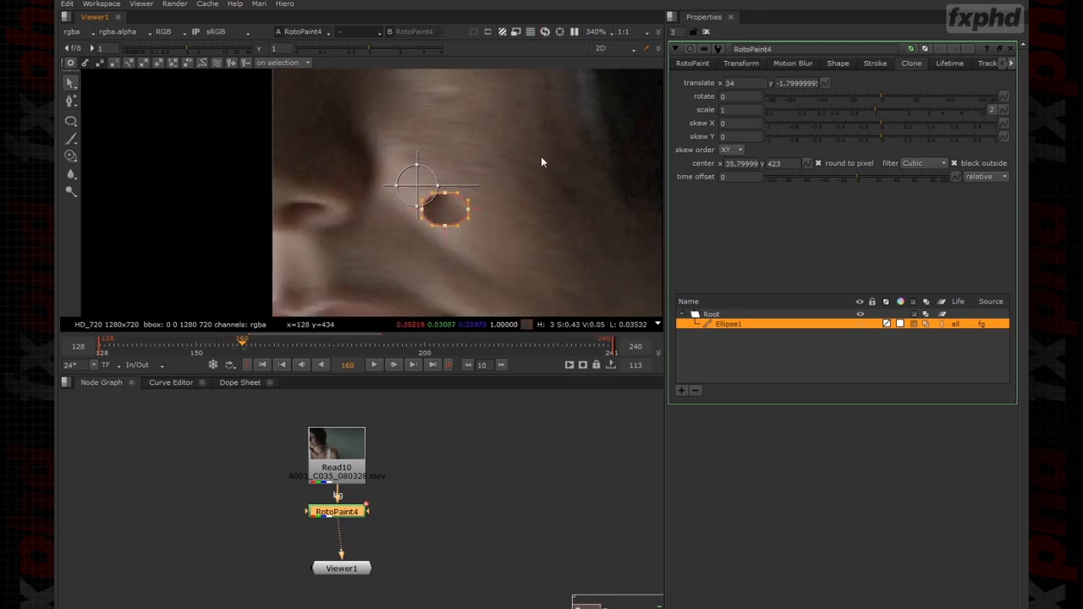
Step back and forth through frames 157 to 160 to examine the ellipse's motion and the area it samples.
left_click(704, 63)
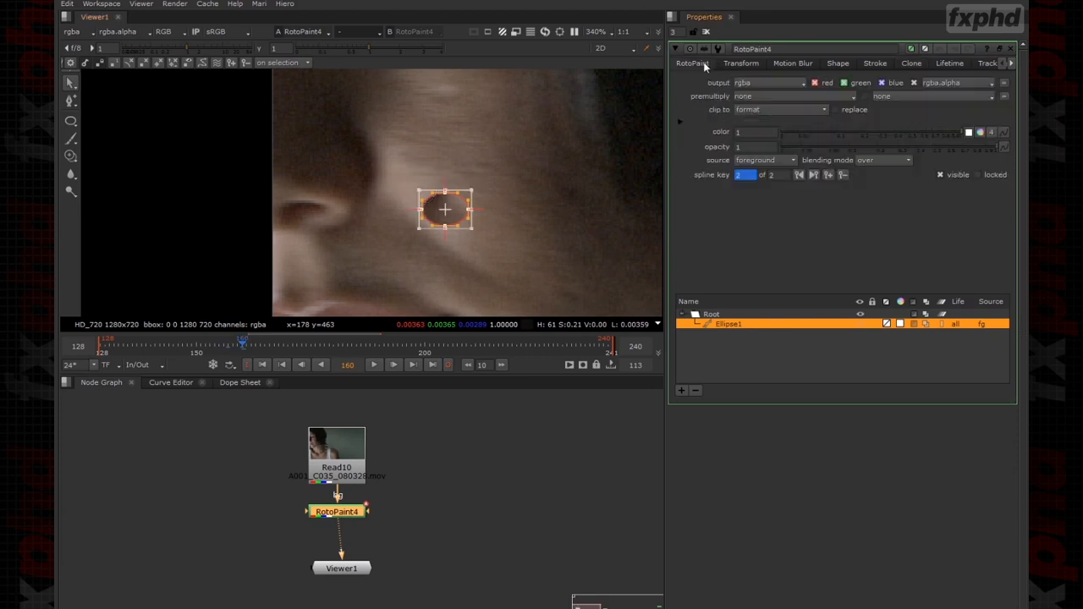
key("Left")
key("Left")
key("Left")
key("Right")
key("Right")
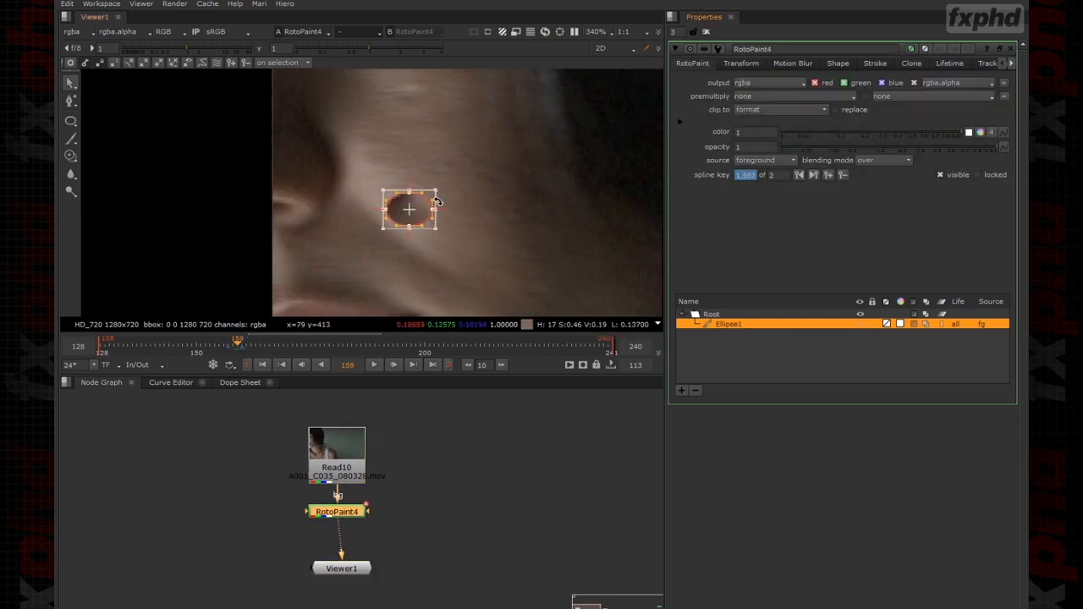
key("Right")
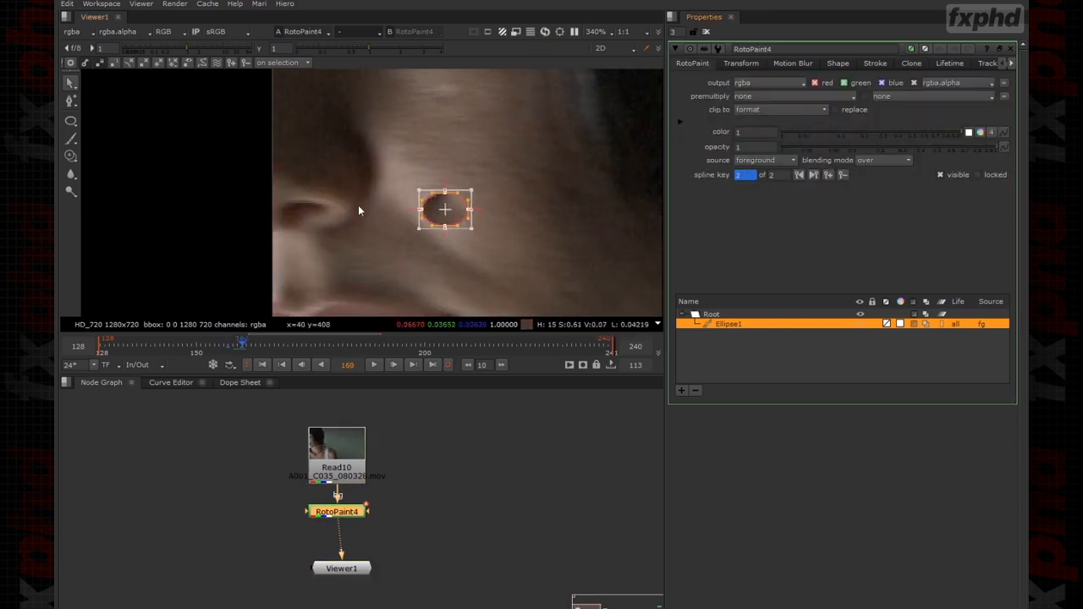
key("Left")
key("Left")
key("Left")
key("Right")
key("Left")
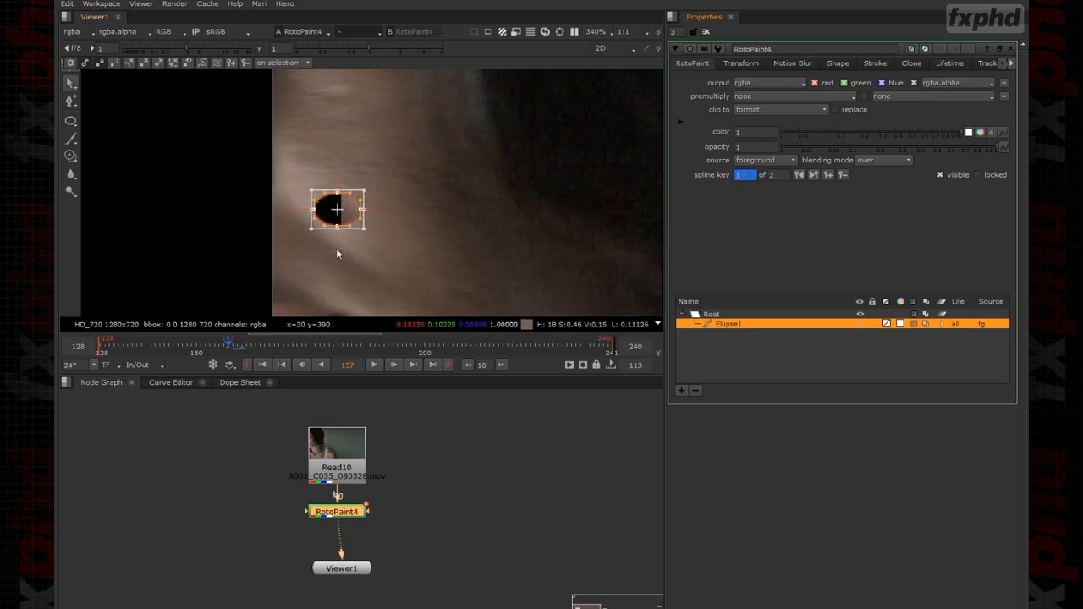
Step between frames 154 and 157 to examine how the cheek crosses the frame edge beside the ellipse.
key("Left")
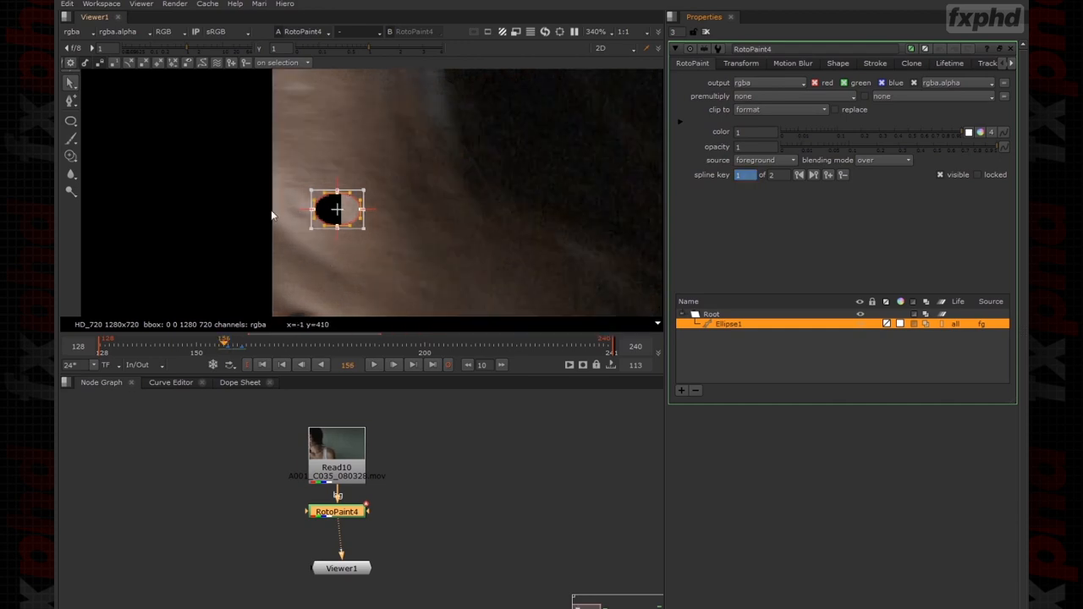
key("Left")
key("Right")
key("Left")
key("Left")
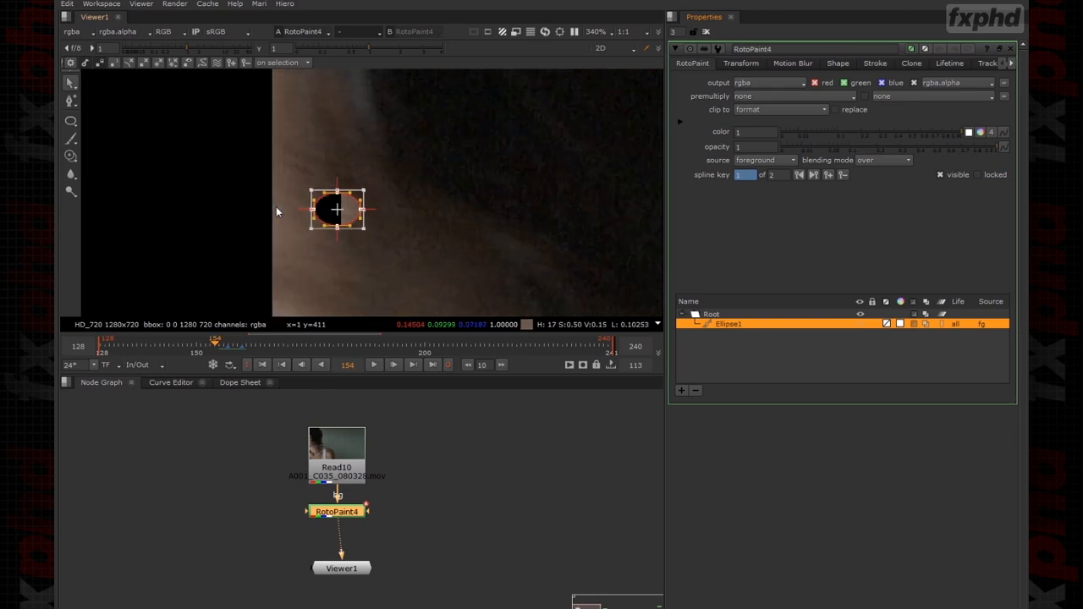
key("Right")
key("Right")
key("Left")
key("Right")
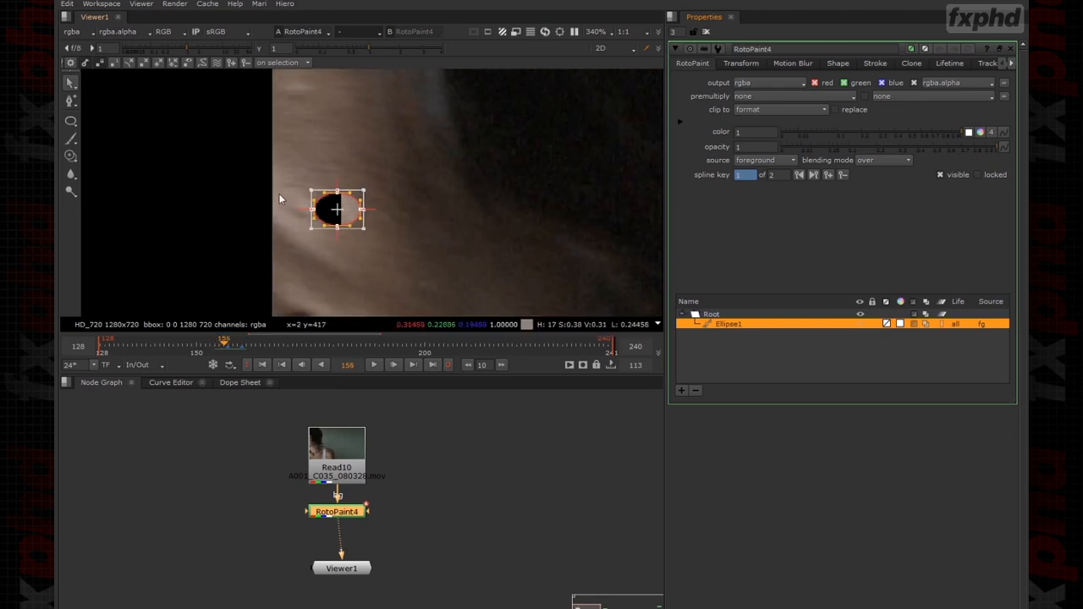
key("Left")
key("Right")
key("Left")
key("Right")
key("Left")
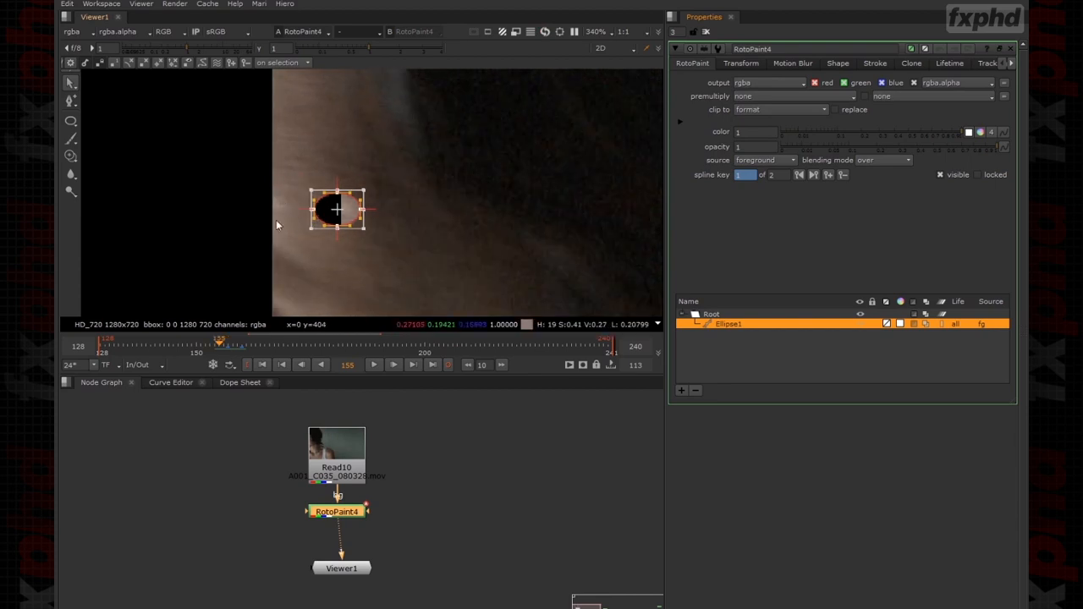
key("Right")
key("Right")
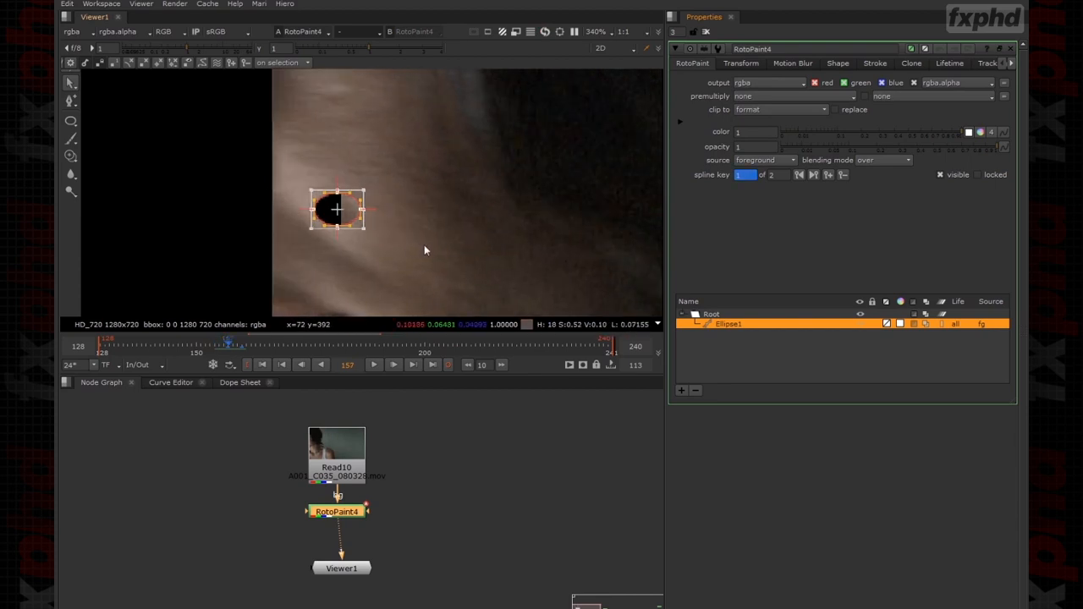
Set the ellipse's clone translate x to 0.
left_click(911, 63)
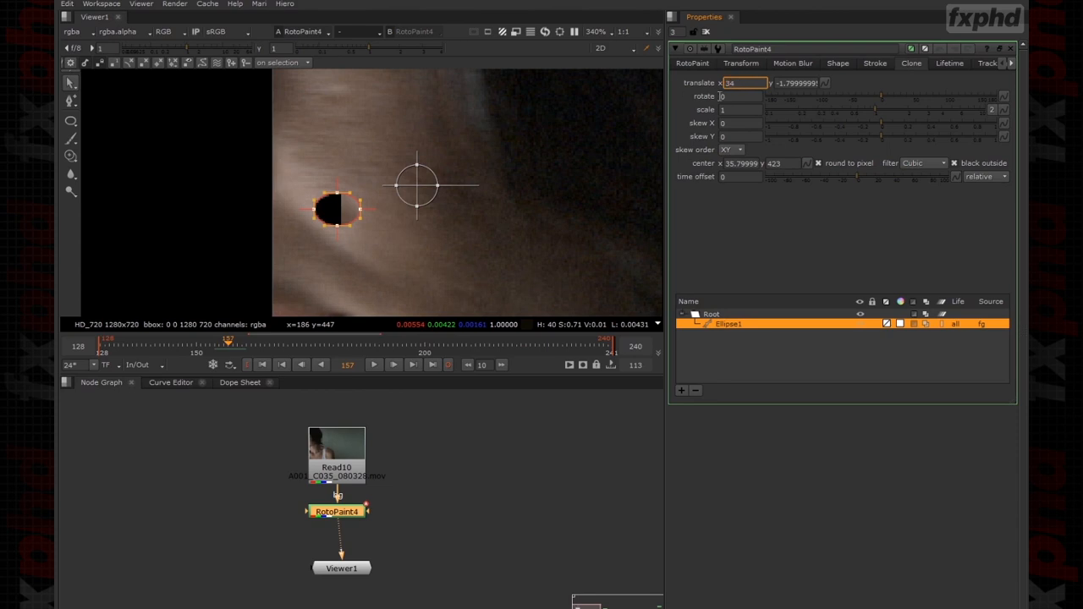
type("0")
key("Return")
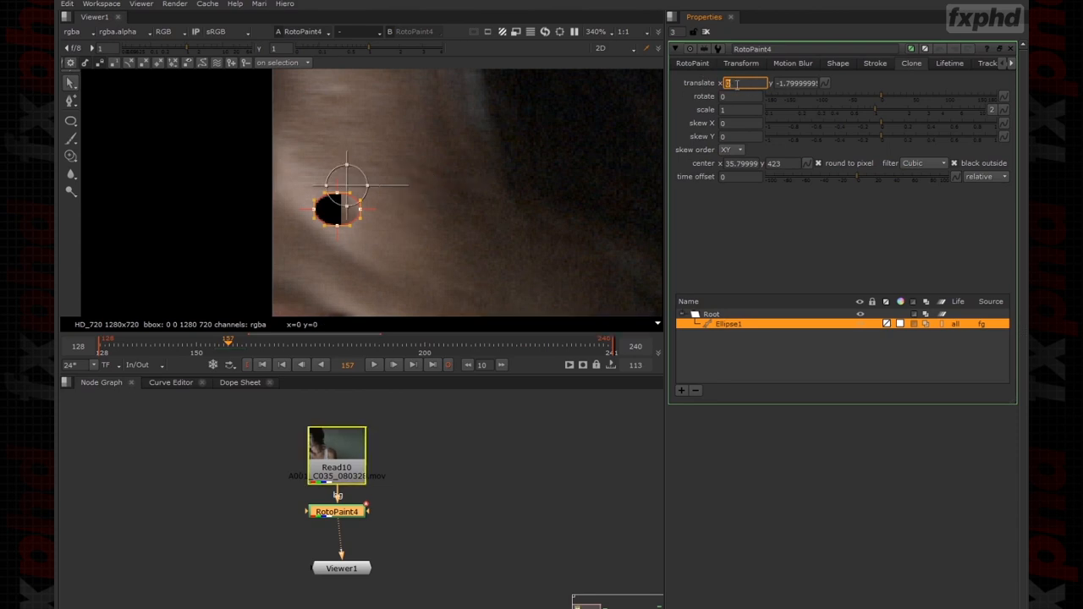
key("Tab")
Try lowering and raising the ellipse's clone translate y in small increments.
left_click(779, 84)
key("Down")
key("Down")
key("Down")
key("Down")
key("Down")
key("Down")
key("Down")
key("Down")
key("Down")
key("Down")
key("Down")
key("Down")
key("Up")
key("Up")
key("Up")
key("Up")
key("Up")
key("Up")
key("Up")
key("Up")
key("Up")
key("Up")
key("Up")
key("Up")
Delete the ellipse from RotoPaint4 and go to frame 172 with the whole face in view.
left_click(695, 390)
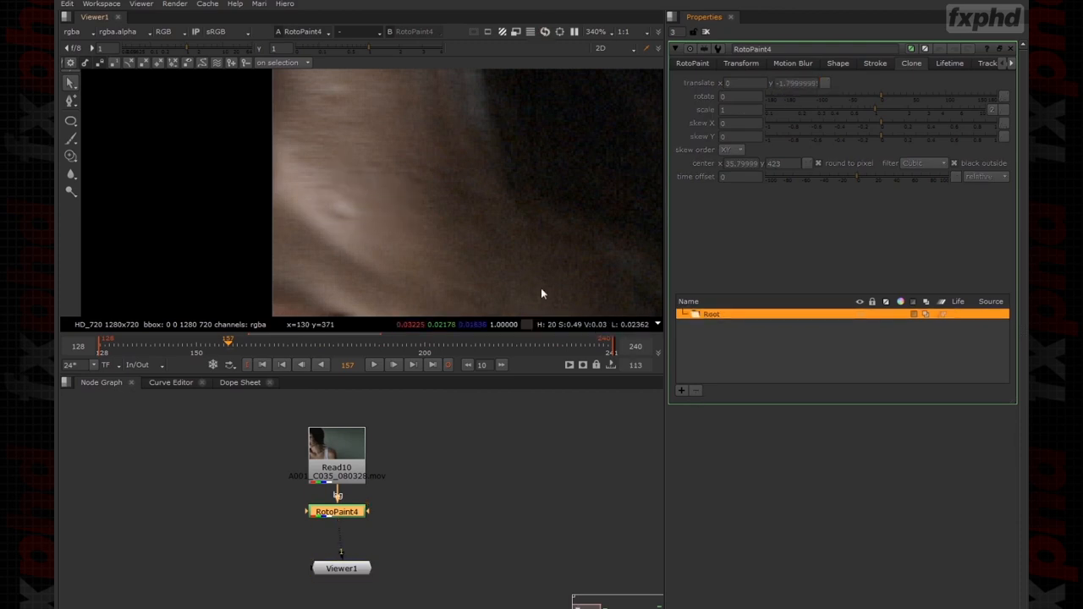
scroll(438, 281, "down", 6)
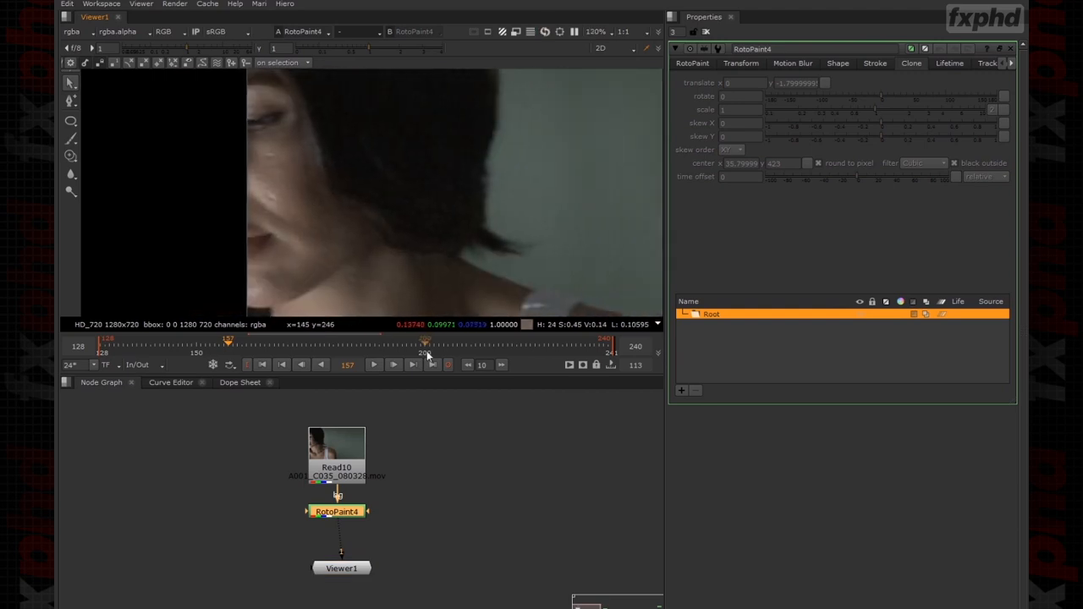
left_click(299, 344)
middle_click_drag(378, 239, 342, 285)
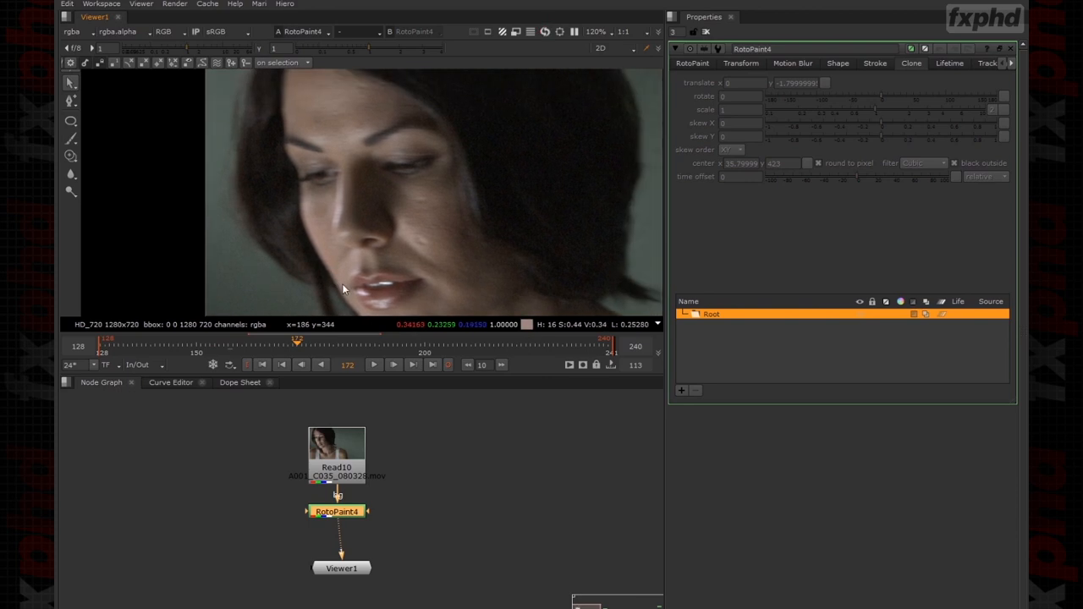
Narrow the timeline around these frames, compare the face between frames 175 and 180, and return to frame 175.
middle_click_drag(246, 346, 367, 345)
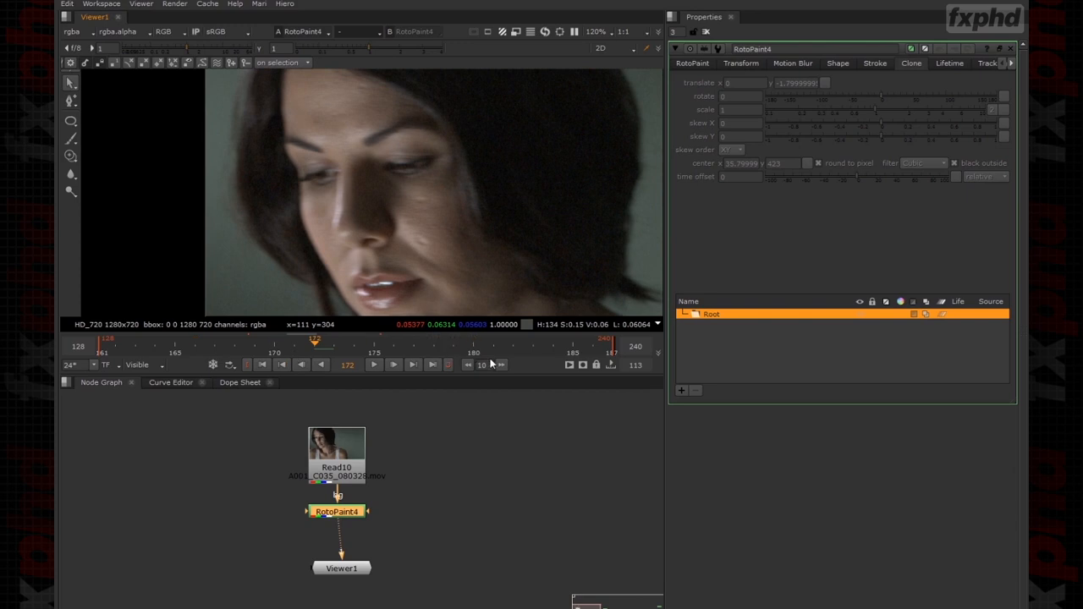
left_click(374, 345)
middle_click_drag(392, 262, 356, 260)
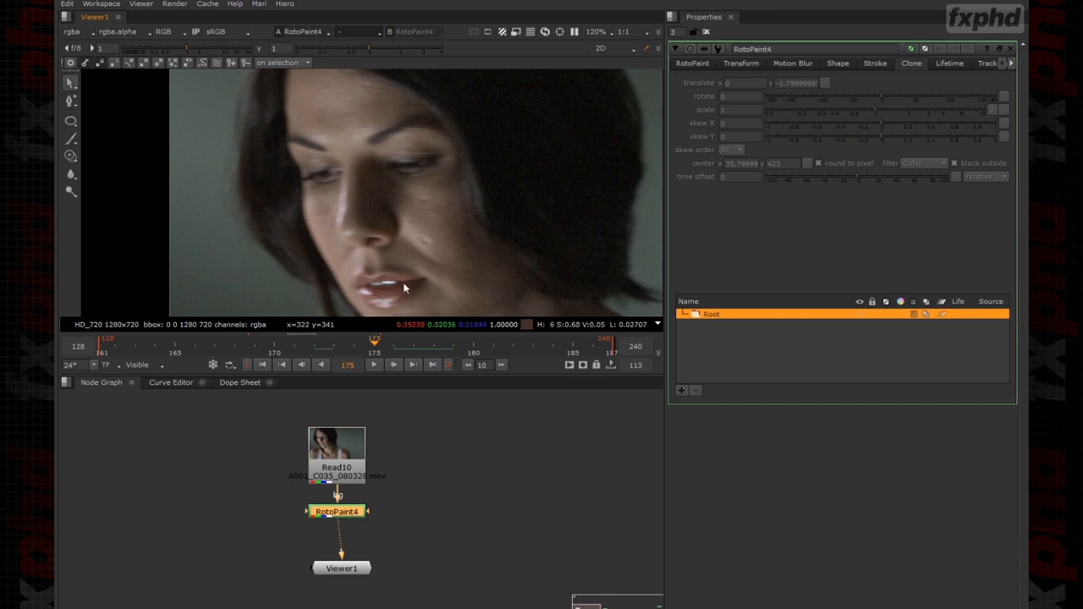
middle_click_drag(399, 287, 376, 278)
left_click_drag(393, 344, 481, 360)
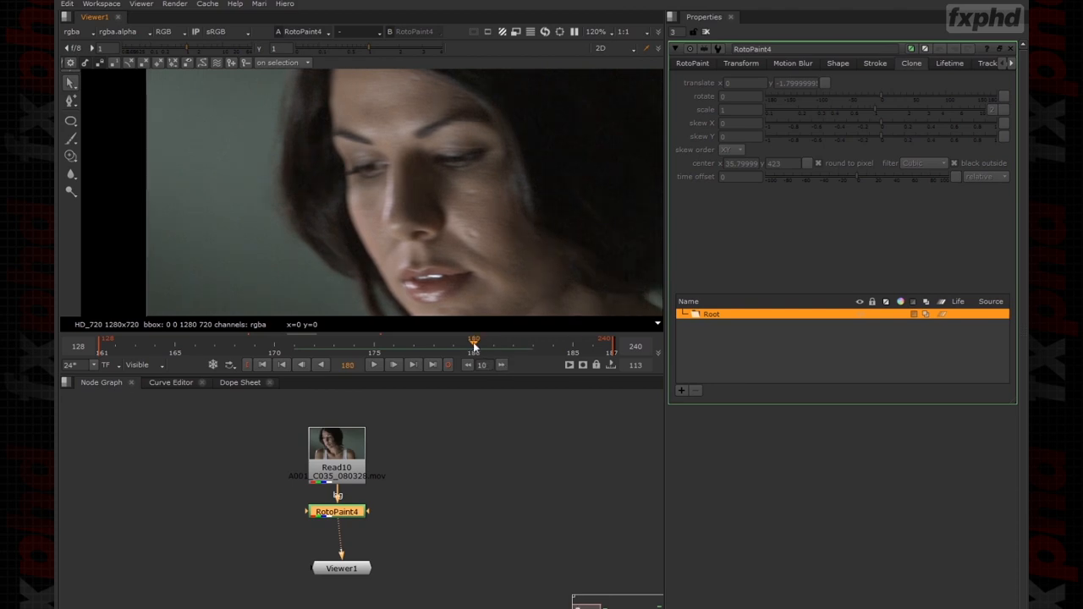
middle_click_drag(179, 351, 176, 351)
left_click_drag(372, 345, 428, 341)
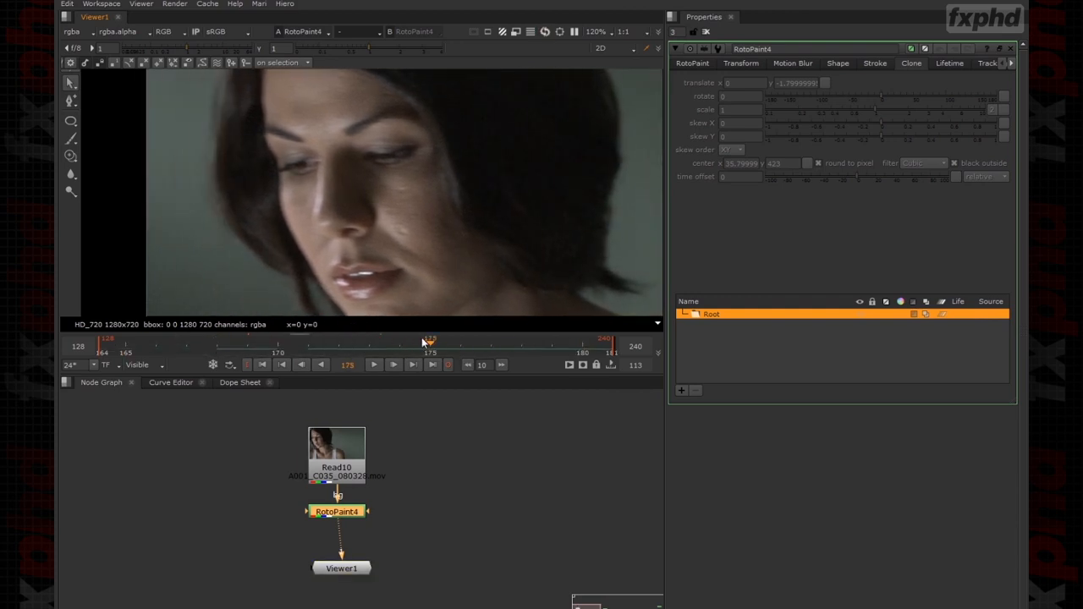
Try the Clone tool below the cheek mark with a brush size of about 13, and switch to the Brush tool.
left_click(72, 155)
scroll(415, 253, "up", 5)
middle_click_drag(415, 231, 443, 218)
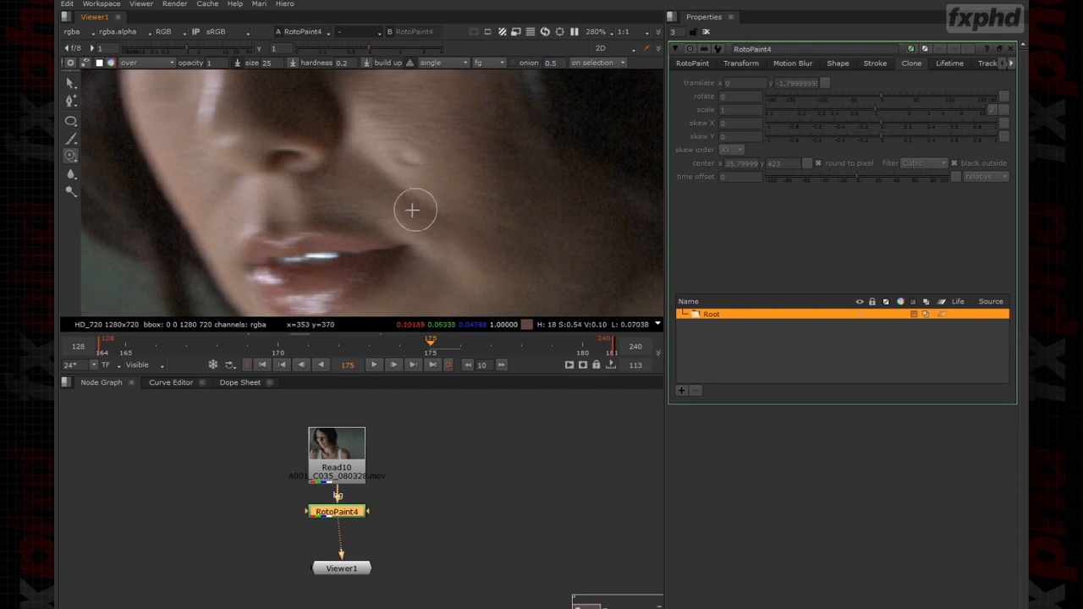
mouse_move(415, 223)
left_mouse_down("ctrl")
mouse_move(408, 177)
mouse_move(410, 198)
left_mouse_up("ctrl")
scroll(410, 187, "up", 5)
mouse_move(435, 160)
left_mouse_down("shift")
mouse_move(401, 183)
mouse_move(426, 174)
left_mouse_up("shift")
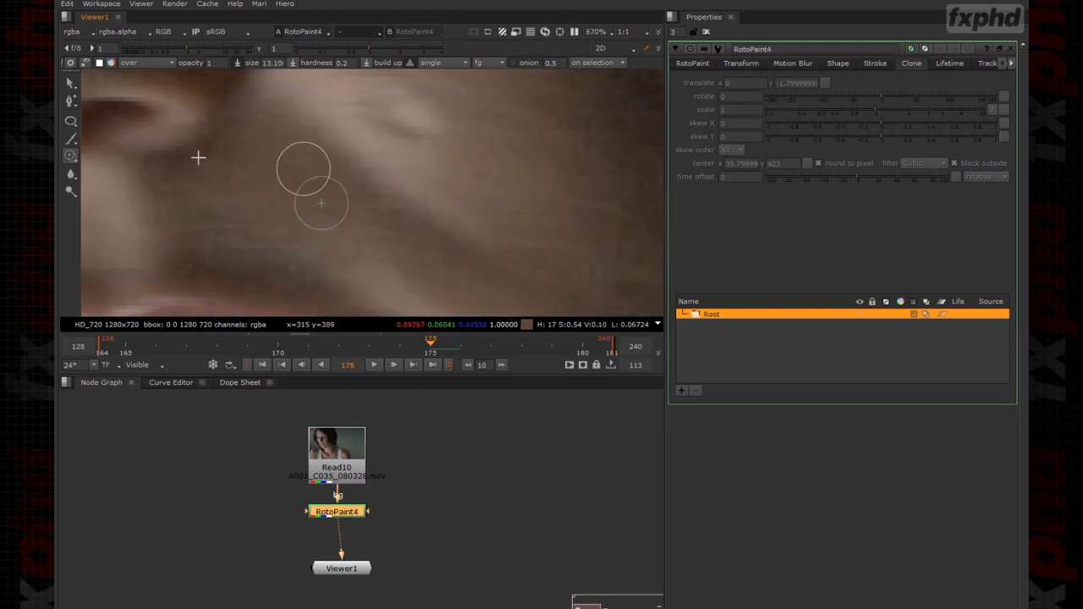
left_click(72, 140)
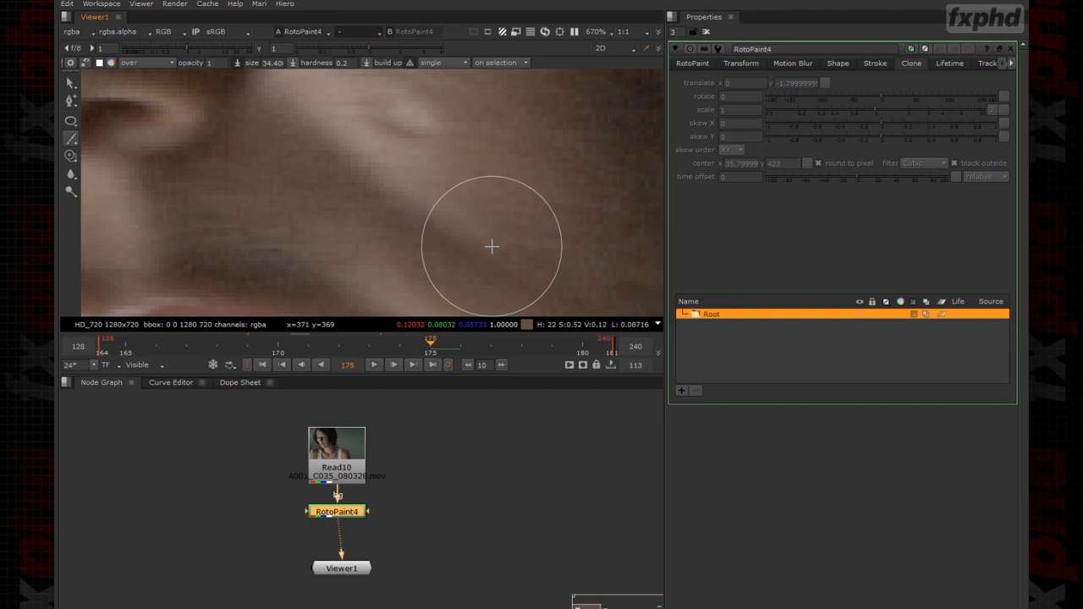
Create a SplineWarp node, connect its A input to Read10, and view its output.
scroll(491, 246, "down", 5)
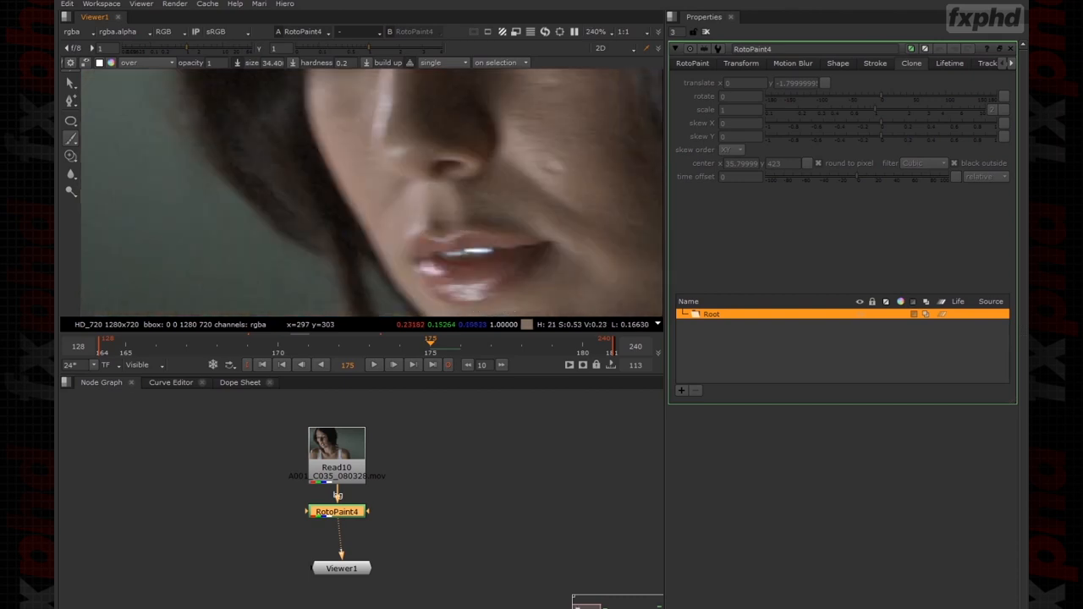
key("Tab")
type("spline")
key("Return")
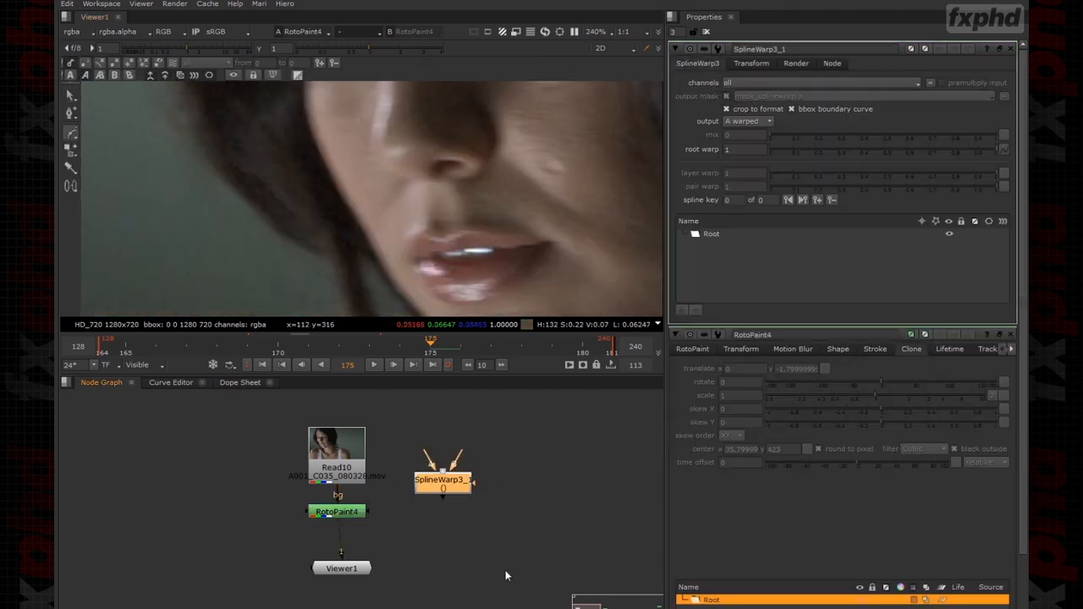
left_click(416, 467)
left_click_drag(428, 457, 349, 448)
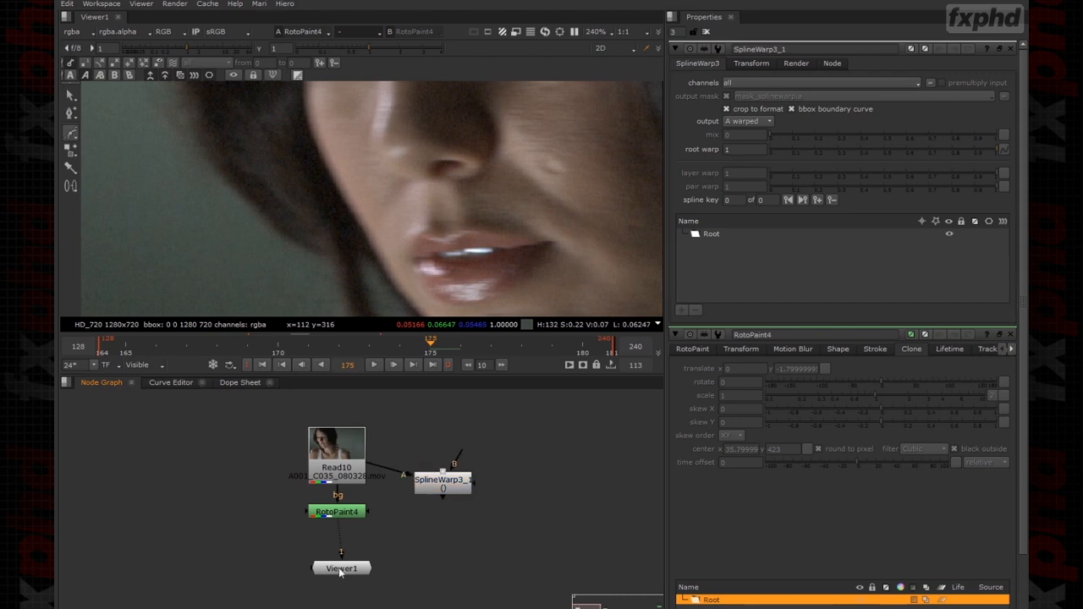
left_click_drag(339, 534, 454, 484)
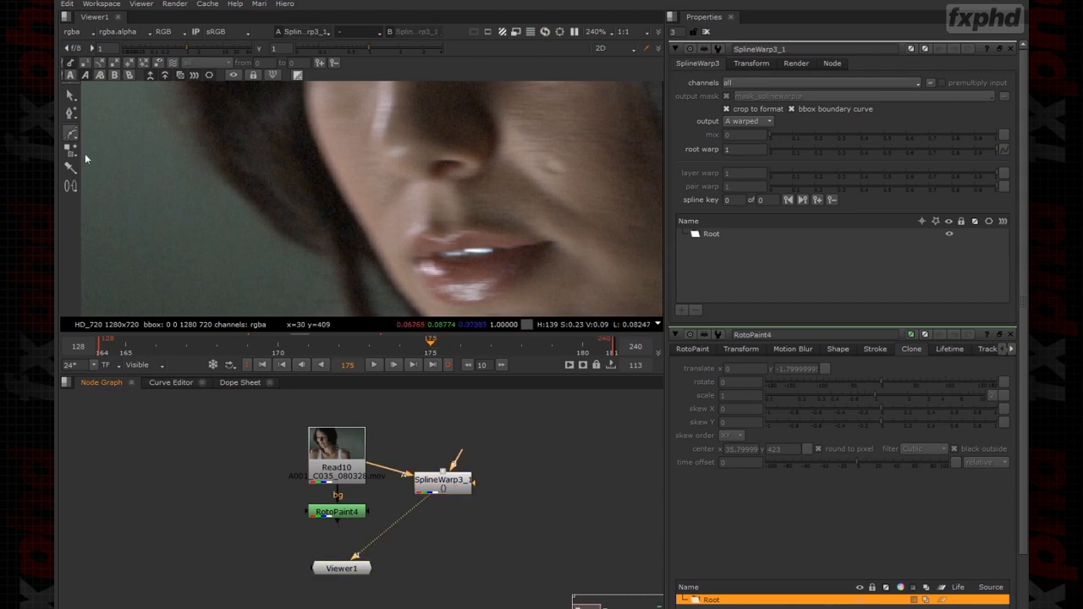
Draw a short open Bezier along the outer cheek edge and add a point at its middle.
scroll(320, 134, "up", 3)
left_click(321, 135)
left_click(356, 204)
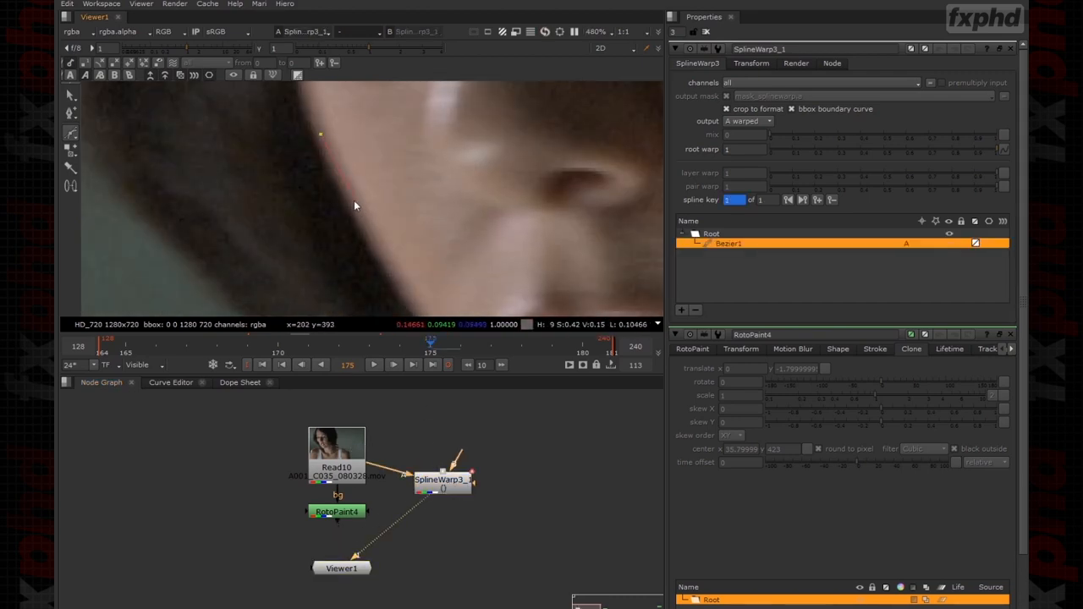
left_click(70, 116)
left_click(336, 165)
Make a joined duplicate of the cheek Bezier and pull its middle point outward to bulge the cheek into the hair.
right_click(733, 243)
left_click(773, 306)
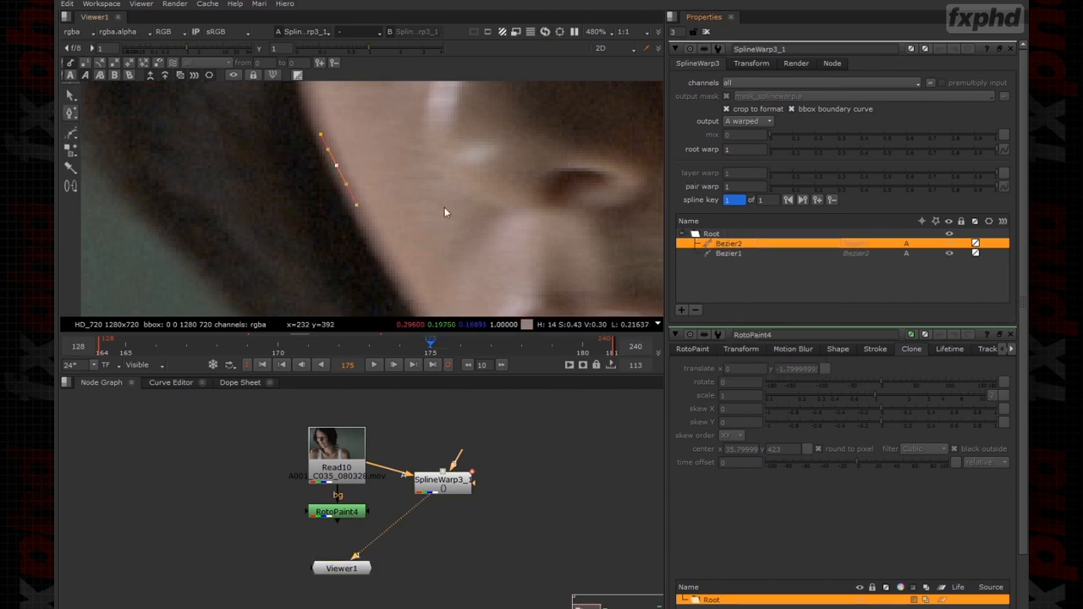
left_click_drag(336, 167, 317, 180)
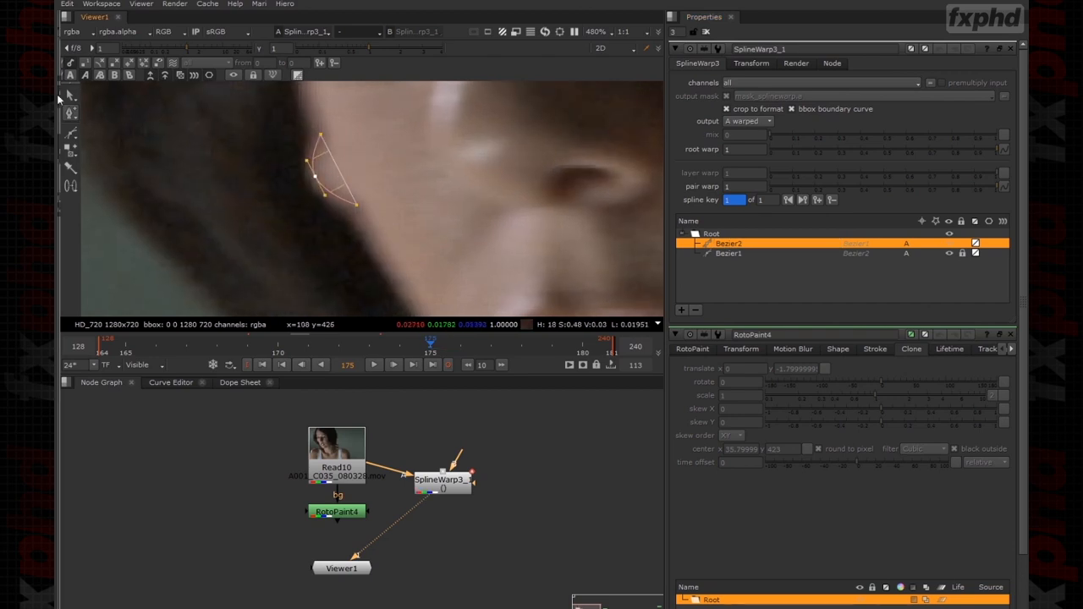
Toggle the overlay off to examine the warped cheek edge, restore it, and deselect the Bezier.
left_click_drag(60, 101, 61, 100)
key("o")
scroll(215, 119, "down", 3)
middle_click_drag(216, 120, 321, 266)
scroll(330, 250, "down", 2)
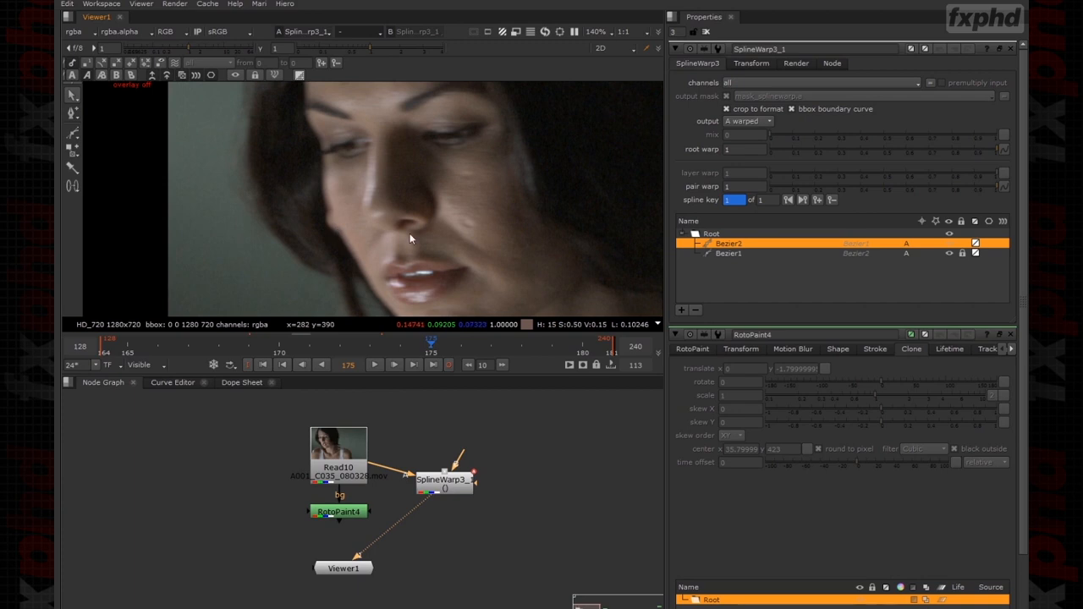
scroll(334, 208, "up", 2)
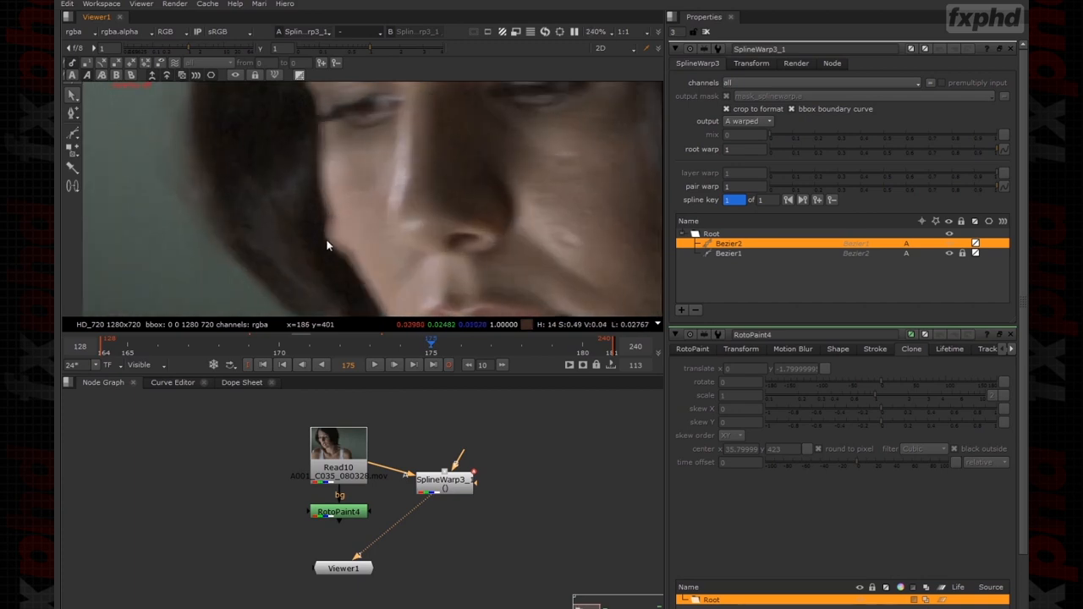
key("o")
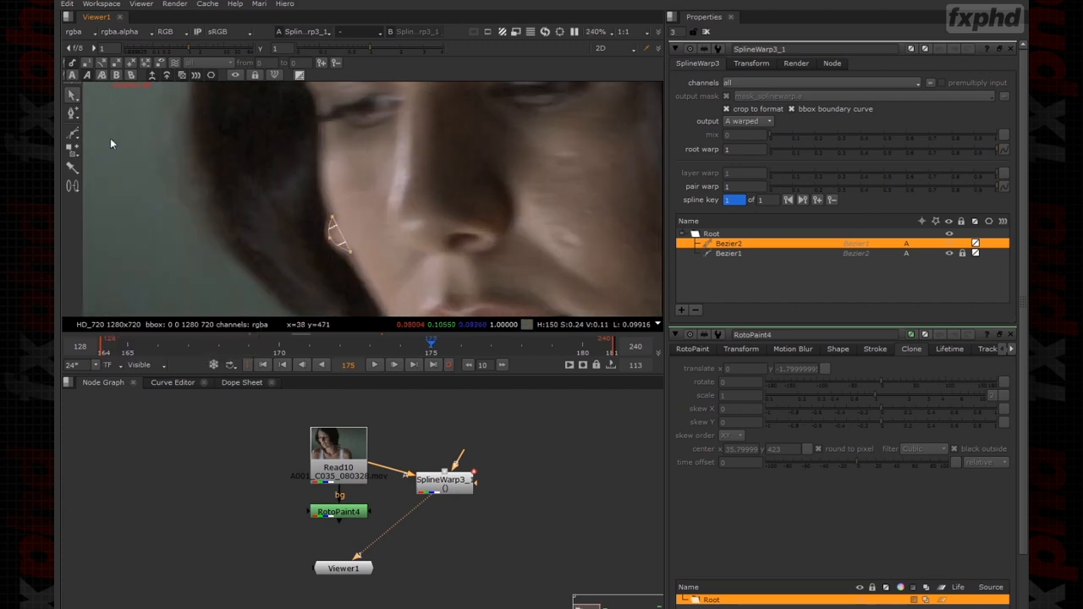
left_click(110, 142)
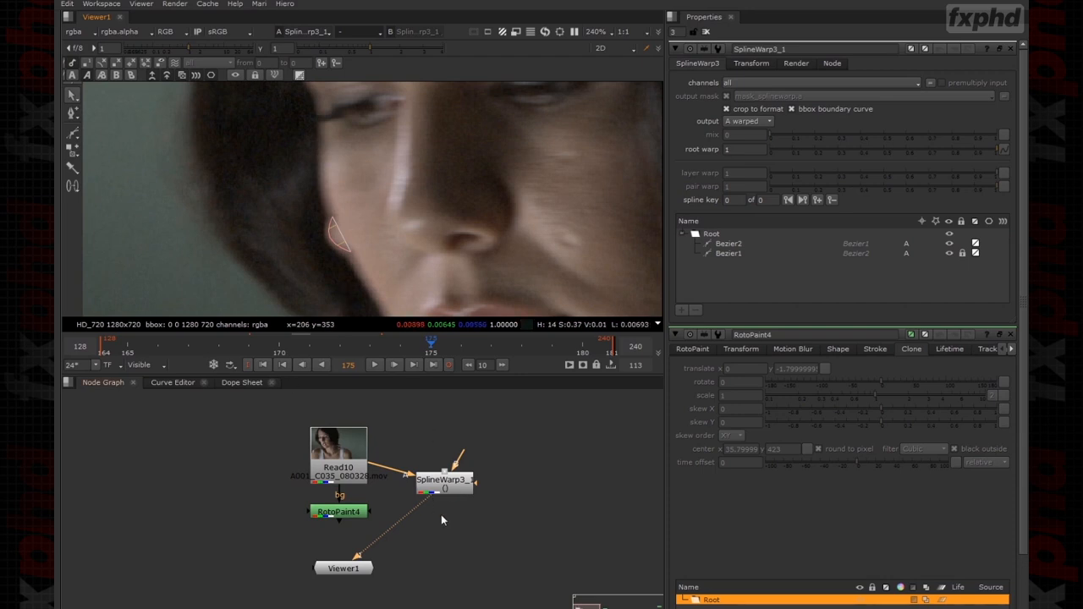
Insert a RotoPaint node between the SplineWarp and the viewer.
key("p")
left_click_drag(503, 531, 446, 518)
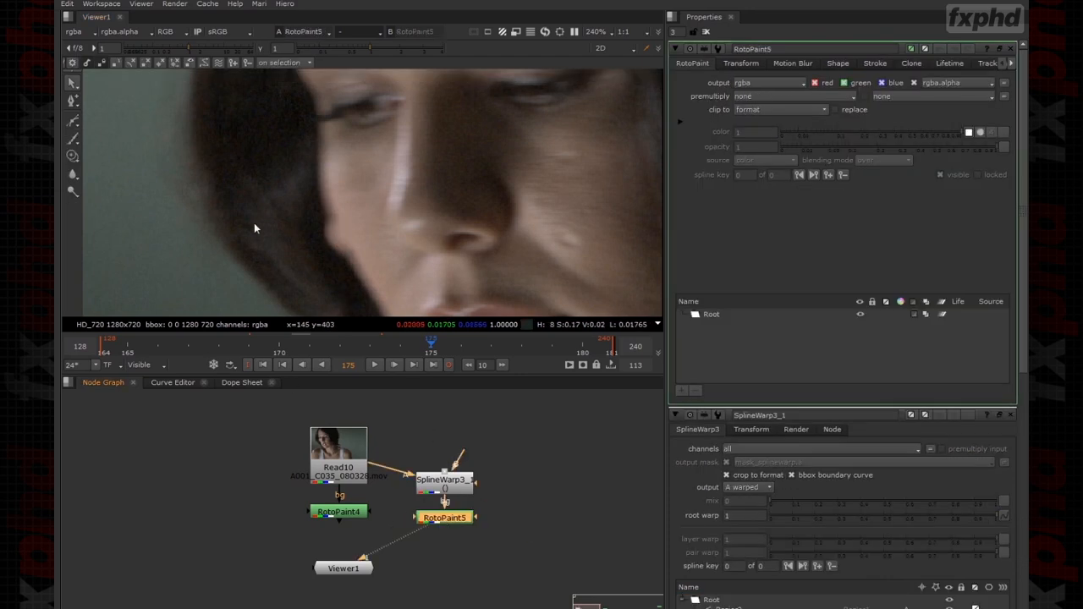
Clone dark hair over the cheek bulge with a size 19 brush, and delete that stroke.
left_click(72, 156)
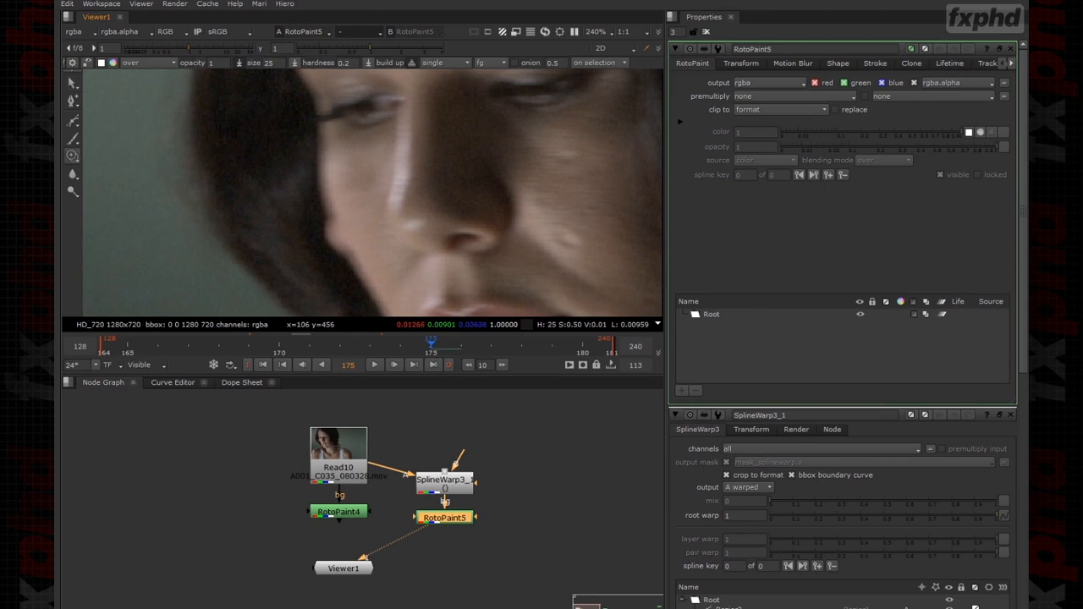
mouse_move(321, 233)
left_mouse_down("shift")
mouse_move(302, 227)
mouse_move(328, 238)
mouse_move(329, 257)
left_mouse_up("shift")
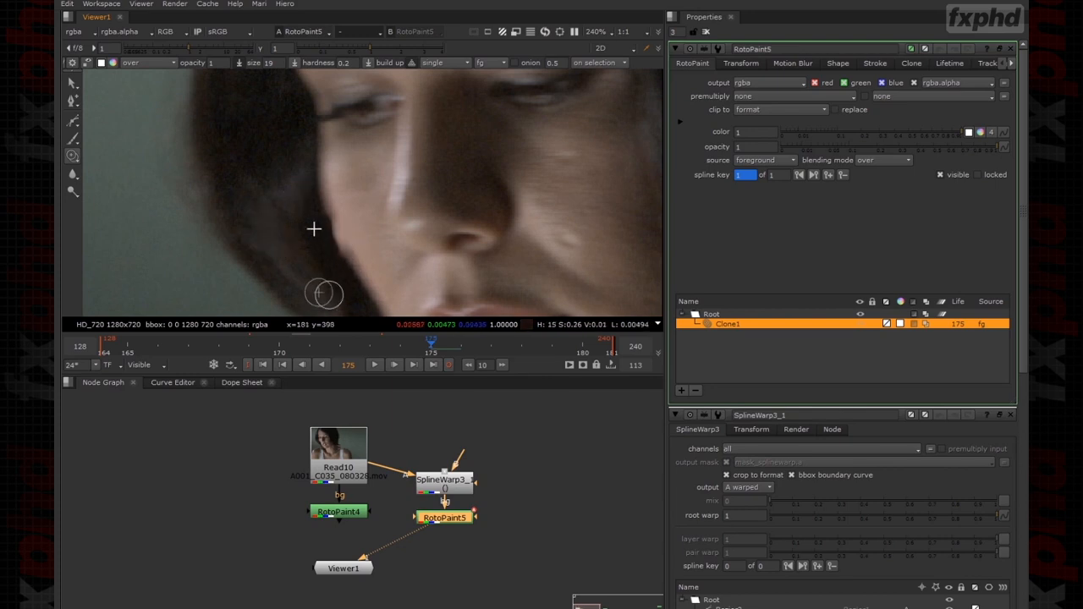
left_click(73, 84)
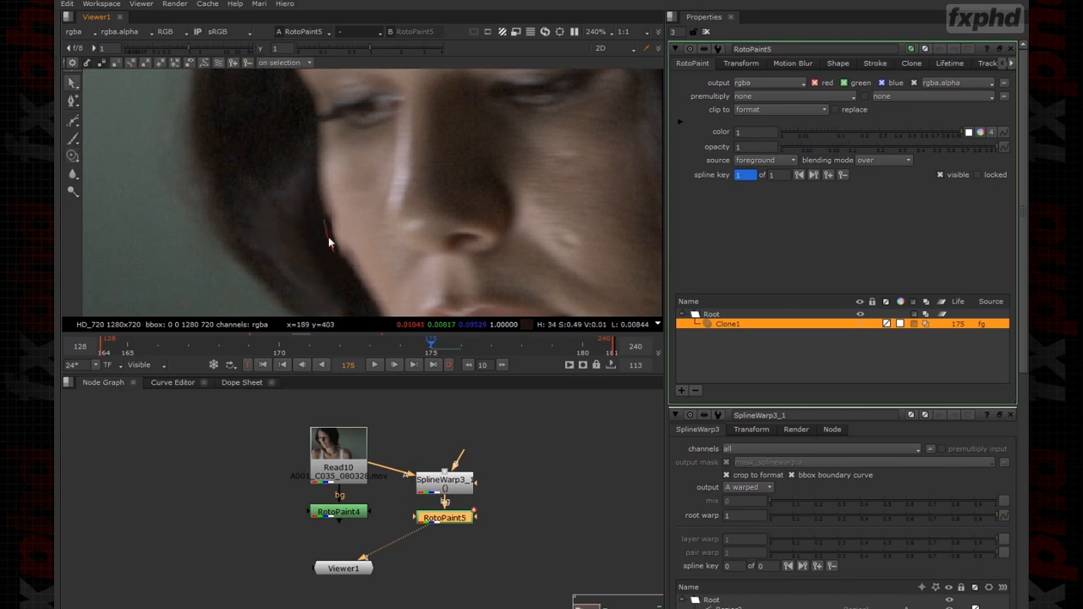
right_click(757, 326)
left_click(728, 362)
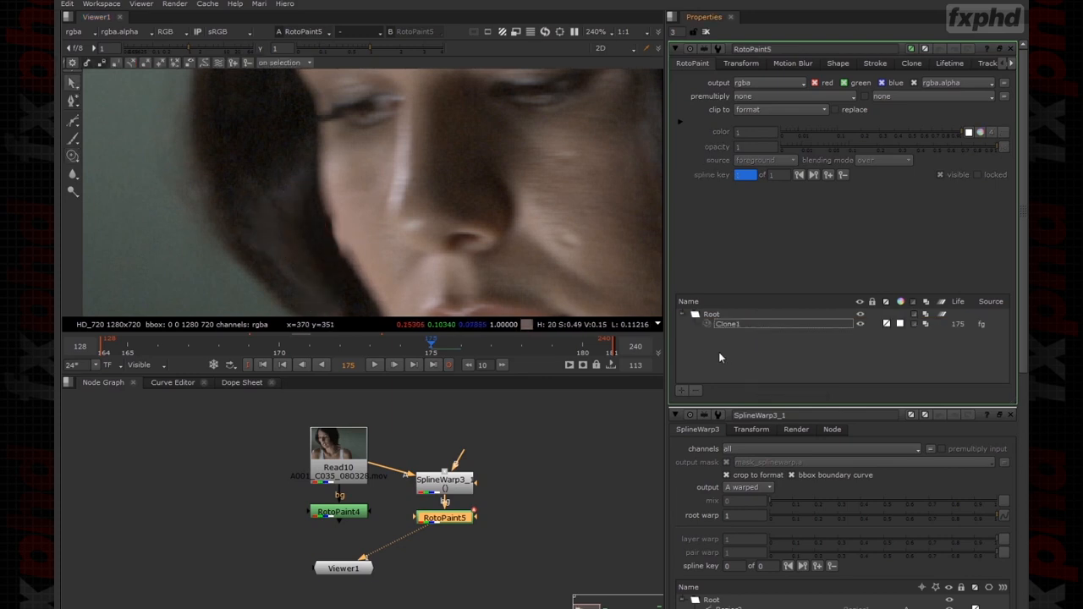
left_click(717, 326)
left_click(695, 390)
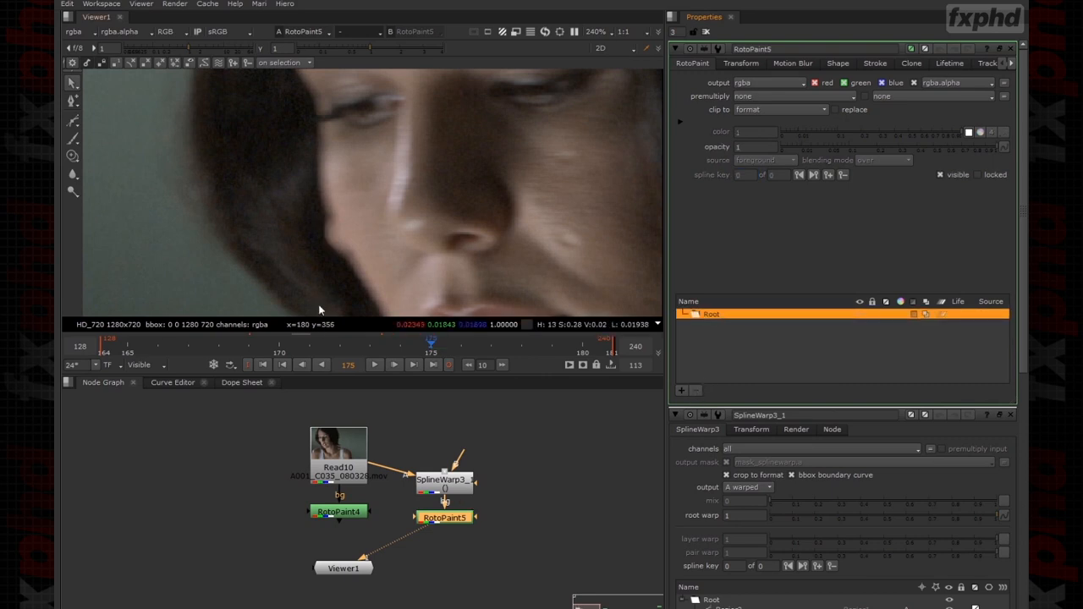
Clone hair over the cheek bulge with a larger brush of size about 40.6.
key("c")
right_click(274, 176)
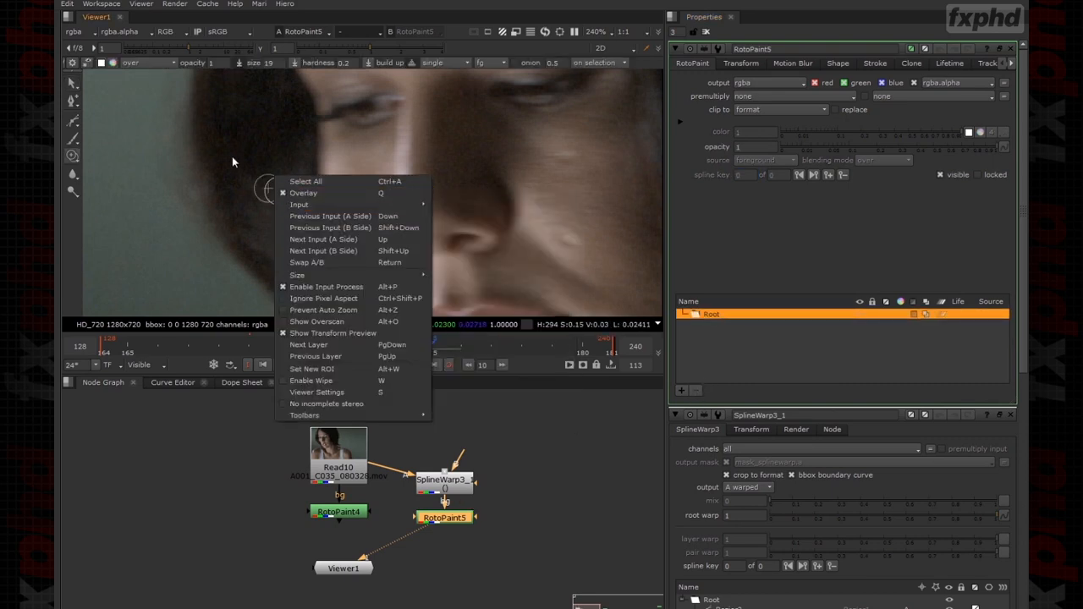
left_click(249, 186)
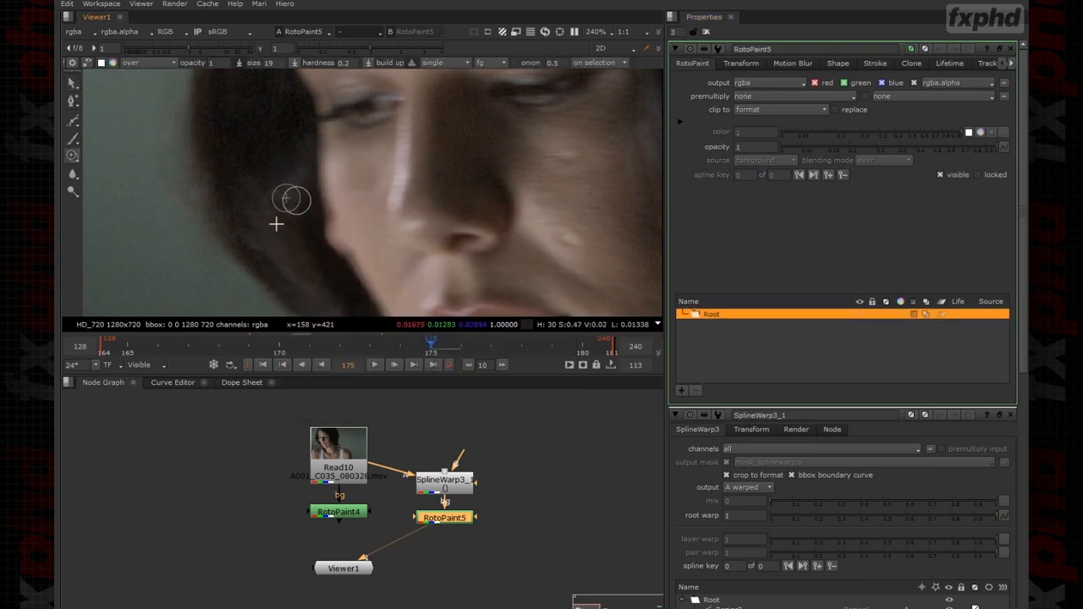
left_click_drag(357, 236, 344, 252, "shift")
left_click(331, 212)
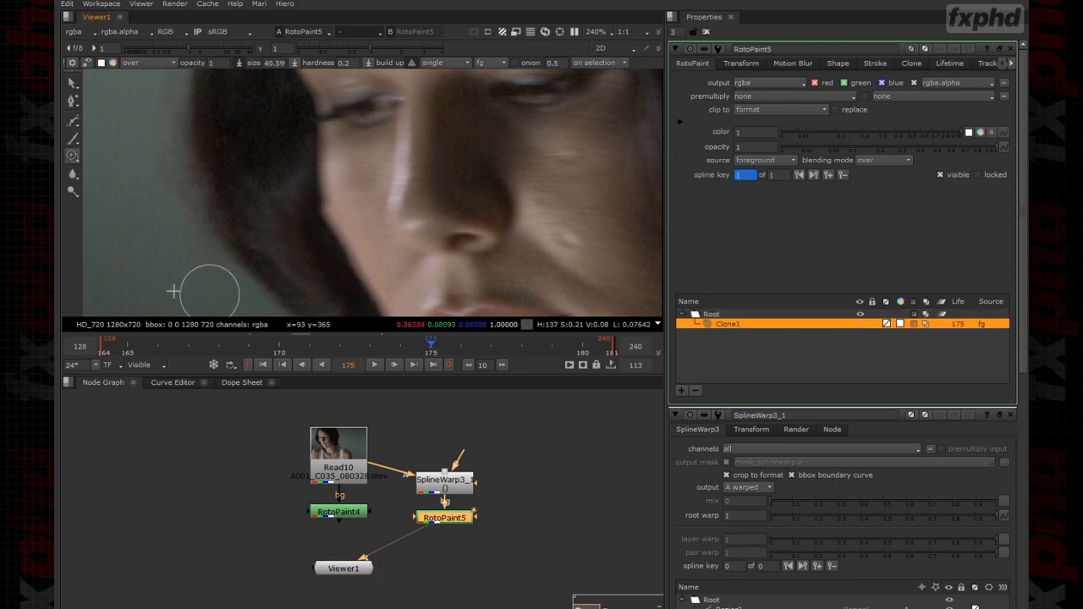
scroll(266, 229, "down", 3)
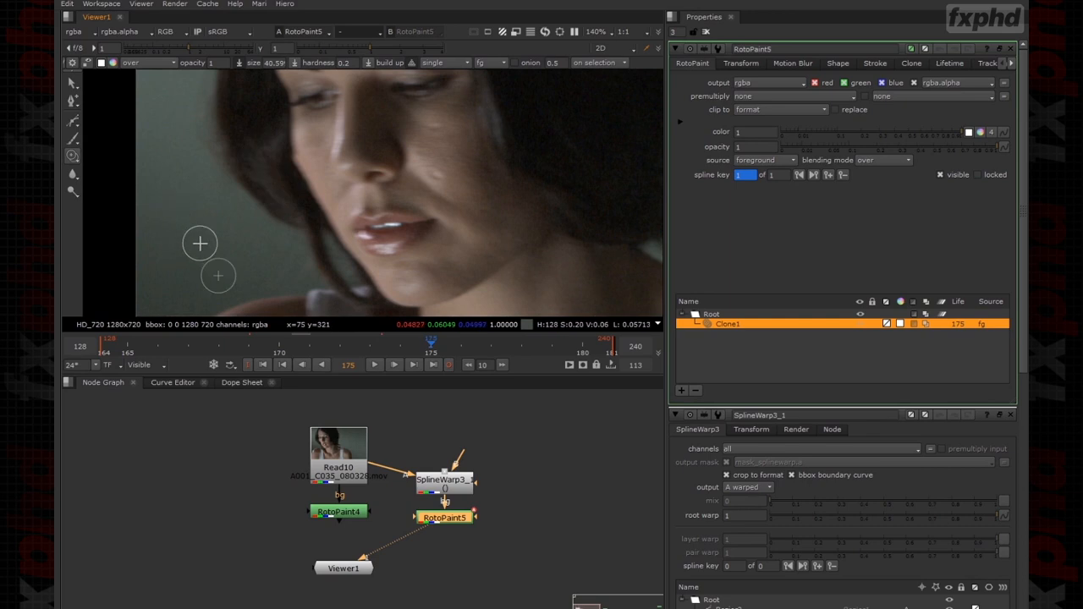
middle_click_drag(241, 169, 231, 217)
Delete the larger clone stroke from RotoPaint5.
left_click(72, 83)
scroll(254, 203, "up", 2)
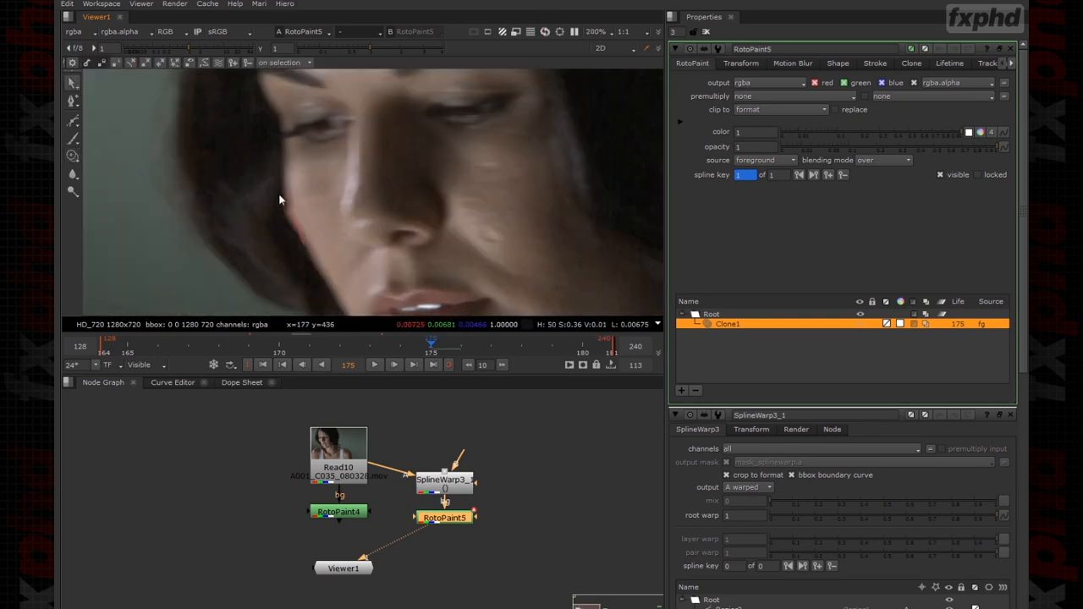
right_click(750, 331)
left_click(766, 337)
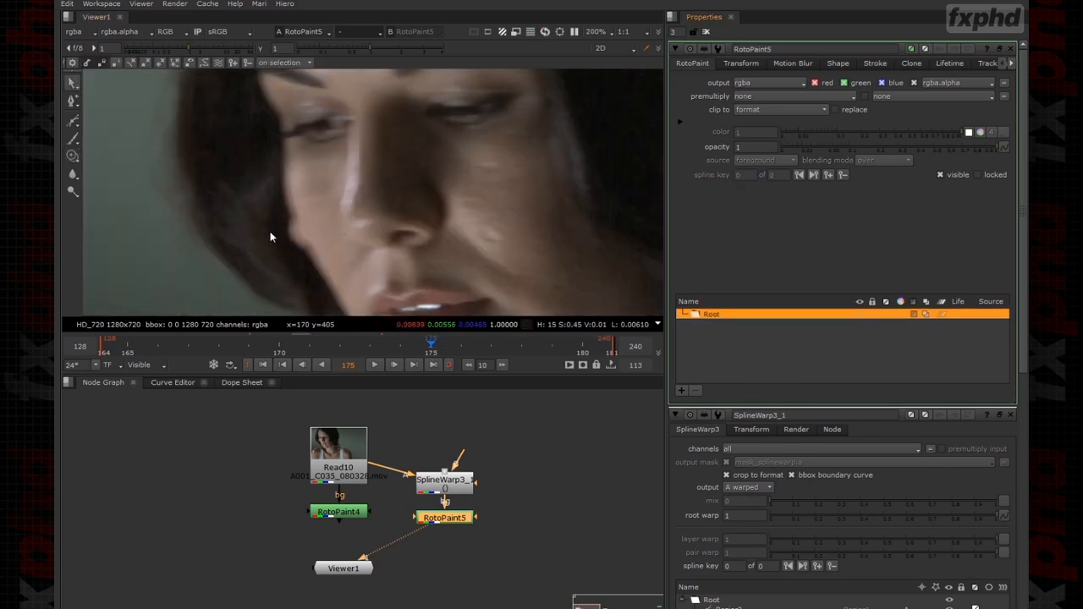
Delete the SplineWarp3_1 and RotoPaint5 nodes and connect the viewer to RotoPaint4.
scroll(321, 253, "up", 2)
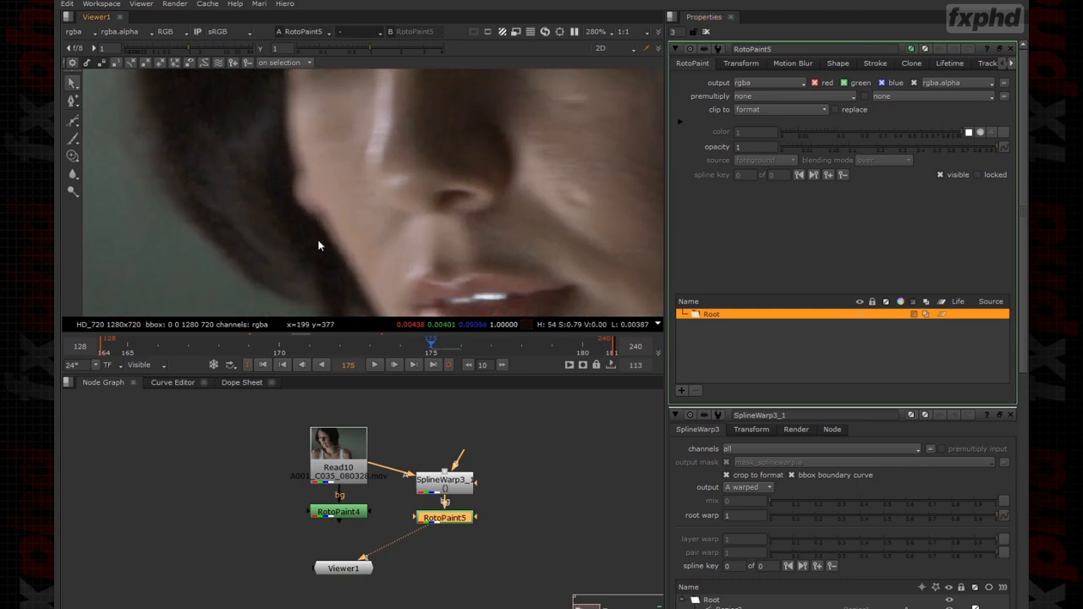
double_click(453, 486)
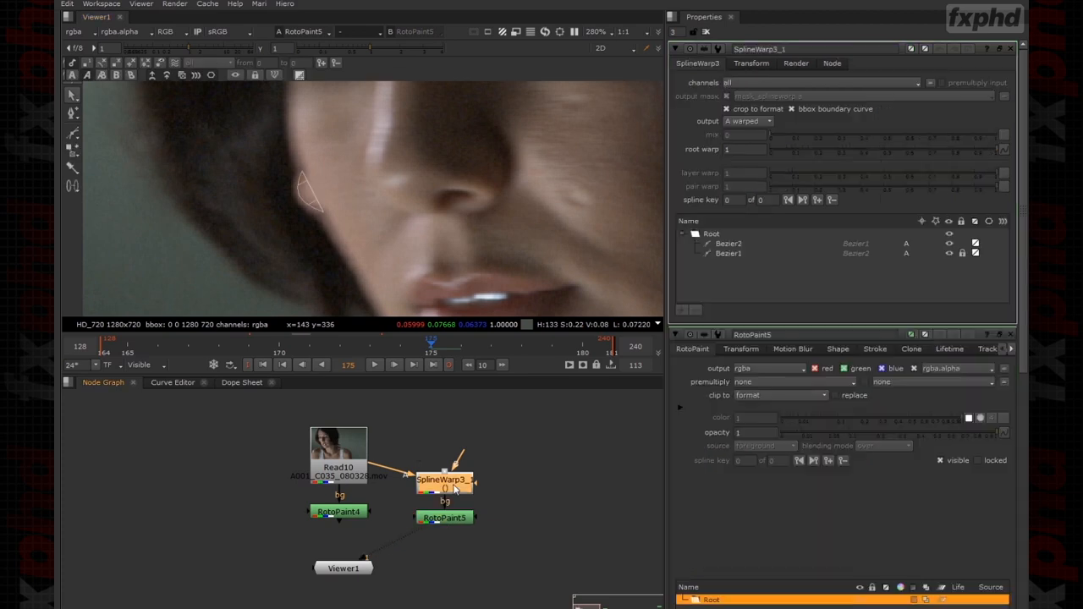
left_click(506, 460)
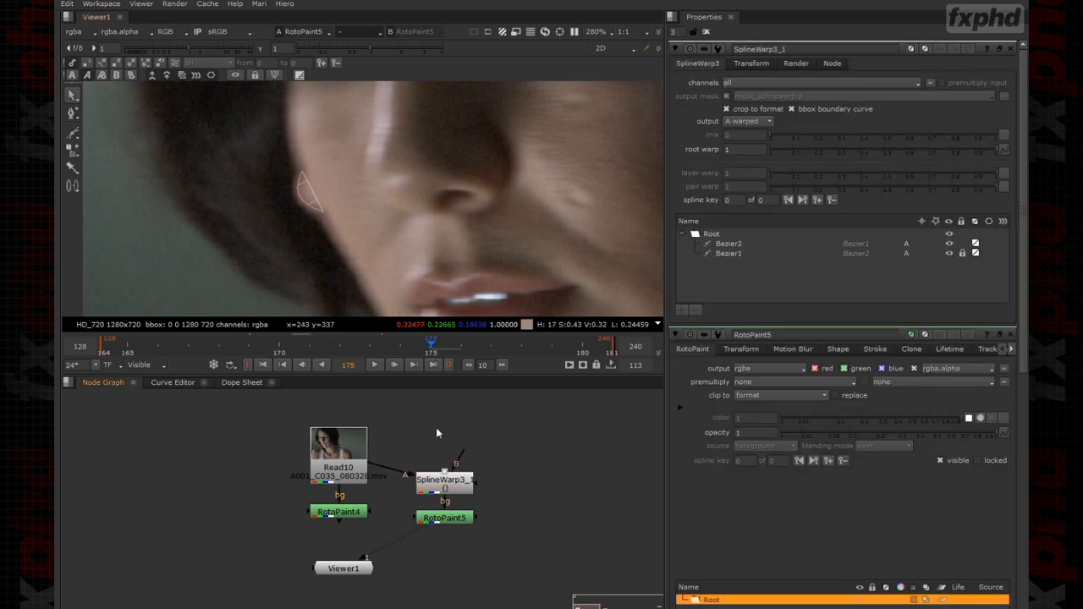
left_click_drag(539, 555, 414, 463)
key("Delete")
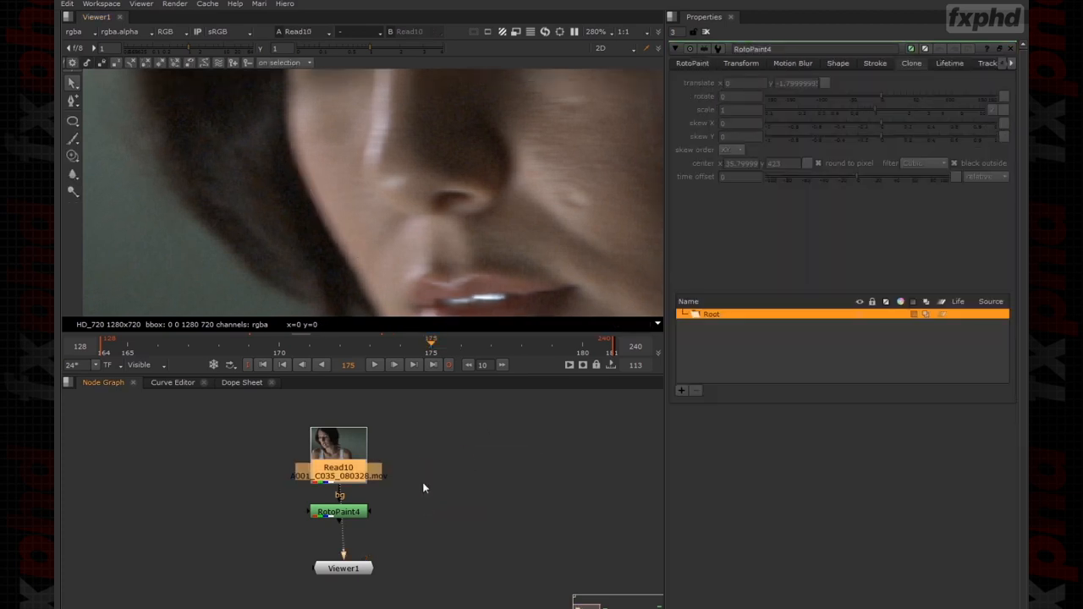
left_click_drag(352, 540, 342, 513)
Clone a short stroke across the dark crease under the cheek mark at frame 175 with a size 13.1 brush.
middle_click_drag(471, 233, 346, 230)
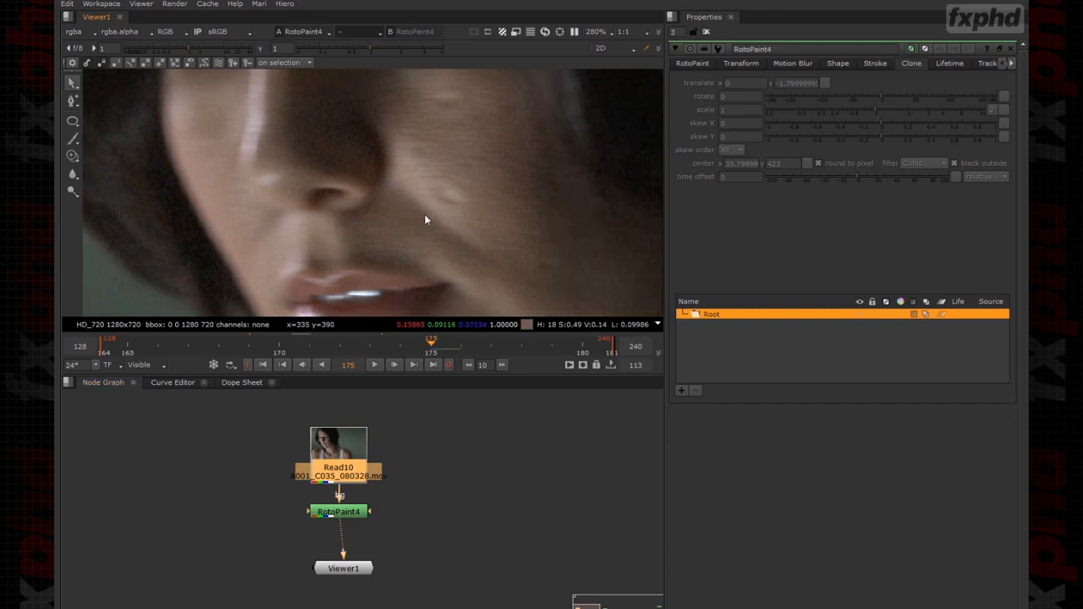
scroll(448, 237, "up", 2)
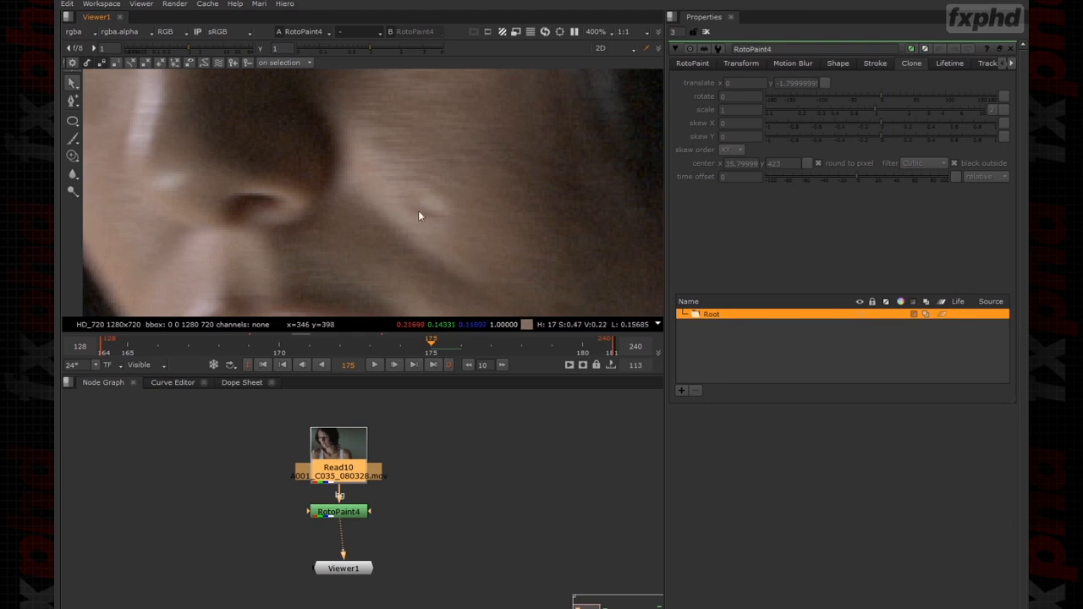
middle_click_drag(445, 201, 551, 203)
key("c")
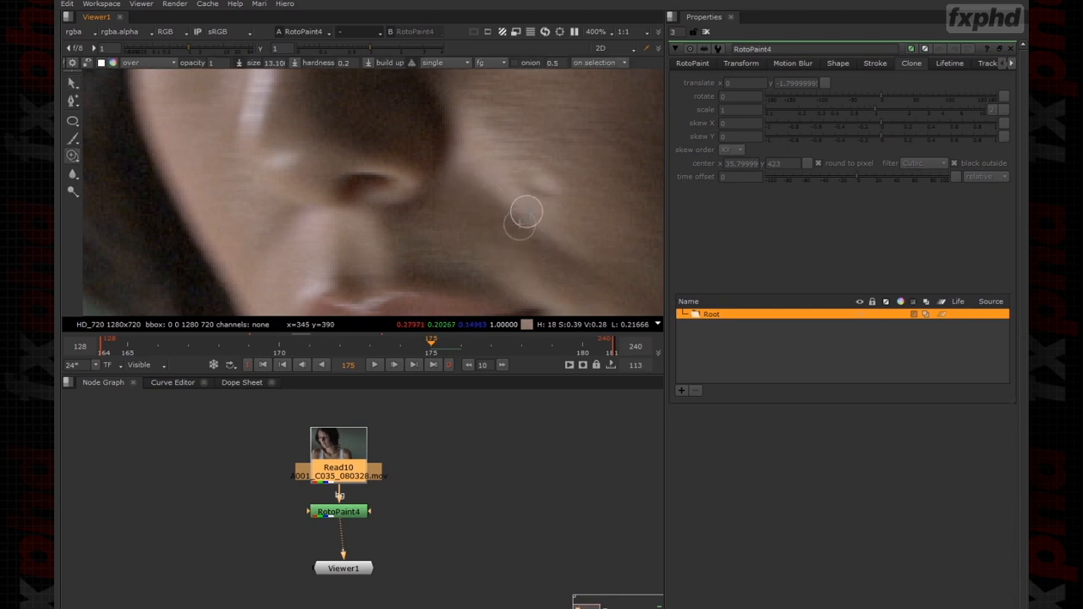
scroll(511, 195, "up", 3)
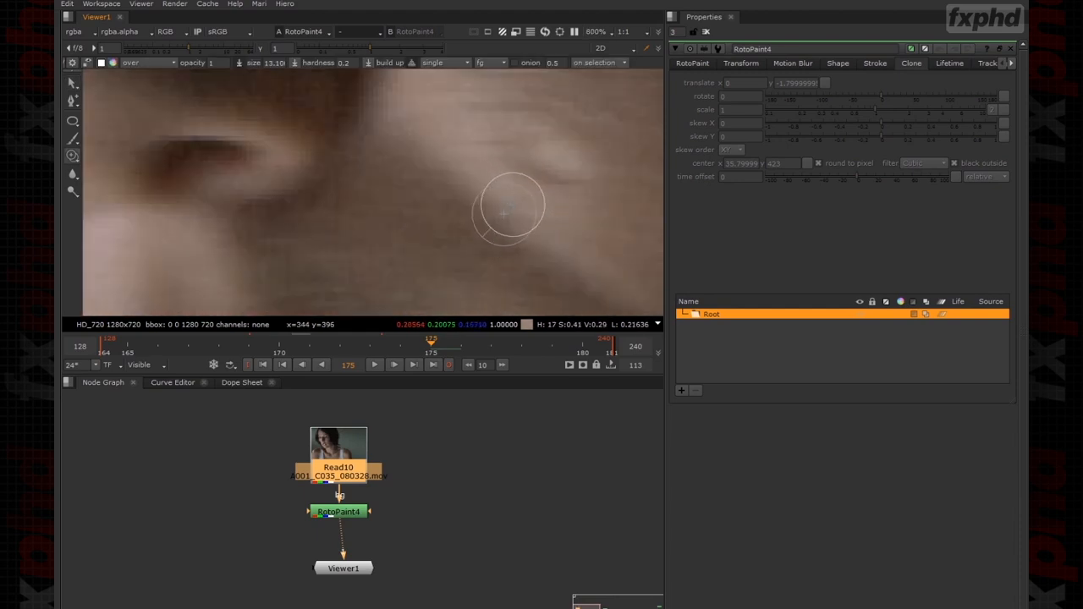
left_click_drag(510, 177, 564, 181)
Thin the new clone stroke to three points by deleting its surplus intermediate points.
left_click(72, 82)
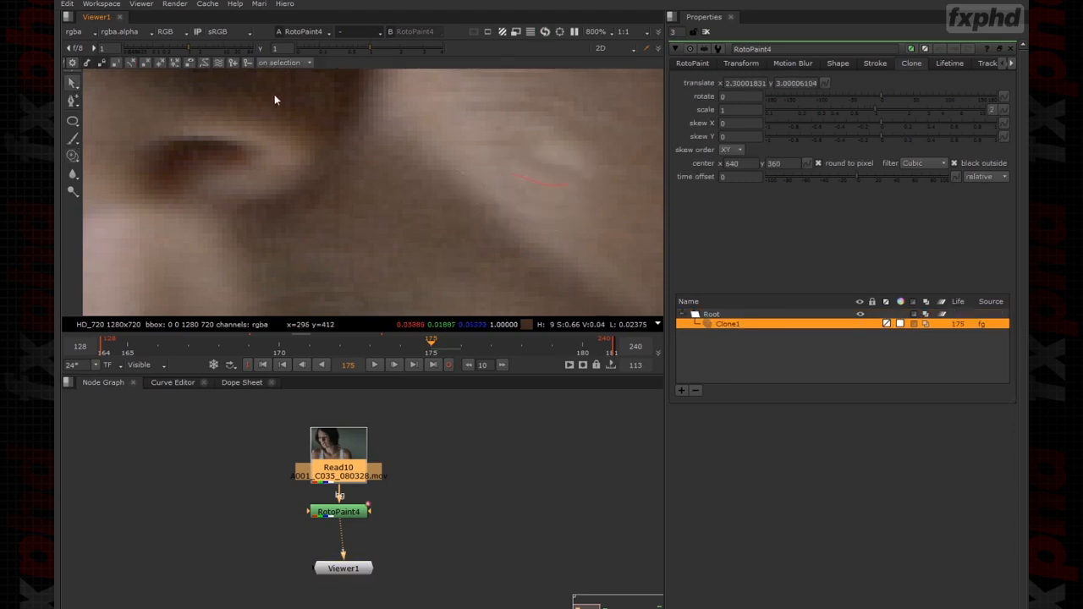
scroll(508, 176, "up", 2)
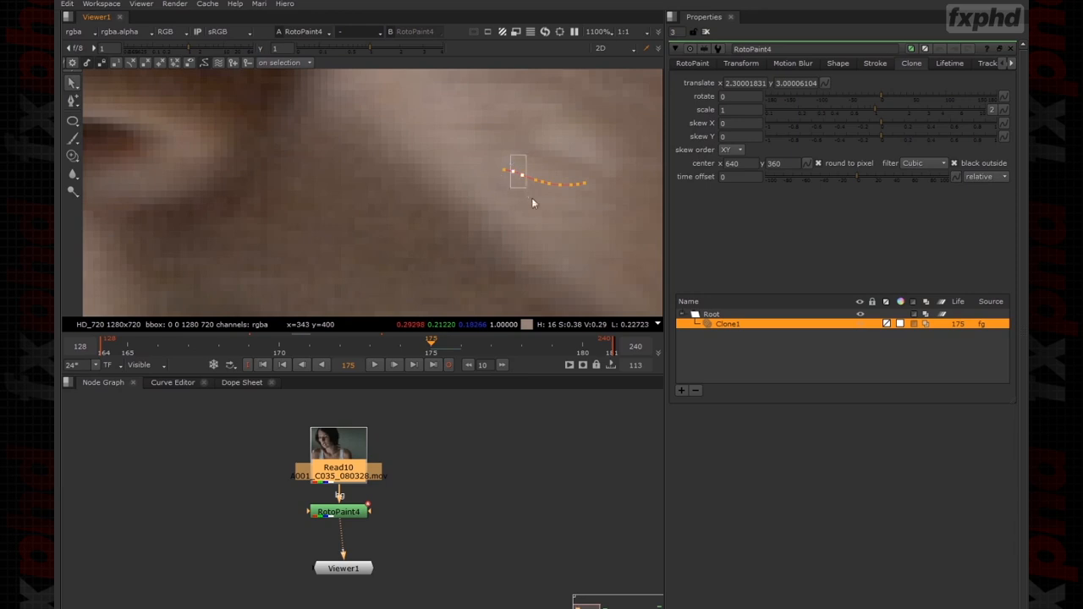
left_click_drag(556, 169, 575, 211)
key("Delete")
left_click(549, 184)
key("Delete")
scroll(441, 171, "down", 2)
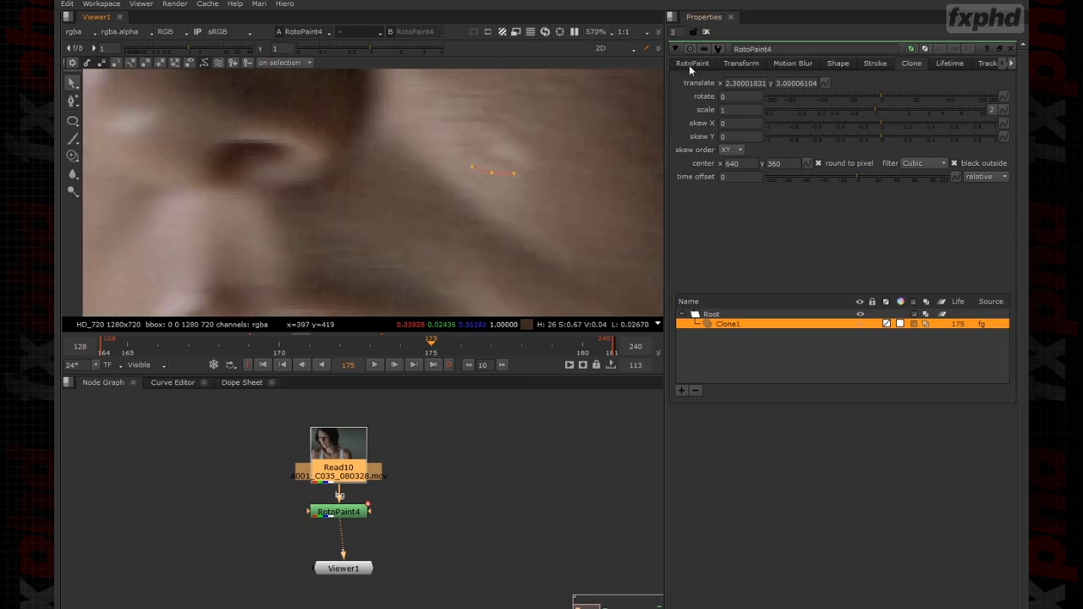
Lower the clone stroke's opacity to 0.056 and nudge its end point slightly outward.
left_click(692, 62)
left_click_drag(834, 156, 831, 155)
left_click(434, 197)
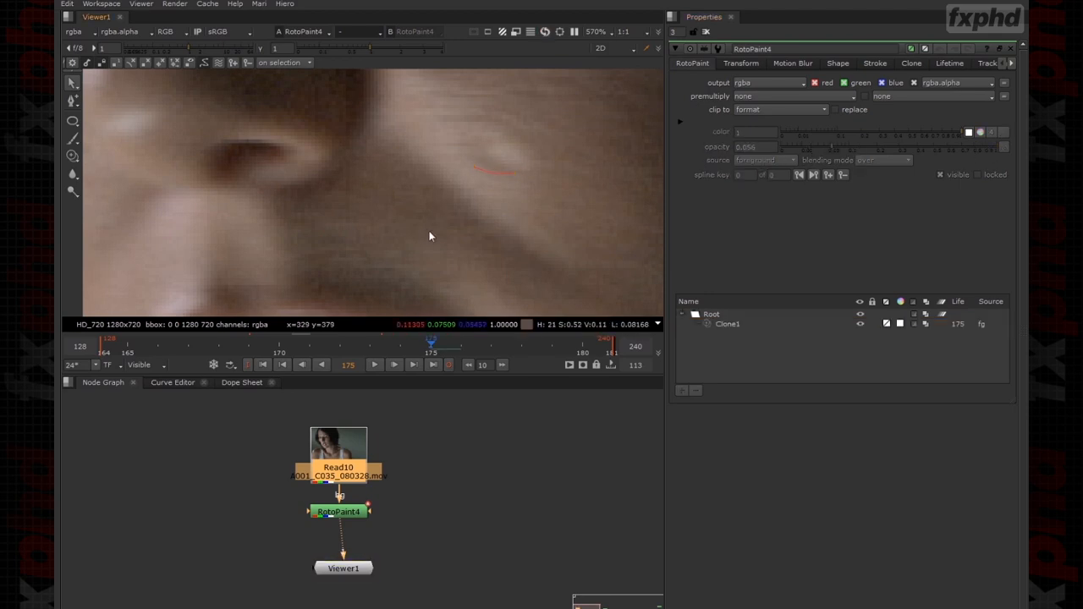
left_click(474, 167)
scroll(468, 160, "up", 1)
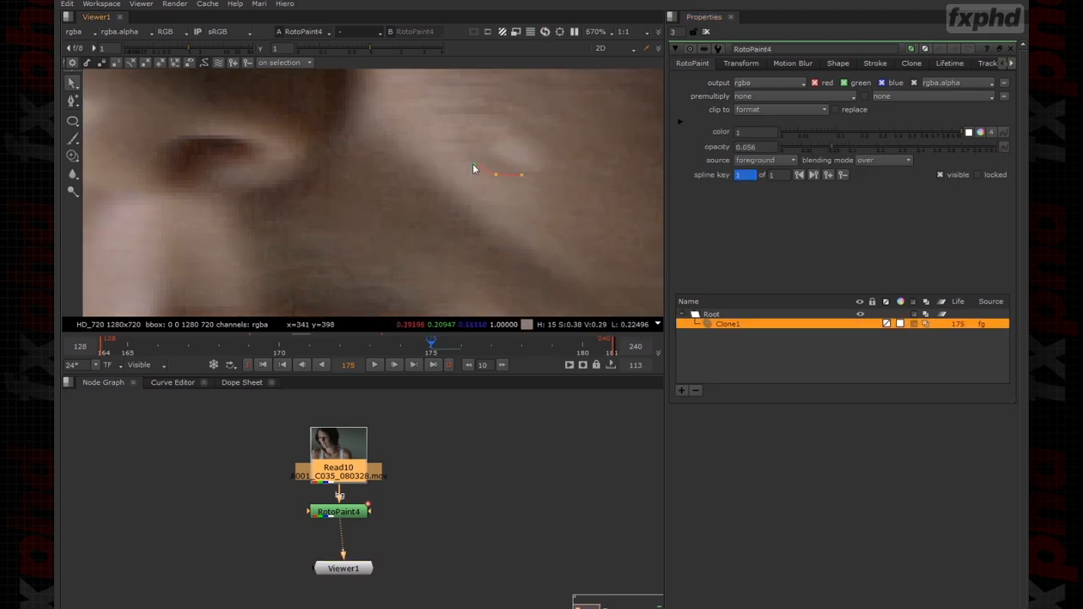
left_click_drag(522, 176, 529, 174)
Move the whole clone stroke onto the cheek mark at frame 172 and set its lifetime to all frames.
key("ctrl+a")
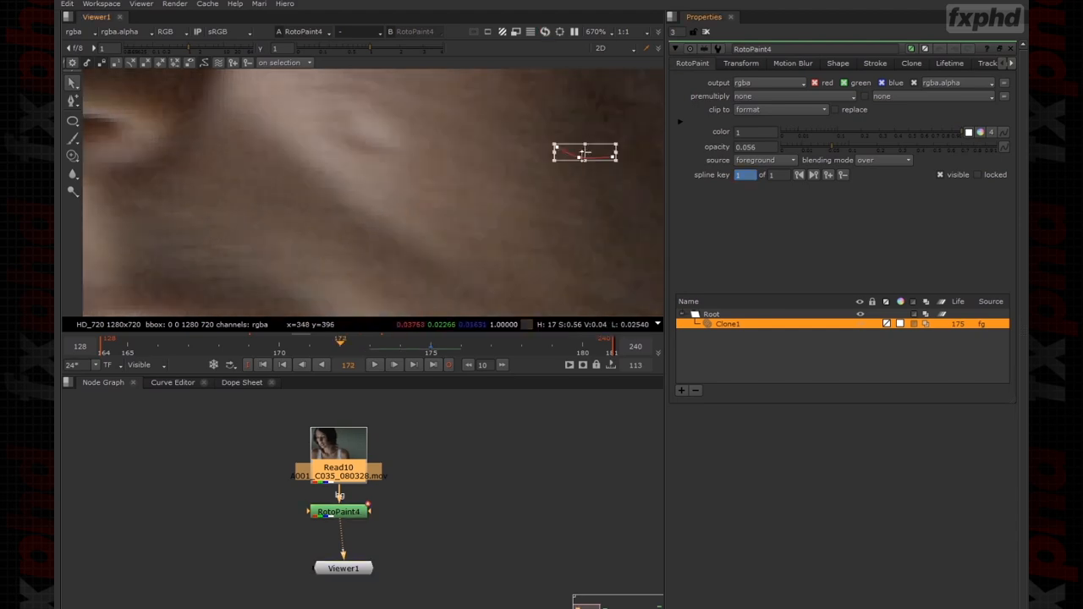
left_click_drag(585, 152, 370, 147)
left_click(948, 63)
left_click(759, 83)
left_click(754, 64)
middle_click_drag(434, 199, 472, 239)
left_click(697, 65)
Reposition the whole clone stroke onto the cheek mark at frame 168.
key("Left")
key("Left")
key("Left")
key("Left")
middle_click_drag(389, 237, 587, 258)
mouse_move(650, 192)
left_mouse_down()
mouse_move(652, 206)
mouse_move(357, 186)
left_mouse_up()
Reposition the whole clone stroke onto the cheek mark at frame 164.
key("Left")
key("Left")
key("Left")
key("Left")
middle_click_drag(357, 186, 616, 182)
left_click_drag(527, 175, 239, 169)
Check the stroke's motion from frame 164 onward and reposition it onto the cheek mark at frame 179.
key("Right")
key("Right")
key("Right")
key("Right")
key("Right")
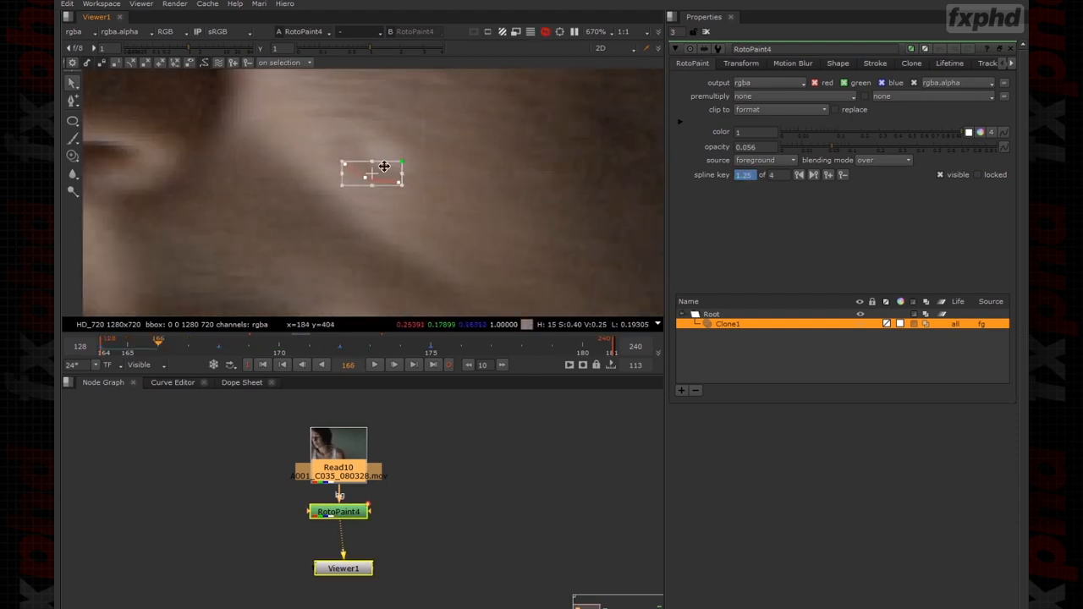
middle_click_drag(597, 243, 373, 264)
key("Right")
key("Right")
key("Right")
key("Right")
middle_click_drag(493, 278, 276, 267)
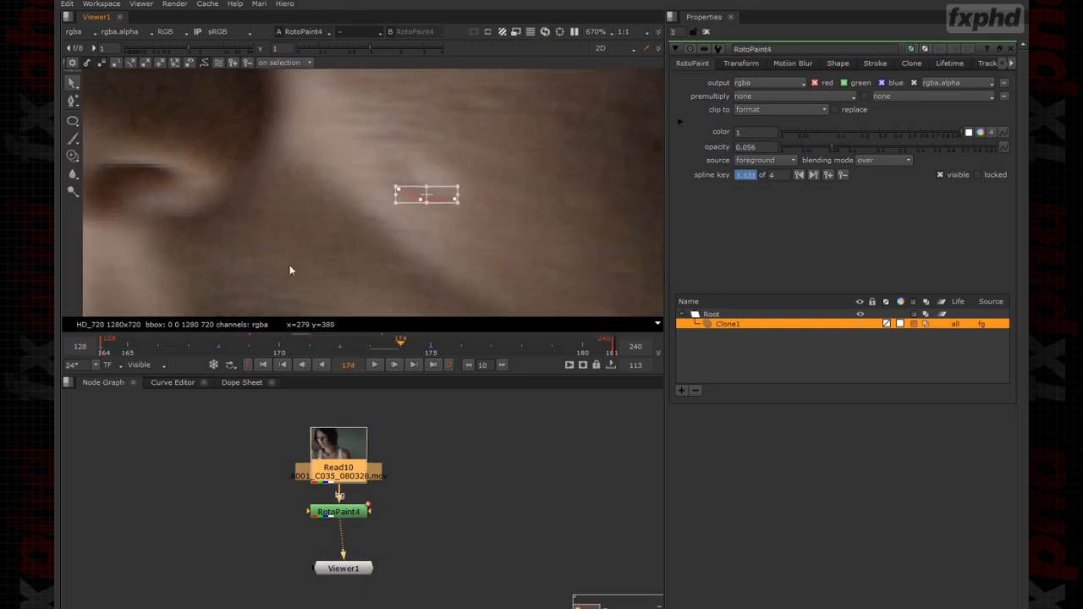
key("Right")
key("Right")
key("Right")
middle_click_drag(455, 270, 221, 264)
key("Right")
key("Right")
key("Right")
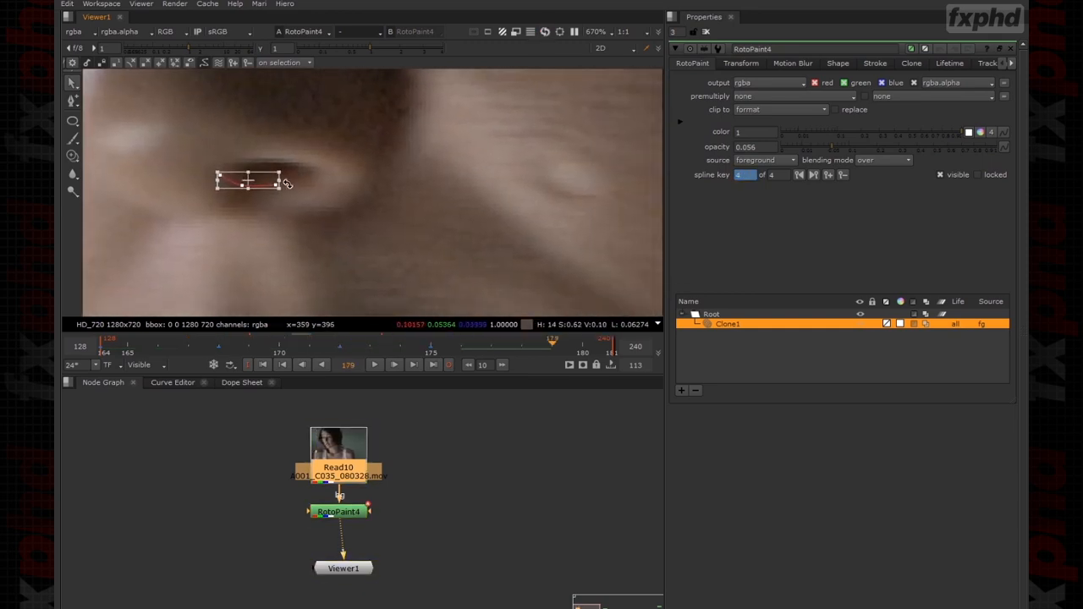
mouse_move(254, 183)
left_mouse_down()
mouse_move(576, 187)
mouse_move(569, 194)
left_mouse_up()
Reposition the whole clone stroke onto the cheek mark at frame 181.
key("Right")
key("Right")
key("Right")
middle_click_drag(598, 221, 435, 208)
key("Left")
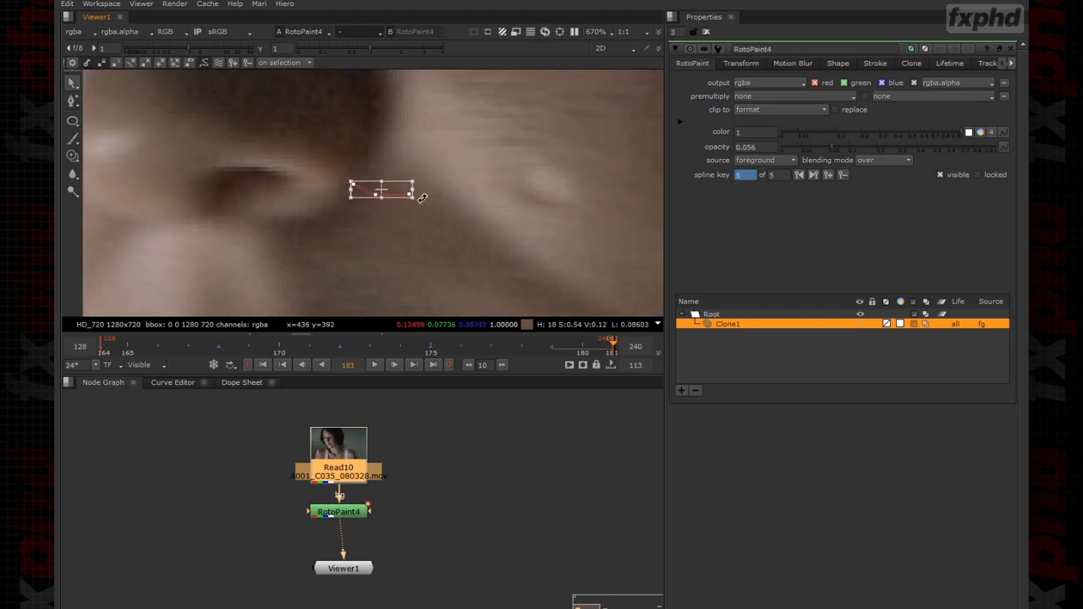
mouse_move(395, 190)
left_mouse_down()
mouse_move(563, 190)
mouse_move(555, 193)
left_mouse_up()
left_click(594, 232)
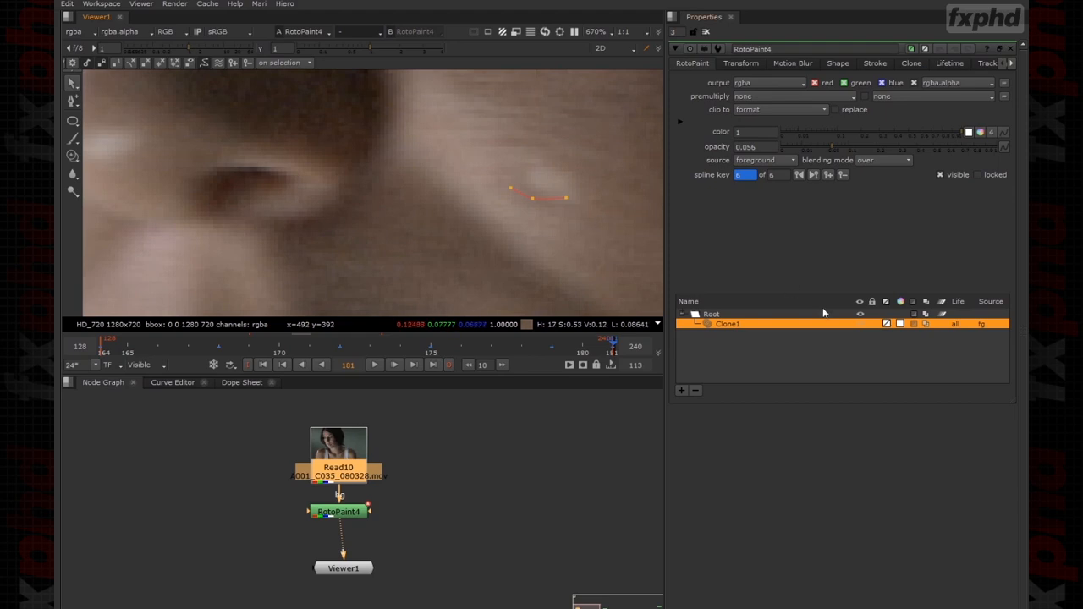
Toggle the clone stroke's visibility off and on to compare the cheek with and without it.
left_click(949, 176)
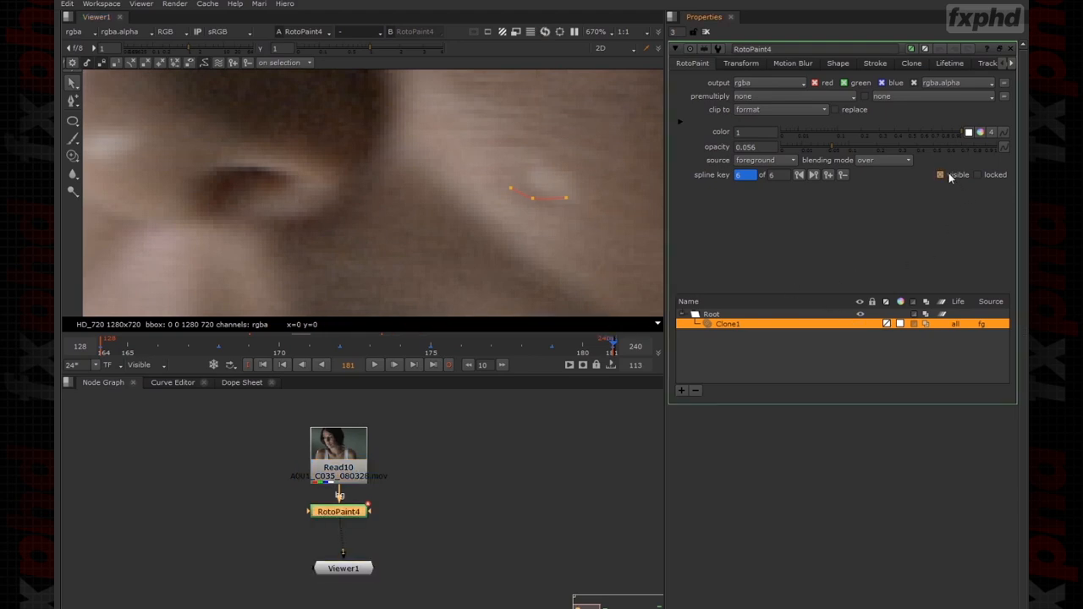
left_click(940, 175)
scroll(397, 201, "down", 5)
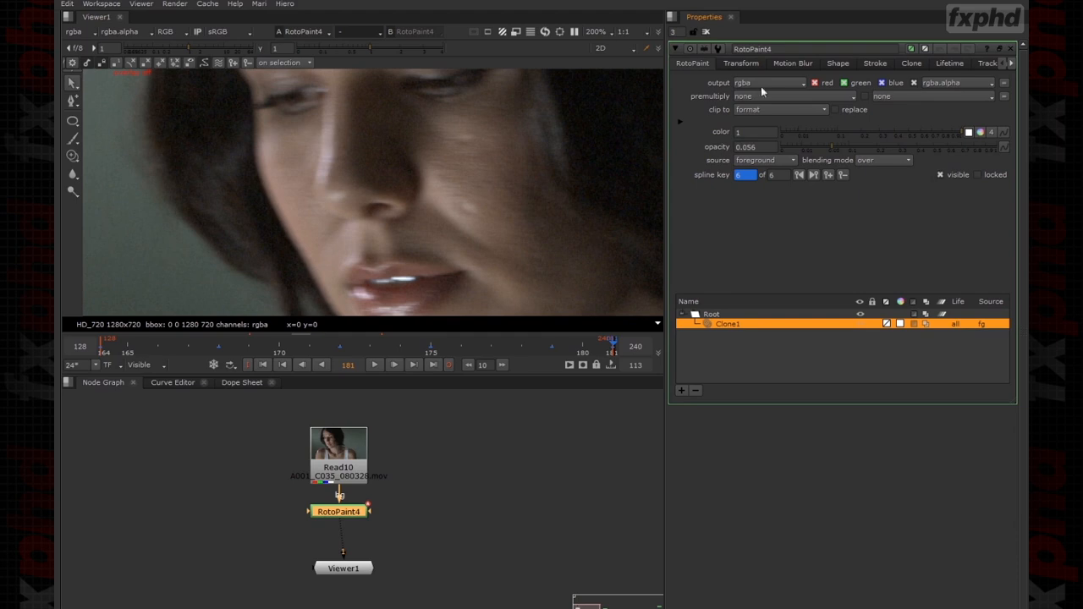
Try a second clone stroke over the cheek mark at frame 181, thin its points and delete it.
scroll(499, 245, "up", 5)
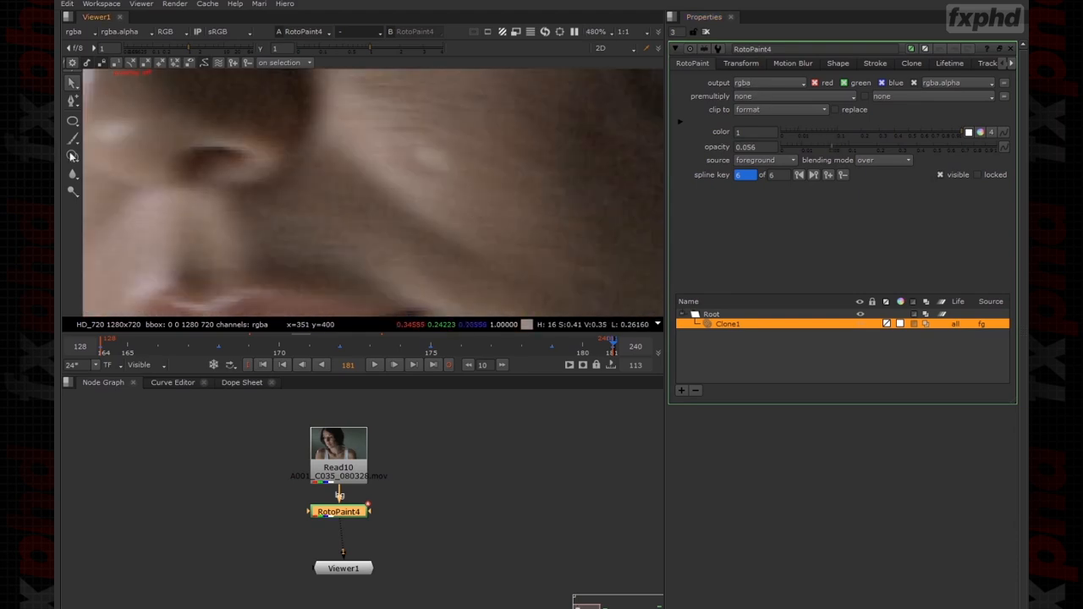
key("c")
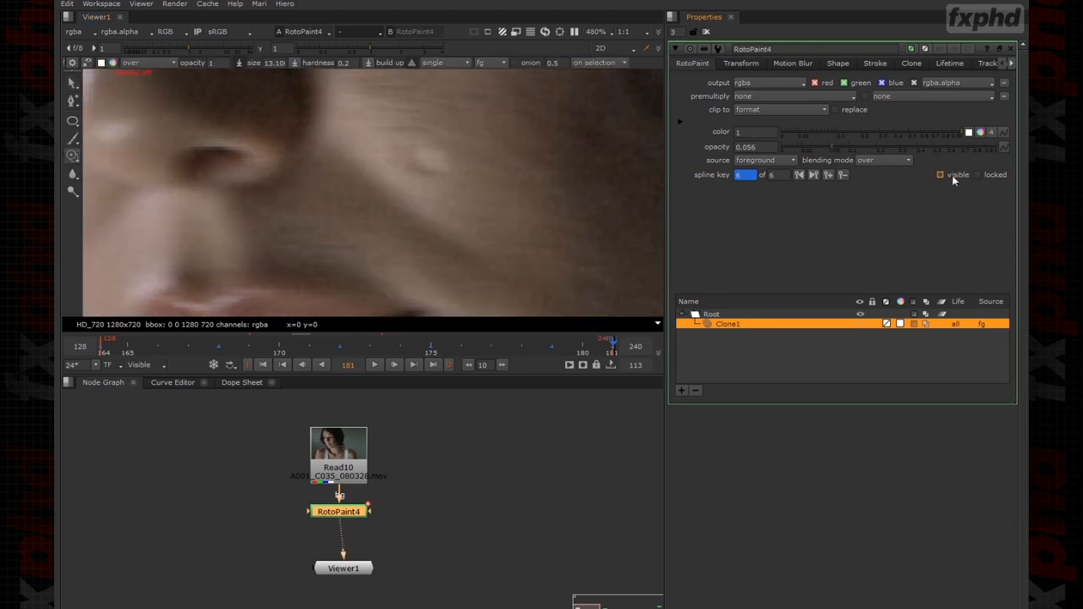
left_click_drag(399, 154, 440, 172)
left_click(72, 82)
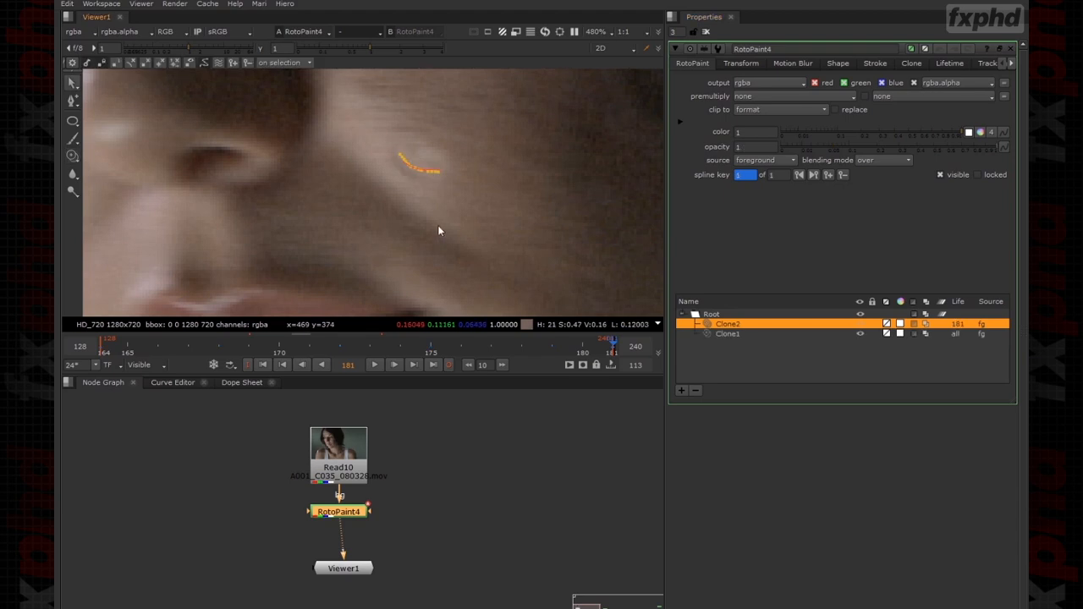
scroll(416, 216, "up", 5)
middle_click_drag(403, 167, 403, 253)
left_click_drag(383, 229, 373, 235)
key("Delete")
mouse_move(426, 202)
left_mouse_down()
mouse_move(426, 229)
mouse_move(452, 262)
left_mouse_up()
key("Delete")
key("Delete")
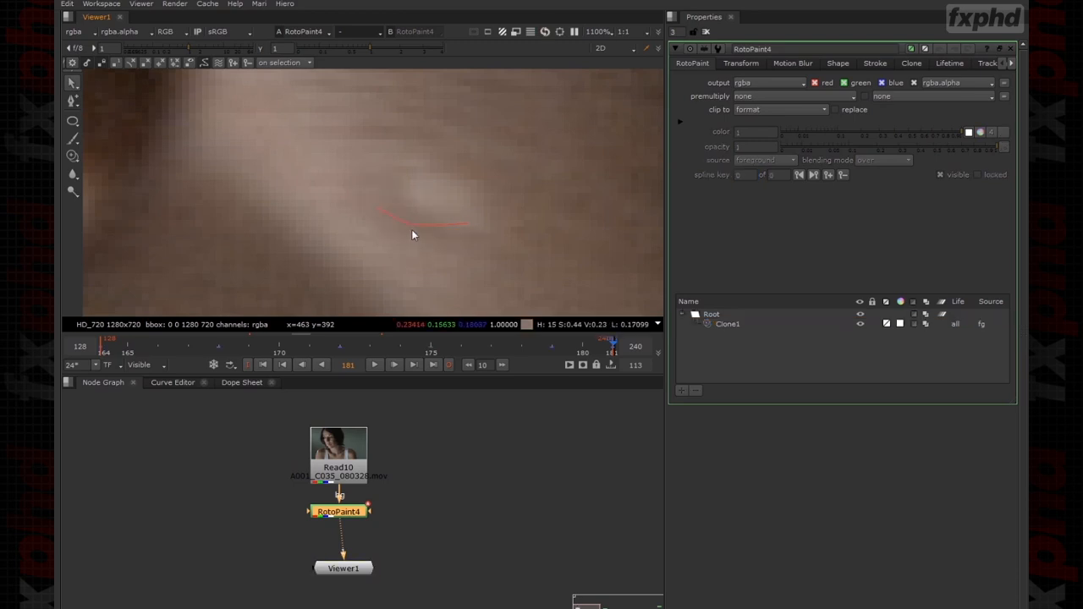
Try another clone stroke from the cheek mark toward the nose, and remove it.
left_click(75, 157)
left_click_drag(430, 222, 359, 238)
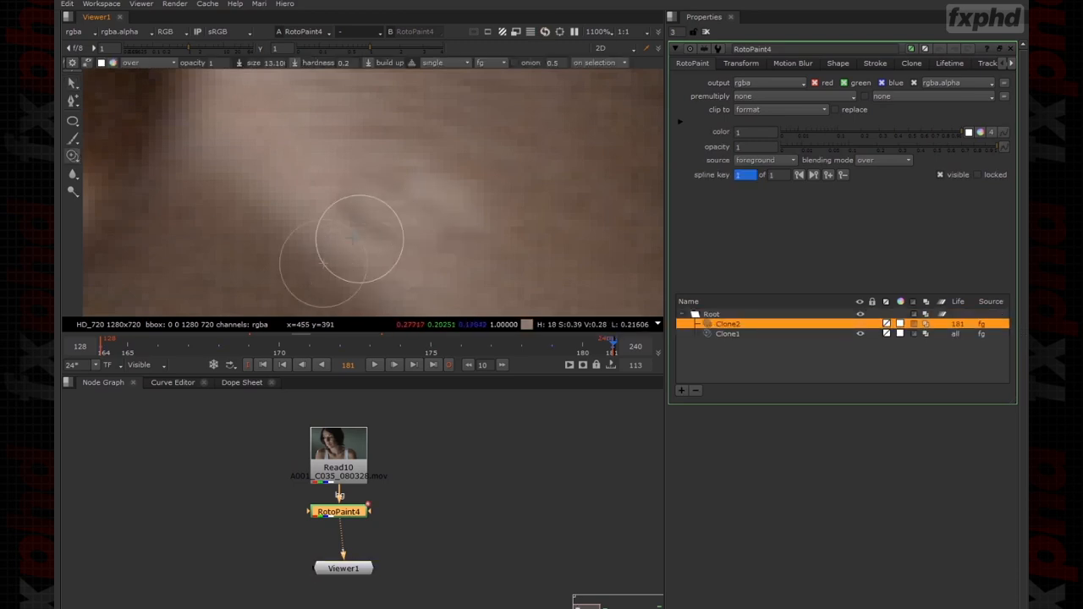
left_click(696, 392)
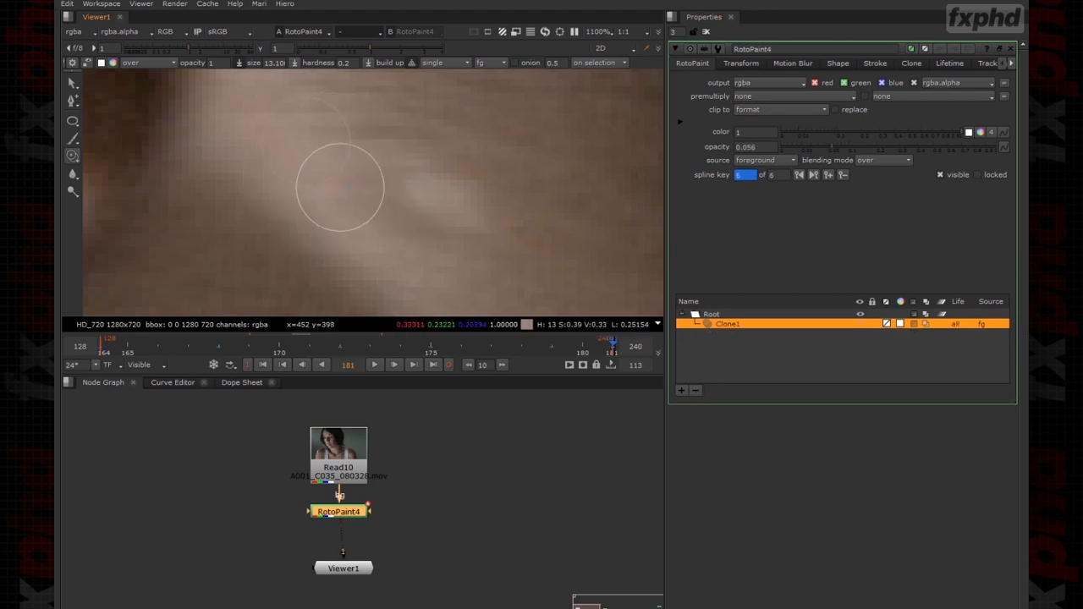
Clone a short diagonal stroke beside the cheek mark on the nose side, and lock the Clone1 stroke.
left_click_drag(401, 225, 356, 199)
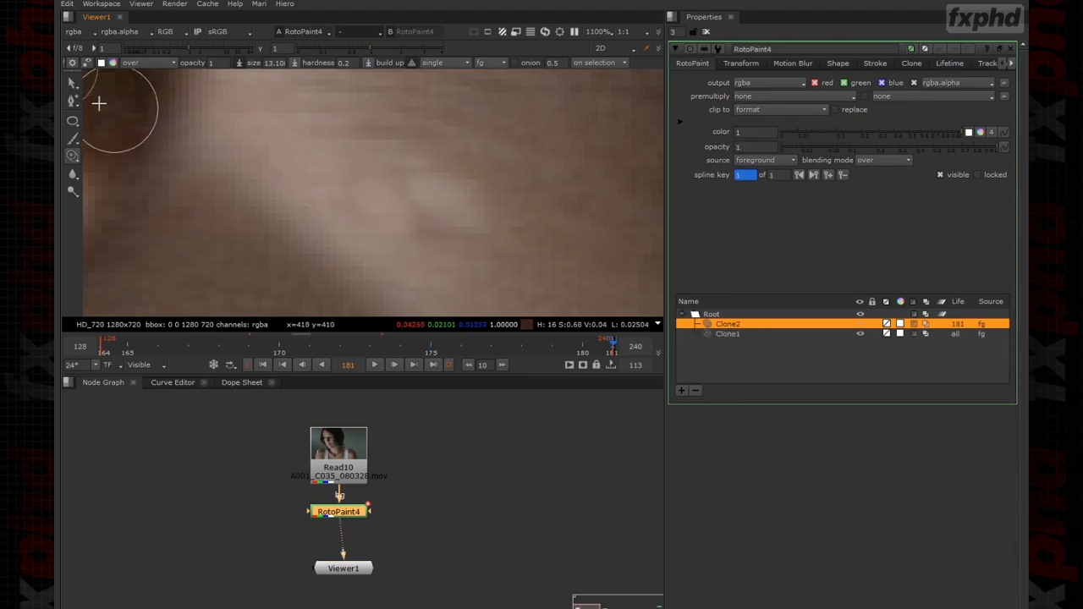
left_click(71, 85)
left_click(874, 334)
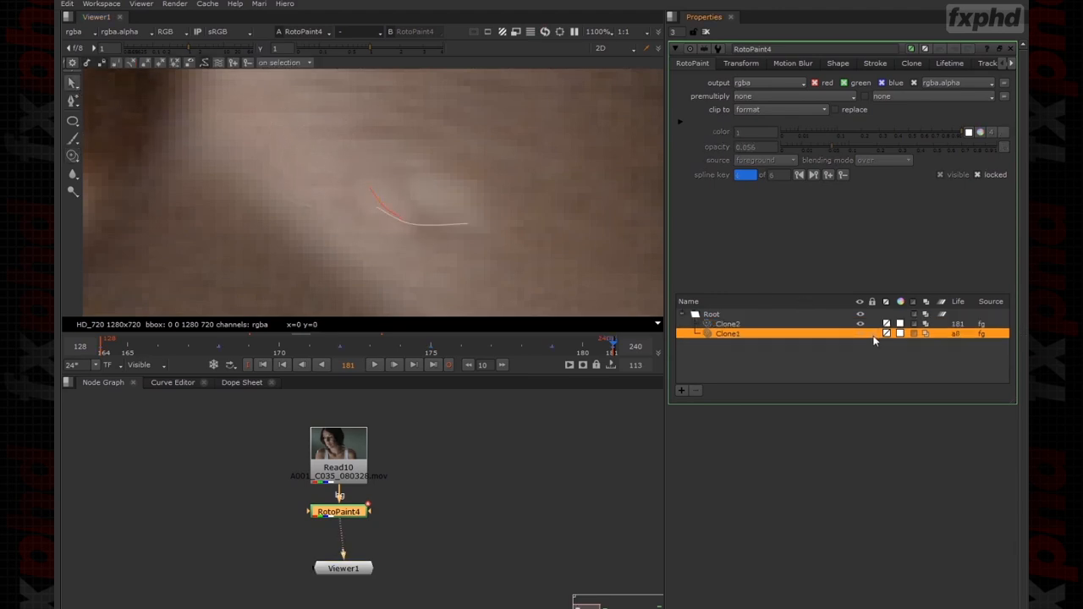
Set the Clone2 stroke's lifetime to all frames.
left_click(805, 325)
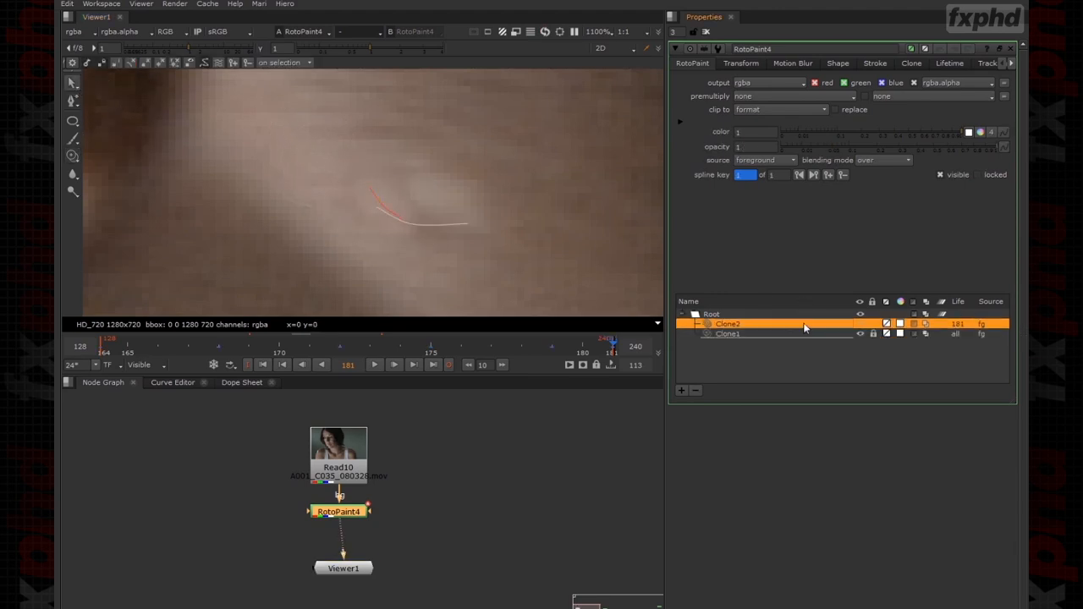
left_click(957, 324)
left_click(988, 306)
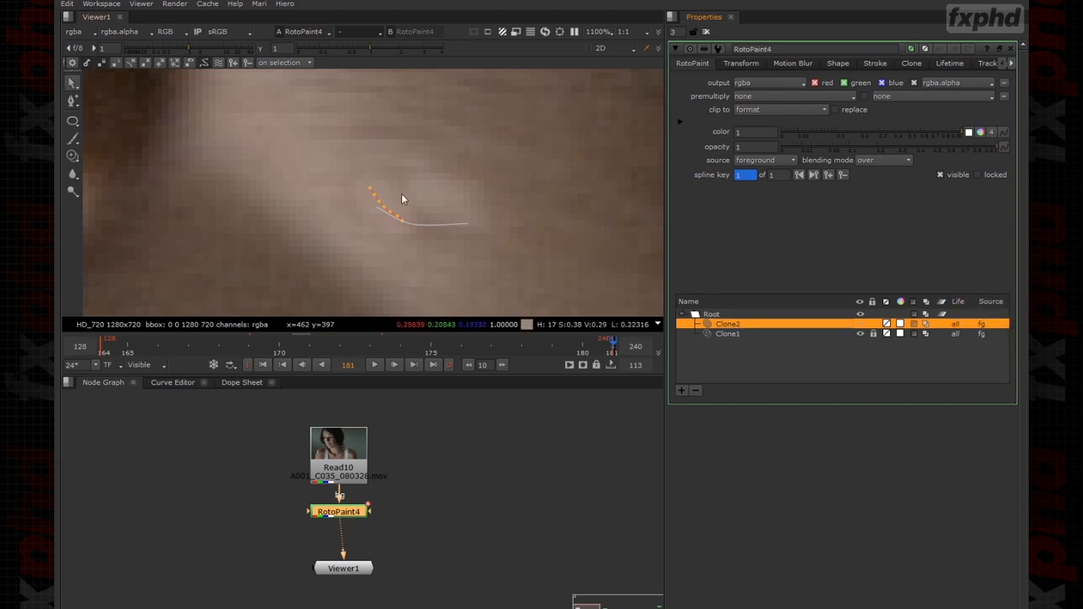
Thin the Clone2 stroke to three points and set its opacity to 0.09.
scroll(393, 193, "up", 3)
left_click_drag(377, 190, 322, 220)
key("Delete")
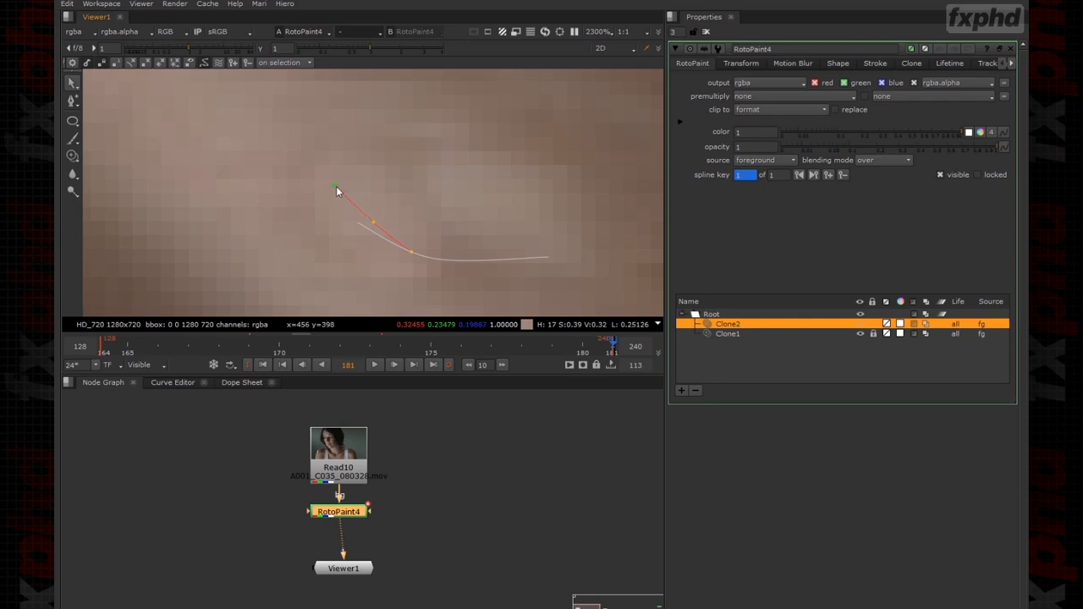
mouse_move(984, 149)
left_mouse_down()
mouse_move(812, 157)
mouse_move(849, 155)
left_mouse_up()
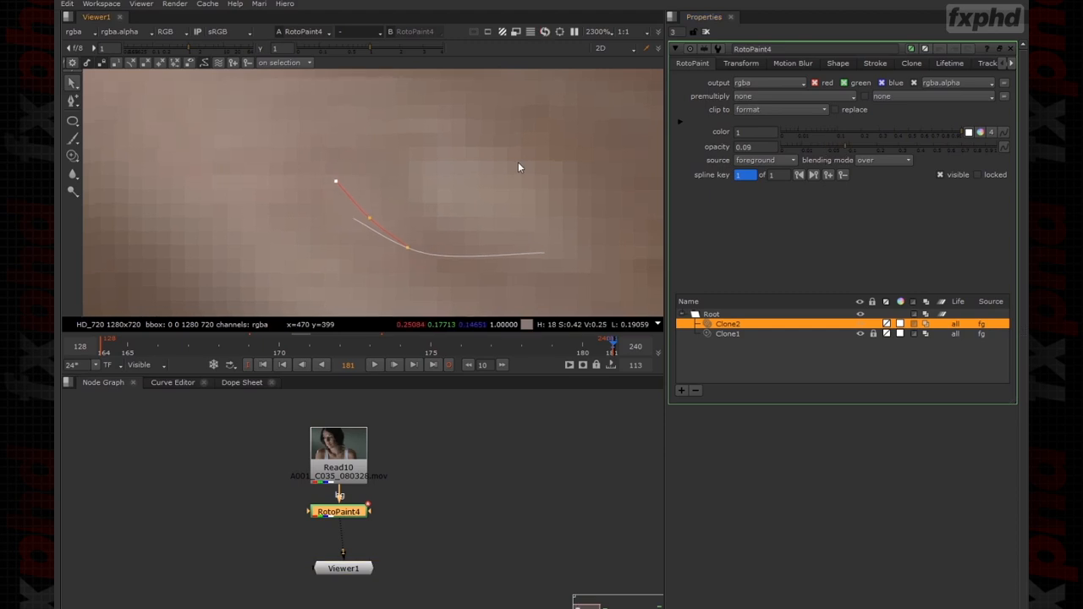
Turn off the viewer overlay and set the Clone2 stroke's brush size to 20.
scroll(520, 163, "down", 3)
right_click(512, 159)
left_click(512, 157)
left_click(871, 63)
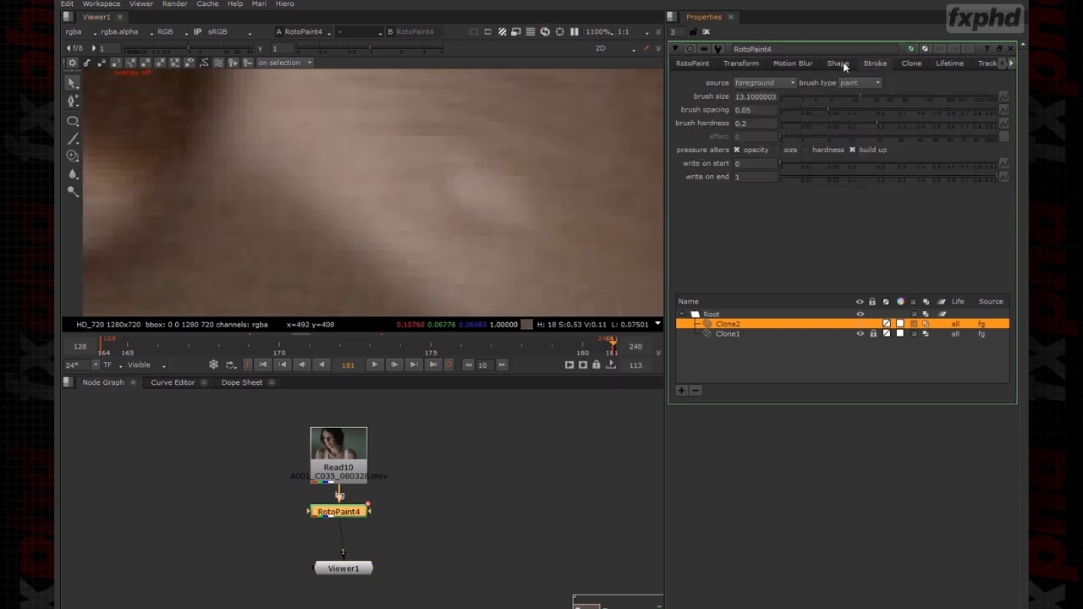
left_click(879, 64)
left_click(871, 97)
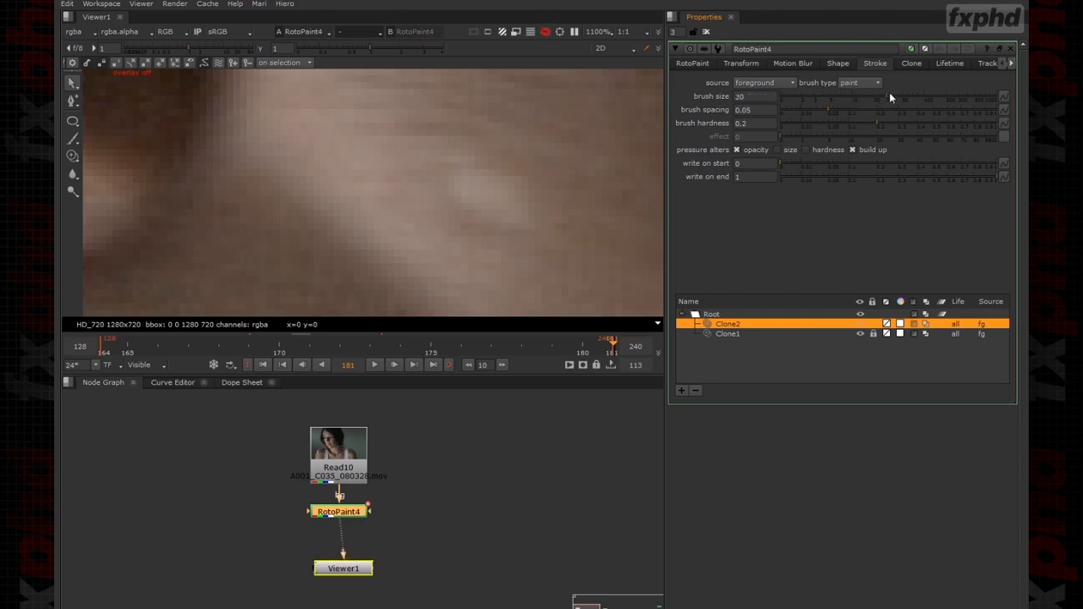
Try a brush size of 52 and an opacity of 0.275 on the Clone2 stroke, toggling the stroke's visibility to compare.
mouse_move(815, 100)
left_mouse_down()
mouse_move(791, 100)
mouse_move(819, 98)
left_mouse_up()
left_click_drag(894, 101, 904, 100)
left_click(692, 63)
left_click_drag(929, 148, 918, 149)
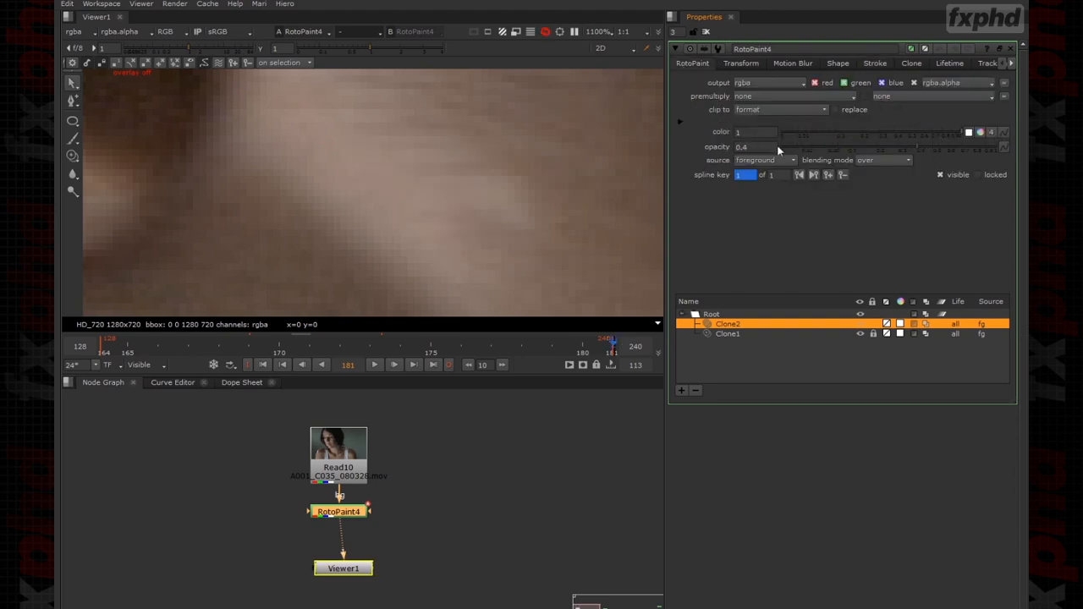
left_click(878, 149)
left_click_drag(882, 158, 797, 156)
left_click_drag(891, 157, 895, 156)
left_click(942, 175)
left_click(942, 175)
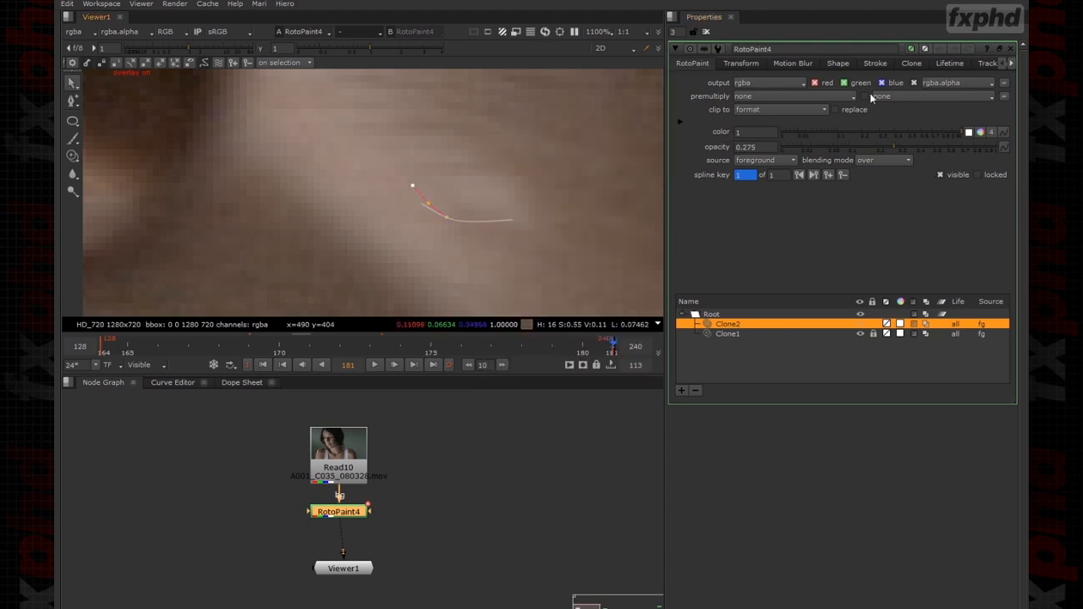
Reduce the Clone2 stroke's brush size and set its opacity to 0.094.
left_click(876, 64)
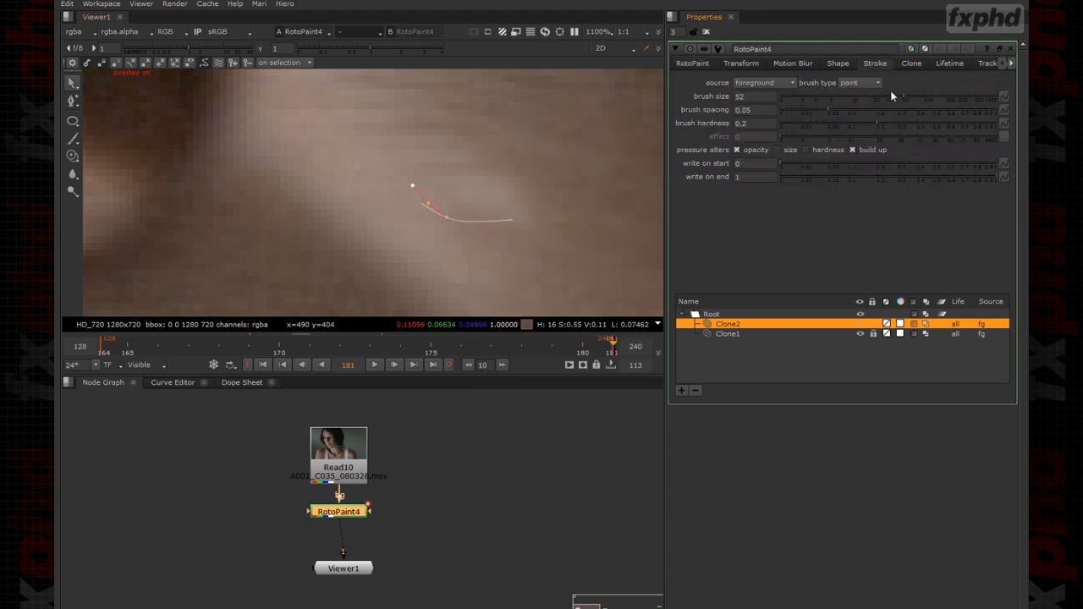
mouse_move(897, 96)
left_mouse_down()
mouse_move(905, 100)
mouse_move(859, 97)
mouse_move(887, 99)
left_mouse_up()
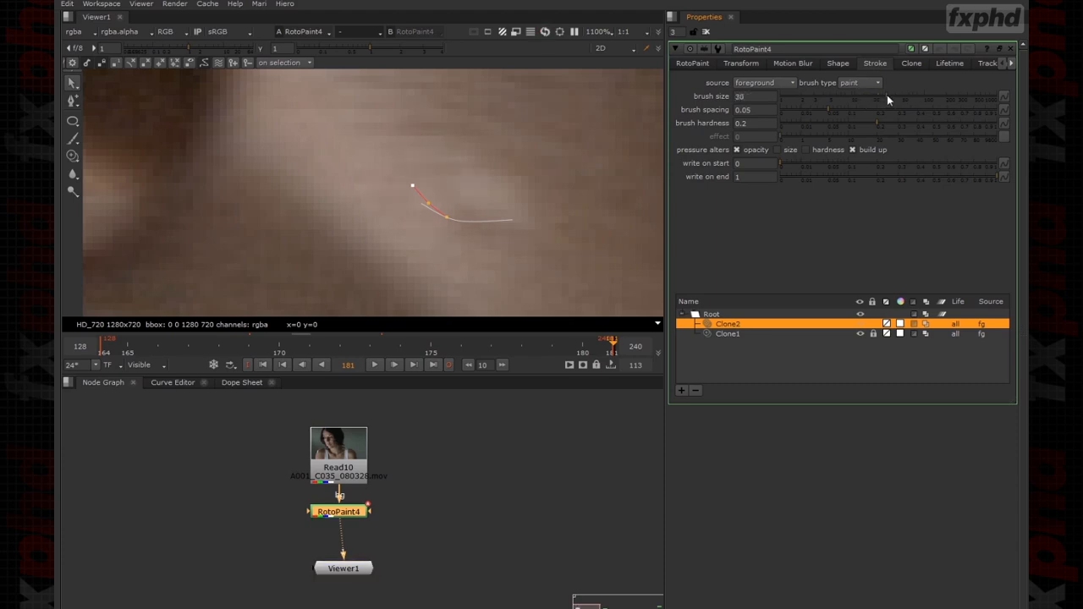
left_click(694, 64)
left_click_drag(900, 149, 846, 149)
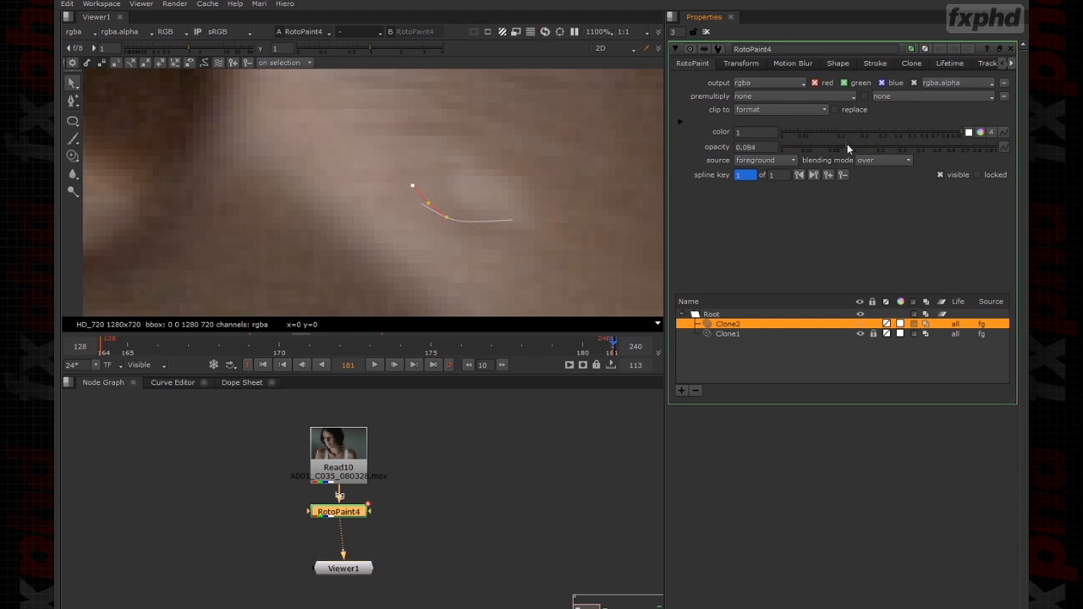
scroll(622, 146, "down", 5)
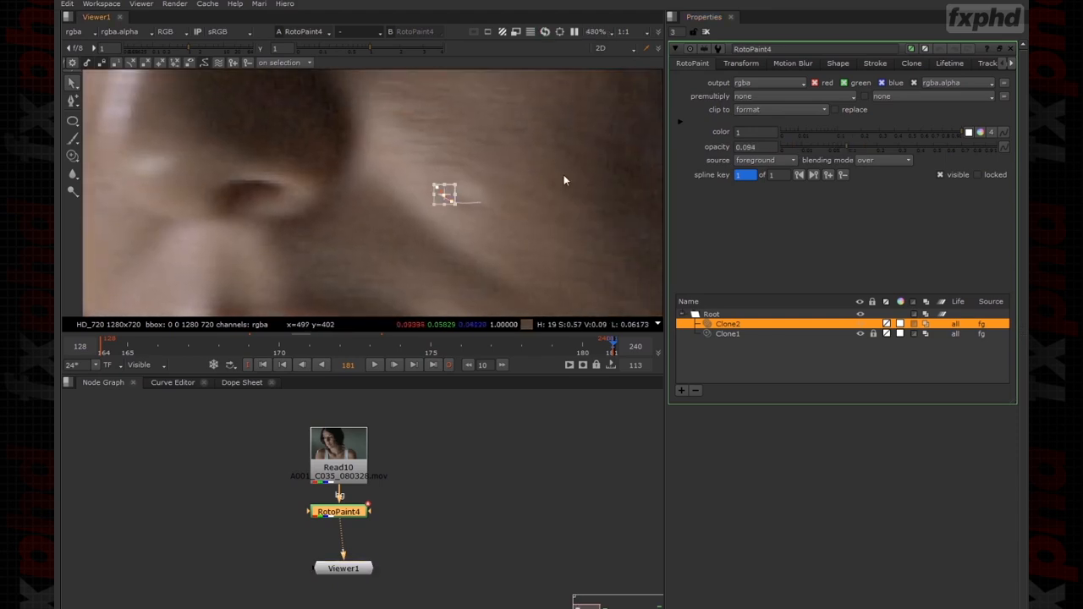
scroll(524, 179, "up", 4)
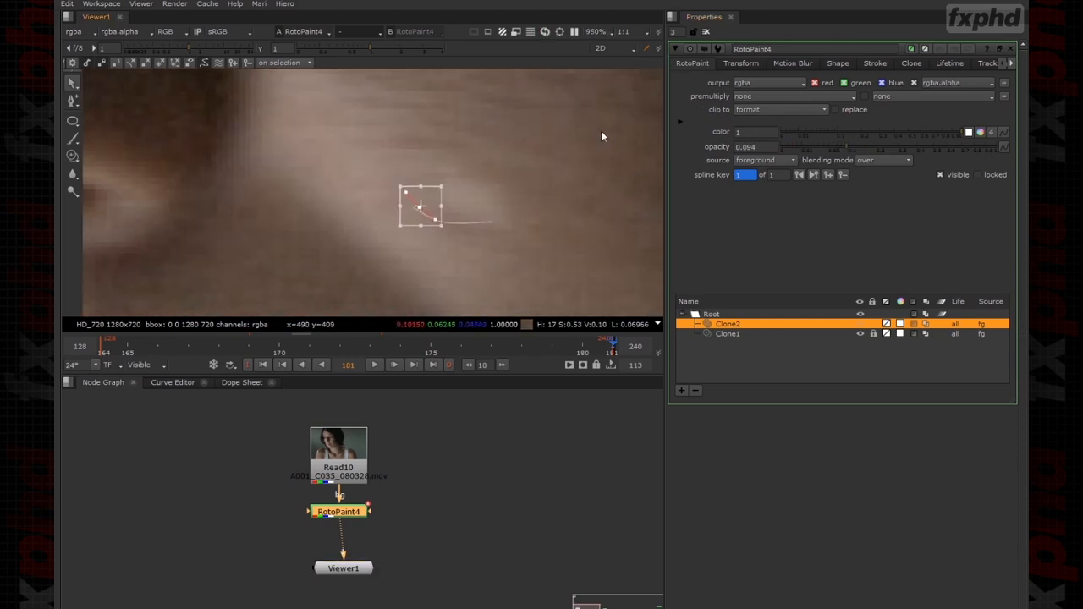
Reposition the Clone2 stroke over the cheek mark at frame 178 to keyframe it against the face.
key("Left")
key("Left")
key("Left")
middle_click_drag(432, 208, 584, 194)
left_click_drag(538, 187, 251, 180)
middle_click_drag(309, 152, 406, 182)
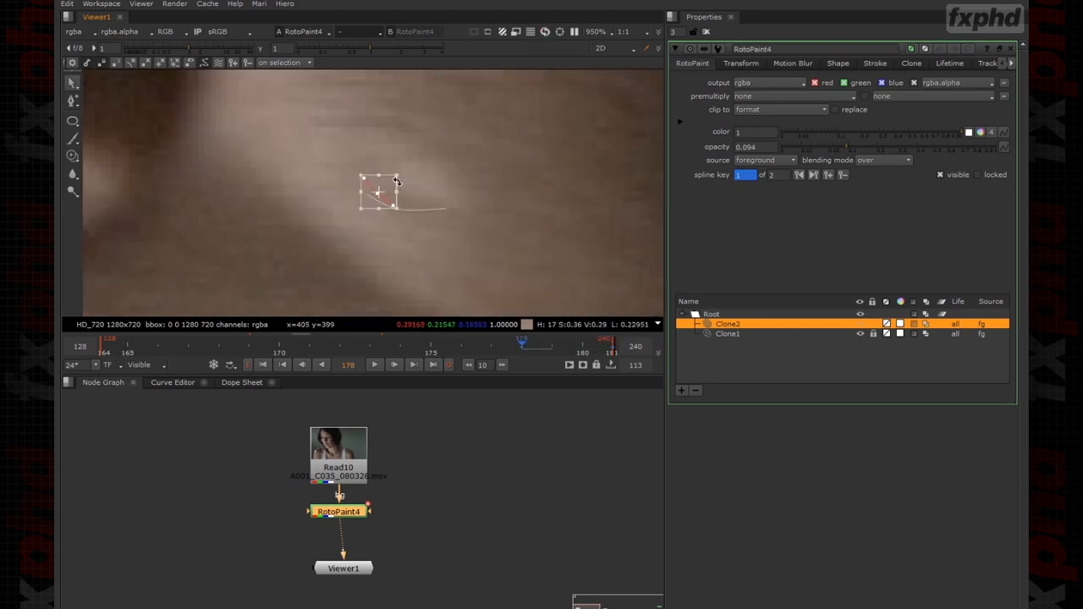
Reposition the Clone2 stroke over the cheek mark at frame 173 to add another keyframe.
key("Left")
key("Left")
key("Left")
key("Left")
key("Left")
middle_click_drag(260, 245, 576, 250)
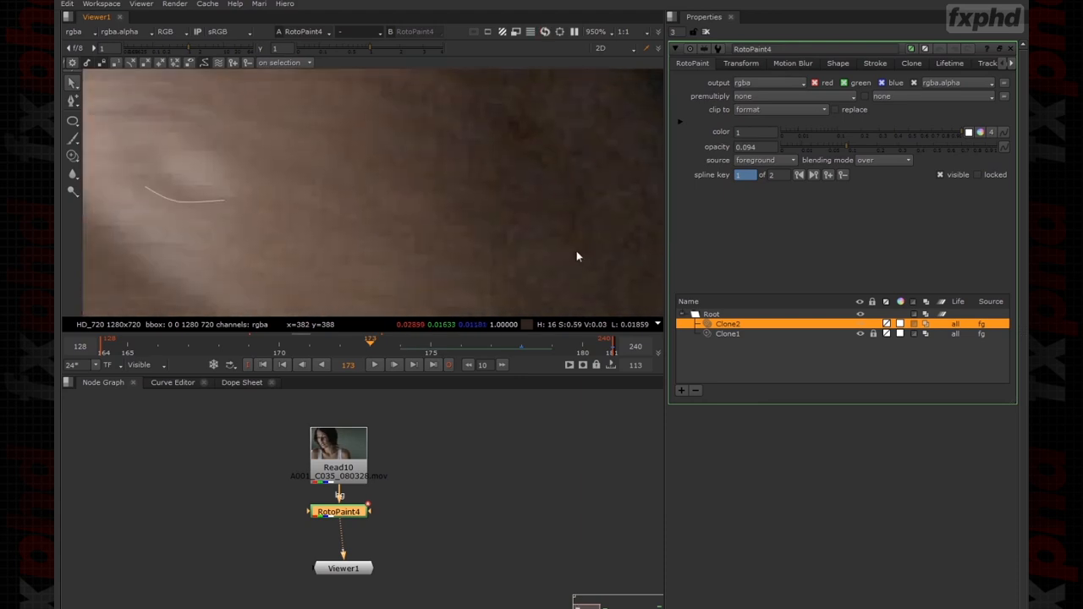
scroll(576, 249, "down", 4)
scroll(633, 213, "up", 4)
left_click_drag(632, 212, 160, 193)
mouse_move(167, 192)
middle_mouse_down()
mouse_move(501, 188)
mouse_move(478, 191)
middle_mouse_up()
left_click_drag(478, 192, 408, 197)
Keyframe the Clone2 stroke at frame 169 by moving it back onto the cheek mark.
key("Left")
key("Left")
key("Left")
key("Left")
mouse_move(333, 218)
middle_mouse_down()
mouse_move(611, 226)
mouse_move(517, 220)
mouse_move(518, 207)
middle_mouse_up()
scroll(611, 227, "down", 3)
scroll(611, 204, "up", 2)
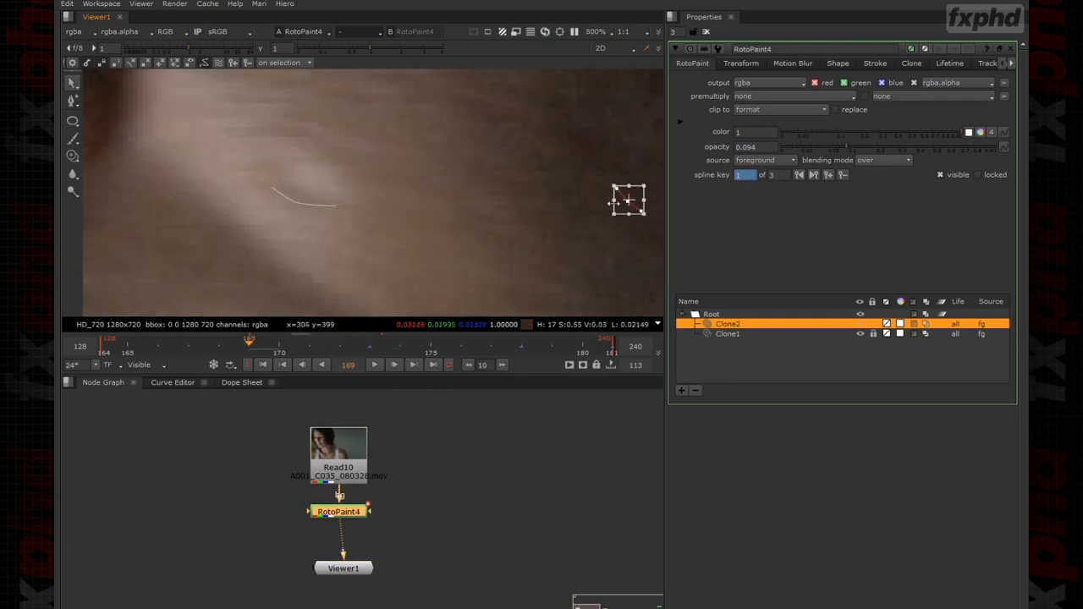
left_click_drag(634, 197, 285, 192)
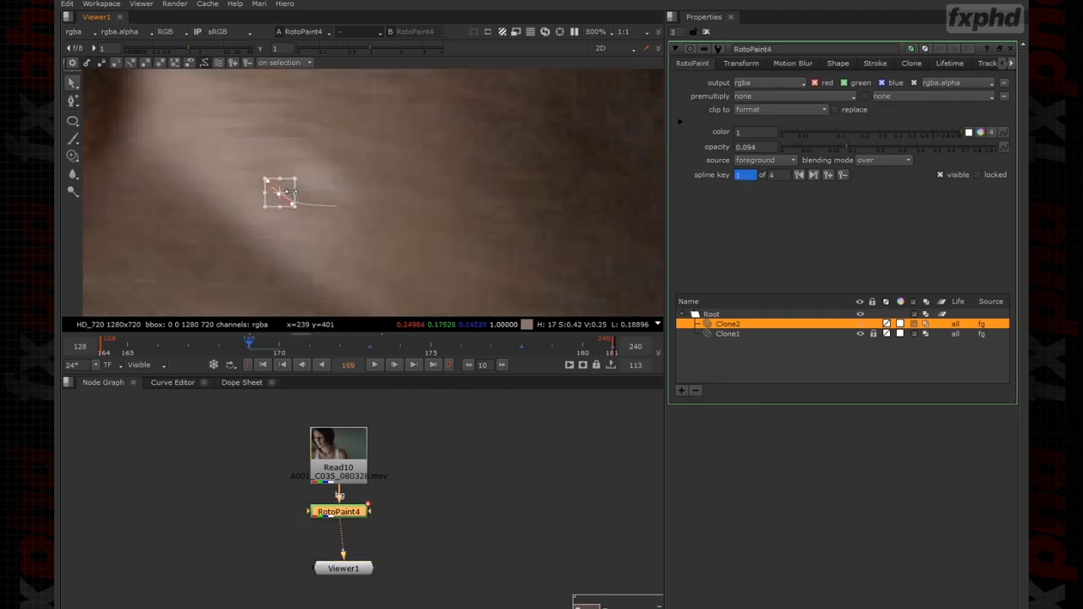
Keyframe the Clone2 stroke onto the cheek mark at frame 165 and again at the start of the visible frame range.
key("Left")
key("Left")
key("Left")
key("Left")
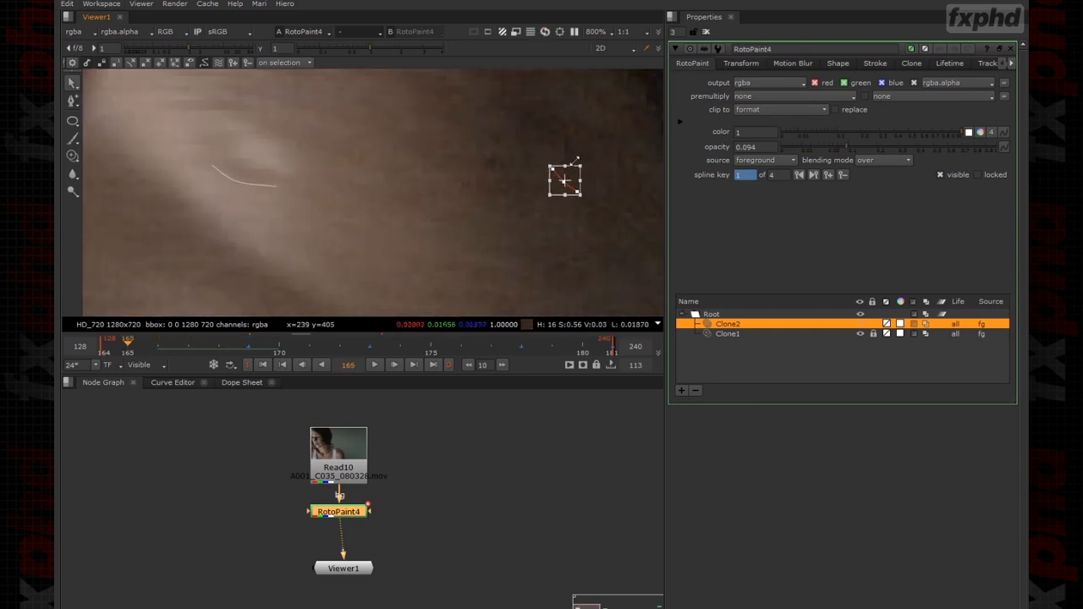
left_click_drag(570, 174, 138, 160)
key("Left")
key("Left")
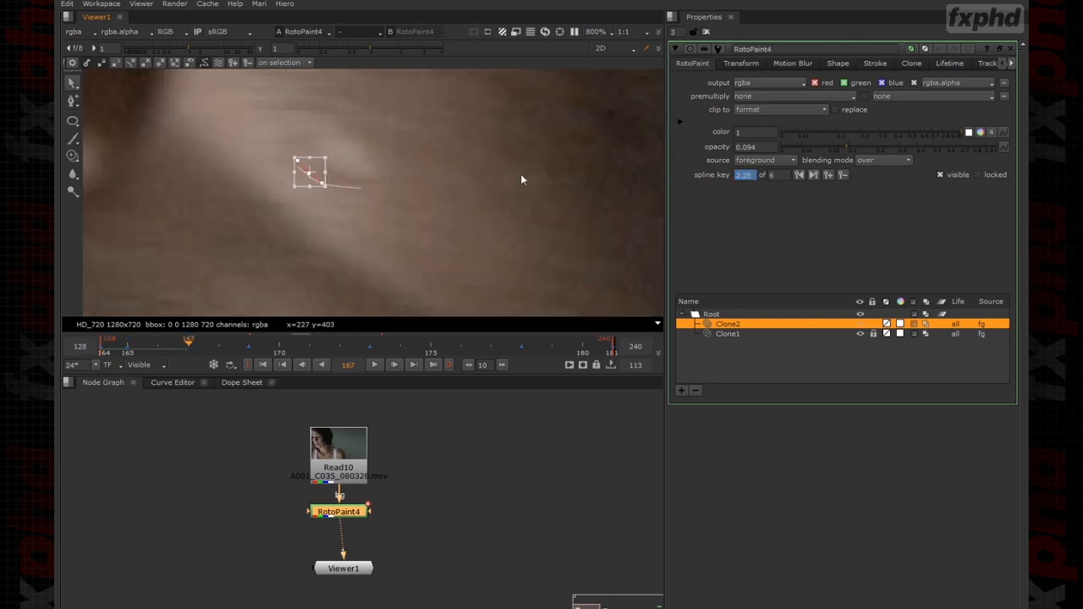
Step forward through the frames to frame 181, examining how the Clone2 stroke follows the cheek mark.
key("Right")
key("Right")
key("Right")
key("Right")
key("Right")
key("Right")
key("Right")
key("Right")
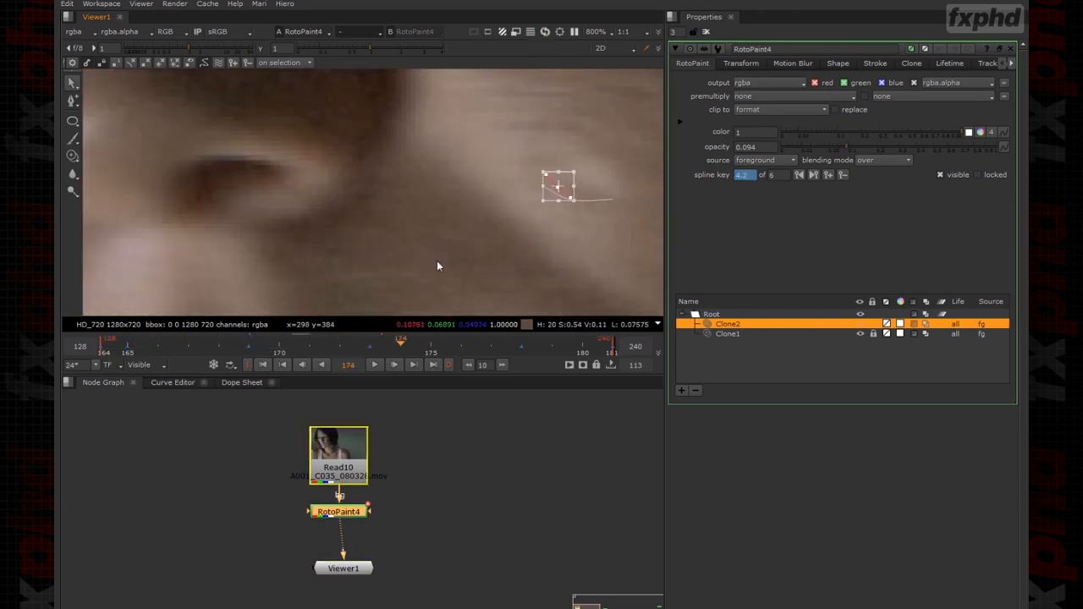
key("Right")
key("Right")
key("Right")
key("Right")
key("Right")
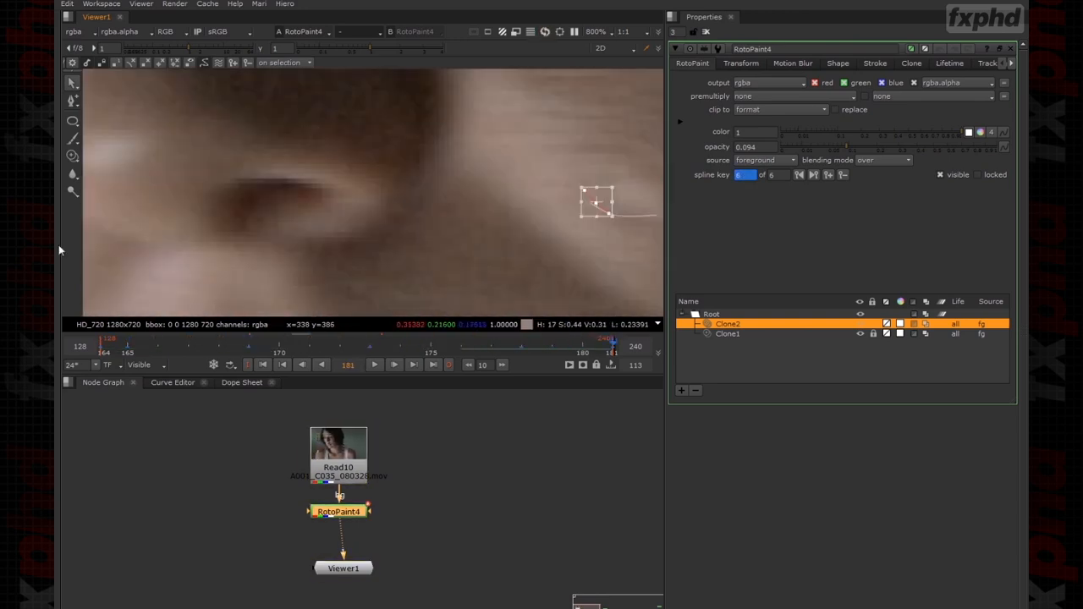
Deselect the Clone2 stroke's points and lock the stroke.
left_click(263, 137)
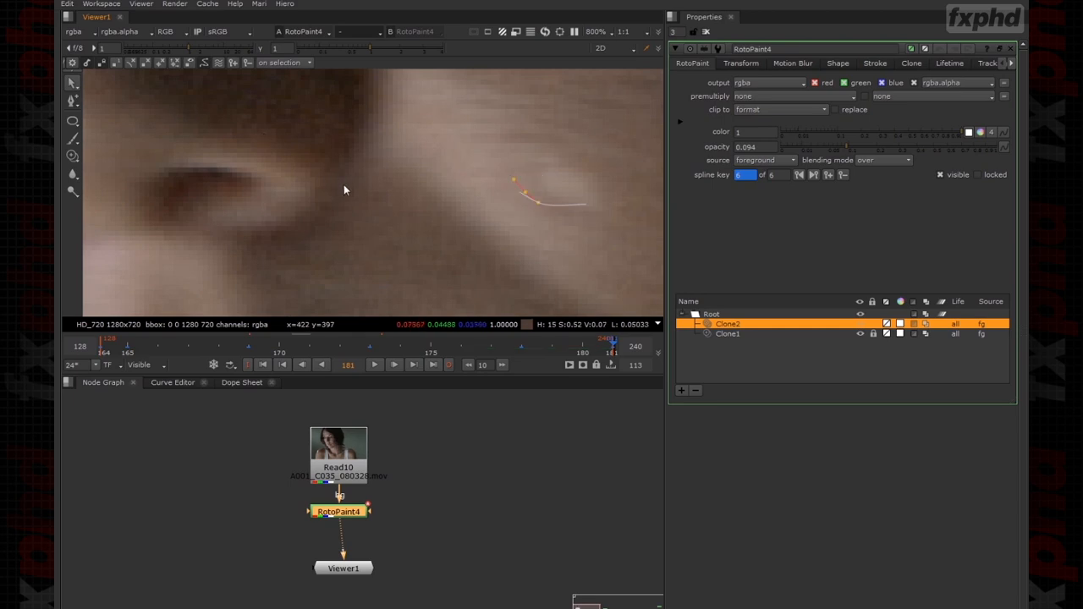
left_click(318, 231)
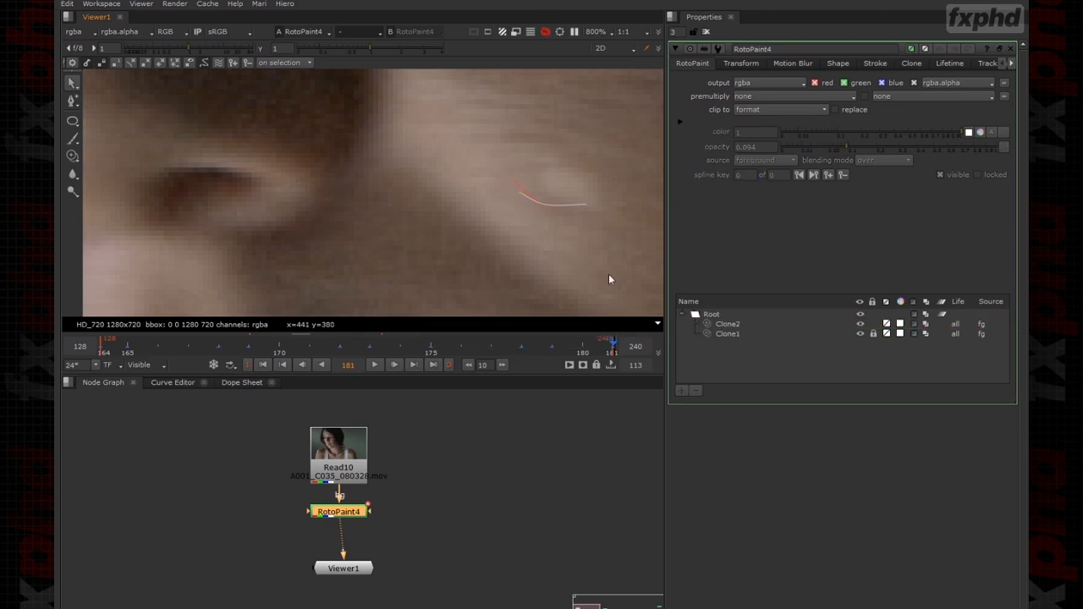
left_click(865, 328)
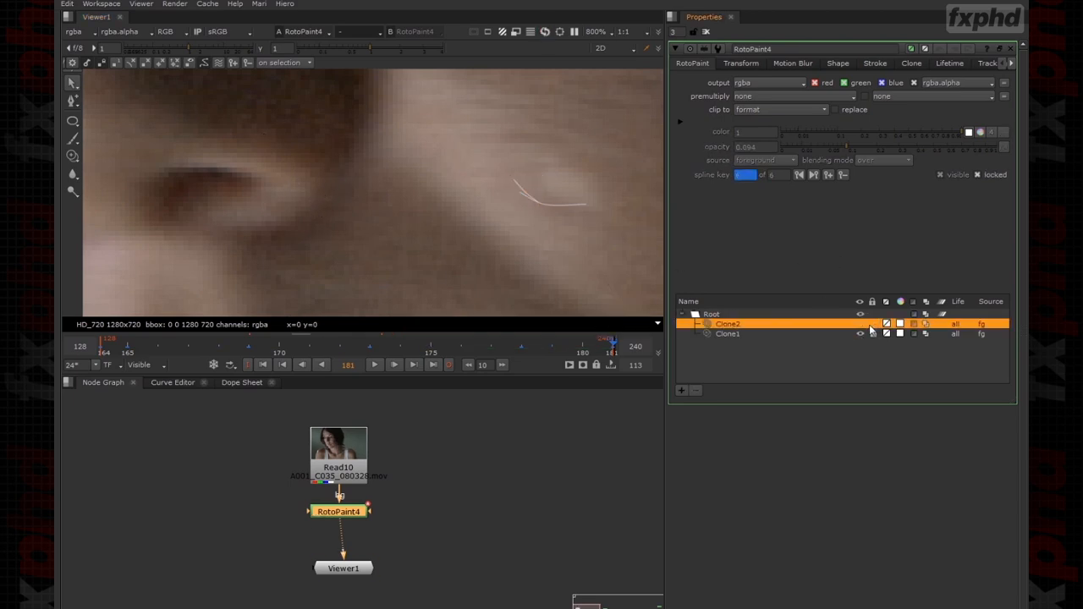
Turn off the viewer overlay and step between frames 181 and 179 to examine the cloned cheek area.
left_click(535, 226)
middle_click_drag(538, 227, 449, 236)
scroll(364, 189, "down", 2)
right_click(364, 188)
left_click(361, 186)
key("Left")
key("Left")
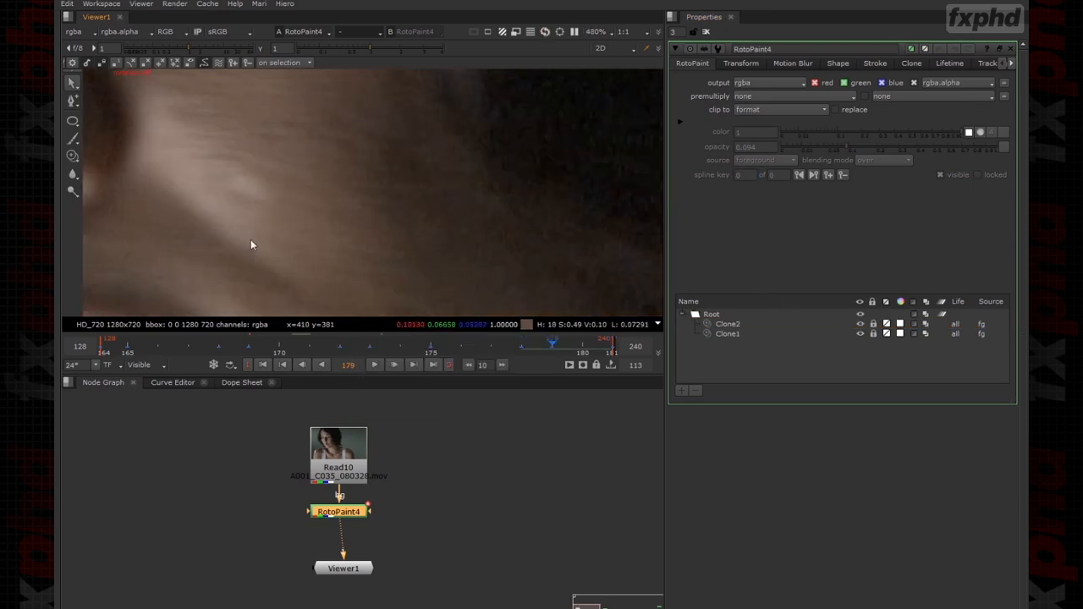
key("Right")
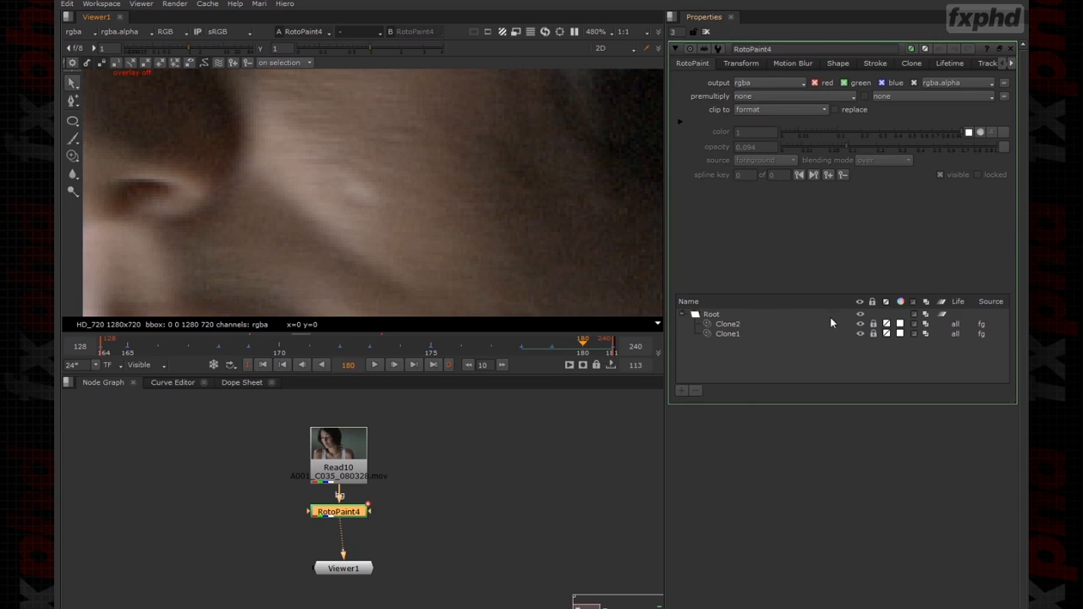
Toggle the Root layer's visibility and the RotoPaint4 node on and off to compare the cheek before and after.
left_click(859, 315)
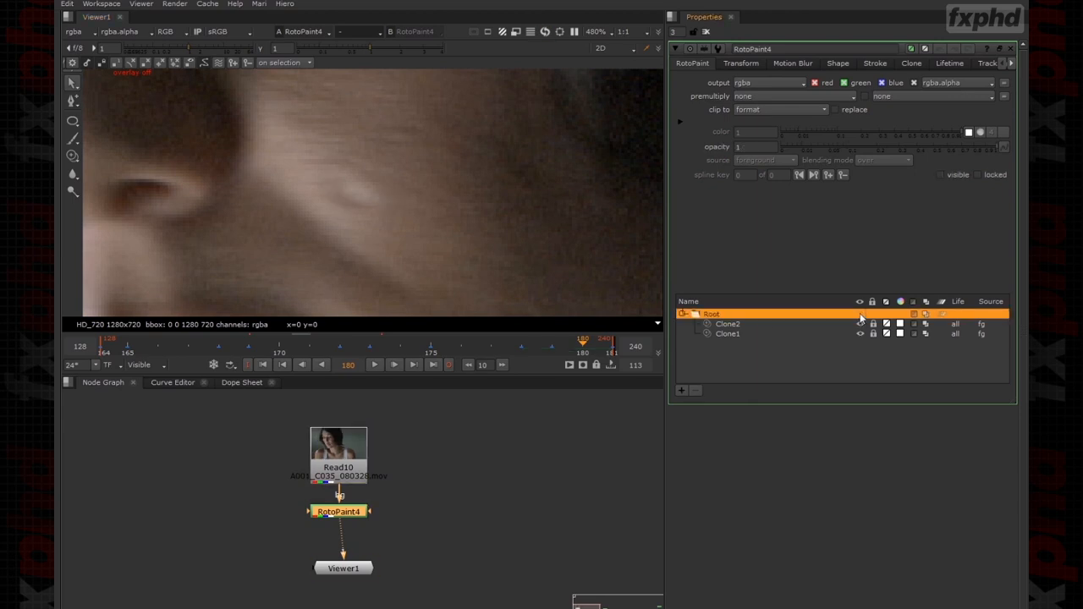
left_click(382, 514)
left_click(350, 516)
key("d")
key("d")
key("d")
key("d")
key("d")
key("d")
key("d")
key("d")
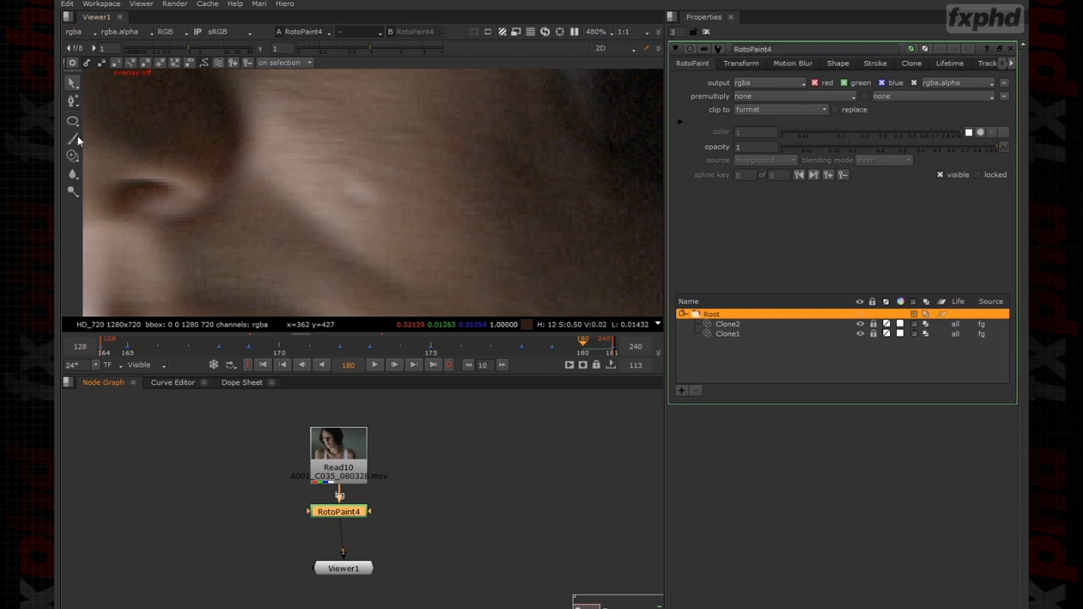
Turn on the viewer overlay and activate the Clone tool with its source just below the cheek mark.
right_click(146, 135)
left_click(148, 133)
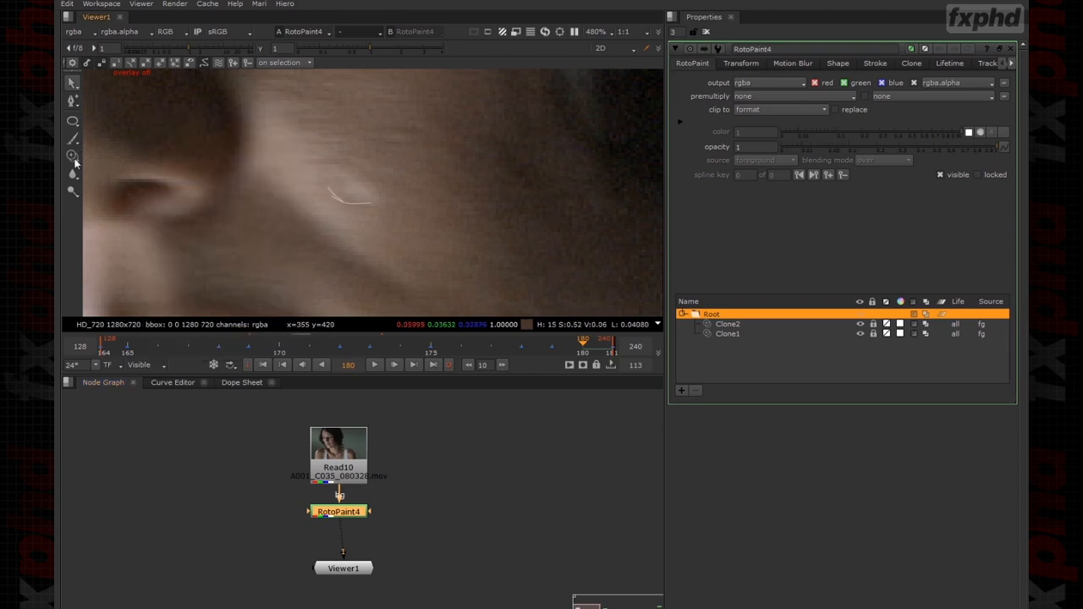
left_click(73, 156)
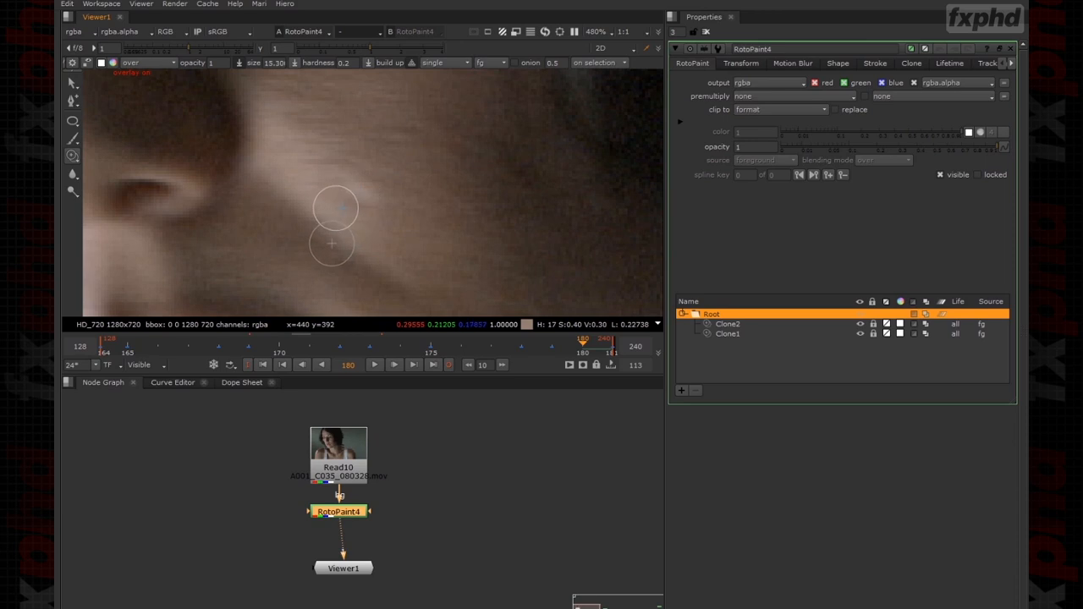
scroll(331, 244, "up", 3)
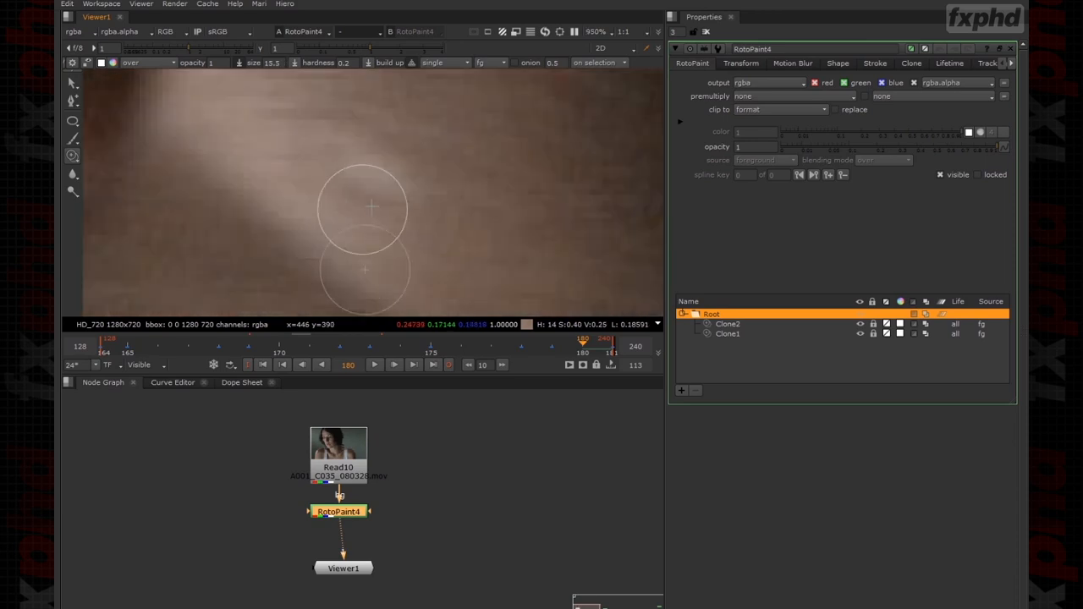
left_click_drag(350, 186, 333, 189)
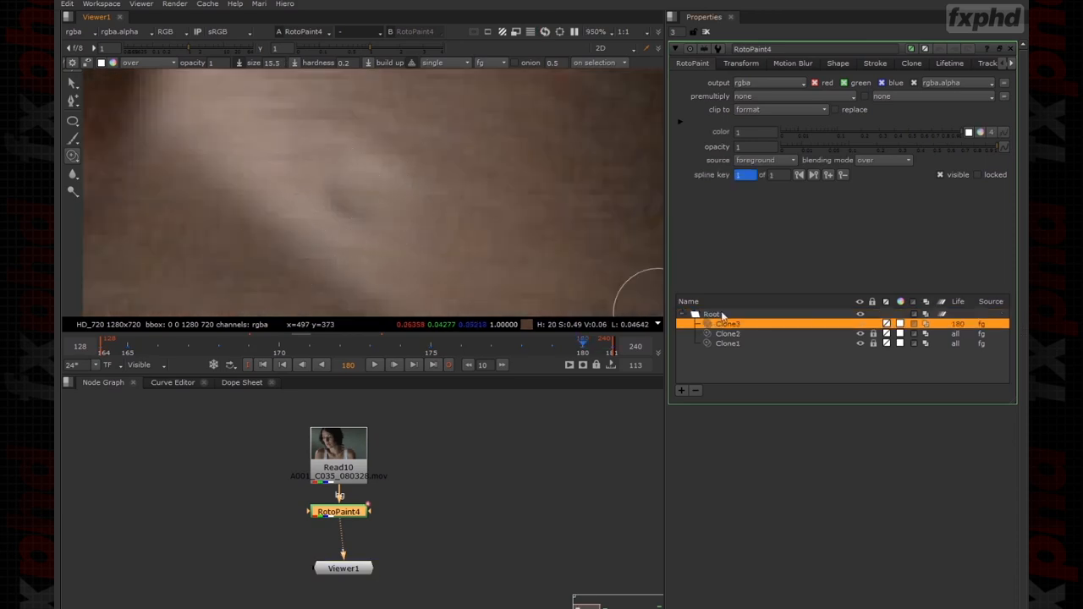
left_click(695, 390)
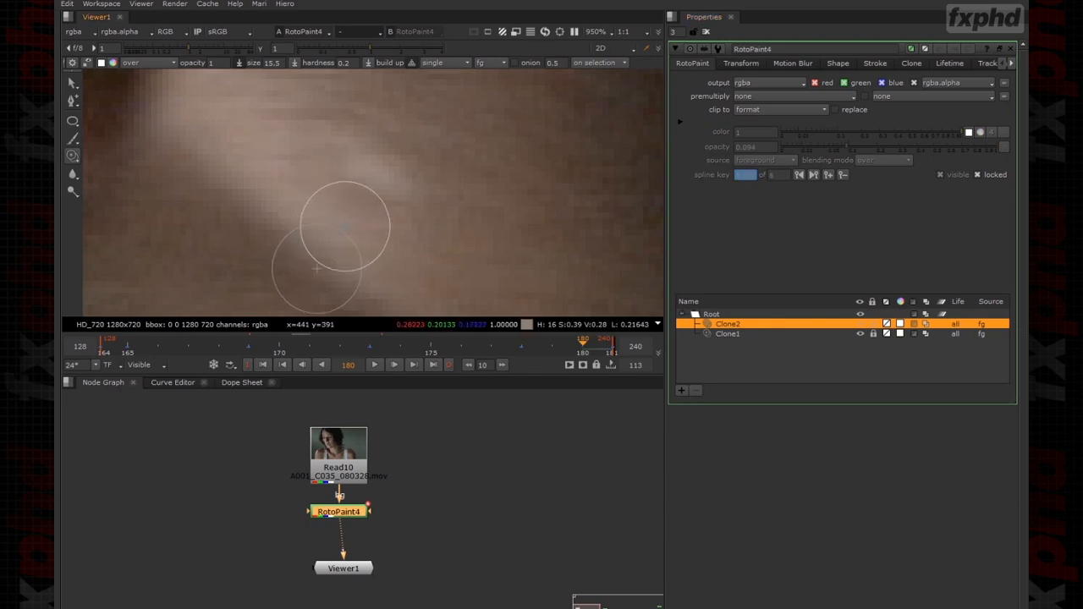
left_click_drag(336, 189, 390, 207)
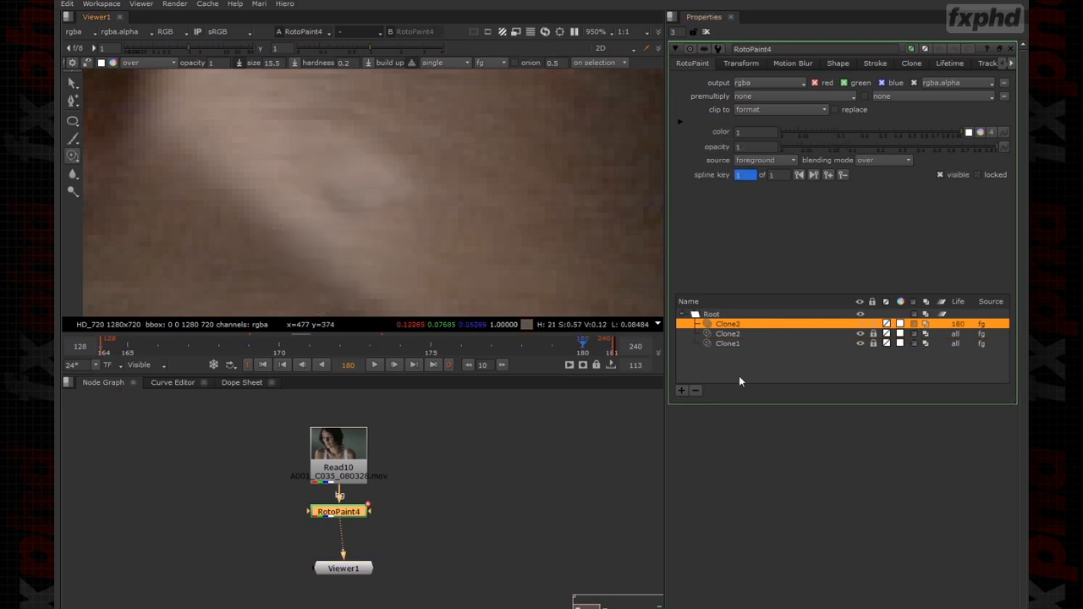
left_click(695, 390)
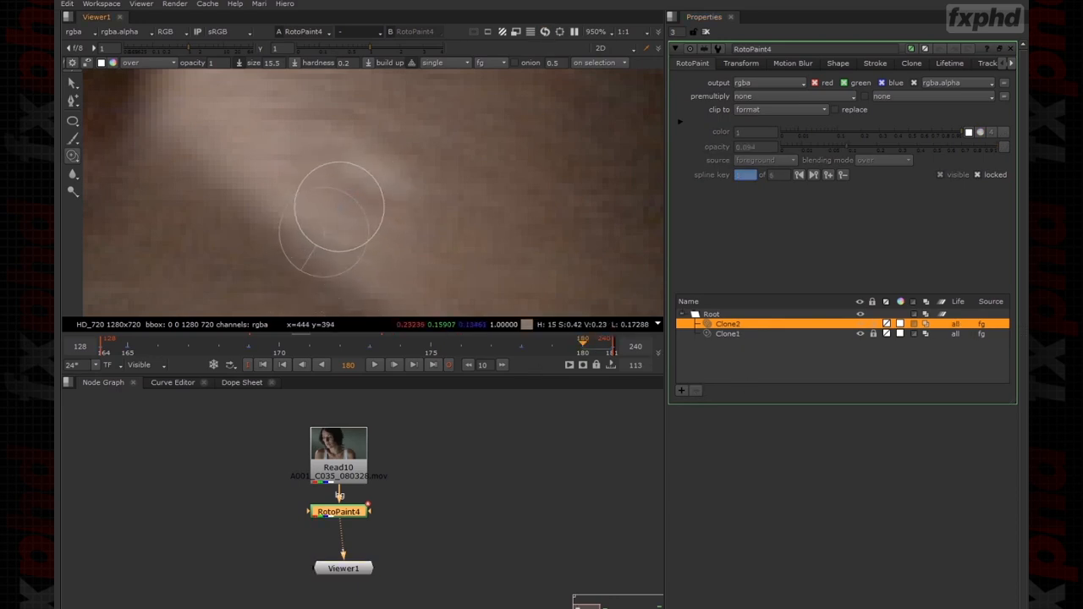
Clone a short stroke along the cheek mark's lower edge at brush size 10.6, and thin it to three points.
mouse_move(336, 192)
left_mouse_down("shift")
mouse_move(320, 212)
mouse_move(379, 211)
mouse_move(367, 203)
mouse_move(385, 200)
mouse_move(325, 183)
left_mouse_up("shift")
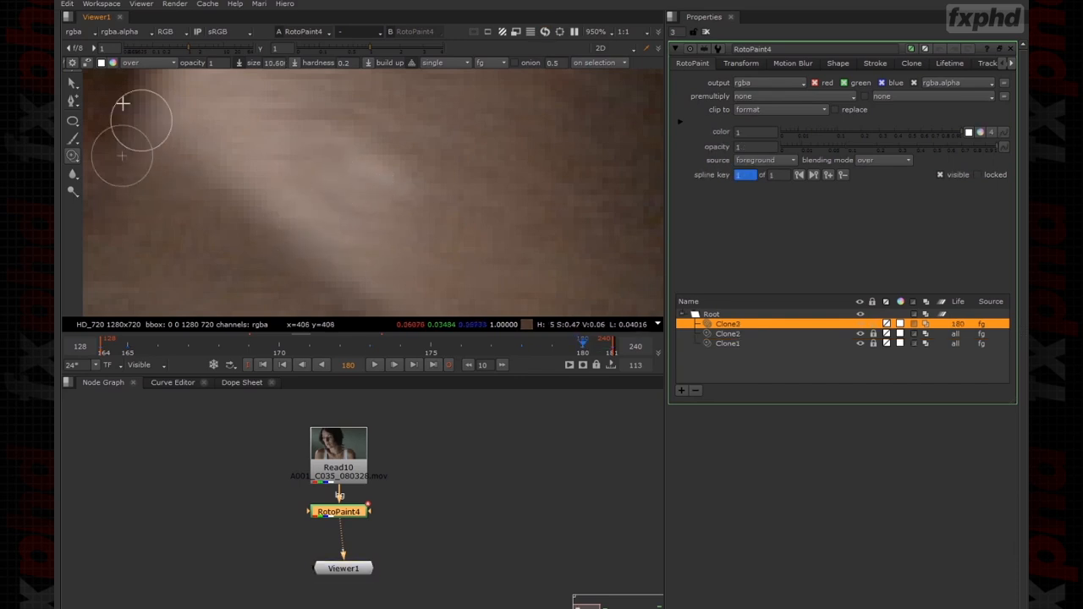
left_click(72, 82)
scroll(330, 177, "up", 3)
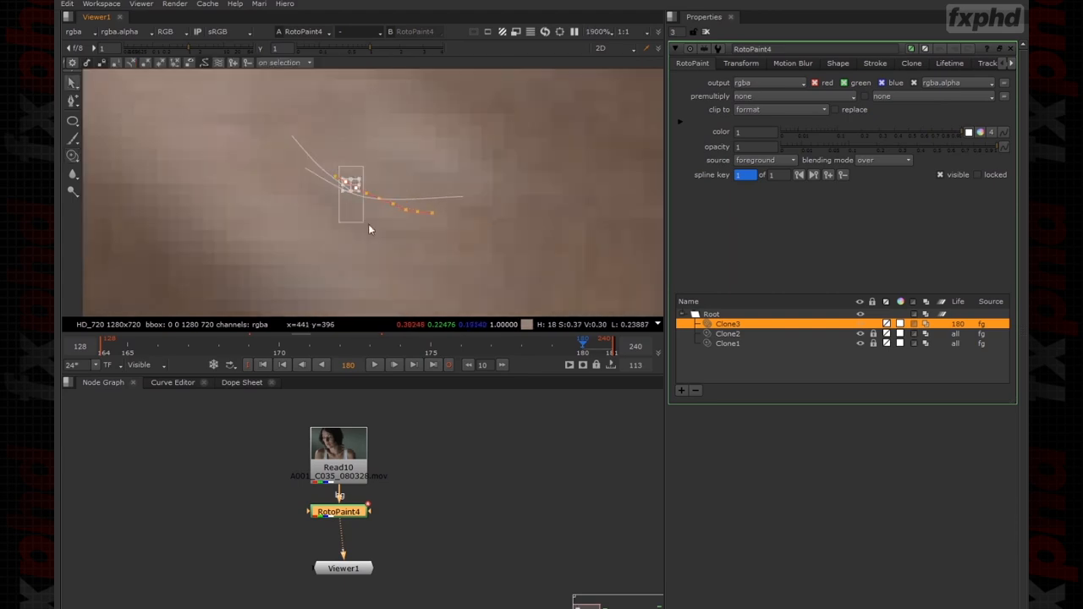
scroll(379, 218, "up", 2)
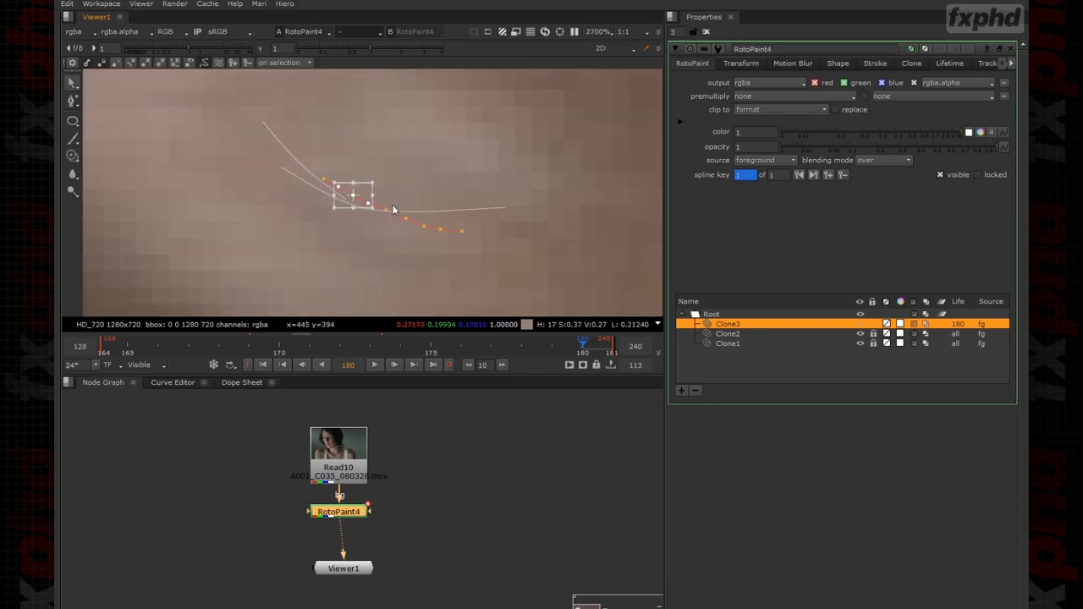
left_click_drag(398, 200, 455, 252)
scroll(468, 186, "down", 5)
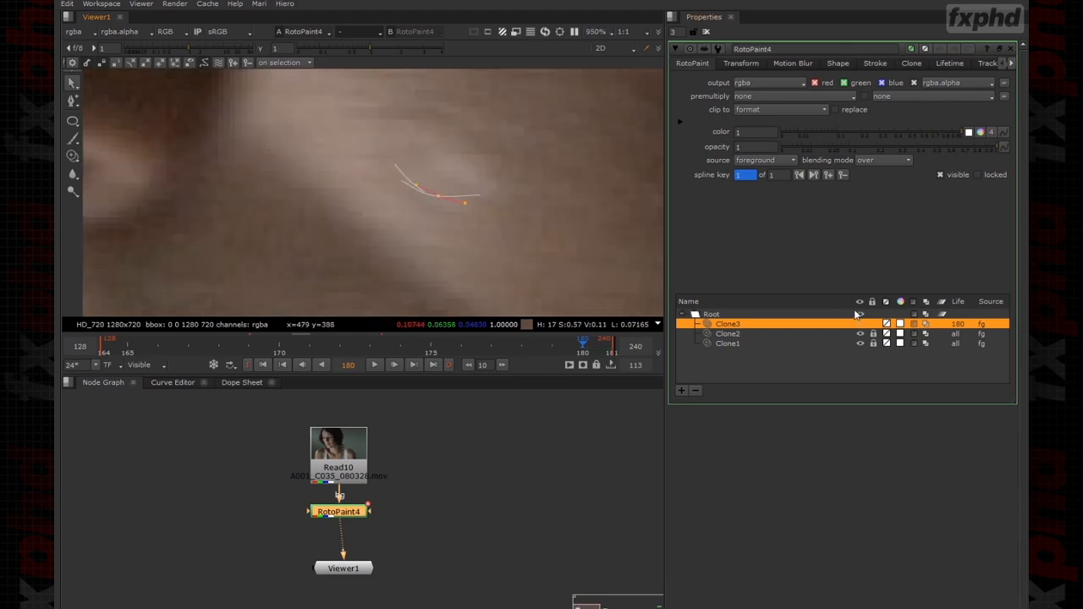
Set the Clone3 stroke's opacity to 0.068 and its brush size to 22.5.
left_click_drag(993, 149, 835, 160)
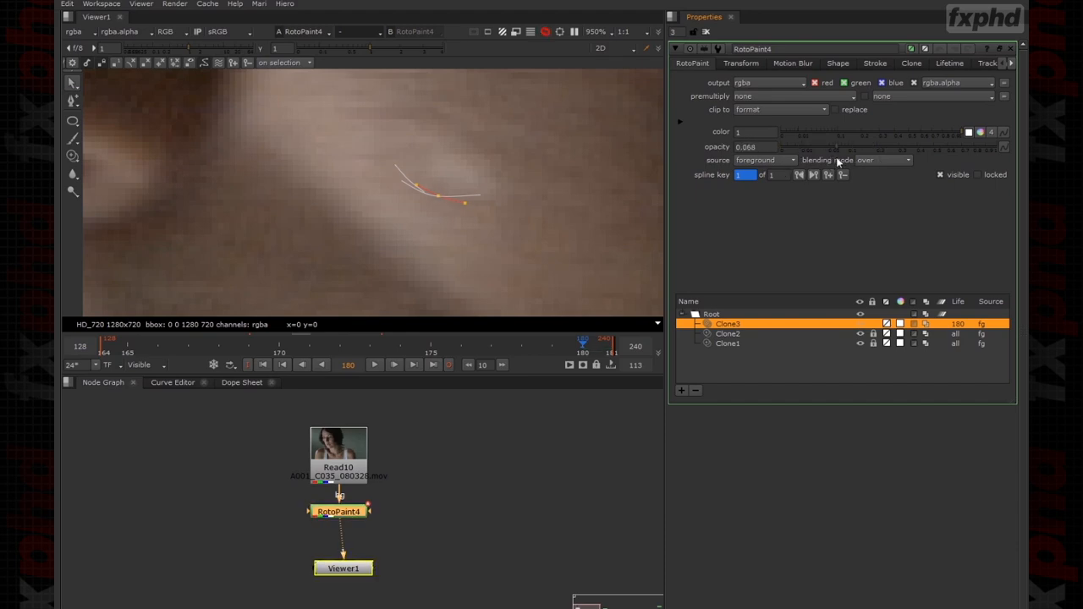
left_click(874, 64)
mouse_move(863, 99)
left_mouse_down()
mouse_move(897, 97)
mouse_move(839, 96)
mouse_move(877, 95)
left_mouse_up()
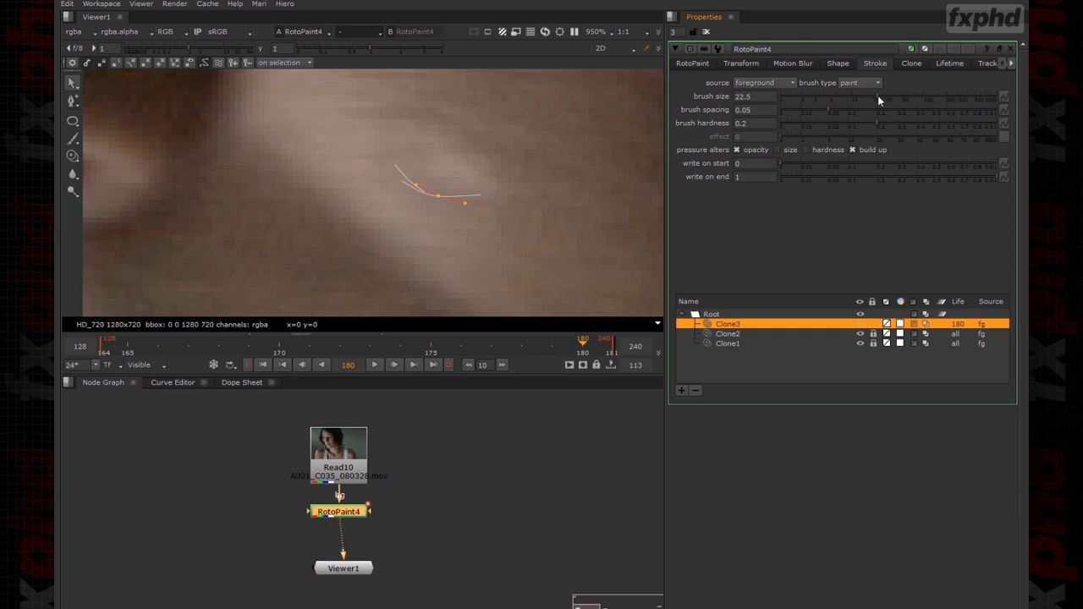
Select the Clone3 stroke's points and keyframe the stroke onto the cheek mark at frame 177.
left_click(693, 63)
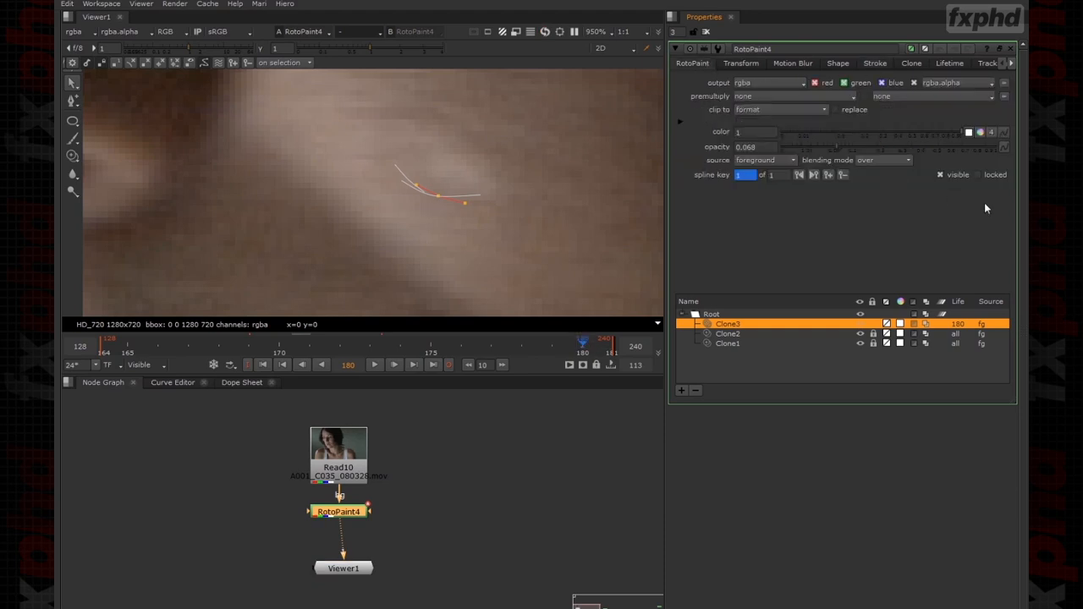
left_click(522, 188)
left_click(472, 203)
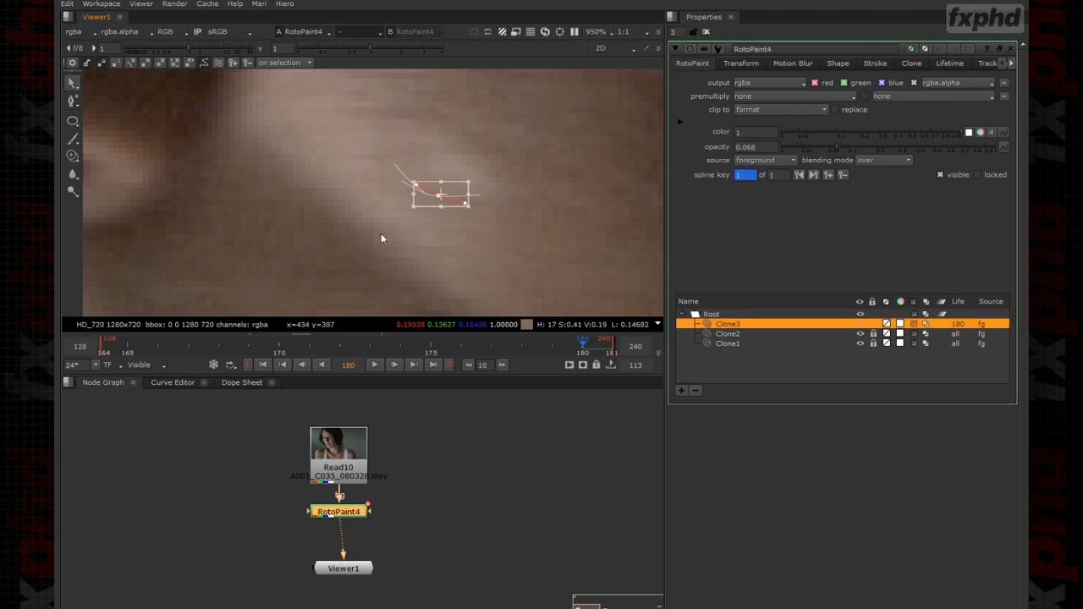
key("Left")
key("Left")
key("Left")
mouse_move(633, 208)
left_mouse_down()
mouse_move(309, 215)
mouse_move(295, 198)
left_mouse_up()
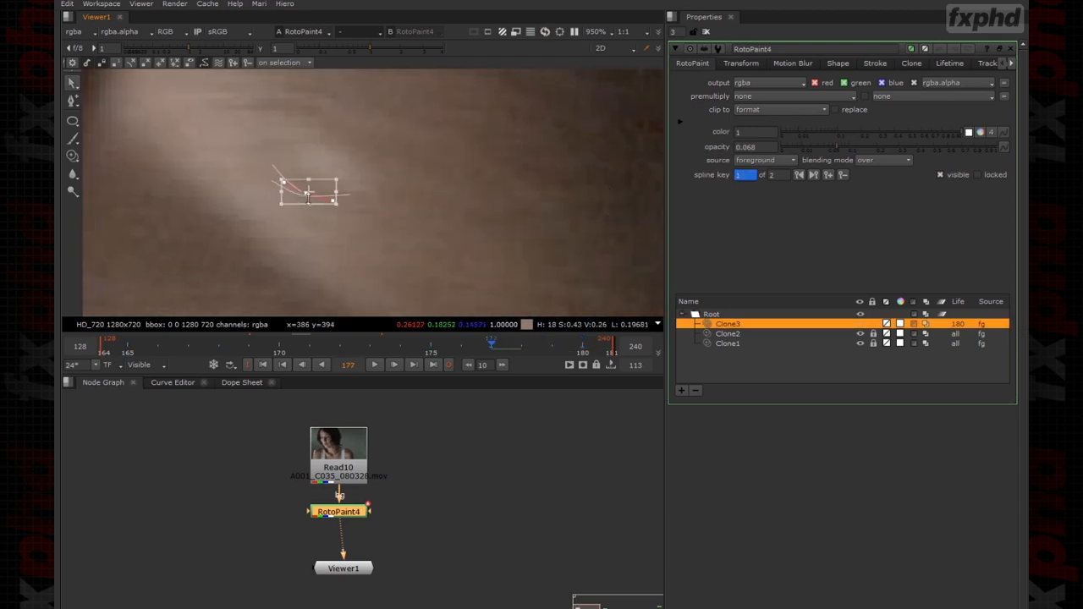
Check the surrounding frames and keyframe the Clone3 stroke onto the cheek mark at frame 174.
key("Right")
key("Right")
key("Right")
key("Left")
key("Left")
key("Left")
key("Left")
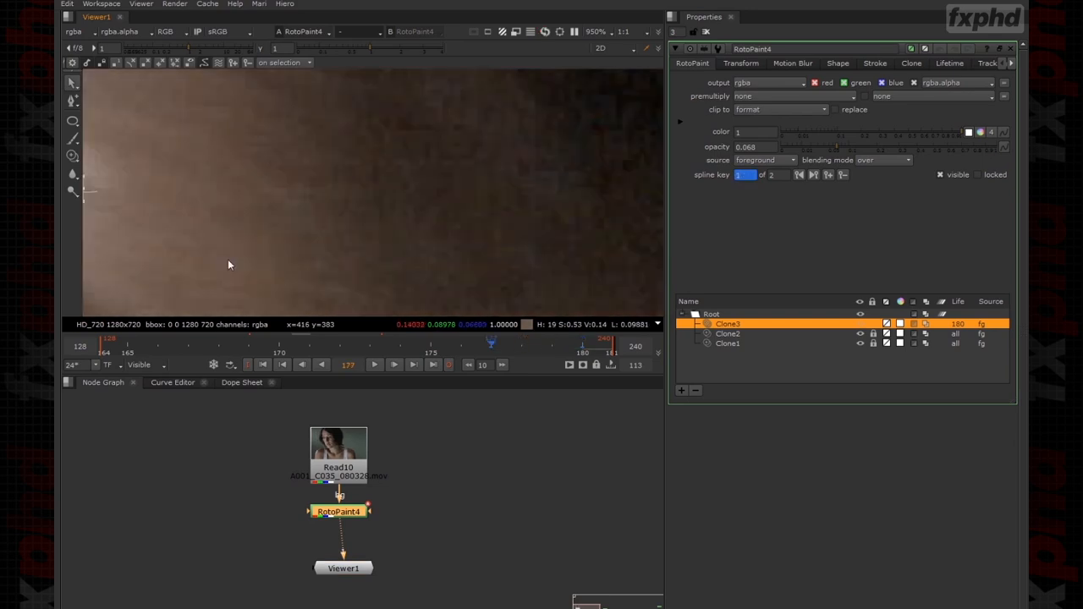
key("Left")
key("Left")
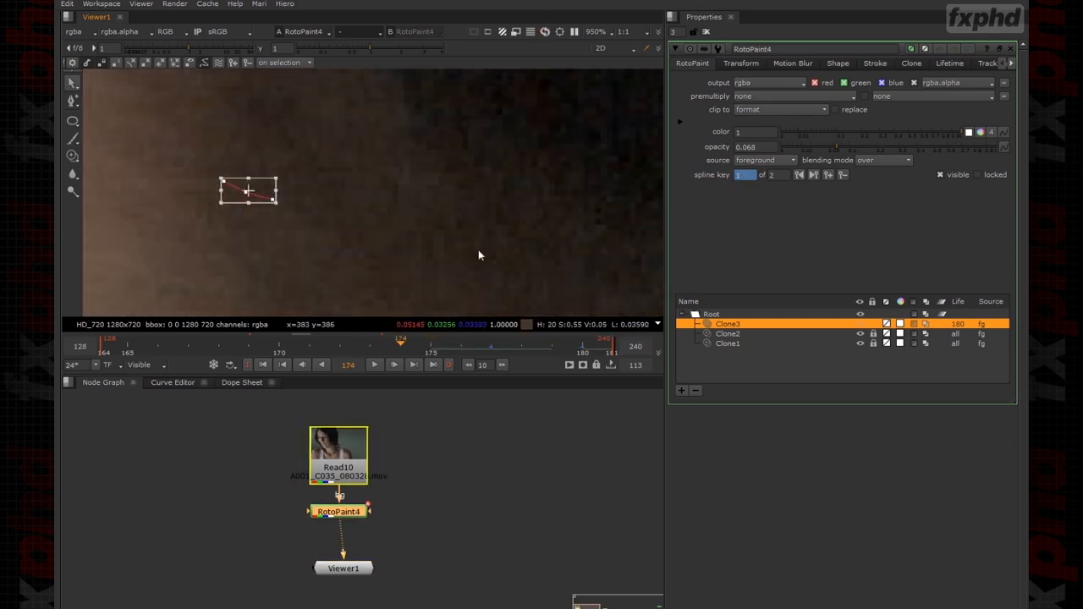
middle_click_drag(452, 294, 633, 315)
middle_click_drag(401, 244, 338, 190)
scroll(339, 190, "down", 2)
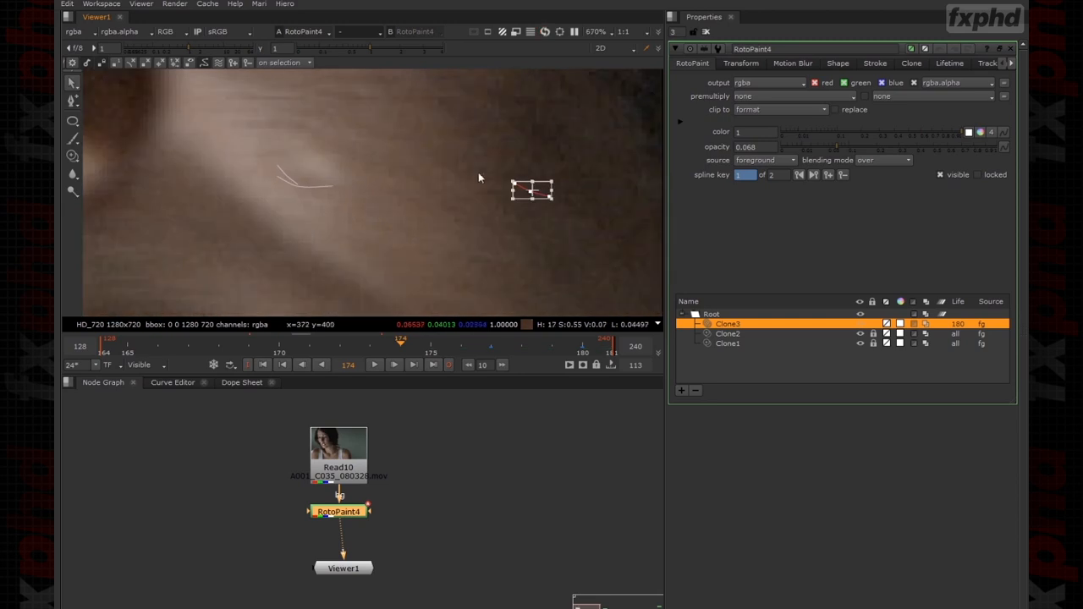
left_click_drag(544, 190, 323, 182)
Check the stroke's tracking up to the later frames, and keyframe Clone3 onto the cheek mark at frame 170.
key("Right")
key("Right")
key("Right")
key("Right")
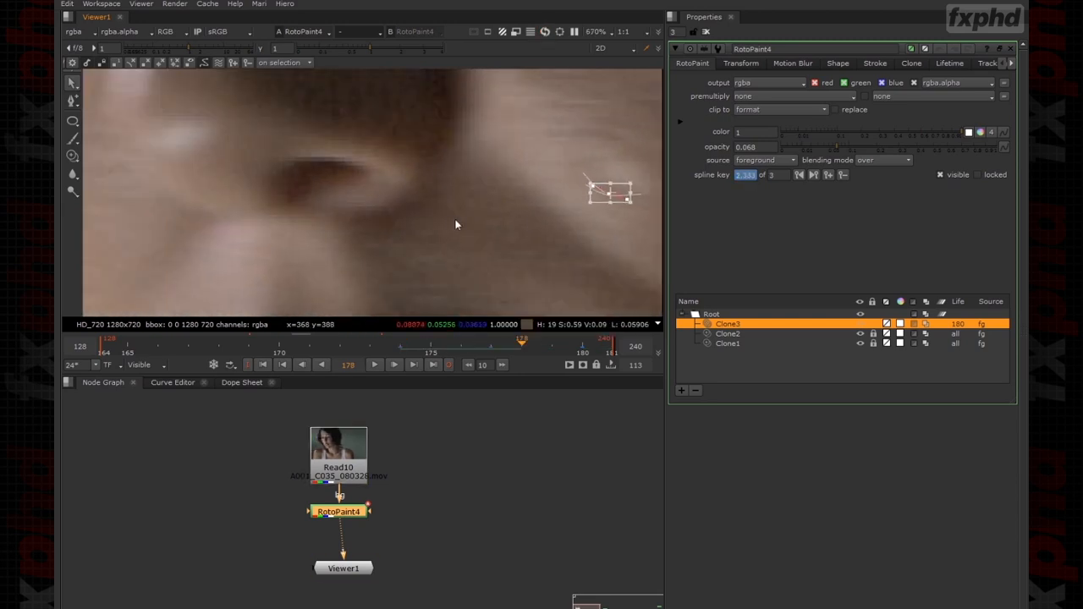
key("Left")
key("Left")
key("Left")
key("Left")
key("Left")
key("Left")
key("Left")
key("Left")
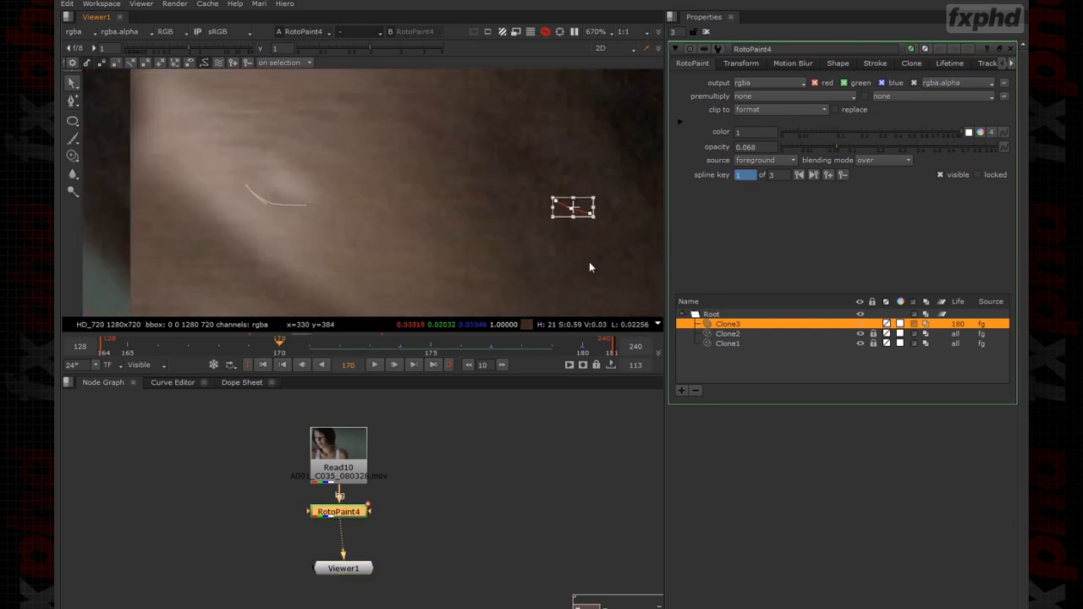
middle_click_drag(628, 225, 548, 186)
left_click_drag(579, 161, 288, 153)
Keyframe the Clone3 stroke onto the mark at frames 165 and 164, and set its lifetime to all frames.
key("Left")
key("Left")
key("Left")
key("Left")
key("Left")
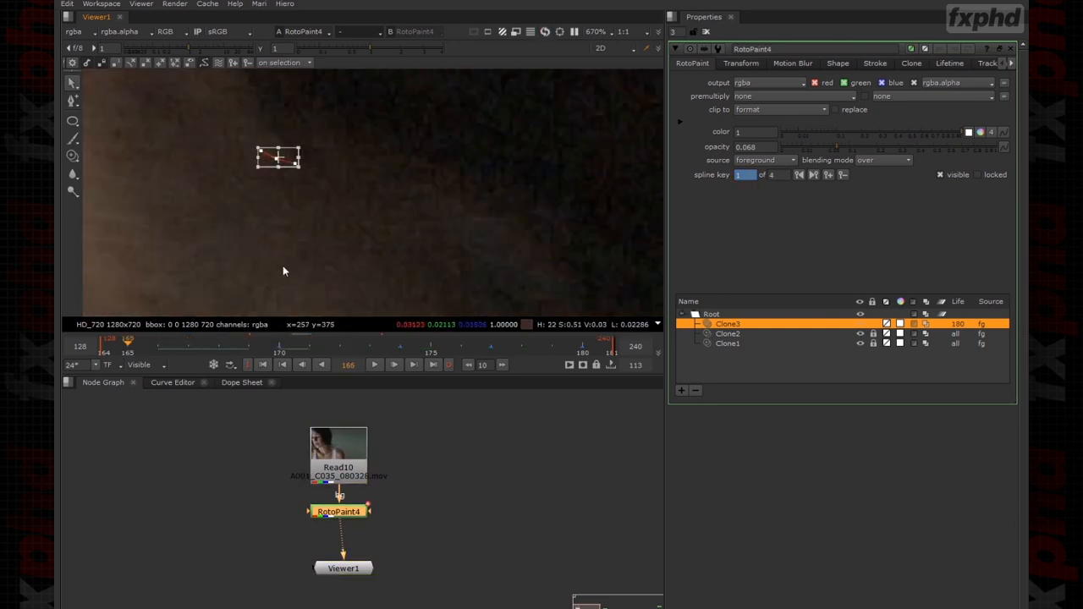
left_click_drag(592, 196, 239, 190)
left_click(960, 327)
left_click(985, 312)
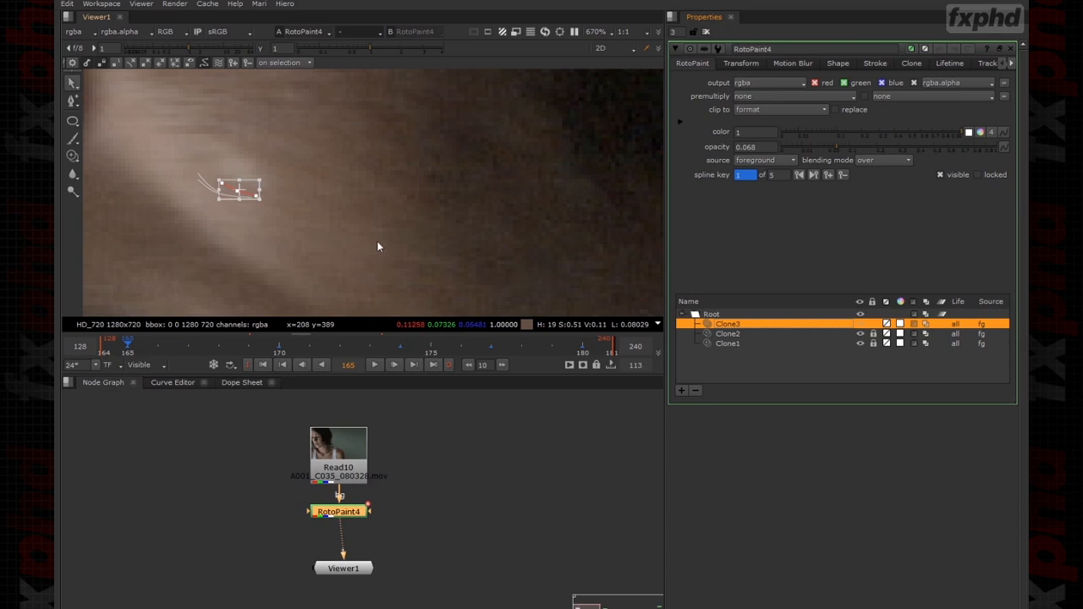
key("Left")
left_click_drag(538, 213, 459, 212)
Hide the viewer overlay and toggle RotoPaint4 on and off at frames 164, 169 and 172 to compare the cheek.
right_click(505, 139)
left_click(511, 160)
scroll(557, 167, "down", 5)
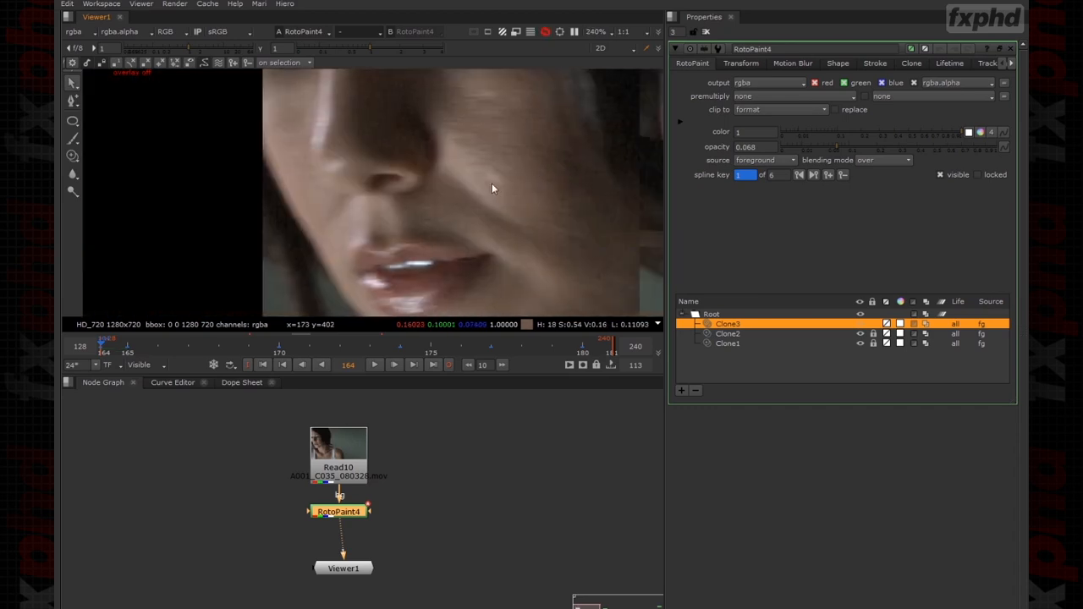
left_click(503, 508)
left_click(361, 516)
key("d")
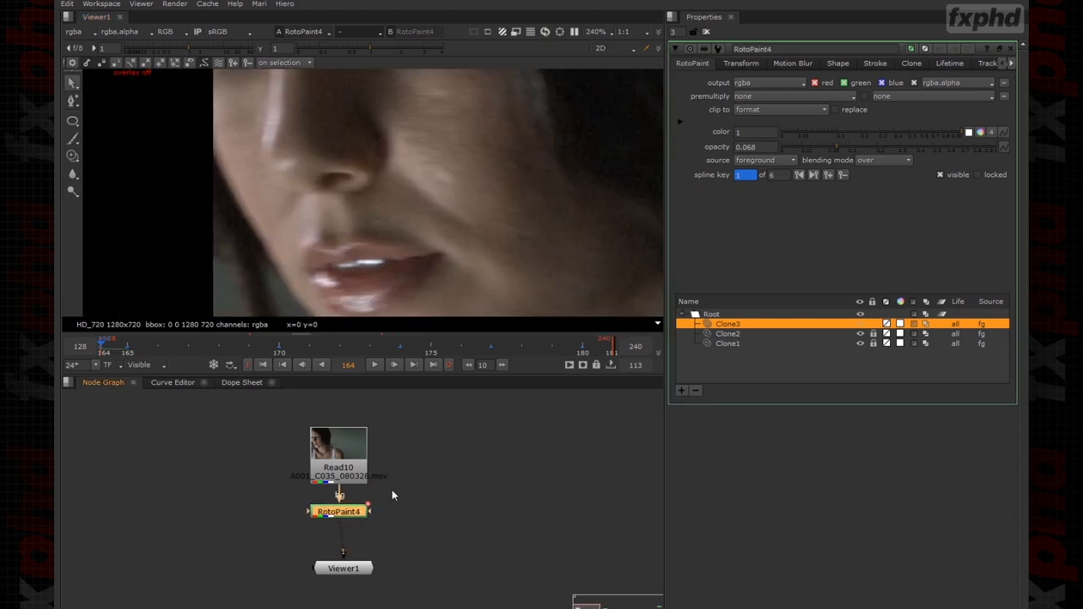
key("d")
key("d")
key("Right")
key("Right")
key("Right")
key("Right")
key("Right")
key("d")
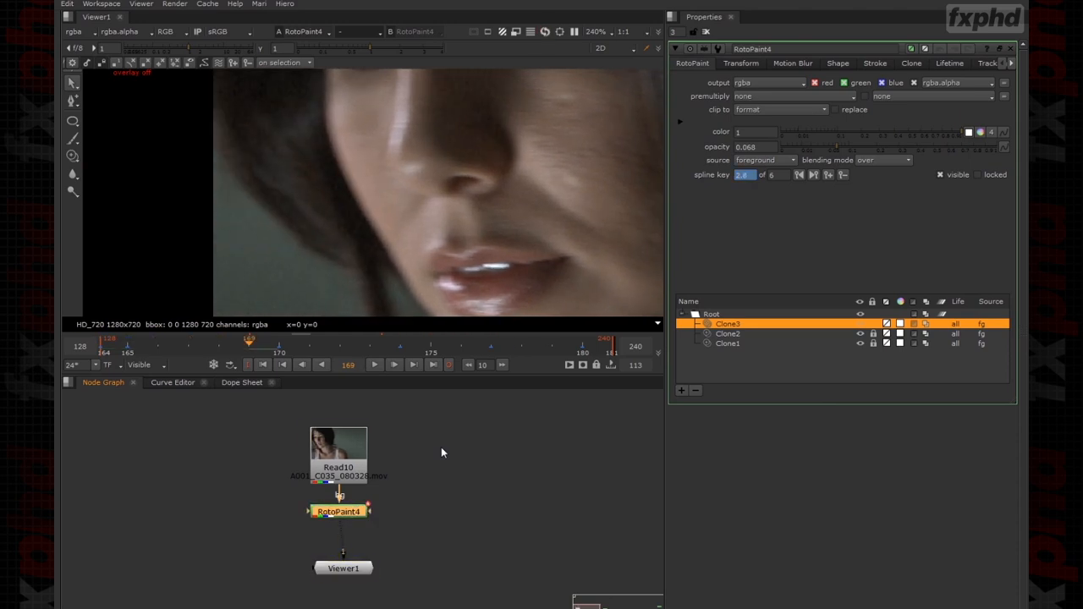
key("Right")
key("Right")
key("Right")
key("d")
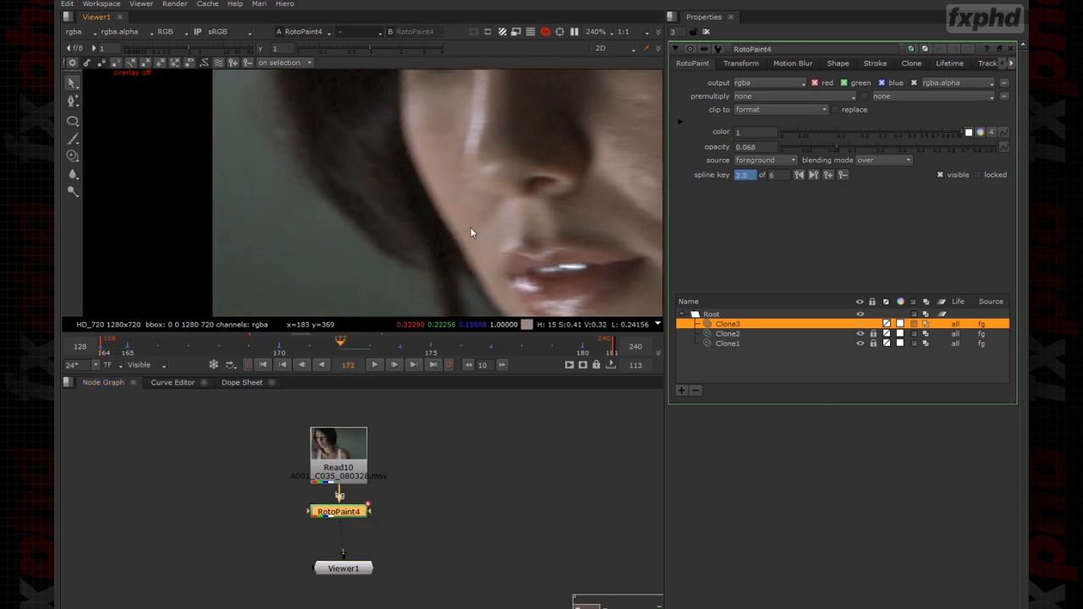
Clone a short stroke across the cheek mark at frame 172 with a brush size of about 16.4, and set its opacity to 0.042.
middle_click_drag(483, 234, 348, 213)
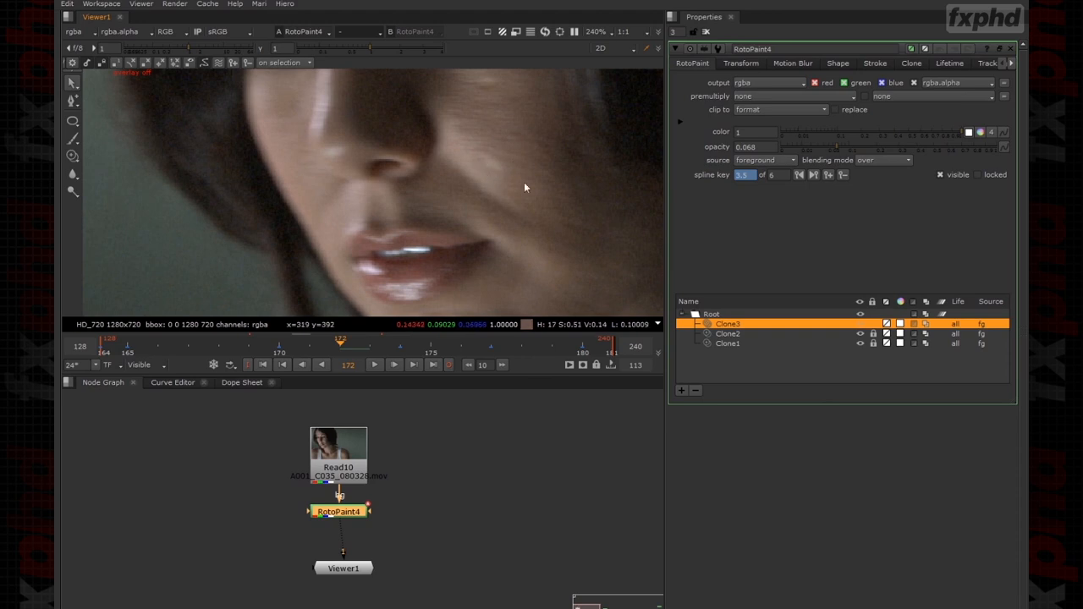
right_click(221, 118)
left_click(233, 124)
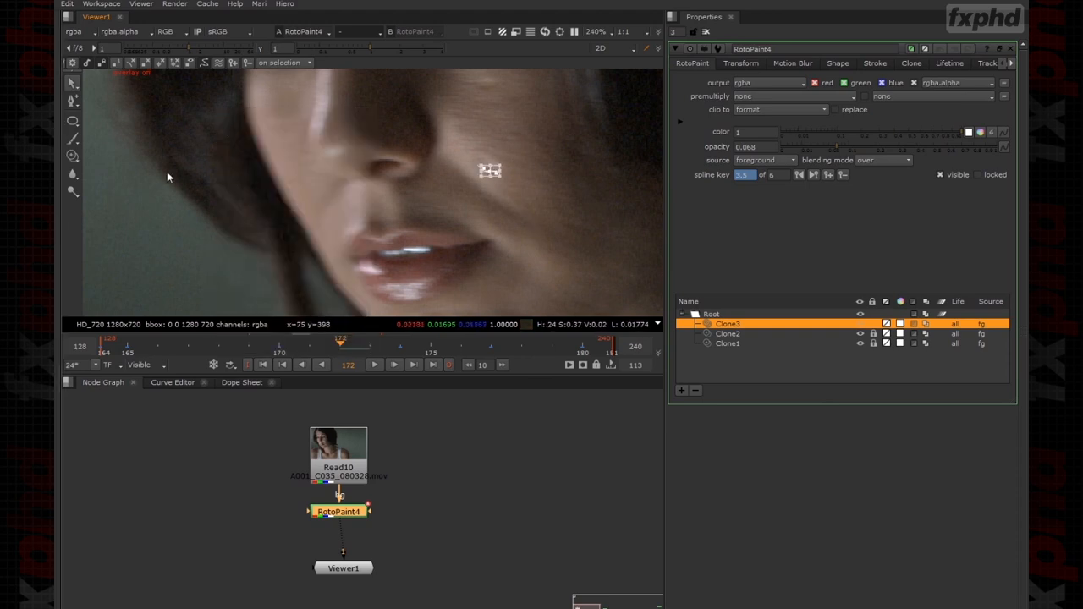
left_click(72, 157)
scroll(556, 234, "up", 4)
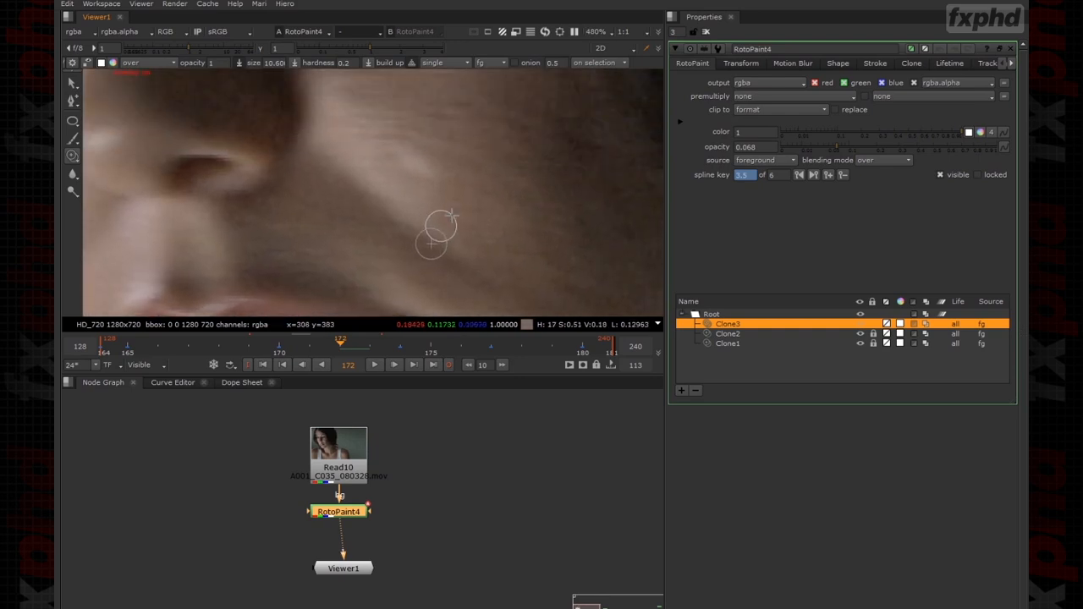
mouse_move(430, 201)
left_mouse_down("shift")
mouse_move(446, 198)
mouse_move(406, 162)
mouse_move(424, 175)
left_mouse_up("shift")
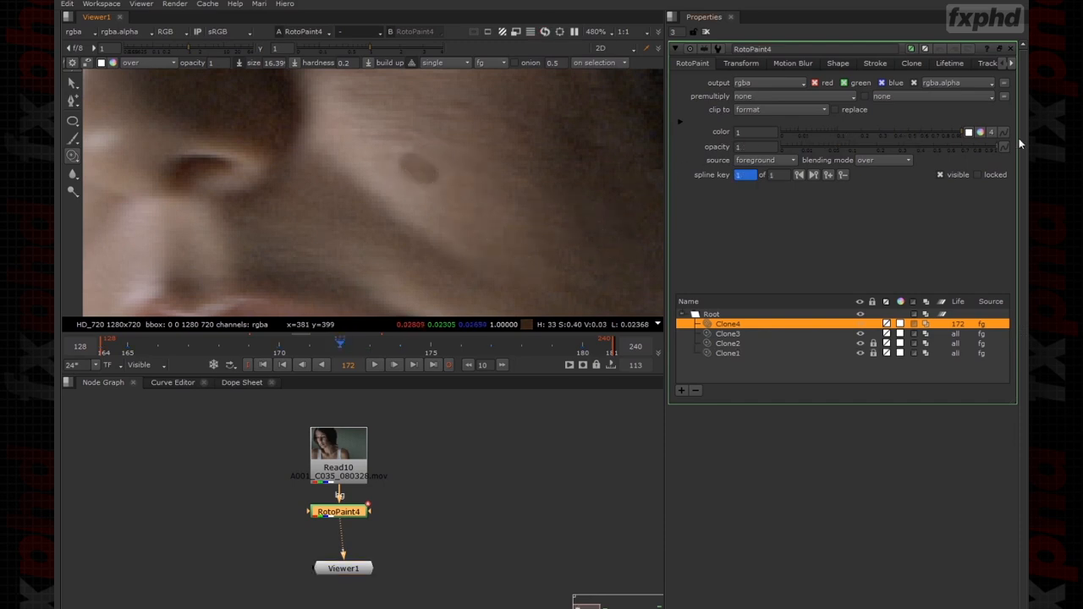
mouse_move(987, 147)
left_mouse_down()
mouse_move(813, 149)
mouse_move(824, 148)
left_mouse_up()
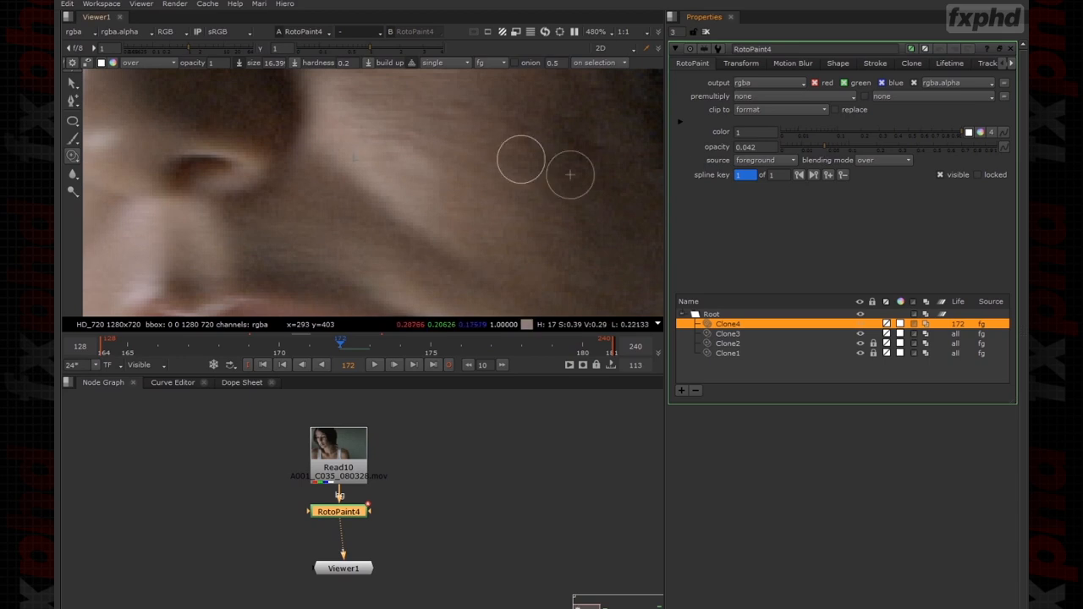
Lock the Clone3 stroke and set the Clone4 stroke's lifetime to all frames.
key("q")
scroll(368, 166, "up", 5)
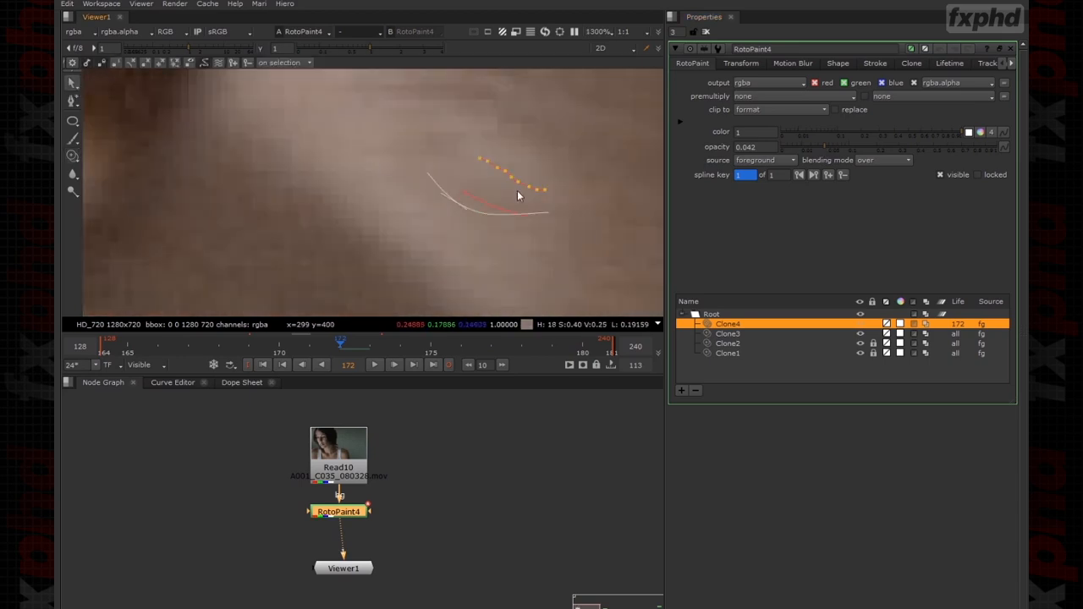
left_click(872, 334)
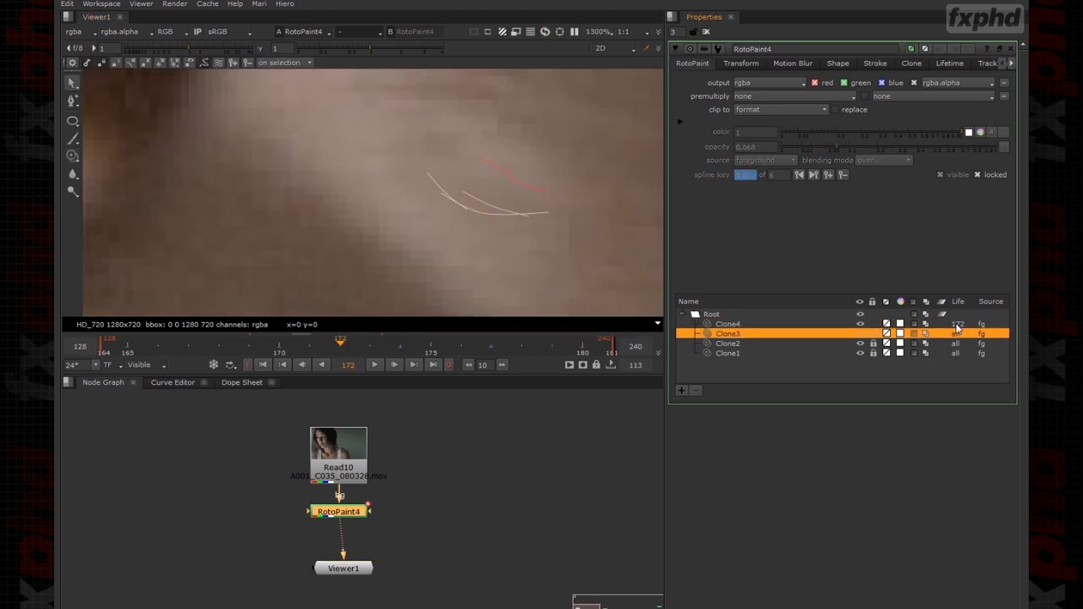
left_click(874, 334)
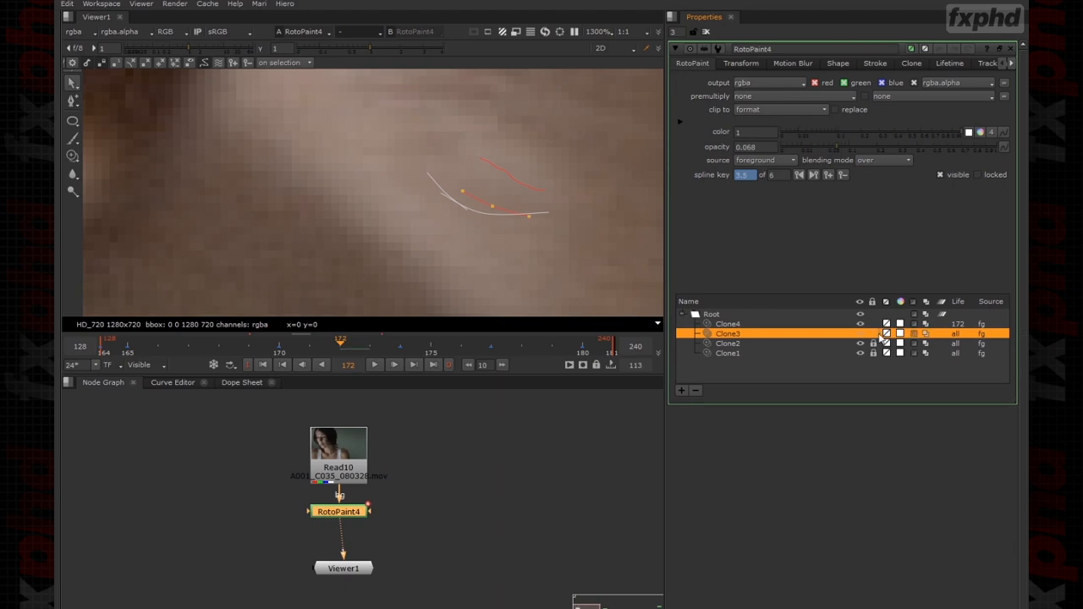
left_click(977, 176)
left_click(958, 325)
left_click(958, 325)
left_click(973, 306)
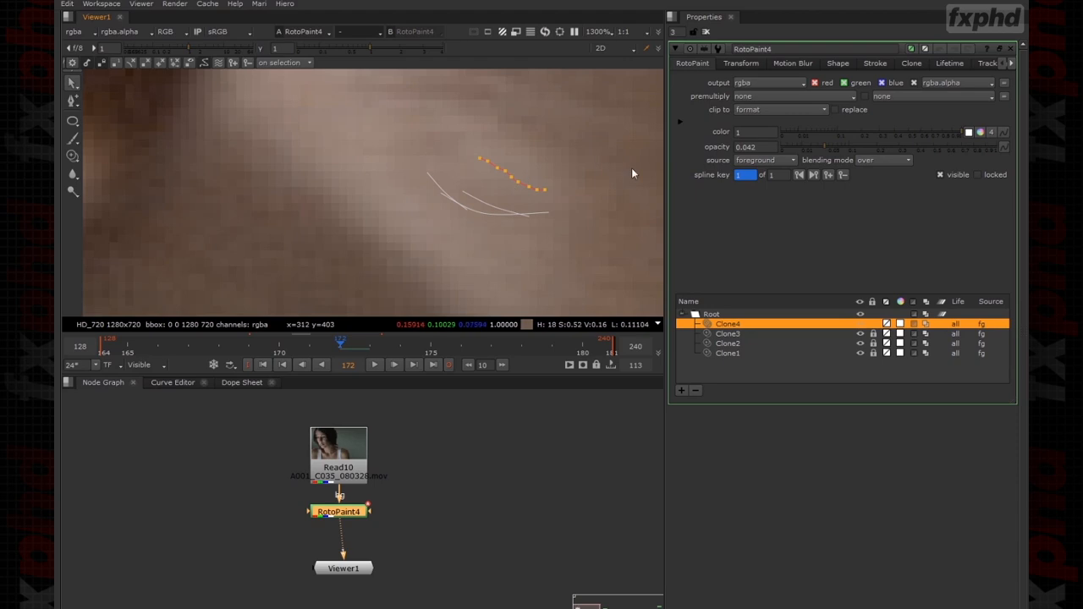
Thin the Clone4 stroke to three points and keyframe it onto the cheek mark at frame 169.
left_click_drag(479, 142, 539, 201)
middle_click_drag(524, 166, 441, 189)
left_click_drag(540, 127, 369, 252)
key("Left")
key("Left")
key("Left")
middle_click_drag(317, 243, 547, 227)
scroll(546, 226, "down", 2)
middle_click_drag(627, 195, 358, 188)
Keyframe the Clone4 stroke onto the cheek mark at frame 164, and remove its spline key at frame 165.
key("Left")
key("Left")
key("Left")
key("Left")
middle_click_drag(161, 286, 463, 274)
scroll(552, 212, "down", 1)
left_click_drag(597, 192, 240, 181)
key("Left")
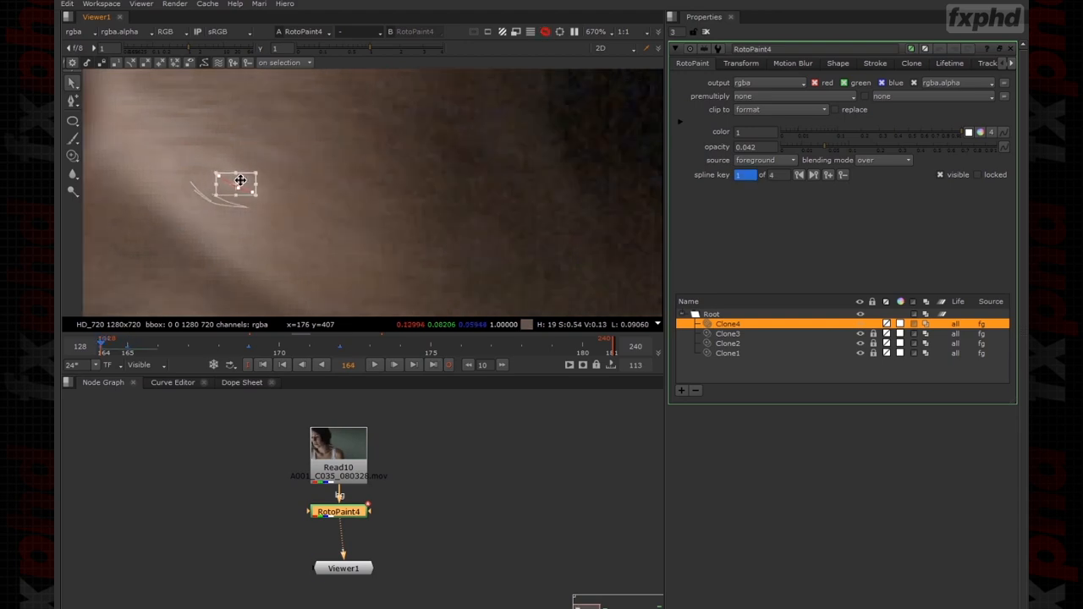
key("Right")
left_click(841, 177)
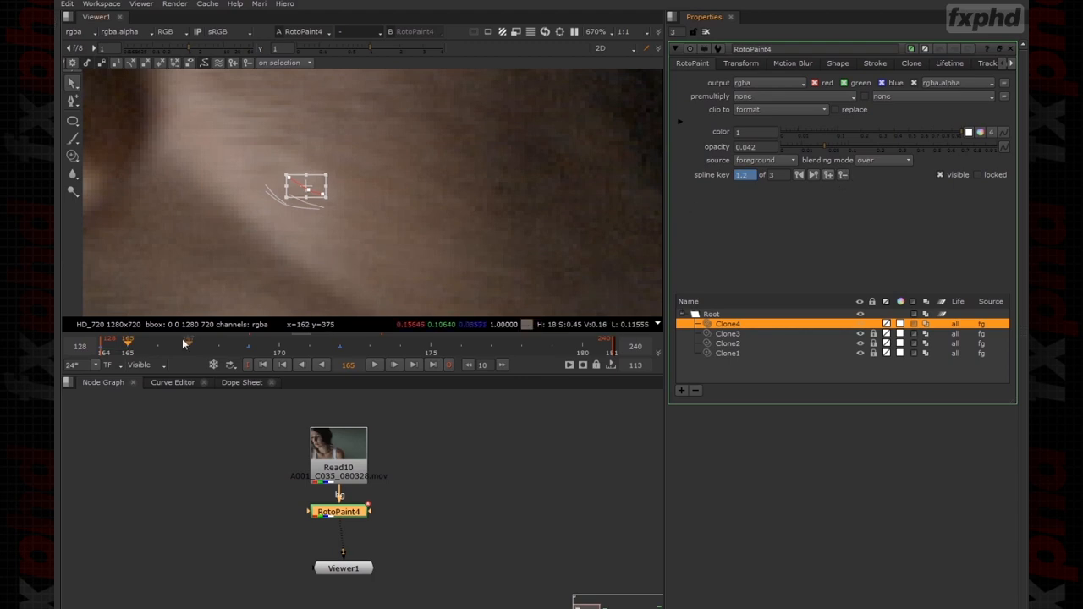
Check the Clone4 stroke's tracking from the first frame onward and keyframe it onto the cheek mark at frame 176.
left_click(109, 350)
key("Right")
key("Right")
key("Right")
key("Right")
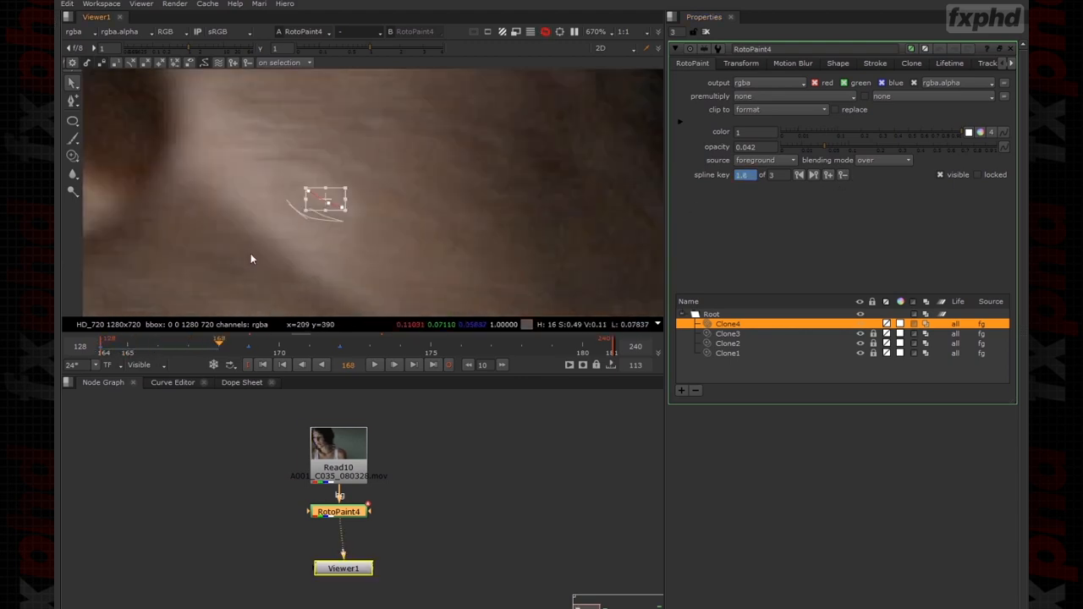
key("Right")
key("Right")
key("Right")
key("Right")
key("Right")
key("Right")
key("Right")
key("Right")
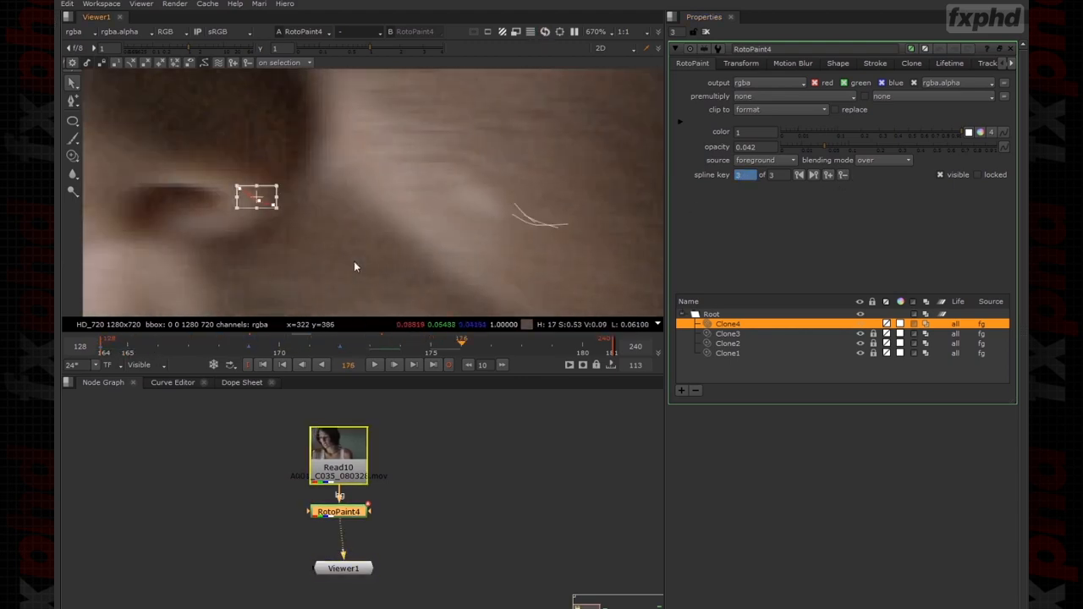
mouse_move(267, 195)
left_mouse_down()
mouse_move(584, 191)
mouse_move(561, 199)
left_mouse_up()
Keyframe the Clone4 stroke onto the cheek mark at frame 181.
key("Right")
key("Right")
key("Right")
key("Right")
key("Right")
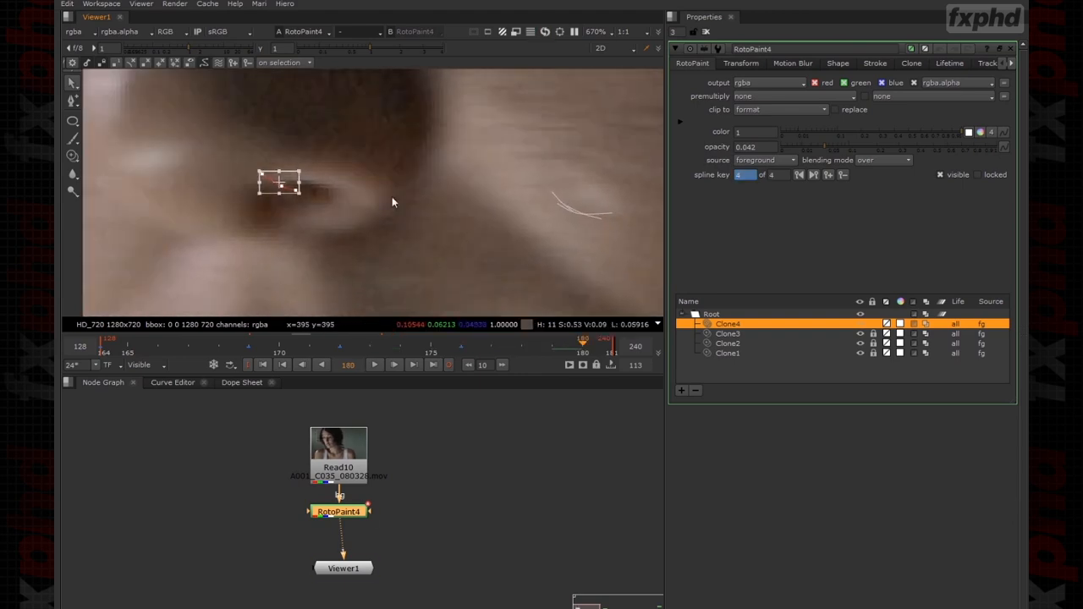
mouse_move(204, 172)
left_mouse_down()
mouse_move(624, 154)
mouse_move(596, 181)
left_mouse_up()
middle_click_drag(596, 181, 546, 179)
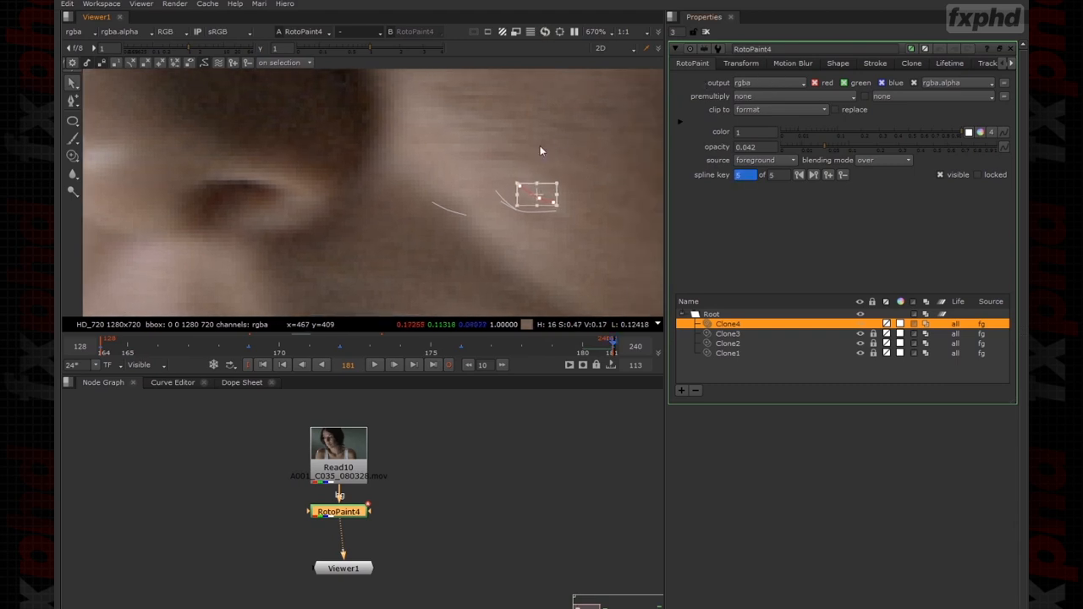
Select the Clone3 stroke on the cheek mark and delete it.
left_click(523, 211)
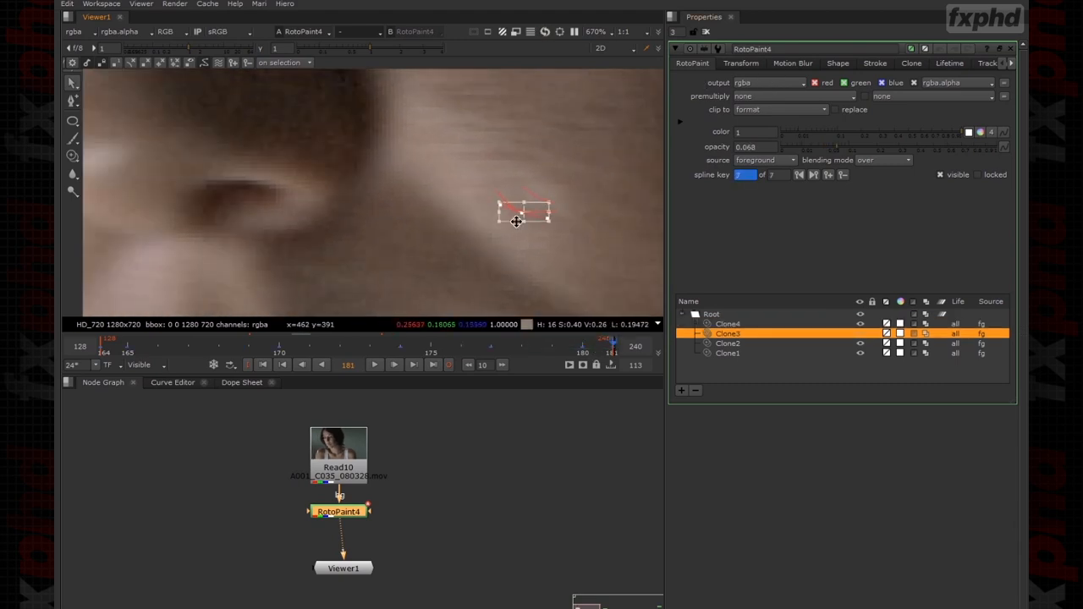
left_click(695, 390)
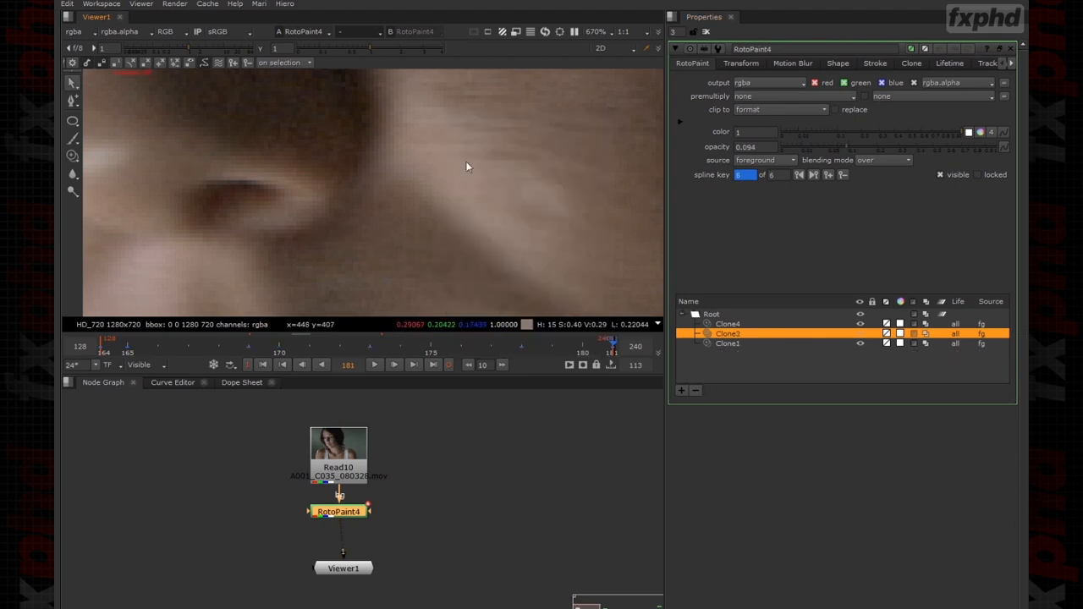
Hide the viewer overlay and toggle RotoPaint4 on and off at frame 181 to compare the cheek before and after.
left_click(451, 502)
left_click(356, 506)
key("d")
key("d")
key("d")
key("d")
middle_click_drag(404, 218, 312, 191)
scroll(312, 190, "down", 3)
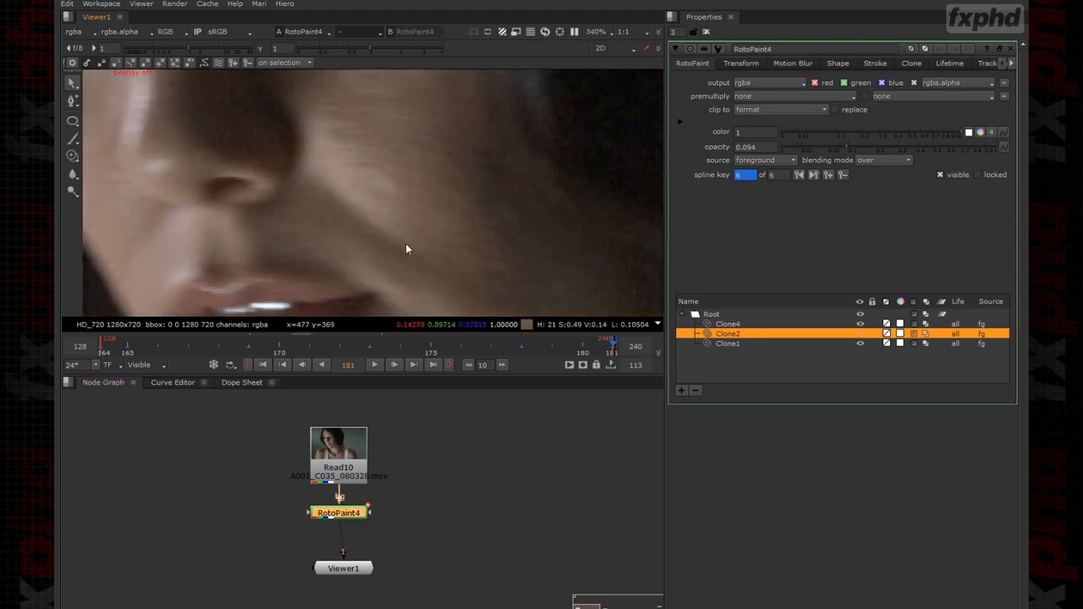
Step back through the frames from 181 to 168 and forward to 175 to examine the retouched cheek.
key("Left")
key("Left")
key("Left")
key("Left")
key("Left")
key("Left")
key("Left")
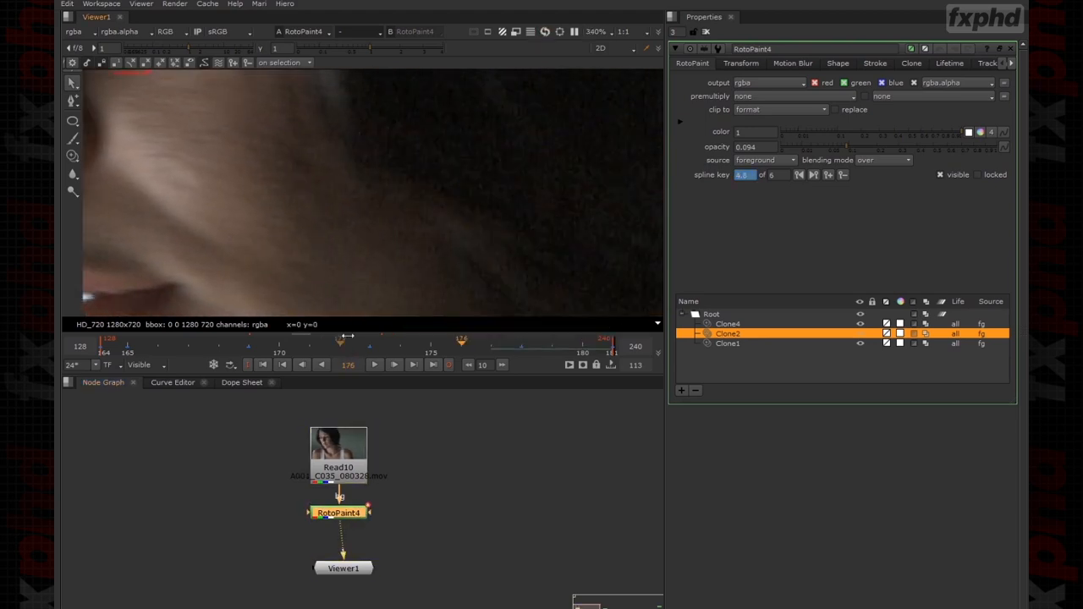
key("Left")
key("Left")
key("Left")
key("Left")
key("Left")
key("Left")
key("Left")
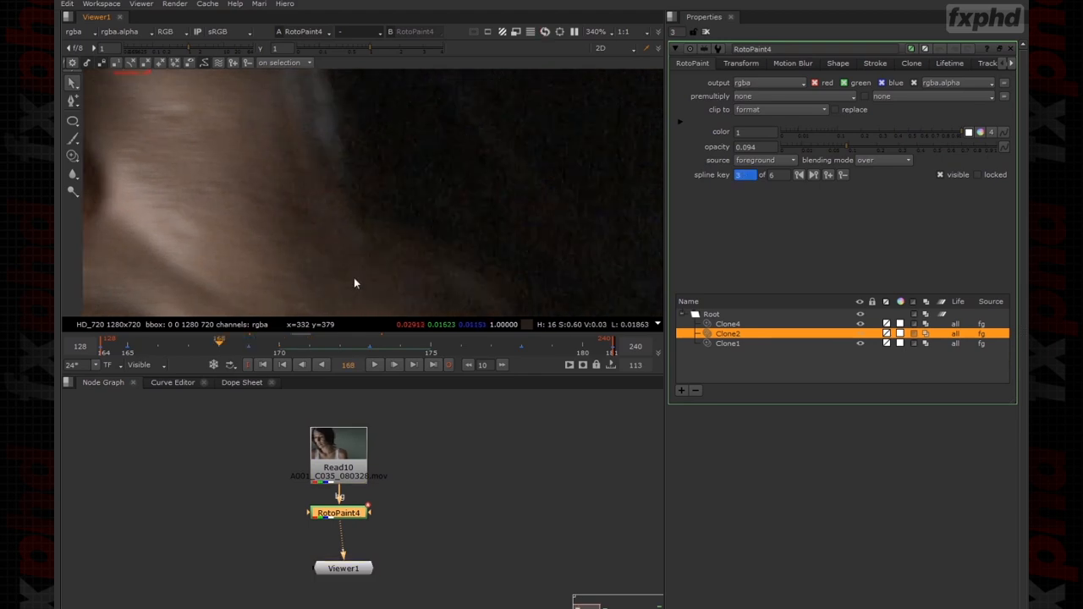
key("Right")
key("Right")
key("Right")
key("Right")
key("Right")
key("Right")
key("Right")
key("Right")
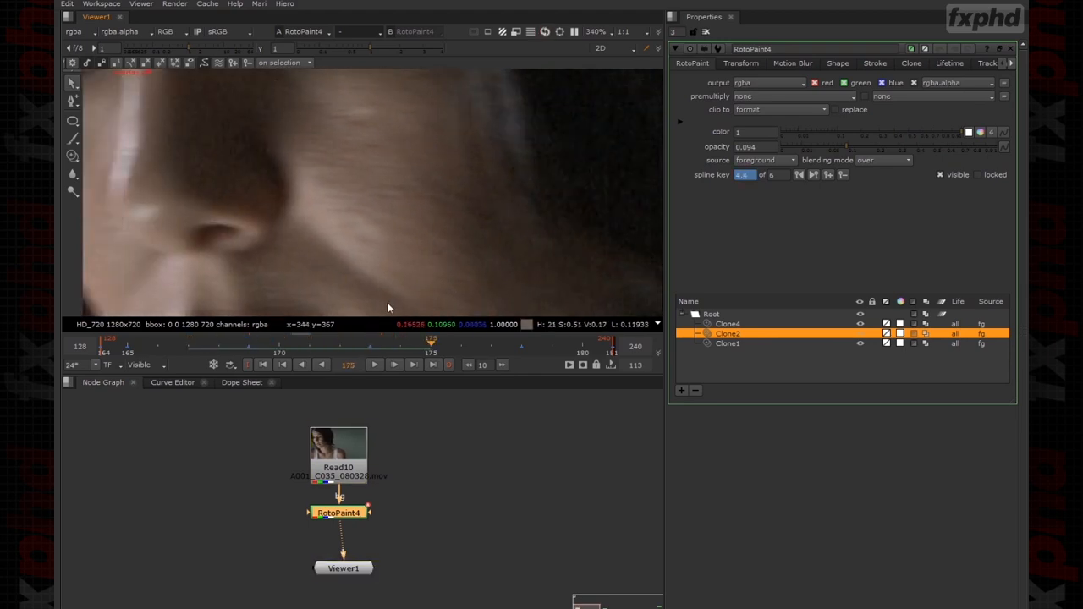
Paint a trial clone stroke across the cheek mark at frame 175, delete it, and paint a replacement stroke over the mark.
scroll(314, 239, "up", 3)
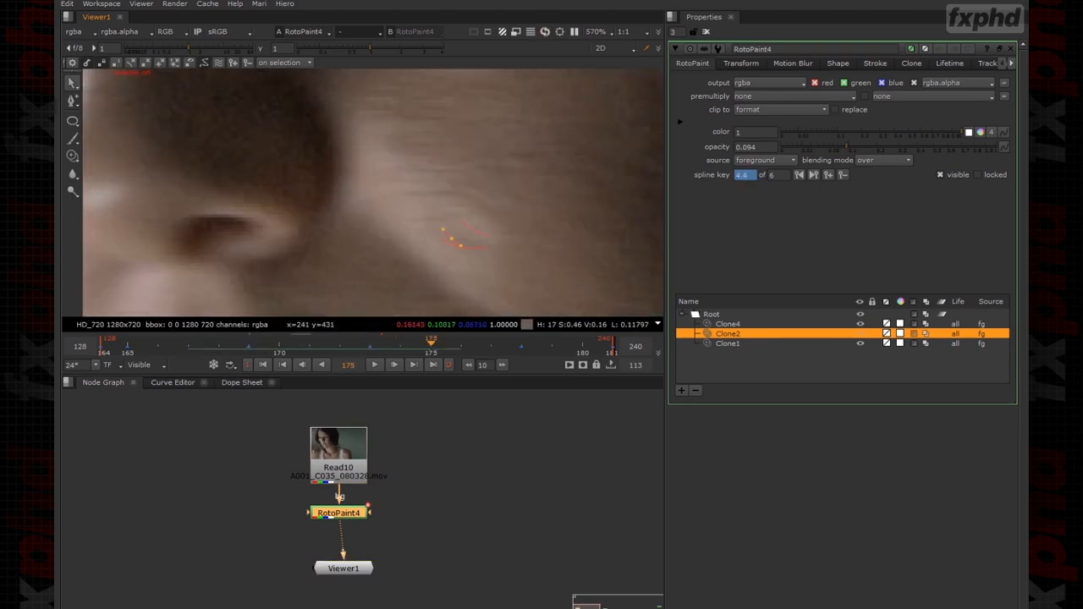
left_click(74, 156)
scroll(459, 242, "up", 3)
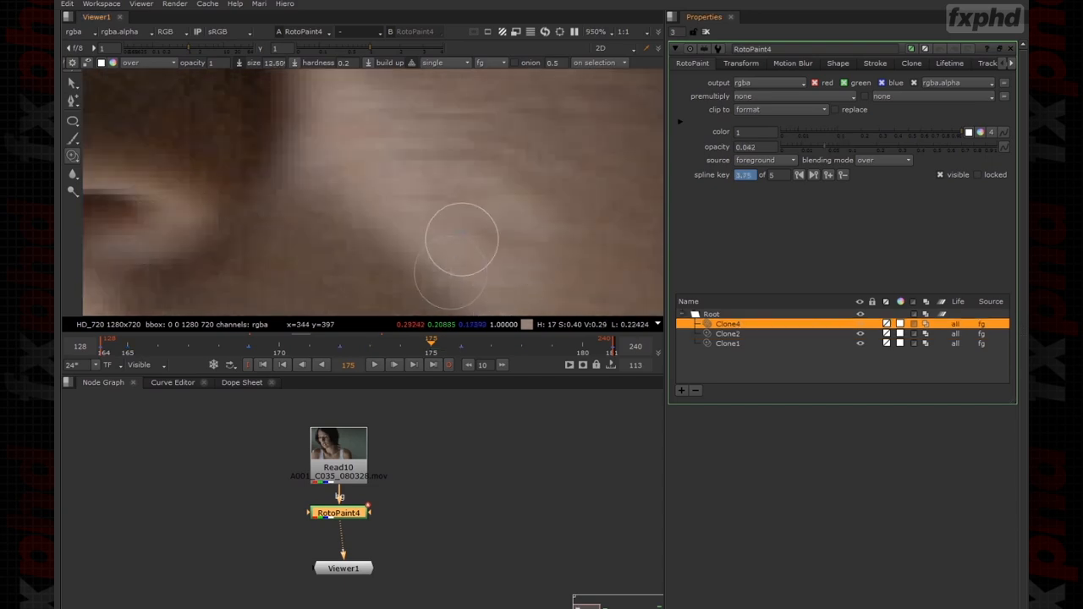
left_click_drag(456, 222, 530, 237)
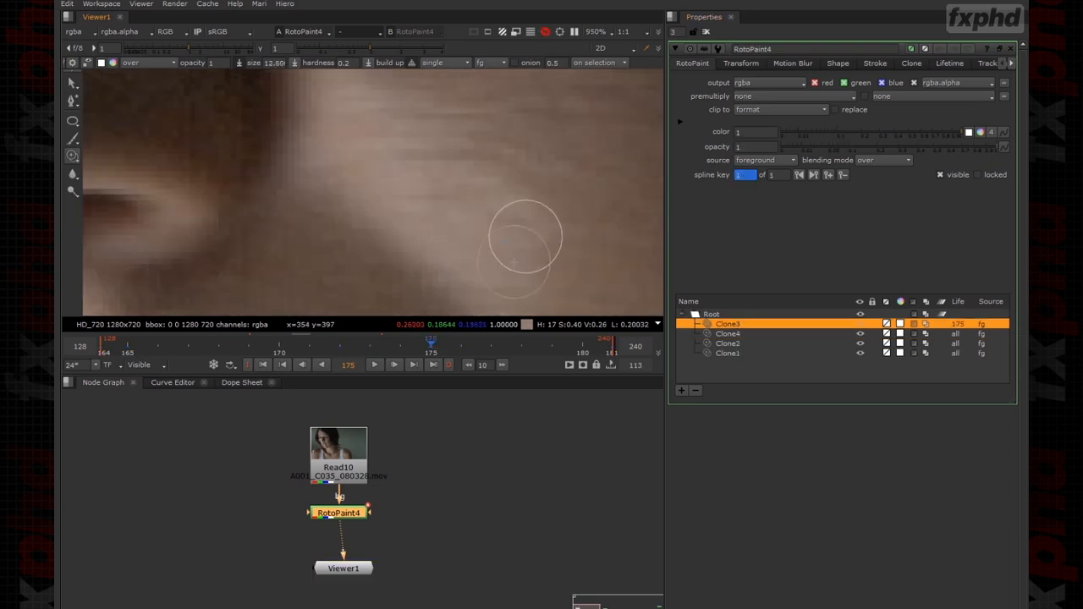
left_click(695, 390)
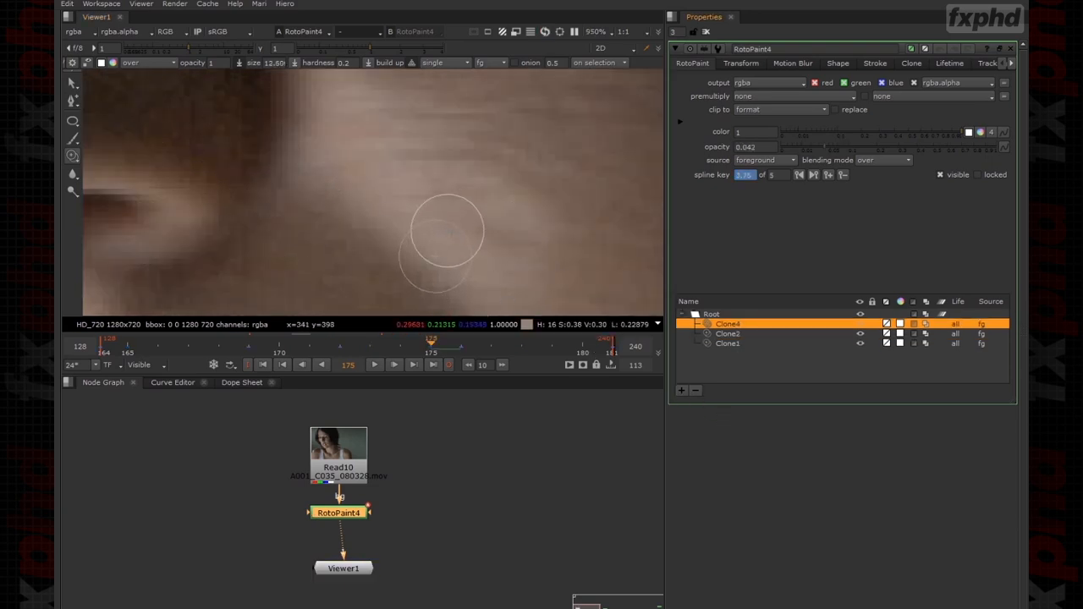
left_click_drag(517, 254, 456, 224)
left_click(72, 82)
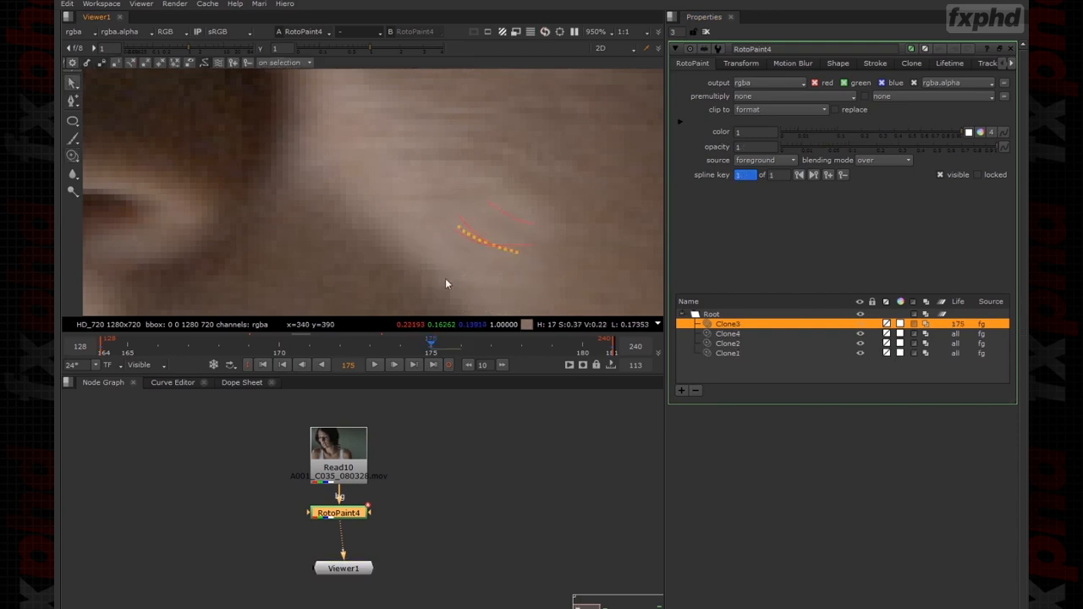
Lock the Clone4, Clone2 and Clone1 strokes and select Clone3 for editing.
left_click(873, 333)
left_click(875, 353)
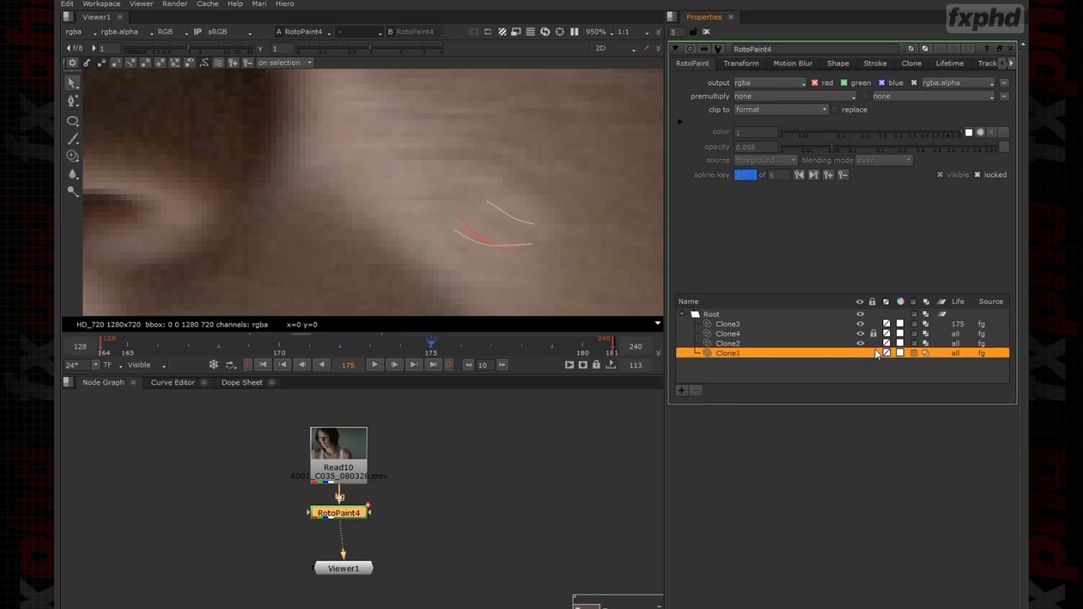
left_click(878, 344)
left_click(874, 345)
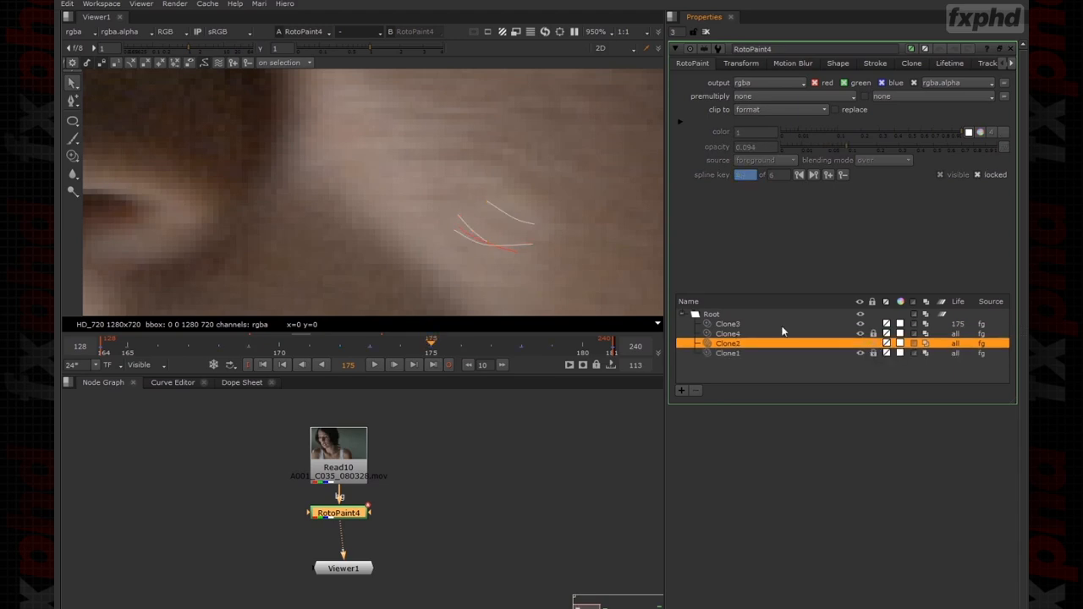
left_click(780, 326)
Thin the Clone3 stroke on the cheek mark to three points by deleting its surplus points.
middle_click_drag(483, 245, 496, 222, "alt")
left_click_drag(527, 266, 528, 265)
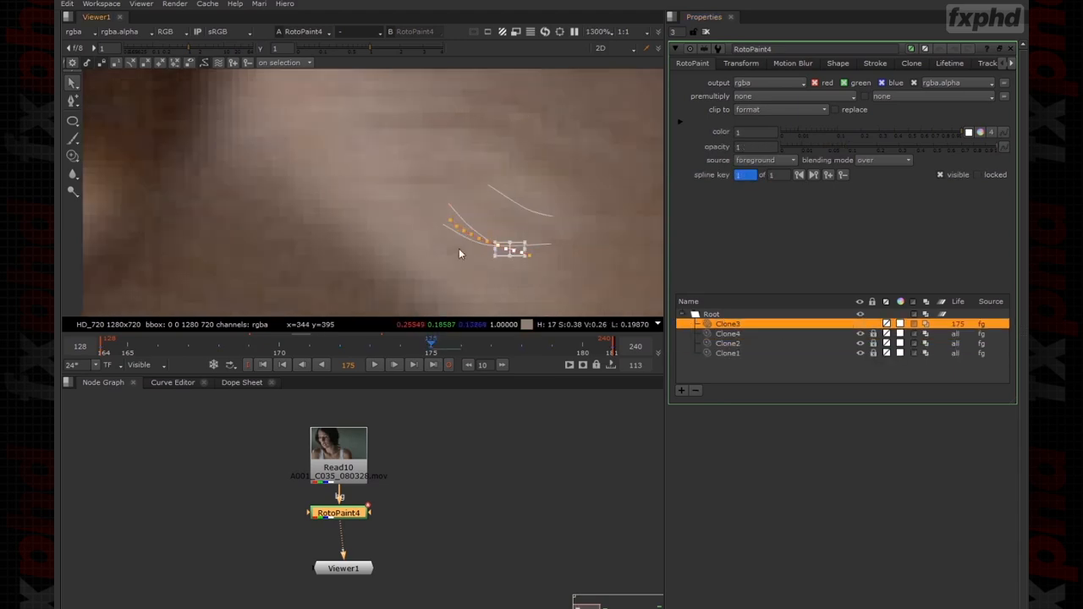
key("Delete")
left_click_drag(450, 245, 471, 223)
key("Delete")
Lower the Clone3 stroke's opacity to 0.078 and nudge its points into place on the cheek mark at frame 175.
left_click_drag(947, 149, 872, 169)
left_click_drag(397, 157, 594, 296)
left_click_drag(514, 230, 519, 221)
left_click(585, 198)
left_click_drag(586, 202, 418, 292)
Keyframe the Clone3 stroke onto the cheek mark at frame 178.
key("Right")
key("Right")
key("Right")
middle_click_drag(612, 185, 264, 129)
scroll(264, 129, "down", 3)
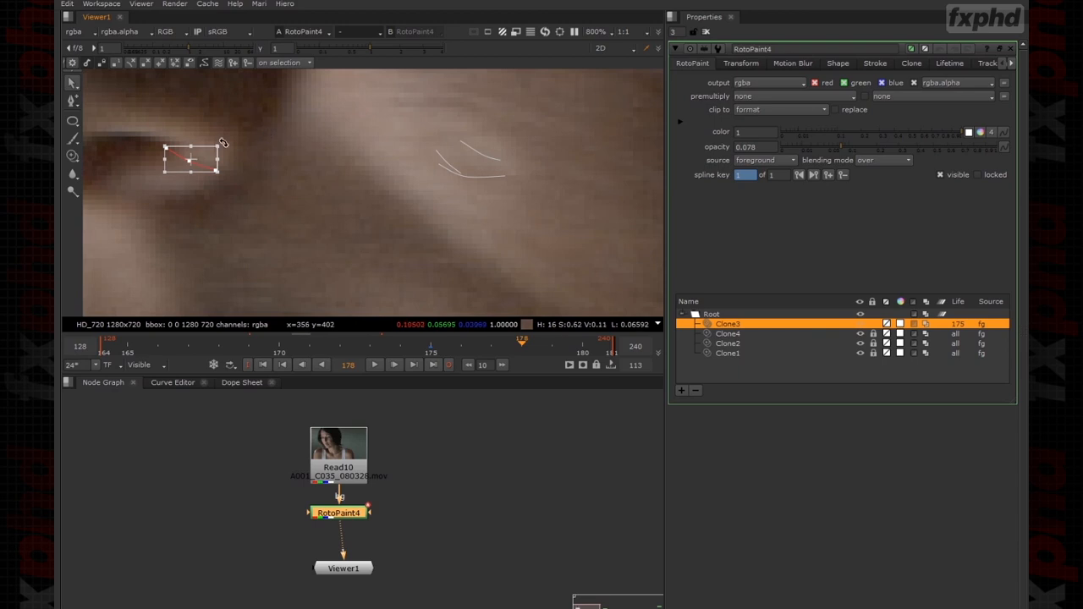
mouse_move(206, 157)
left_mouse_down()
mouse_move(488, 167)
mouse_move(476, 164)
left_mouse_up()
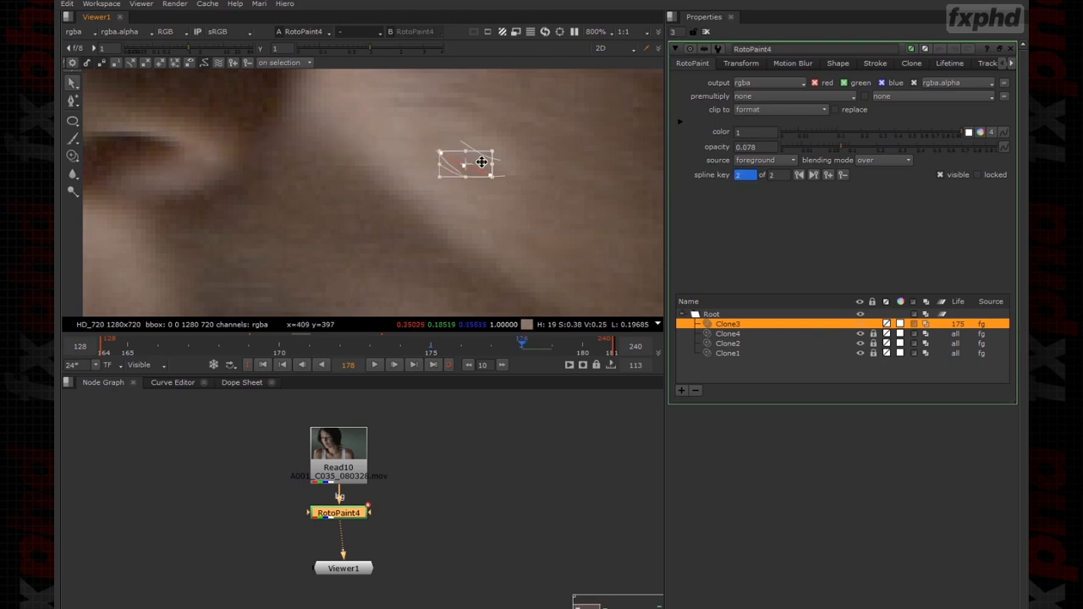
Step back from frame 178 to 174 and forward again to examine how the Clone3 stroke follows the cheek.
key("Left")
key("Left")
key("Left")
key("Left")
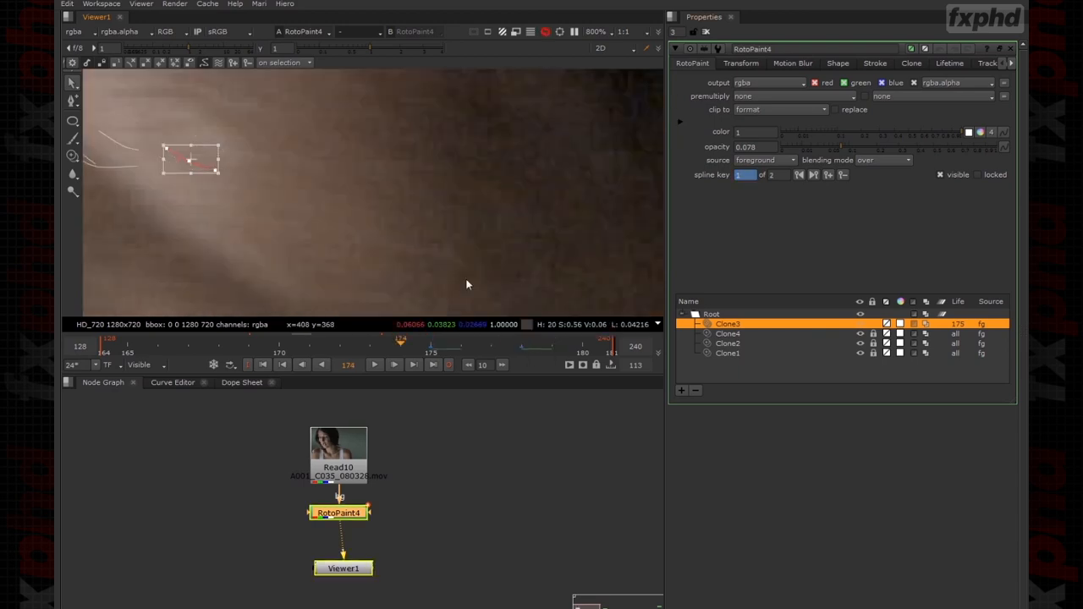
key("Right")
key("Right")
key("Right")
key("Right")
Keyframe the Clone3 stroke onto the cheek mark at frame 171.
key("Left")
key("Left")
key("Left")
key("Left")
key("Left")
key("Left")
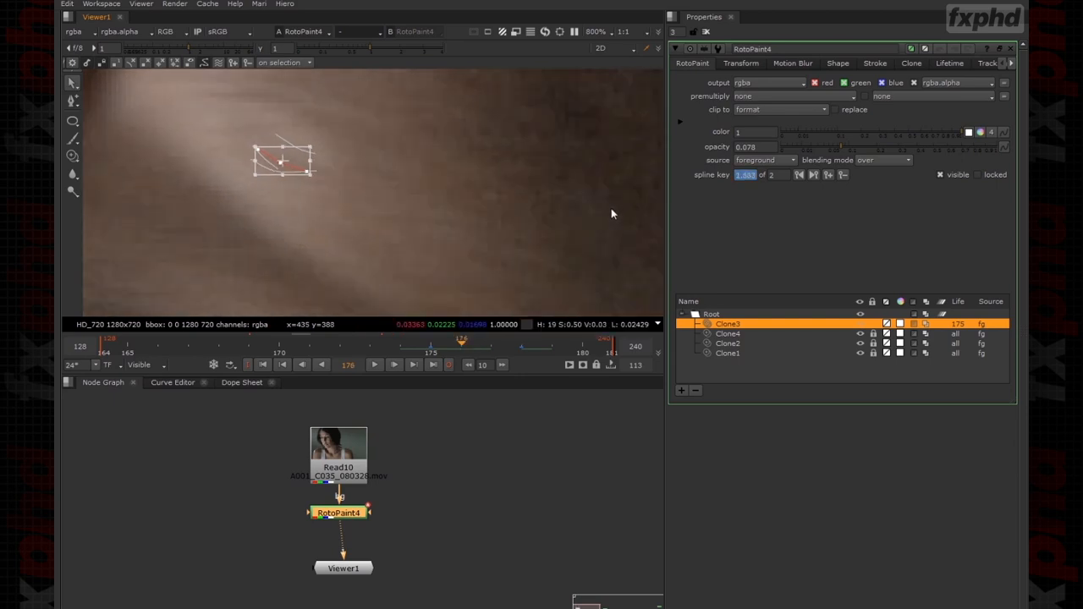
key("Left")
left_click_drag(623, 217, 288, 203)
Keyframe the Clone3 stroke onto the cheek mark at frame 167 and extend its lifetime to all frames.
key("Left")
key("Left")
key("Left")
key("Left")
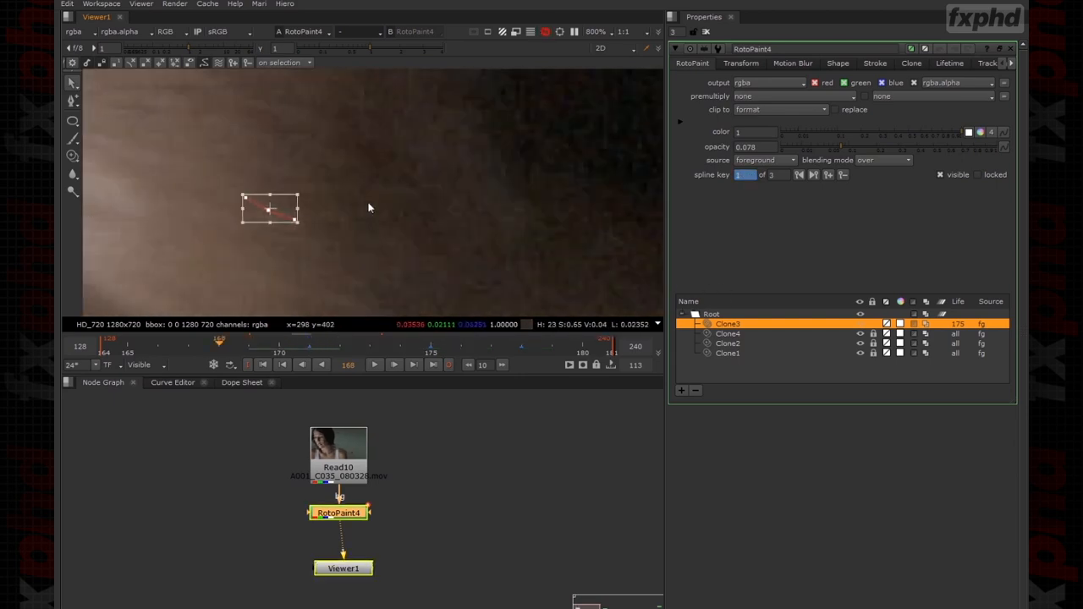
left_click_drag(625, 203, 274, 192)
left_click(959, 324)
left_click(990, 306)
Undo a partial move of the Clone3 points at frame 164 and keyframe the whole stroke onto the cheek mark there.
key("Left")
key("Left")
key("Left")
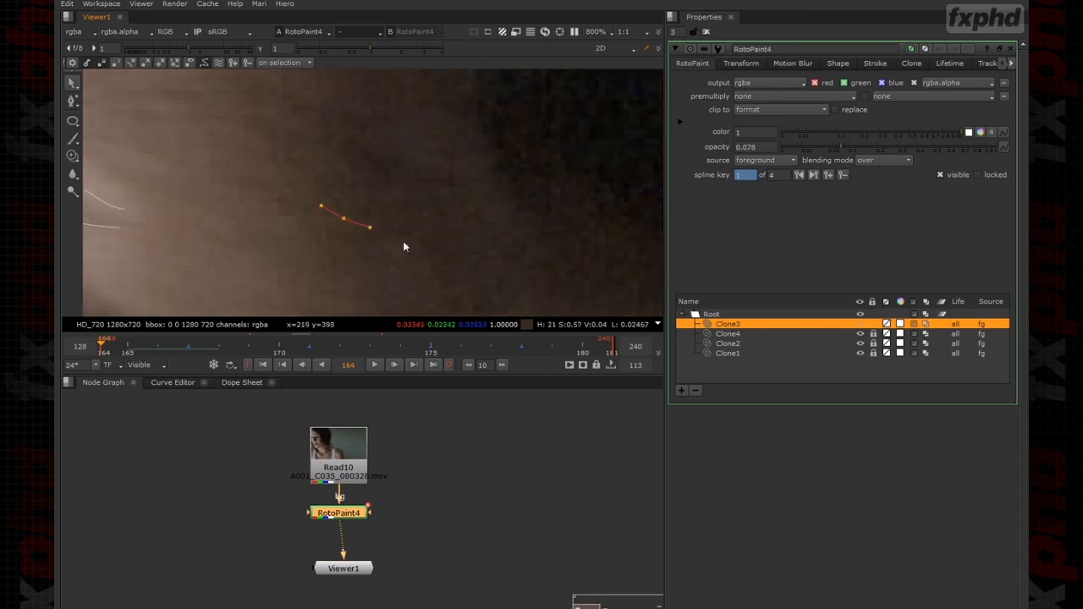
left_click_drag(632, 247, 500, 188)
left_click_drag(558, 206, 354, 203)
left_click(68, 4)
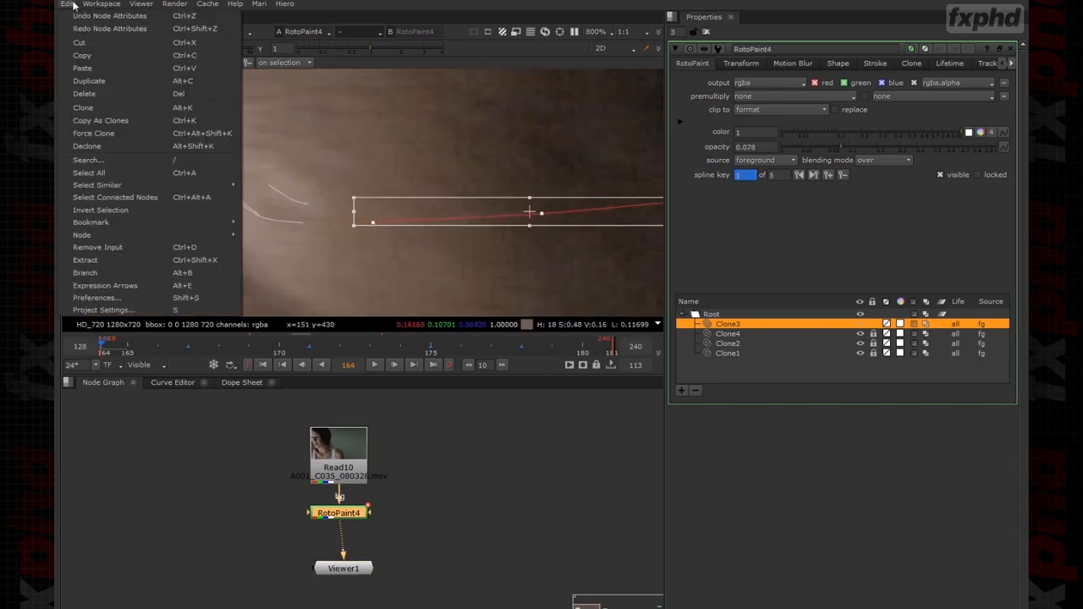
left_click(81, 16)
middle_click_drag(584, 182, 451, 164)
mouse_move(573, 194)
left_mouse_down()
mouse_move(369, 193)
mouse_move(426, 183)
mouse_move(419, 191)
mouse_move(398, 179)
mouse_move(141, 183)
left_mouse_up()
scroll(187, 163, "down", 1)
middle_click_drag(188, 164, 372, 184)
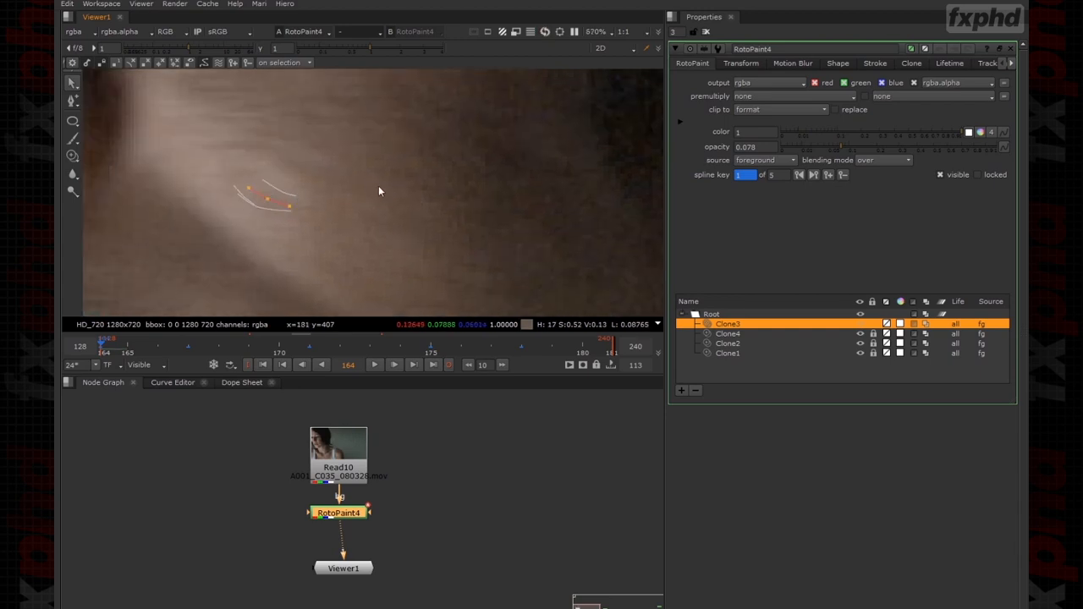
Step forward through frames 164 to 178 to examine whether the Clone3 stroke stays on the cheek mark.
key("Right")
key("Right")
key("Right")
key("Right")
key("Right")
key("Right")
key("Right")
middle_click_drag(530, 147, 162, 120)
key("Right")
key("Right")
key("Right")
key("Right")
key("Right")
key("Right")
key("Right")
middle_click_drag(577, 157, 238, 130)
middle_click_drag(440, 131, 192, 143)
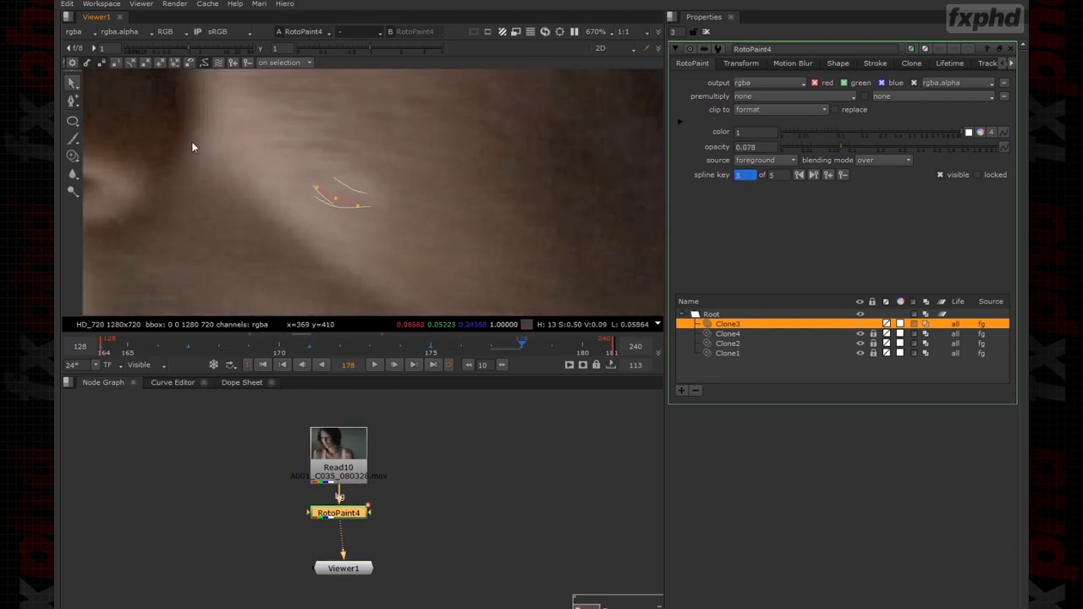
Keyframe the Clone3 stroke onto the cheek mark at frame 182.
key("Right")
key("Right")
key("Right")
key("Right")
middle_click_drag(405, 153, 258, 144)
left_click_drag(157, 154, 236, 227)
left_click_drag(202, 181, 511, 193)
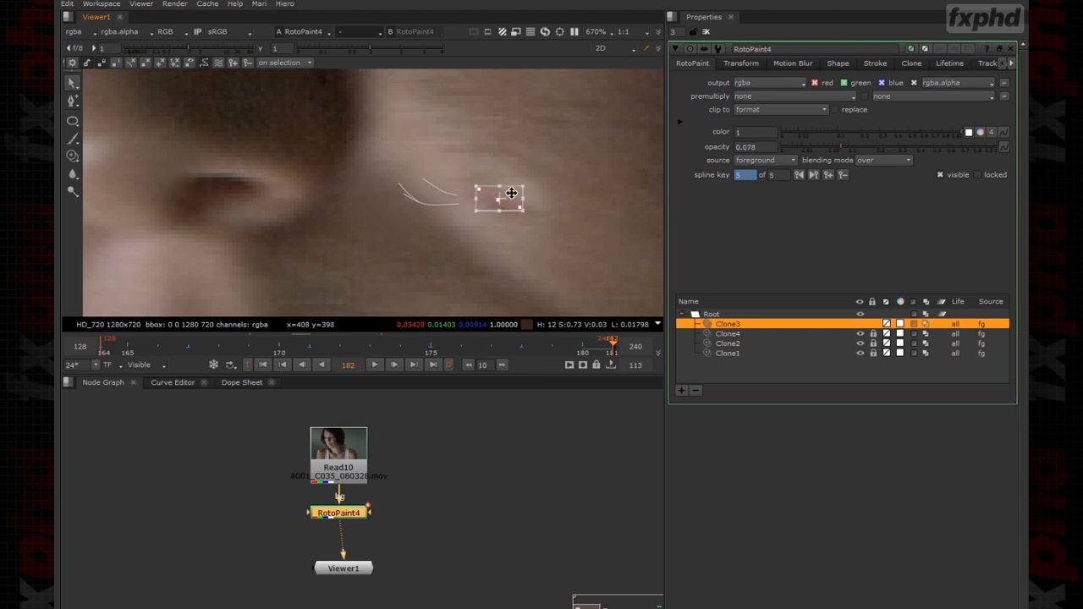
Hide the viewer overlay and toggle RotoPaint4 off and on at frame 178 to compare the face before and after.
key("Left")
key("Left")
key("Left")
key("Left")
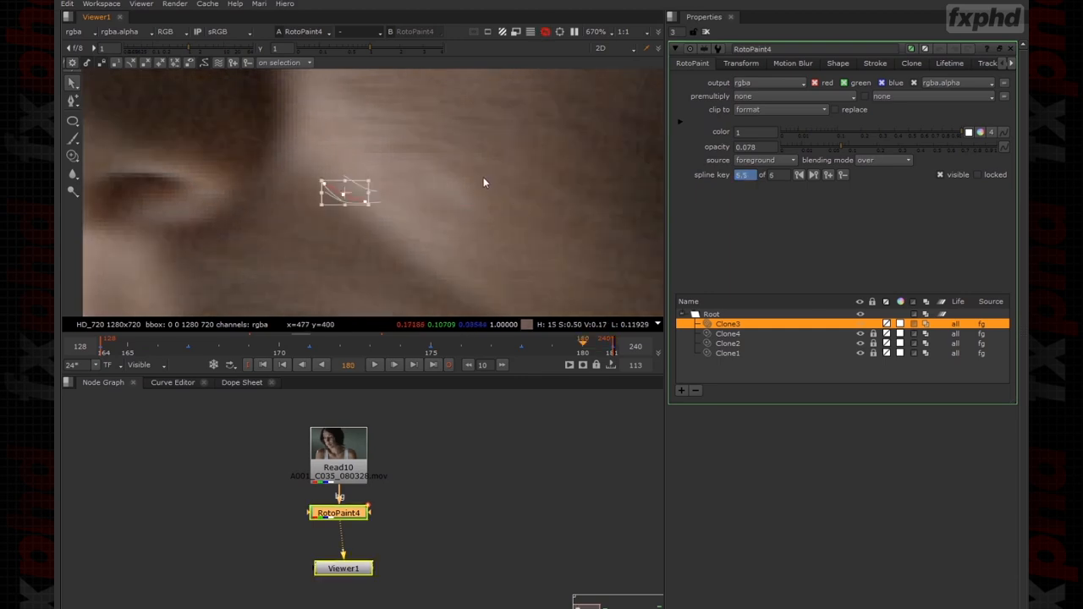
left_click(448, 473)
left_click(339, 513)
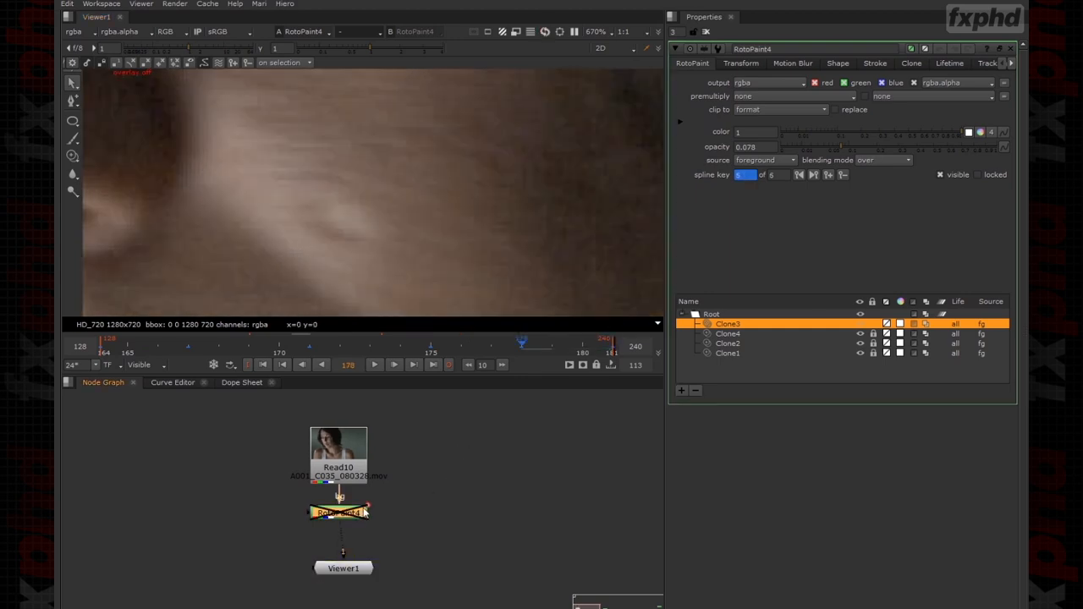
scroll(391, 184, "down", 5)
scroll(423, 178, "down", 4)
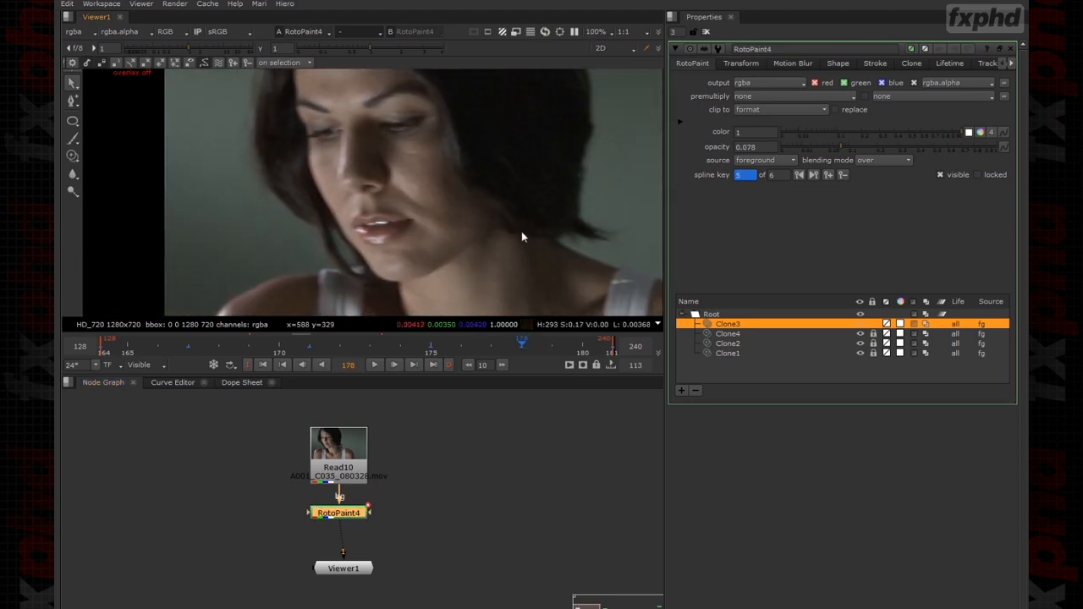
key("d")
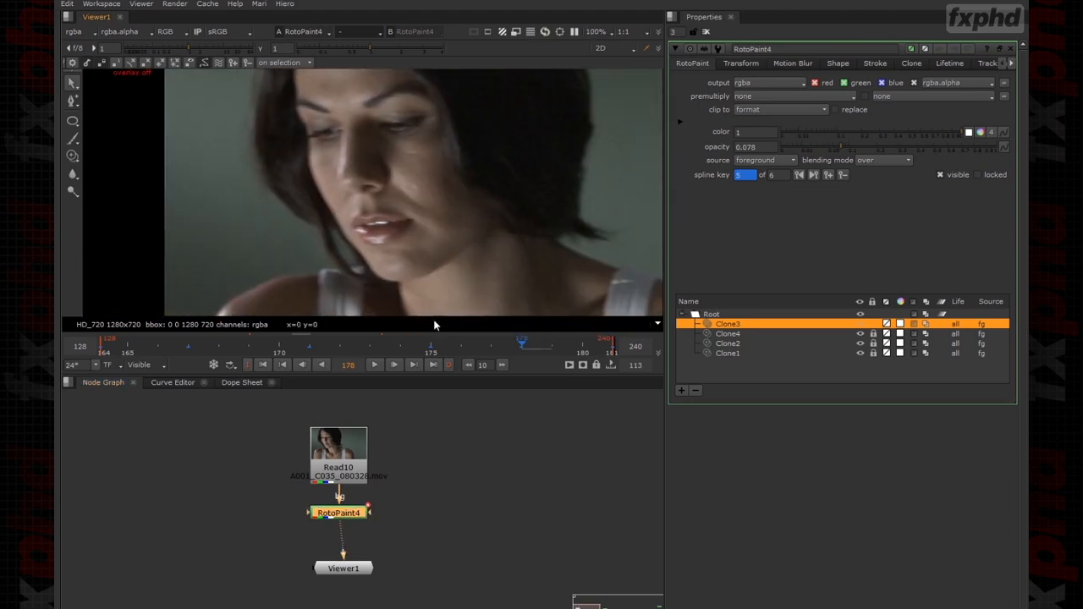
Play the shot forward and backward to review the retouched cheek in motion.
key("l")
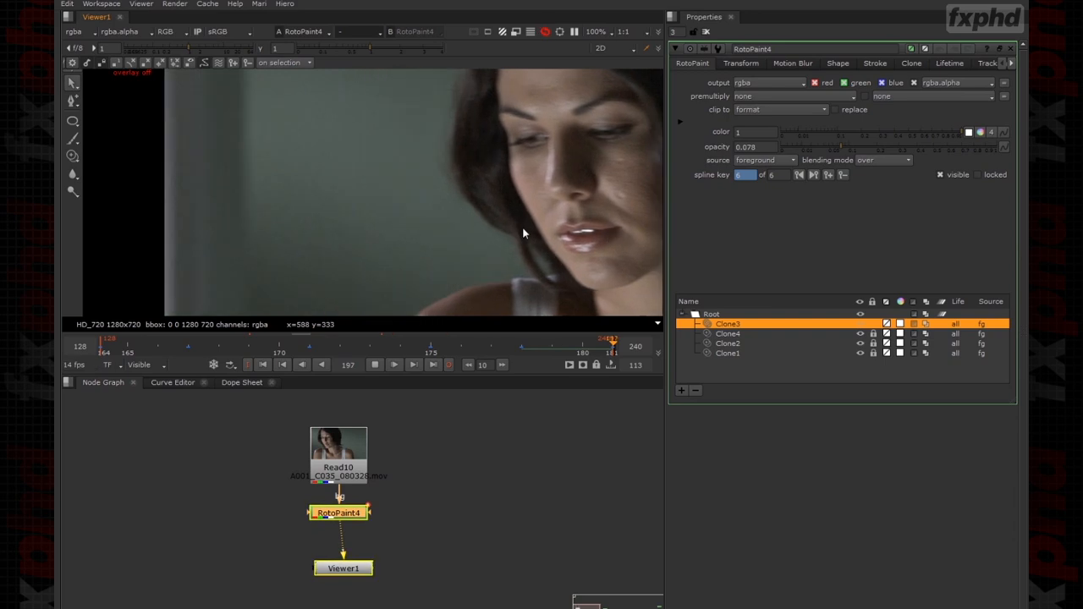
key("k")
key("j")
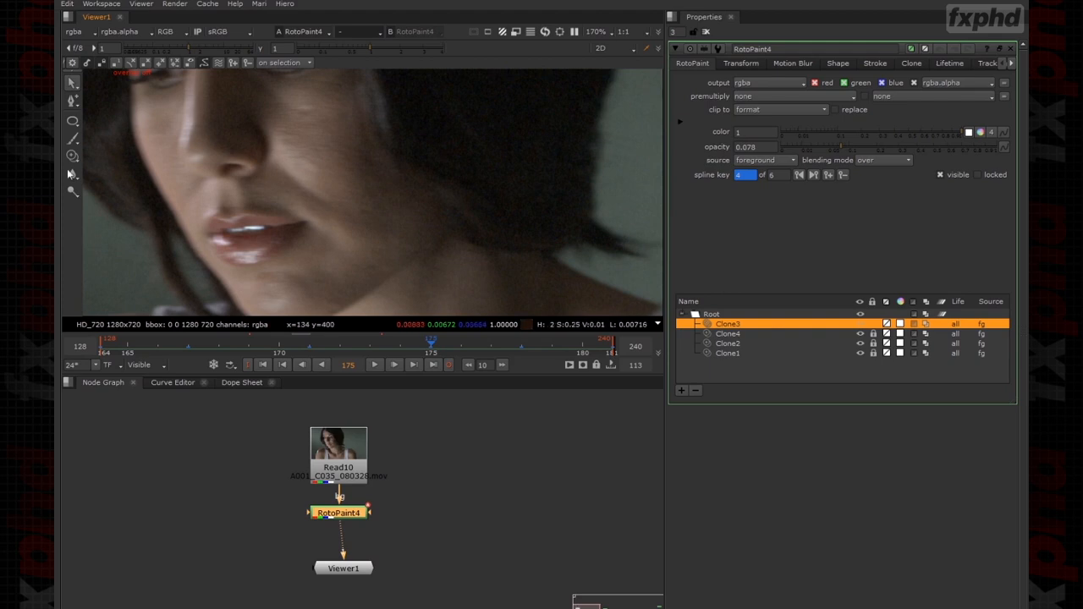
Show the viewer overlay again and paint a clone stroke across the cheek mark at frame 175 with a brush size of 16.7.
scroll(126, 174, "up", 3)
key("c")
right_click(427, 167)
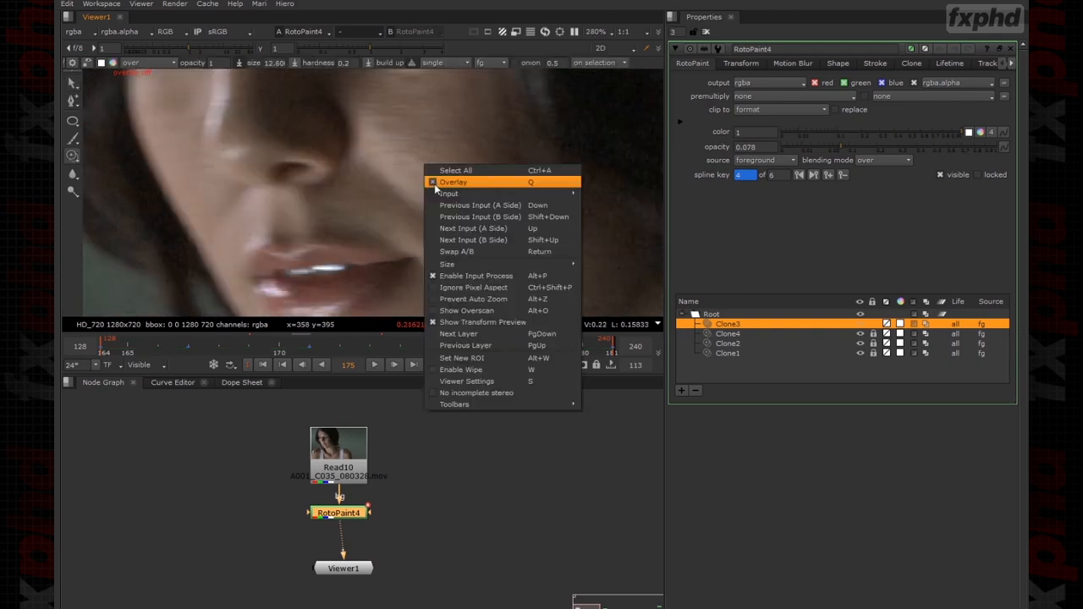
left_click(434, 184)
scroll(434, 186, "up", 4)
mouse_move(380, 219)
left_mouse_down("ctrl")
mouse_move(406, 184)
mouse_move(436, 197)
left_mouse_up("ctrl")
left_click_drag(371, 146, 415, 173)
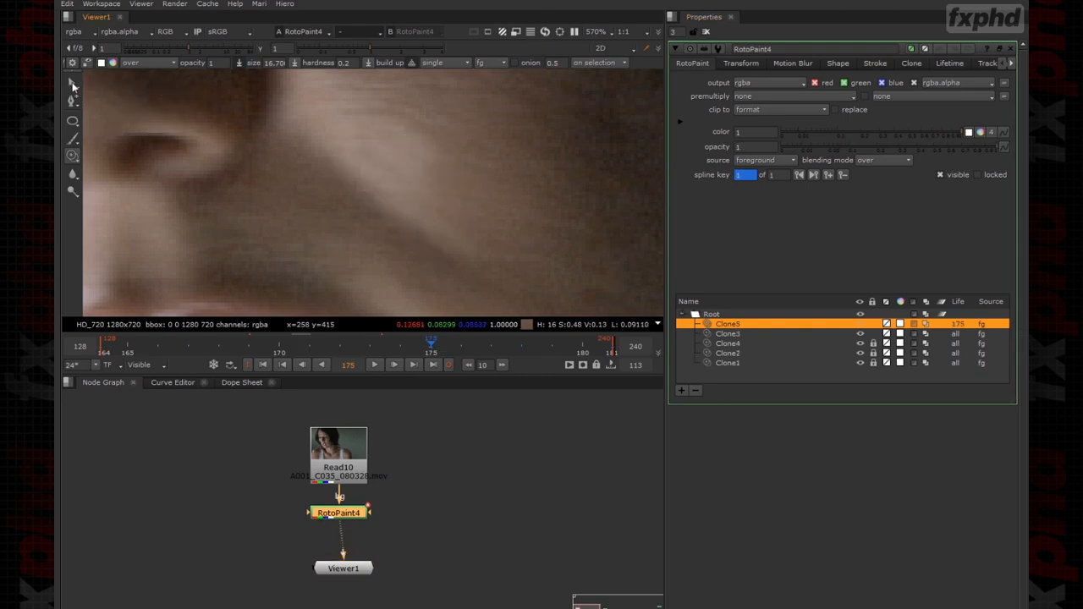
Thin the Clone5 stroke to three points and lower its opacity to 0.32.
left_click(73, 83)
scroll(331, 176, "up", 3)
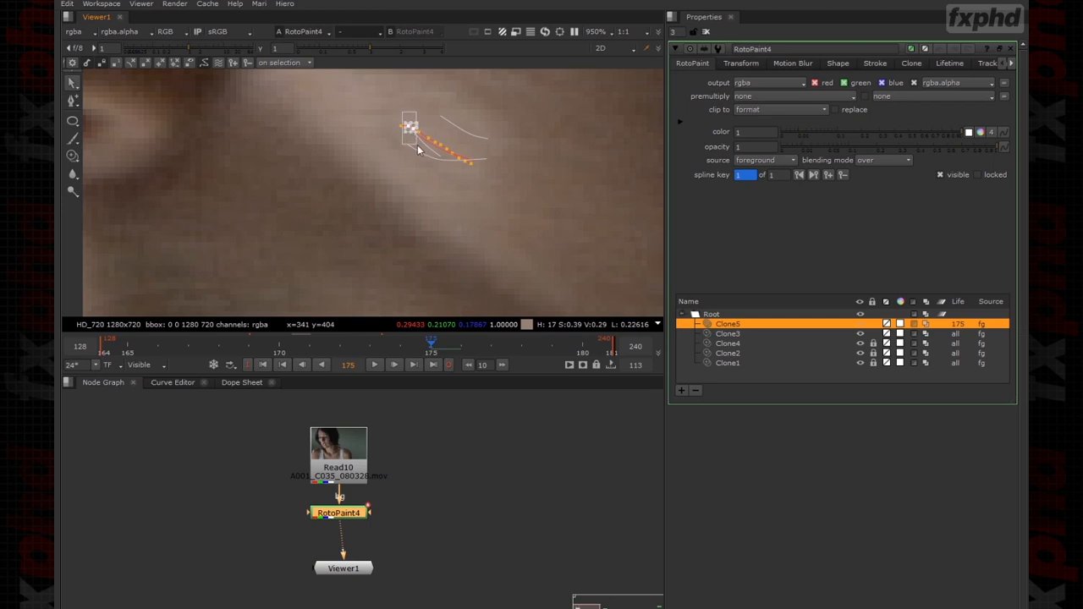
left_click_drag(429, 149, 460, 179)
key("Delete")
left_click_drag(960, 149, 871, 153)
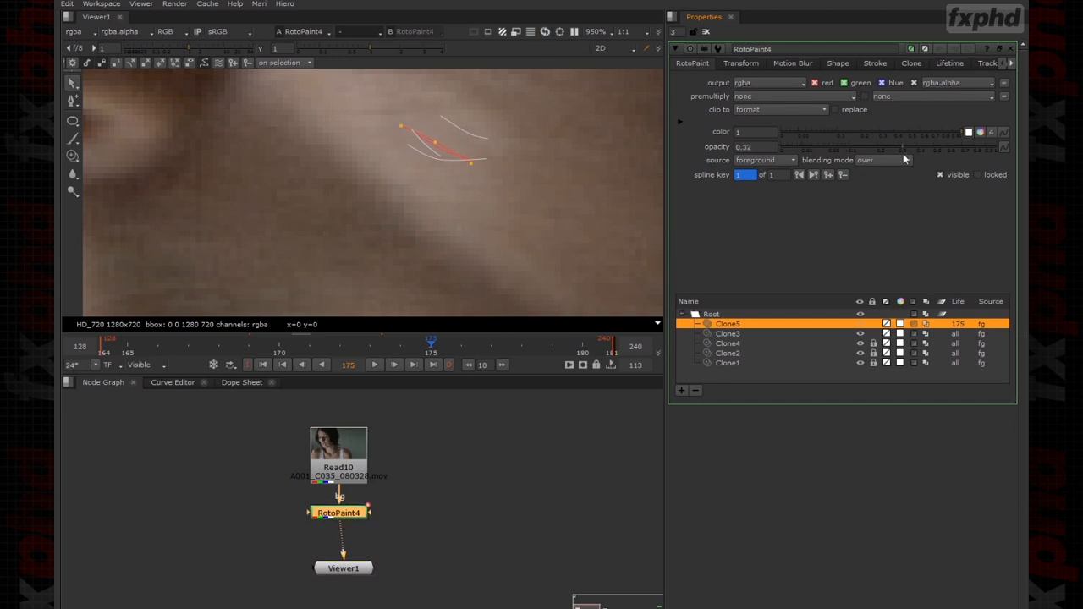
Set the Clone5 stroke's brush size to 28 and shift its clone source offset with the transform handle beside the cheek mark.
left_click(876, 64)
mouse_move(889, 98)
left_mouse_down()
mouse_move(938, 98)
mouse_move(854, 100)
left_mouse_up()
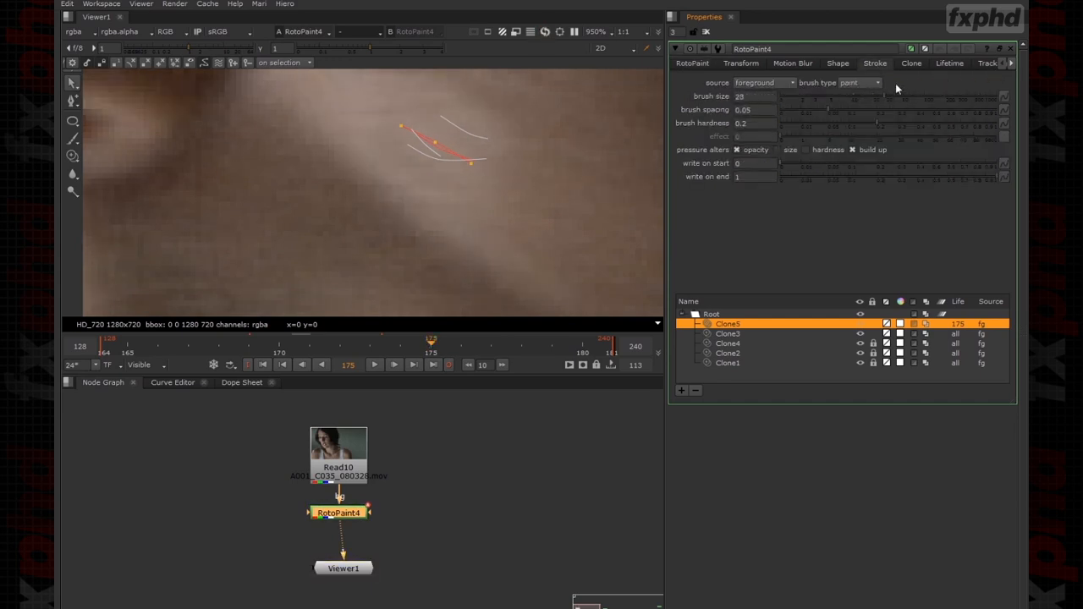
left_click(909, 64)
scroll(609, 122, "down", 10)
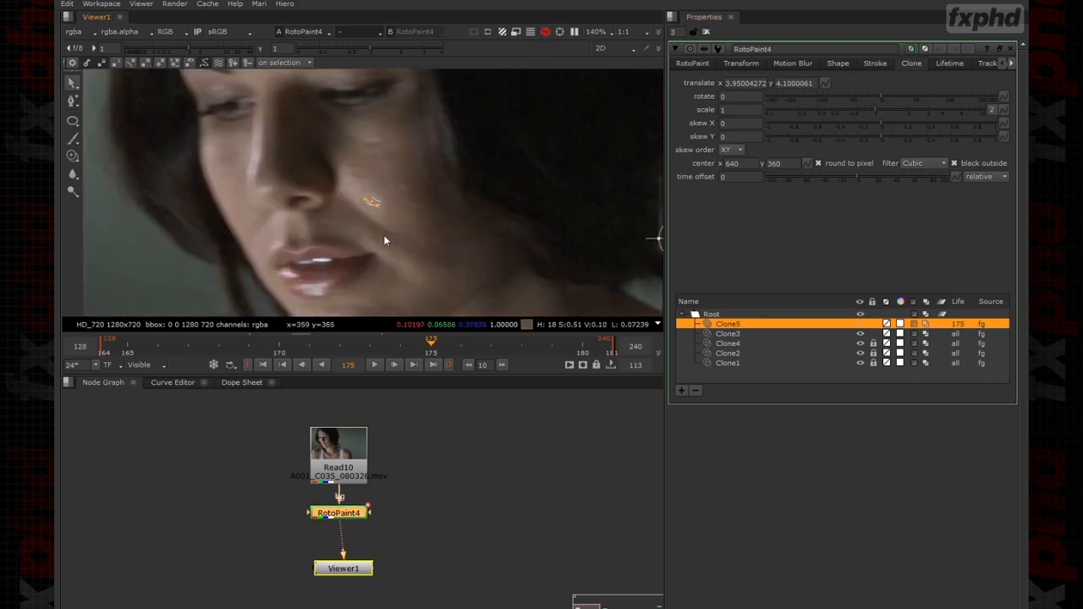
scroll(525, 240, "up", 10)
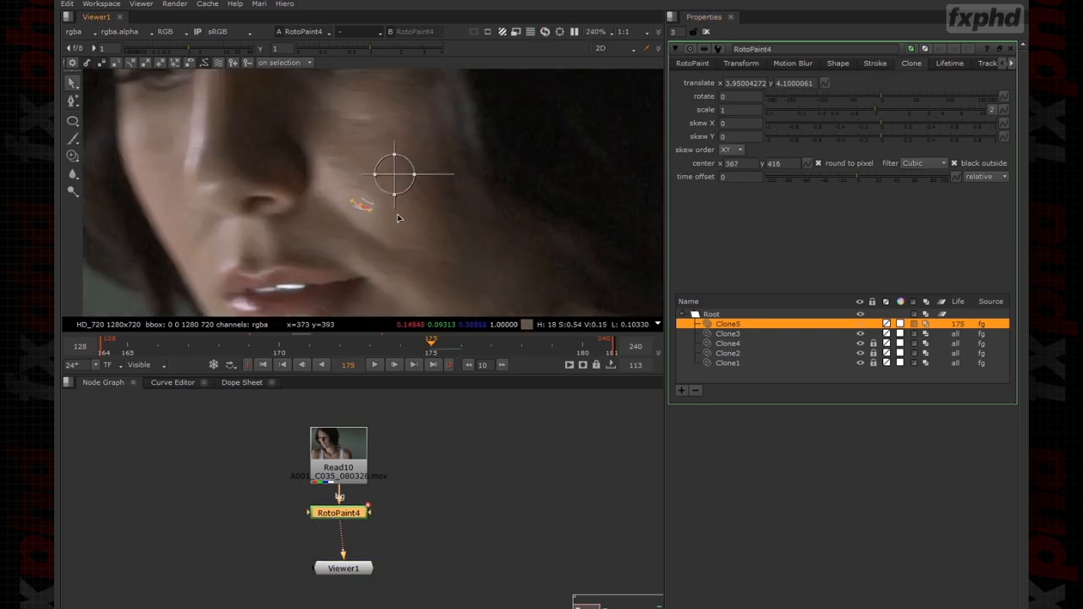
mouse_move(442, 157)
left_mouse_down()
mouse_move(421, 170)
mouse_move(449, 153)
mouse_move(424, 170)
mouse_move(431, 164)
left_mouse_up()
left_click(700, 64)
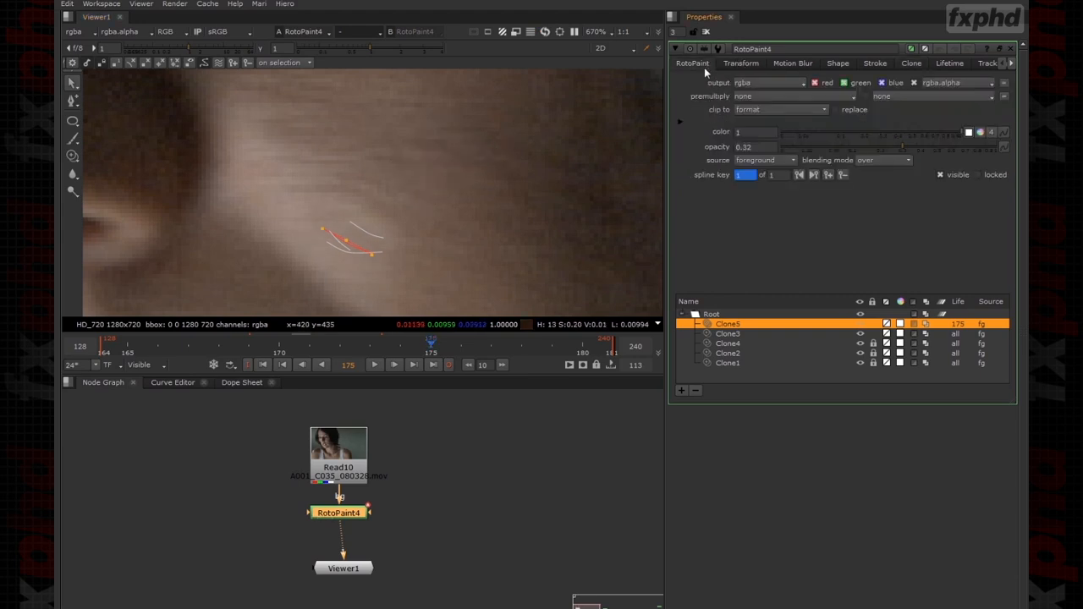
Lower the Clone5 stroke's opacity to 0.295 and select all of its points.
left_click_drag(895, 151, 756, 159)
middle_click_drag(415, 196, 551, 150)
left_click_drag(374, 125, 587, 254)
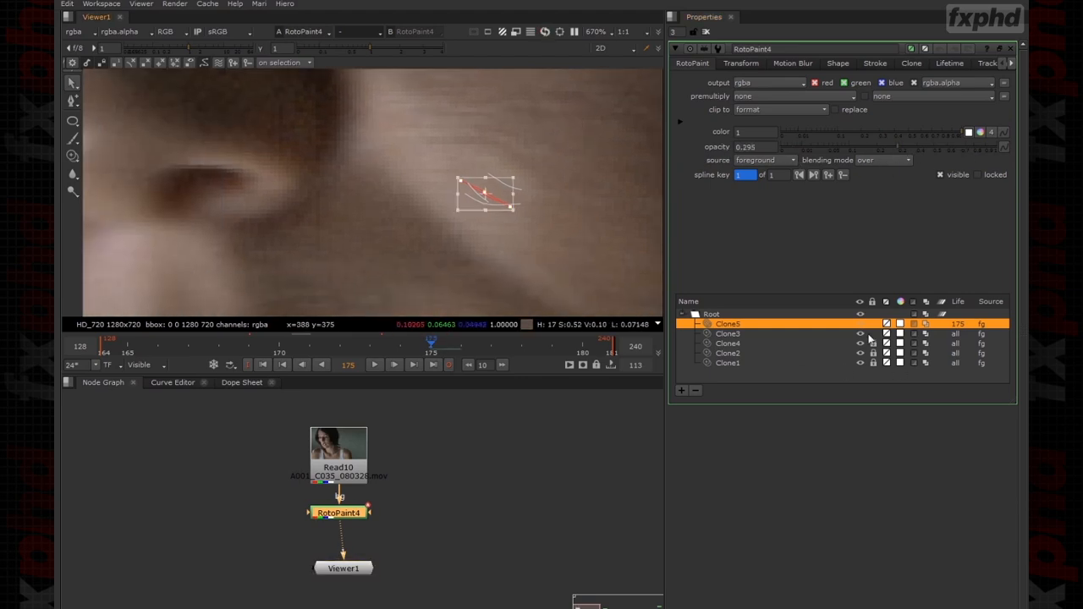
Lock the Clone3 stroke and extend the Clone5 stroke's lifetime to all frames.
left_click(869, 335)
left_click(977, 174)
left_click(757, 325)
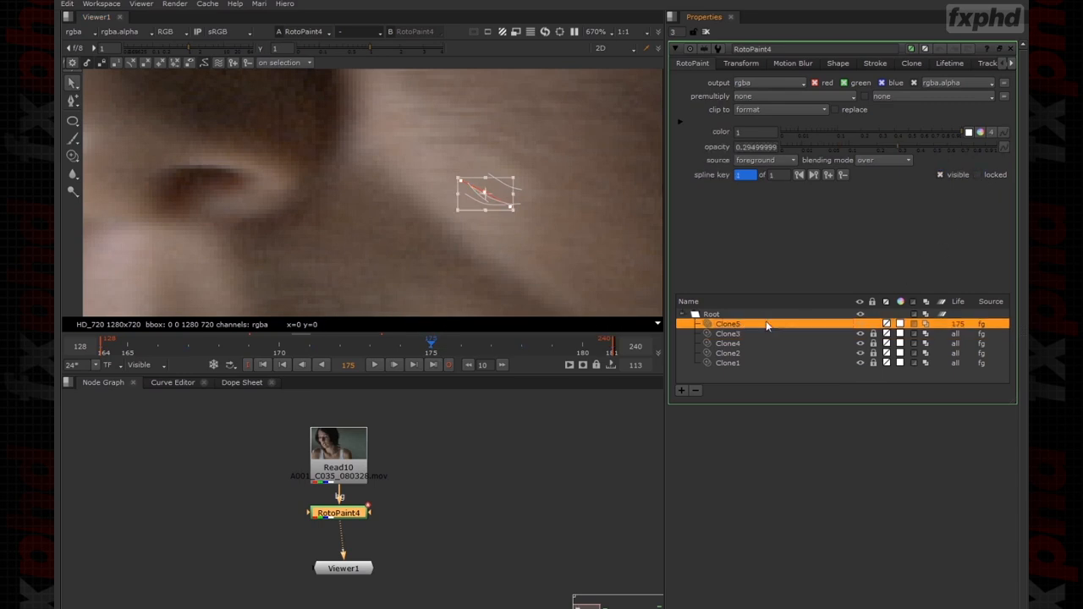
left_click(949, 327)
left_click(963, 319)
Select all points of the Clone5 stroke and keyframe it over the cheek mark at frames 172 and 169.
left_click(56, 3)
left_click(73, 67)
left_click(412, 137)
left_click_drag(413, 136, 541, 230)
key("Left")
key("Left")
key("Left")
mouse_move(501, 187)
left_mouse_down()
mouse_move(271, 179)
mouse_move(544, 180)
mouse_move(306, 174)
left_mouse_up()
key("Left")
key("Left")
key("Left")
key("Left")
key("Left")
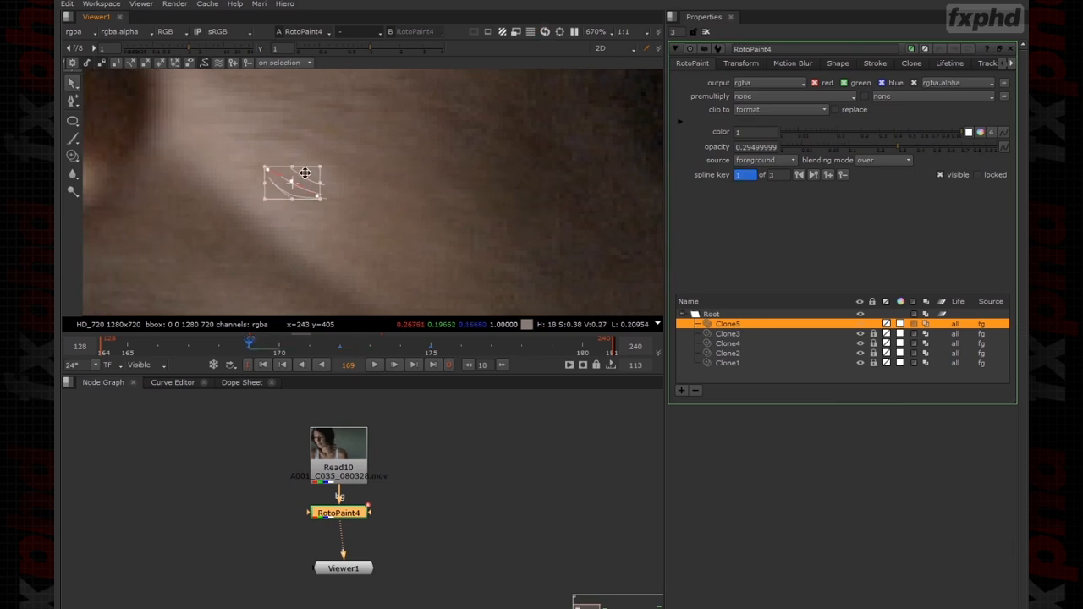
Keyframe the Clone5 stroke over the cheek mark at frames 166 and 164.
key("Left")
middle_click_drag(417, 228, 653, 238)
left_click_drag(540, 186, 331, 181)
key("Left")
key("Left")
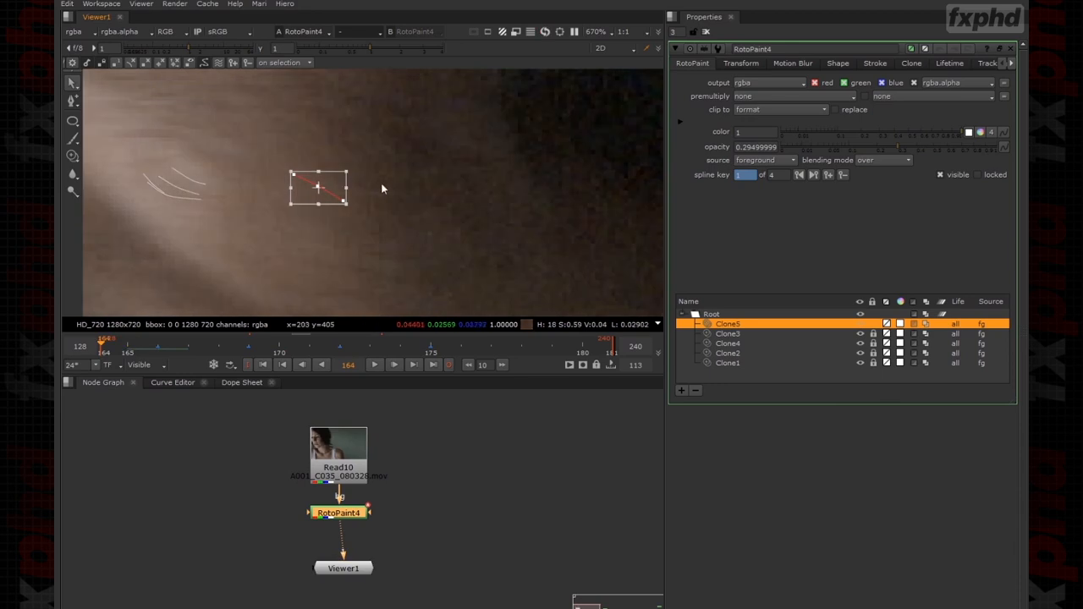
middle_click_drag(374, 186, 604, 198)
left_click_drag(559, 191, 412, 187)
Step forward from frame 164 to examine how the Clone5 stroke follows the cheek mark.
key("Right")
key("Right")
key("Right")
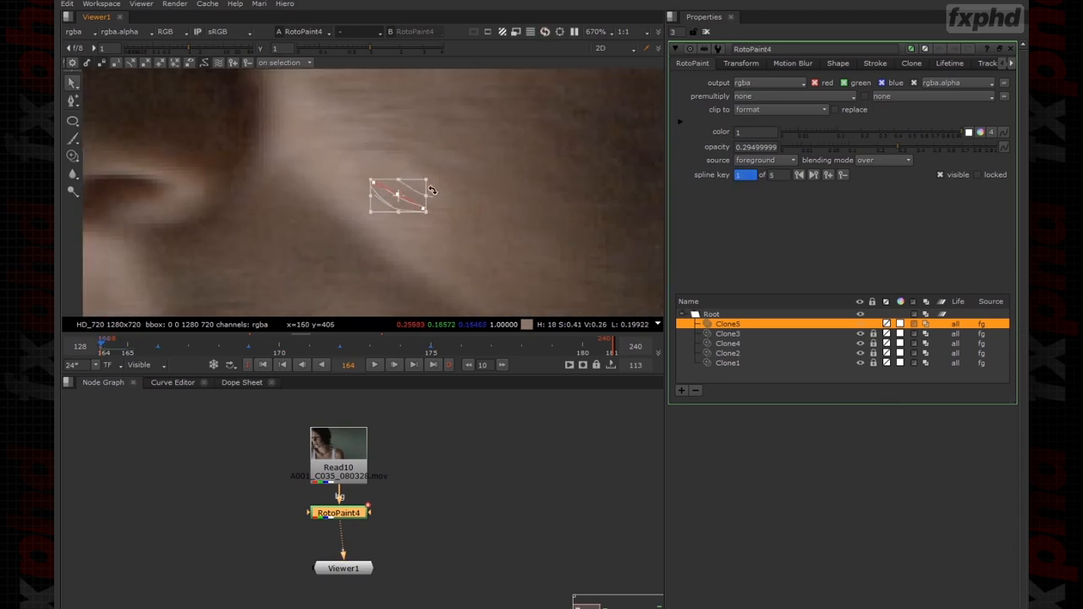
middle_click_drag(412, 187, 579, 192)
key("Right")
key("Right")
key("Right")
middle_click_drag(554, 143, 170, 172)
key("Right")
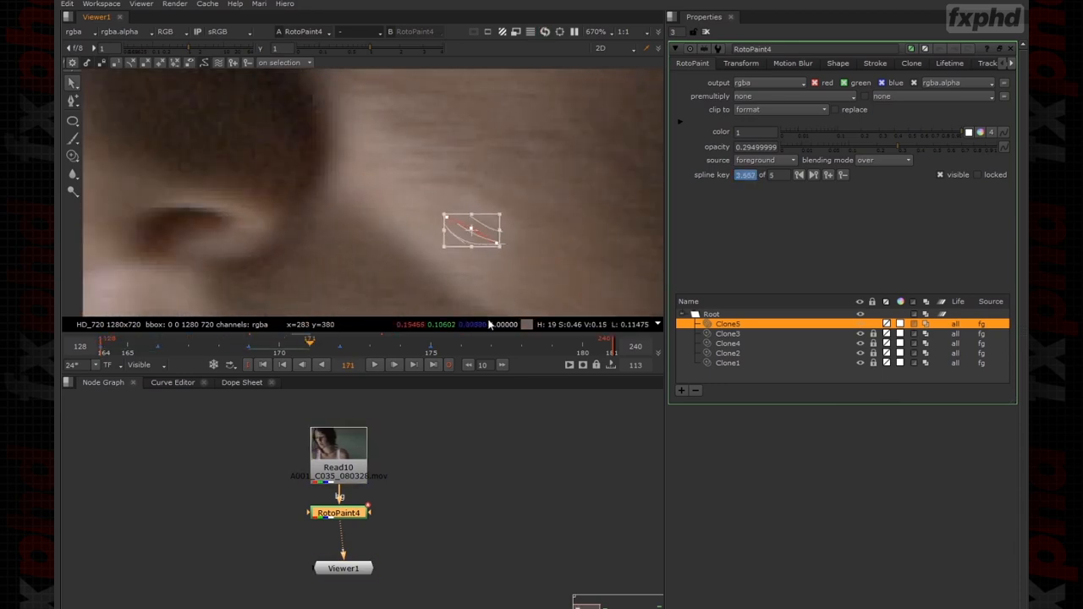
Keyframe the Clone5 stroke back onto the cheek mark at frame 181 and deselect its transform box.
left_click(607, 346)
middle_click_drag(604, 297, 120, 198)
mouse_move(441, 209)
middle_mouse_down()
mouse_move(140, 131)
mouse_move(268, 166)
middle_mouse_up()
scroll(148, 129, "down", 2)
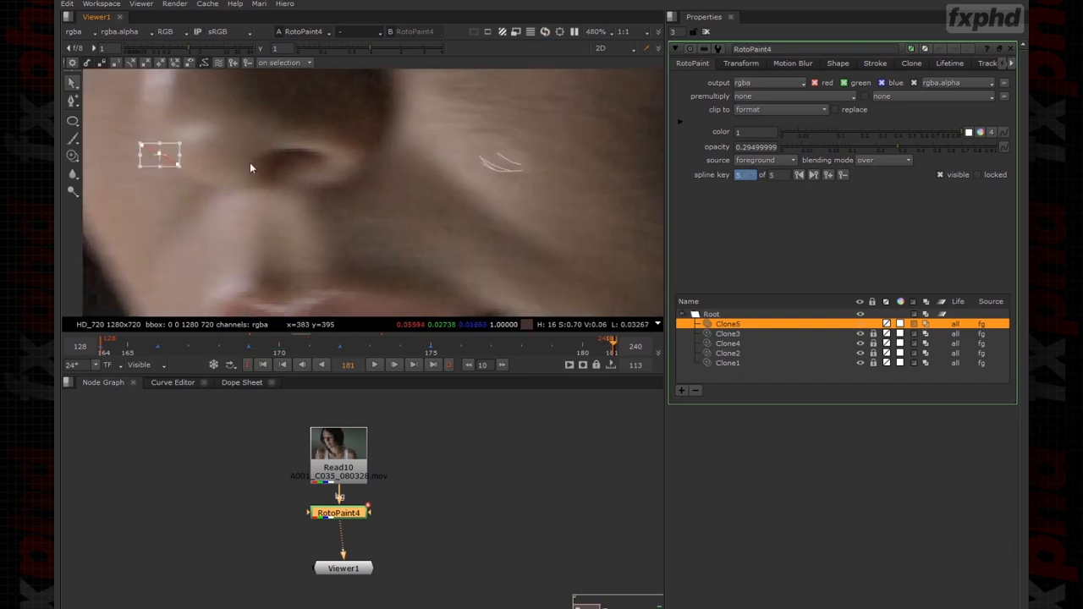
left_click_drag(170, 149, 511, 159)
left_click(559, 147)
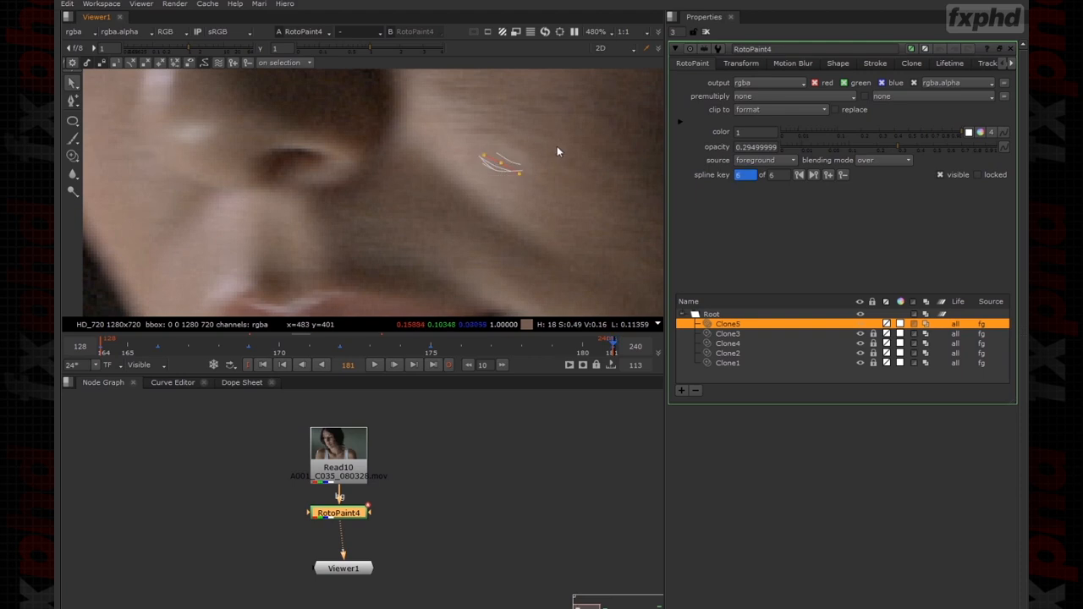
Step back from frame 181 to frame 175 with the overlay hidden to examine the retouched cheek.
key("Left")
key("Left")
key("Left")
key("Left")
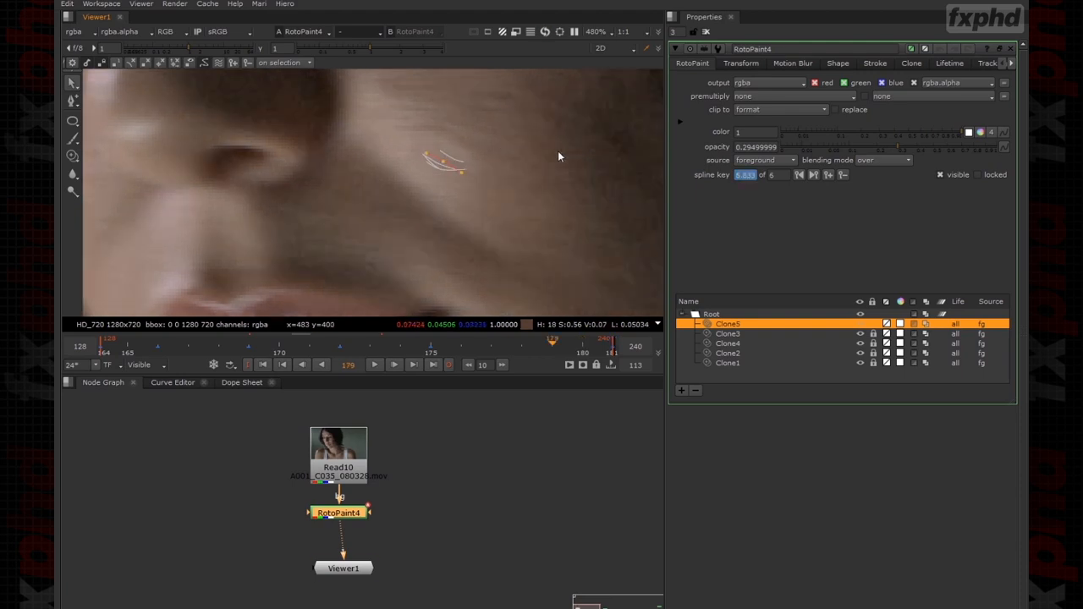
key("Left")
key("Left")
key("Left")
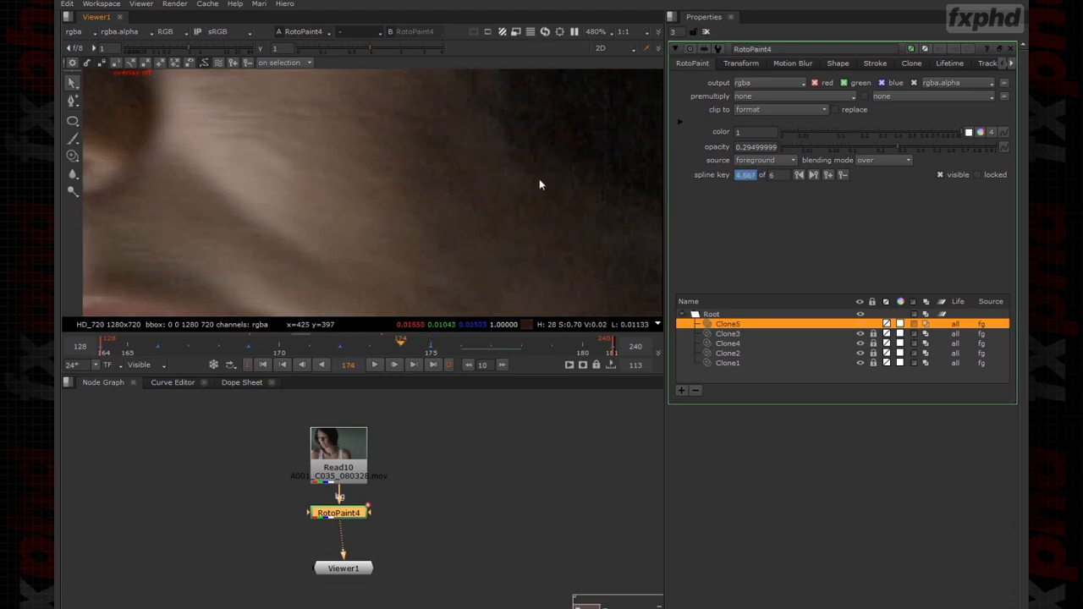
key("Right")
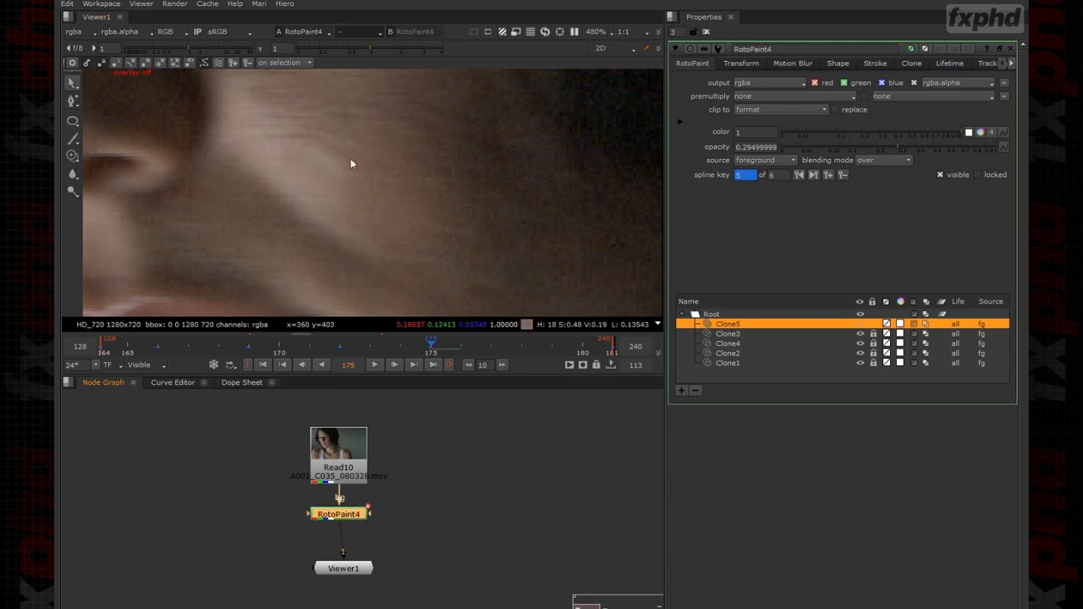
Paint a short clone stroke across the remaining cheek mark at frame 175, sampling the skin beside it.
left_click(72, 156)
right_click(403, 175)
left_click(404, 174)
left_click_drag(435, 186, 314, 163, "ctrl")
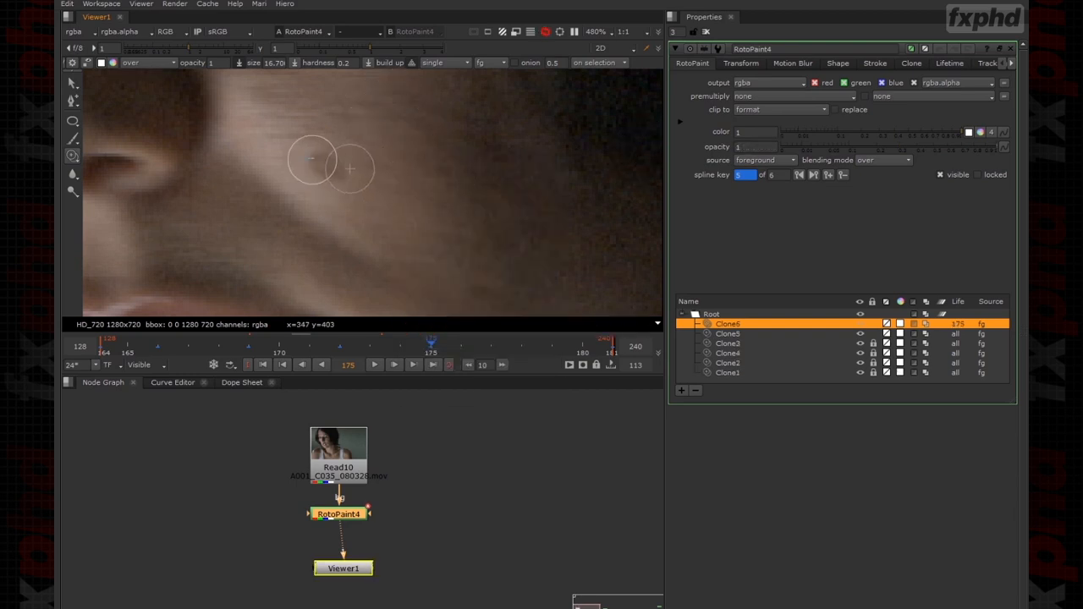
Thin the Clone6 stroke to three points and lower its opacity to 0.0055.
left_click(72, 82)
scroll(277, 152, "up", 3)
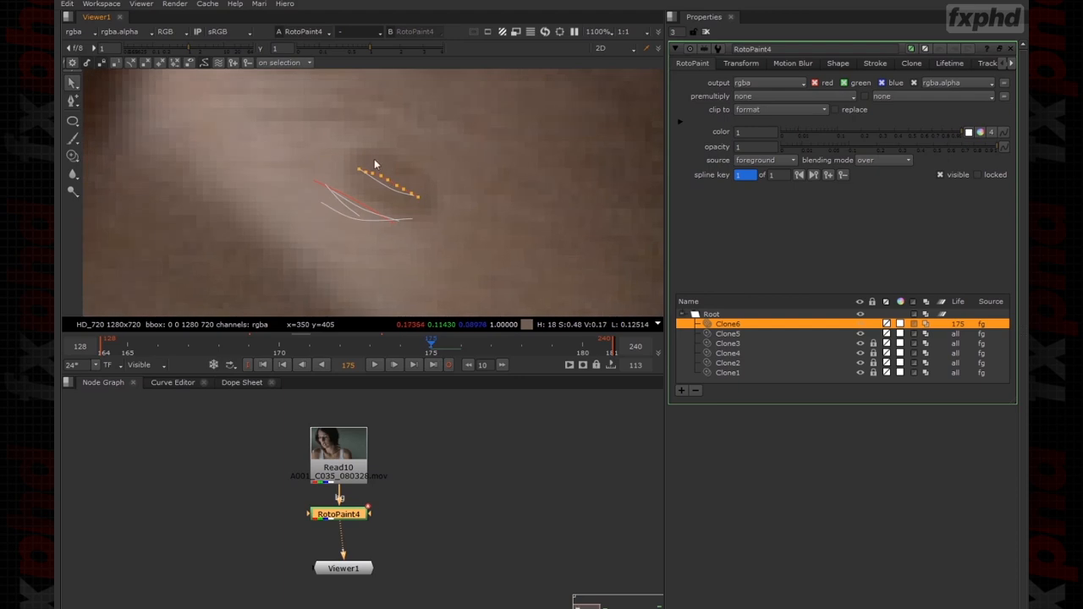
left_click_drag(365, 171, 387, 193)
key("Delete")
key("Delete")
left_click_drag(960, 152, 768, 159)
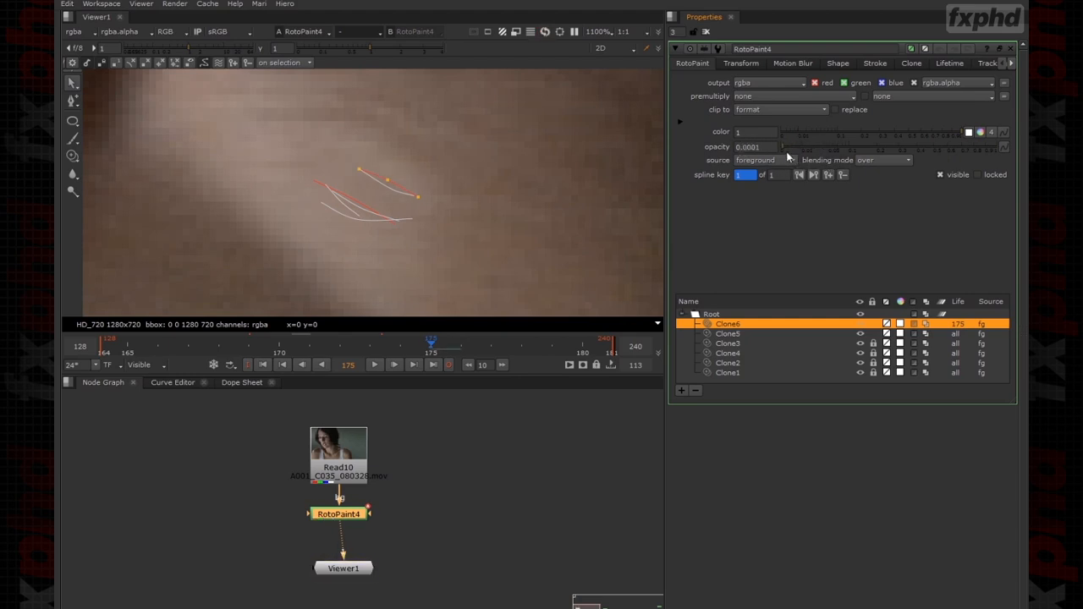
Lock the Clone5 stroke and extend the Clone6 stroke's lifetime to all frames.
left_click(882, 334)
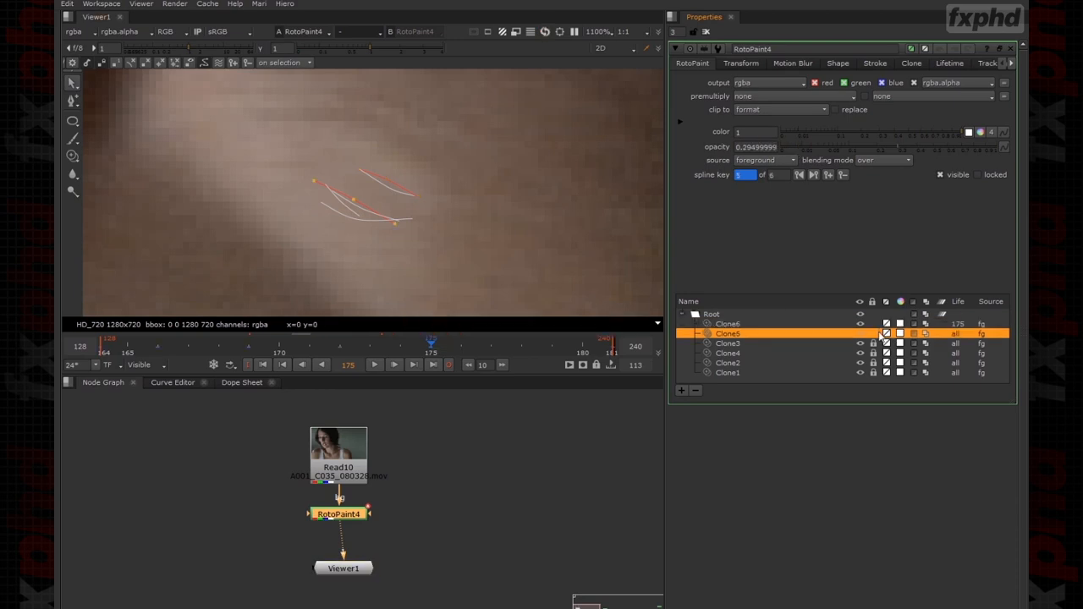
left_click(873, 334)
left_click(956, 326)
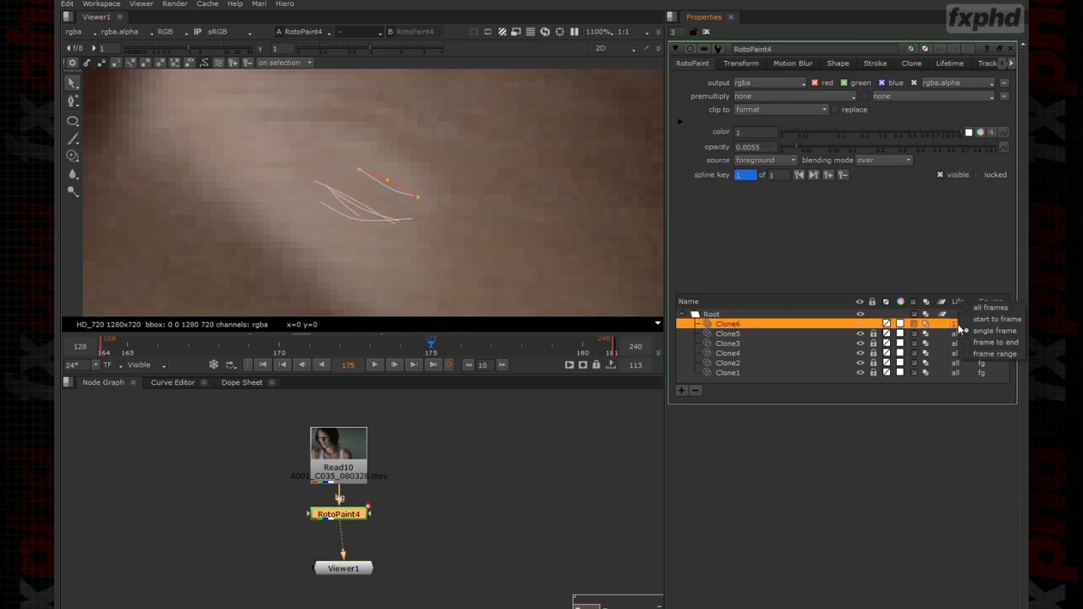
left_click(976, 308)
Select all points of the Clone6 stroke and keyframe it beside the other strokes at frame 172.
left_click_drag(492, 114, 340, 228)
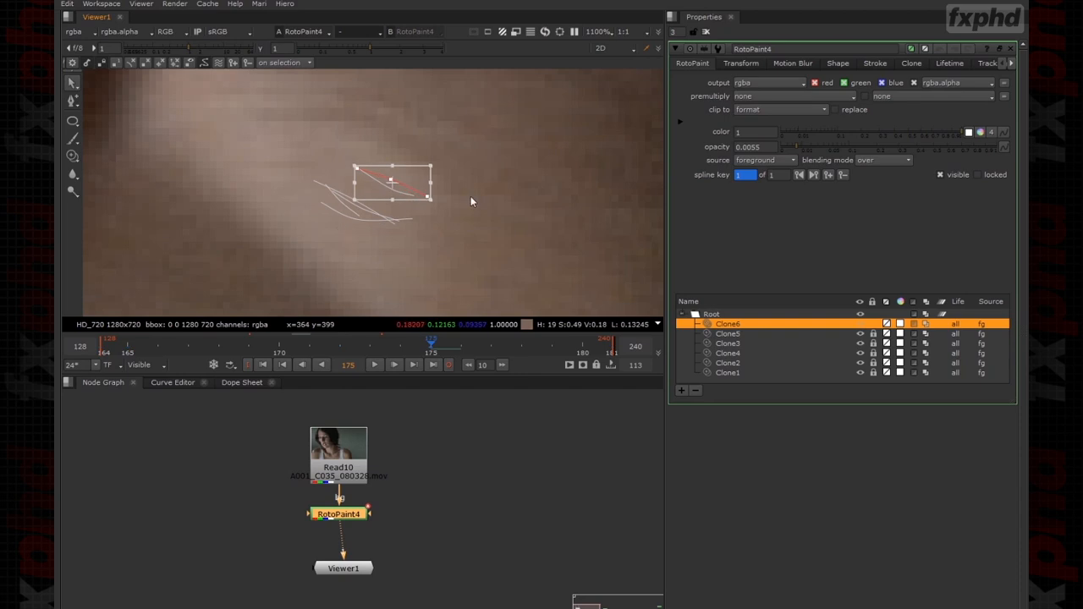
key("Left")
key("Left")
key("Left")
scroll(459, 242, "down", 2)
middle_click_drag(460, 242, 588, 243)
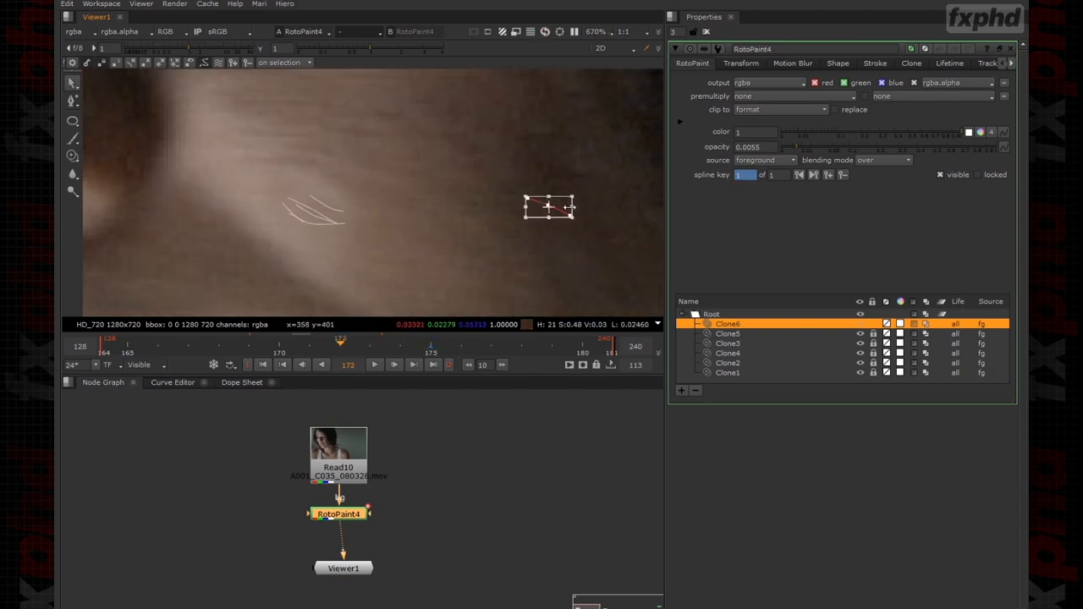
left_click_drag(561, 204, 345, 199)
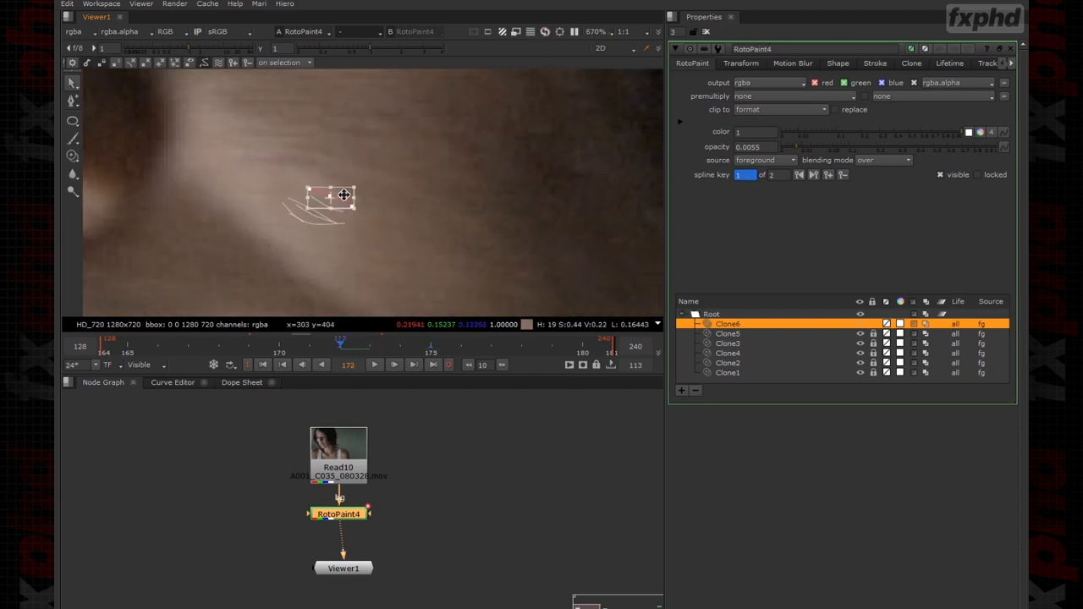
Keyframe the Clone6 stroke over the cheek mark at frame 168.
key("Left")
key("Left")
key("Left")
key("Left")
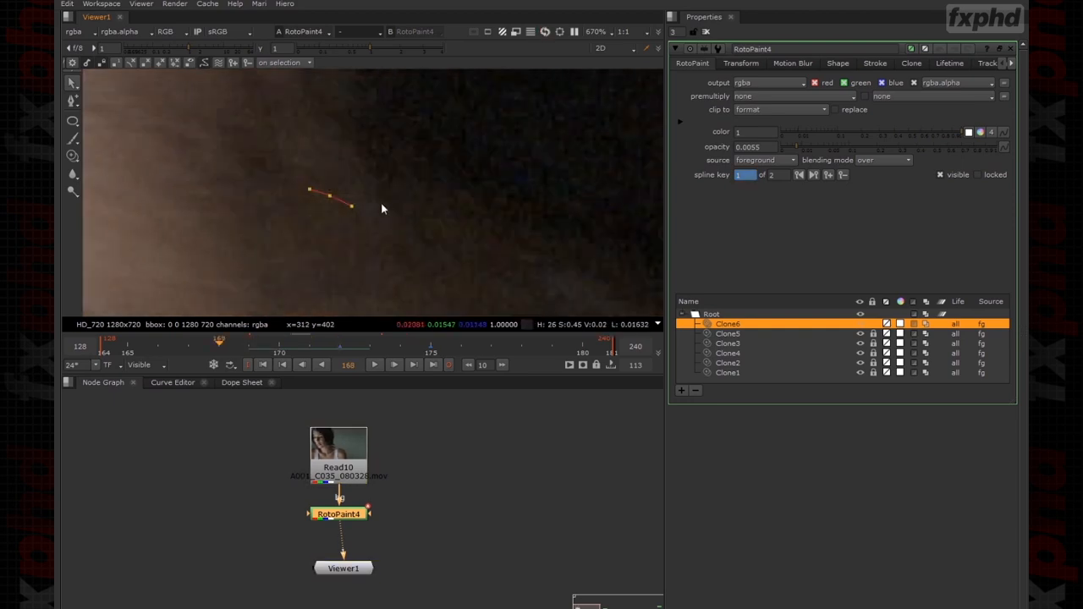
left_click_drag(598, 110, 440, 200)
middle_click_drag(482, 168, 578, 226)
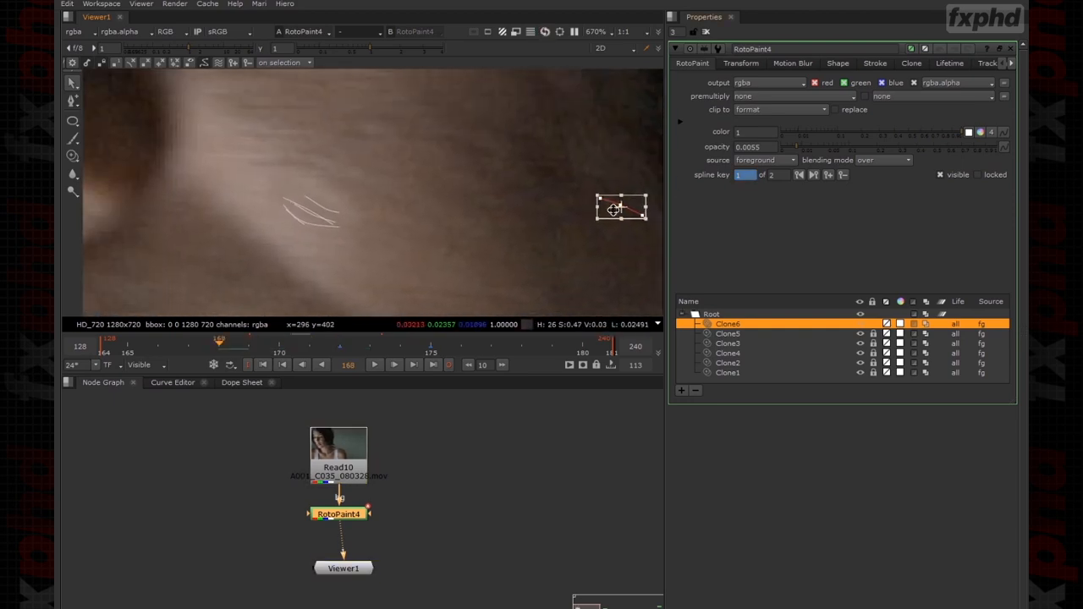
mouse_move(627, 204)
left_mouse_down()
mouse_move(364, 182)
mouse_move(332, 195)
left_mouse_up()
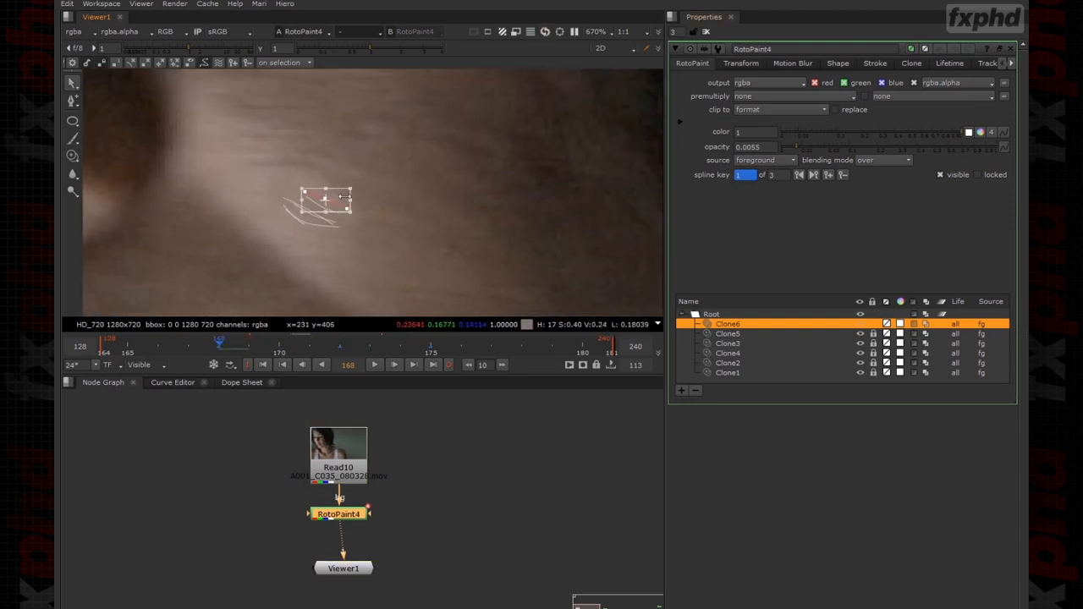
Keyframe the Clone6 stroke over the cheek mark at frame 164.
key("Left")
key("Left")
key("Left")
key("Left")
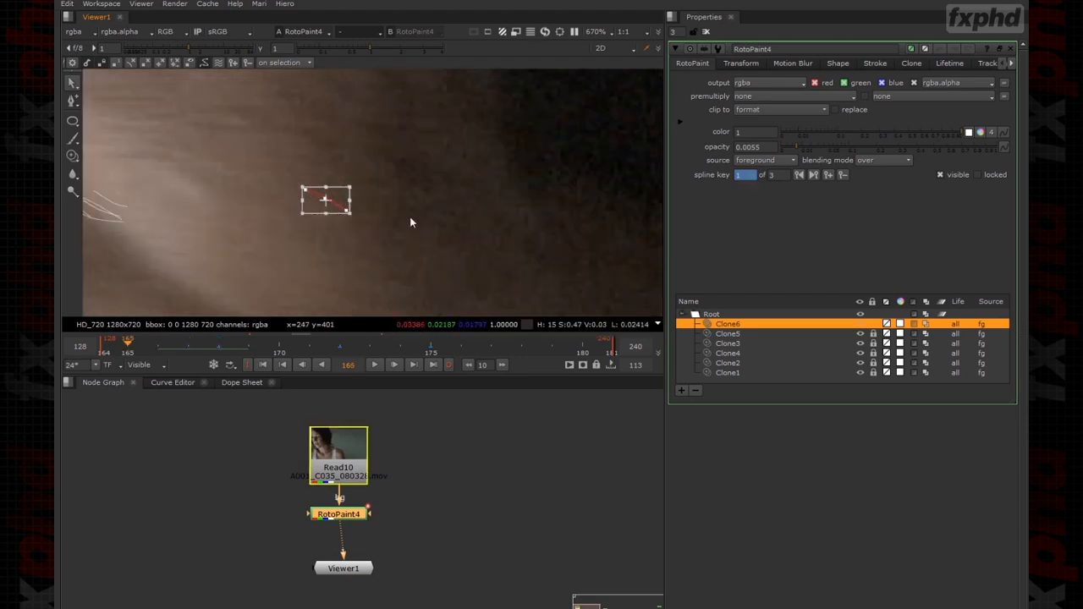
mouse_move(480, 196)
left_mouse_down()
mouse_move(232, 161)
mouse_move(196, 188)
left_mouse_up()
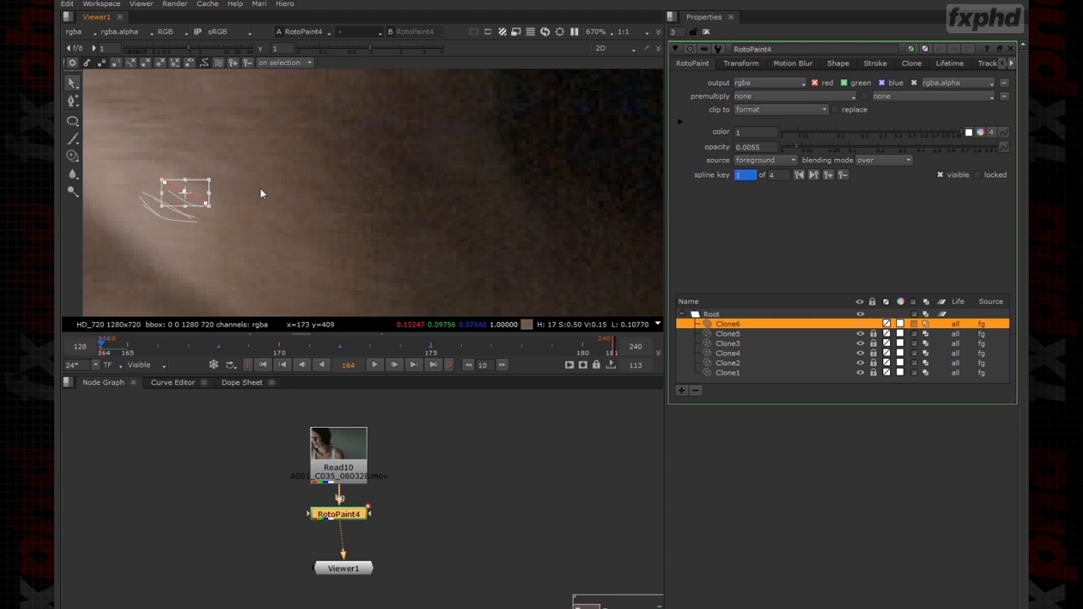
Keyframe the Clone6 stroke back onto the cheek mark at frame 181.
key("Right")
key("Right")
key("Right")
key("Right")
key("Right")
key("Right")
key("Right")
key("Right")
key("Right")
key("Right")
key("Right")
key("Right")
key("Right")
key("Right")
middle_click_drag(502, 271, 201, 259)
scroll(201, 259, "down", 3)
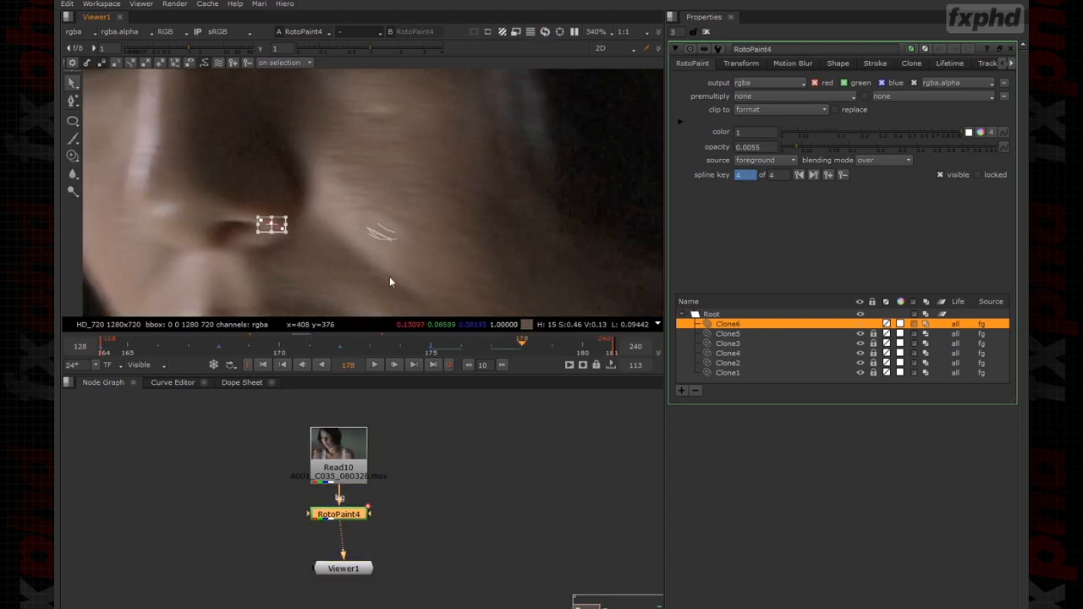
key("Right")
key("Right")
key("Right")
scroll(280, 219, "up", 4)
left_click_drag(281, 219, 560, 222)
middle_click_drag(538, 260, 168, 242)
mouse_move(197, 201)
left_mouse_down()
mouse_move(402, 189)
mouse_move(473, 222)
left_mouse_up()
Toggle the RotoPaint4 node off and on at frame 178 to compare the face with and without the retouching.
key("Left")
key("Left")
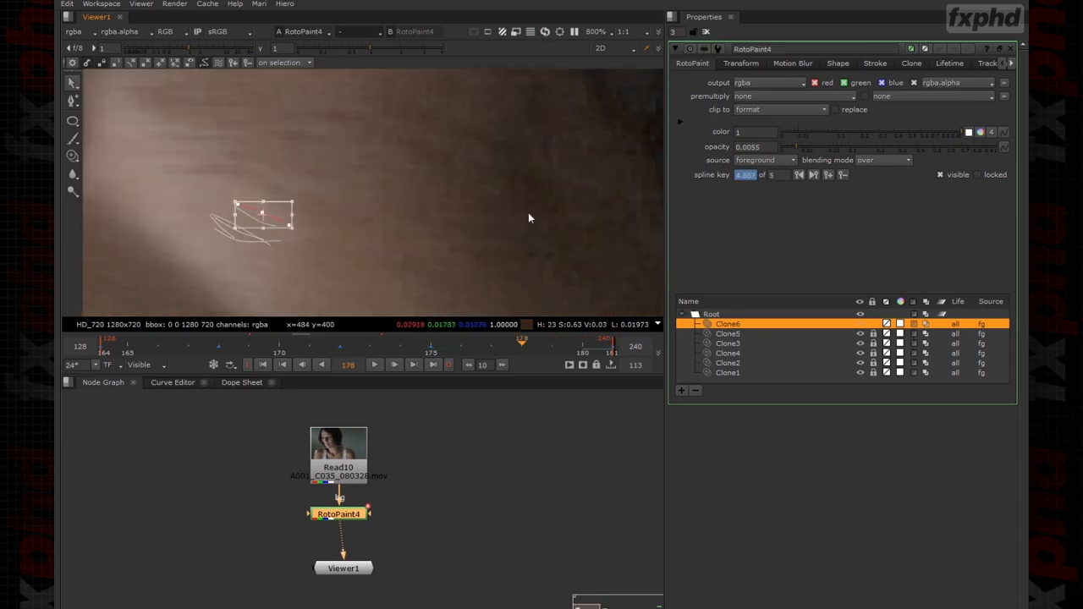
key("Left")
left_click(395, 511)
left_click(349, 515)
key("d")
key("d")
key("d")
key("d")
scroll(264, 202, "down", 2)
scroll(263, 202, "down", 5)
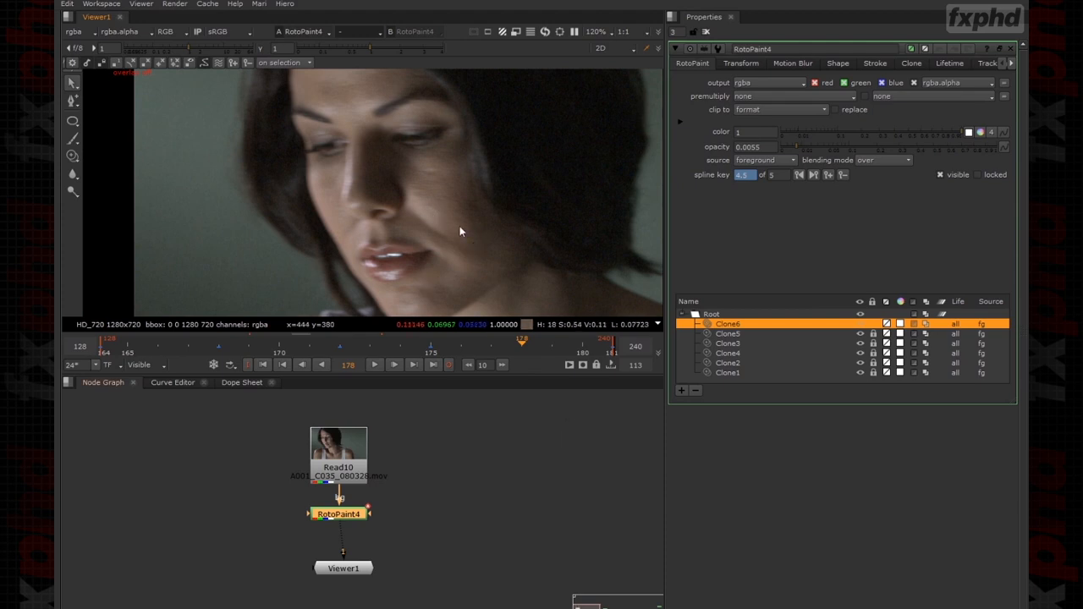
scroll(458, 227, "up", 2)
scroll(458, 226, "down", 2)
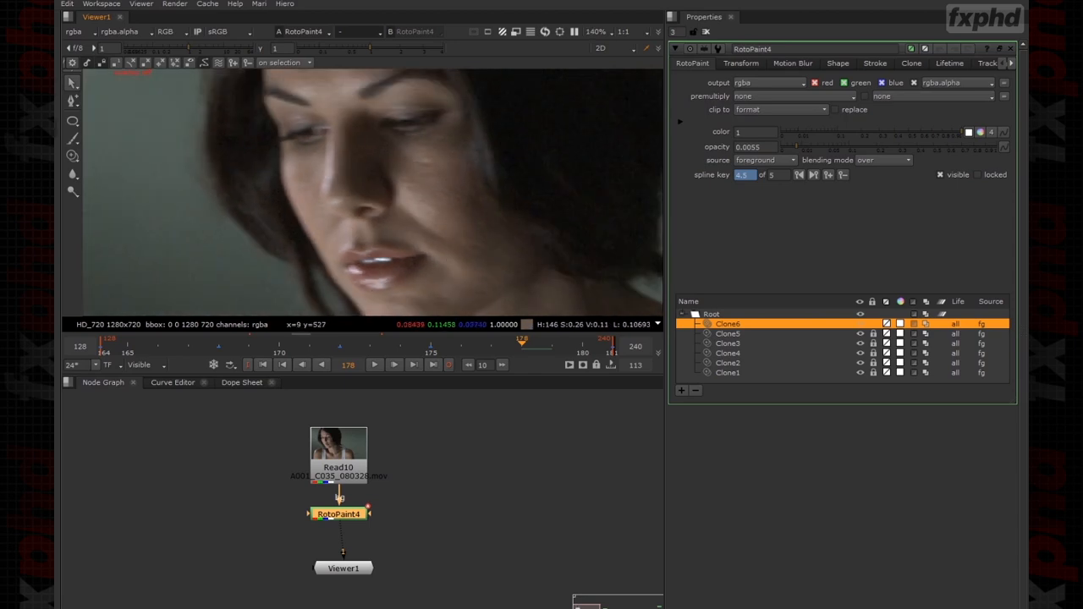
Paint a clone stroke along the cheek crease beside the nose at frame 178, with brush size about 32 and nearby cheek skin as source.
left_click(72, 156)
right_click(423, 213)
key("Escape")
left_click_drag(460, 286, 448, 283, "ctrl")
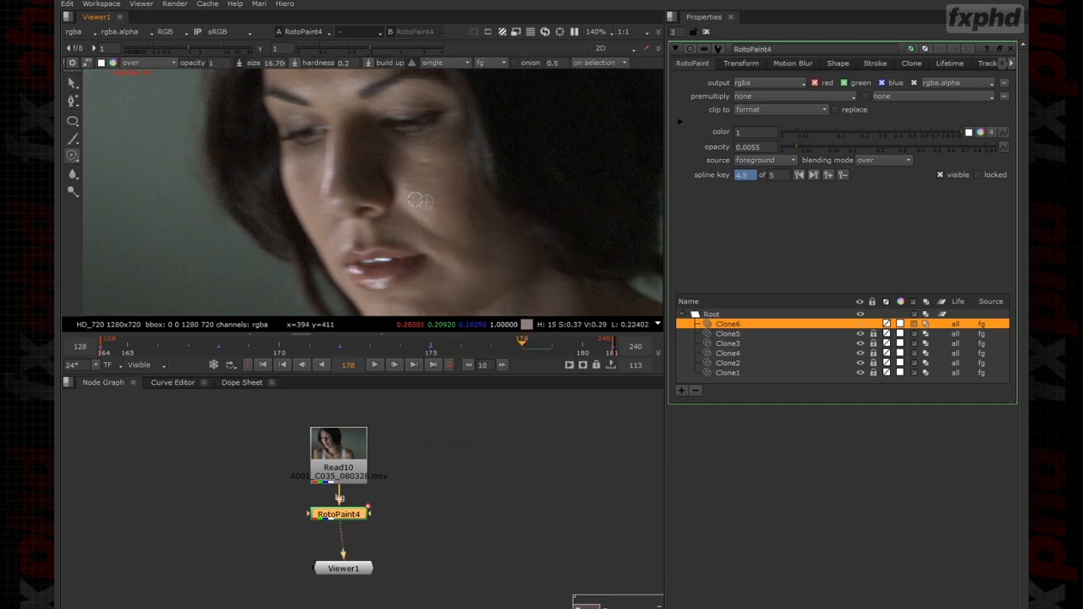
scroll(406, 217, "up", 3)
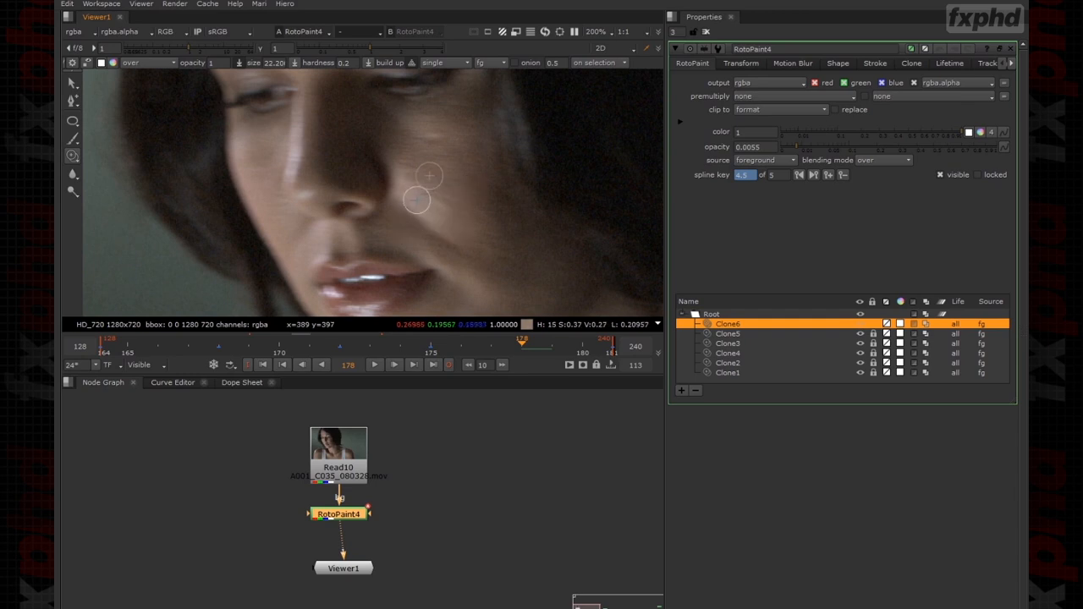
left_click_drag(423, 193, 440, 233)
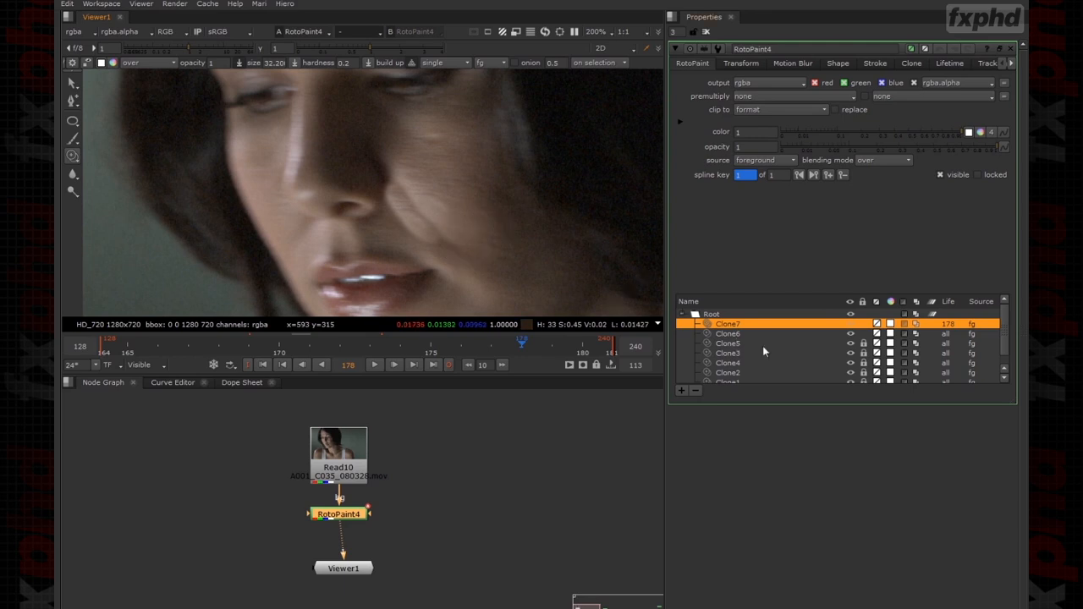
scroll(423, 173, "up", 2)
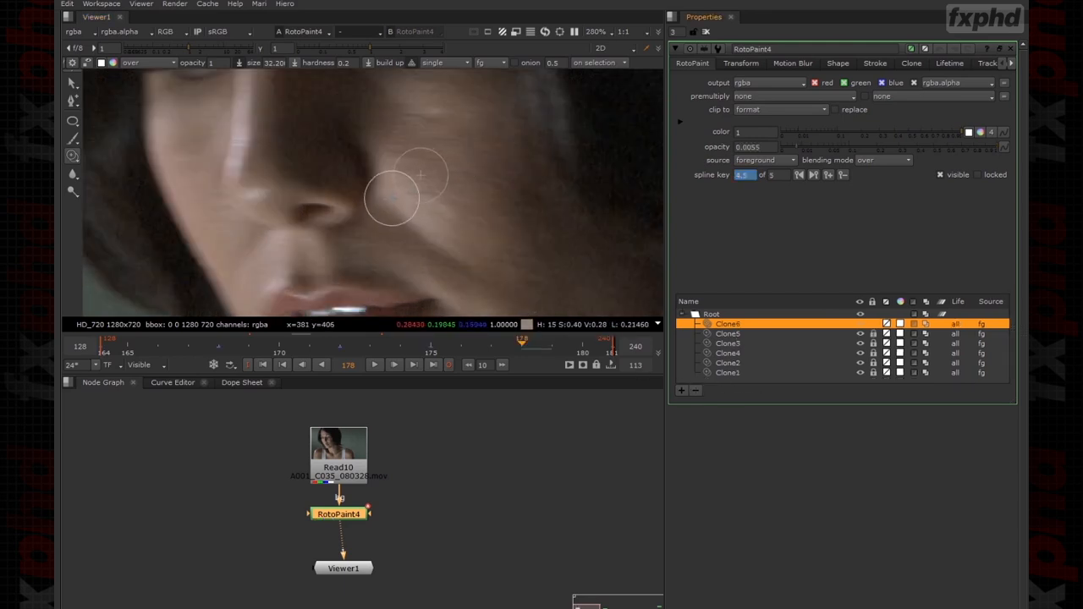
left_click_drag(389, 201, 457, 262)
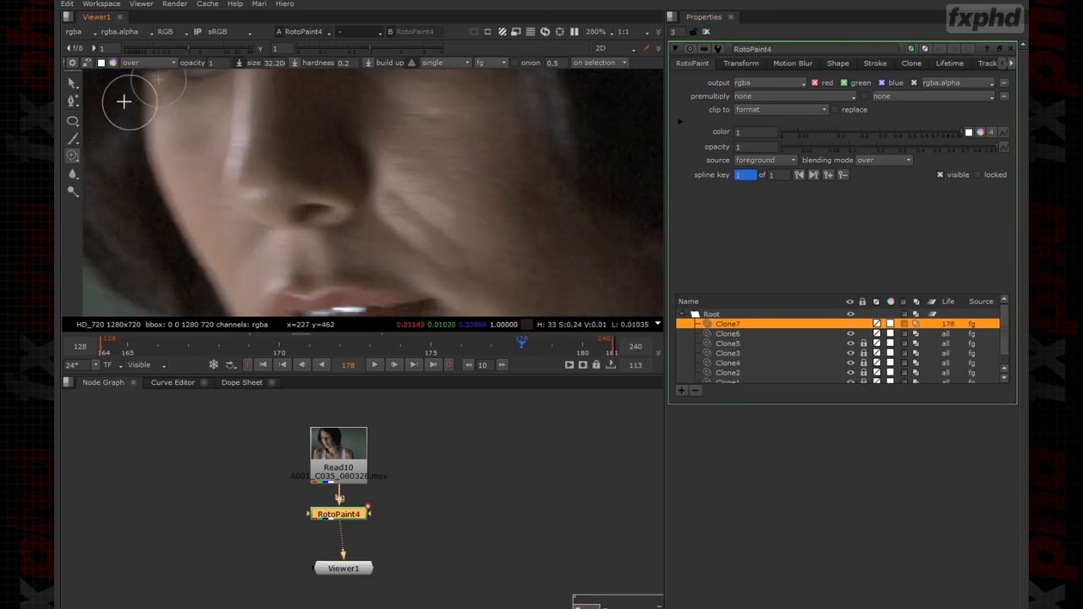
Lock the Clone6 stroke and thin the Clone7 stroke along the crease to three points.
left_click(76, 84)
scroll(405, 236, "up", 3)
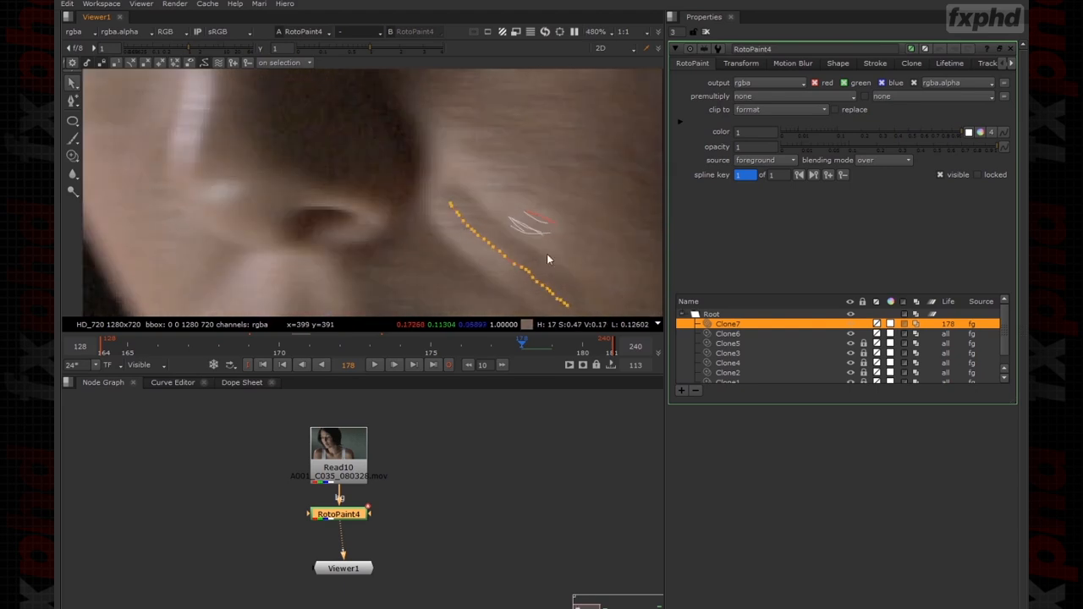
left_click(878, 334)
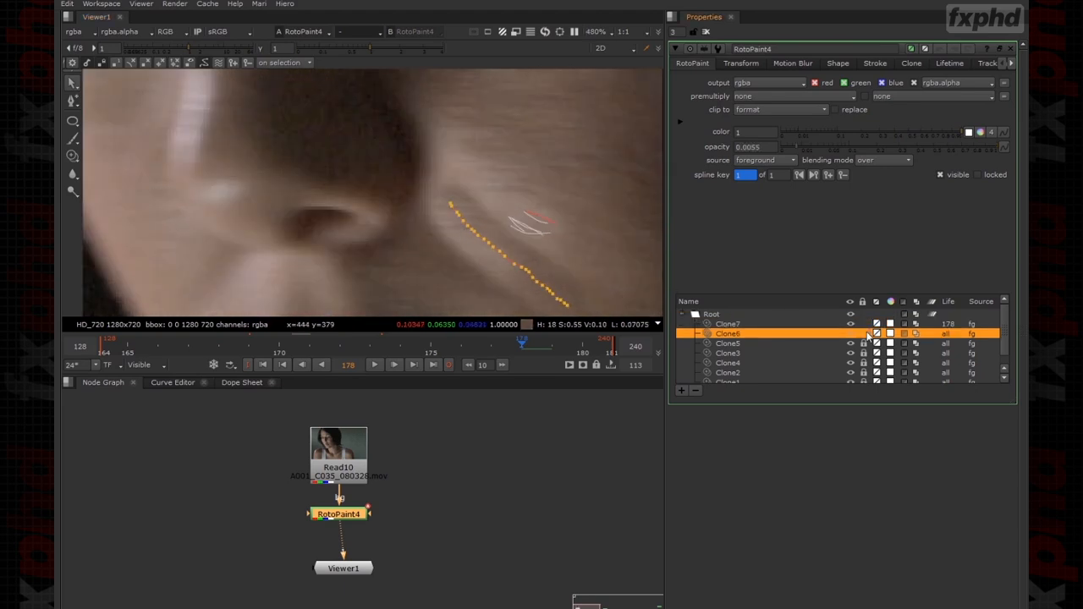
left_click(779, 326)
middle_click_drag(625, 235, 549, 188)
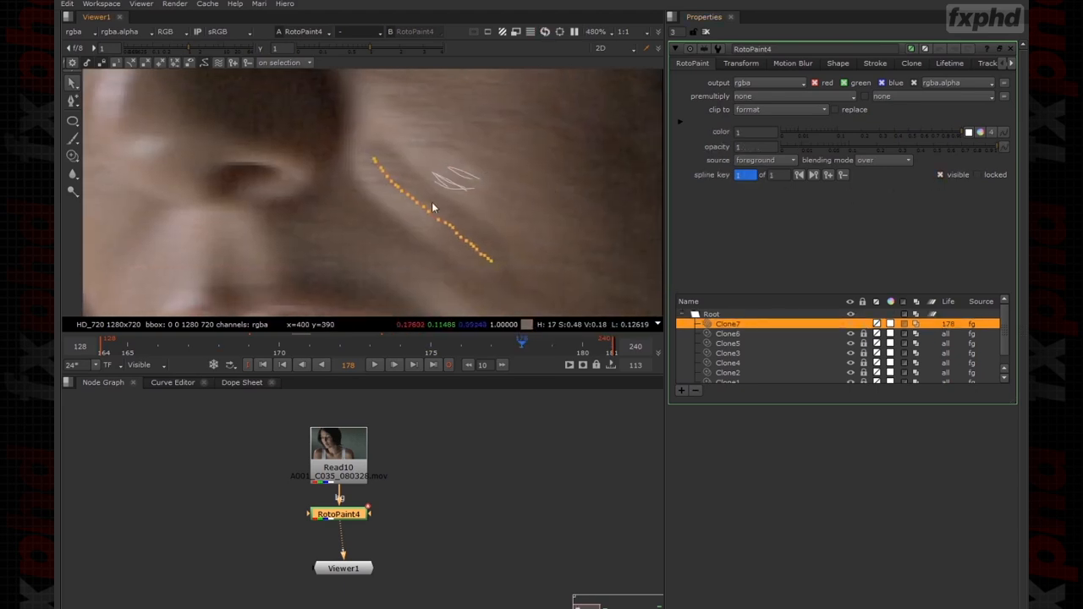
mouse_move(440, 265)
left_mouse_down()
mouse_move(496, 220)
mouse_move(487, 226)
left_mouse_up()
key("Delete")
key("Delete")
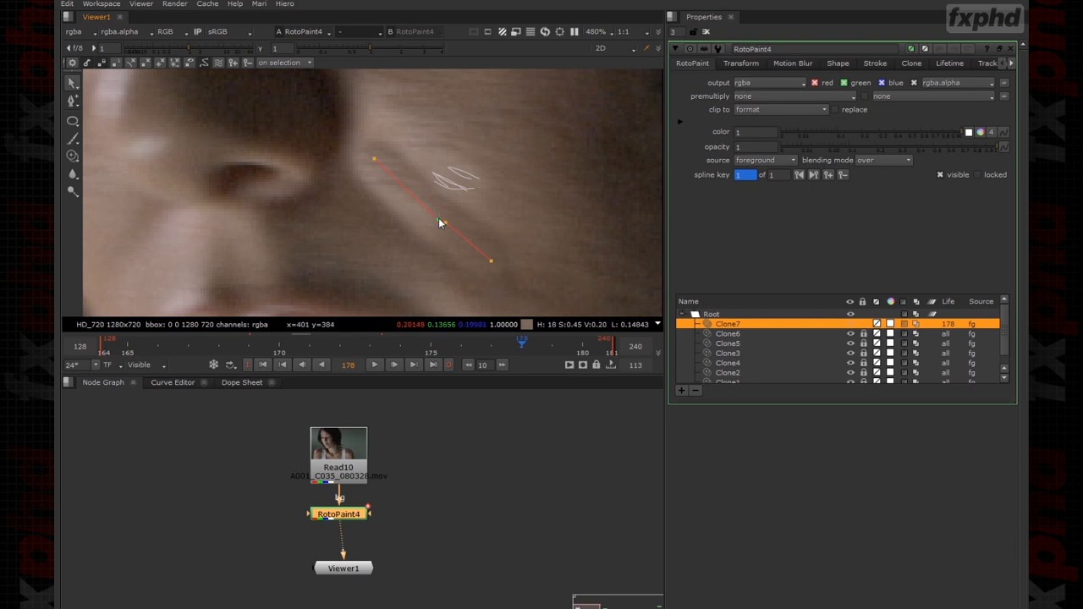
Shift the Clone7 stroke's middle point so it curves along the crease, and set its opacity to 0.058.
left_click_drag(445, 225, 430, 220)
mouse_move(995, 148)
left_mouse_down()
mouse_move(804, 165)
mouse_move(858, 162)
mouse_move(832, 160)
left_mouse_up()
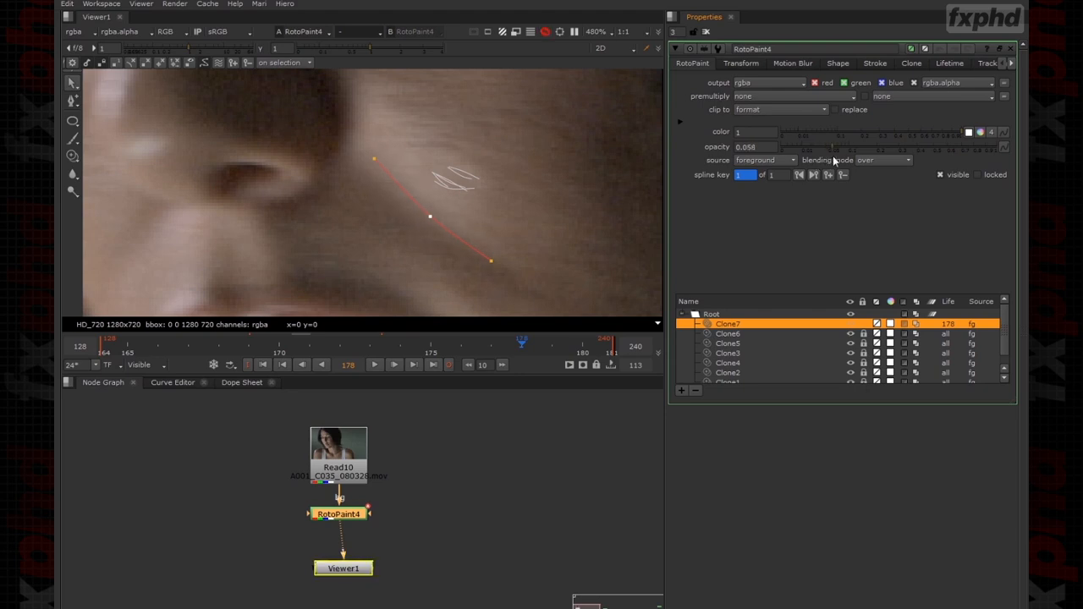
Keyframe the whole Clone7 stroke onto the cheek crease at frame 175 and extend its lifetime to all frames.
left_click_drag(346, 135, 542, 267)
key("f")
mouse_move(234, 176)
middle_mouse_down("alt")
mouse_move(440, 151)
mouse_move(504, 241)
middle_mouse_up("alt")
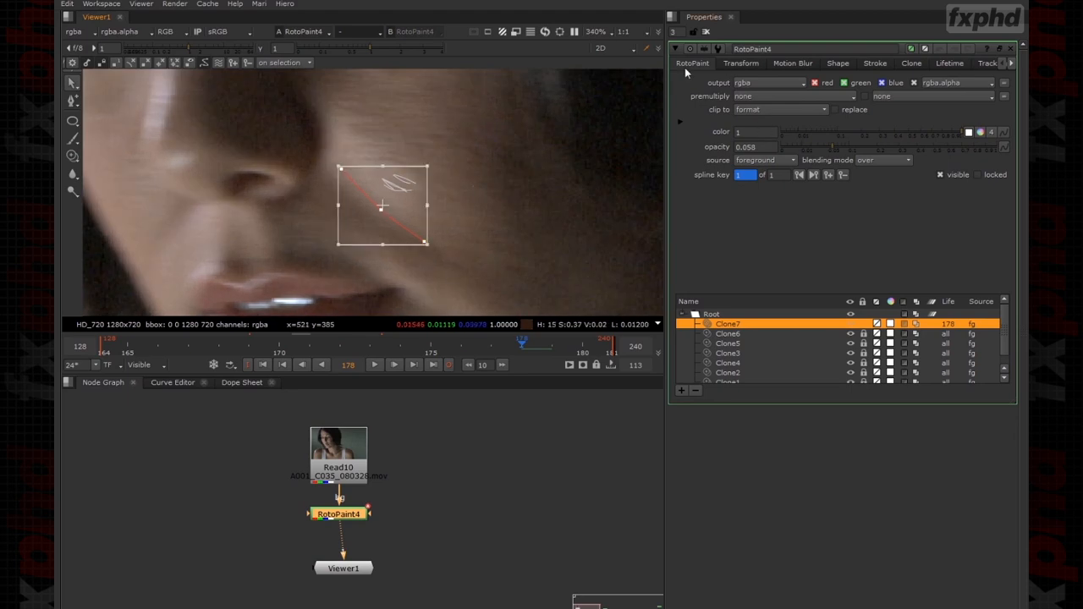
key("Left")
key("Left")
key("Left")
left_click_drag(512, 183, 398, 174)
left_click(948, 324)
left_click(947, 308)
left_click(502, 177)
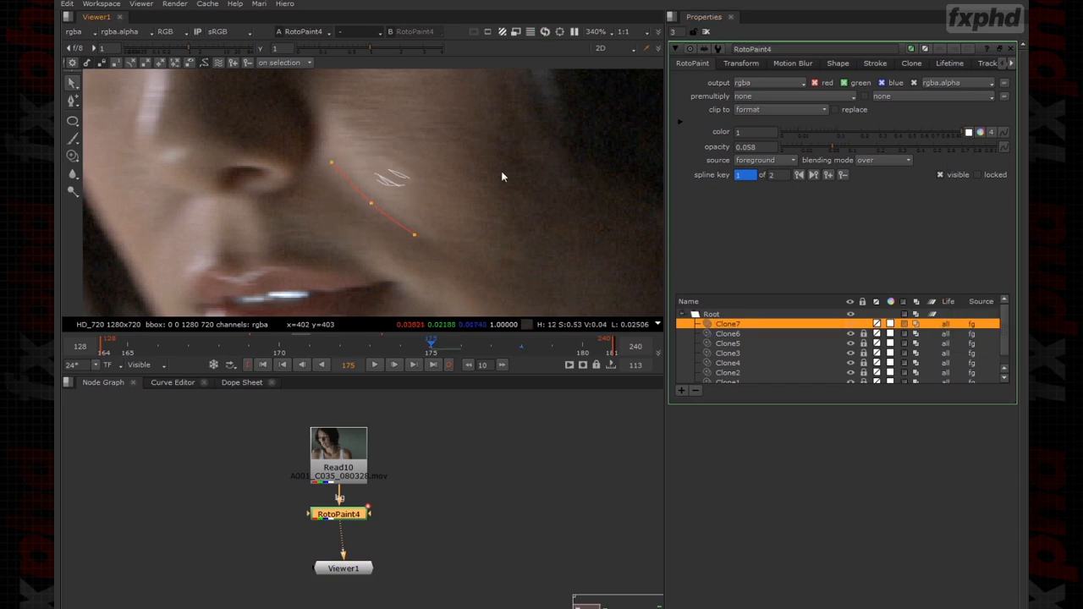
middle_click_drag(501, 177, 560, 175)
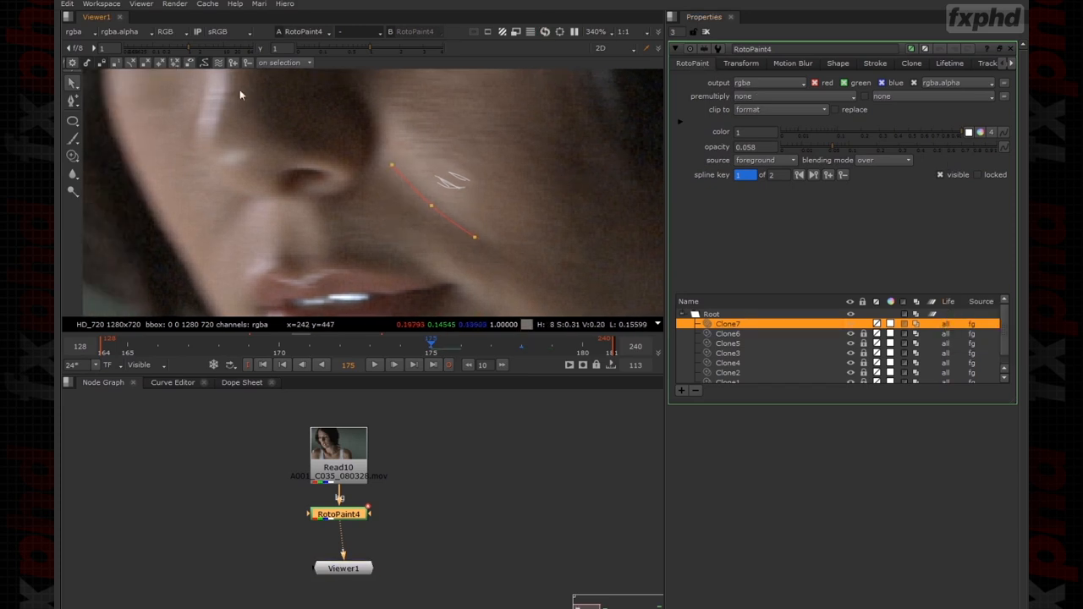
Save the comp.
left_click(56, 5)
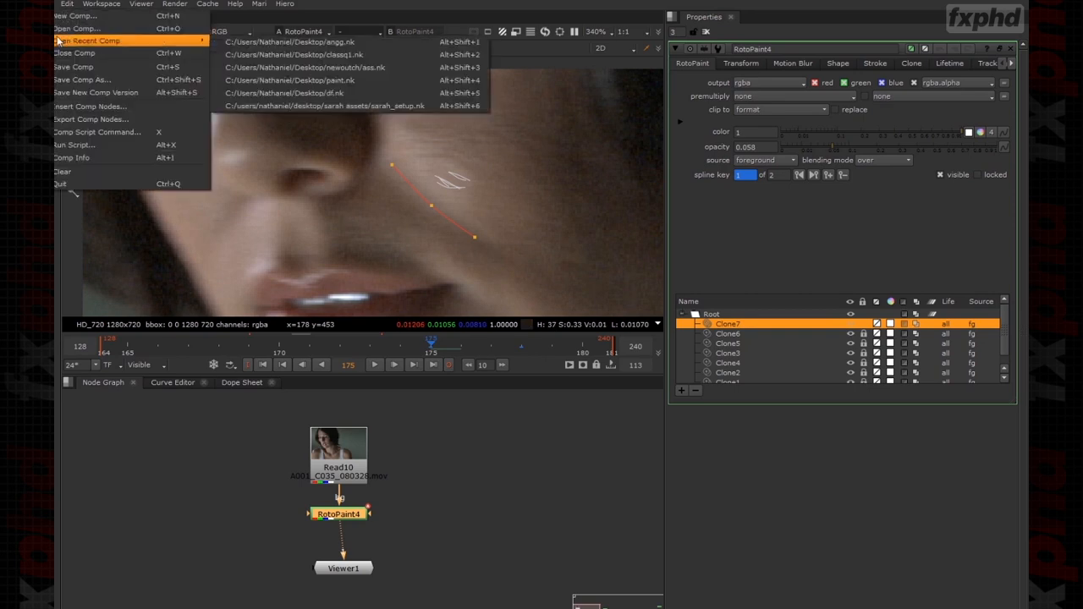
left_click(76, 69)
left_click(515, 189)
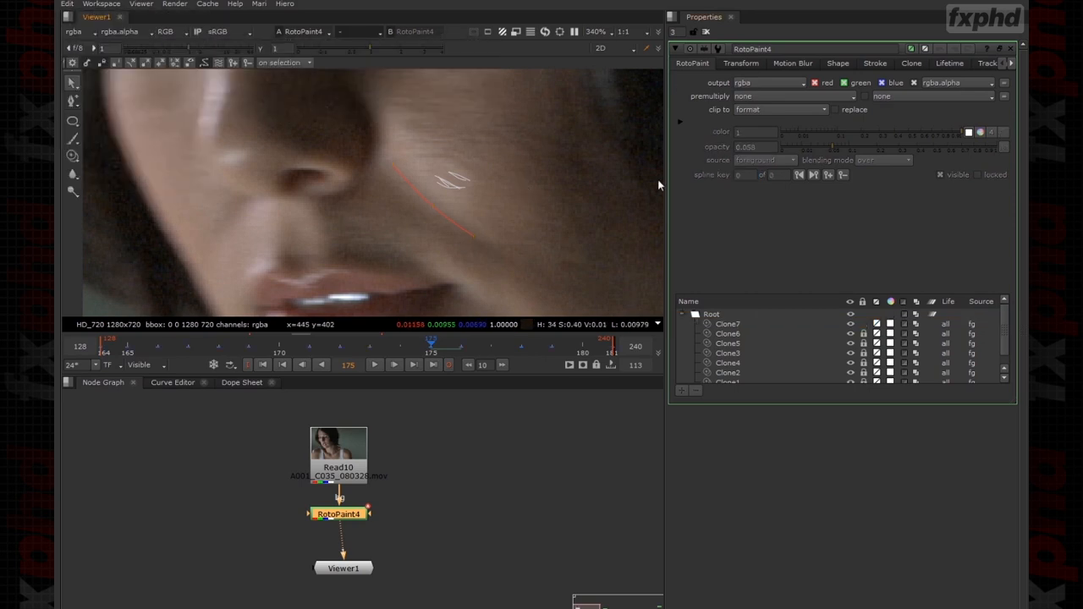
Toggle the Clone7 stroke's visibility at frame 175 with the overlay hidden to compare the crease close up and on the full face.
left_click(778, 324)
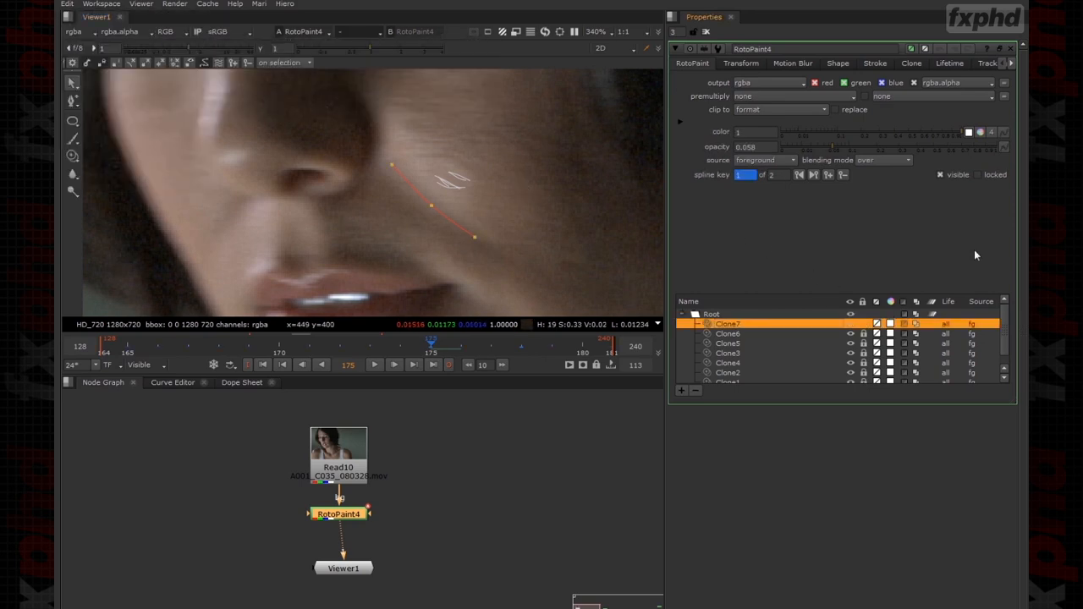
left_click(941, 175)
left_click(942, 175)
right_click(599, 172)
key("o")
key("minus")
scroll(598, 179, "down", 4)
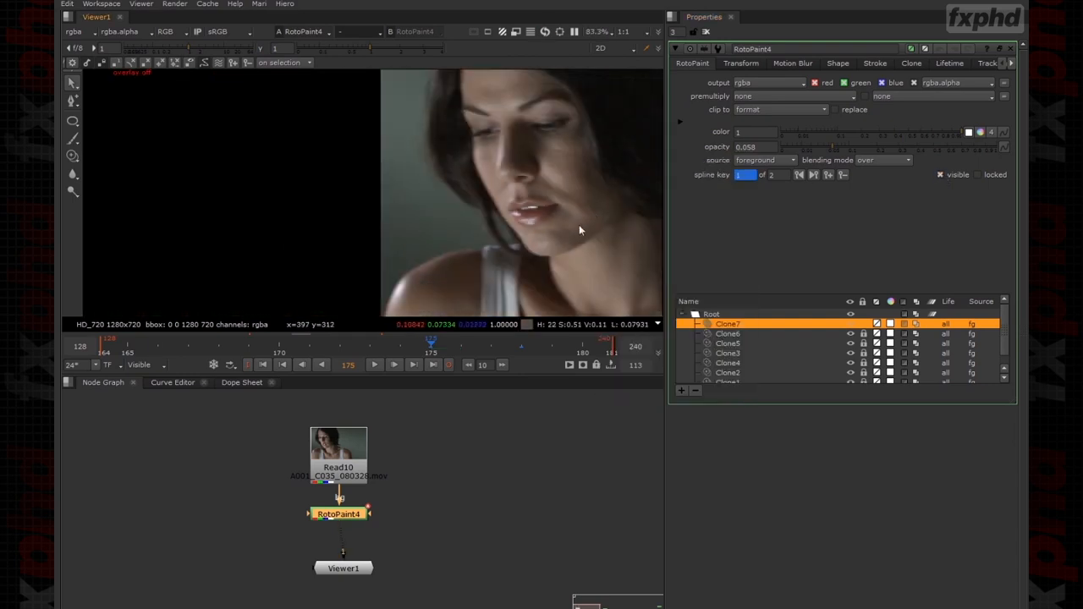
left_click(939, 175)
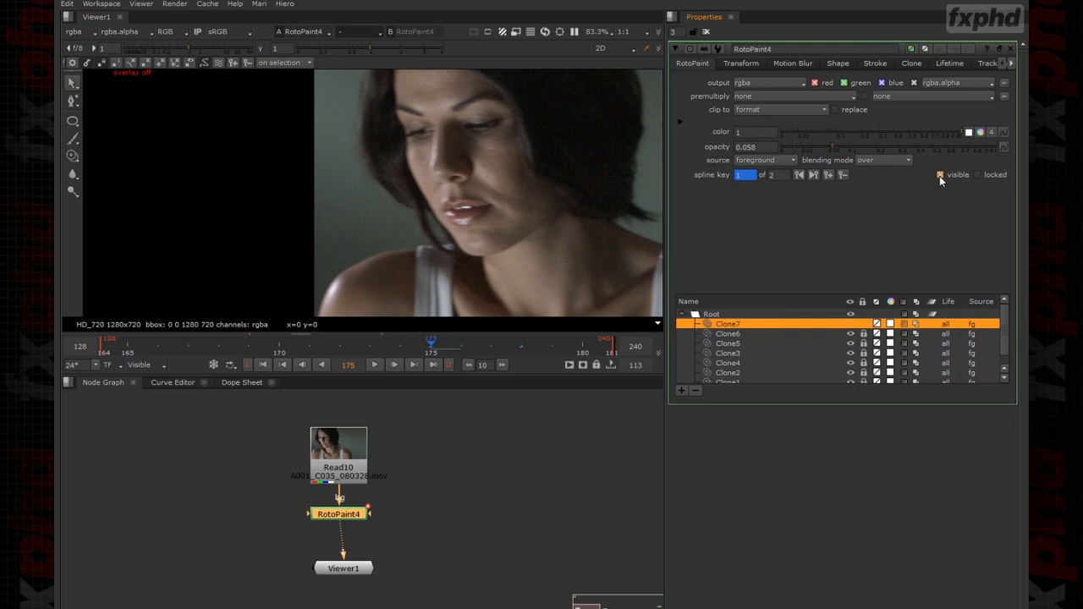
left_click(940, 175)
Slightly increase the Clone7 stroke's brush size and toggle its visibility to compare the crease.
scroll(522, 180, "up", 6)
scroll(494, 211, "up", 2)
left_click(889, 63)
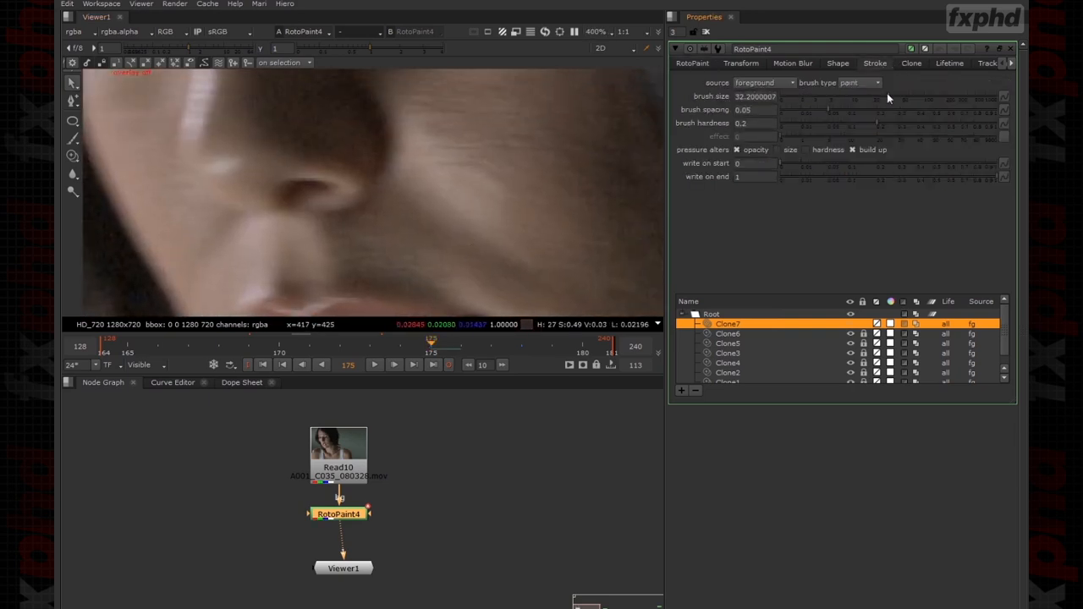
mouse_move(891, 102)
left_mouse_down()
mouse_move(902, 97)
mouse_move(894, 100)
left_mouse_up()
left_click(693, 63)
left_click(945, 179)
left_click(946, 178)
scroll(540, 156, "down", 8)
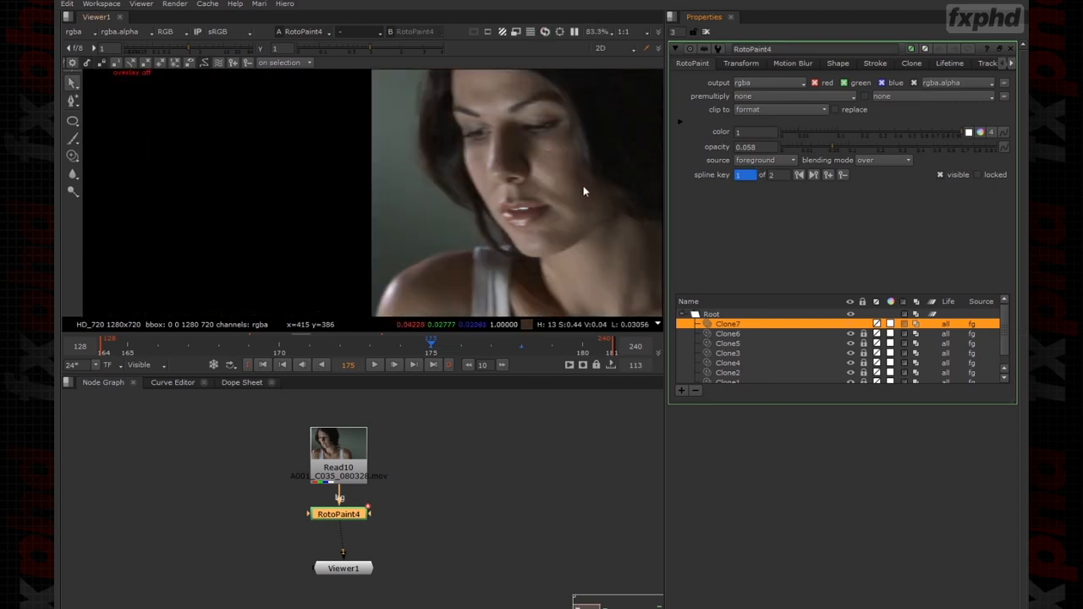
Set the Clone7 opacity to 0.017 and extend its lower end point further down the crease with ripple edit on all keyframes.
mouse_move(816, 149)
left_mouse_down()
mouse_move(833, 151)
mouse_move(788, 148)
mouse_move(810, 153)
left_mouse_up()
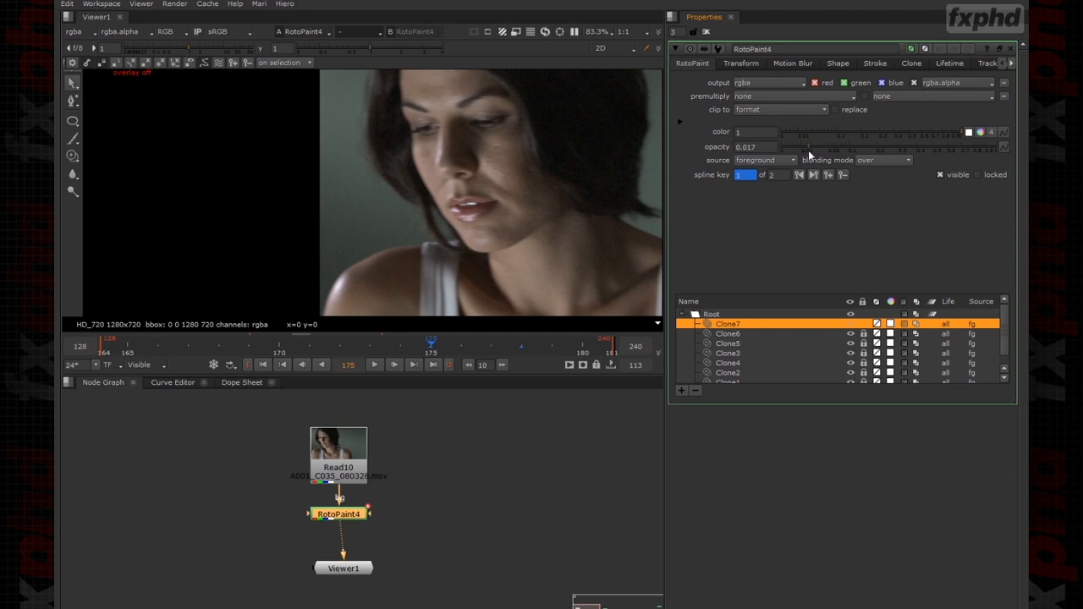
scroll(472, 177, "up", 4)
scroll(455, 206, "up", 3)
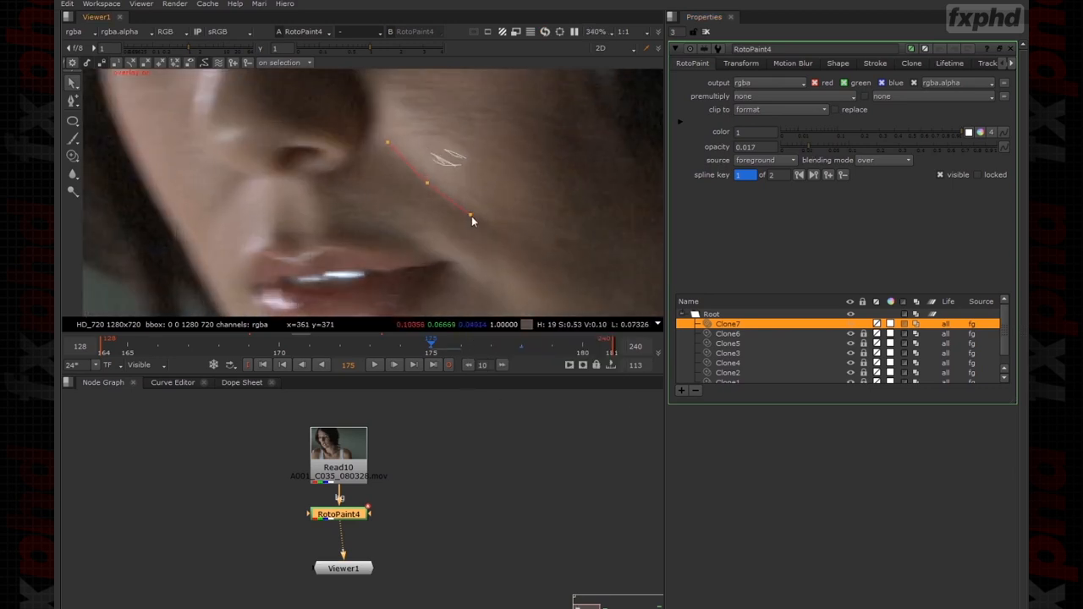
left_click(219, 63)
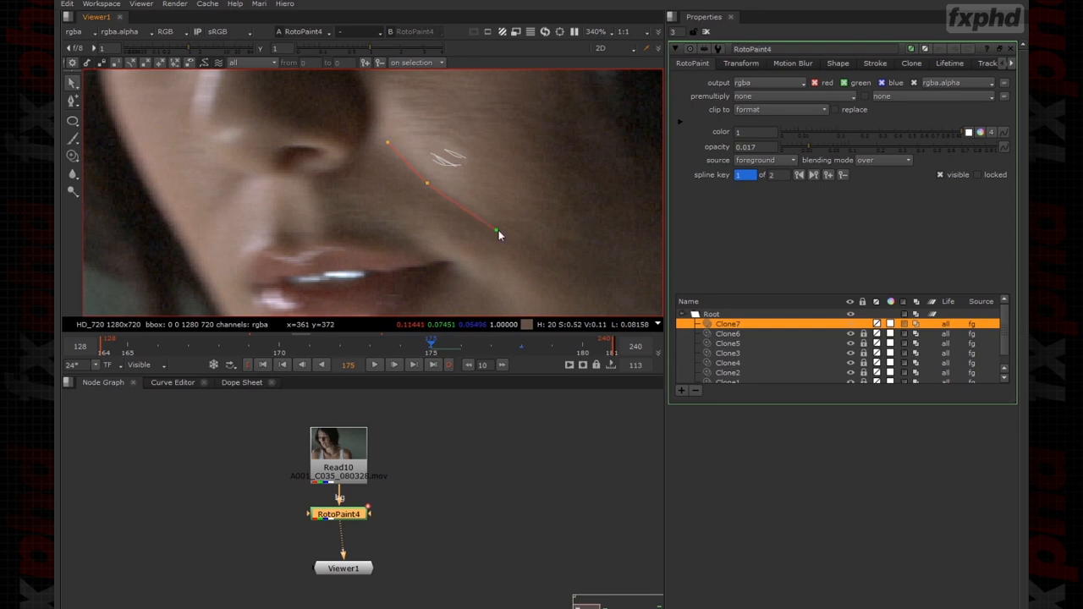
left_click(218, 63)
Step between frames 175 and 179 to check how the Clone7 stroke follows the crease.
key("Right")
key("Right")
key("Right")
key("Right")
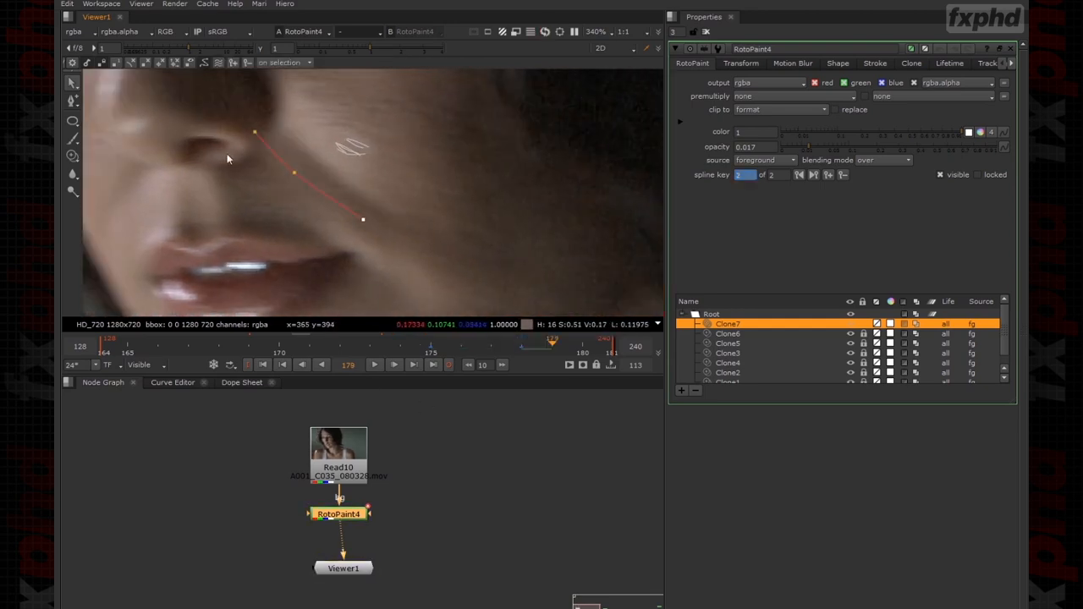
key("Left")
key("Left")
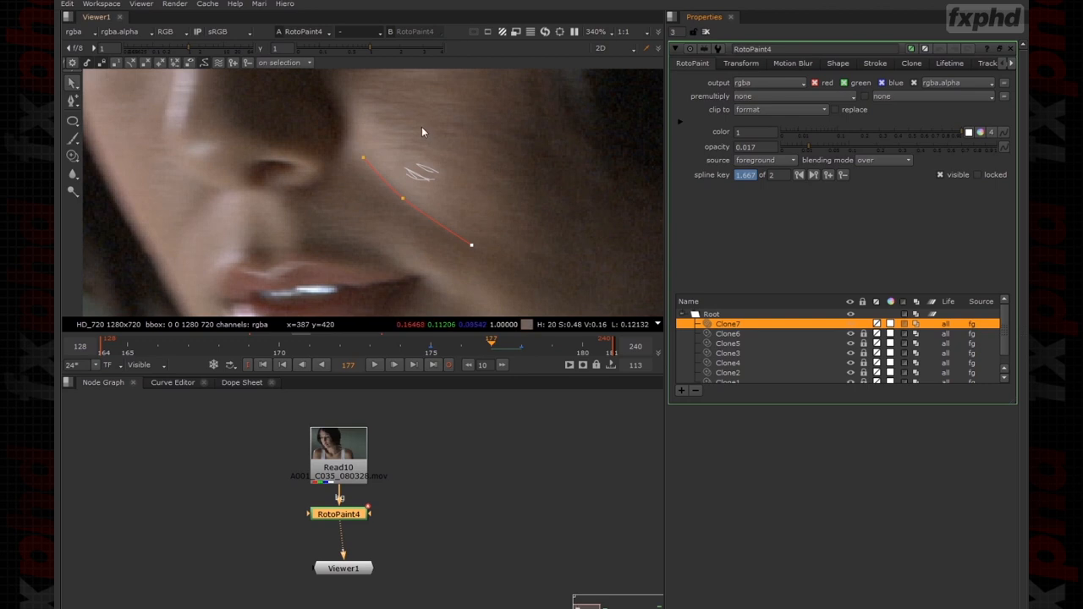
left_click(57, 3)
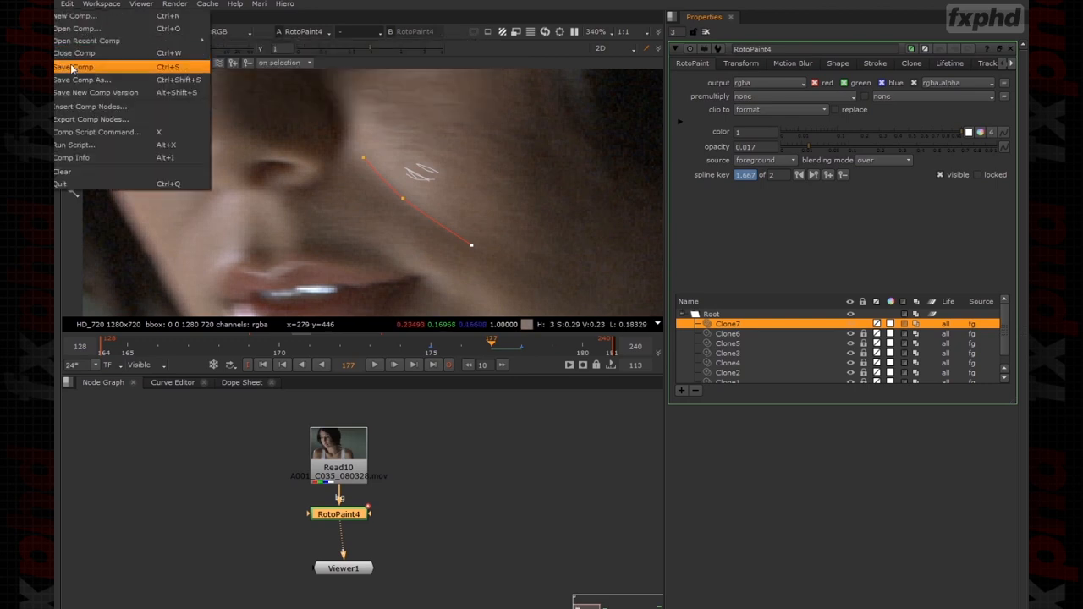
key("Escape")
Keyframe the whole Clone7 stroke back onto the cheek crease at frame 164.
key("Left")
key("Left")
key("Left")
key("Left")
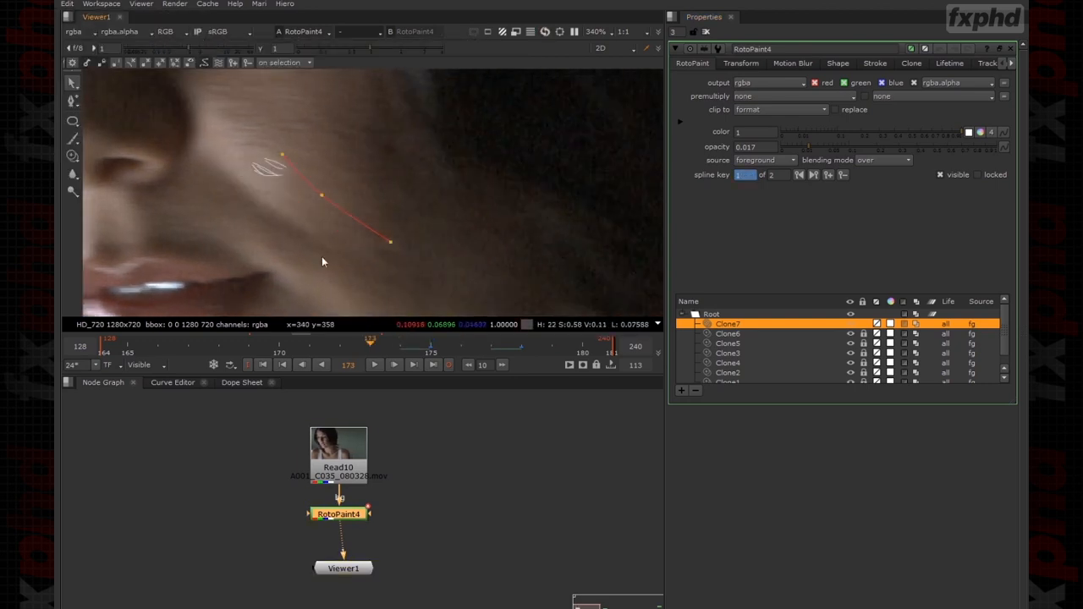
key("Left")
key("Left")
key("Left")
key("Left")
key("Left")
key("Left")
key("Left")
key("Left")
key("Left")
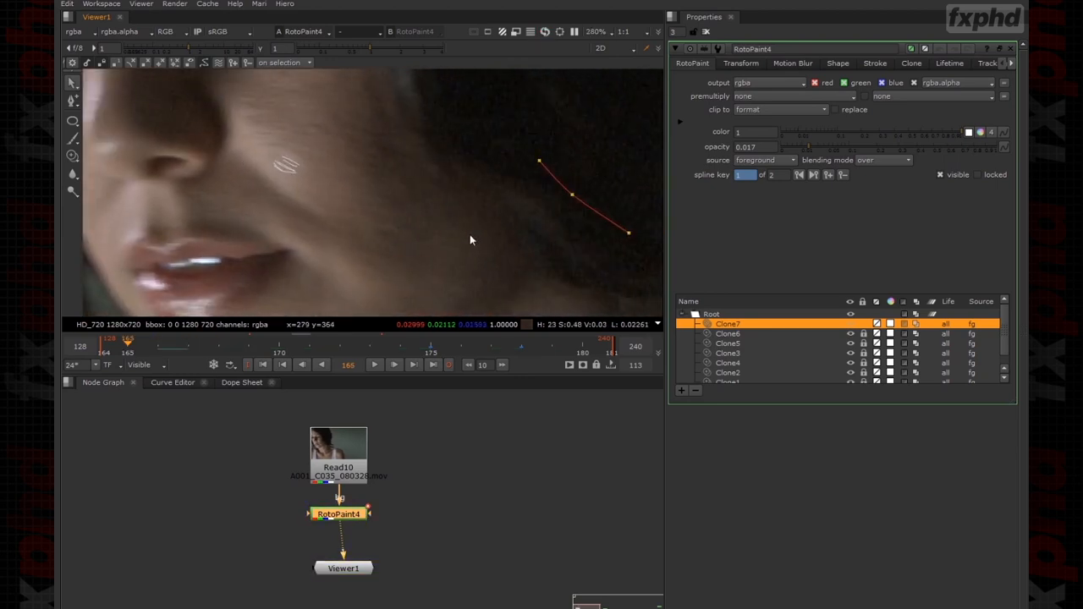
key("minus")
left_click_drag(470, 146, 655, 308)
scroll(539, 200, "up", 1)
left_click_drag(534, 205, 304, 186)
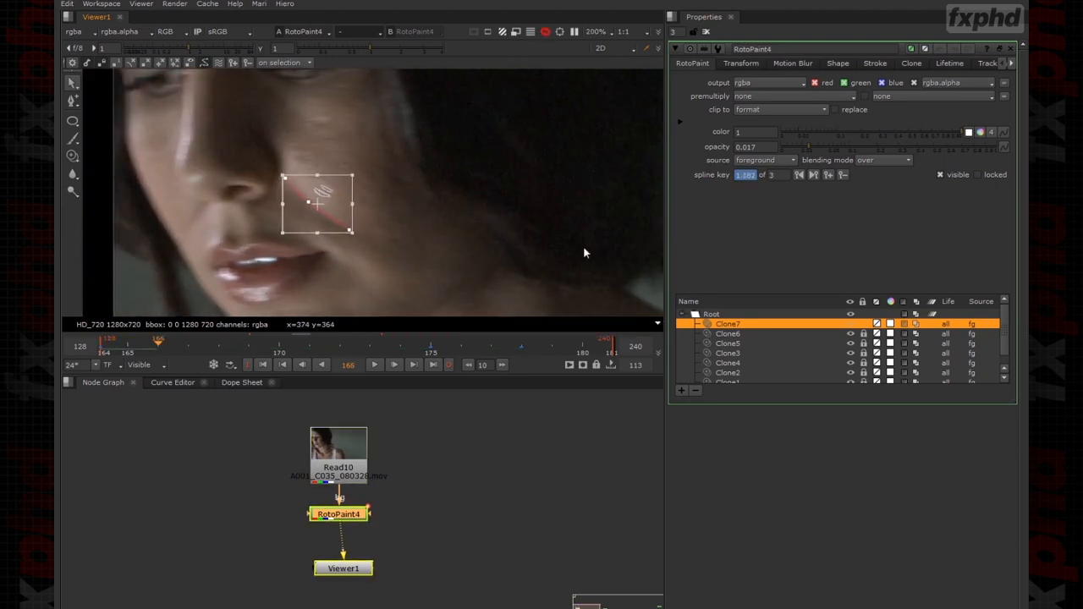
Keyframe the Clone7 stroke onto the cheek crease beside the nose at frame 181.
key("Right")
key("Right")
key("Right")
key("Right")
key("Right")
key("Right")
key("Right")
key("Right")
key("Right")
key("Right")
key("Right")
key("Right")
key("Right")
key("Right")
key("Right")
key("Right")
key("Right")
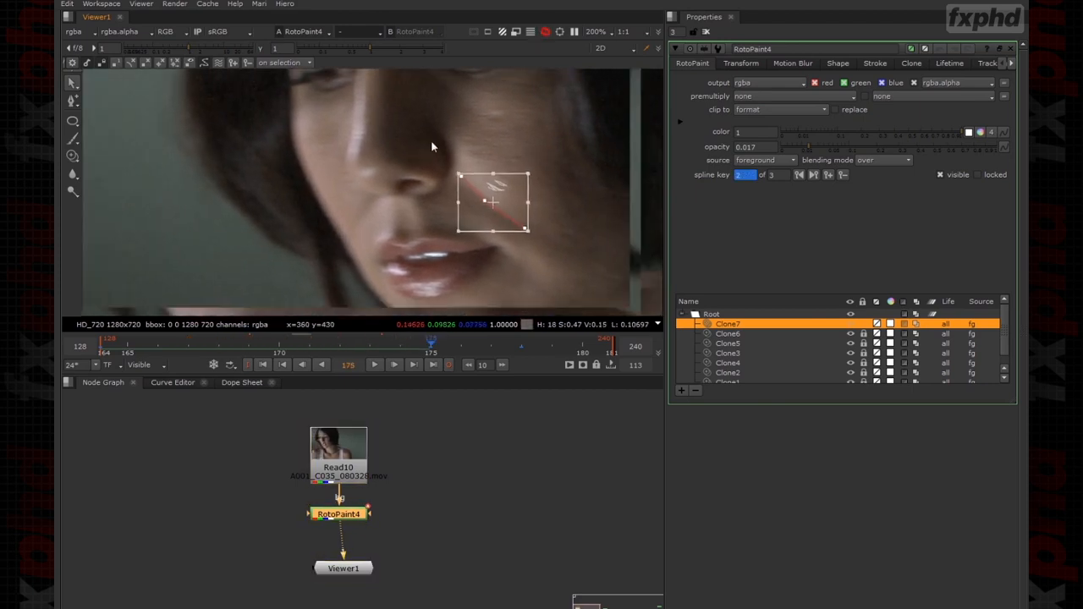
key("Left")
key("Left")
key("Left")
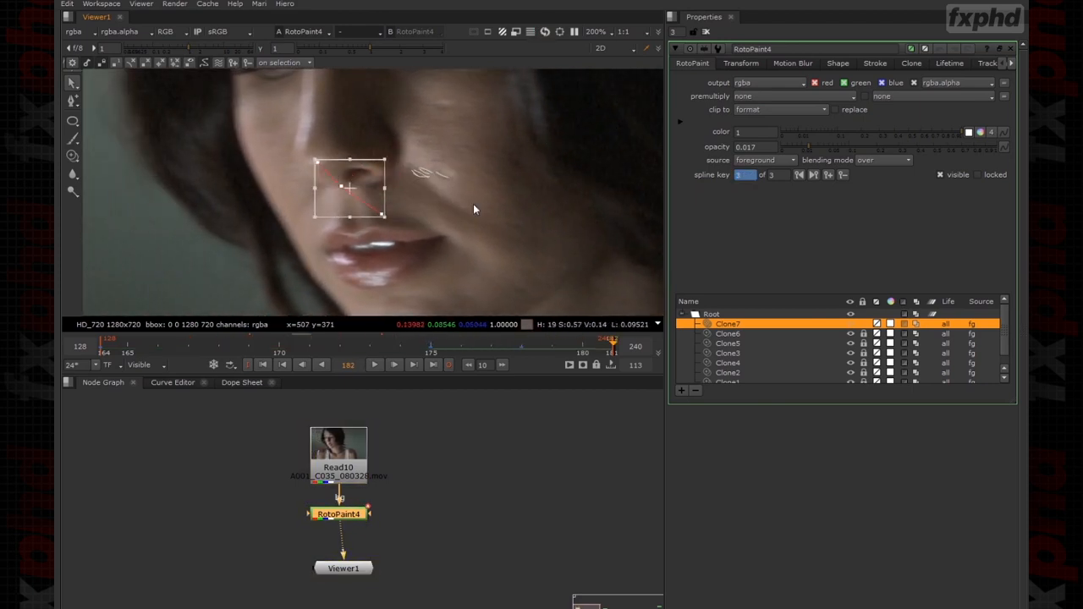
key("Right")
key("Right")
key("Right")
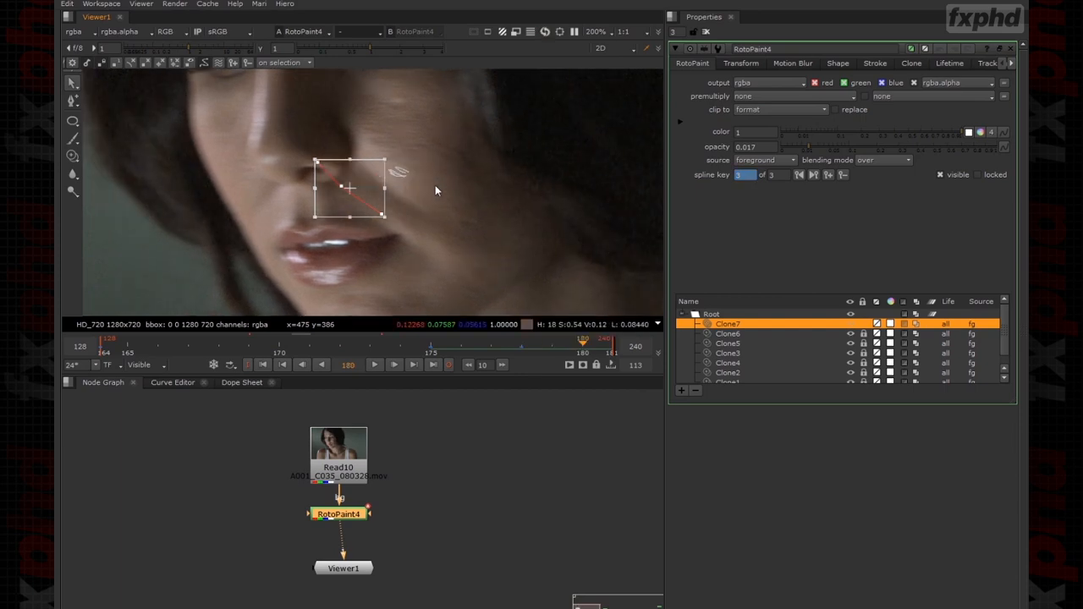
left_click_drag(377, 172, 433, 169)
left_click(45, 4)
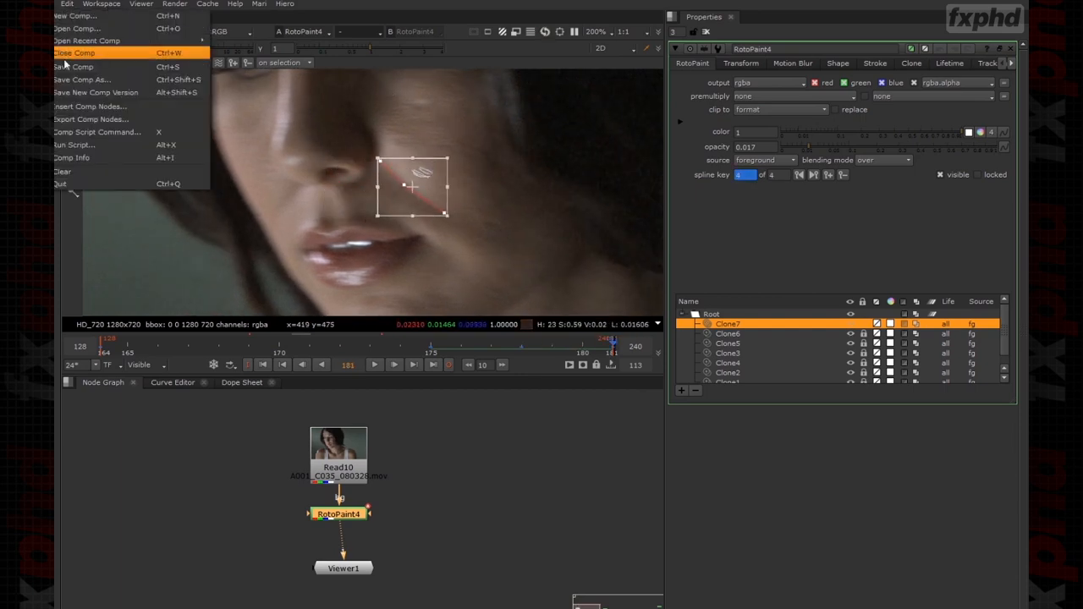
left_click(294, 134)
Close the open node properties and toggle RotoPaint4 off and on at frame 177 to compare the retouched face with the original.
left_click(707, 32)
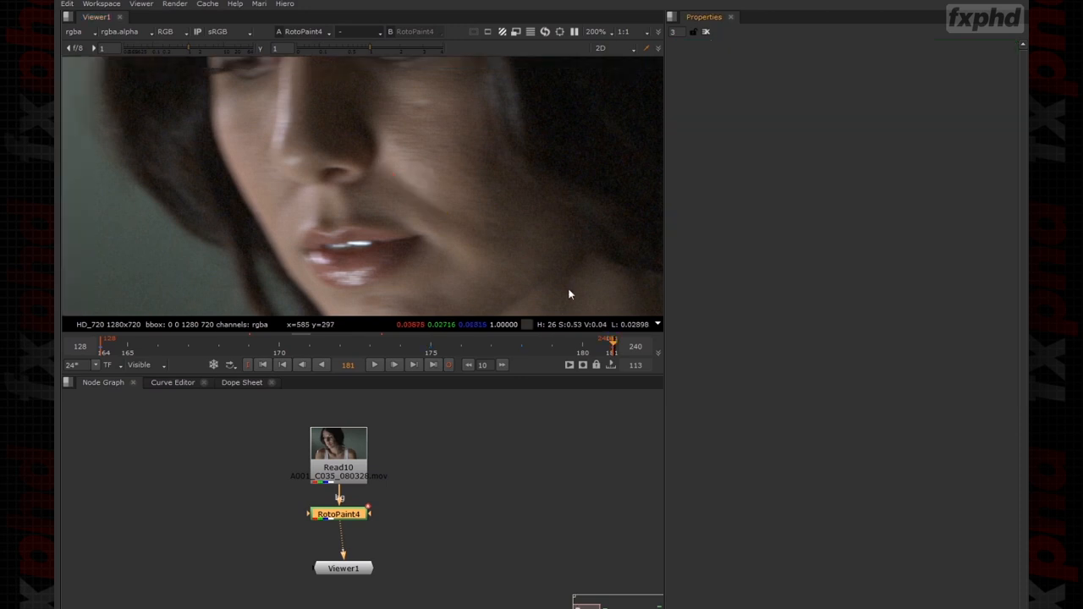
left_click(513, 345)
left_click(459, 340)
key("Left")
key("Right")
key("Right")
left_click_drag(354, 520, 353, 522)
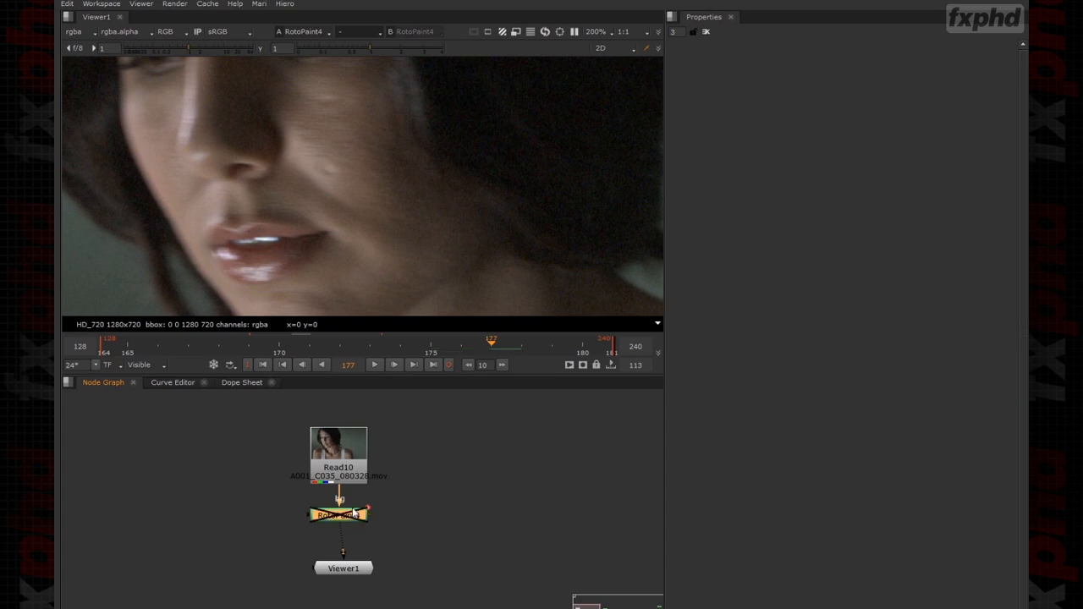
right_click(372, 138)
left_click(371, 138)
left_click(478, 510)
Reopen the RotoPaint4 properties and set the Clone7 stroke's opacity to 0.06.
double_click(347, 519)
left_click(753, 323)
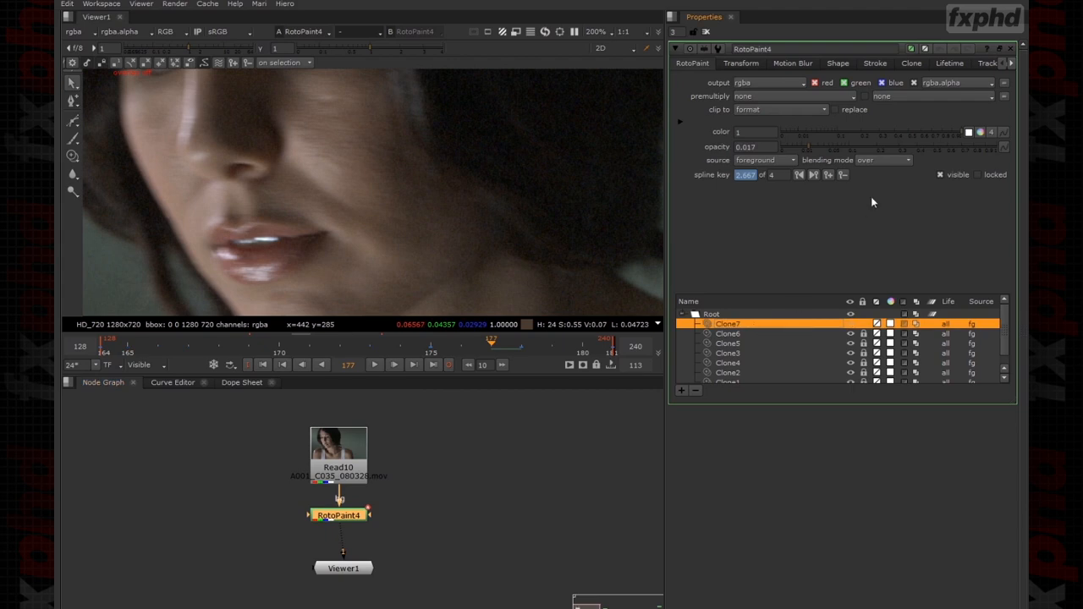
left_click_drag(814, 146, 834, 147)
Step through frames 170 to 177 with the overlay hidden to examine the softened crease close up and on the whole face.
key("Left")
key("Left")
key("Left")
key("Left")
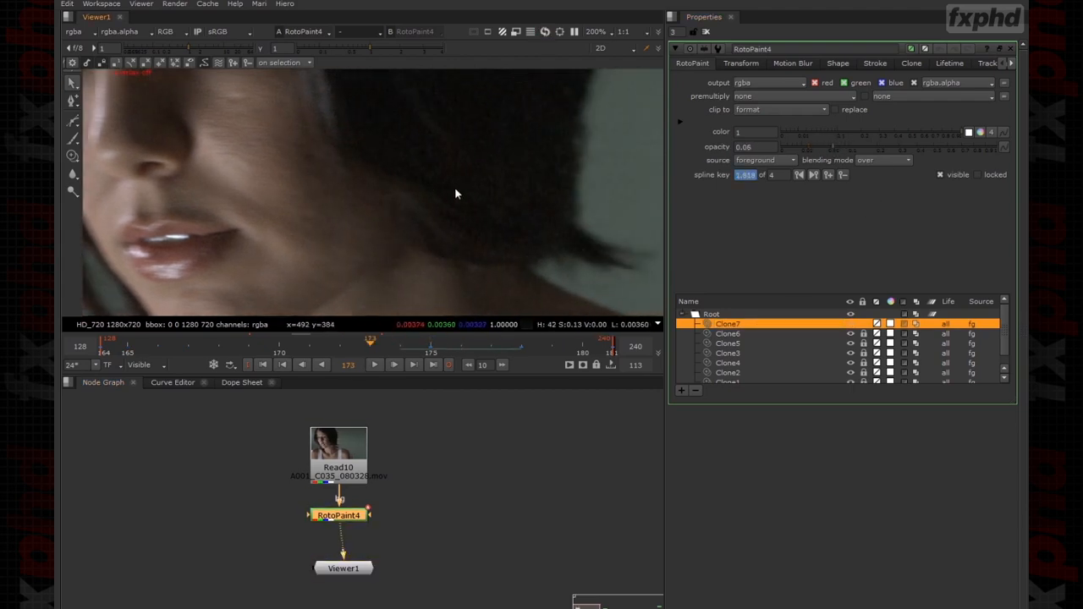
key("Left")
key("Left")
key("Left")
scroll(432, 201, "down", 3)
key("Right")
key("Right")
key("Right")
key("Right")
key("Right")
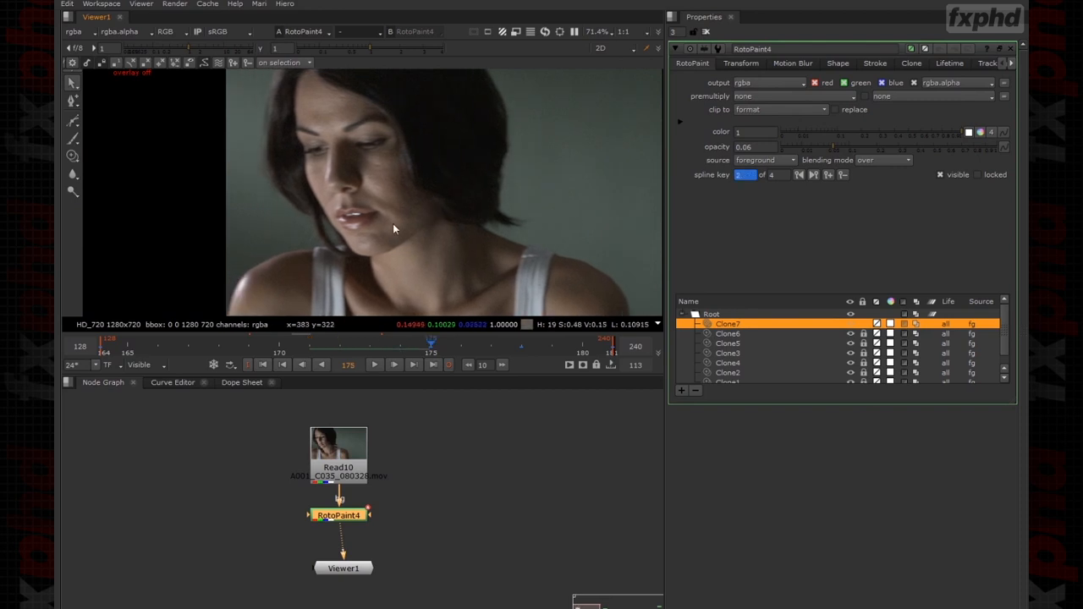
Lower the Clone7 stroke's opacity to 0.01 at frame 175.
scroll(392, 224, "up", 4)
left_click_drag(829, 147, 800, 147)
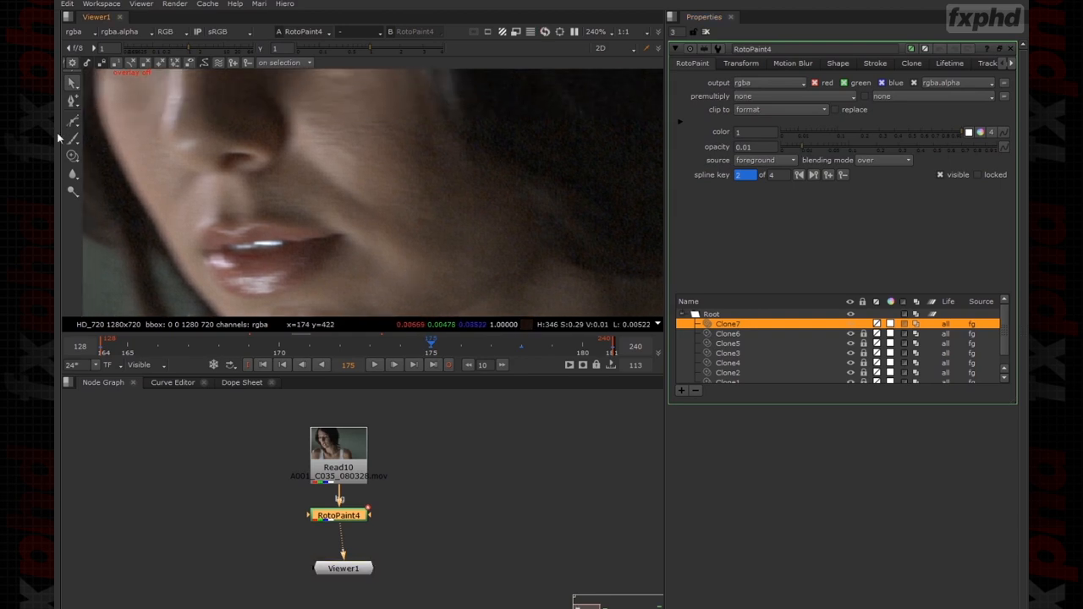
Paint a clone stroke along the cheek crease at frame 175, brush size about 32, with nearby cheek skin as source, deleting the first attempt.
left_click(72, 156)
right_click(340, 150)
left_click(333, 162)
mouse_move(345, 151)
left_mouse_down("ctrl")
mouse_move(330, 173)
mouse_move(343, 180)
left_mouse_up("ctrl")
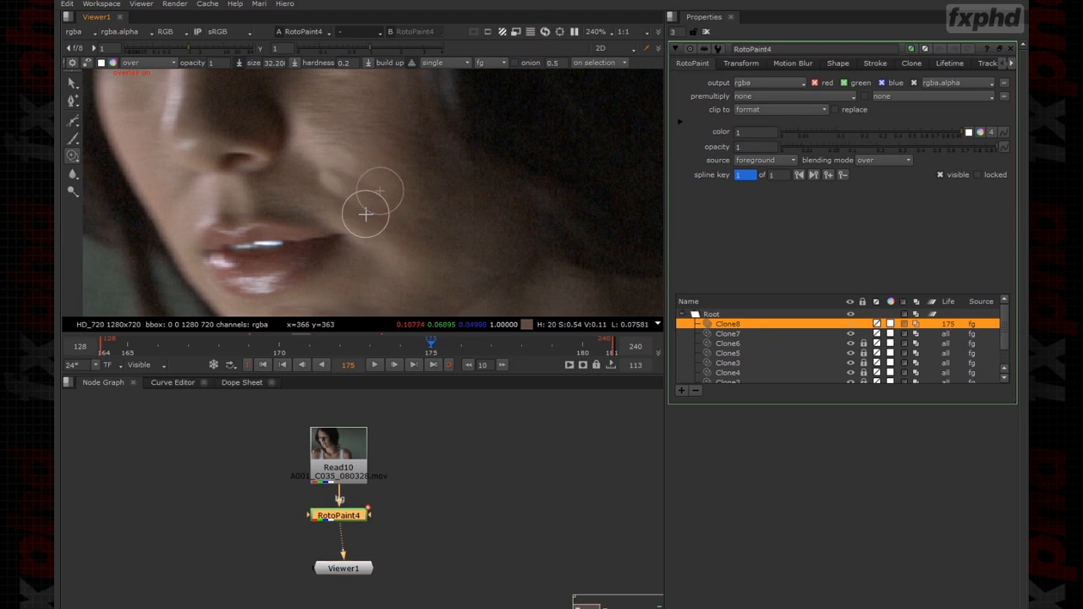
left_click(697, 390)
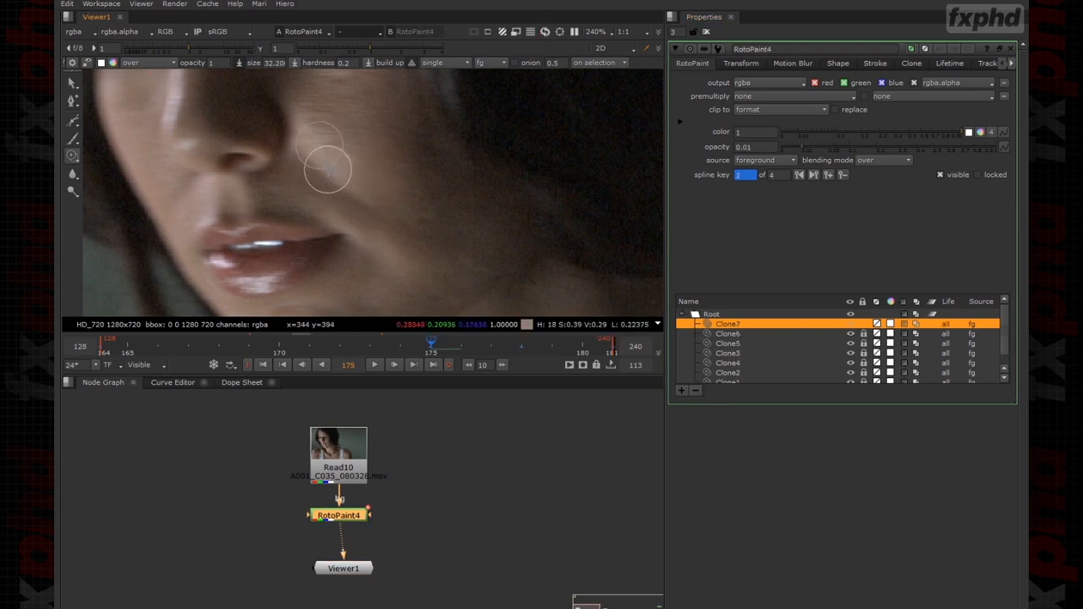
left_click_drag(333, 174, 363, 194)
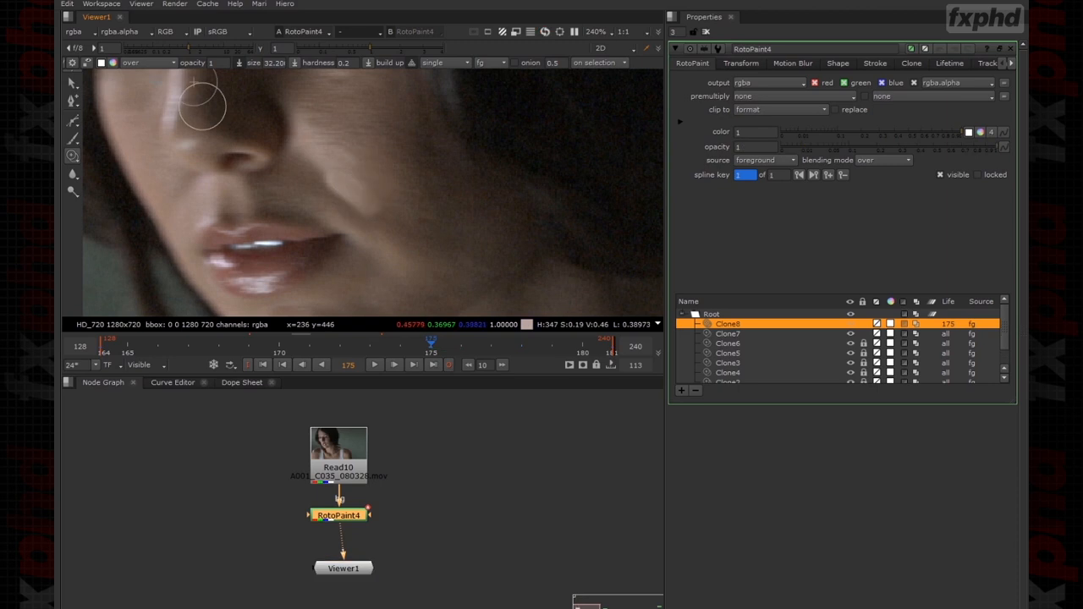
Lock the Clone7 stroke and thin out the Clone8 stroke's points, leaving only its two ends and one middle point.
left_click(73, 83)
scroll(336, 212, "up", 2)
left_click(863, 334)
left_click(793, 324)
middle_click_drag(328, 142, 327, 203)
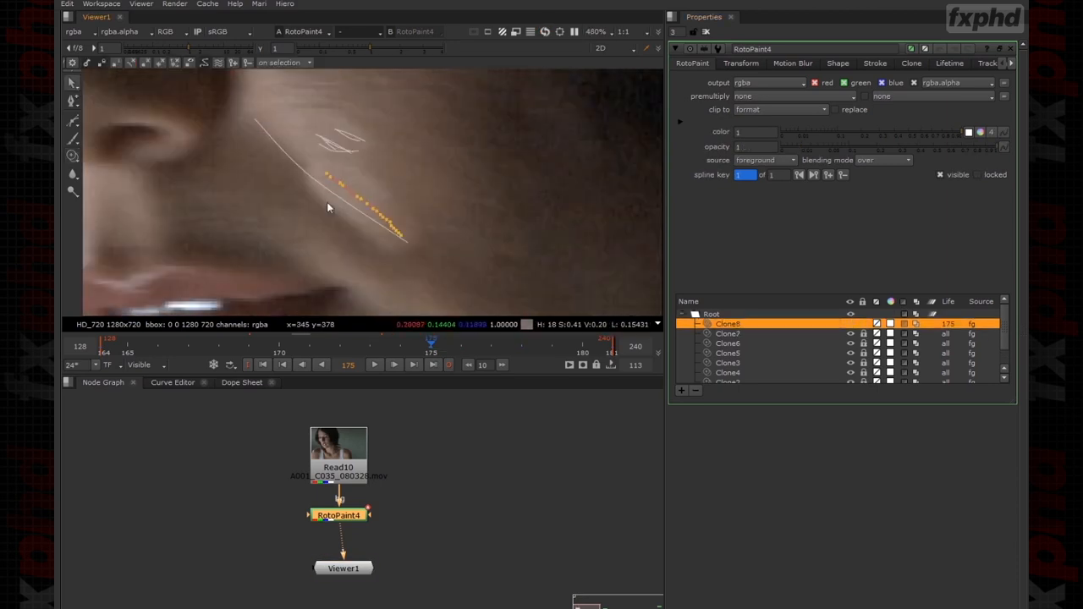
scroll(335, 171, "up", 2)
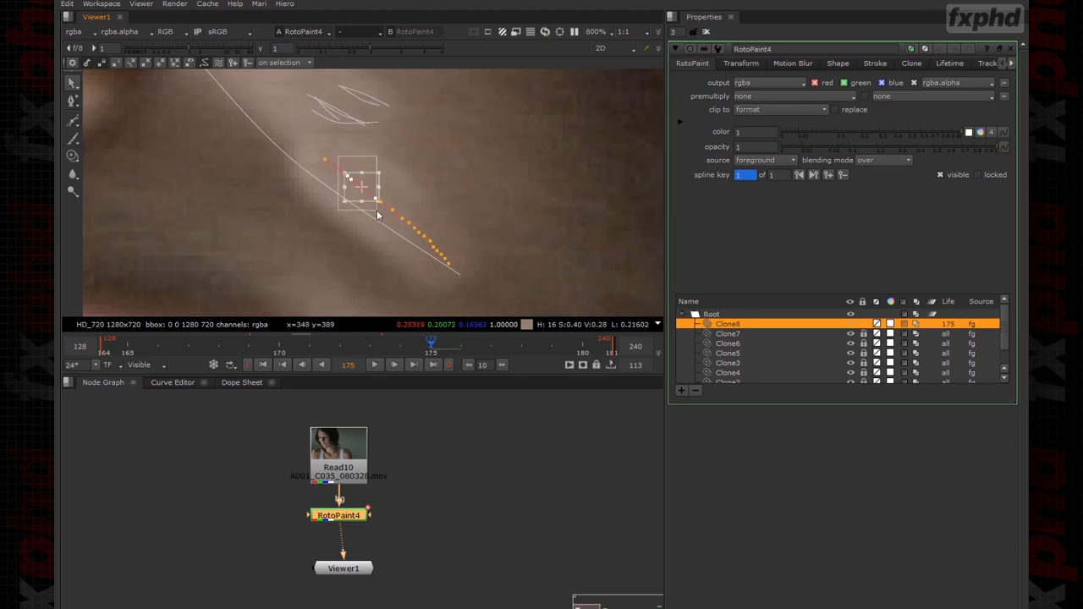
left_click_drag(387, 198, 451, 270)
key("Delete")
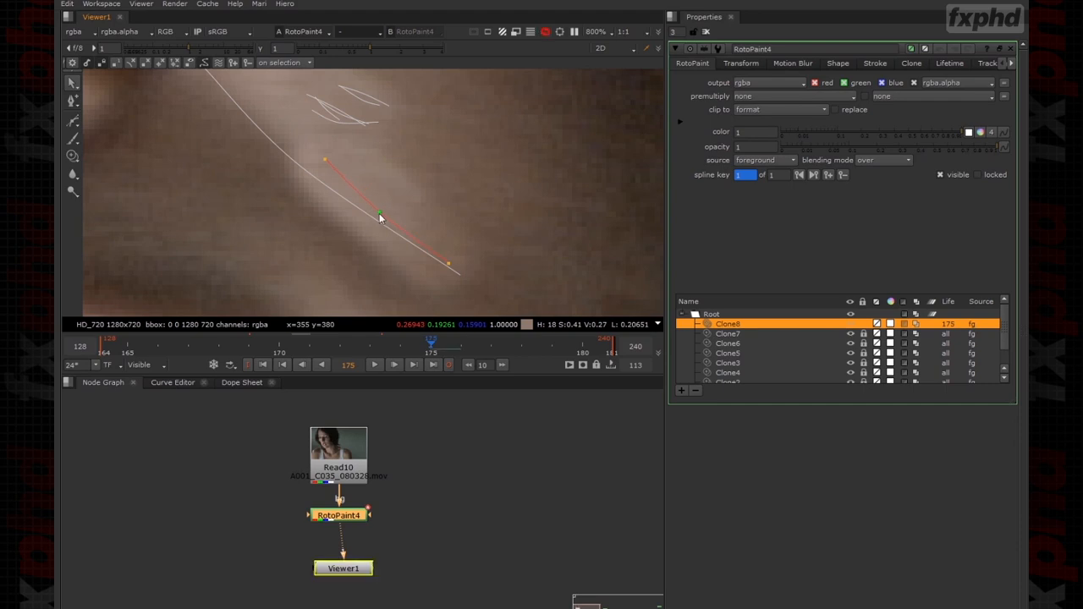
Lower the Clone8 stroke's opacity to 0.042.
scroll(380, 207, "down", 3)
left_click_drag(873, 148, 819, 151)
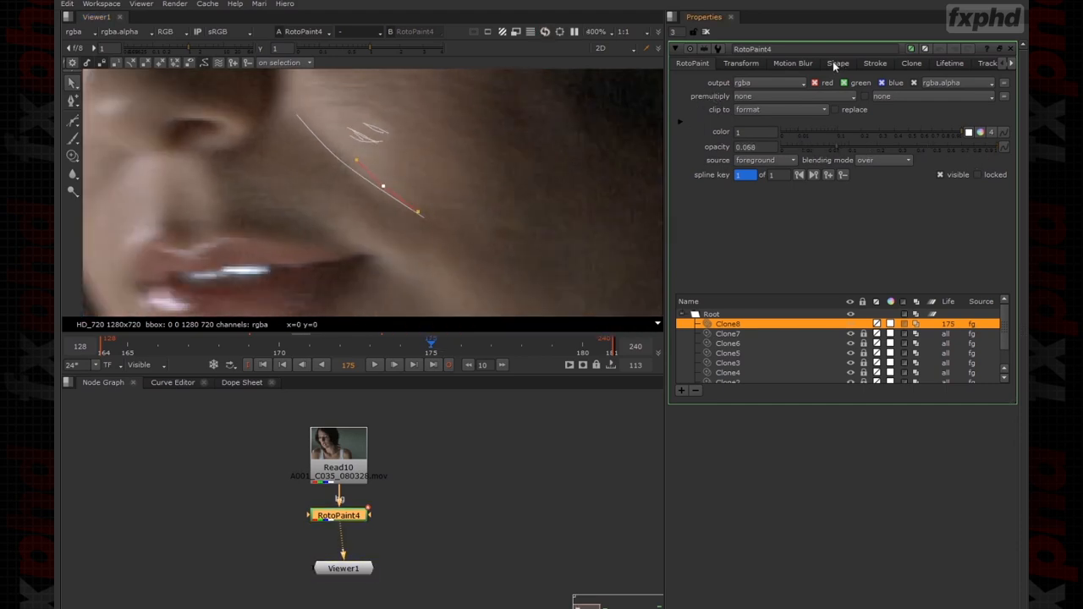
left_click(871, 64)
left_click(915, 96)
left_click(692, 64)
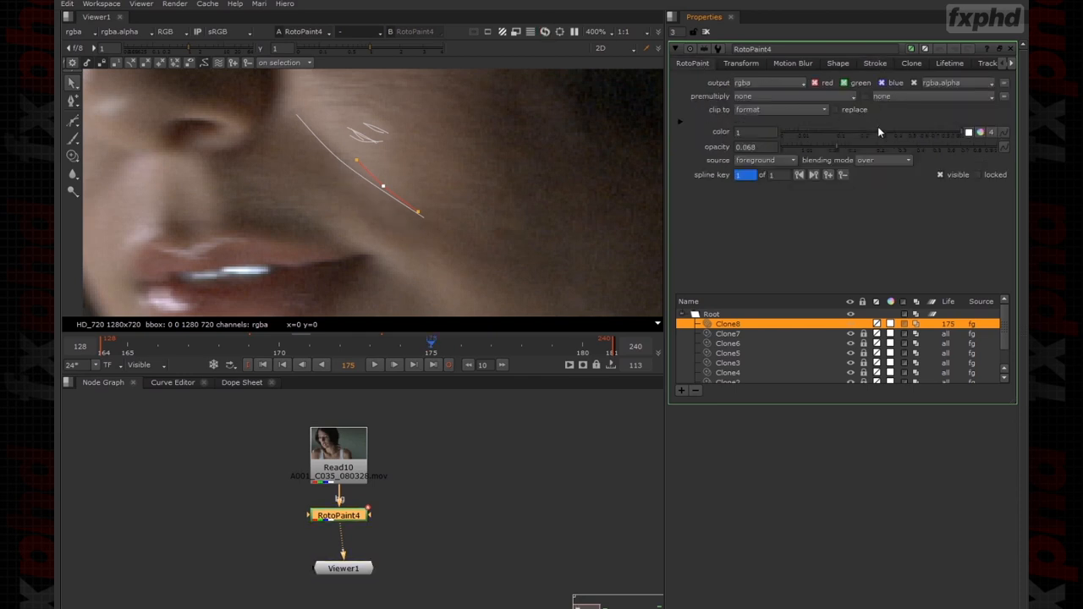
left_click_drag(840, 148, 823, 149)
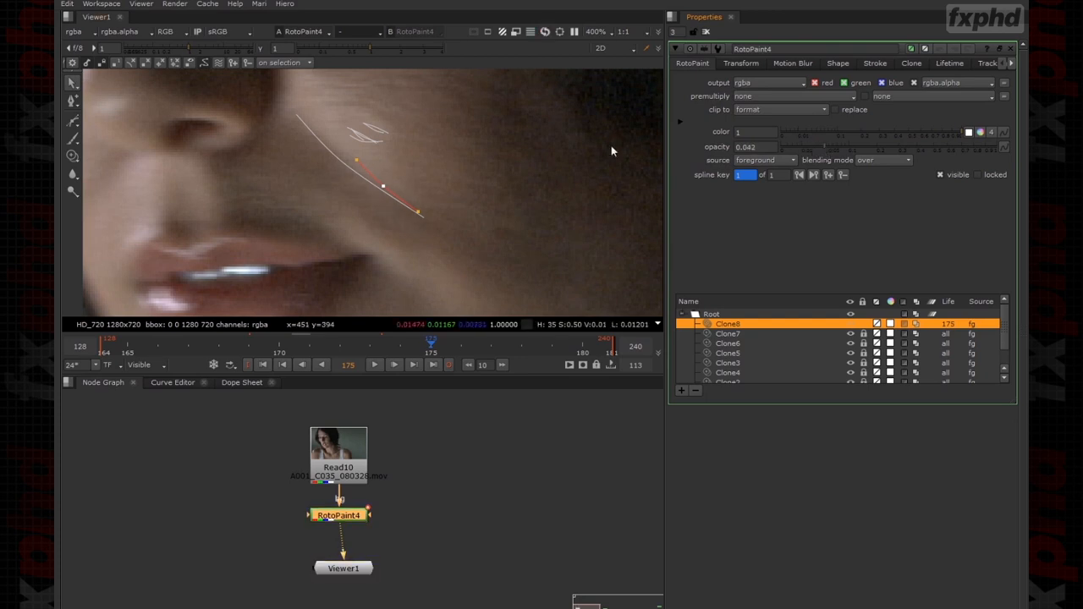
Hide the overlay and compare the whole face with RotoPaint4 disabled and enabled, then restore the overlay.
left_click(442, 465)
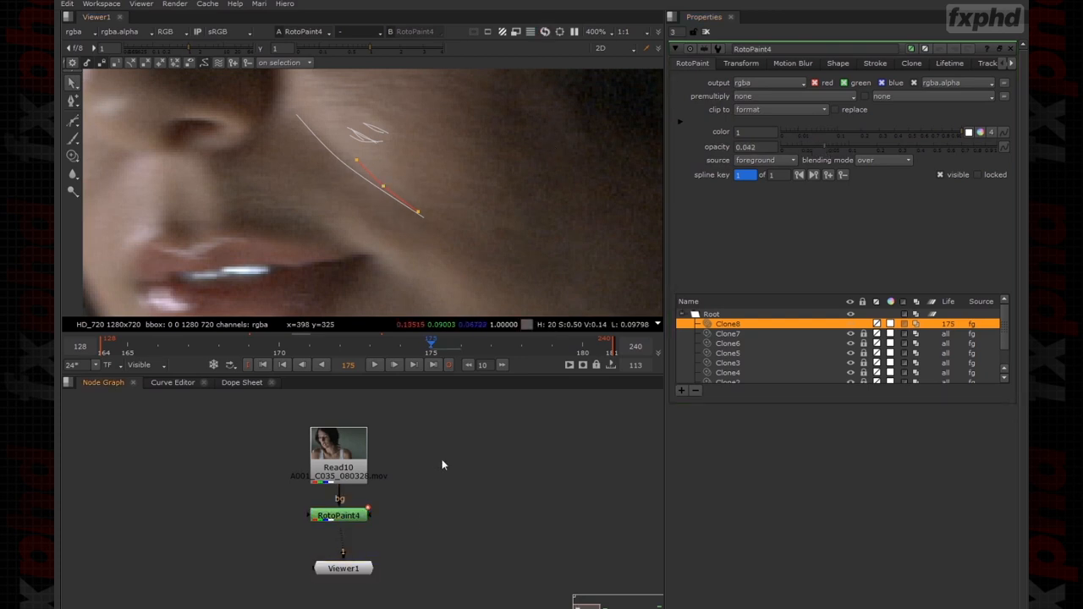
left_click(523, 228)
left_click(367, 517)
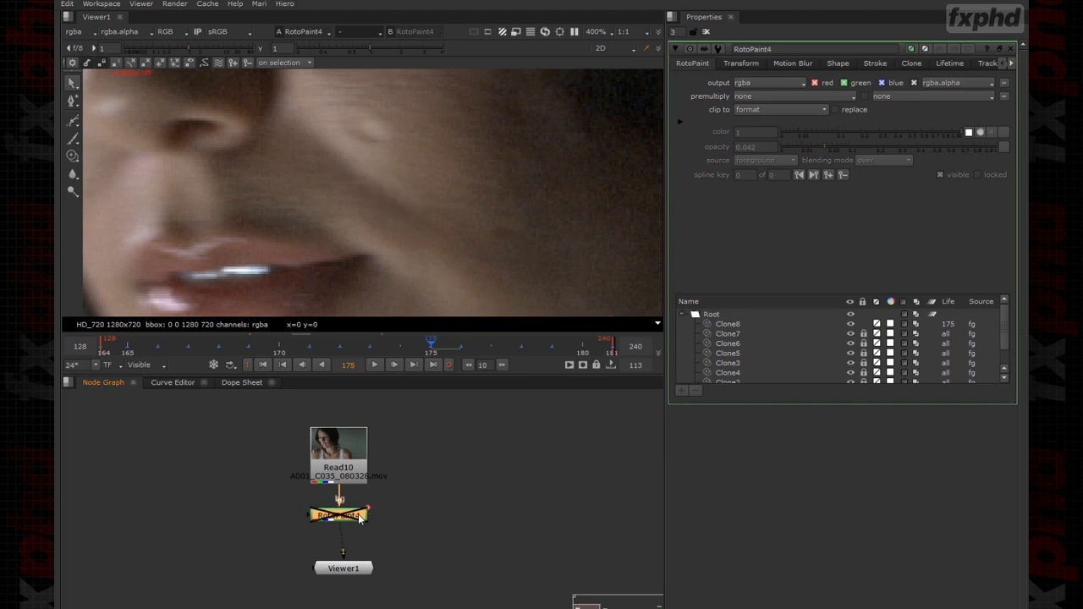
scroll(514, 226, "down", 8)
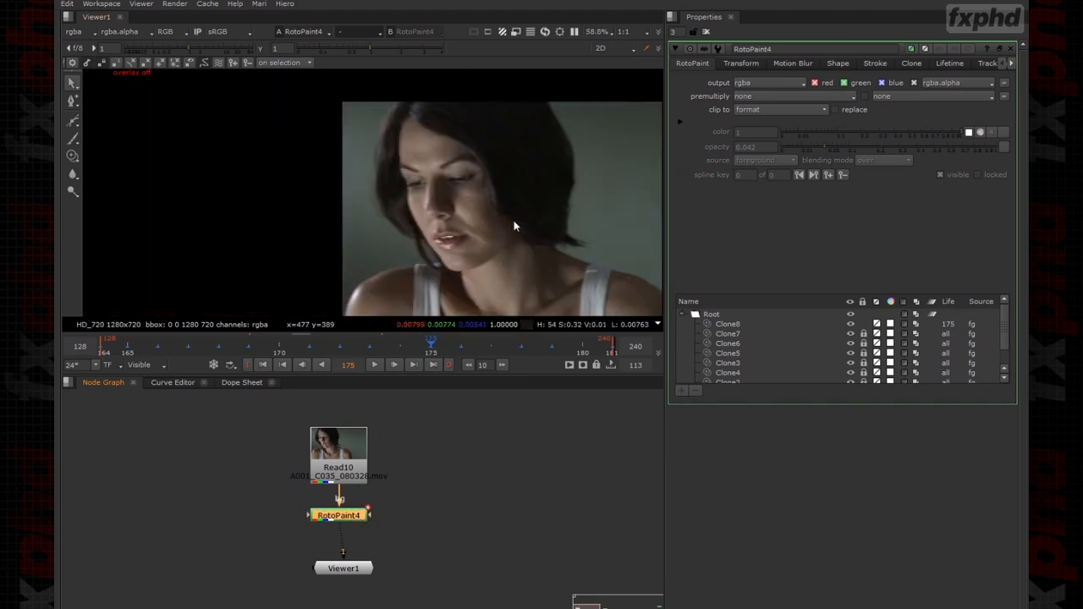
left_click(359, 518)
key("d")
key("d")
scroll(337, 211, "up", 5)
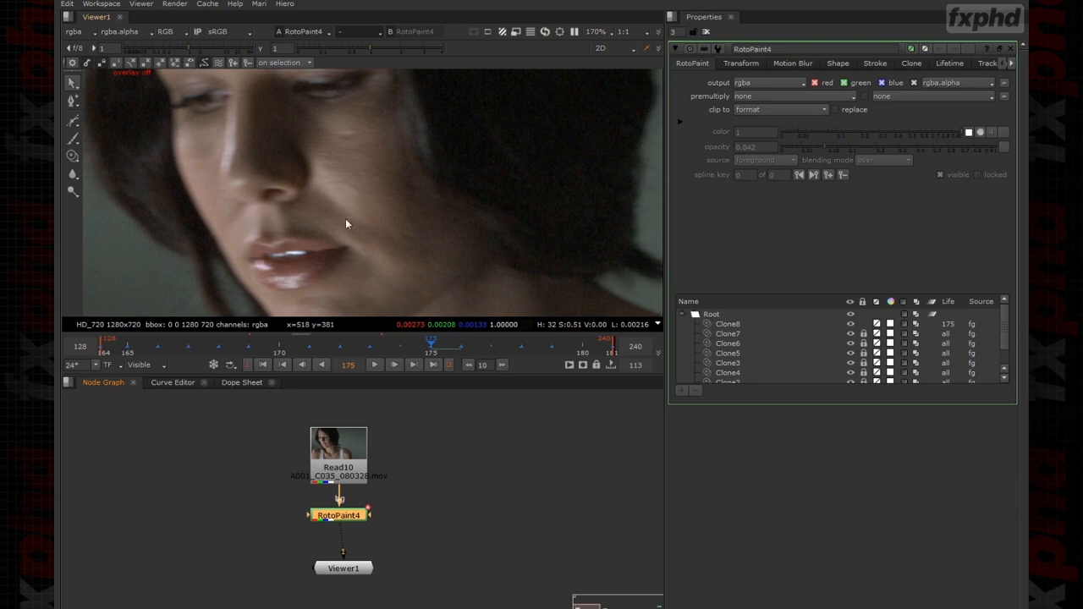
scroll(341, 200, "up", 4)
right_click(363, 154)
left_click(369, 169)
scroll(352, 191, "down", 5)
scroll(361, 265, "up", 8)
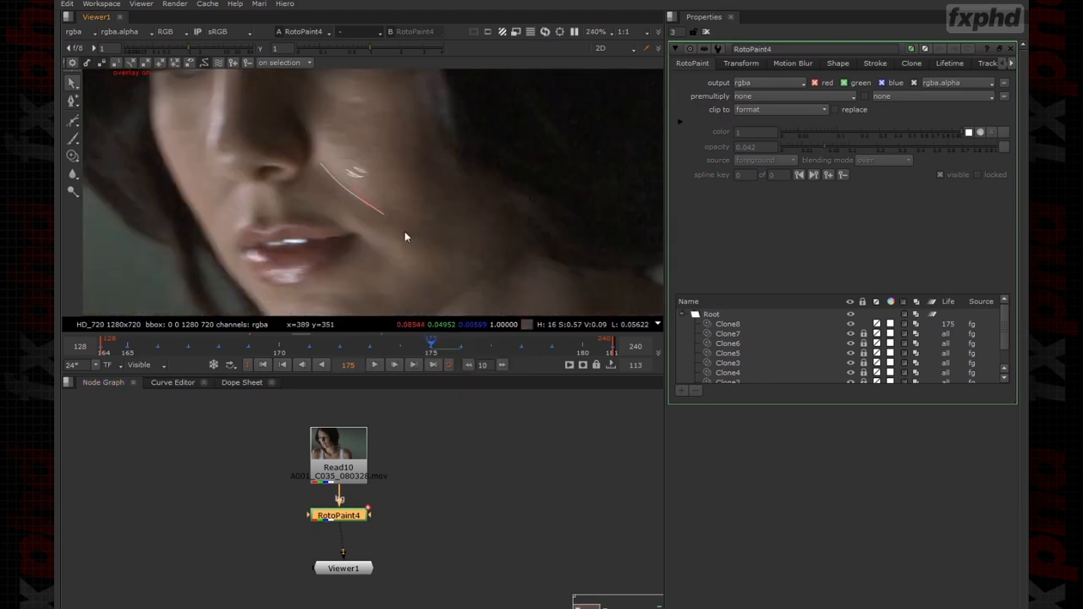
Set the Clone8 stroke's opacity to 0.018 and move the whole stroke onto the cheek crease at frame 172.
left_click(372, 217)
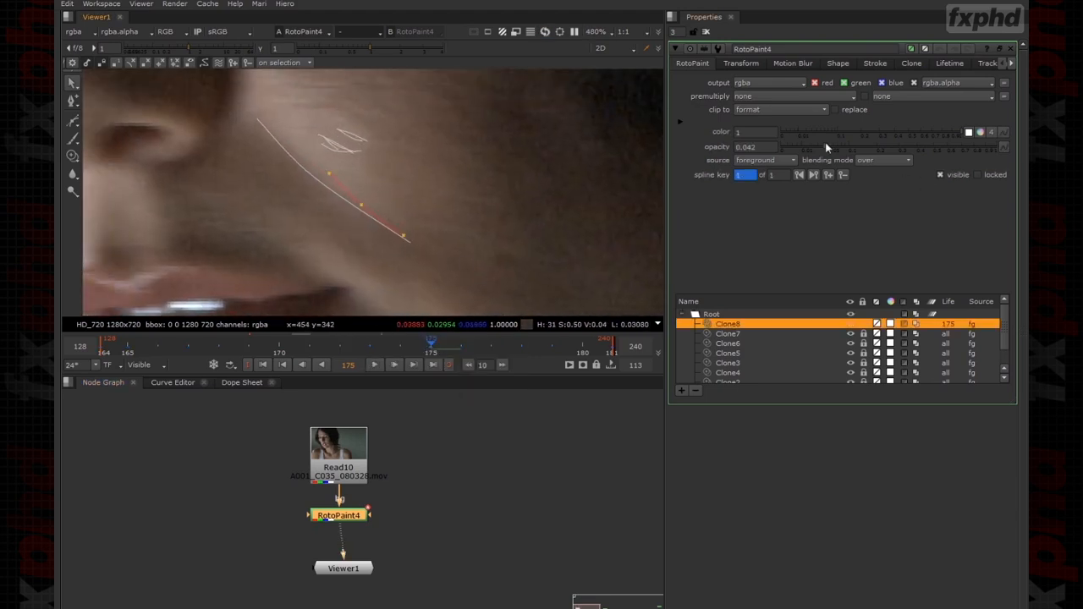
left_click_drag(826, 146, 780, 147)
mouse_move(516, 124)
left_mouse_down()
mouse_move(363, 206)
mouse_move(325, 242)
left_mouse_up()
left_click_drag(533, 110, 174, 315)
key("Left")
key("Left")
key("Left")
left_click_drag(541, 175, 378, 170)
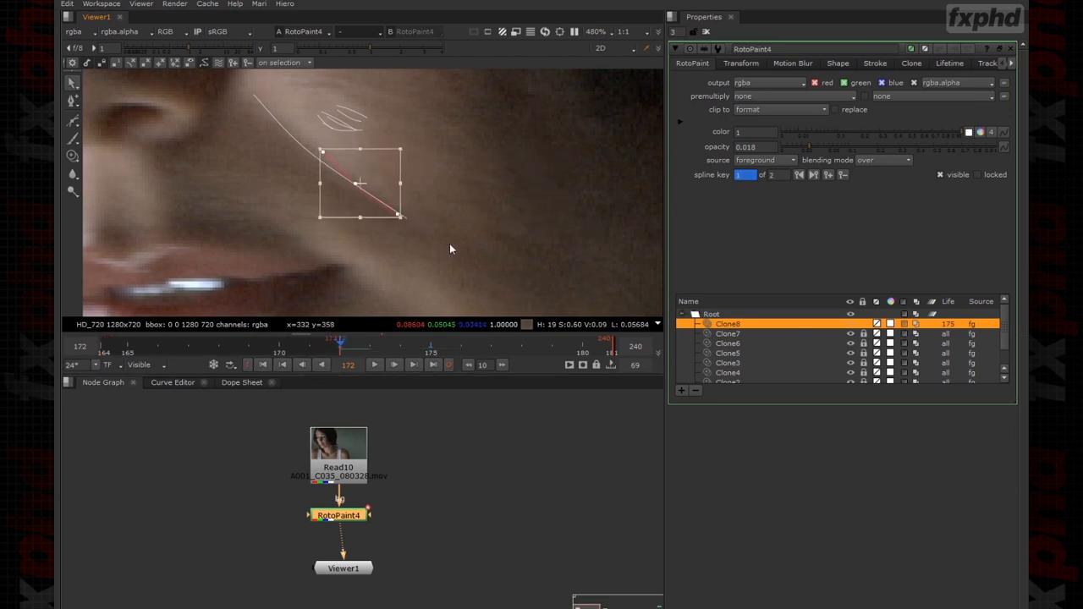
left_click(135, 365)
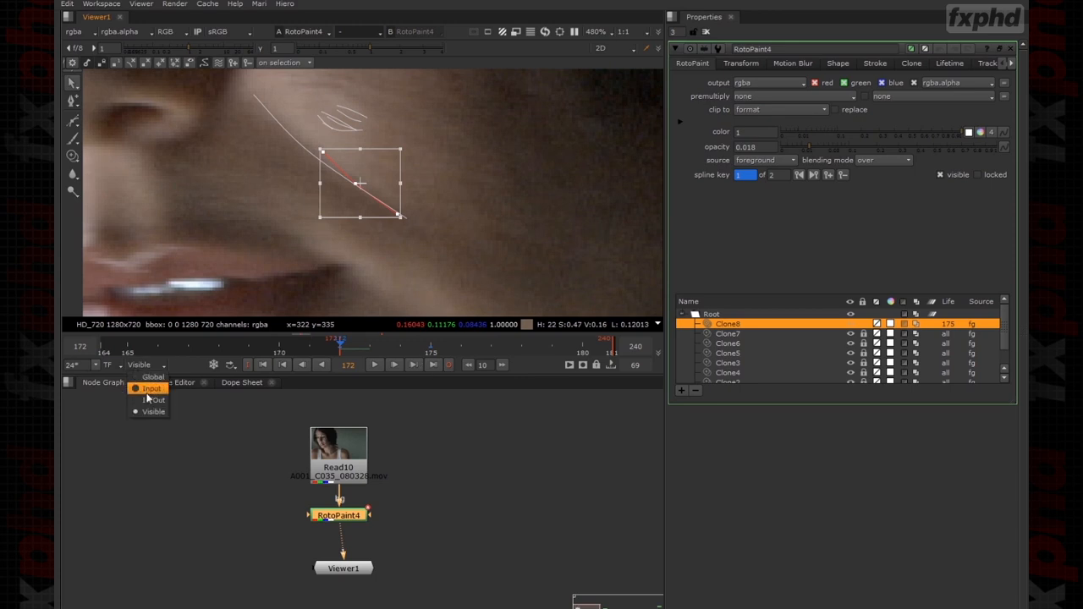
left_click(149, 403)
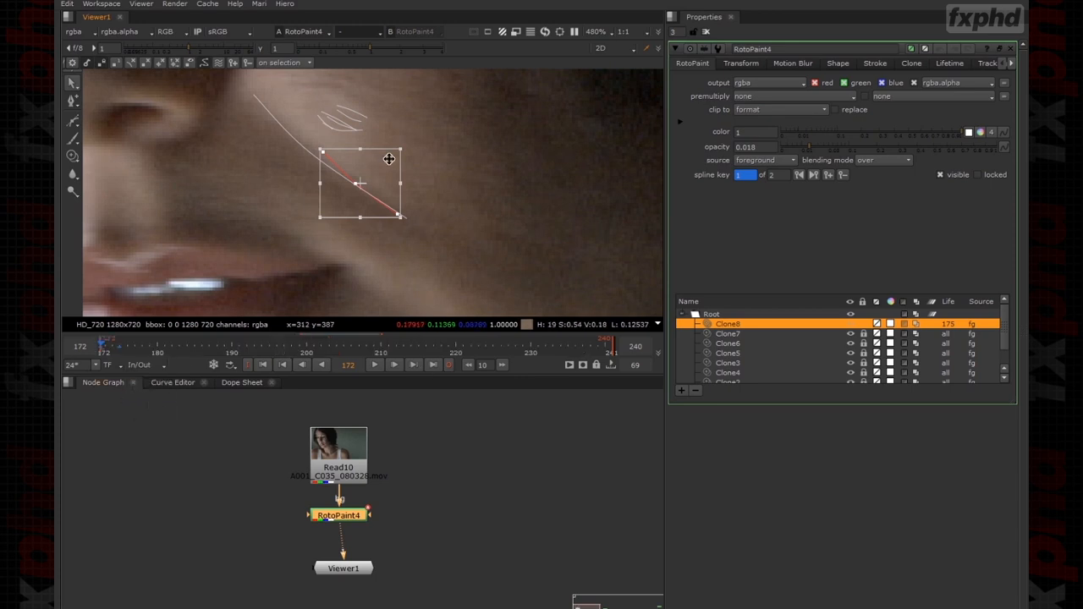
left_click_drag(389, 164, 387, 166)
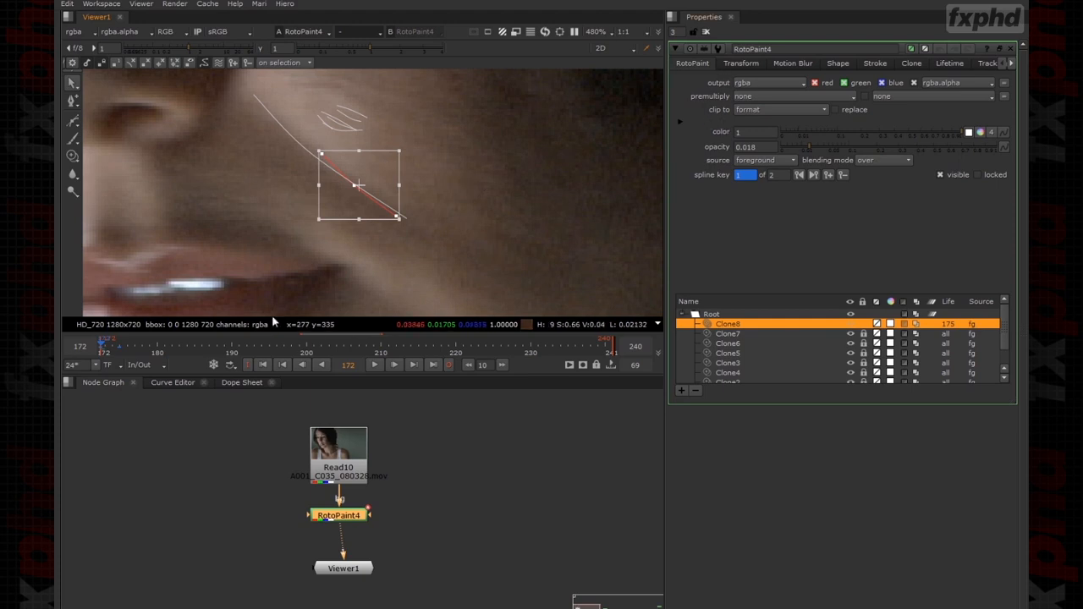
Limit the timeline's In/Out range to frames 172 to 182 and go to frame 173.
middle_click_drag(113, 357, 102, 358)
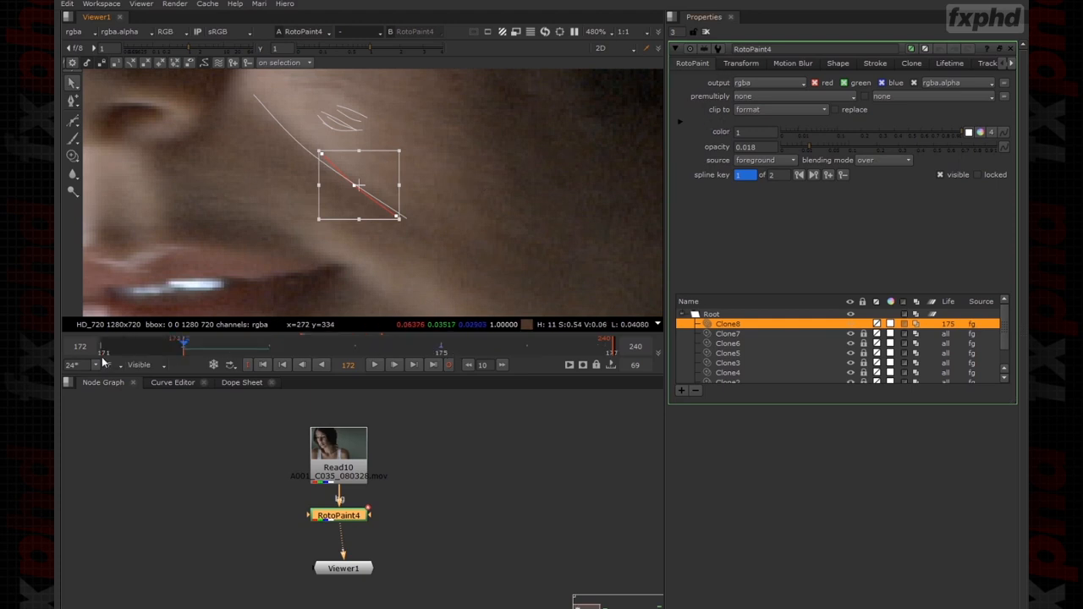
middle_click(533, 351)
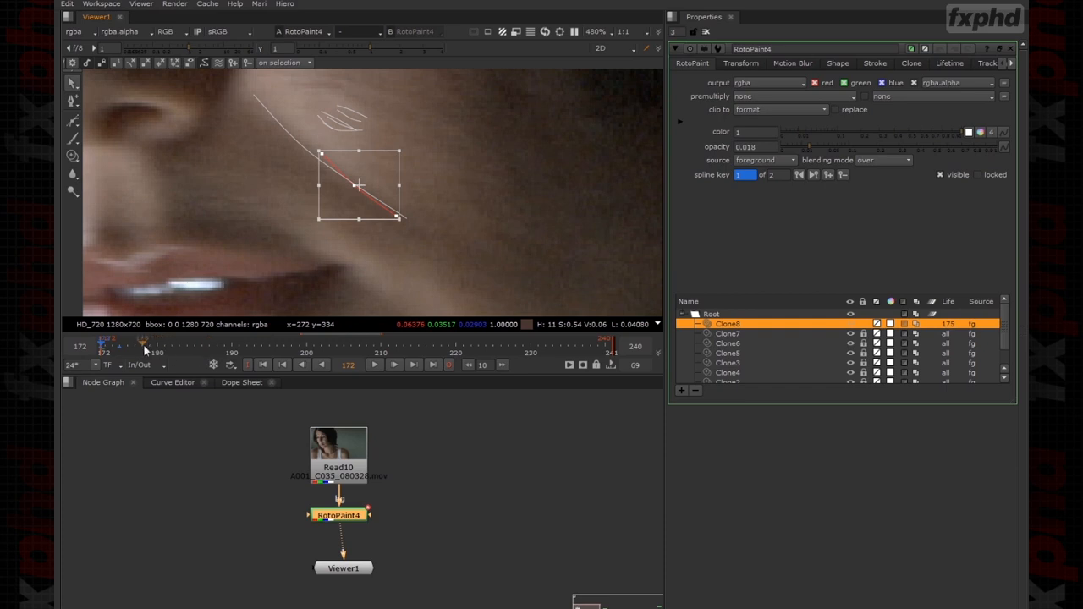
left_click(764, 334)
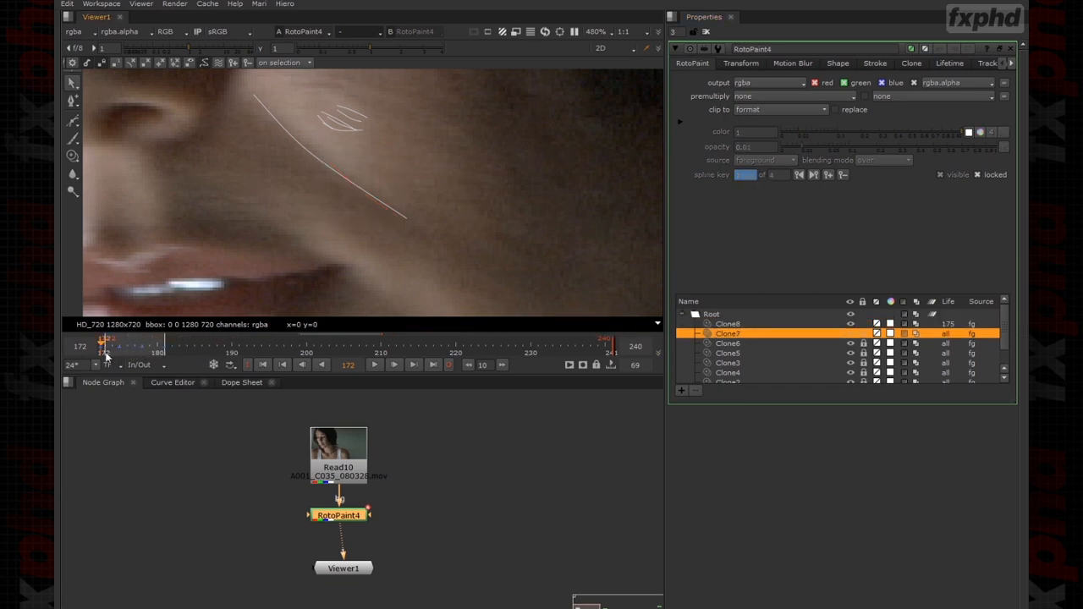
middle_click_drag(165, 356, 100, 357)
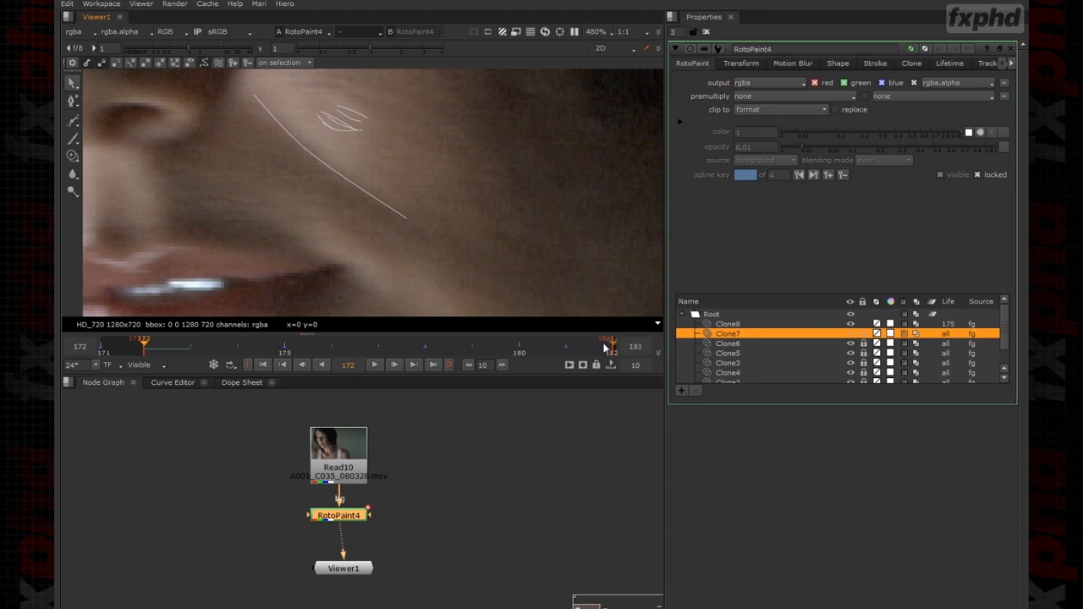
left_click(606, 347)
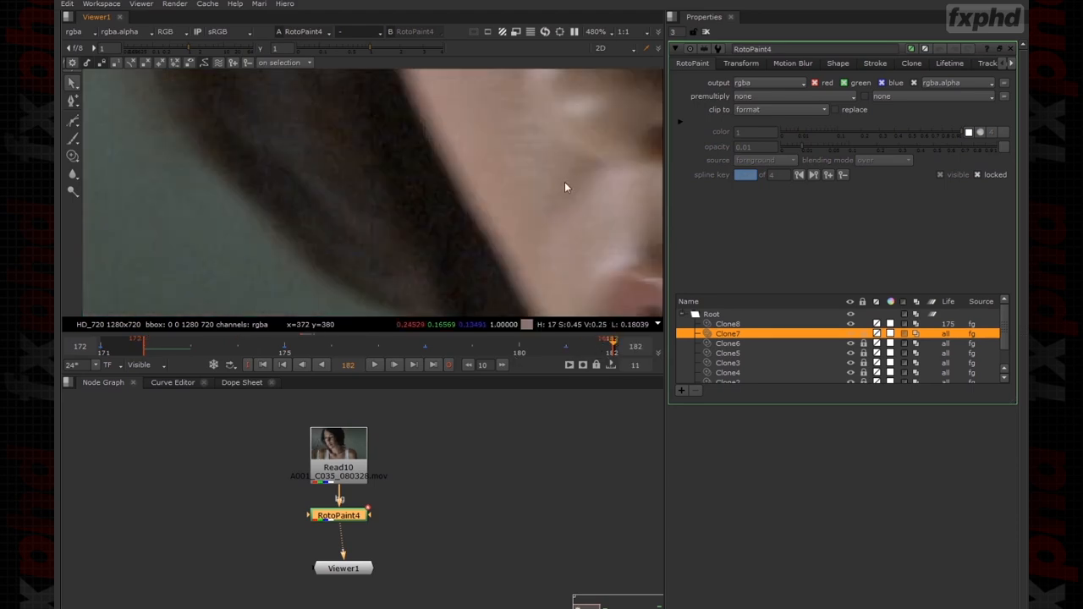
left_click(158, 367)
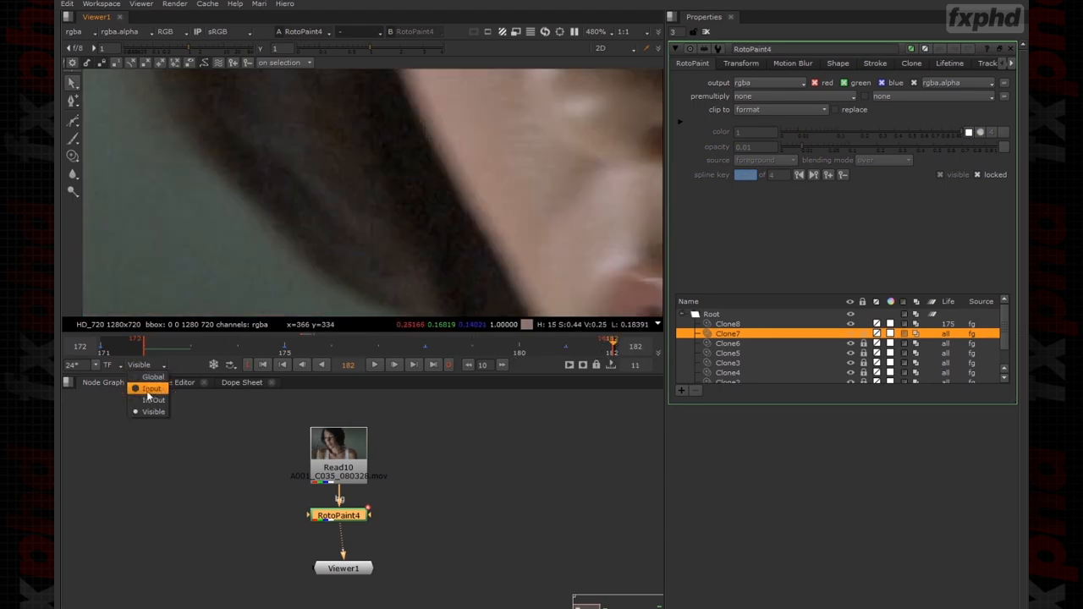
left_click(150, 398)
left_click_drag(537, 352, 152, 361)
scroll(285, 236, "down", 3)
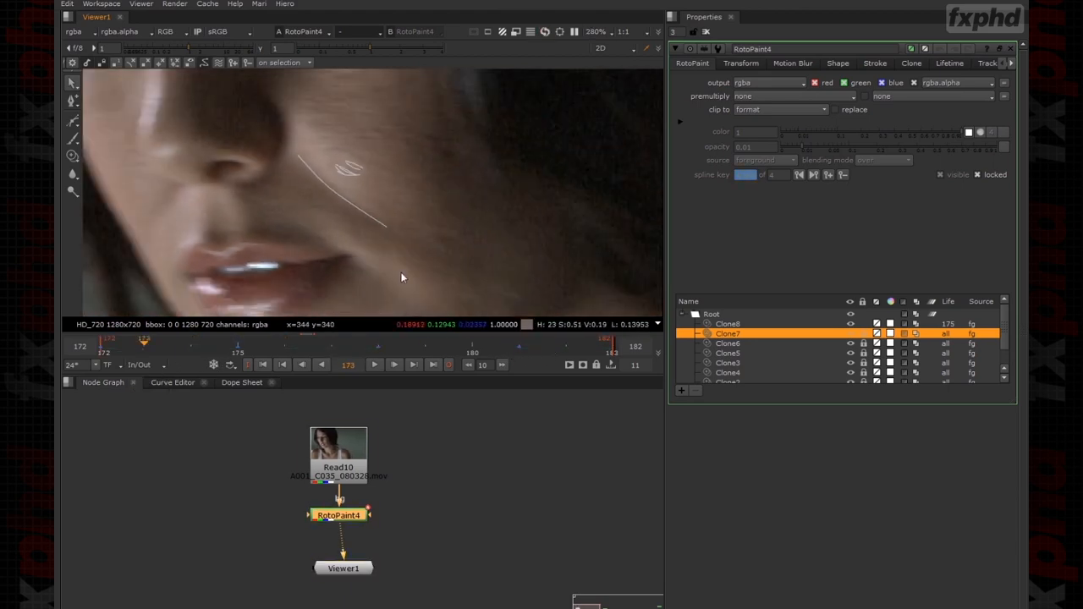
Set the Clone8 stroke's lifetime type to all frames.
left_click(764, 326)
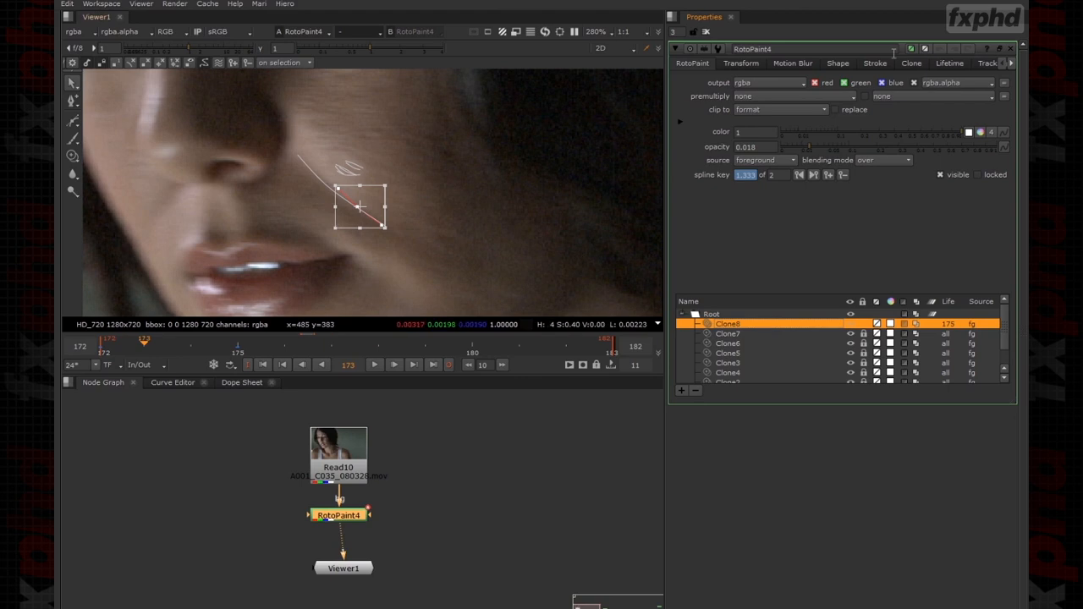
left_click(949, 62)
left_click(760, 83)
left_click(757, 63)
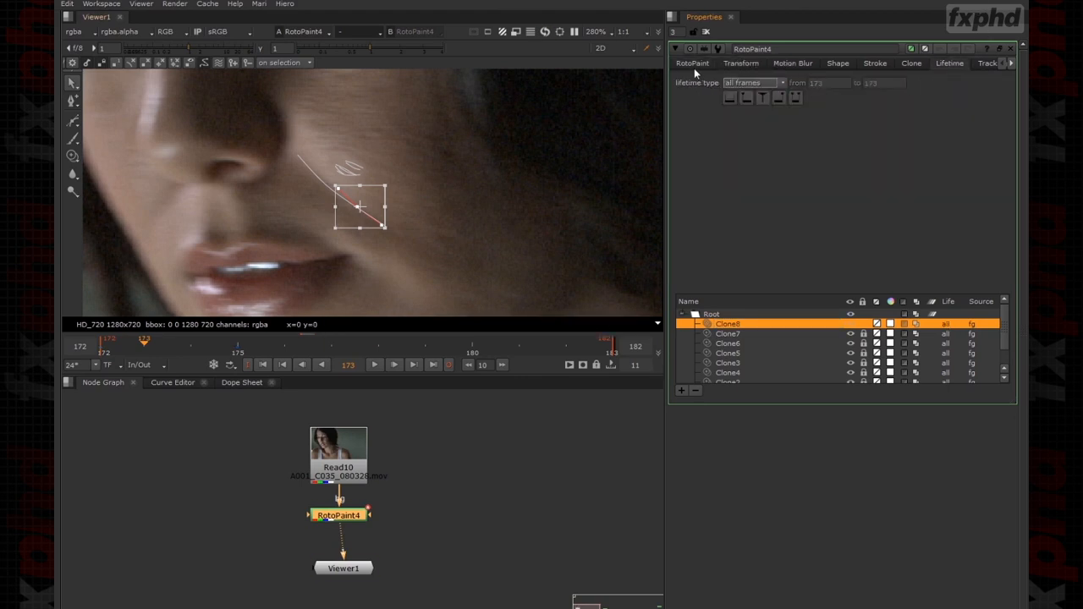
left_click(695, 65)
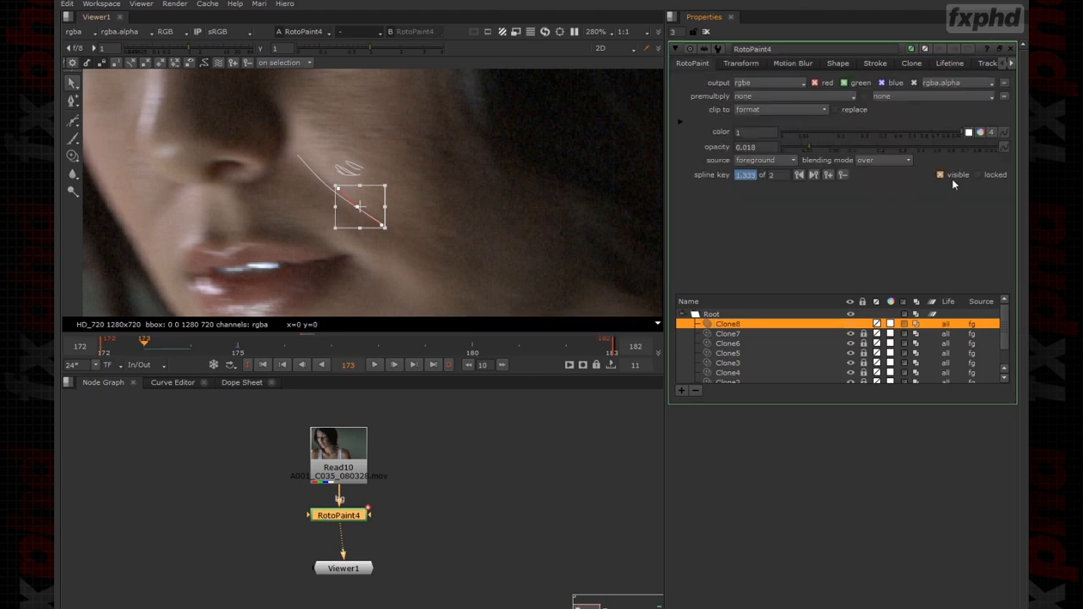
Advance to frame 181, move the whole Clone8 stroke onto the cheek crease there, and step back to check how it follows.
key("Right")
key("Right")
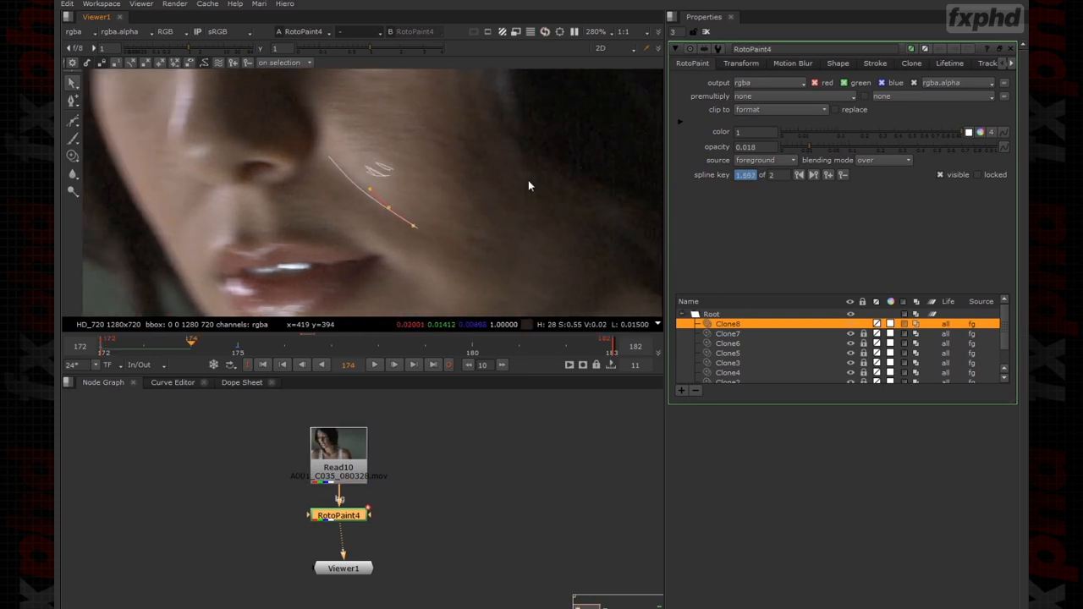
key("Right")
key("Right")
key("Right")
key("Right")
key("Right")
key("Right")
key("Right")
key("Right")
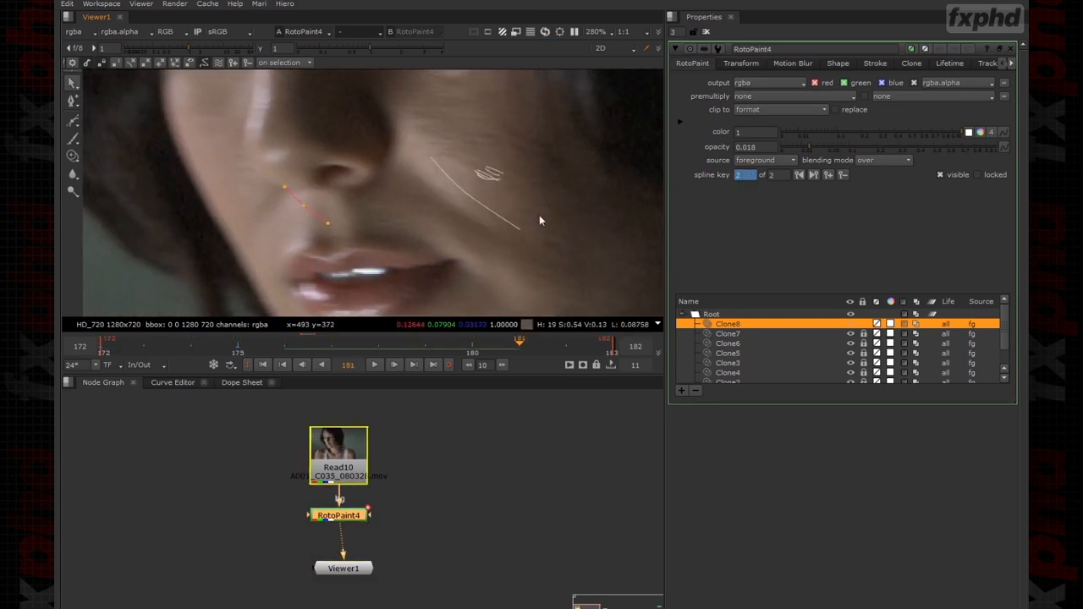
left_click_drag(320, 190, 552, 197)
key("Left")
key("Left")
key("Left")
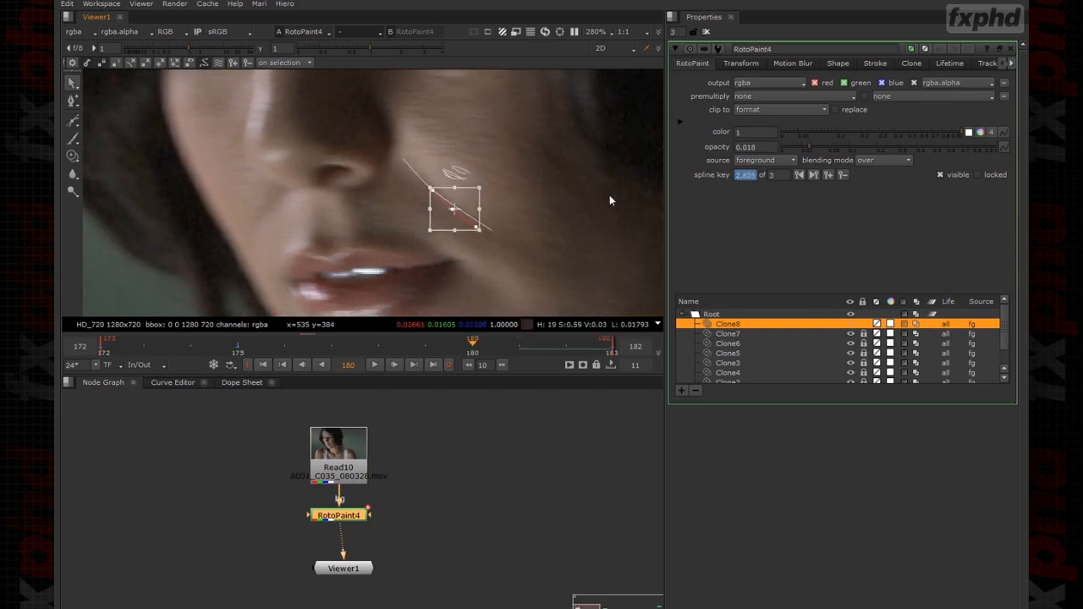
Set the viewer's in point to frame 164 and limit the timeline to the In/Out range.
key("Right")
key("Right")
key("Left")
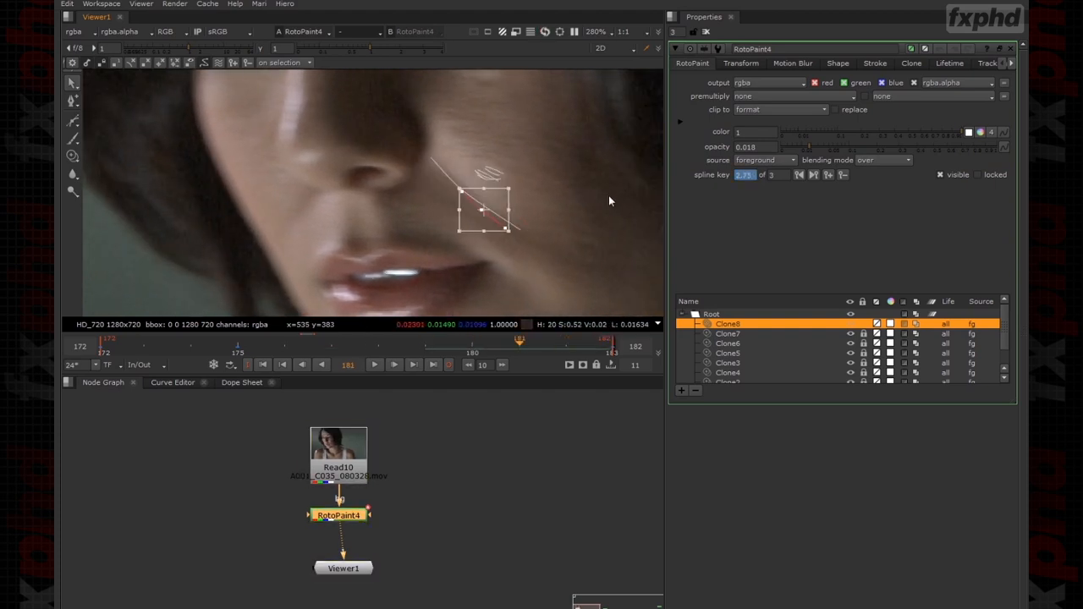
key("Right")
left_click_drag(180, 346, 223, 356, "alt")
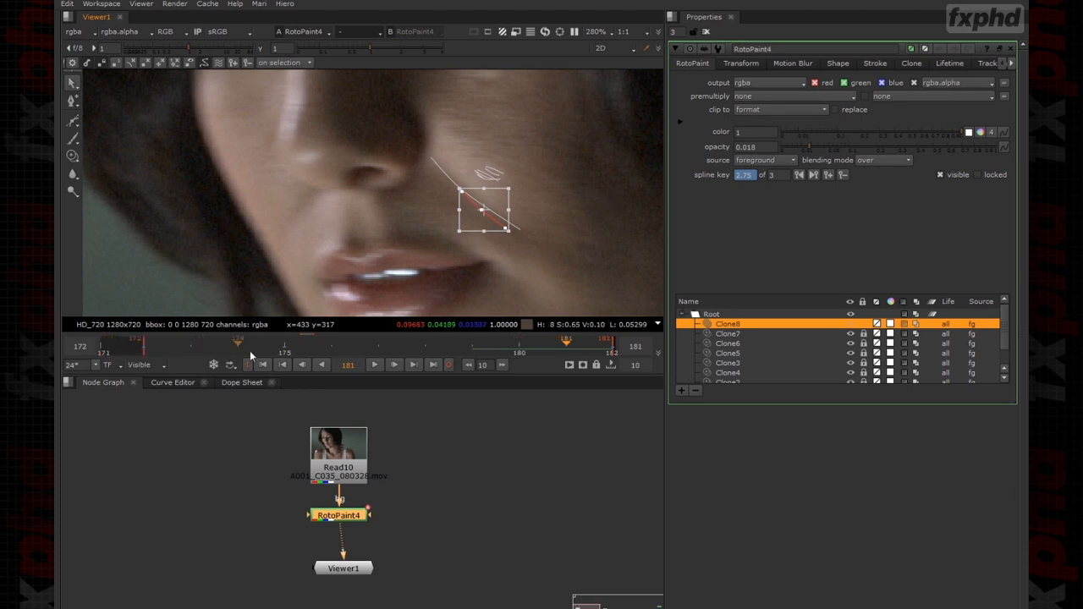
left_click(729, 354)
scroll(306, 354, "down", 8)
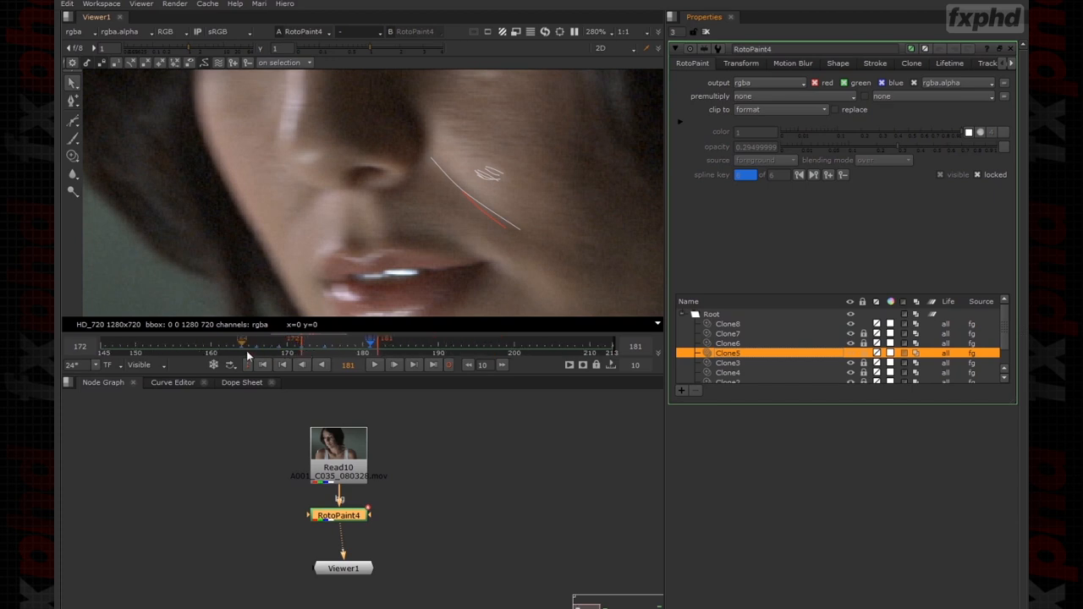
left_click(243, 350)
left_click(135, 365)
left_click(152, 401)
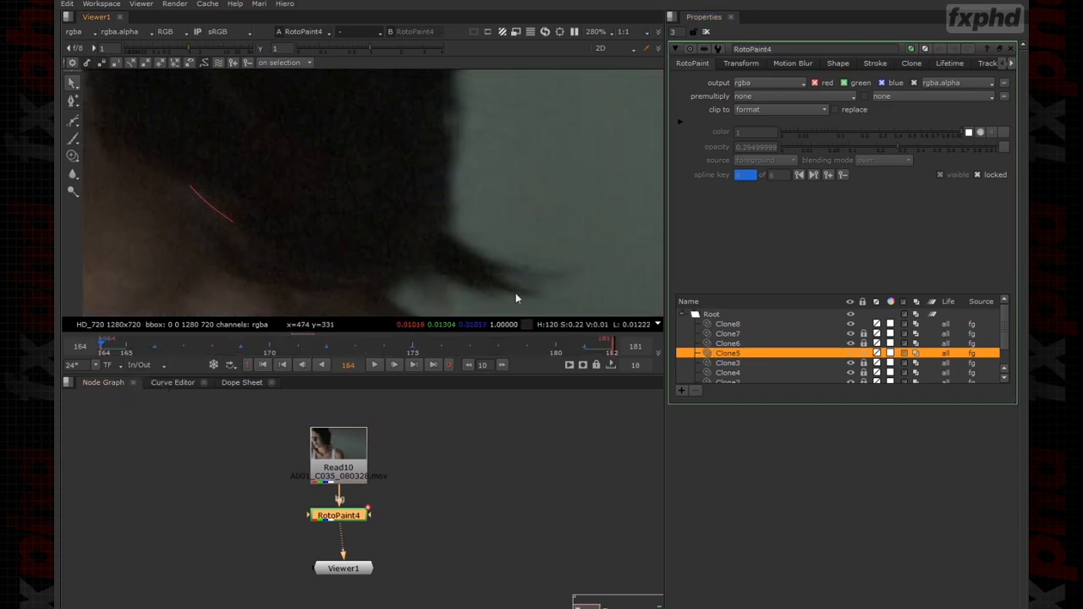
Move the Clone8 stroke back onto the cheek crease at frame 164.
left_click(577, 345)
left_click(498, 230)
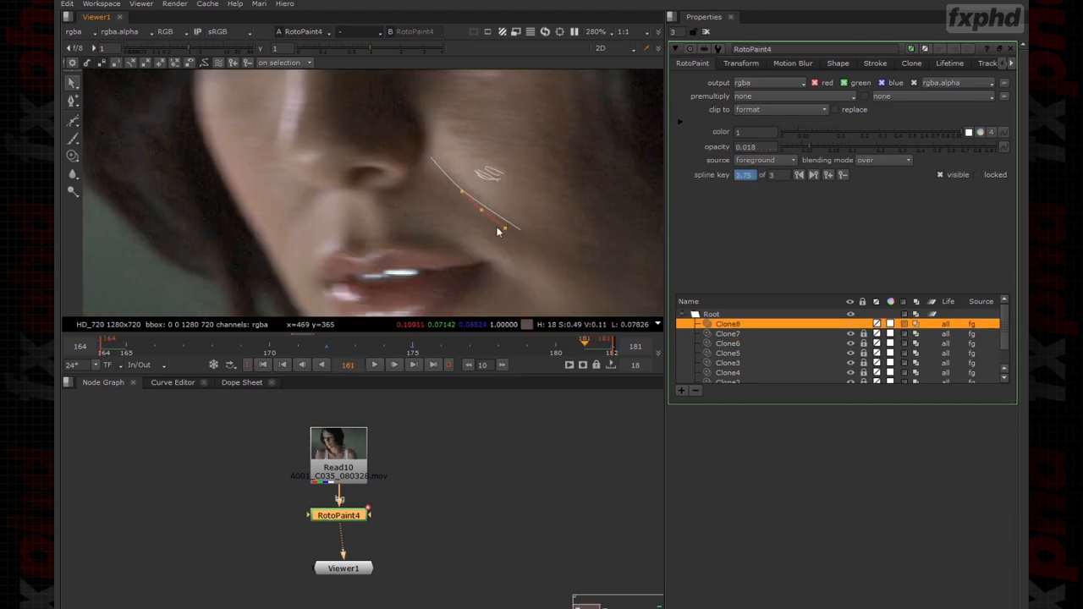
left_click_drag(583, 164, 392, 303)
key("Left")
key("Left")
key("Left")
key("Left")
key("Left")
key("Left")
key("Left")
key("Left")
key("Left")
key("Left")
key("Left")
key("Left")
key("Left")
key("Left")
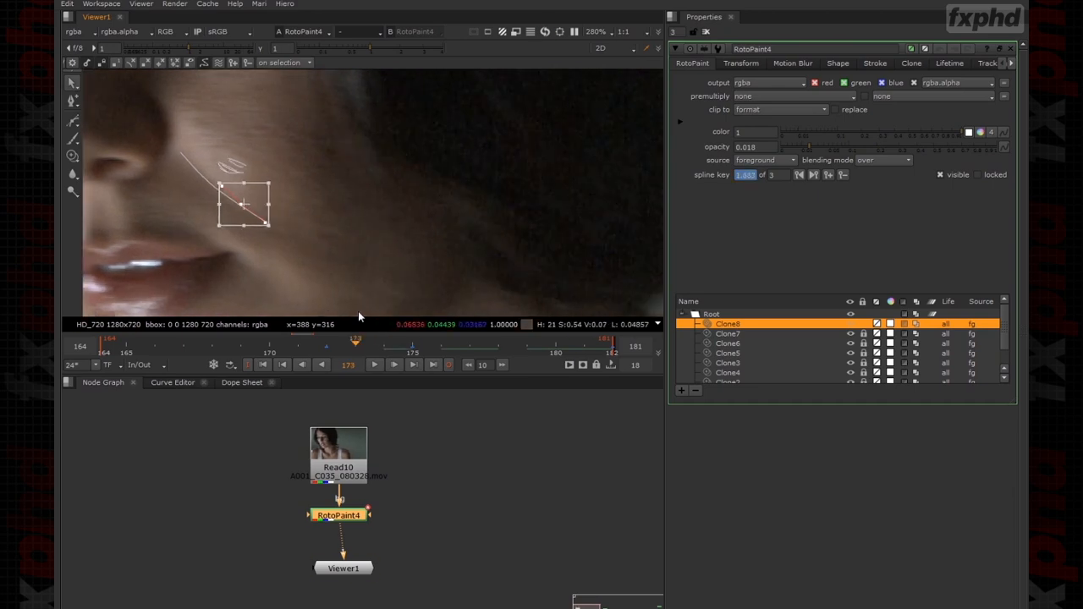
key("Left")
key("Left")
key("Left")
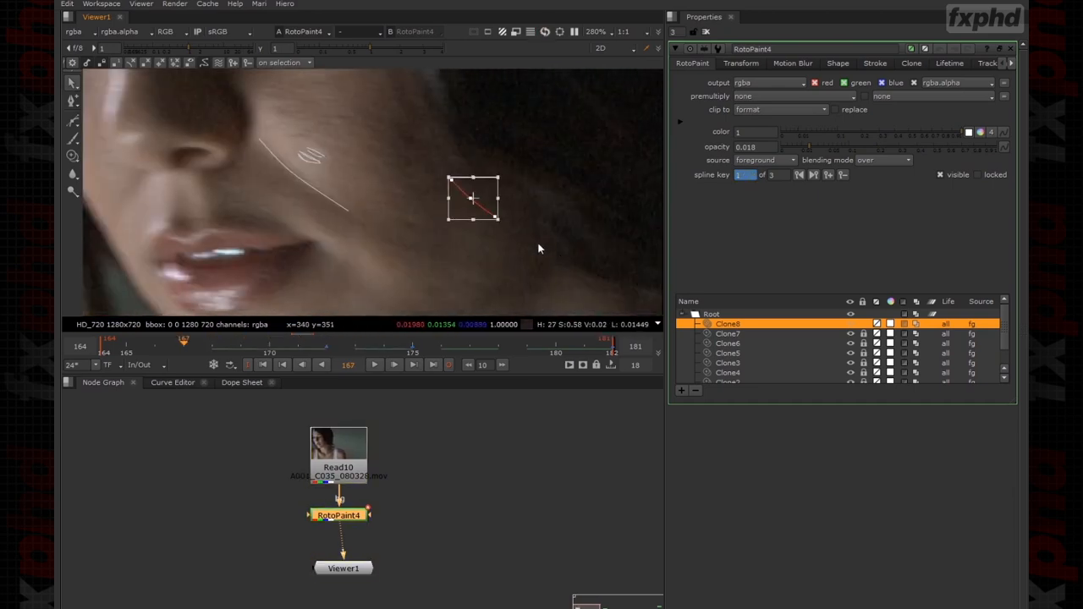
mouse_move(553, 209)
left_mouse_down()
mouse_move(350, 208)
mouse_move(310, 195)
mouse_move(322, 197)
left_mouse_up()
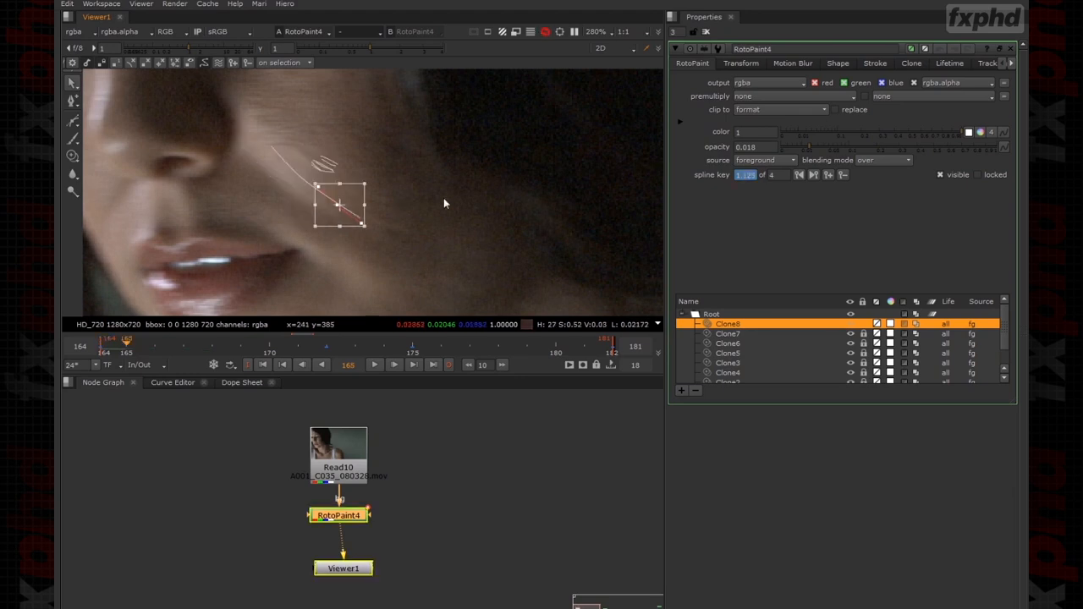
Step through the shot up to frame 181 to examine how the Clone8 stroke follows the cheek crease.
key("Right")
key("Right")
key("Right")
key("Right")
key("Right")
key("Right")
key("Right")
key("Right")
key("Right")
key("Right")
key("Right")
key("Right")
key("Right")
key("Right")
key("Right")
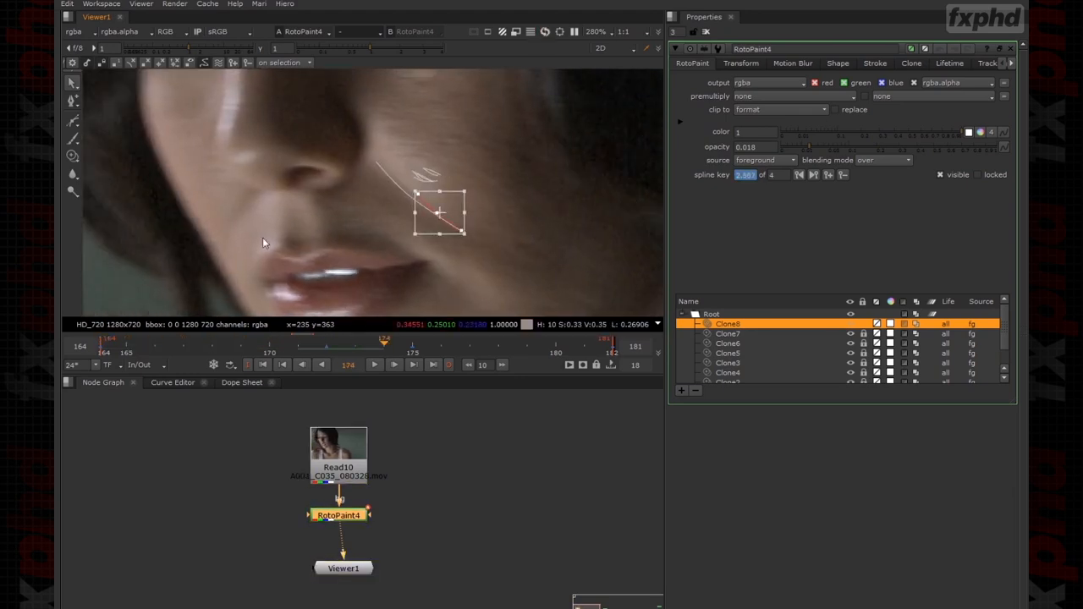
key("Right")
key("Right")
key("Right")
key("Left")
key("Left")
key("Right")
key("Right")
middle_click_drag(319, 250, 178, 236)
key("Left")
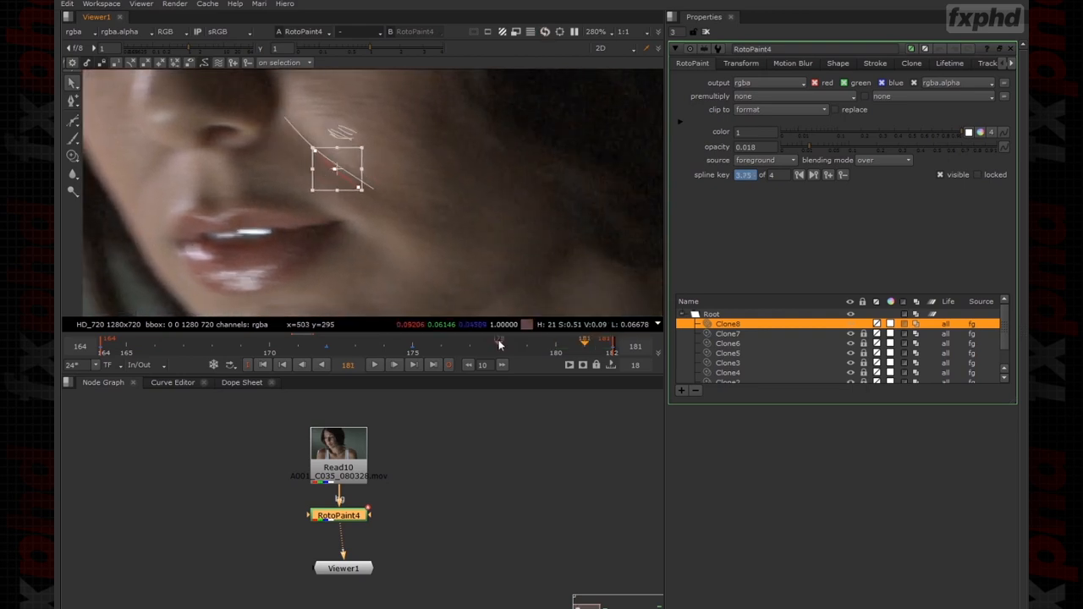
left_click(550, 346)
left_click_drag(550, 346, 582, 354)
left_click(548, 214)
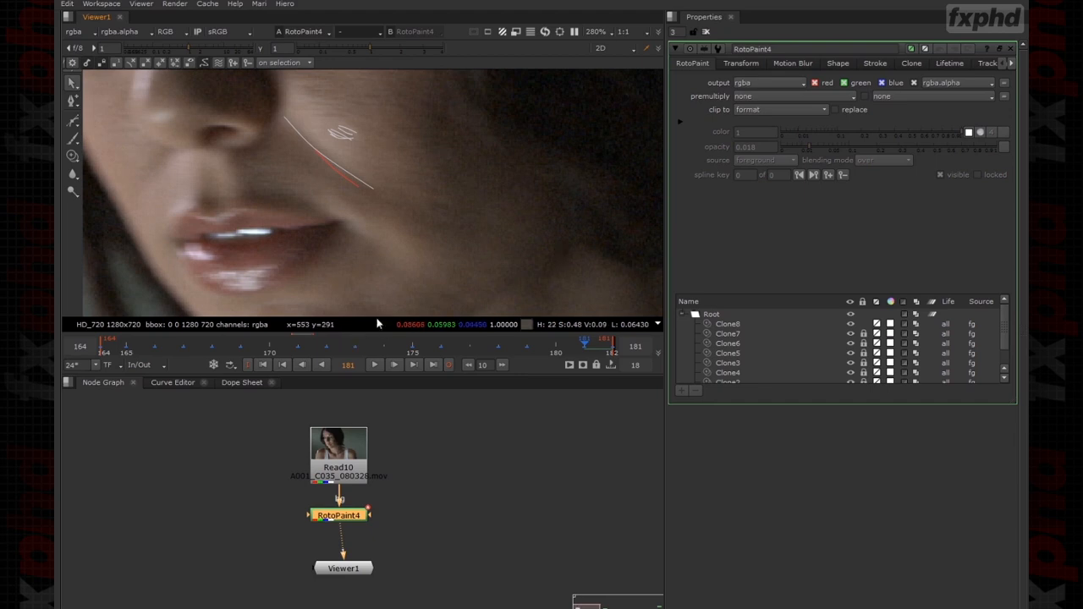
Lock the Clone8 stroke and play the shot with the overlay hidden.
scroll(430, 183, "down", 3)
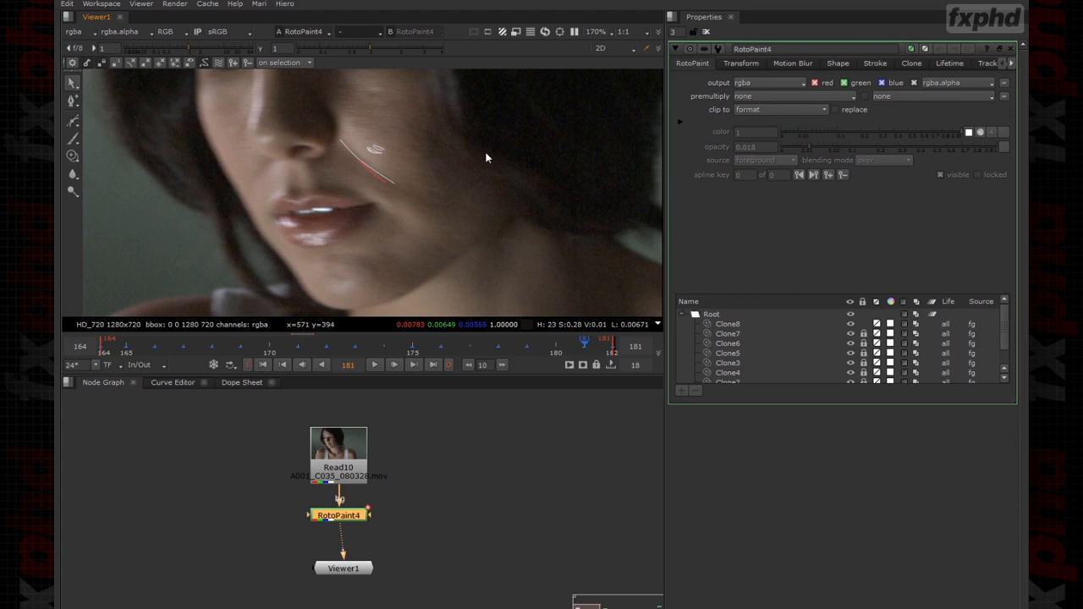
left_click(742, 314)
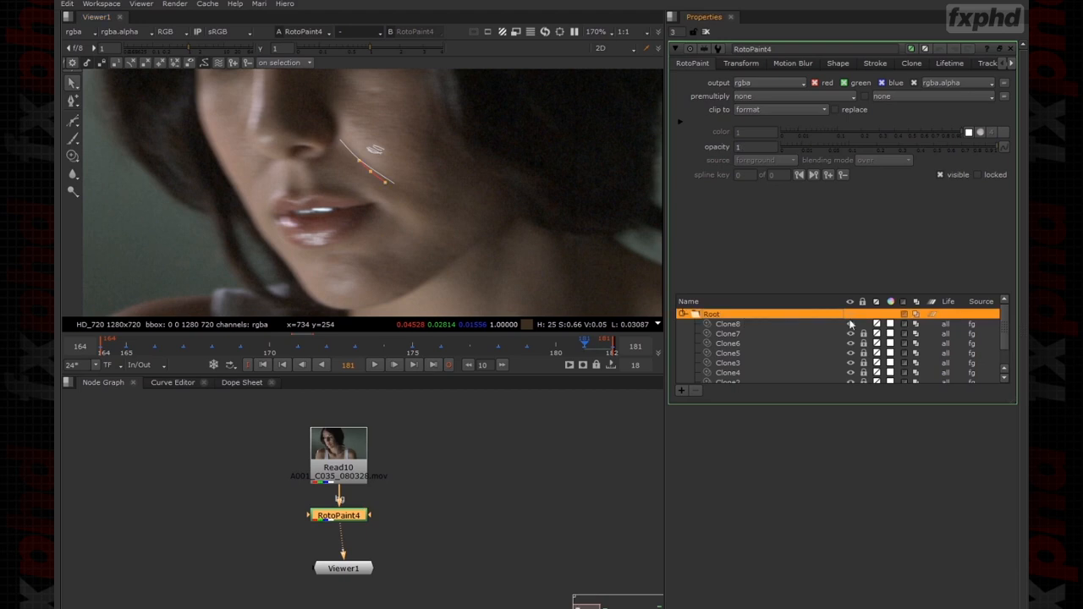
left_click(510, 222)
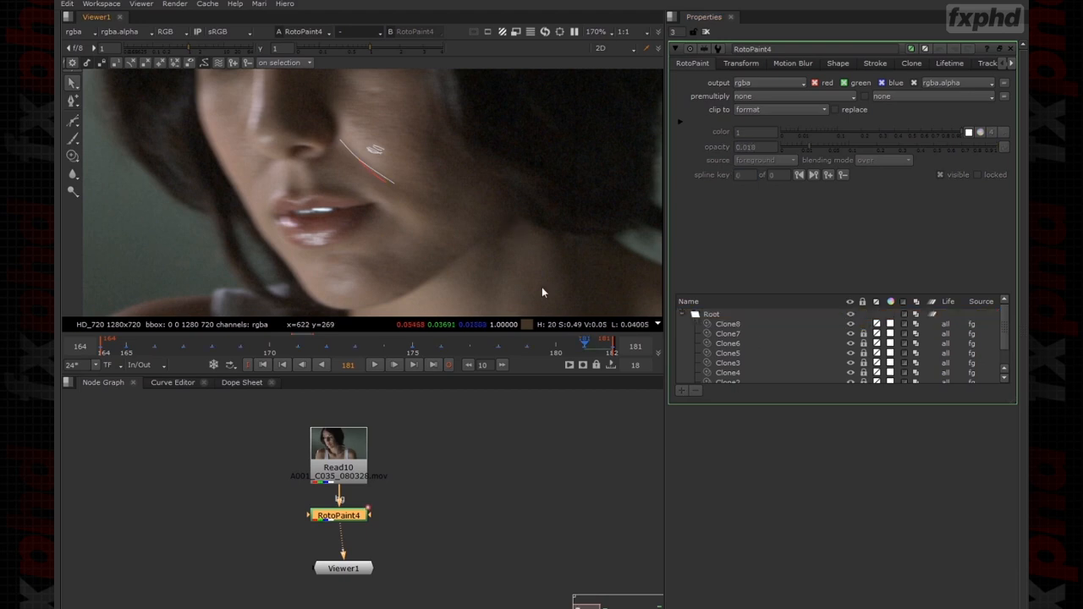
left_click(867, 328)
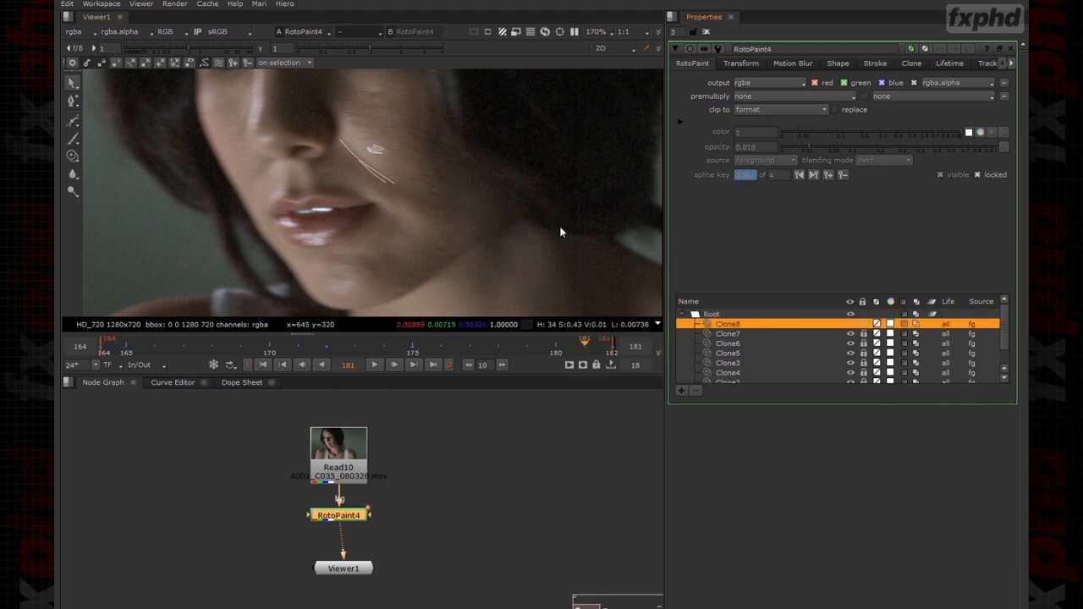
left_click(521, 236)
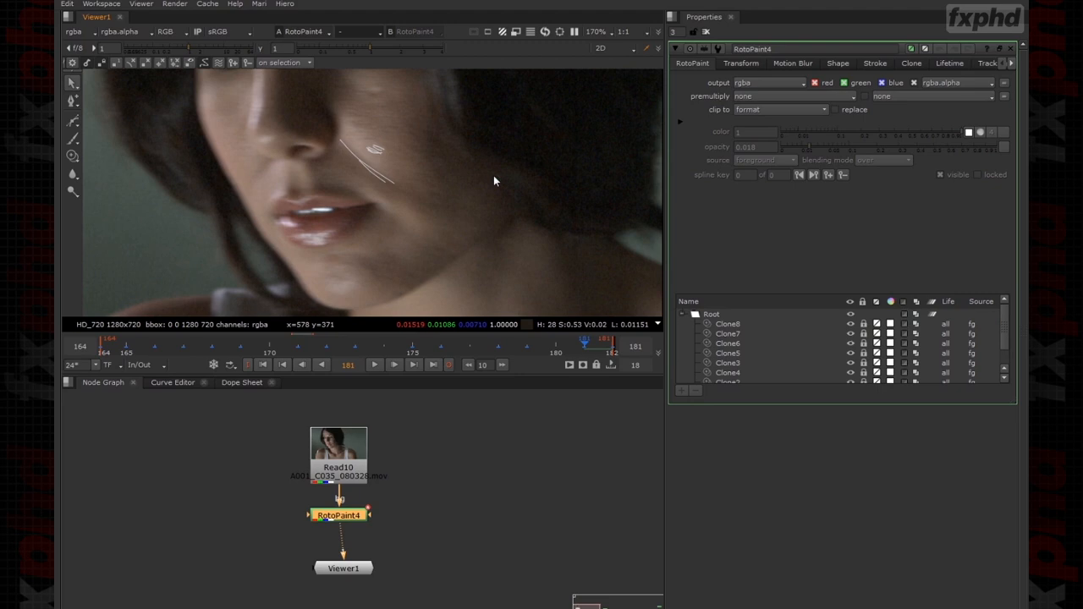
key("o")
key("l")
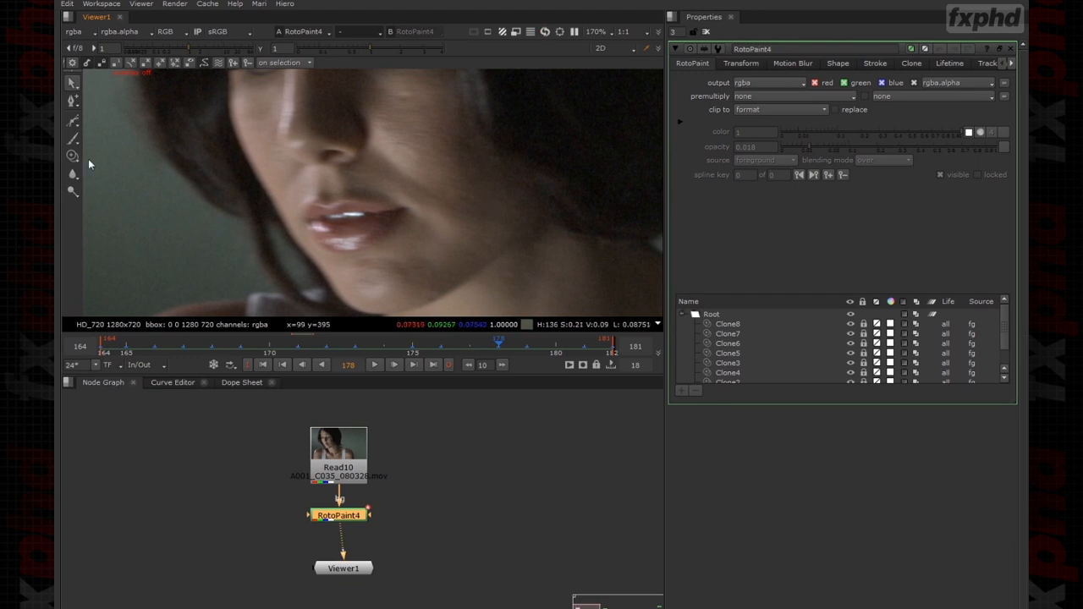
Paint a short clone stroke on the cheek beside the nose at frame 178, replacing the trial stroke.
left_click(73, 155)
right_click(272, 135)
left_click(271, 155)
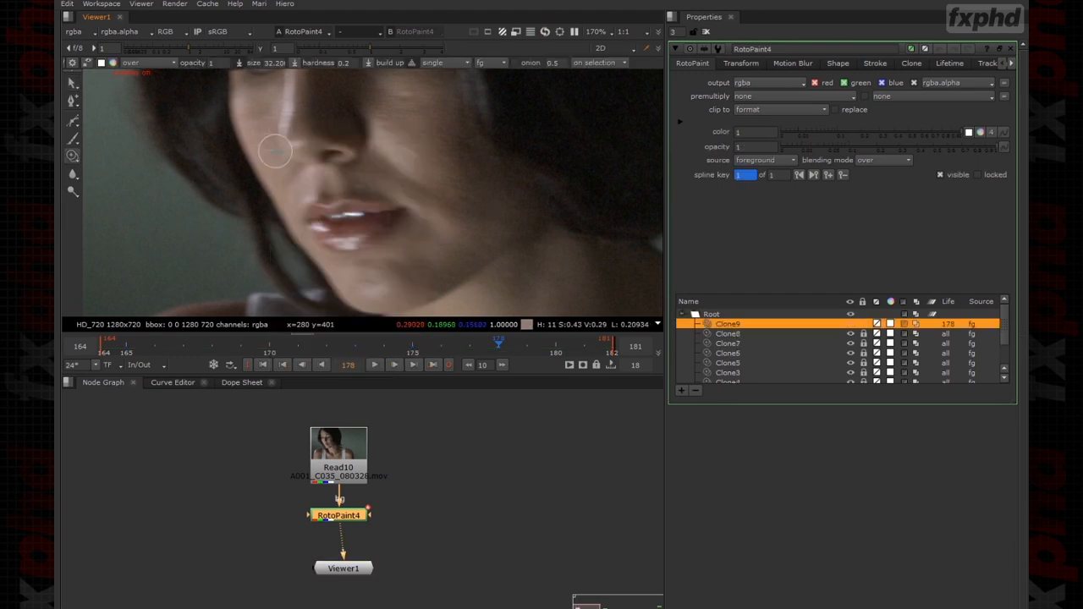
left_click(695, 391)
scroll(290, 169, "up", 4)
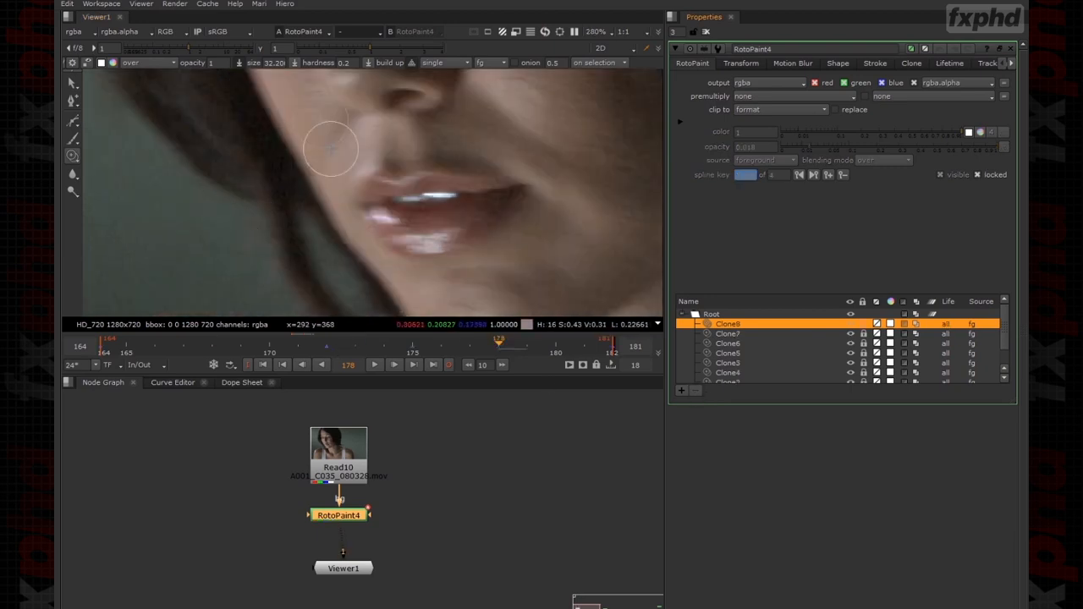
left_click_drag(342, 204, 334, 228)
Delete two surplus points from the new clone stroke beside the nose and reposition its remaining points.
left_click(71, 83)
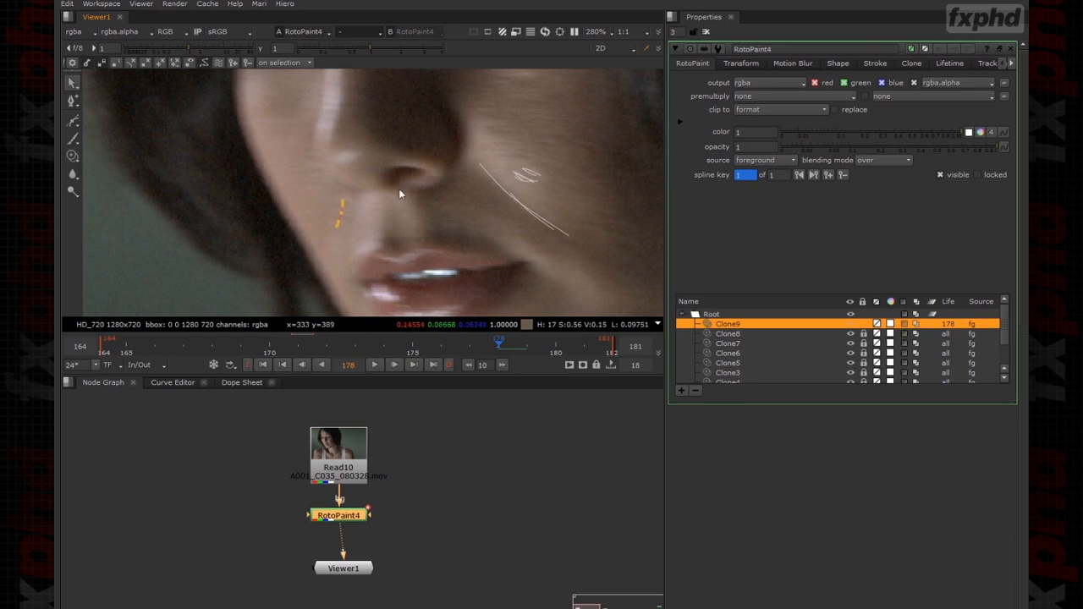
scroll(370, 226, "up", 3)
left_click(323, 193)
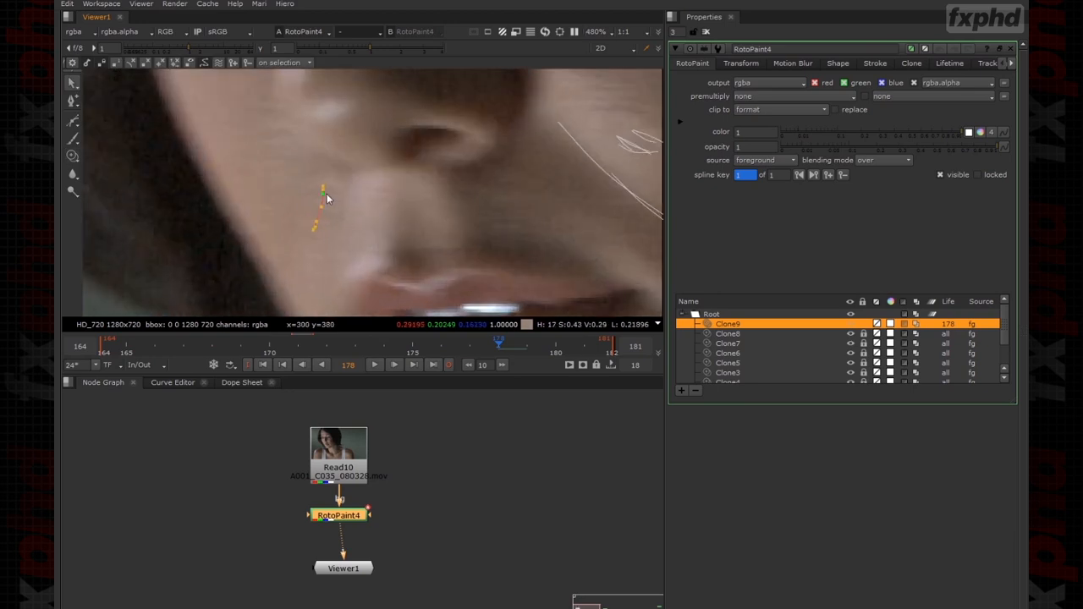
key("Delete")
left_click(316, 229)
key("Delete")
mouse_move(323, 187)
left_mouse_down()
mouse_move(340, 183)
mouse_move(326, 208)
left_mouse_up()
Set the Clone9 stroke's opacity to 0.122 and its brush size to 56.
mouse_move(958, 148)
left_mouse_down()
mouse_move(768, 150)
mouse_move(856, 145)
left_mouse_up()
left_click(874, 64)
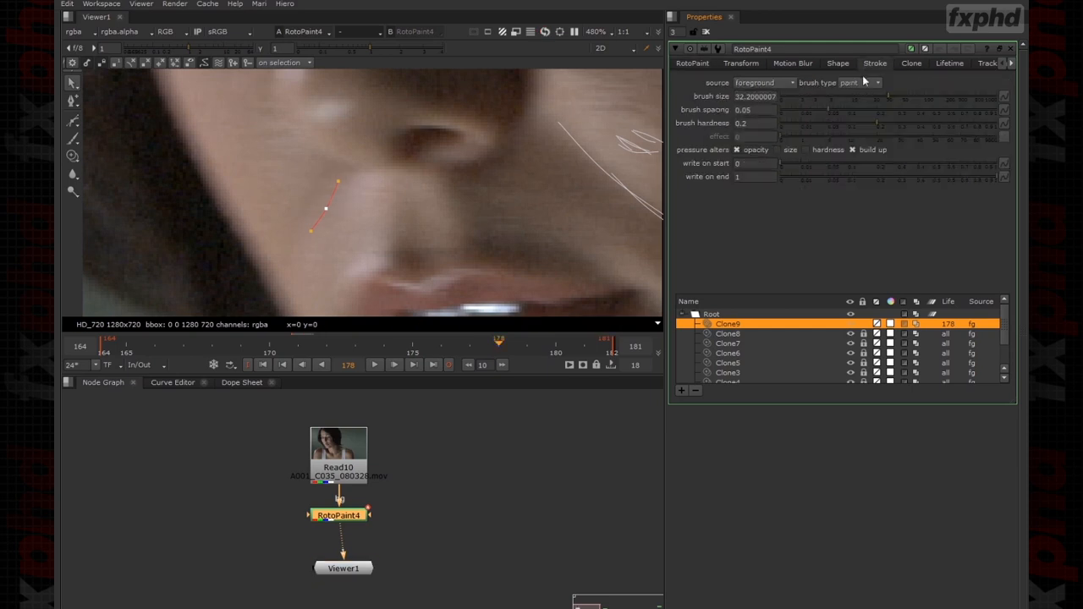
mouse_move(889, 95)
left_mouse_down()
mouse_move(921, 94)
mouse_move(885, 94)
mouse_move(906, 91)
left_mouse_up()
Inspect the Clone9 repair beside the nose with the overlay hidden and shown.
scroll(417, 172, "down", 5)
scroll(420, 177, "up", 4)
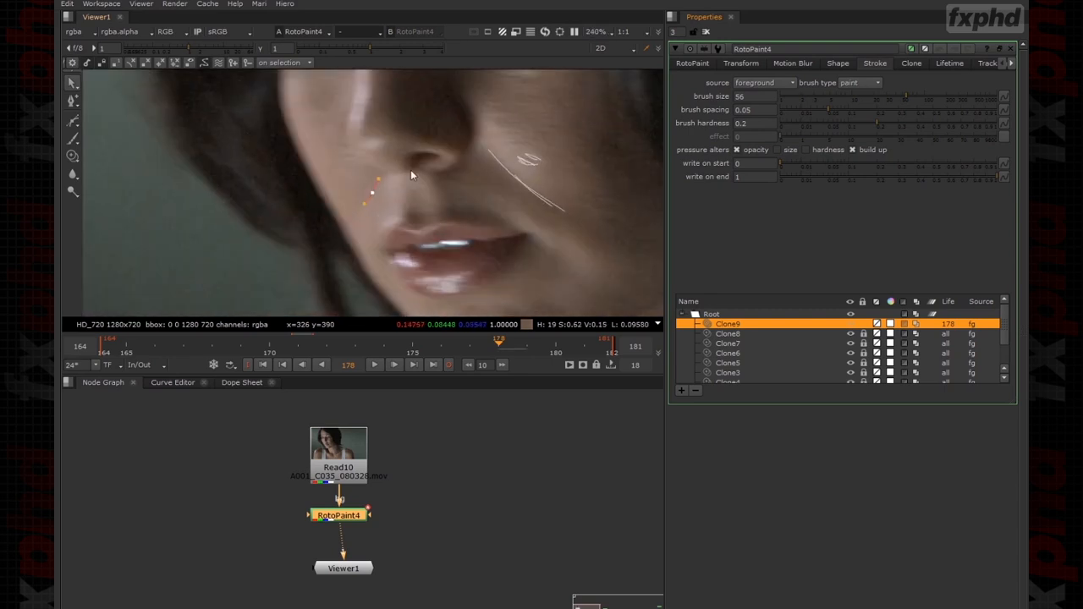
right_click(392, 146)
left_click(394, 147)
left_click(456, 510)
left_click(360, 516)
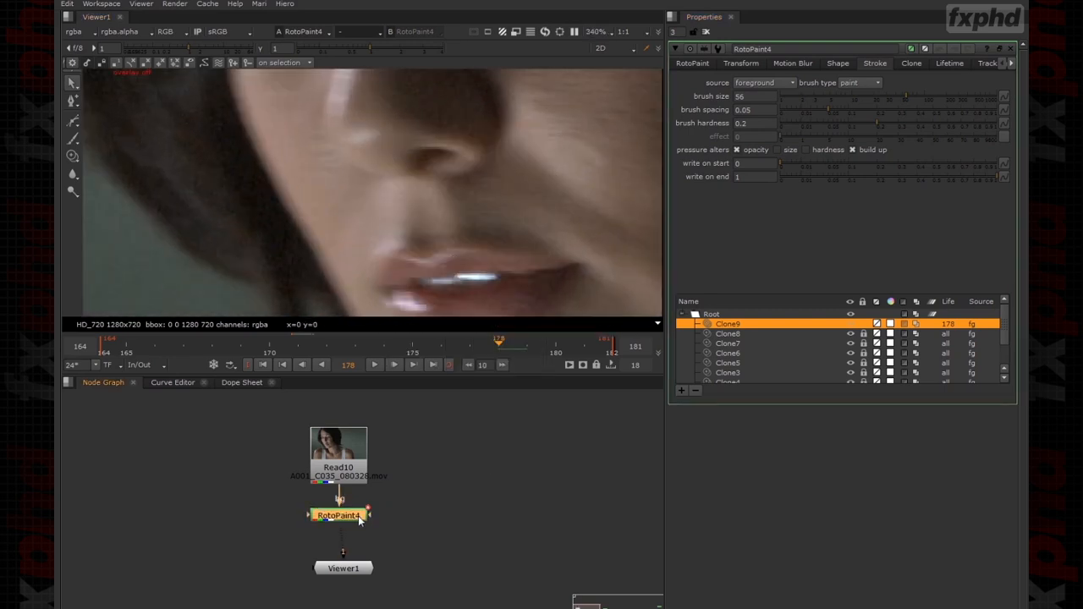
right_click(374, 151)
left_click(389, 161)
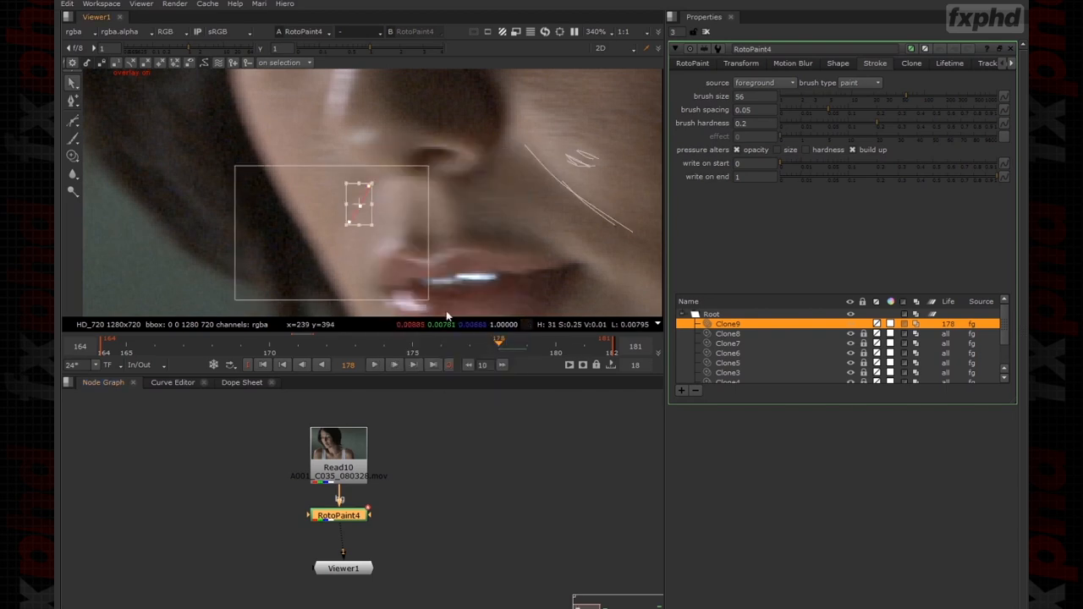
left_click(694, 65)
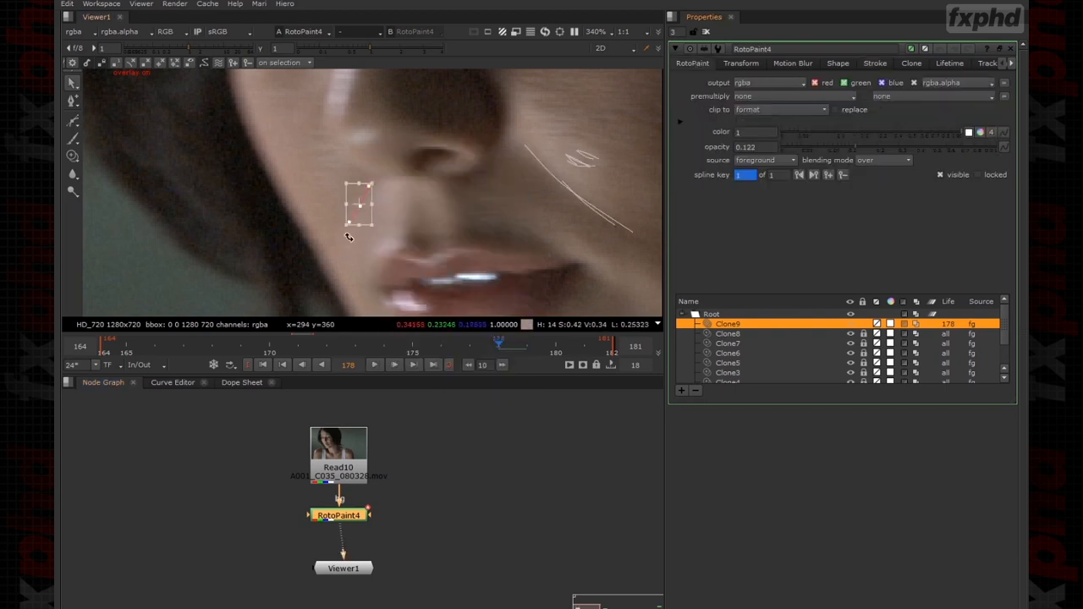
left_click(351, 517)
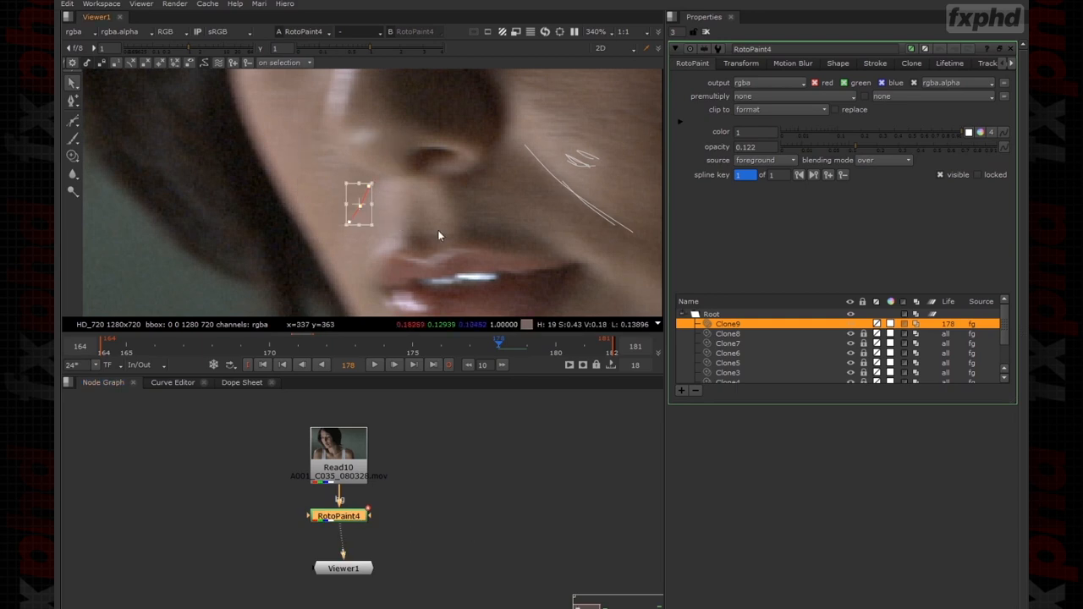
At frame 174, move the Clone9 stroke back onto the cheek beside the nose.
key("Left")
key("Left")
key("Left")
key("Left")
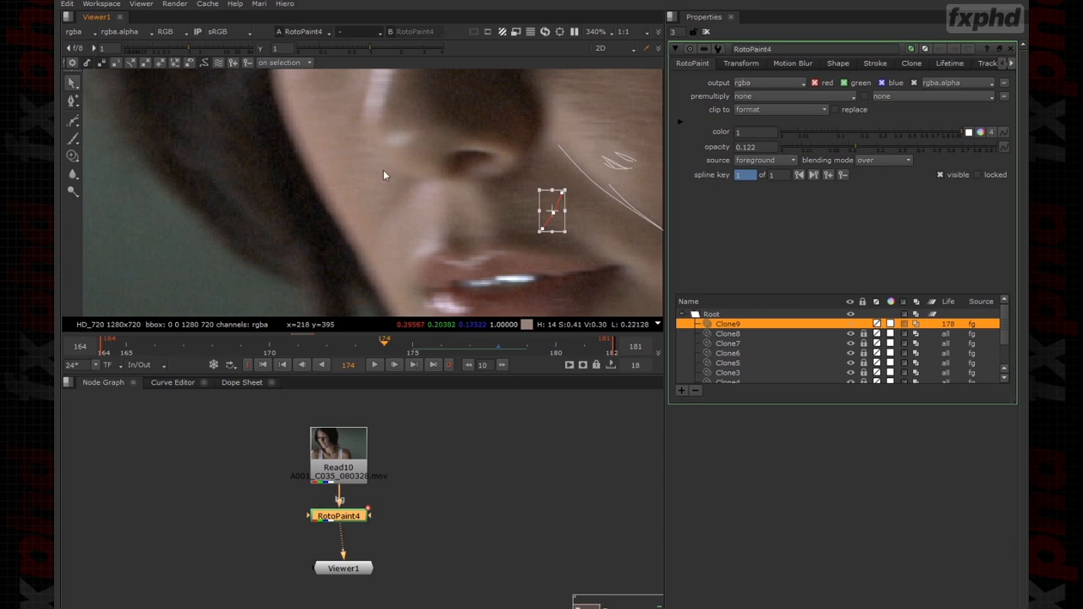
left_click_drag(556, 227, 407, 210)
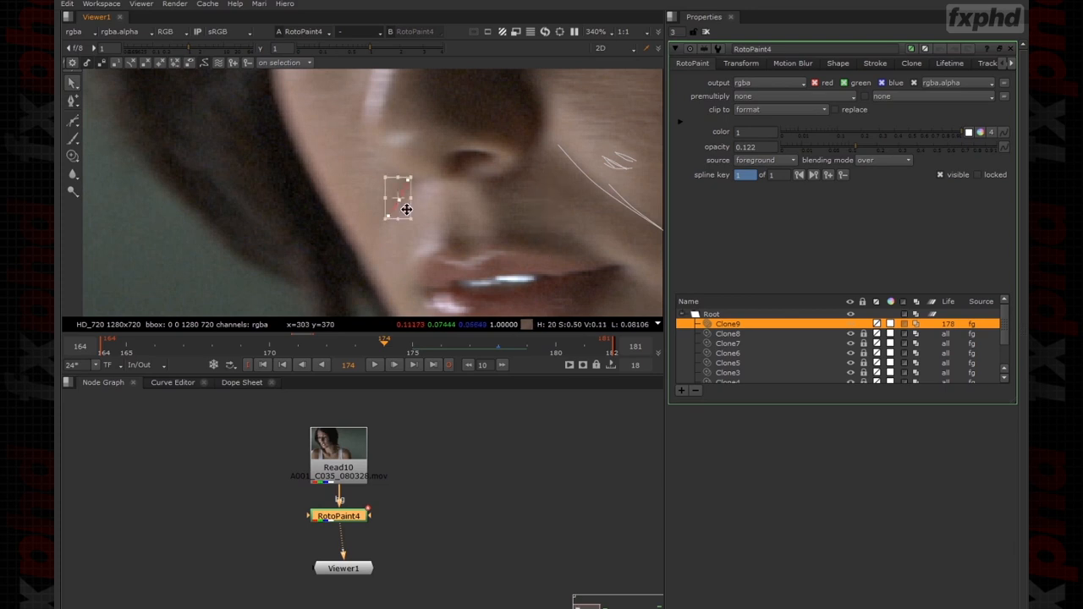
Set the Clone9 stroke's lifetime to all frames.
left_click(944, 324)
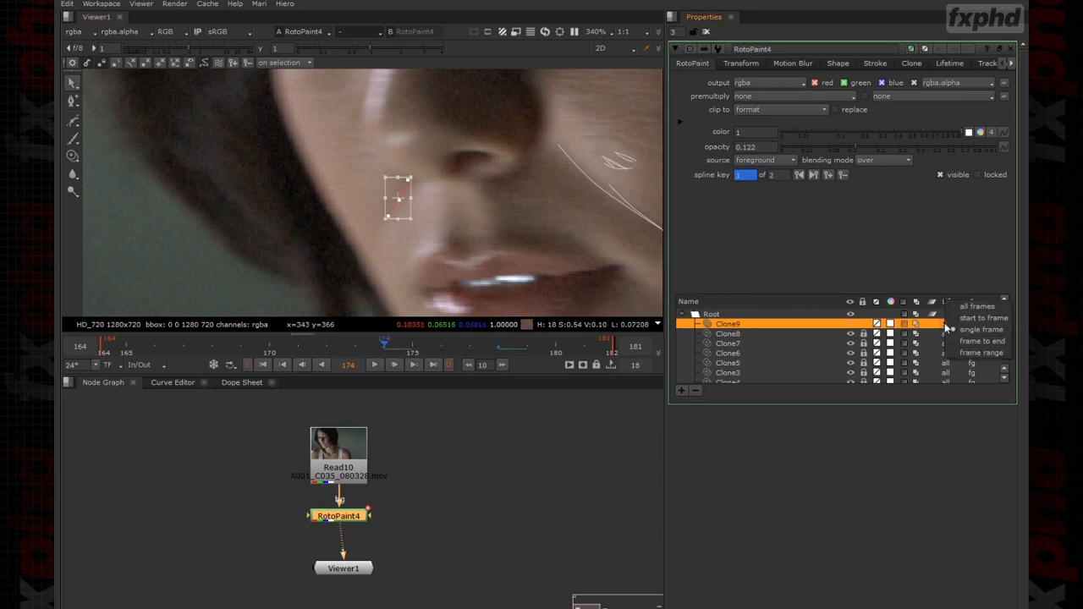
left_click(959, 302)
left_click(943, 324)
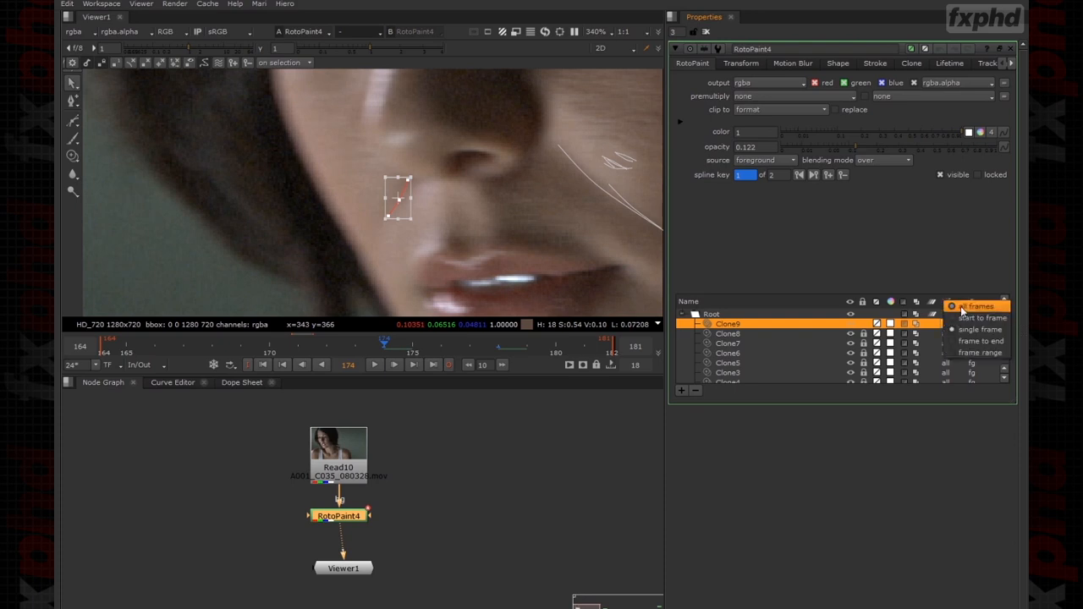
left_click(975, 307)
Select all of the Clone9 stroke's points and reposition them beside the nose at frame 170.
left_click_drag(293, 125, 470, 264)
key("Left")
key("Left")
key("Left")
key("Left")
mouse_move(427, 284)
middle_mouse_down()
mouse_move(277, 267)
mouse_move(496, 285)
middle_mouse_up()
left_click_drag(621, 230, 456, 226)
At frame 165, move the Clone9 stroke onto the cheek beside the nose.
key("Left")
key("Left")
key("Left")
key("Left")
key("Left")
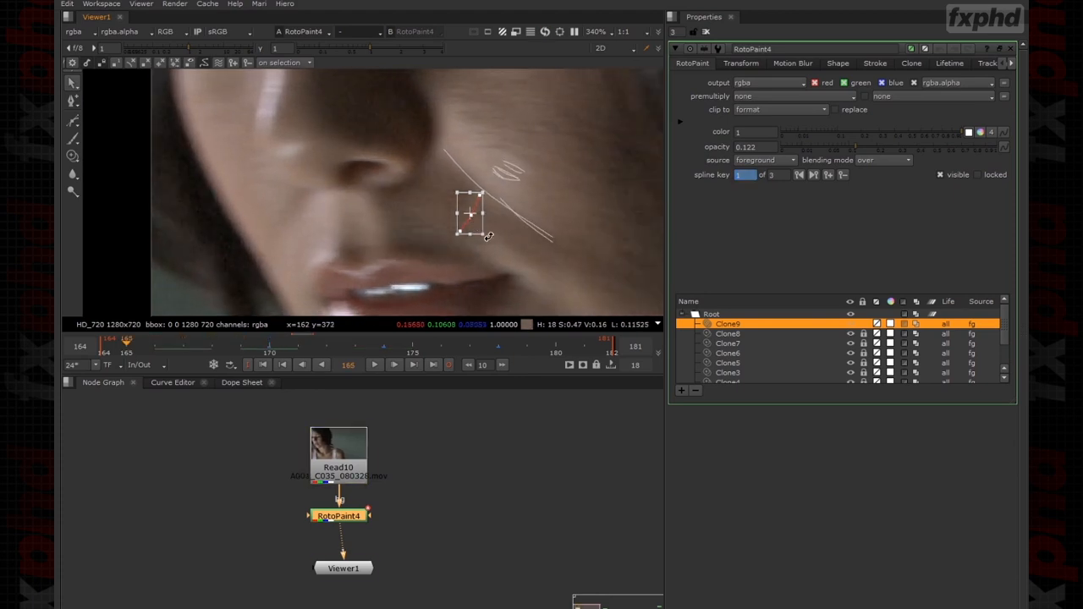
left_click_drag(478, 227, 301, 216)
Step forward through the frames to examine how the Clone9 stroke follows the face.
key("Right")
key("Right")
key("Right")
key("Right")
key("Right")
key("Right")
key("Right")
key("Right")
key("Right")
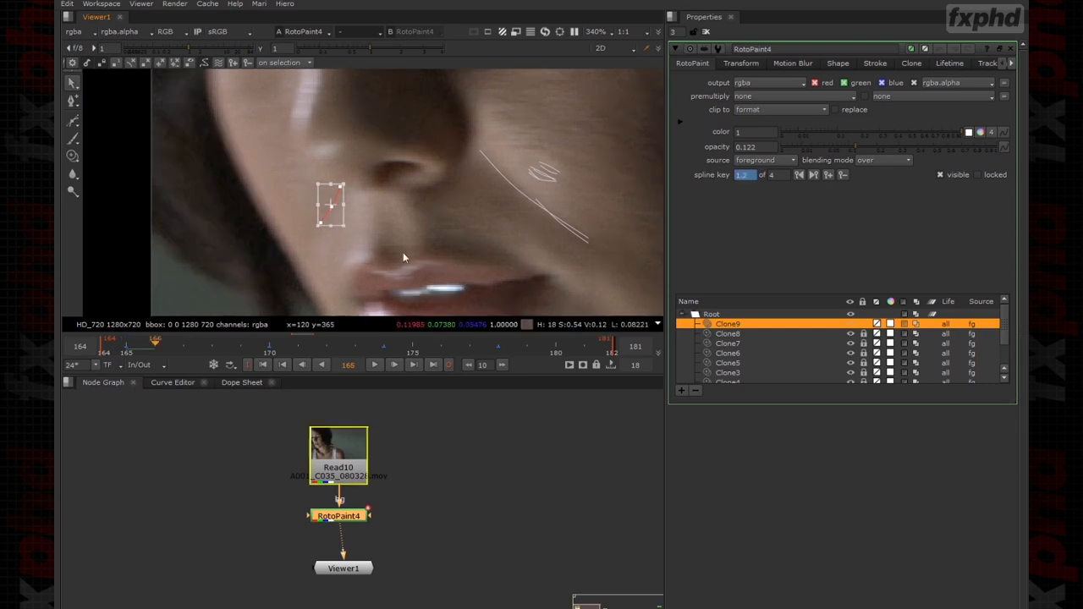
Return to frame 164 and move the Clone9 stroke onto the cheek beside the nose.
key("Left")
key("Left")
key("Left")
key("Left")
key("Left")
key("Left")
key("Left")
key("Left")
key("Left")
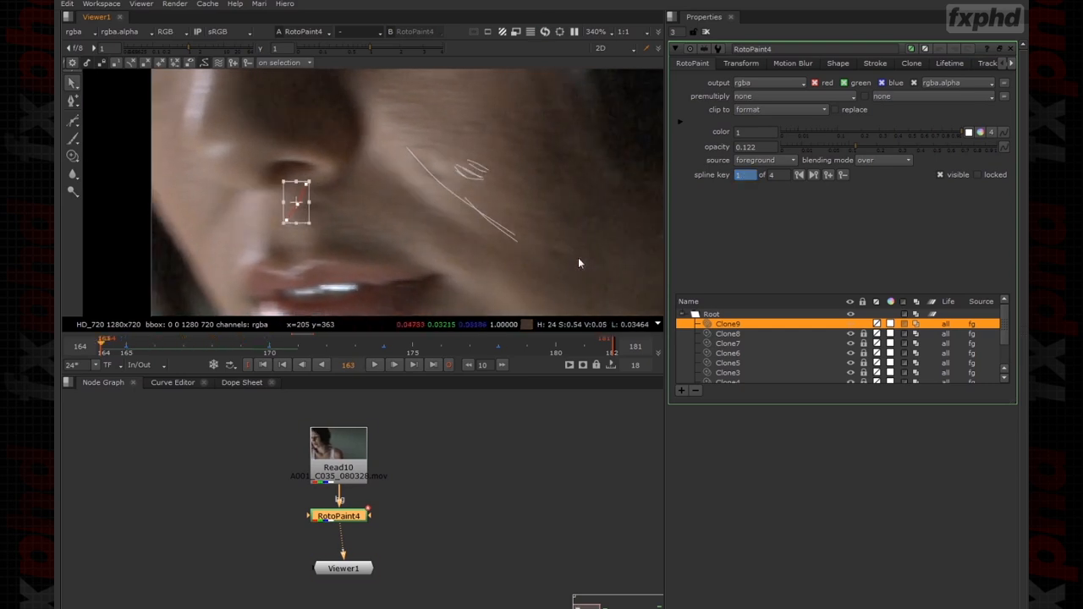
key("Left")
mouse_move(477, 241)
left_mouse_down()
mouse_move(424, 249)
mouse_move(438, 246)
left_mouse_up()
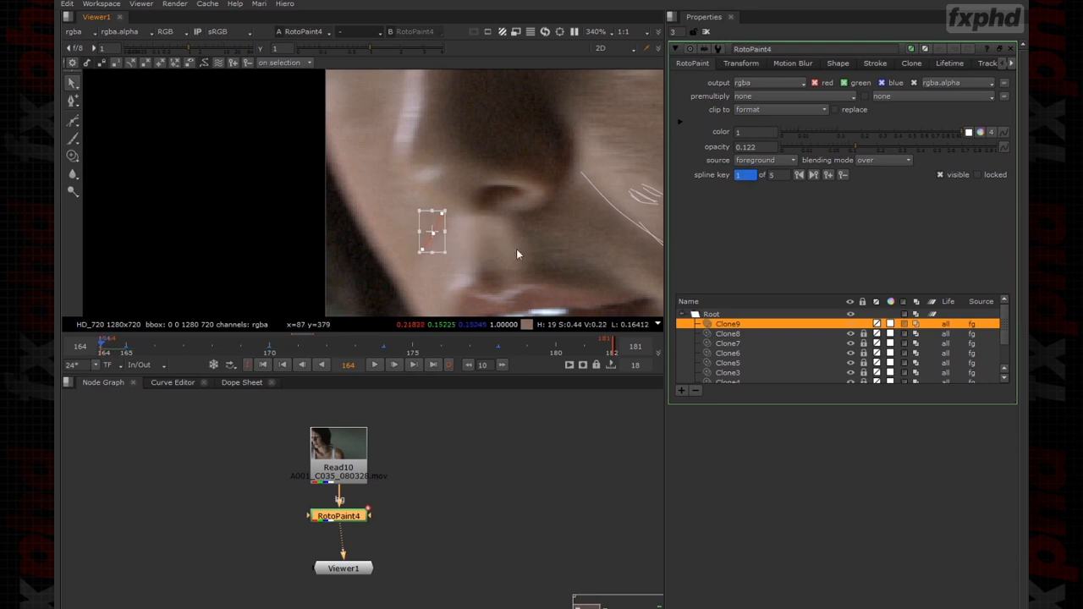
Advance to frame 182 and move the Clone9 stroke onto the cheek beside the nose.
key("Right")
key("Right")
key("Right")
key("Right")
key("Right")
key("Right")
key("Right")
key("Right")
key("Right")
key("Right")
key("Right")
key("Right")
key("Right")
key("Right")
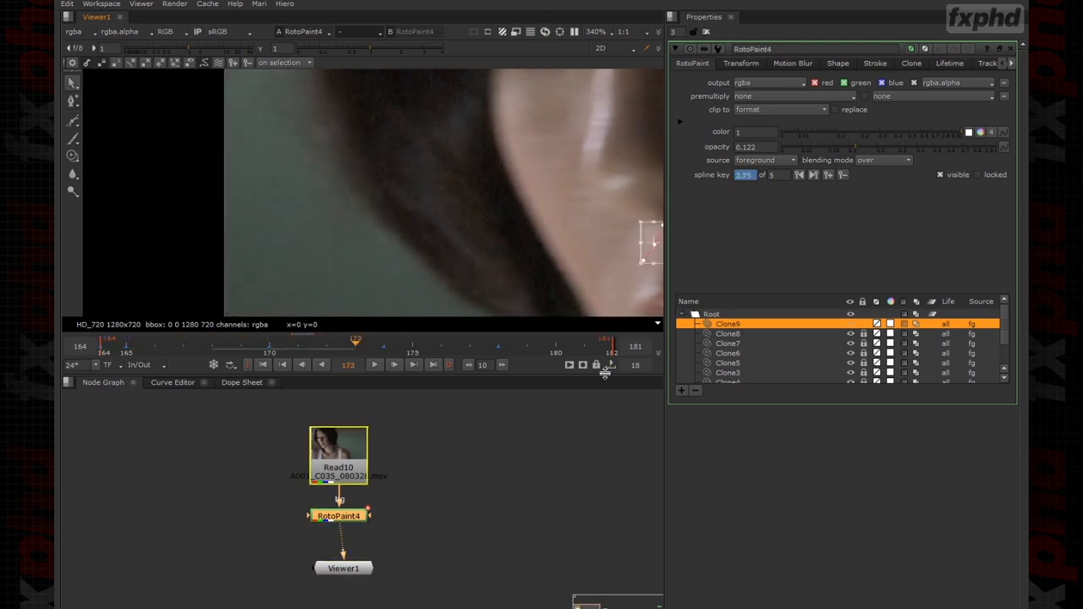
key("Right")
key("Right")
key("Right")
key("Right")
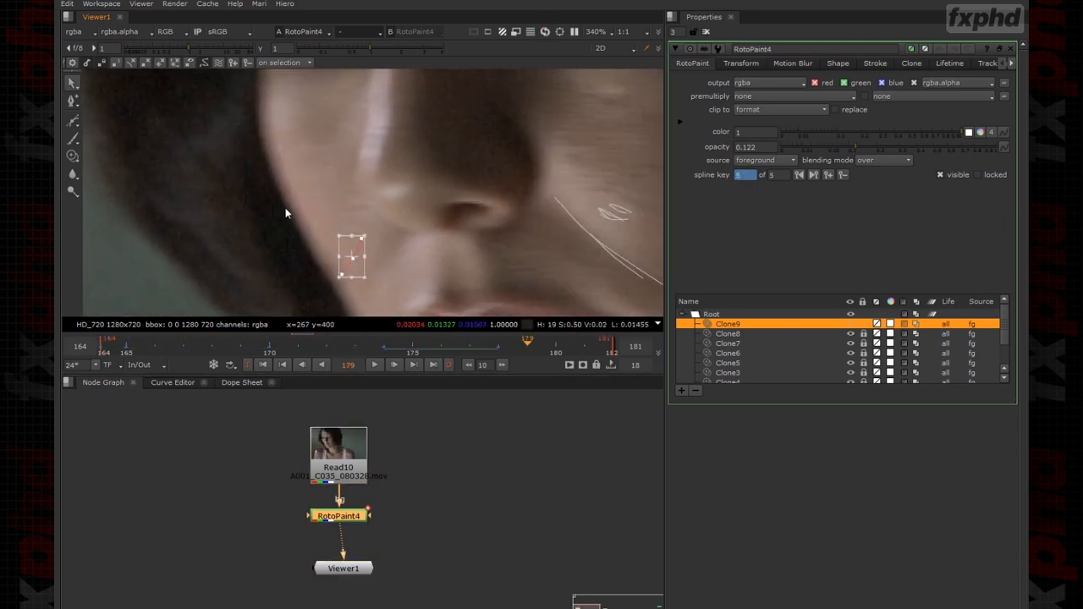
left_click_drag(356, 267, 513, 266)
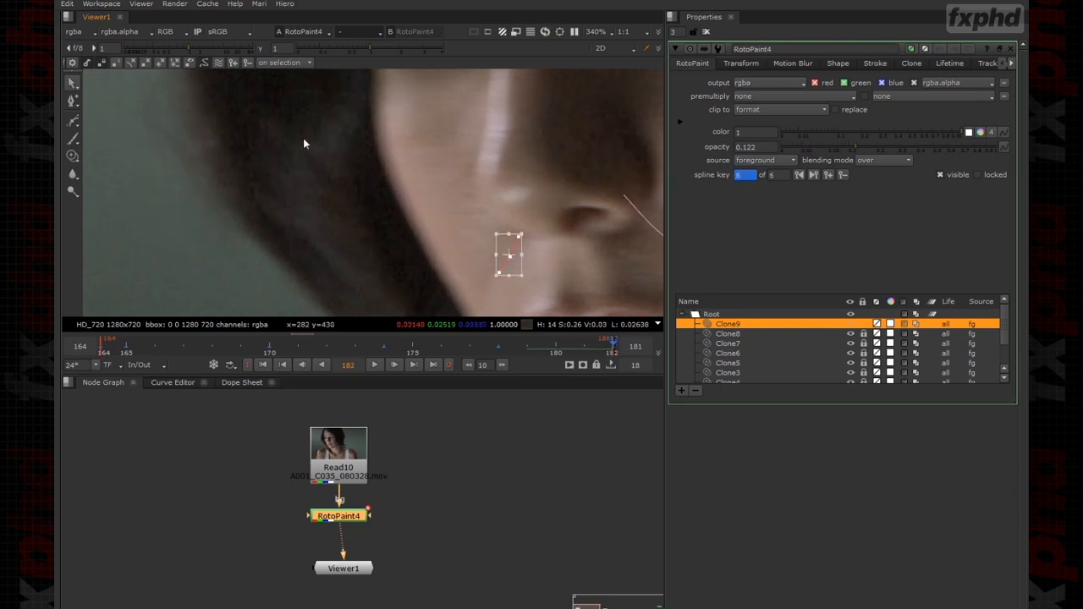
Save the comp.
left_click(52, 4)
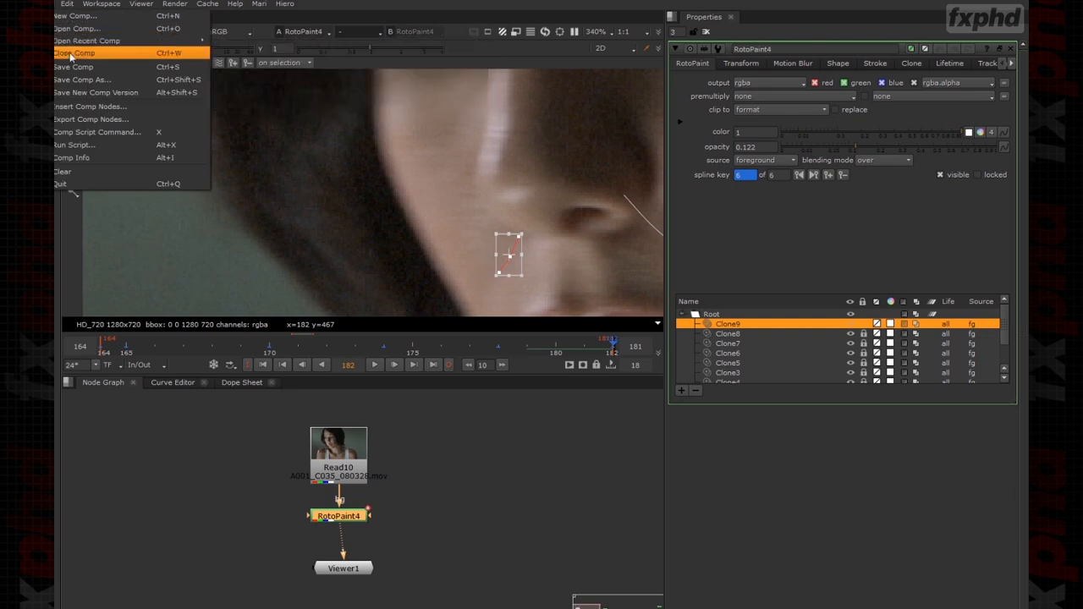
left_click(73, 66)
left_click(270, 174)
Hide the viewer overlay, examine the retouched cheek and nose area, and select the Root layer.
scroll(374, 220, "down", 2)
right_click(374, 221)
left_click(380, 194)
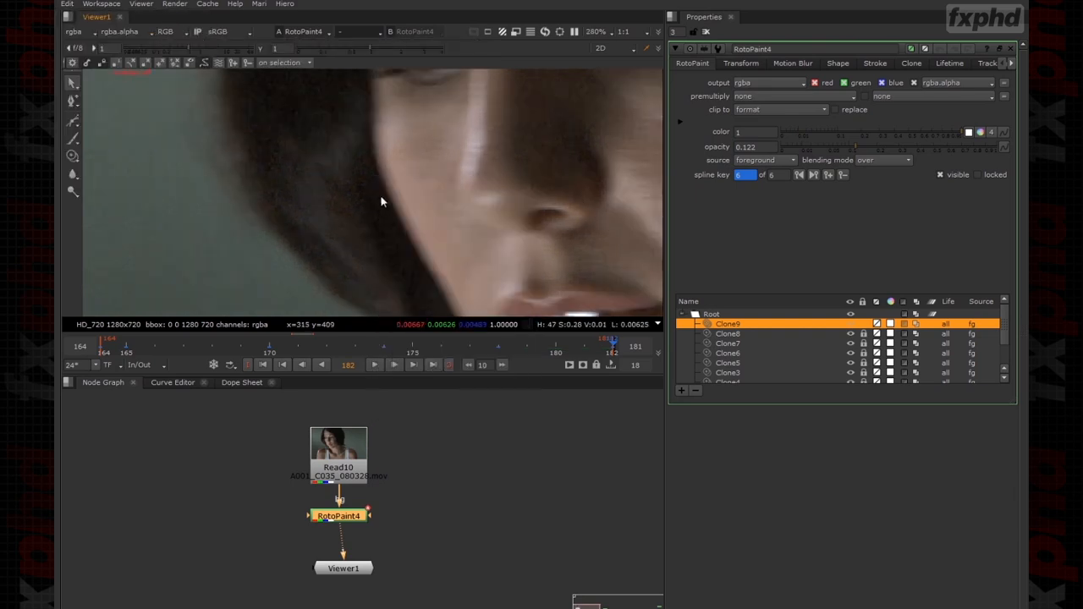
middle_click_drag(367, 213, 266, 220)
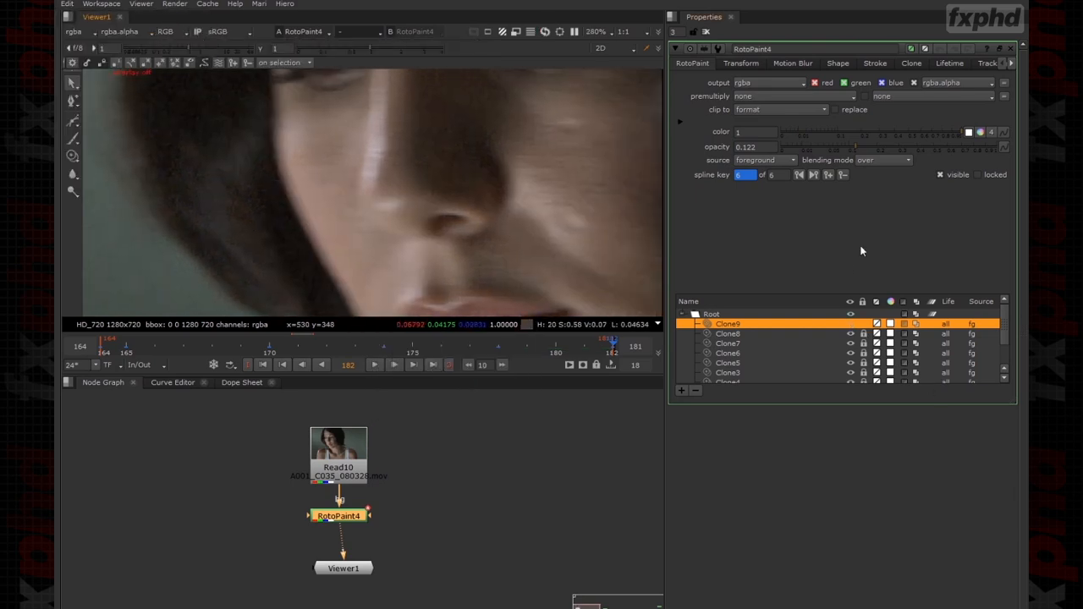
left_click(854, 313)
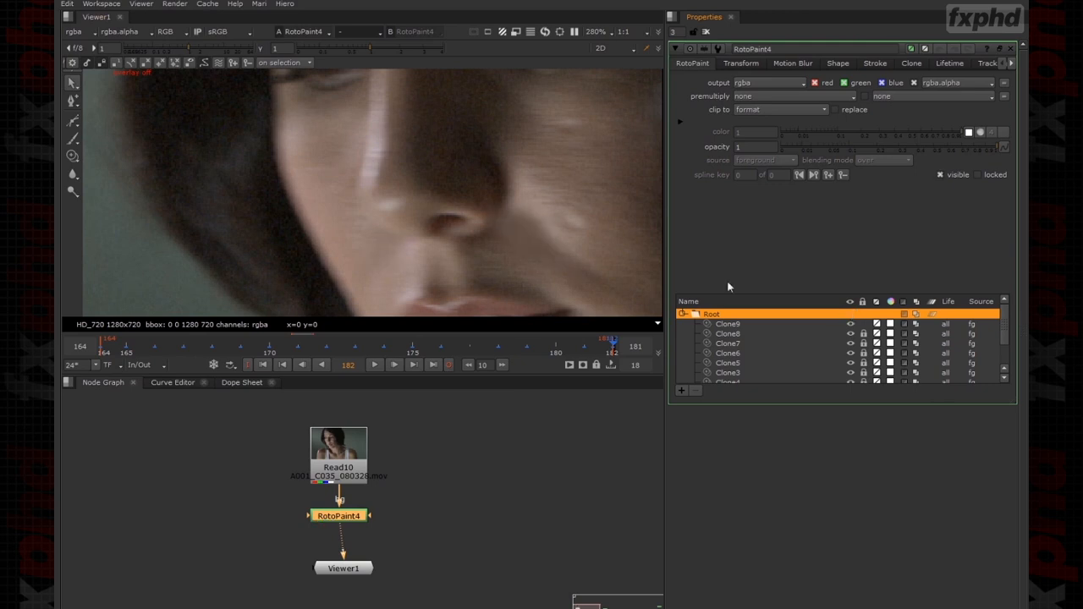
Show the overlay again and move the Clone9 stroke's upper point slightly down at frame 182.
key("o")
scroll(403, 218, "up", 8)
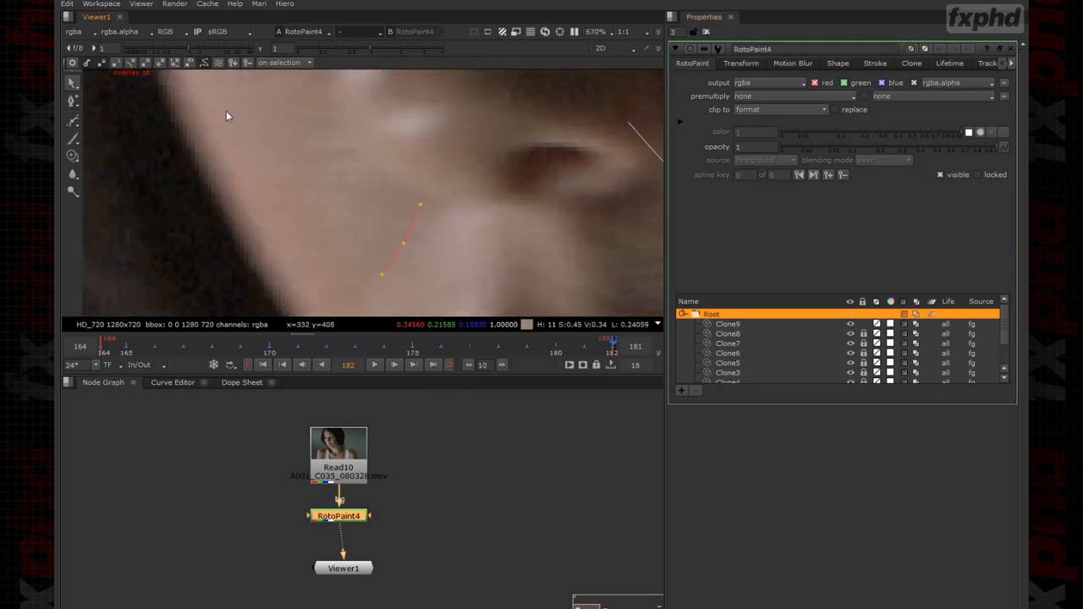
left_click(418, 214)
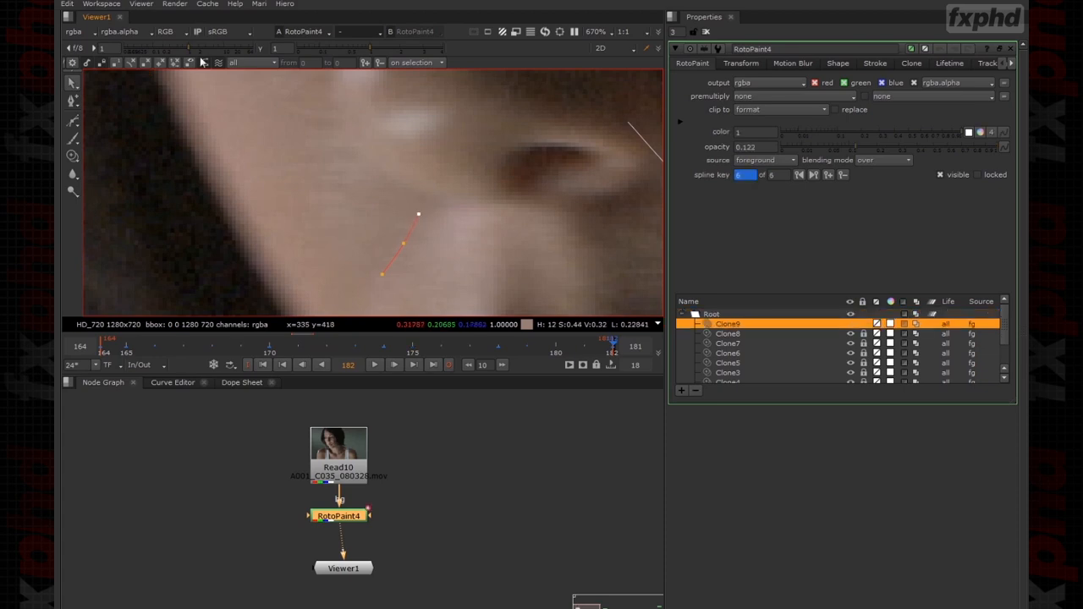
Hide the overlay and examine the RotoPaint4 retouch on the face at frames 182 and 173.
scroll(243, 120, "down", 5)
key("o")
left_click(459, 551)
left_click(342, 516)
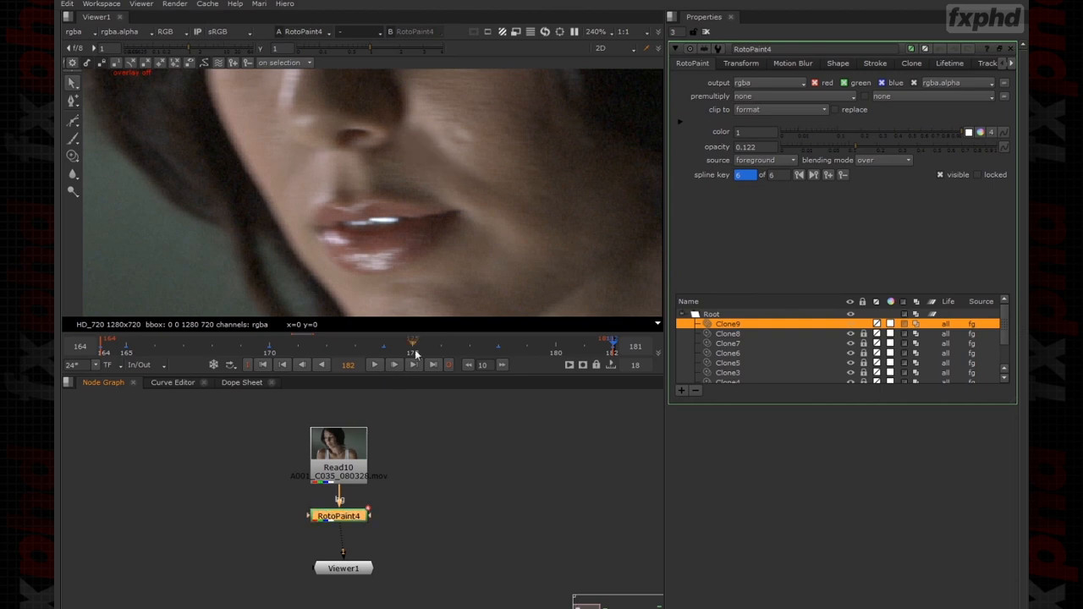
left_click_drag(409, 355, 367, 360)
middle_click_drag(213, 204, 454, 290)
left_click(488, 438)
left_click(338, 515)
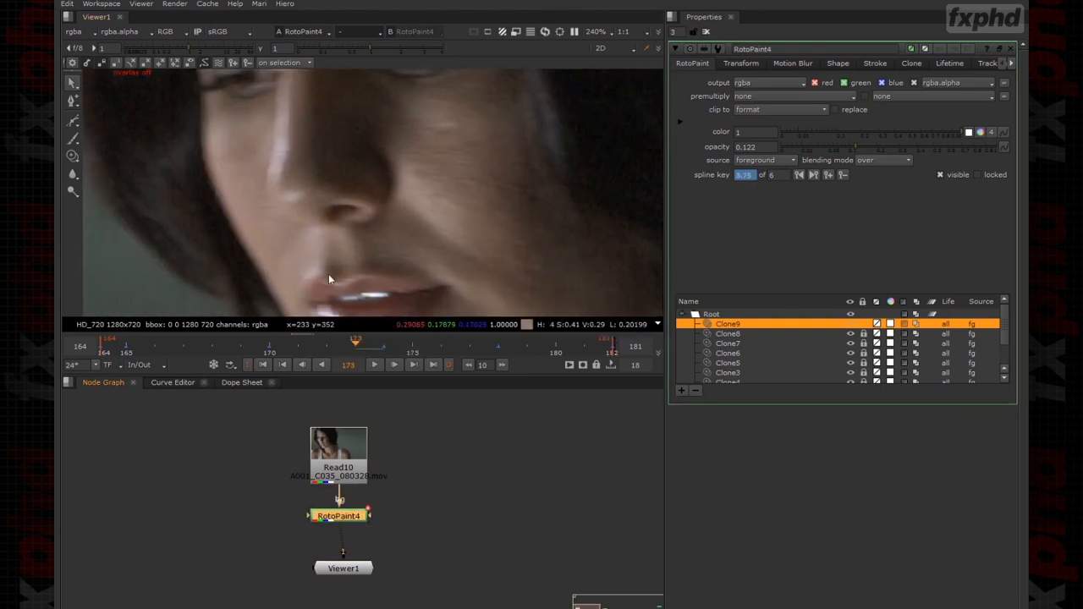
key("minus")
middle_click_drag(453, 219, 375, 198)
left_click(439, 587)
left_click(341, 519)
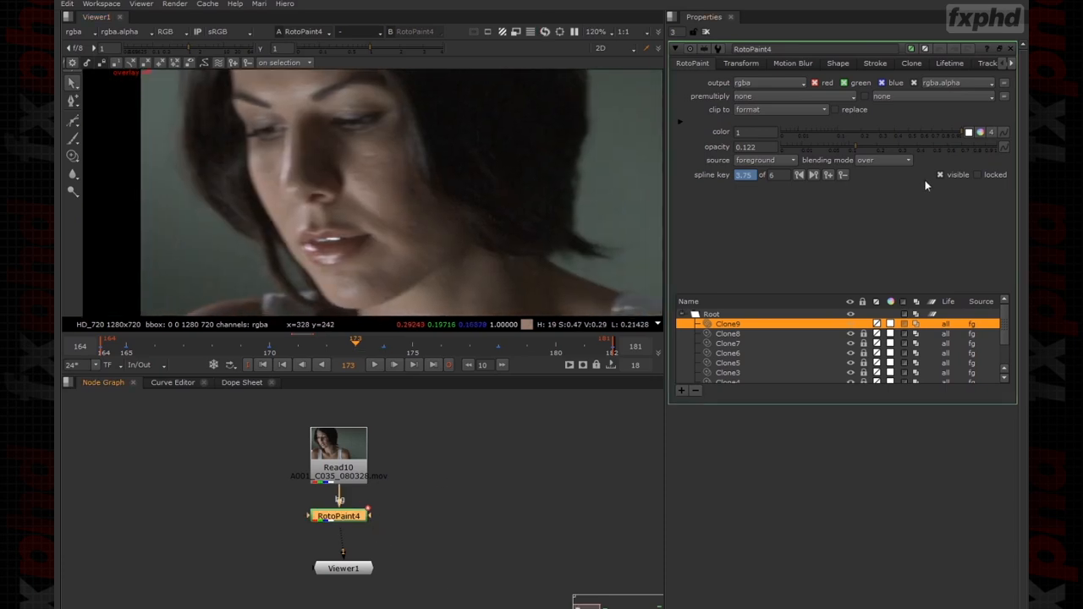
Try different opacities for the Clone9 stroke on neighbouring frames and settle on 0.19.
left_click(860, 146)
left_click(833, 150)
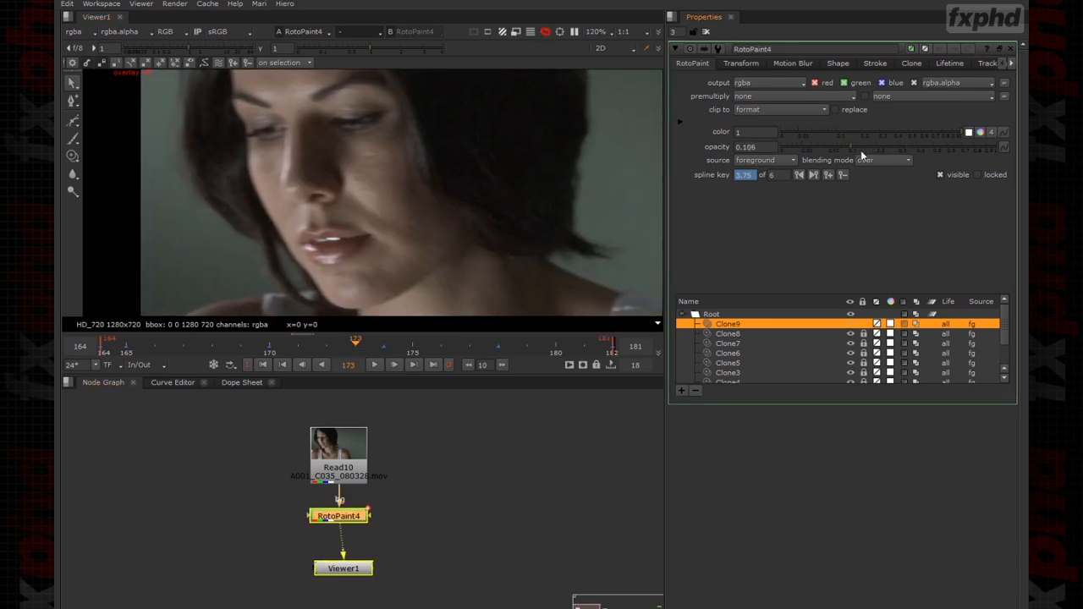
left_click(882, 150)
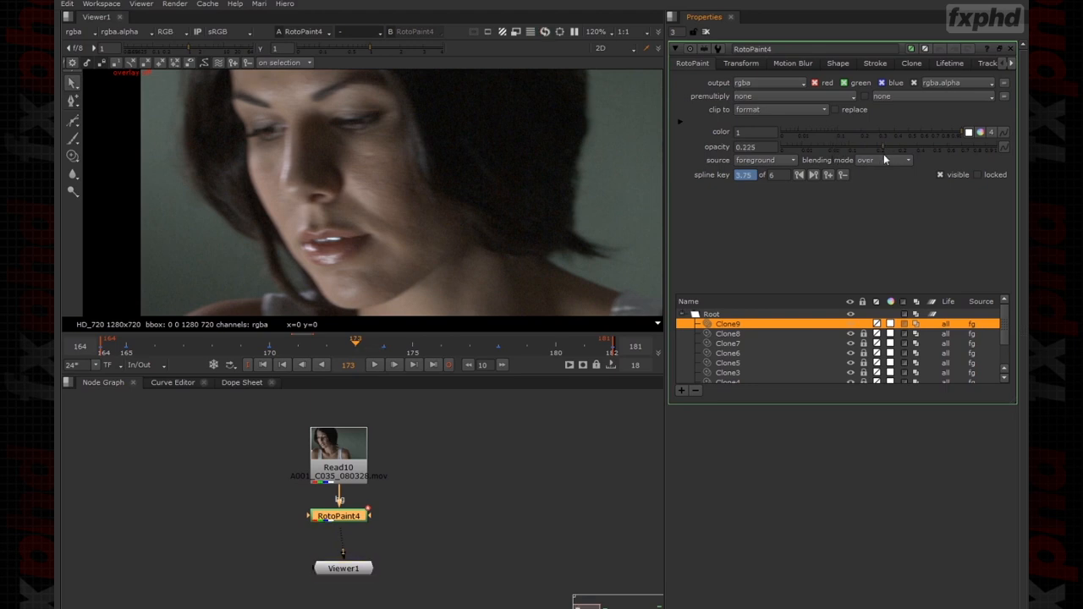
key("Left")
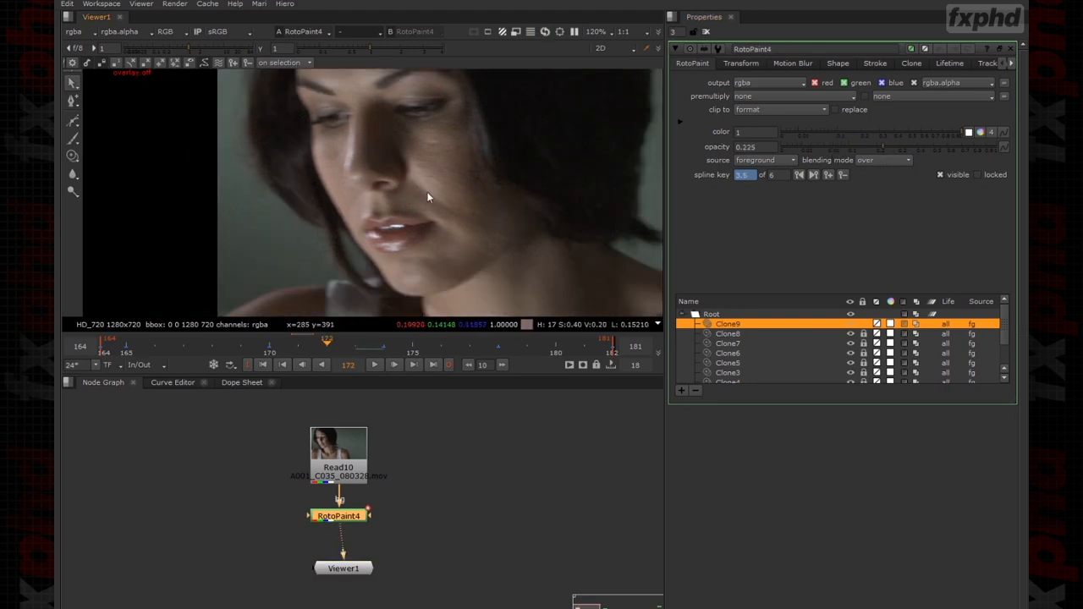
left_click(924, 148)
left_click(849, 148)
key("Right")
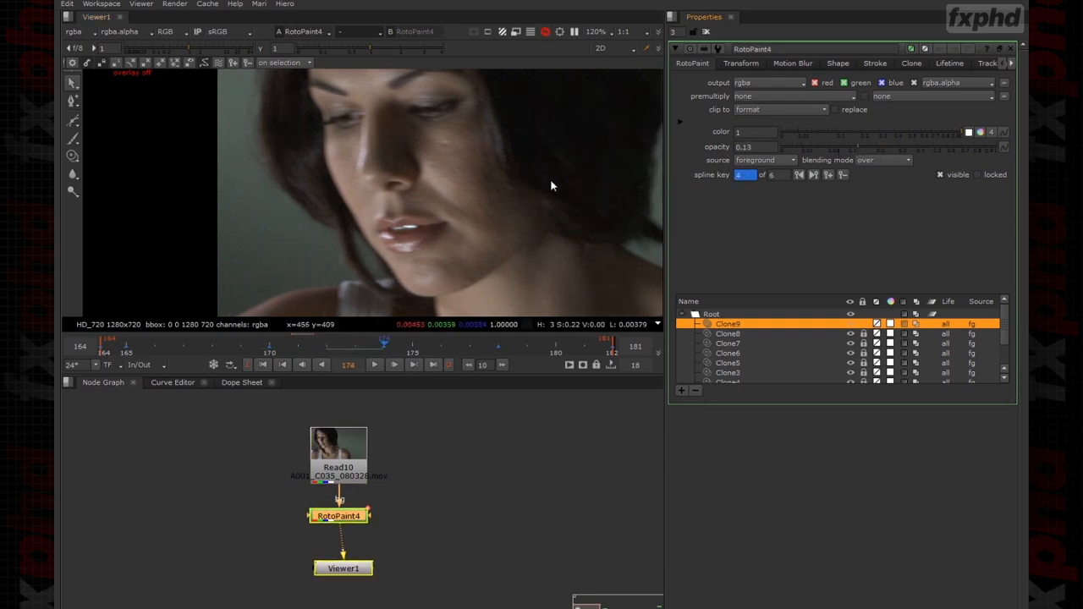
key("Right")
key("Right")
left_click(857, 148)
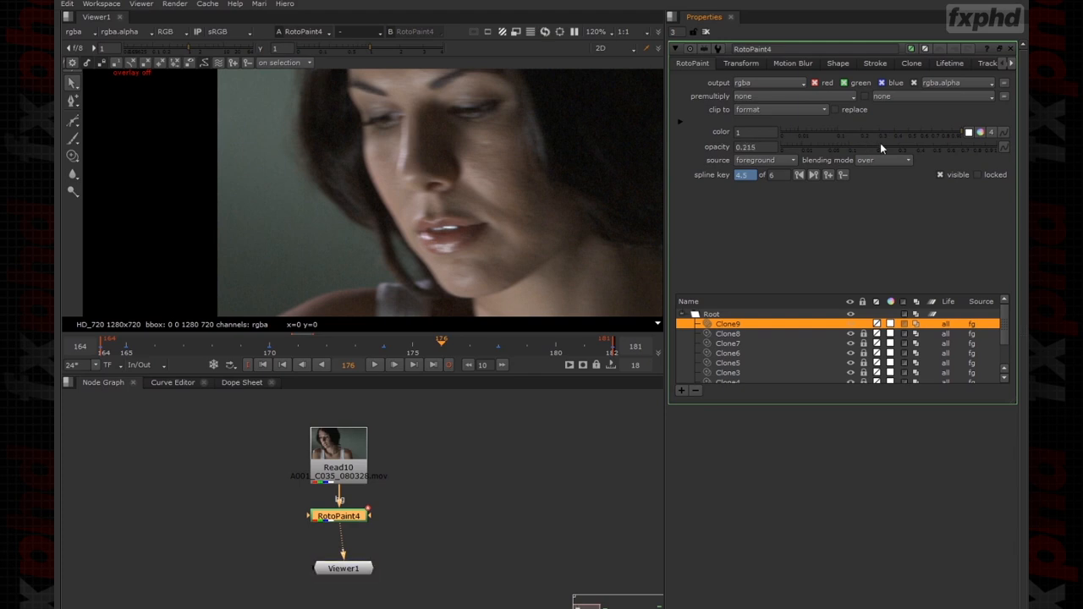
left_click(880, 146)
Step back through the frames to 169 and forward to 171 to examine how the Clone9 retouch holds up.
key("Right")
key("Left")
key("Left")
key("Left")
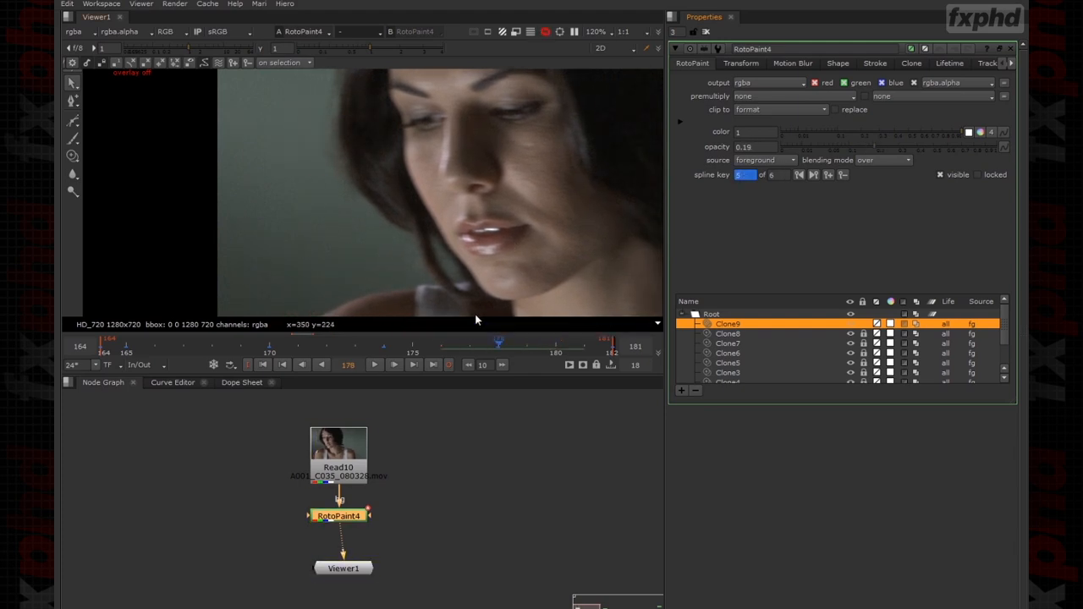
key("Left")
key("Left")
key("Left")
key("Left")
key("Left")
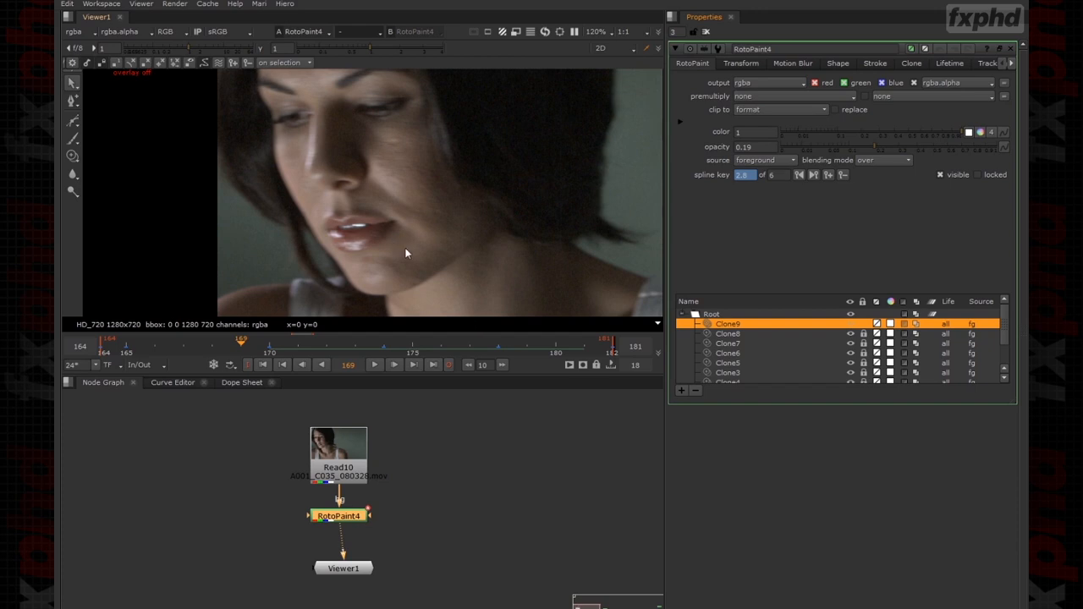
key("Right")
key("Right")
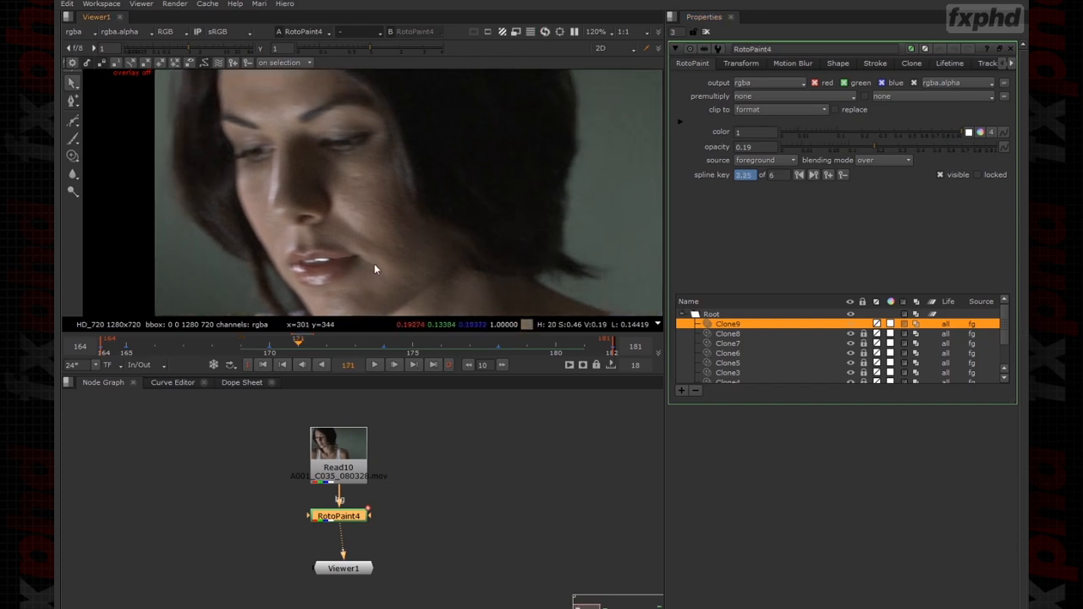
Paint a clone stroke on the forehead just above the outer eyebrow at frame 171.
middle_click_drag(298, 183, 353, 318)
scroll(354, 245, "up", 2)
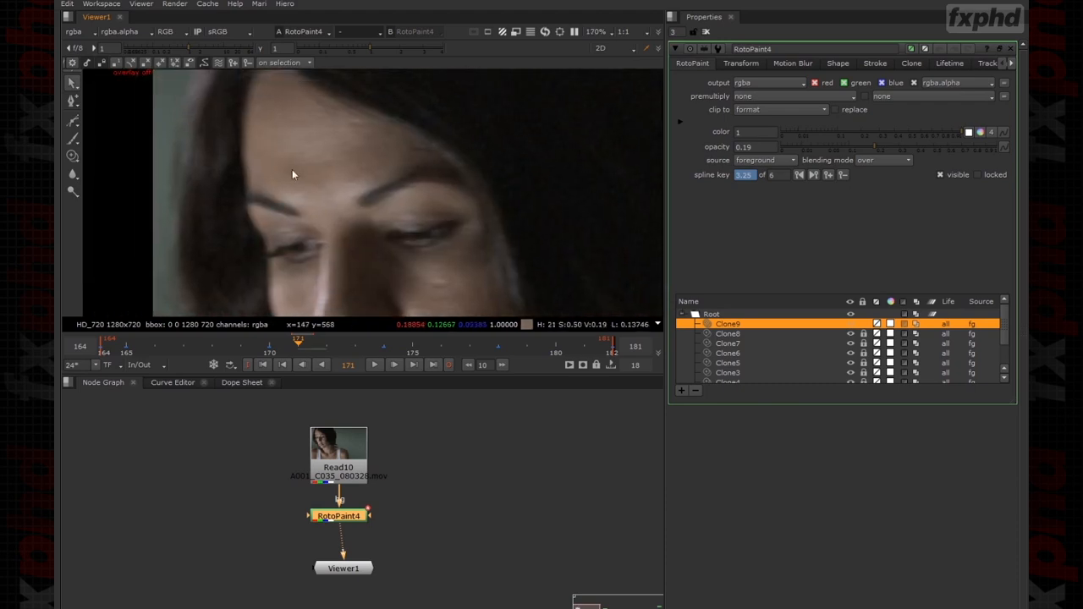
left_click(72, 155)
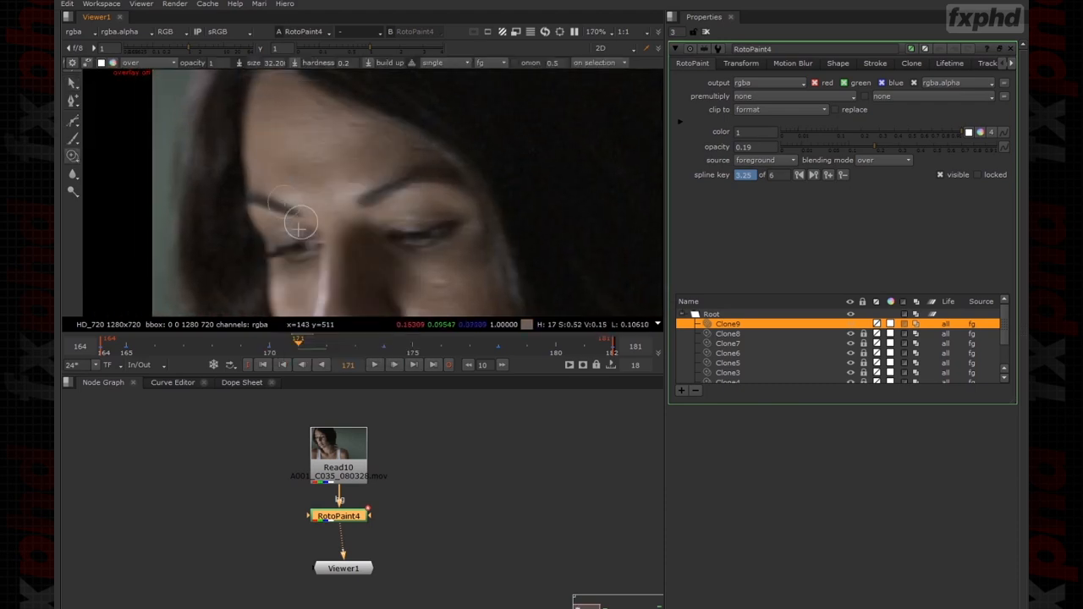
scroll(249, 169, "up", 2)
mouse_move(248, 172)
left_mouse_down()
mouse_move(295, 174)
mouse_move(318, 207)
left_mouse_up()
Delete the surplus points of the Clone10 stroke above the eyebrow, leaving a simple three-point curve.
left_click(75, 84)
scroll(392, 309, "up", 5)
mouse_move(292, 191)
middle_mouse_down()
mouse_move(311, 232)
mouse_move(480, 300)
middle_mouse_up()
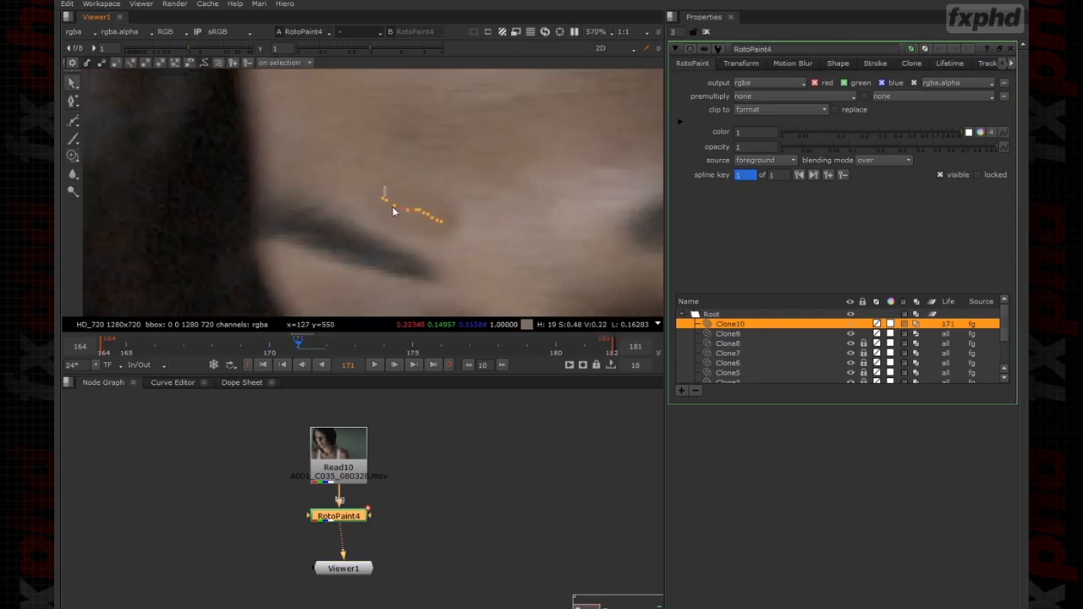
key("Delete")
left_click_drag(416, 195, 437, 234)
key("Delete")
Set the Clone10 stroke's opacity to 0.08 and reposition its outer point above the eyebrow.
scroll(449, 215, "down", 3)
left_click(915, 147)
left_click_drag(841, 148, 842, 148)
mouse_move(481, 203)
left_mouse_down()
mouse_move(490, 212)
mouse_move(438, 182)
left_mouse_up()
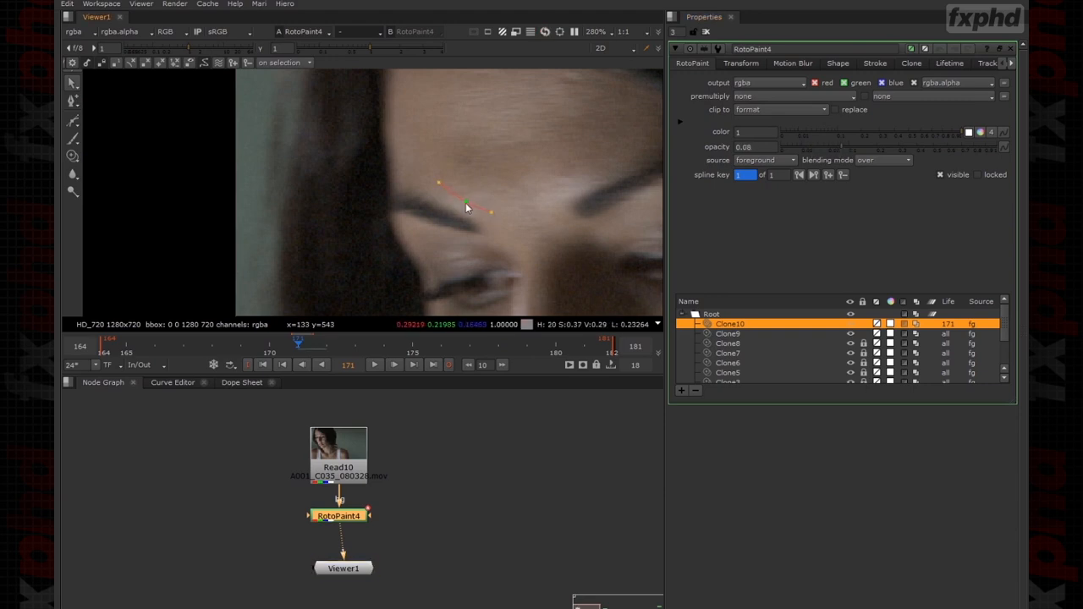
Hide the overlay and set the Clone10 stroke's brush size to 50.
key("o")
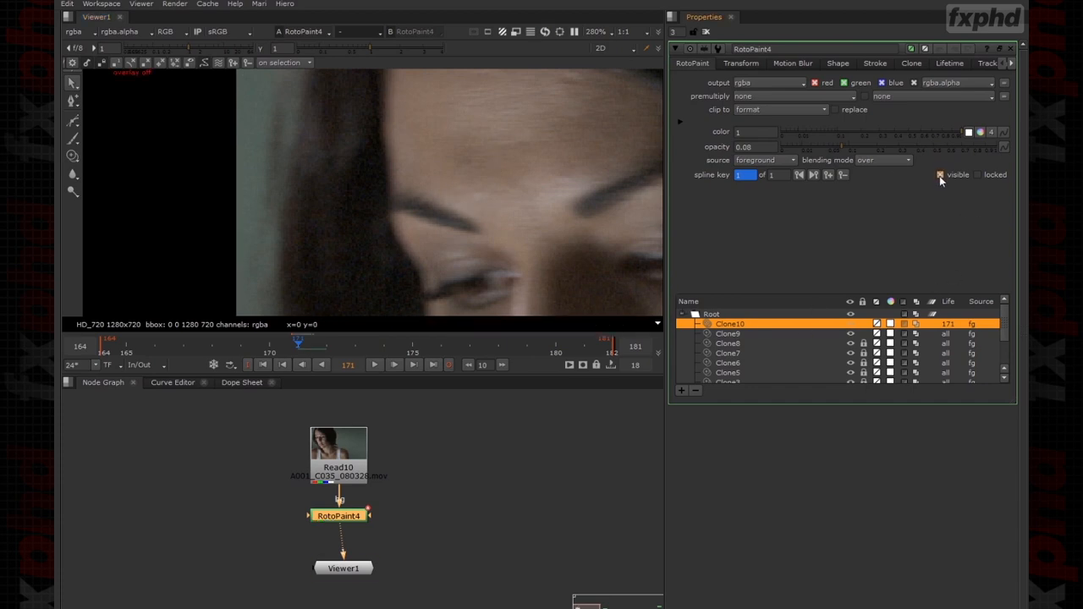
left_click(872, 64)
left_click(902, 98)
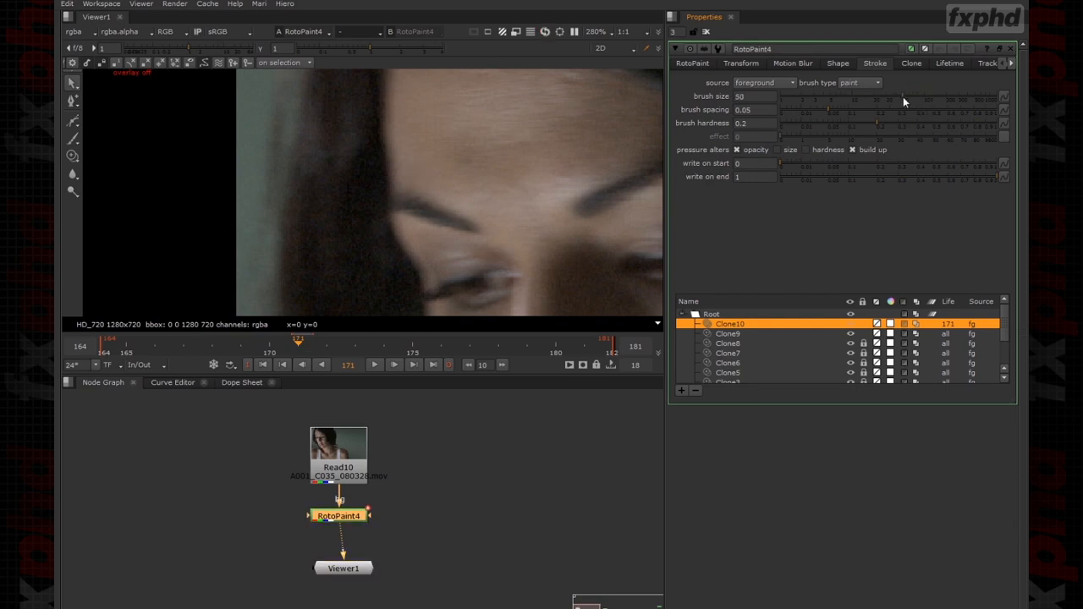
left_click(702, 65)
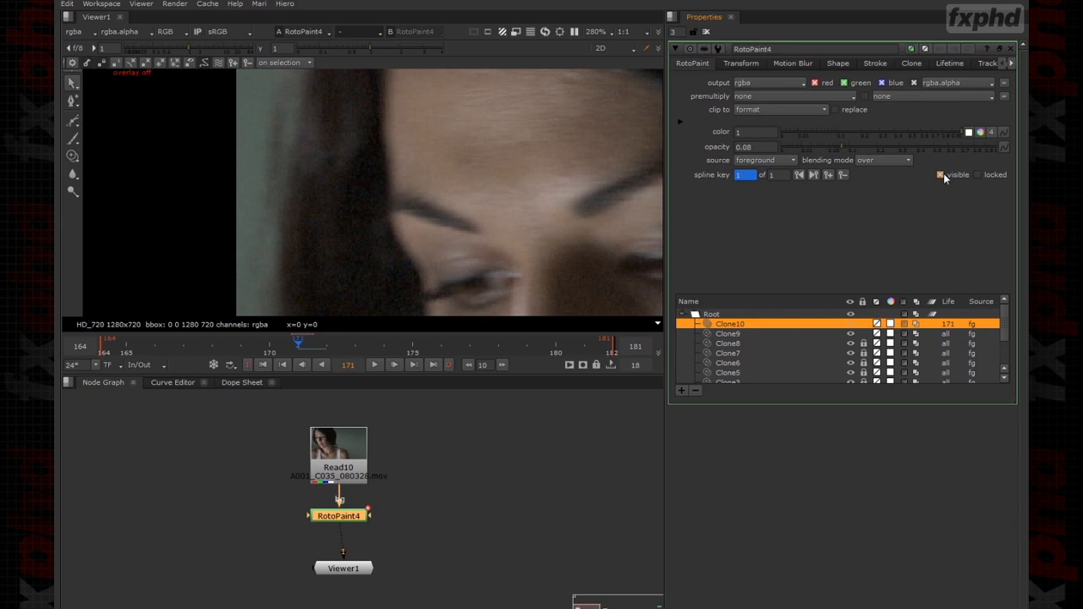
Select all of the Clone10 stroke's points and move them above the outer eyebrow at frame 167.
right_click(430, 189)
left_click(439, 211)
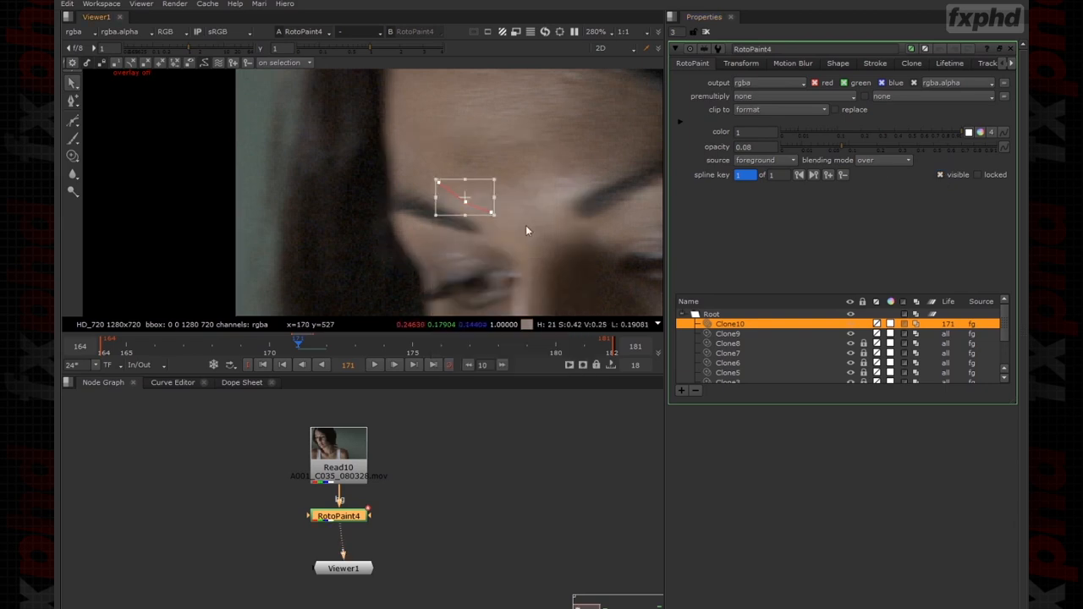
key("Left")
key("Left")
key("Left")
key("Left")
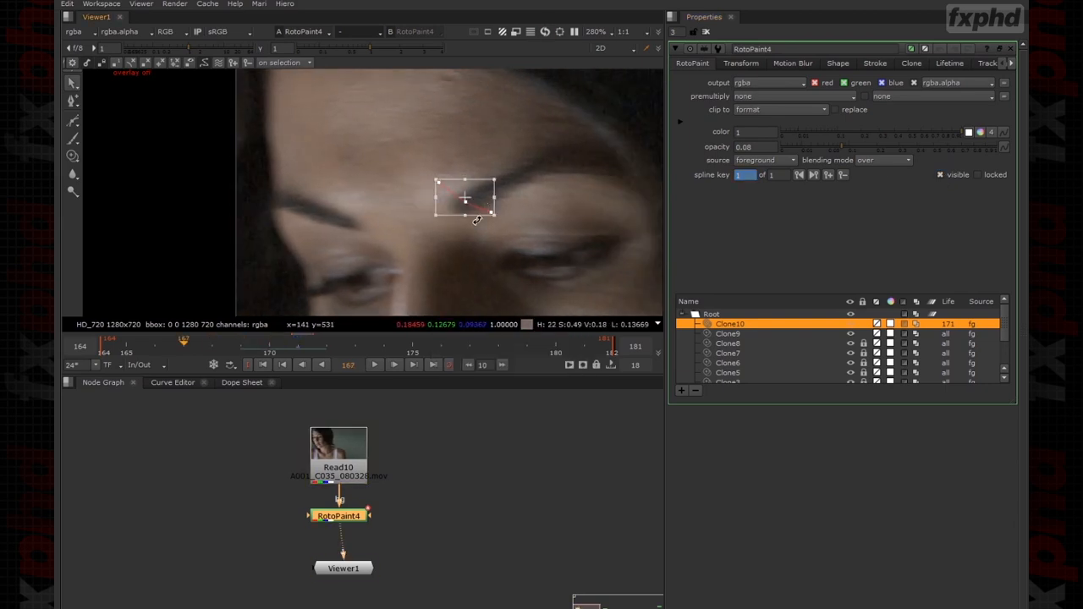
mouse_move(480, 196)
left_mouse_down()
mouse_move(342, 194)
mouse_move(358, 196)
left_mouse_up()
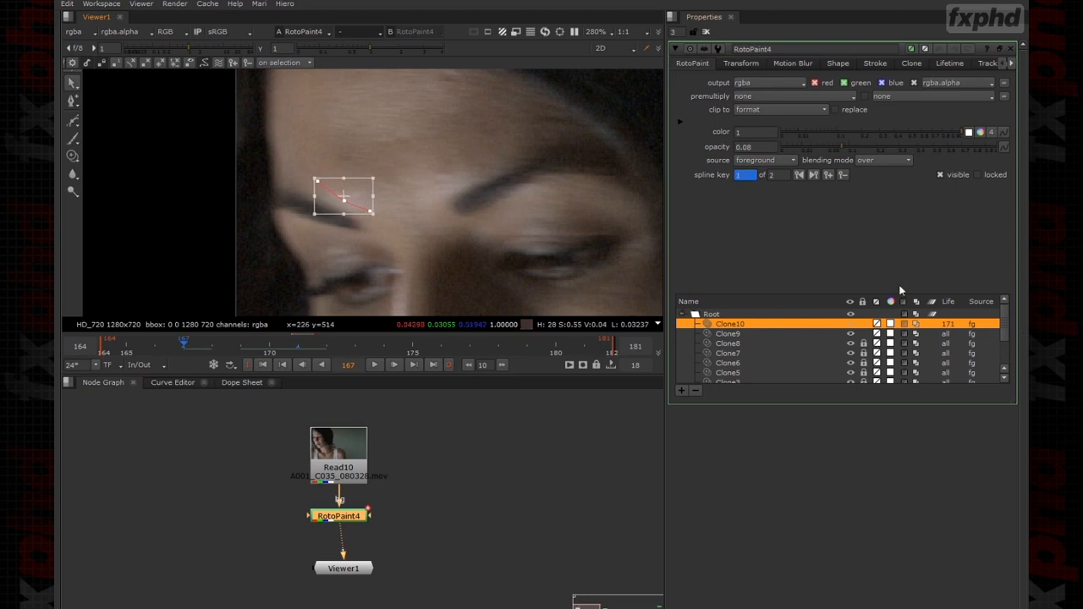
Set the Clone10 stroke's lifetime to all frames and save the comp.
left_click(949, 325)
left_click(962, 311)
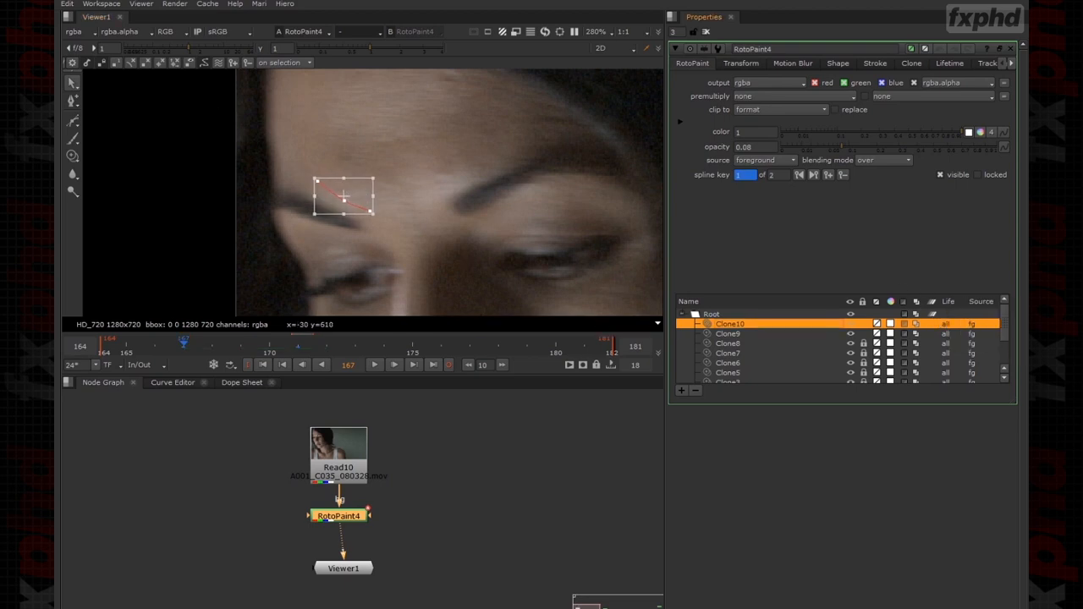
left_click(49, 4)
left_click(66, 67)
Select all of the Clone10 stroke's points and move them above the outer eyebrow at frame 164.
left_click(73, 82)
left_click_drag(239, 144, 468, 261)
key("Left")
key("Left")
key("Left")
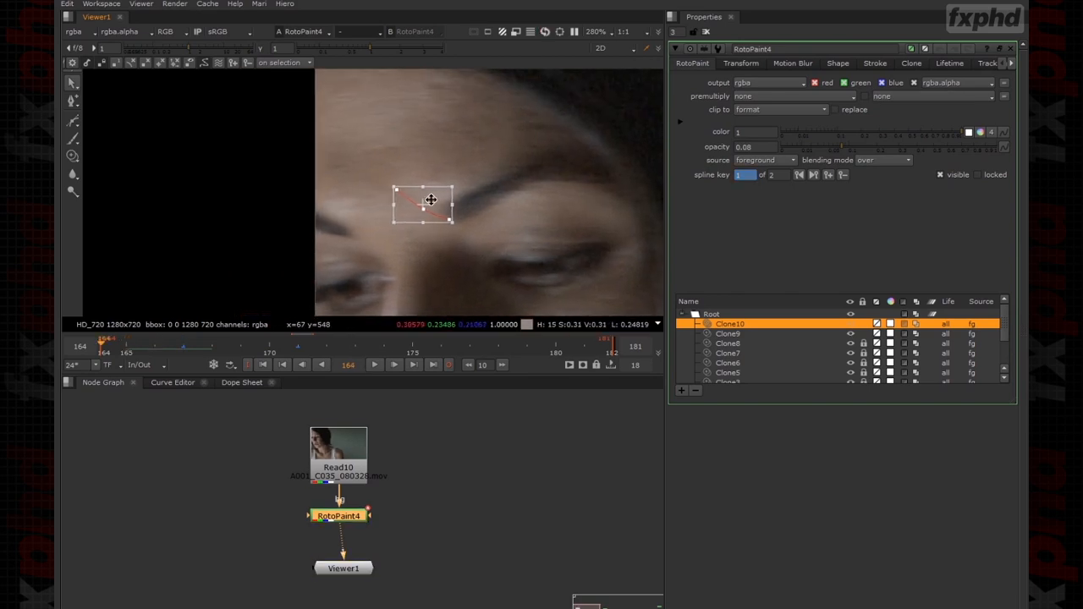
left_click_drag(409, 198, 322, 200)
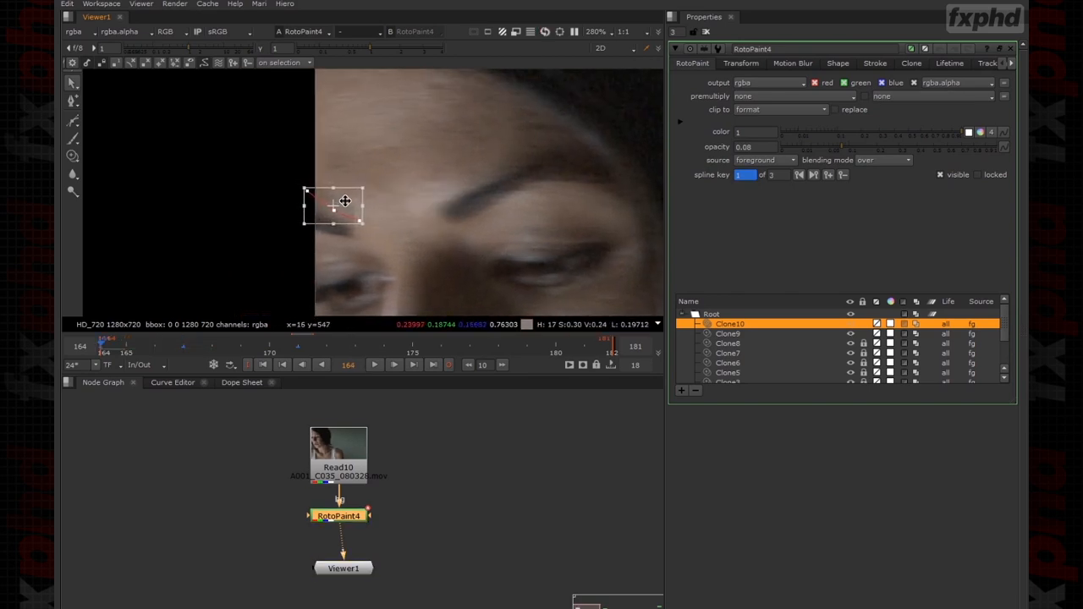
Show the Clone10 stroke's clone settings at frame 167 and inspect where its clone source sits on the face.
key("Right")
key("Right")
key("Right")
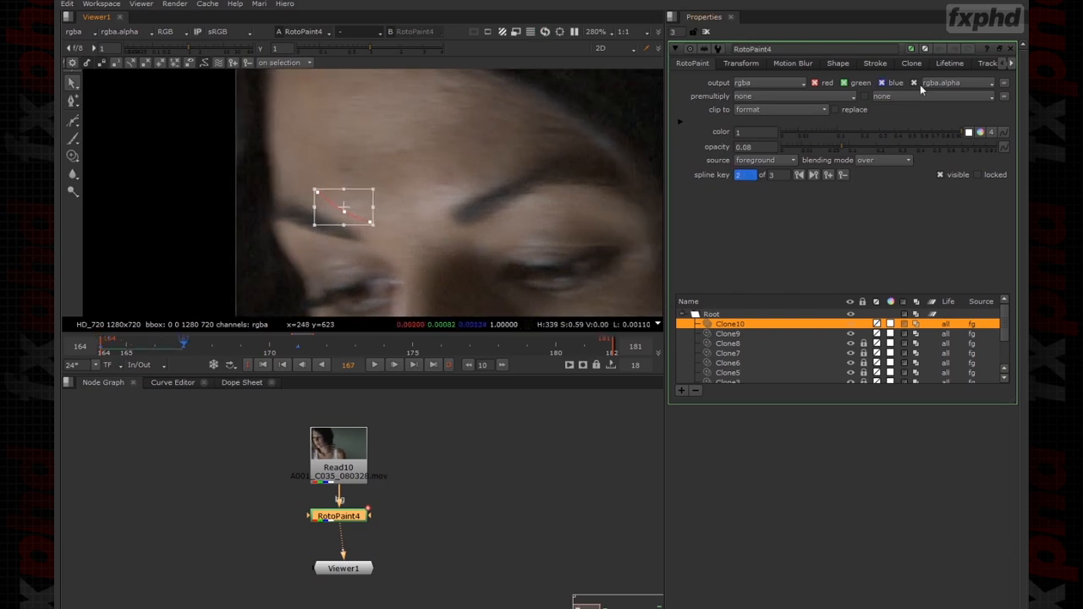
left_click(919, 62)
right_click(399, 129)
left_click(408, 144)
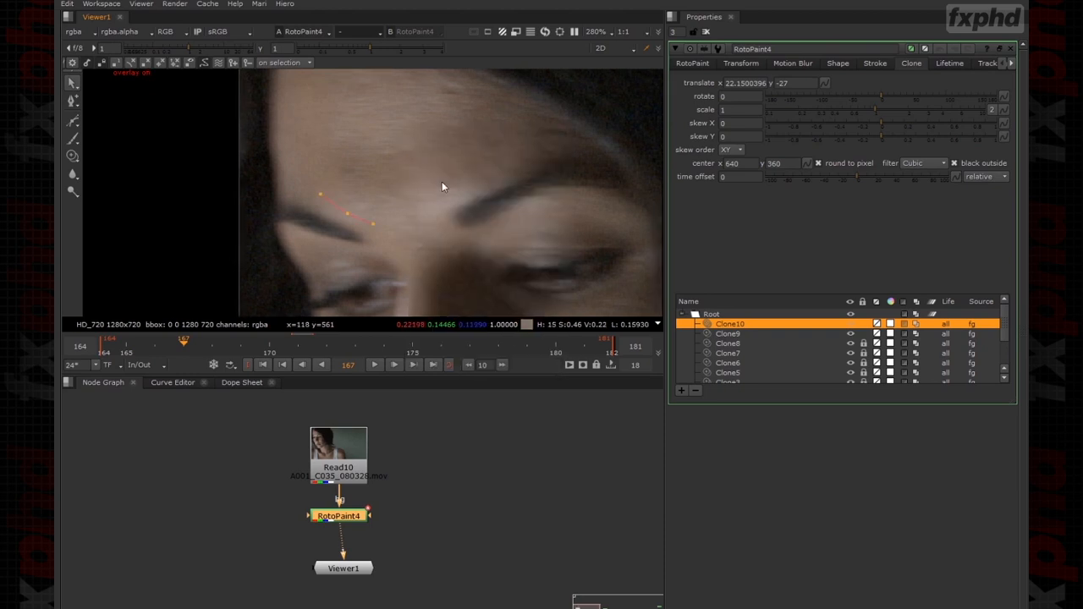
scroll(442, 181, "down", 5)
middle_click_drag(441, 181, 313, 98)
scroll(313, 97, "down", 2)
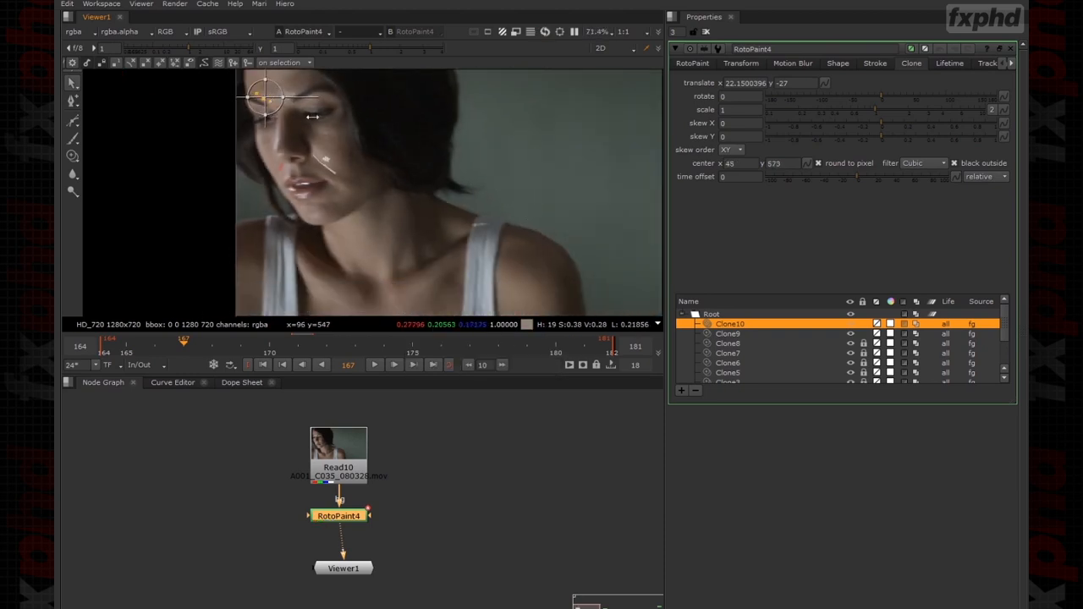
scroll(312, 117, "up", 8)
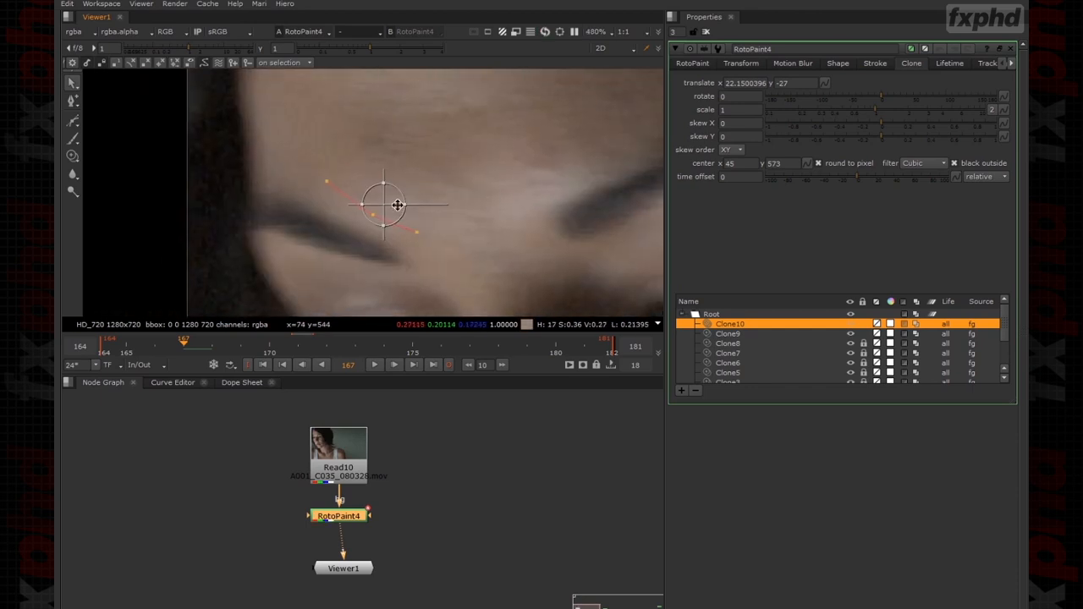
Go back to frame 164 and examine the Clone10 stroke's effect on the forehead close up and in the full image.
left_click(475, 97)
key("Left")
key("Left")
key("Left")
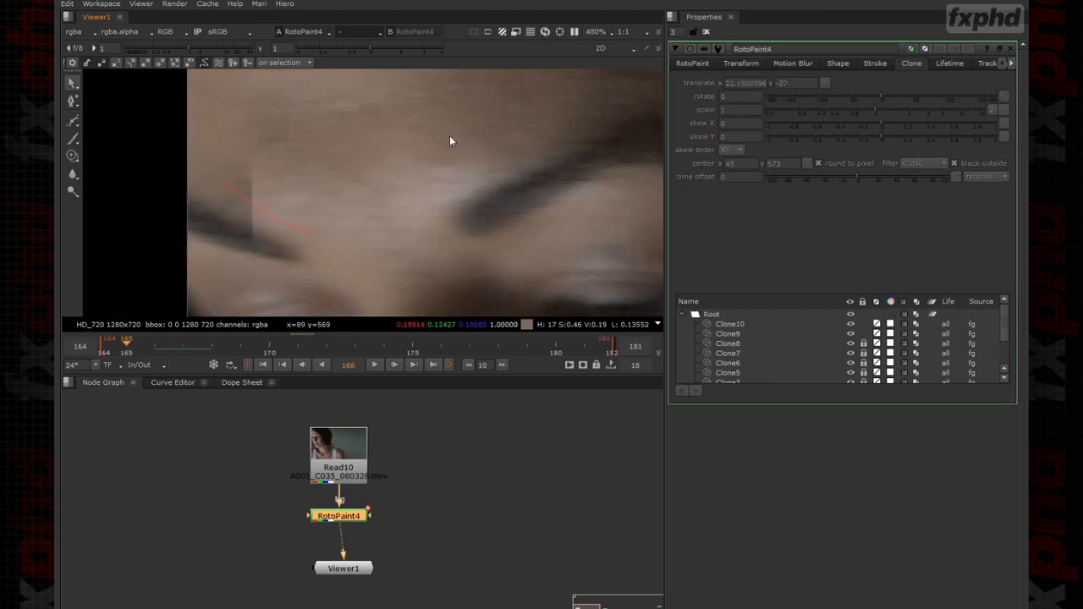
scroll(432, 151, "down", 4)
middle_click_drag(446, 188, 497, 226)
scroll(464, 183, "up", 2)
right_click(439, 140)
left_click(438, 140)
scroll(270, 133, "down", 5)
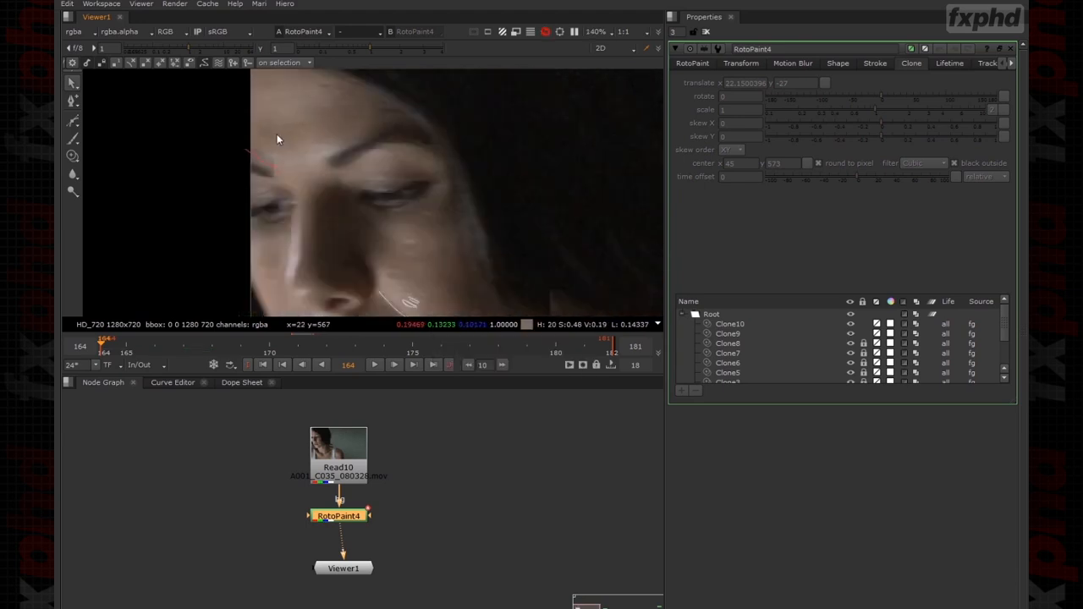
middle_click_drag(362, 207, 356, 218)
right_click(347, 133)
left_click(348, 132)
middle_click_drag(396, 152, 396, 117)
scroll(338, 209, "down", 3)
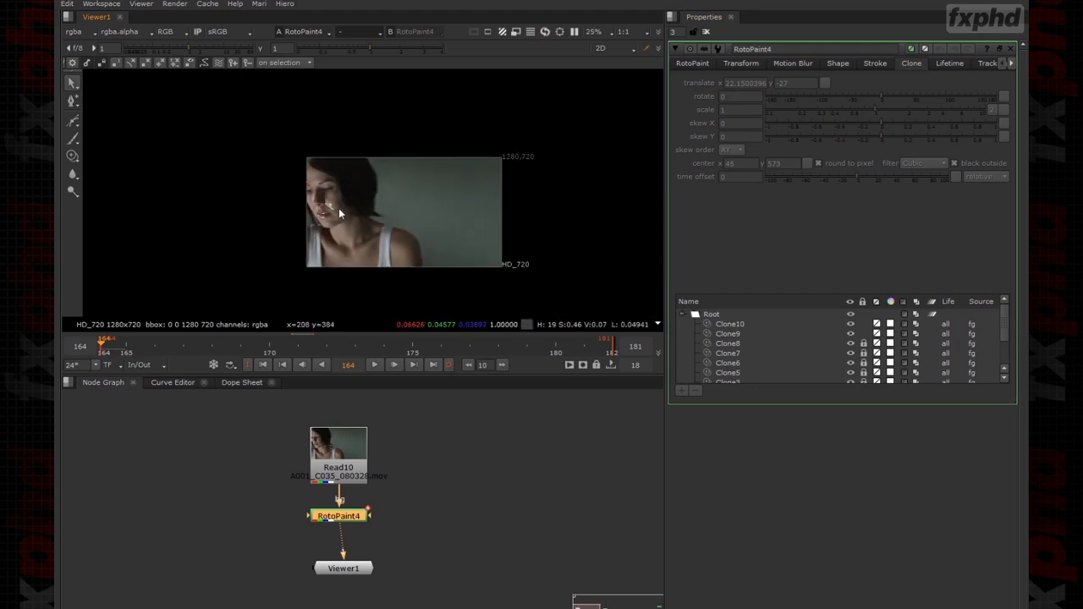
Reselect the Clone10 stroke and shift its clone offset to about x -13.2, y -22.2 at frame 164.
scroll(339, 208, "up", 3)
left_click(731, 326)
scroll(335, 178, "up", 5)
middle_click_drag(295, 174, 411, 346)
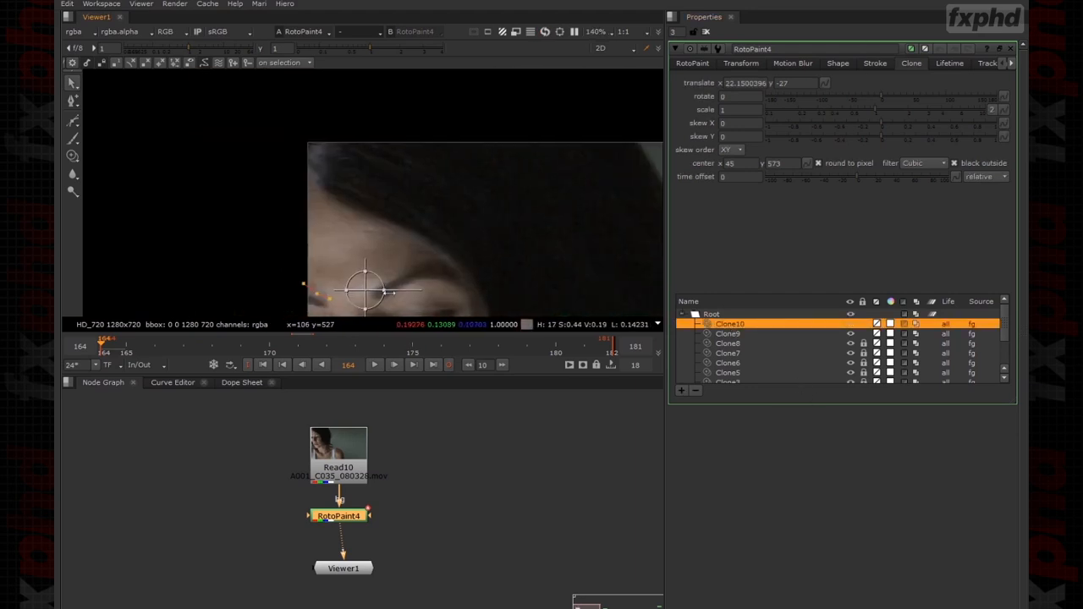
scroll(379, 275, "up", 5)
middle_click_drag(407, 298, 510, 206)
left_click_drag(469, 149, 334, 140)
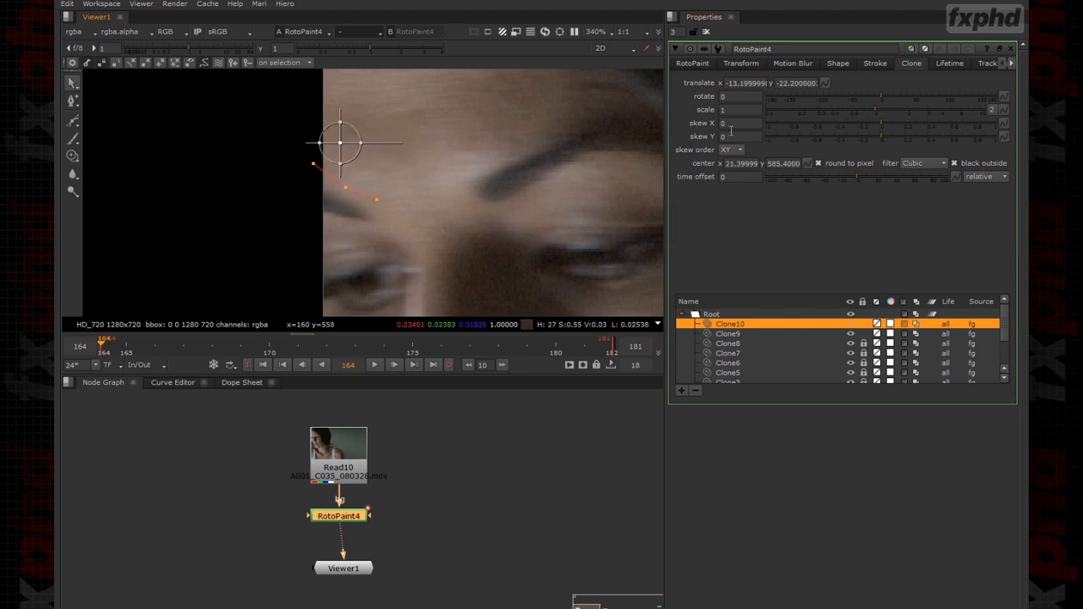
Select all of the Clone10 stroke's points and nudge them slightly upward at frame 164.
left_click(689, 65)
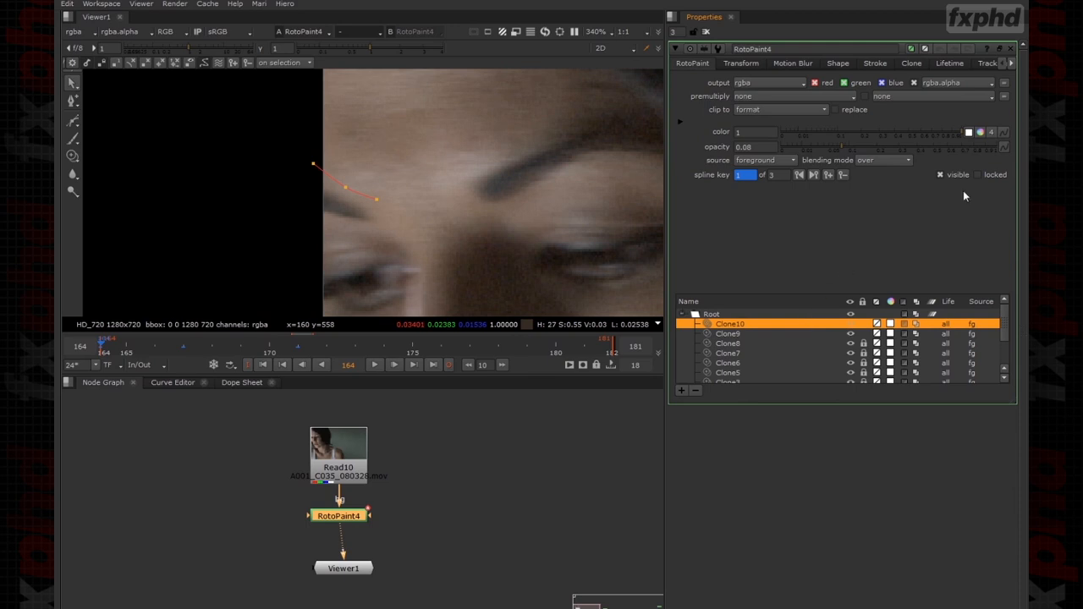
left_click(940, 175)
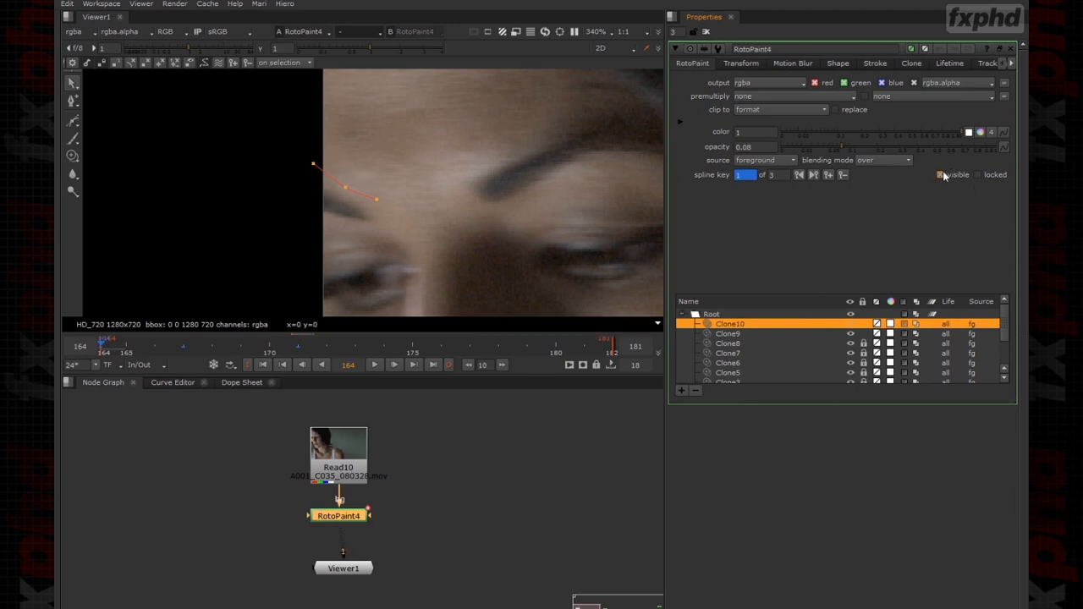
left_click_drag(301, 128, 403, 219)
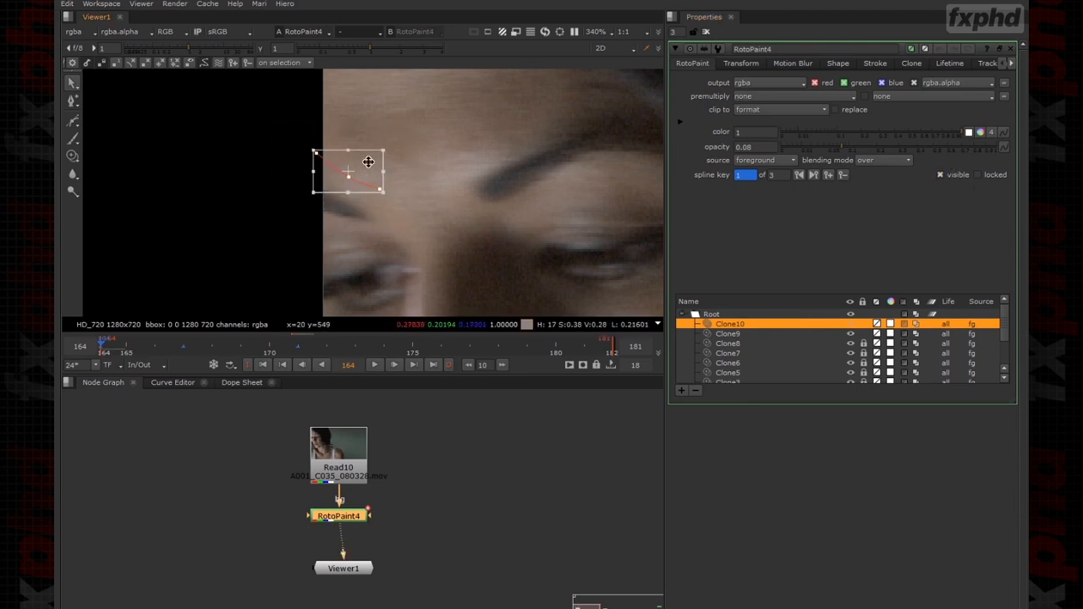
left_click(429, 166)
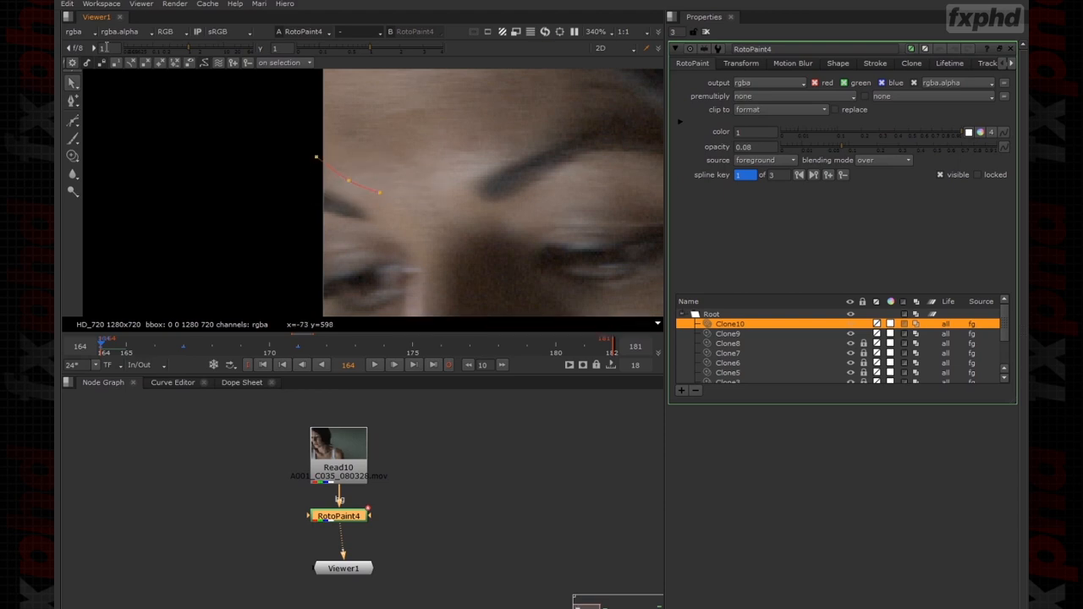
left_click(456, 234)
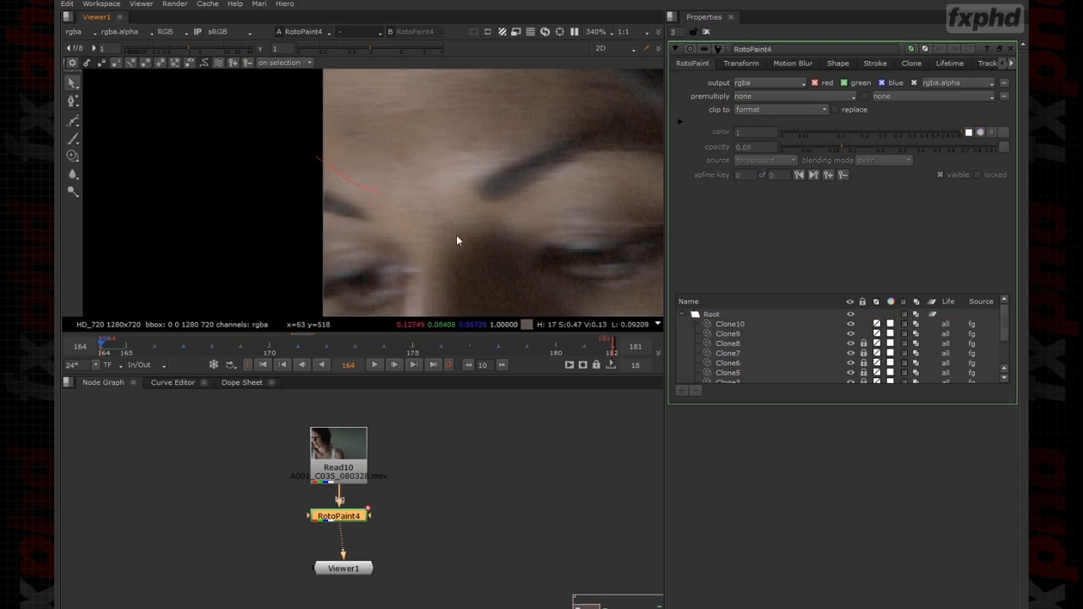
Delete the Clone10 stroke's spline key at frame 164 and move all its points back above the outer eyebrow there.
left_click_drag(415, 130, 278, 198)
key("Right")
key("Right")
key("Right")
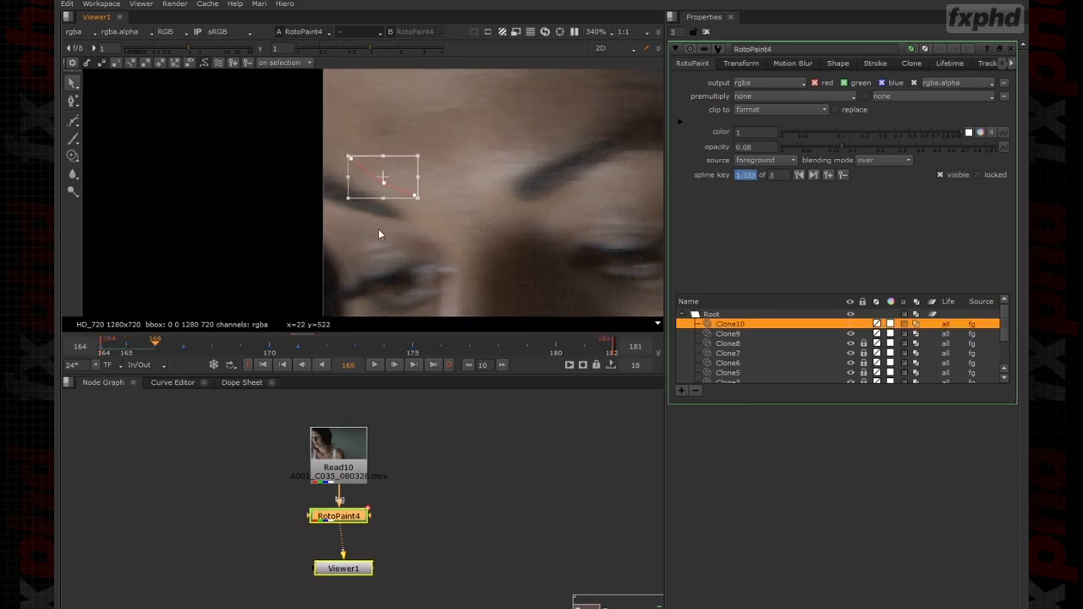
left_click(801, 177)
left_click(842, 176)
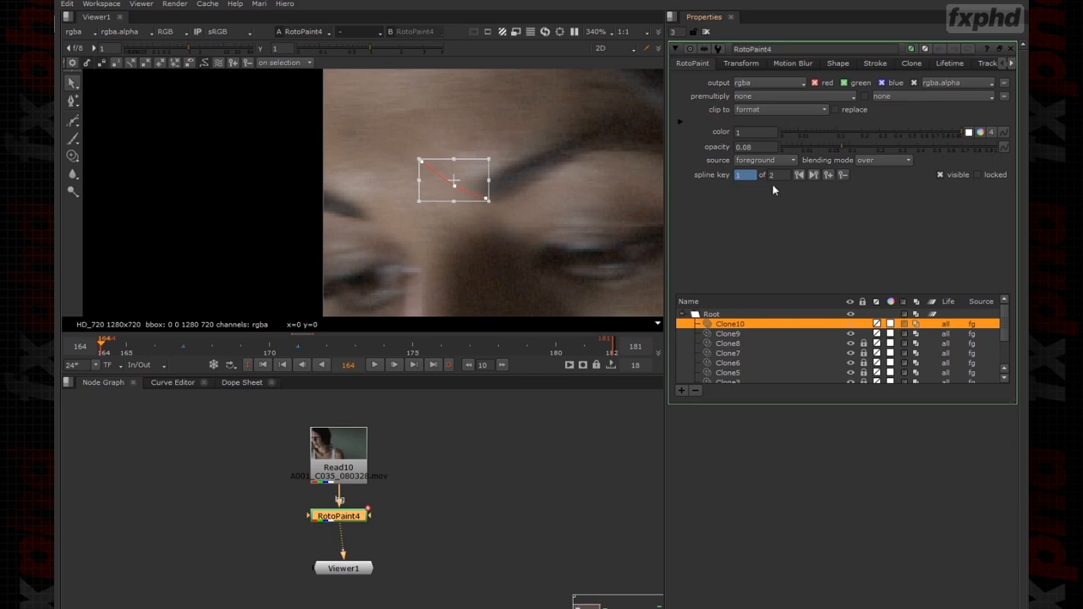
mouse_move(481, 179)
left_mouse_down()
mouse_move(346, 174)
mouse_move(367, 180)
left_mouse_up()
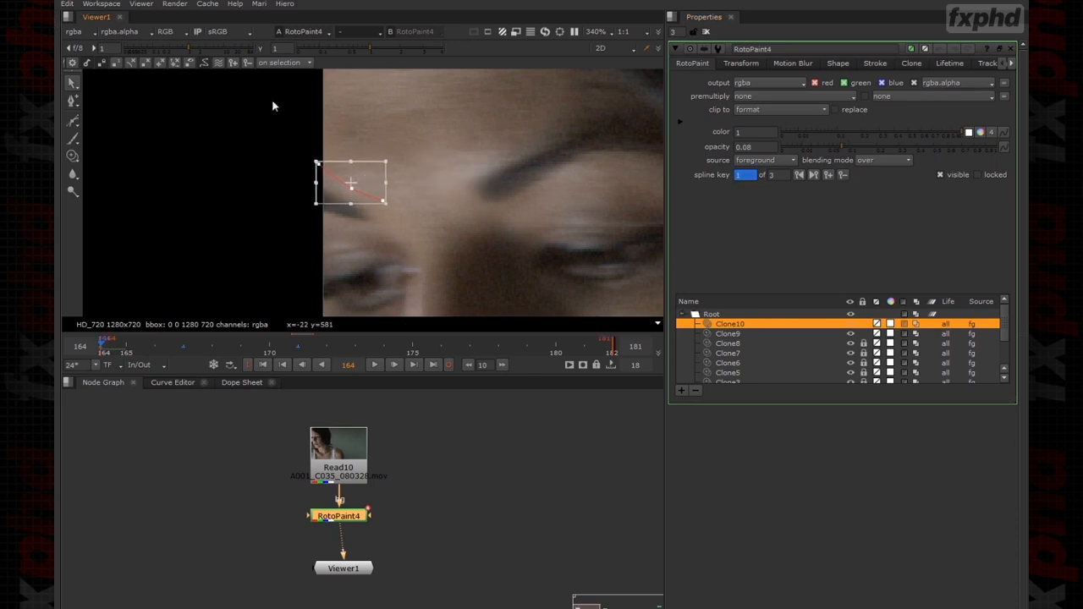
With ripple edit temporarily on for all keys, nudge all of the Clone10 stroke's points slightly upward at frame 167.
key("Right")
key("Right")
key("Right")
key("Right")
key("Left")
key("Left")
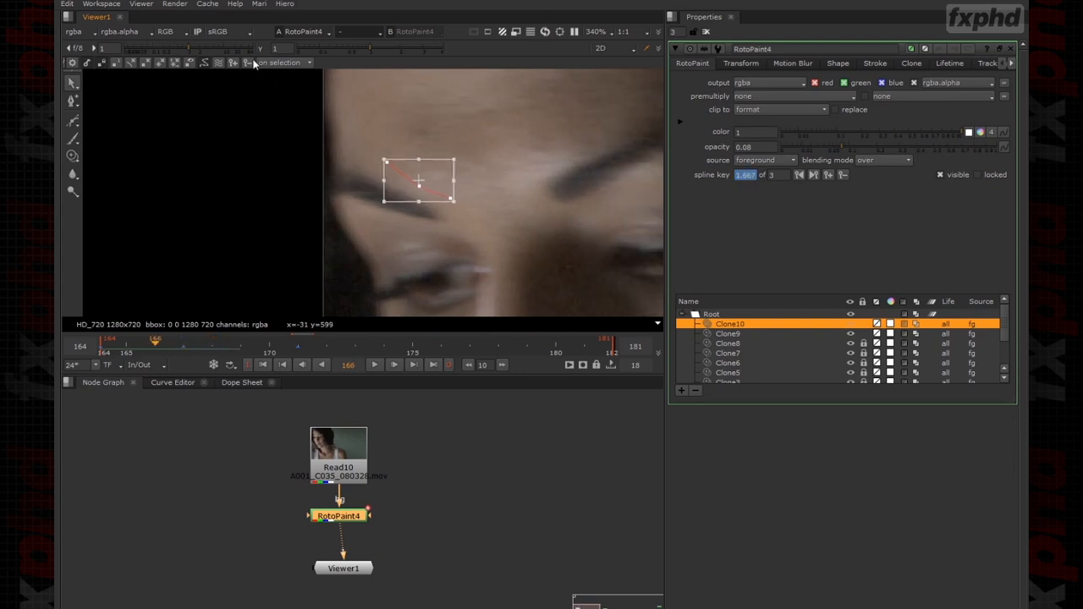
left_click(220, 64)
mouse_move(260, 91)
left_mouse_down()
mouse_move(411, 226)
mouse_move(475, 229)
left_mouse_up()
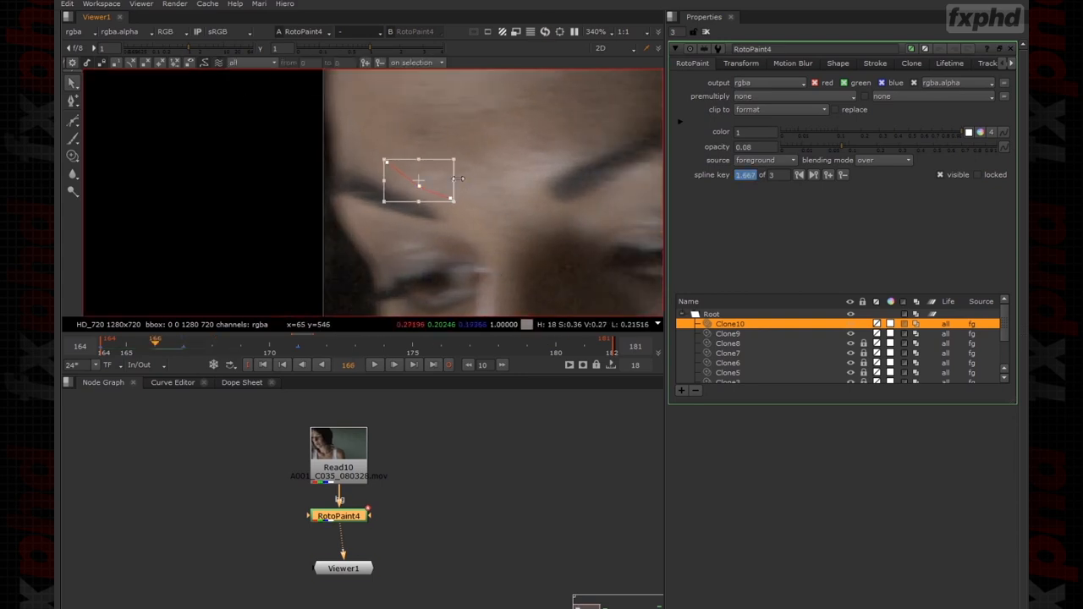
key("Right")
left_click_drag(477, 170, 477, 166)
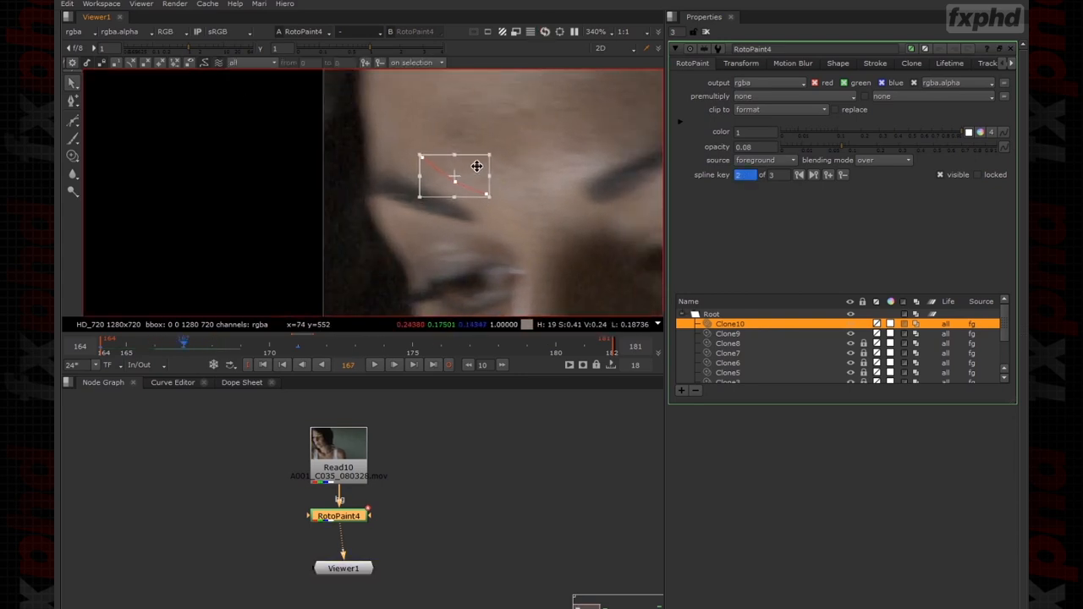
left_click(423, 134)
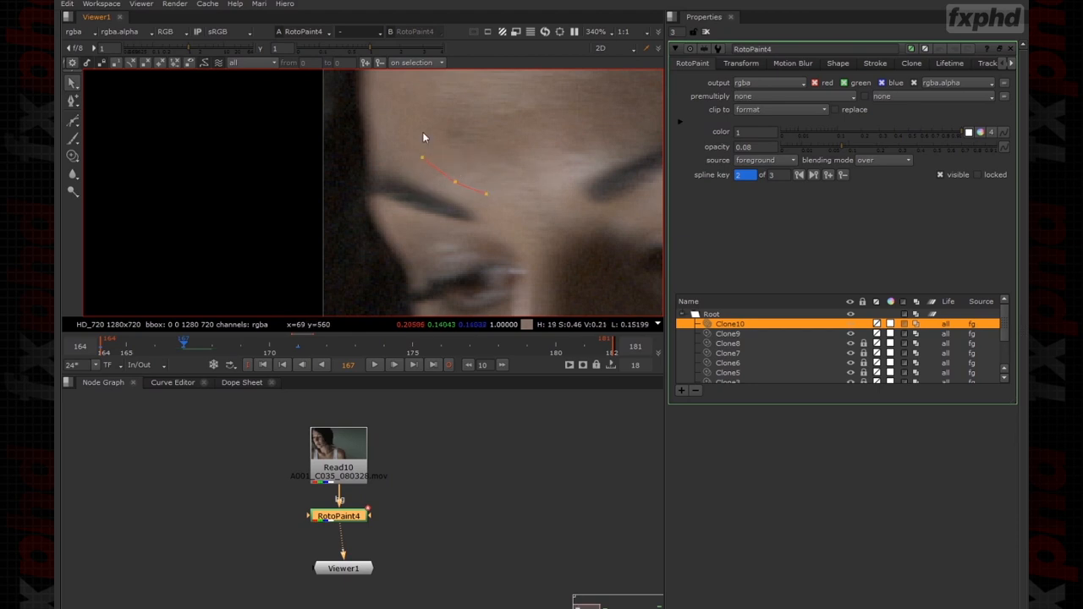
left_click(223, 63)
left_click(287, 169)
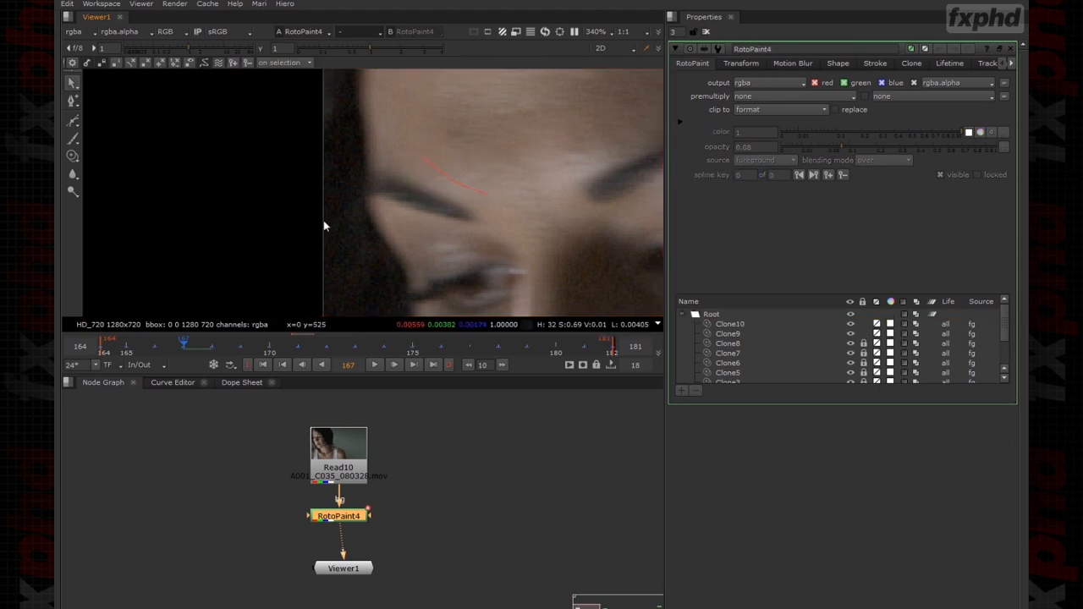
Select all of the Clone10 stroke's points and move them above the outer eyebrow at frame 182.
left_click(428, 165)
left_click_drag(381, 121, 572, 245)
key("Right")
key("Right")
middle_click_drag(573, 249, 254, 262)
key("Right")
key("Right")
key("Right")
key("Right")
key("Right")
key("Right")
key("Right")
key("Right")
key("Right")
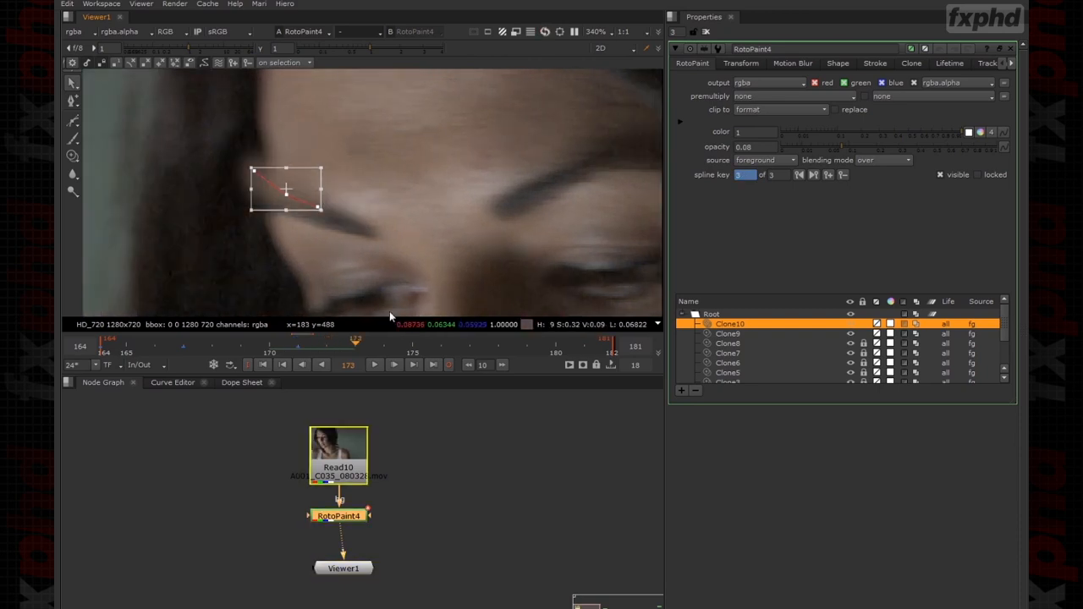
key("Right")
key("Right")
key("Right")
key("Right")
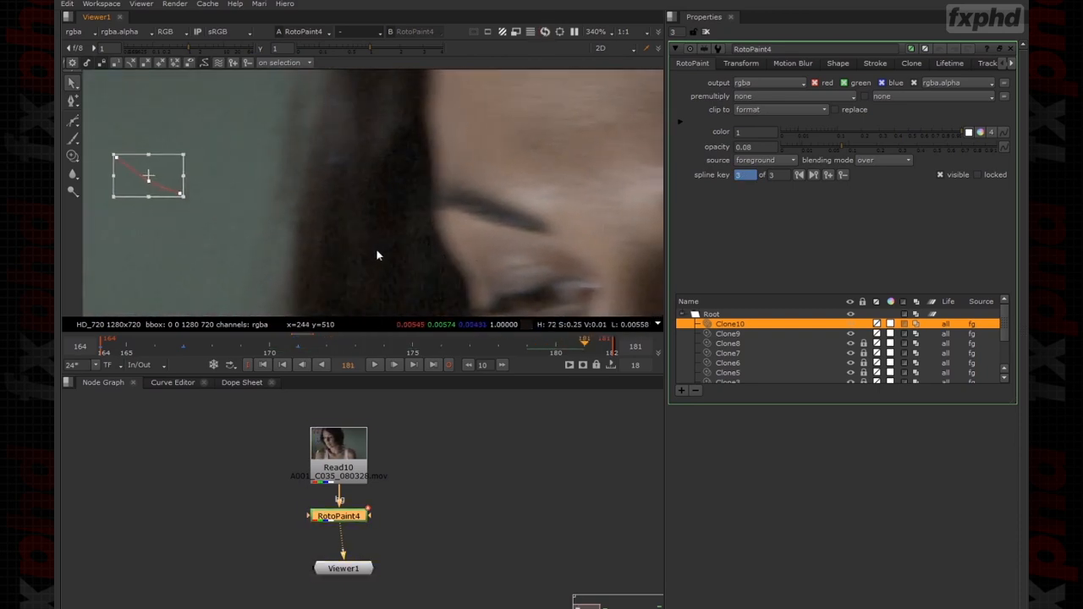
left_click_drag(185, 162, 588, 178)
Move all of the Clone10 stroke's points above the outer eyebrow at frame 186.
key("Right")
key("Right")
key("Right")
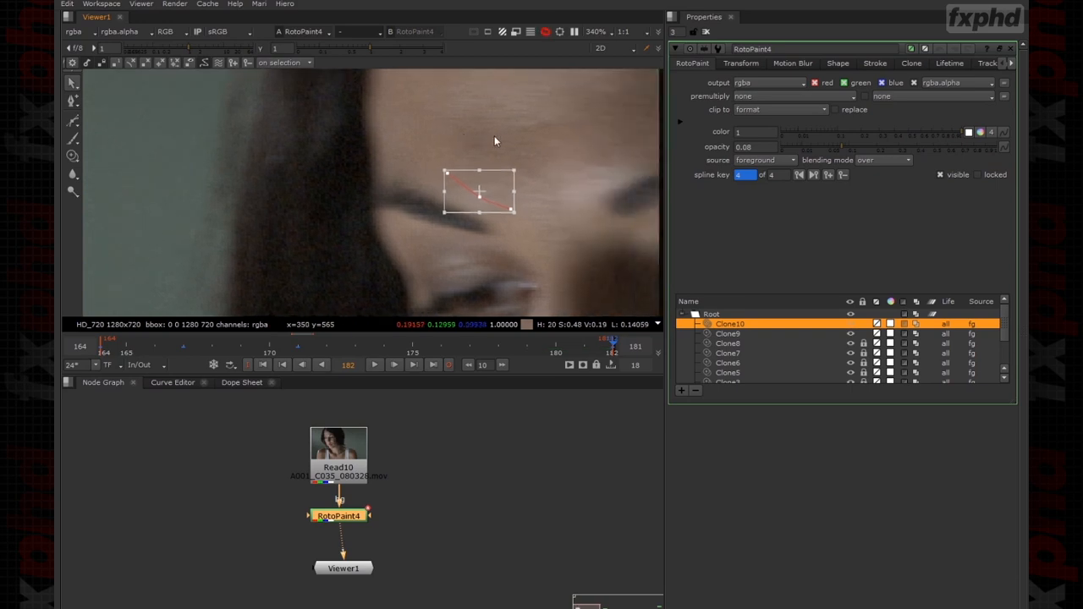
middle_click_drag(605, 175, 442, 167)
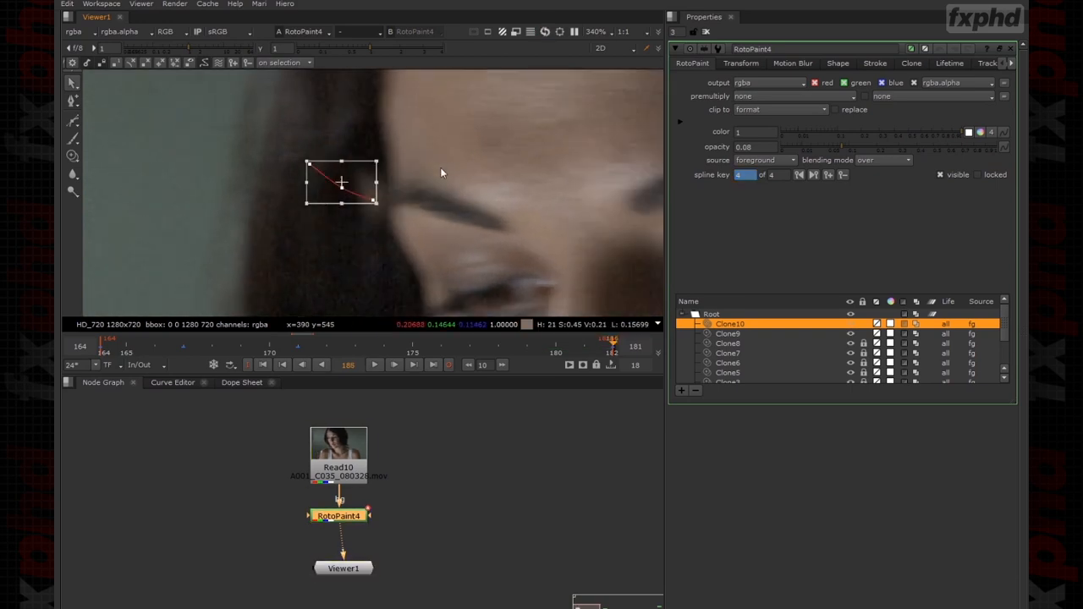
left_click_drag(356, 172, 517, 176)
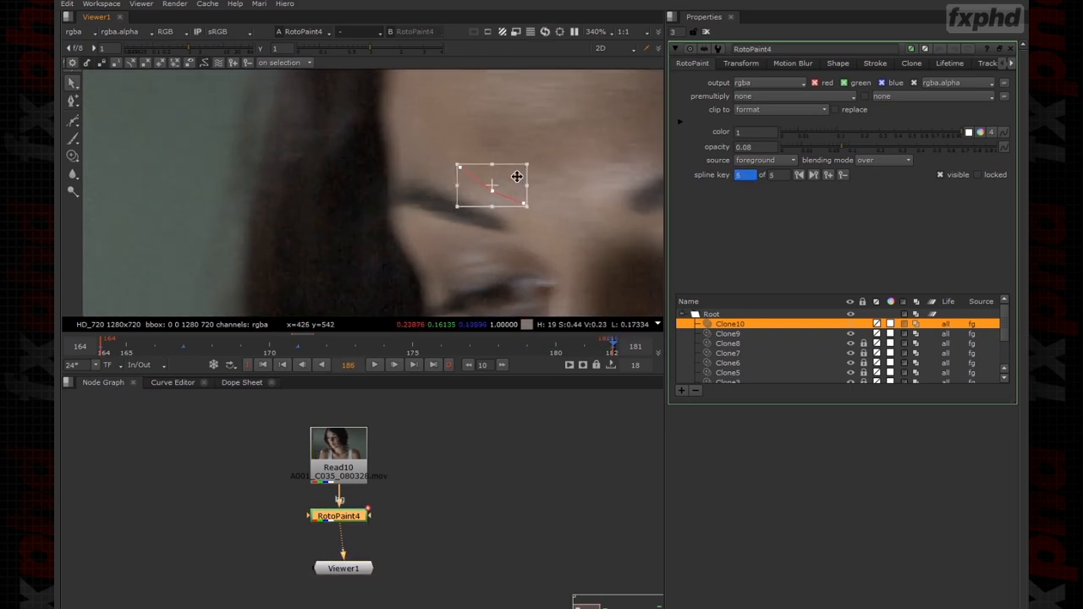
left_click(556, 140)
Step back through the frames to 180 to check how the Clone10 stroke follows the eyebrow.
key("Left")
key("Left")
key("Left")
key("Left")
key("Left")
key("Left")
key("Left")
key("Left")
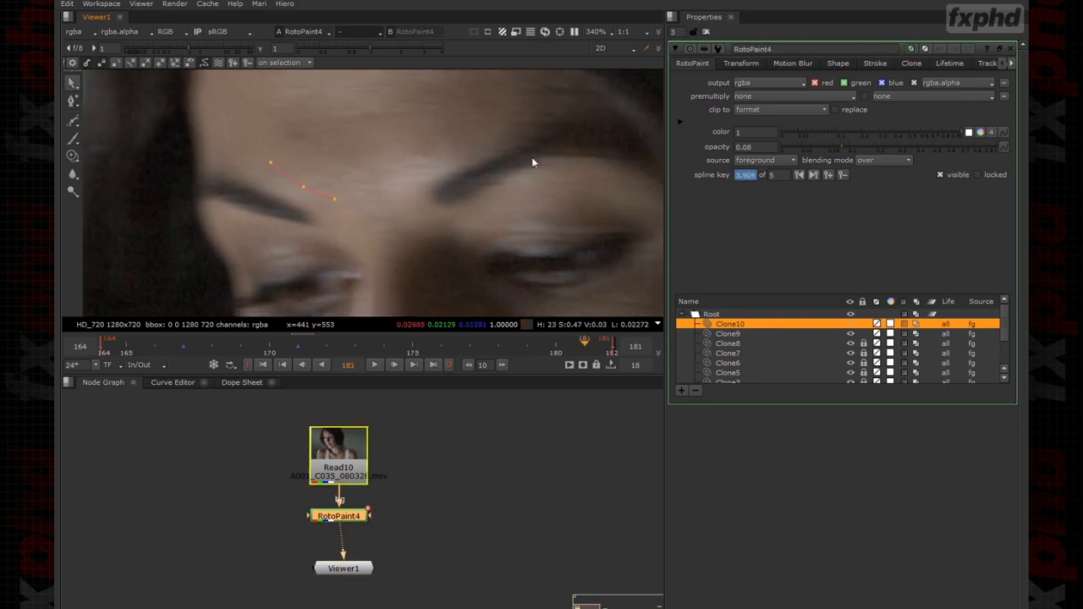
key("Right")
key("Right")
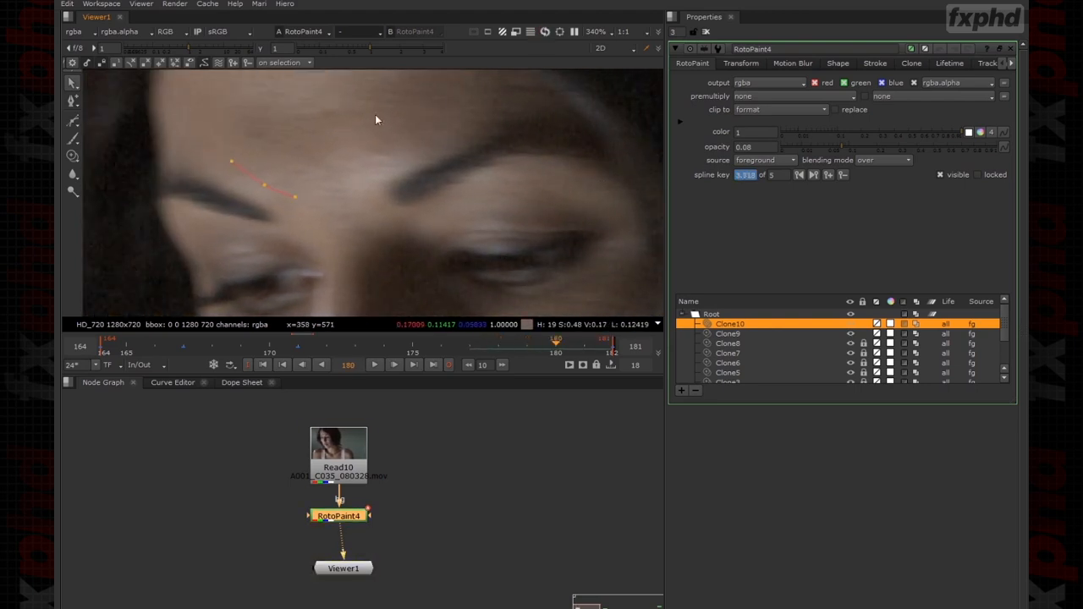
Hide the overlay and compare frame 180 with RotoPaint4 disabled and enabled, close up and zoomed out.
key("o")
key("d")
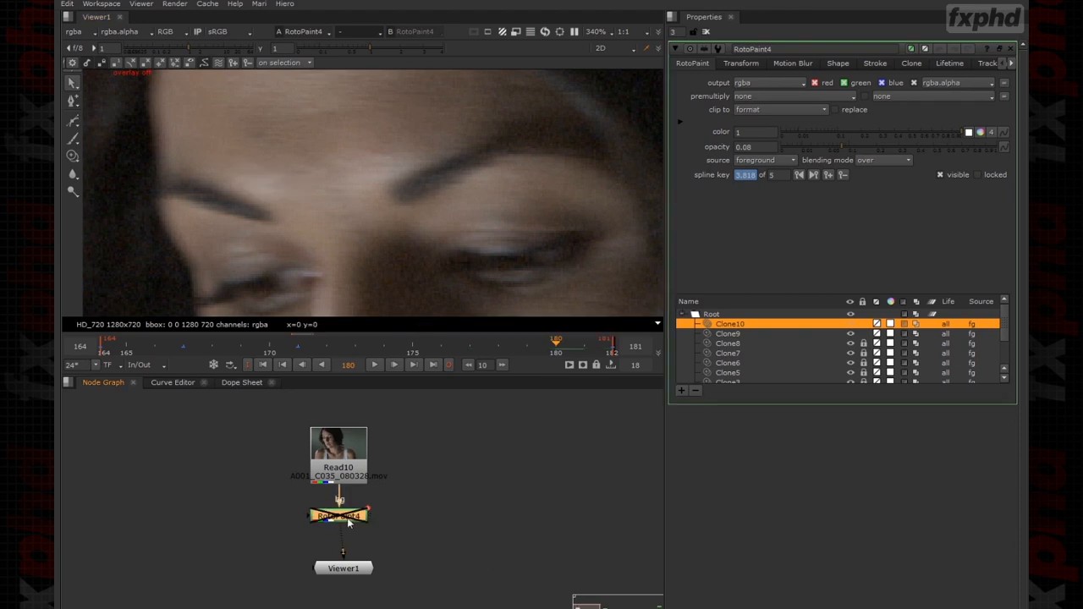
key("d")
key("d")
key("d")
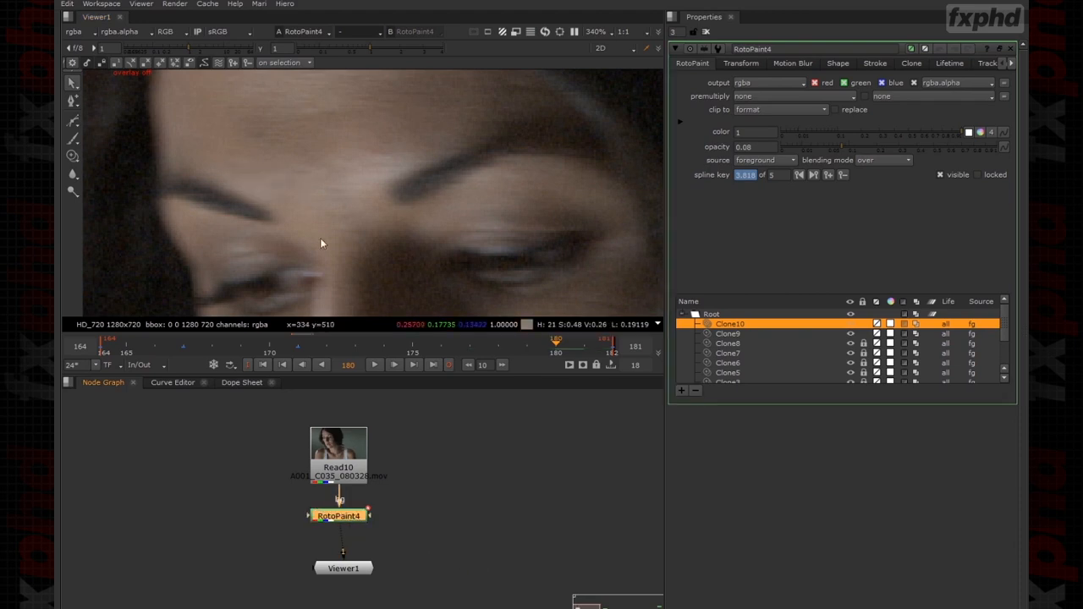
scroll(324, 240, "down", 3)
scroll(406, 143, "down", 3)
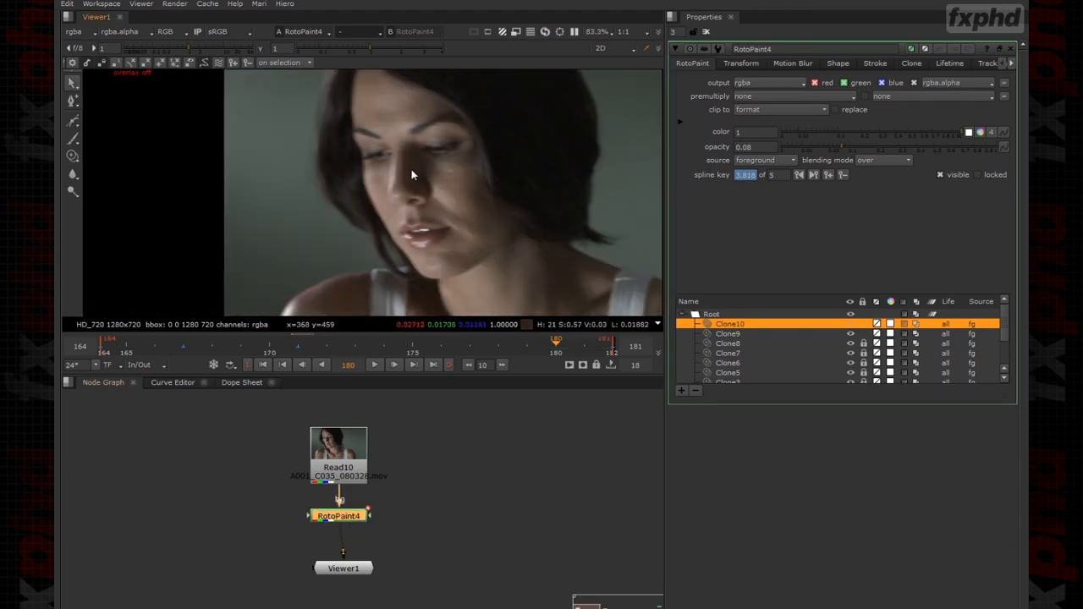
left_click(448, 462)
left_click(346, 514)
key("d")
key("d")
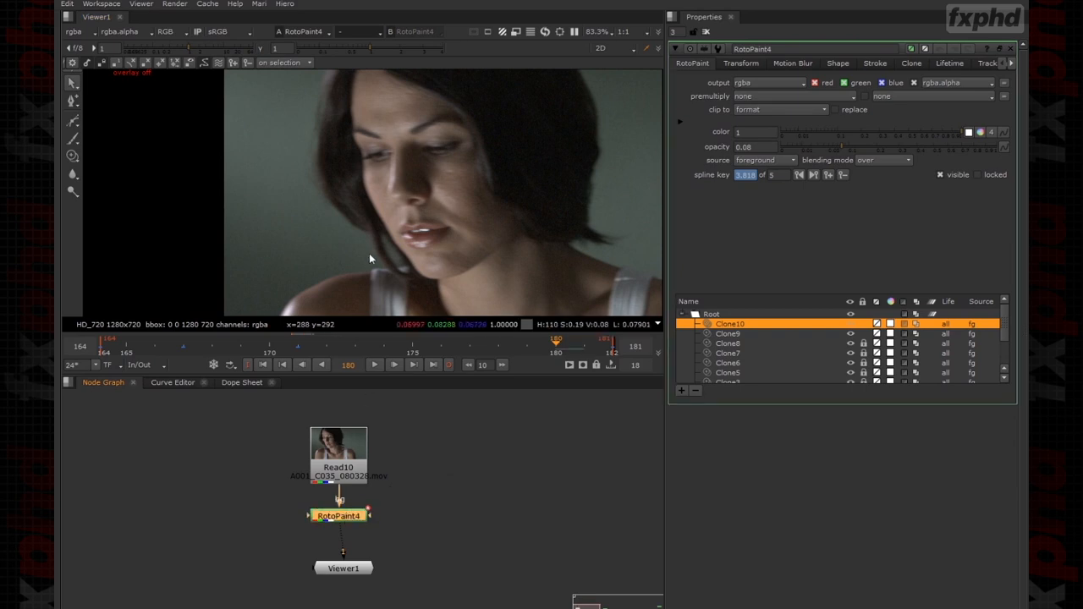
Show the overlay again and clone-paint a stroke beside the inner eyebrow at frame 180 with opacity 1 and hardness 0.2.
scroll(349, 133, "up", 5)
right_click(208, 85)
left_click(214, 92)
left_click(73, 157)
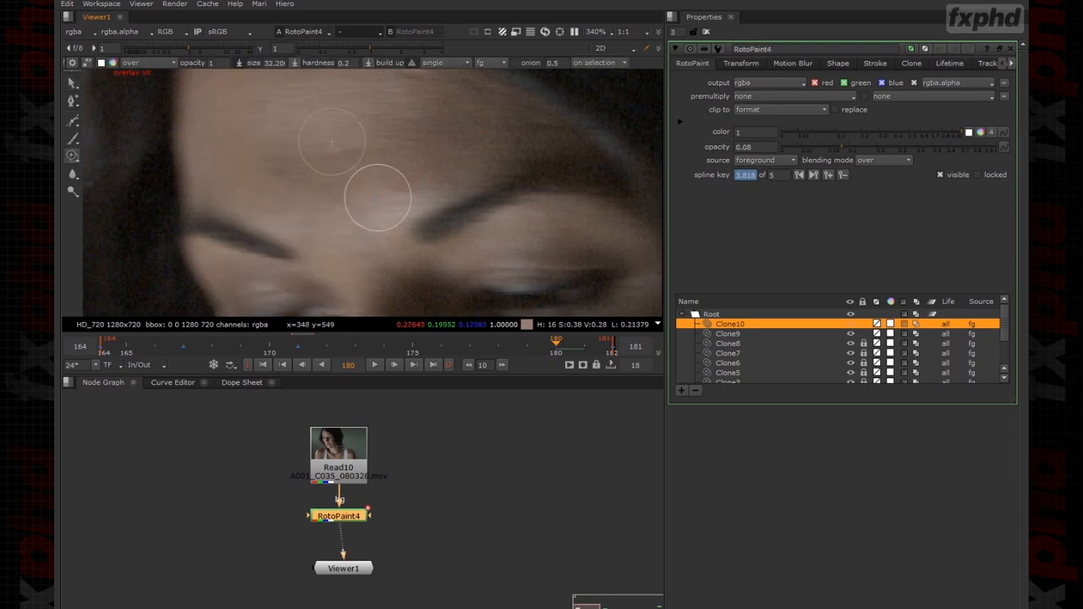
mouse_move(387, 209)
left_mouse_down()
mouse_move(363, 186)
mouse_move(382, 212)
mouse_move(394, 186)
mouse_move(344, 165)
left_mouse_up()
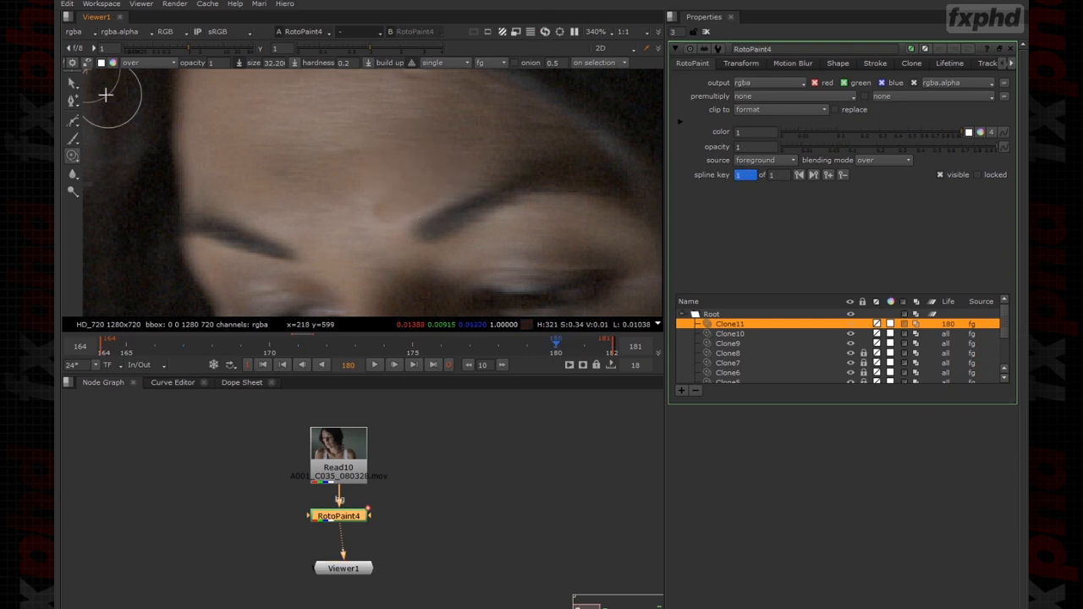
Lock the Clone9 and Clone10 strokes and keep Clone11 selected and unlocked.
key("q")
scroll(470, 250, "up", 3)
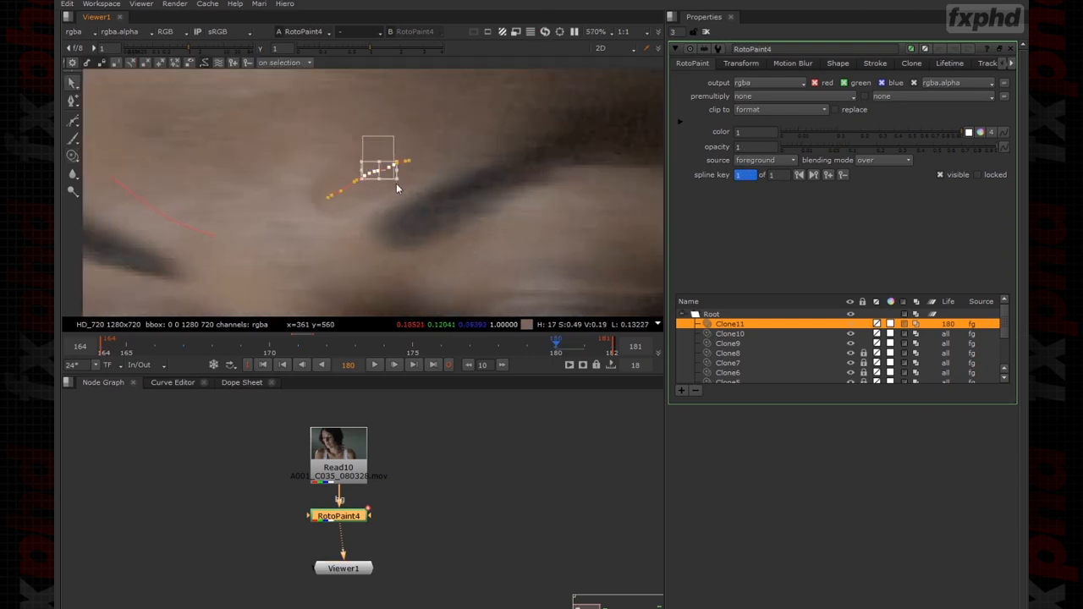
left_click(771, 344, "shift")
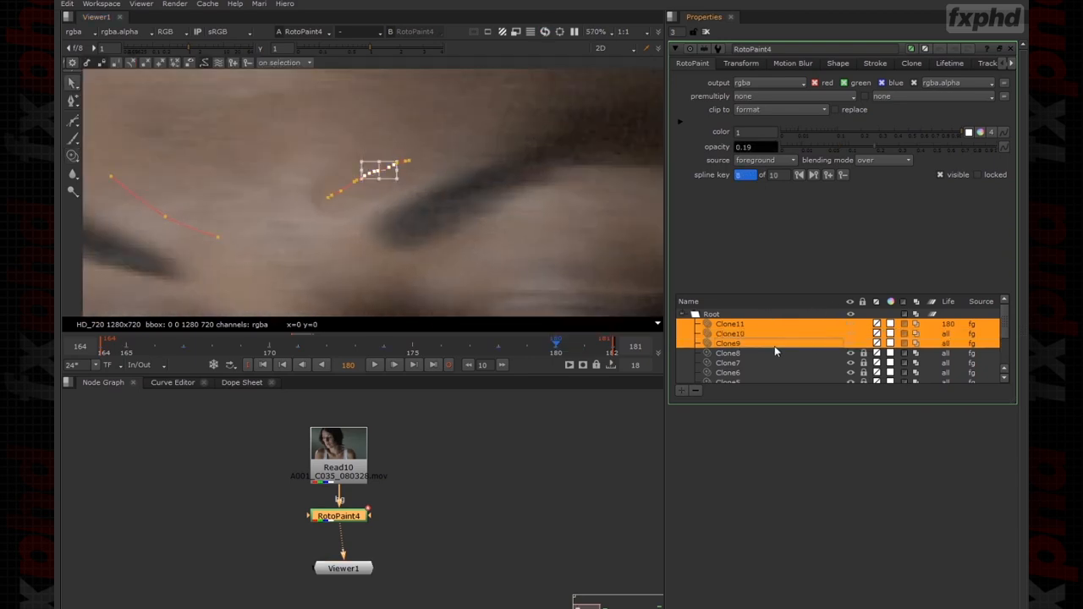
left_click(978, 175)
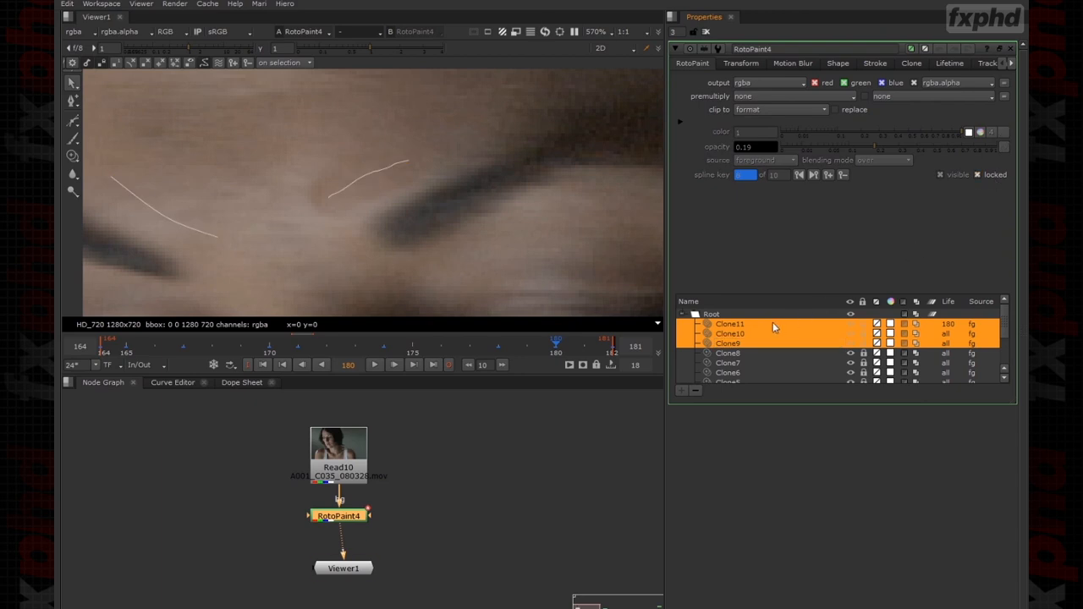
left_click(766, 324)
left_click(978, 174)
Thin the Clone11 stroke to three points and lower its opacity to 0.096.
middle_click_drag(426, 225, 508, 260)
left_click(489, 217)
left_click_drag(403, 203, 438, 227)
left_click(436, 234)
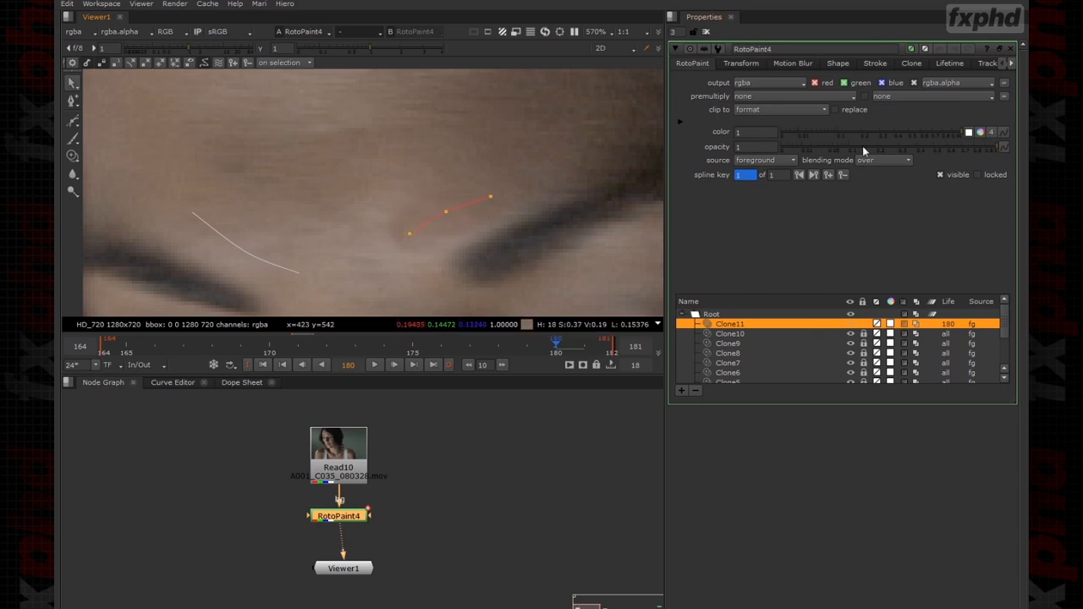
left_click(832, 149)
mouse_move(850, 156)
left_mouse_down()
mouse_move(808, 158)
mouse_move(847, 157)
left_mouse_up()
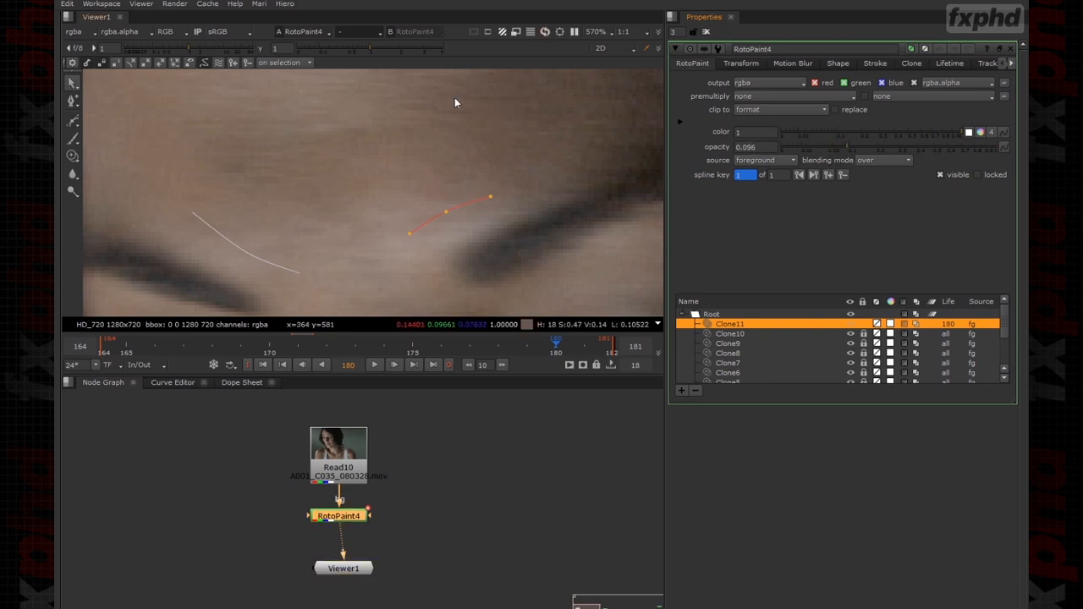
Set the Clone11 stroke's brush size to 34 and select all of its points.
left_click(866, 66)
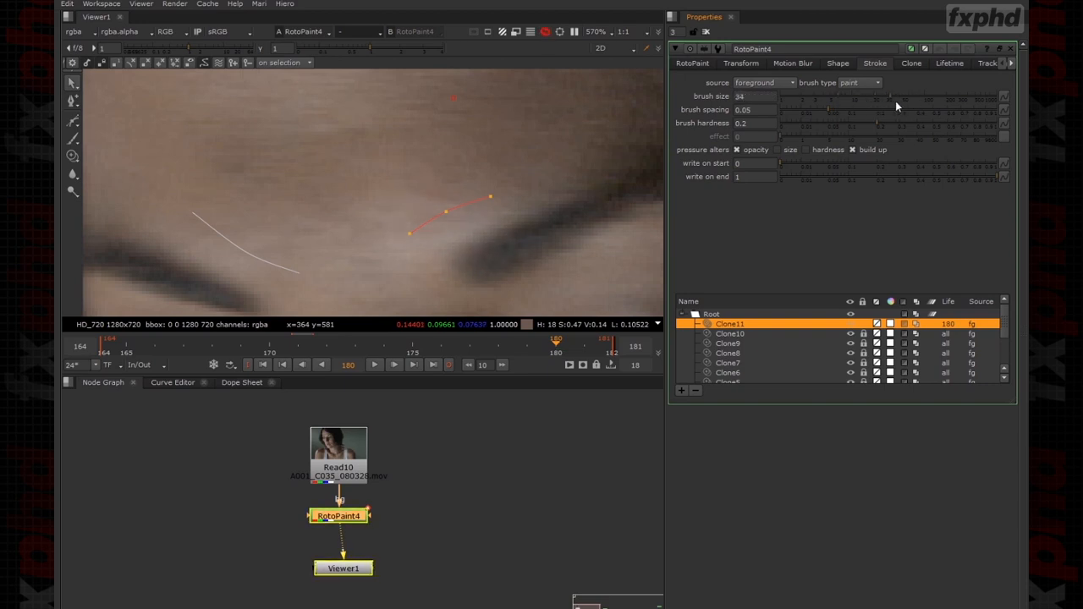
left_click_drag(335, 159, 515, 273)
mouse_move(467, 223)
left_mouse_down()
mouse_move(460, 201)
mouse_move(469, 225)
left_mouse_up()
left_click(541, 163)
middle_click_drag(540, 162, 478, 163)
left_click_drag(507, 143, 330, 241)
left_click(694, 65)
Go back to frame 176 and set the Clone11 stroke's lifetime to all frames.
left_click(506, 144)
middle_click_drag(546, 165, 566, 162)
scroll(566, 161, "down", 2)
key("Left")
key("Left")
key("Left")
key("Left")
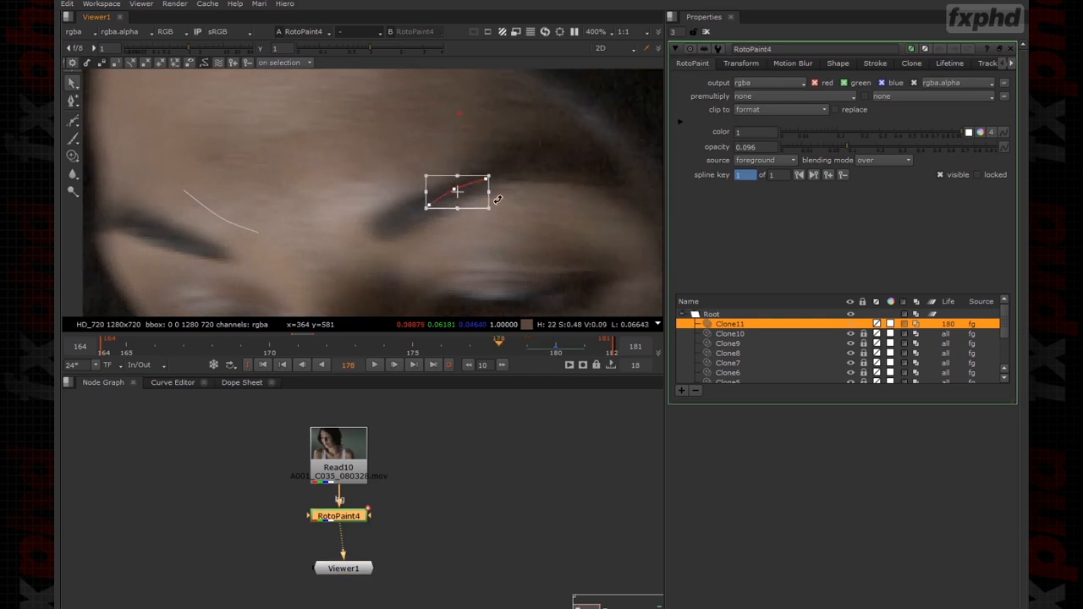
middle_click_drag(476, 202, 580, 193)
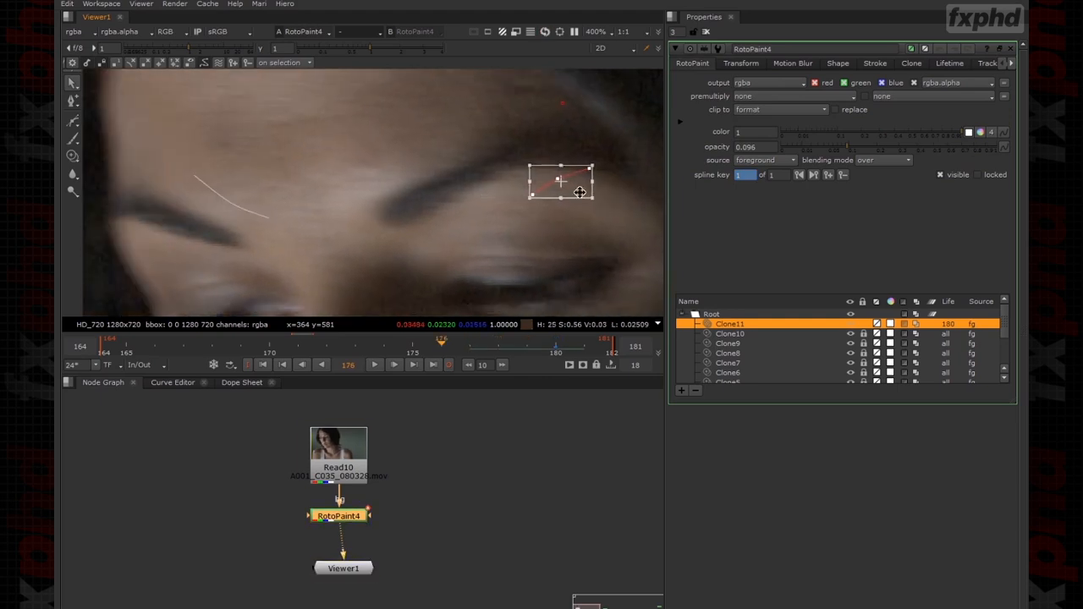
left_click(949, 63)
left_click(753, 62)
left_click(692, 64)
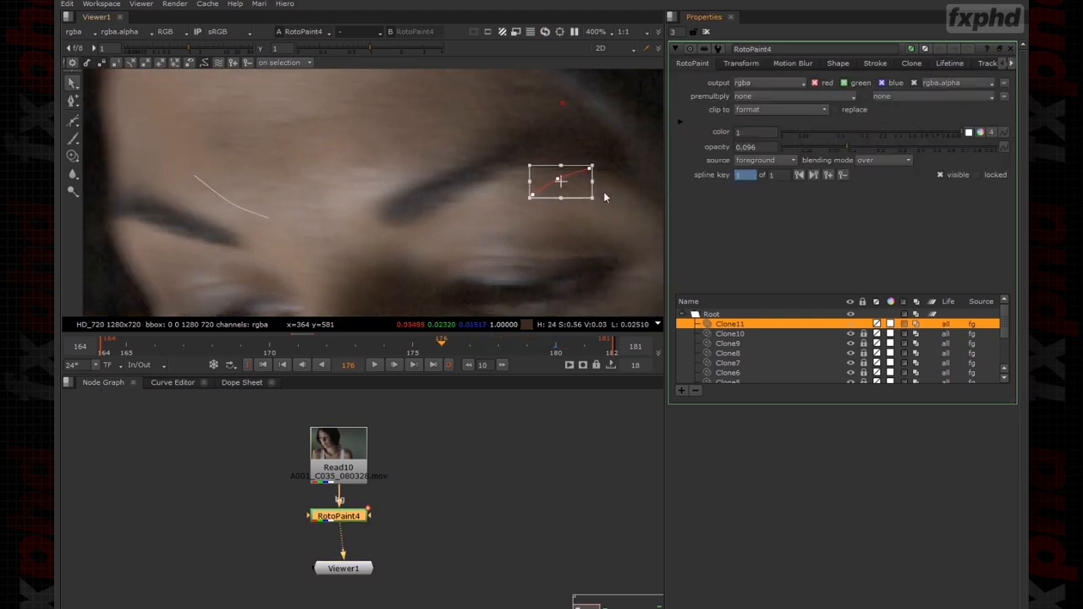
Move all of the Clone11 stroke's points beside the inner eyebrow at frame 176 and save the comp.
mouse_move(582, 190)
left_mouse_down()
mouse_move(377, 177)
mouse_move(400, 186)
left_mouse_up()
left_click(49, 4)
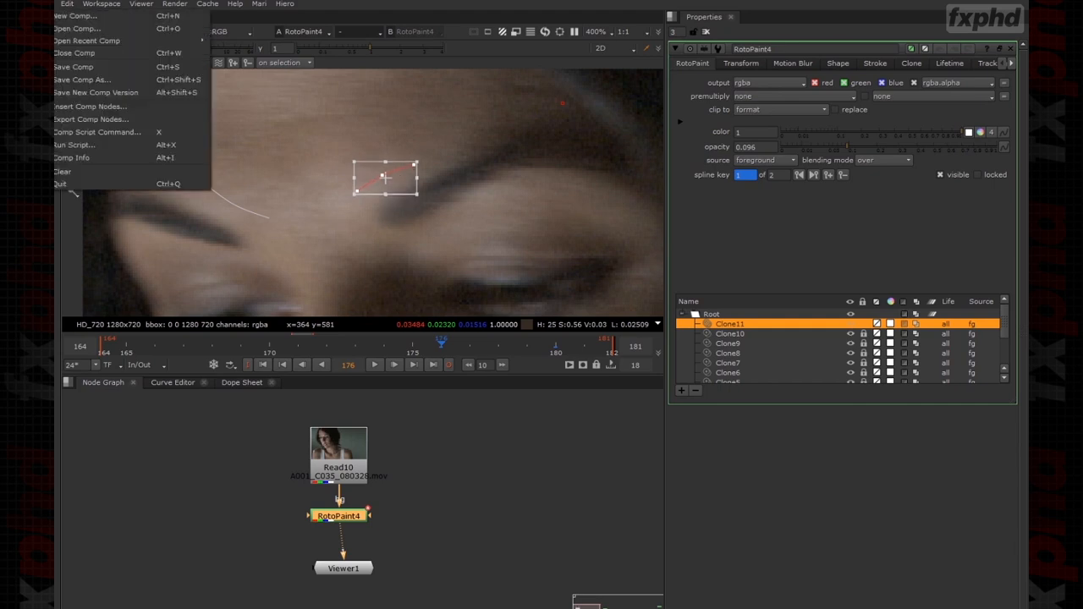
left_click(72, 67)
Move the Clone11 stroke's points back beside the inner eyebrow at frame 172.
key("Left")
key("Left")
key("Left")
key("Left")
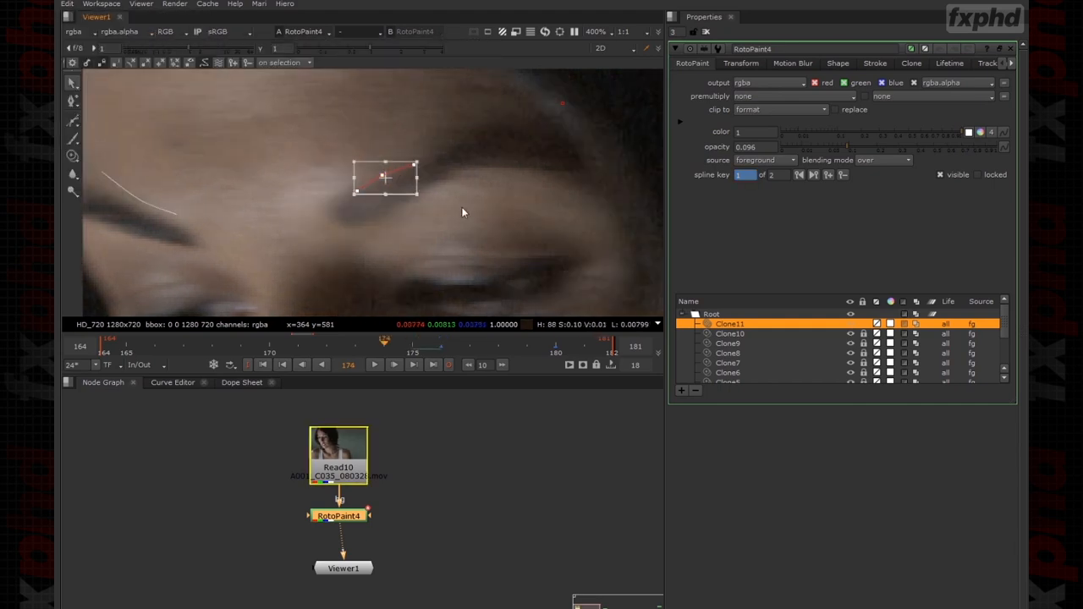
left_click_drag(515, 188, 368, 189)
Move the Clone11 stroke's points back beside the inner eyebrow at frame 168.
key("Left")
key("Left")
key("Left")
key("Left")
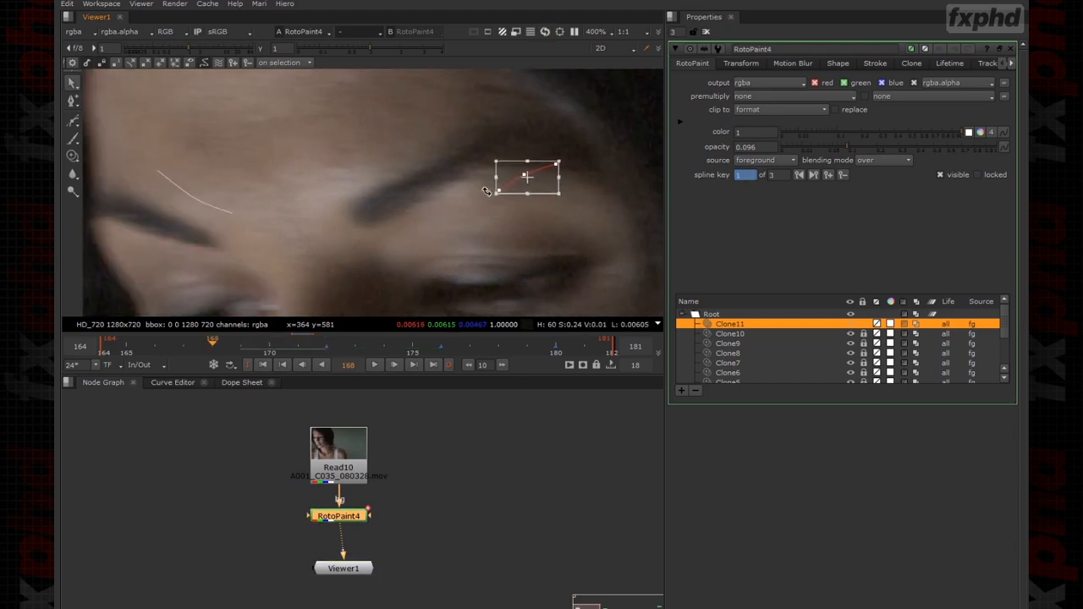
left_click_drag(491, 175, 377, 177)
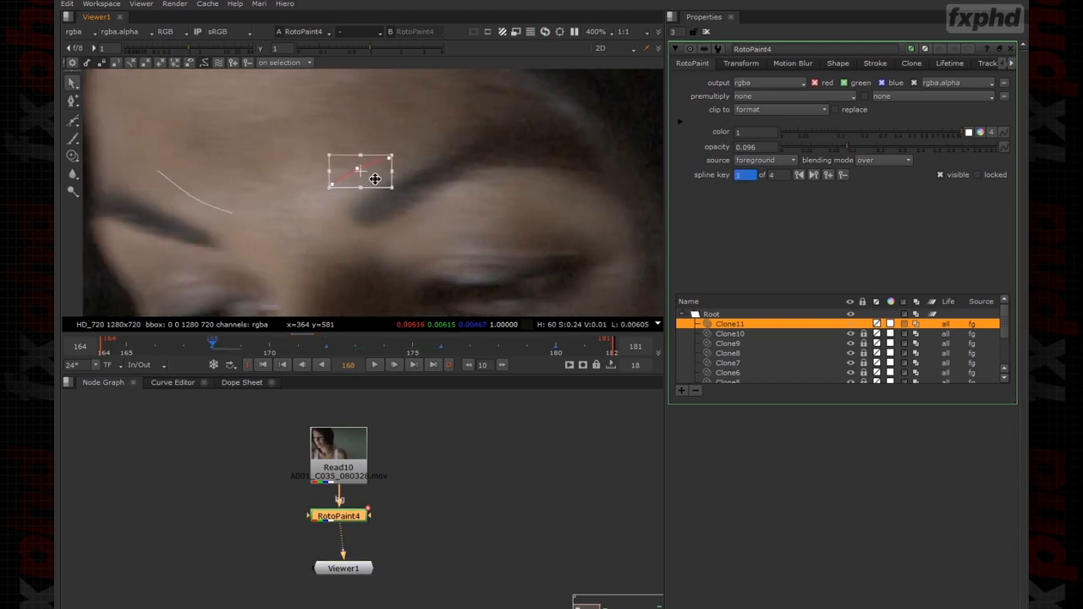
Move the Clone11 stroke's points back beside the inner eyebrow at frame 164.
key("Left")
key("Left")
key("Left")
key("Left")
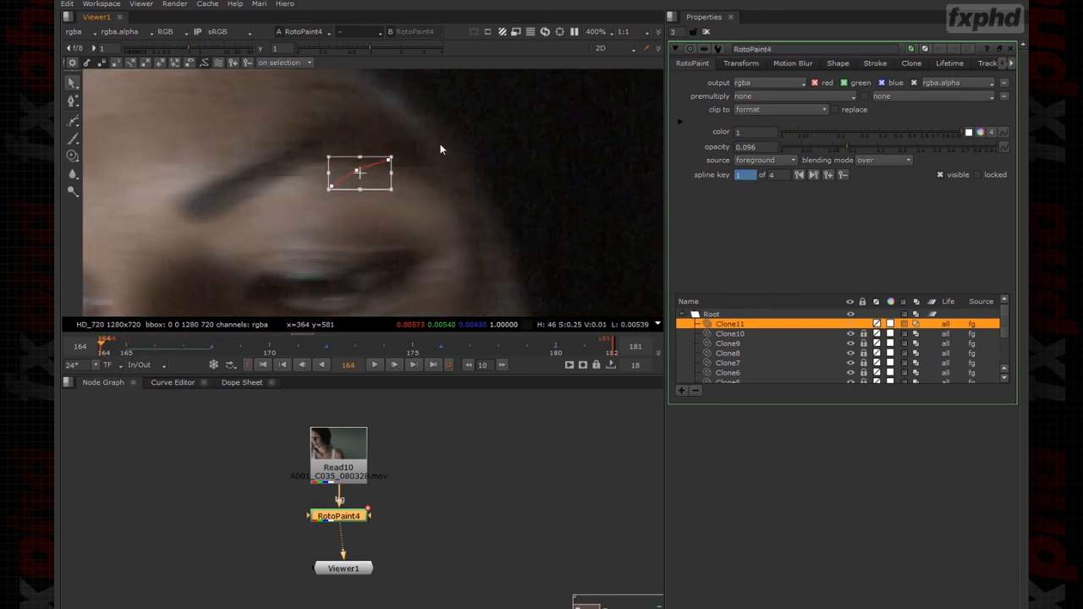
left_click_drag(482, 191, 306, 191)
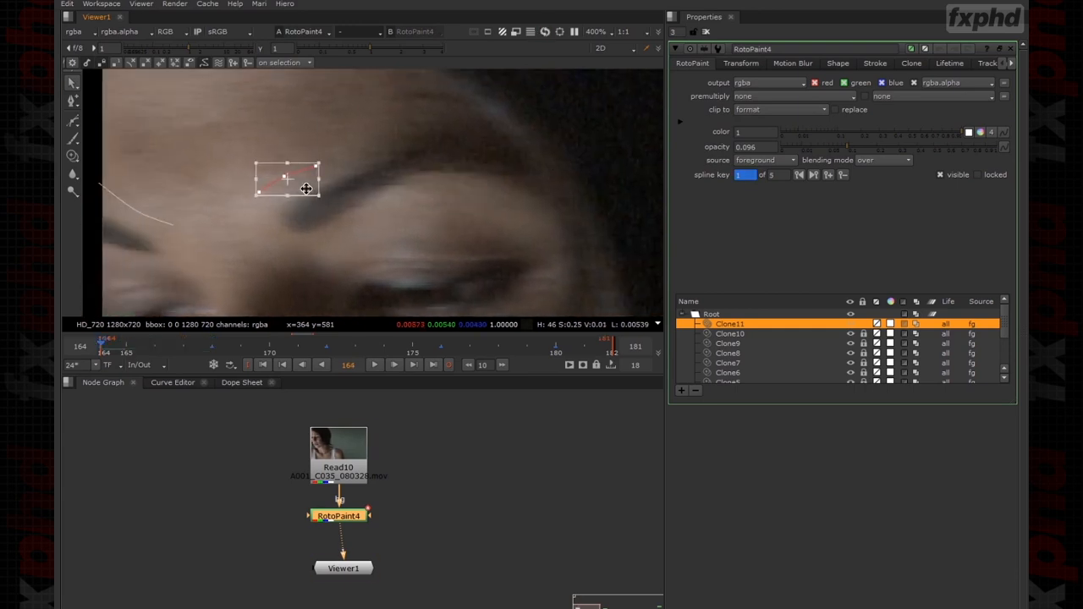
Step forward from frame 164 to check how the Clone11 stroke follows the inner eyebrow.
key("Right")
key("Right")
key("Right")
key("Right")
key("Right")
key("Right")
key("Right")
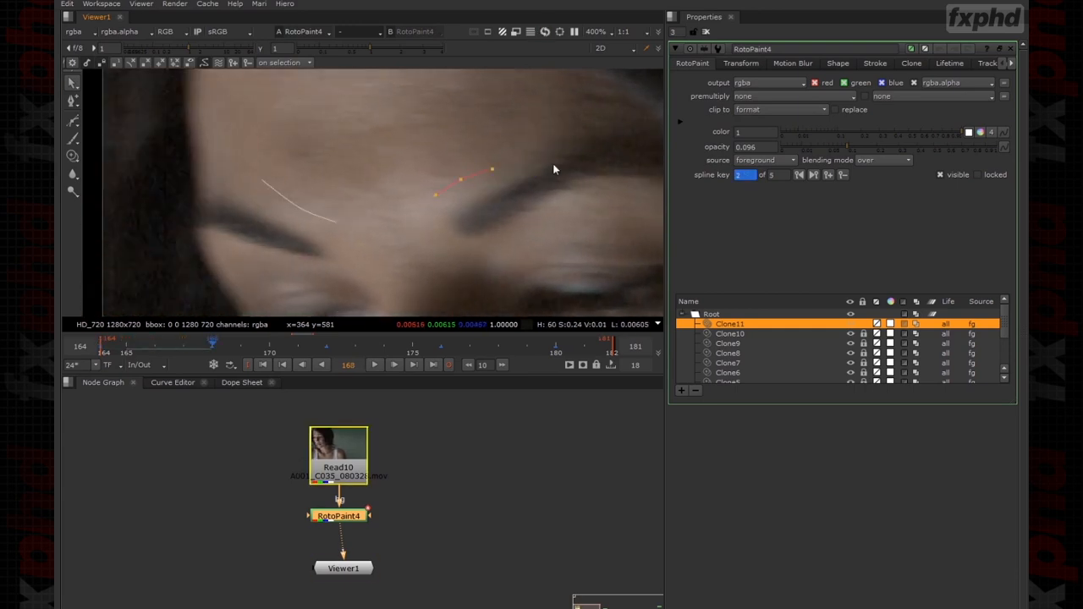
key("Right")
key("Right")
key("Right")
key("Right")
key("Right")
key("Right")
key("Right")
key("Right")
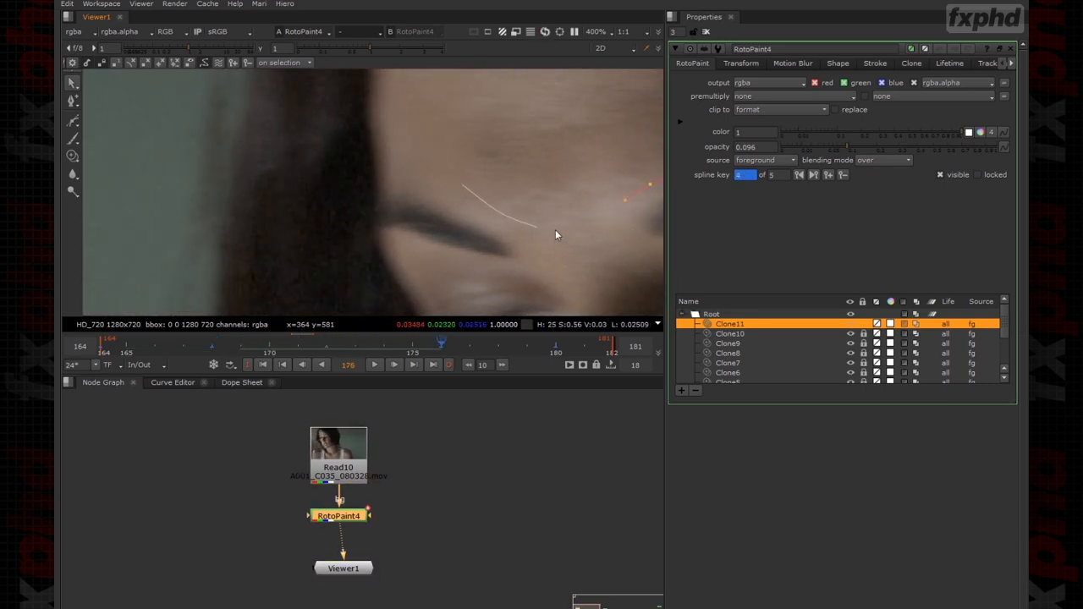
key("Right")
key("Right")
key("Right")
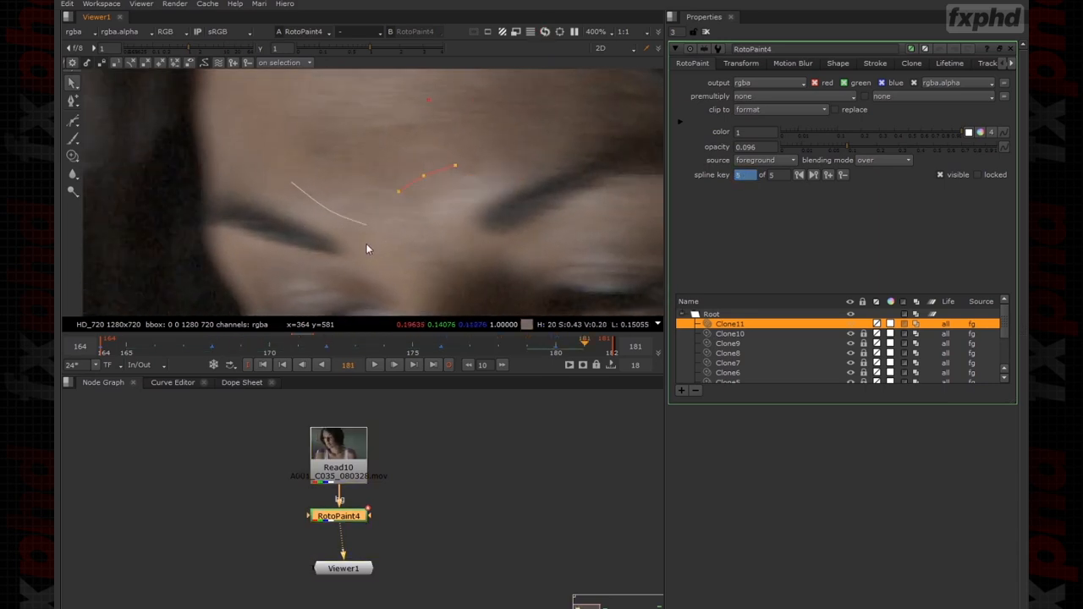
Move all of the Clone11 stroke's points beside the inner eyebrow at frame 182.
left_click_drag(481, 114, 329, 233)
left_click_drag(443, 183, 554, 188)
left_click(458, 148)
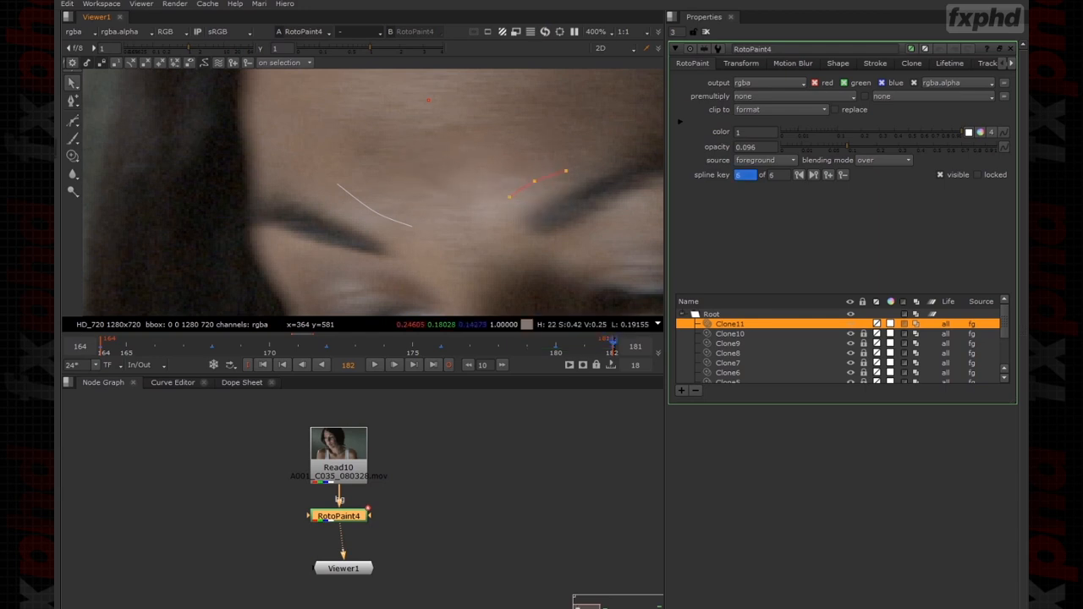
Paint a brush stroke along the inner part of the eyebrow at frame 182.
left_click(77, 140)
middle_click_drag(483, 138, 265, 121)
mouse_move(352, 178)
left_mouse_down("shift")
mouse_move(318, 182)
mouse_move(417, 153)
left_mouse_up("shift")
Delete the new brush stroke's intermediate points, leaving only its two ends and a middle point.
left_click(71, 82)
key("plus")
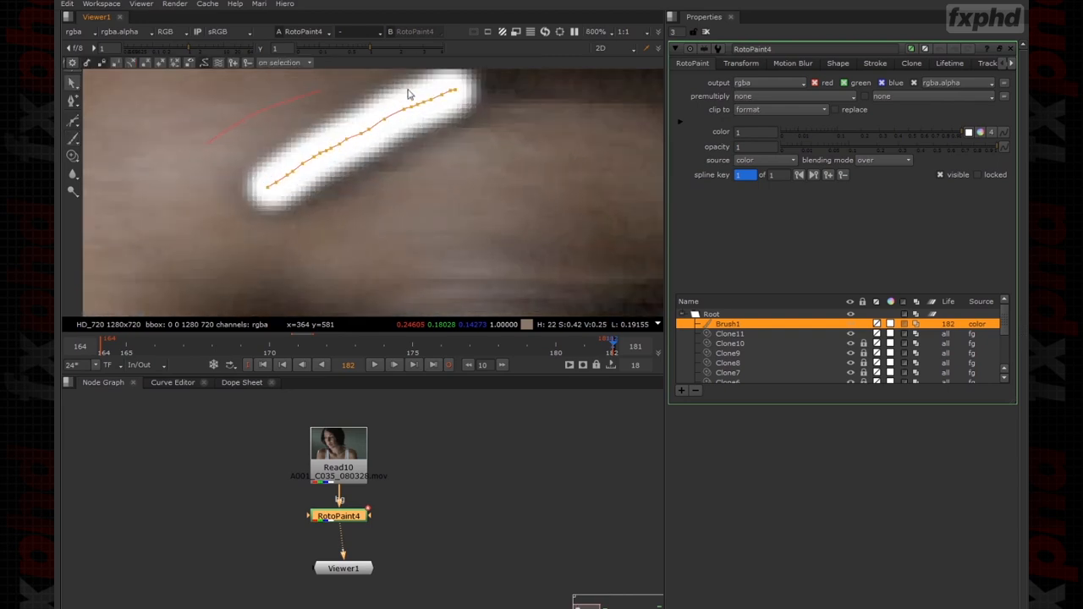
left_click(455, 125)
left_click_drag(319, 171, 321, 187)
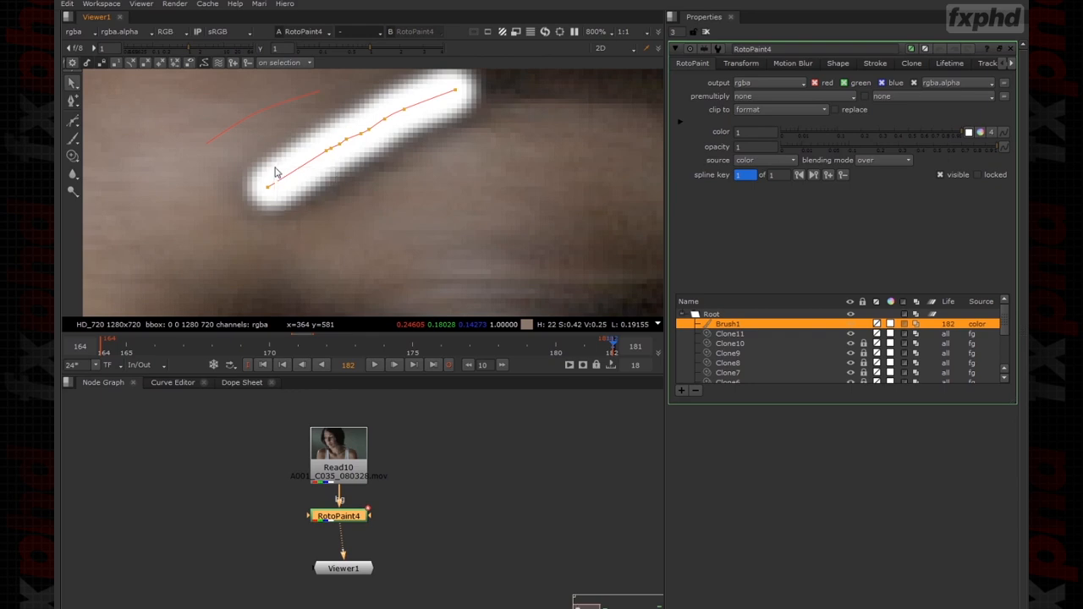
key("Delete")
left_click_drag(318, 128, 367, 167)
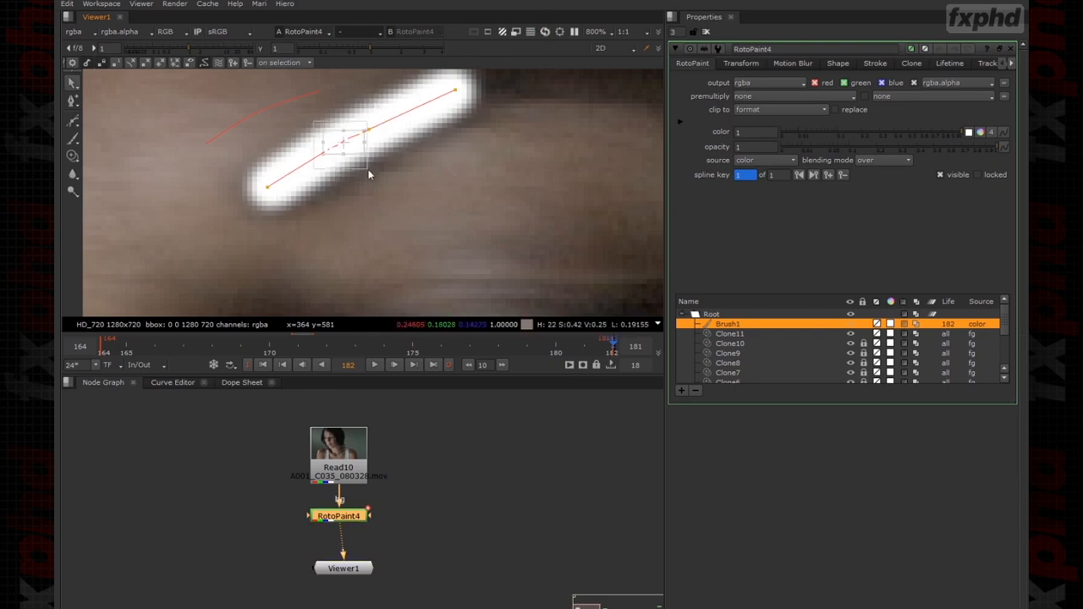
key("Delete")
Set the eyebrow brush stroke's source to background.
left_click(777, 171)
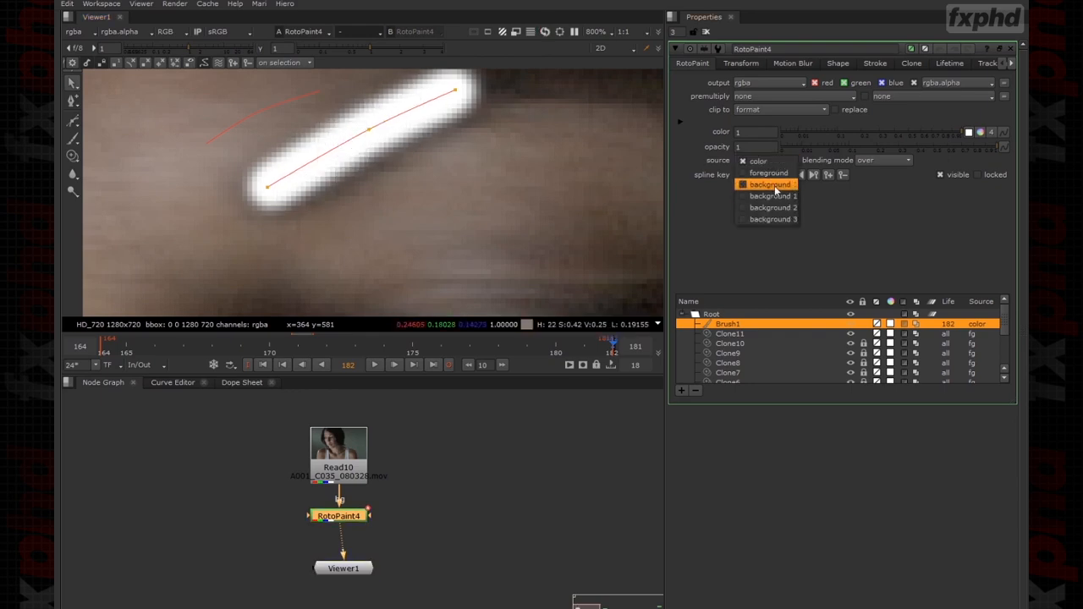
left_click(774, 185)
scroll(474, 169, "down", 2)
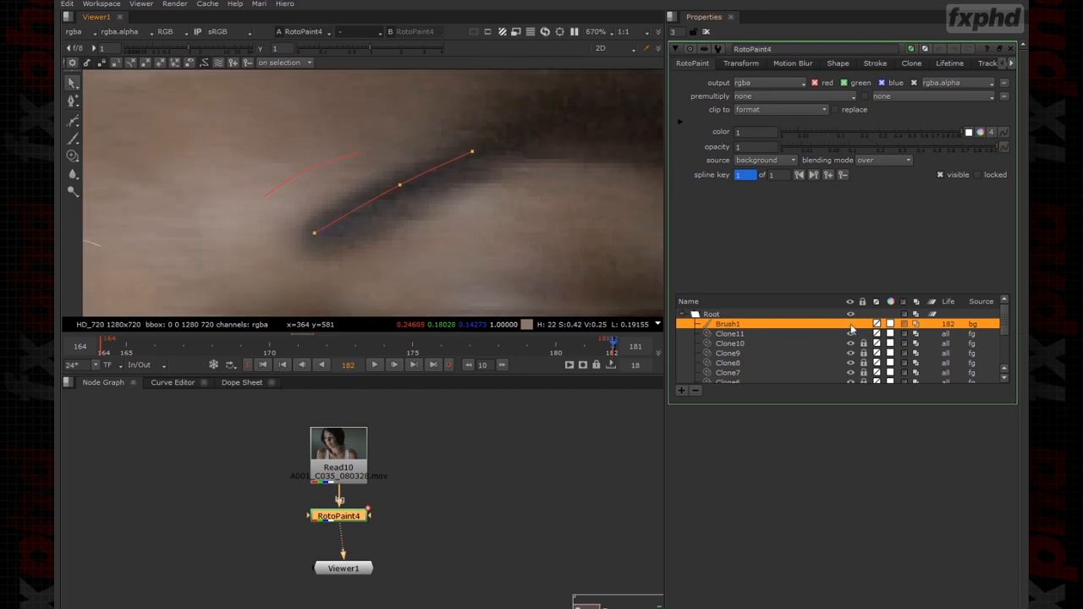
scroll(337, 204, "down", 4)
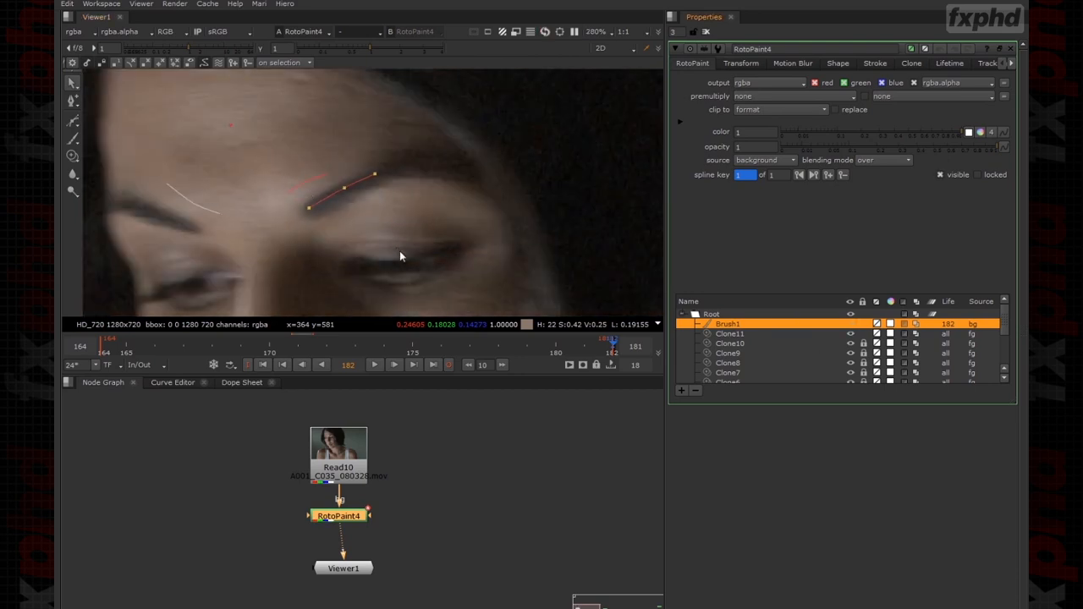
Lock the Clone11 stroke so that only the eyebrow brush stroke stays editable.
left_click_drag(435, 152, 254, 237)
left_click(775, 333)
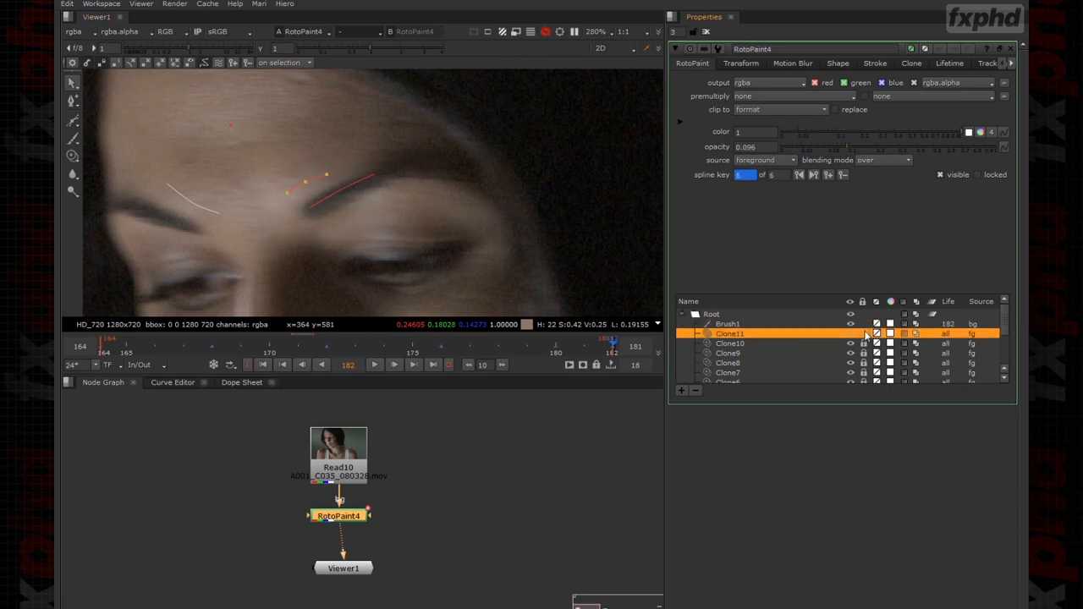
left_click_drag(449, 160, 246, 242)
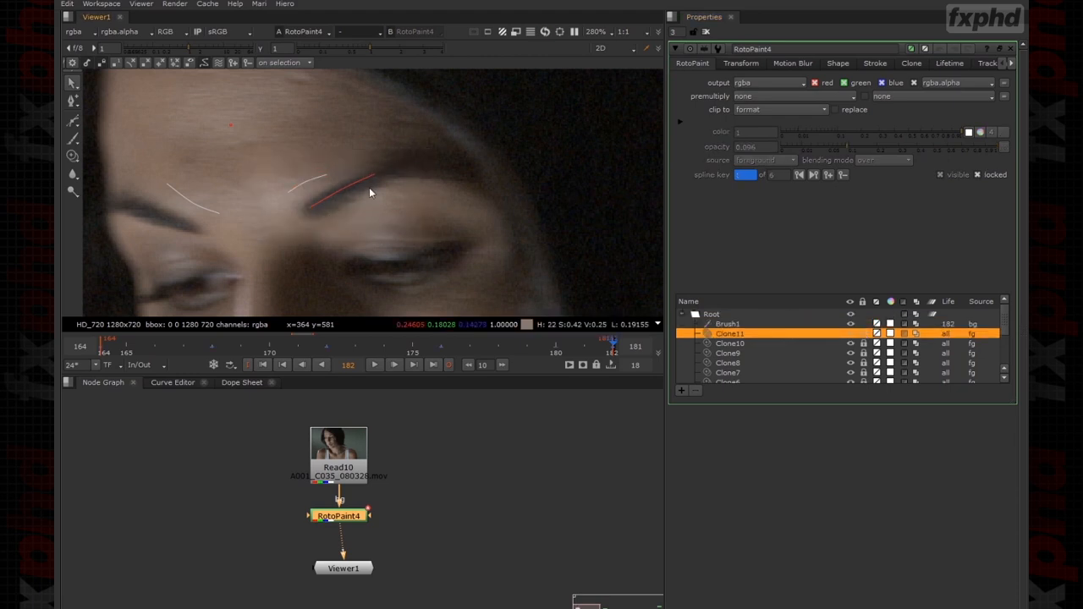
Move all of the Brush1 stroke's points onto the eyebrow at frame 177.
left_click_drag(437, 139, 277, 216)
key("Left")
key("Left")
key("Left")
key("Left")
key("Left")
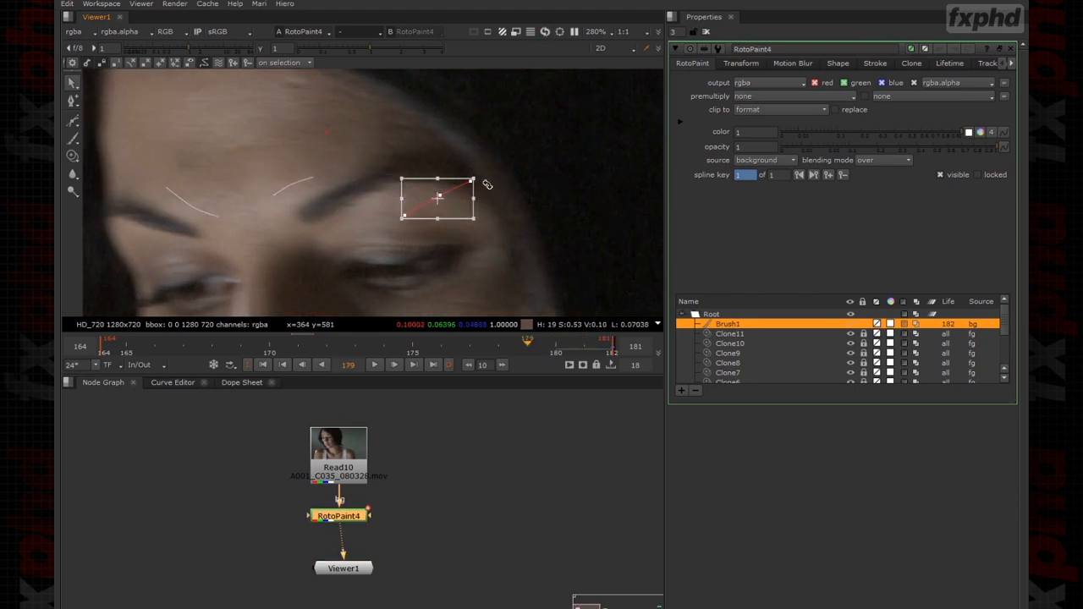
left_click_drag(517, 197, 352, 192)
Move all of the Brush1 stroke's points onto the eyebrow at frame 171 and save the comp.
key("Left")
key("Left")
key("Left")
key("Left")
key("Left")
key("Left")
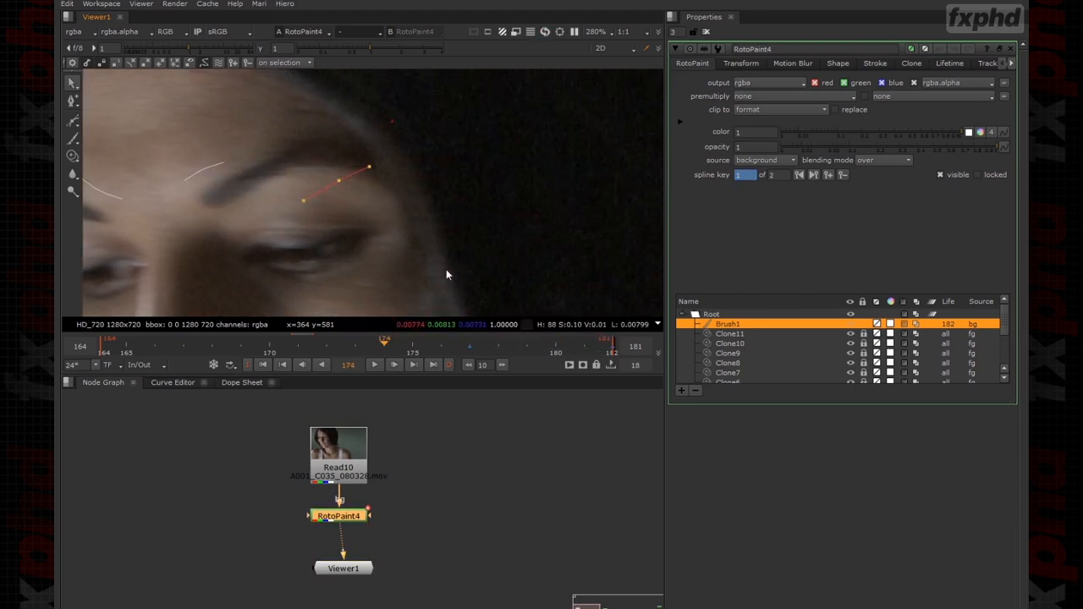
left_click(548, 210)
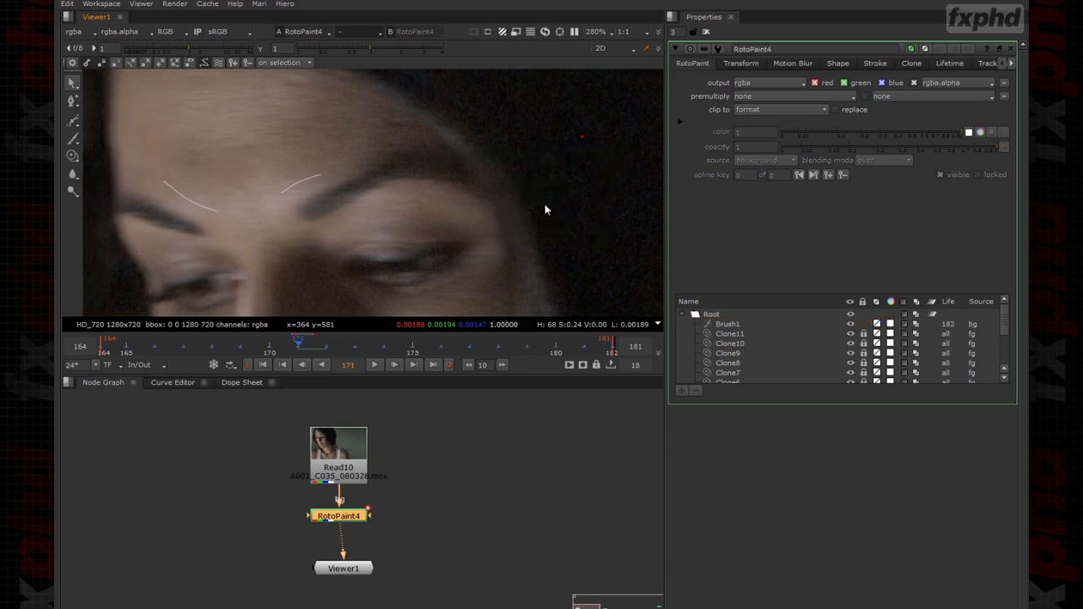
left_click(744, 325)
mouse_move(557, 214)
left_mouse_down()
mouse_move(374, 198)
mouse_move(365, 206)
left_mouse_up()
left_click(443, 157)
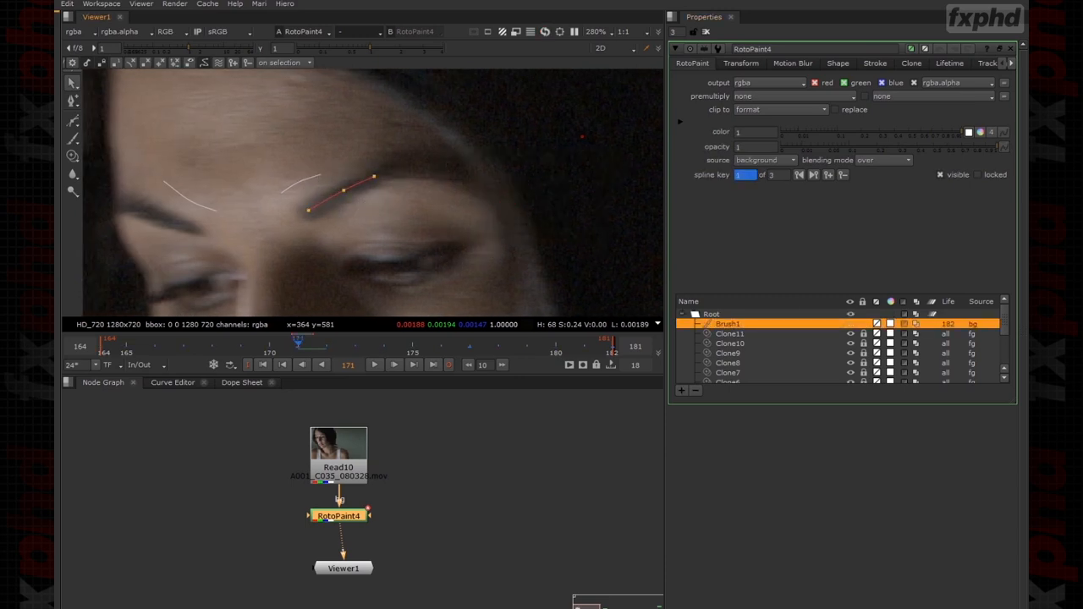
left_click(56, 5)
left_click(74, 66)
Move all of the Brush1 stroke's points onto the eyebrow at frames 166 and 164.
left_click_drag(465, 148, 282, 252)
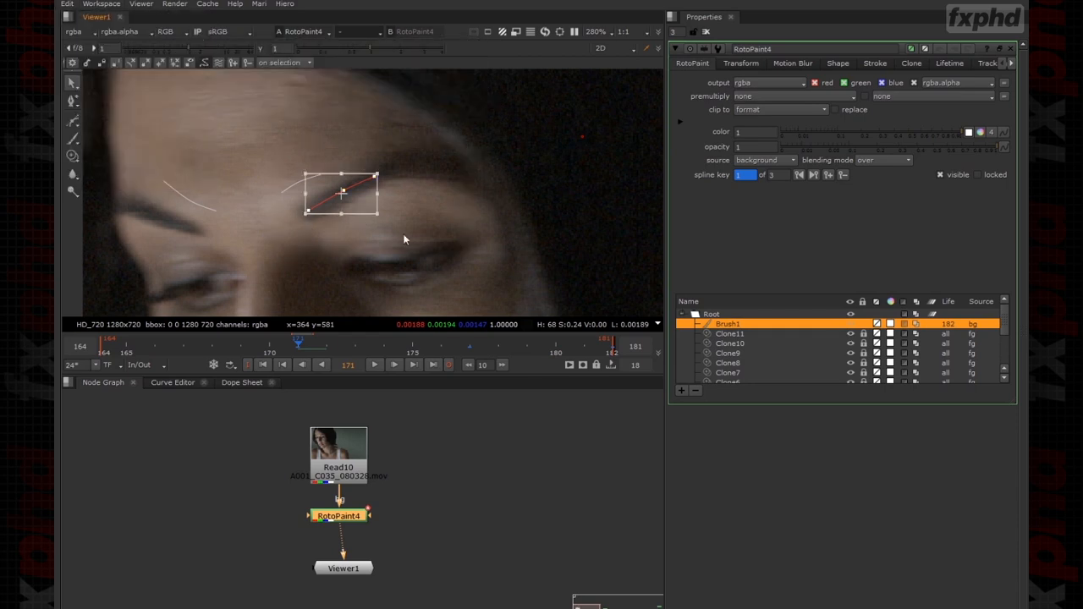
key("Left")
key("Left")
key("Left")
key("Left")
key("Left")
middle_click_drag(339, 270, 522, 272)
mouse_move(538, 219)
left_mouse_down()
mouse_move(378, 217)
mouse_move(309, 198)
mouse_move(324, 201)
left_mouse_up()
key("Left")
key("Left")
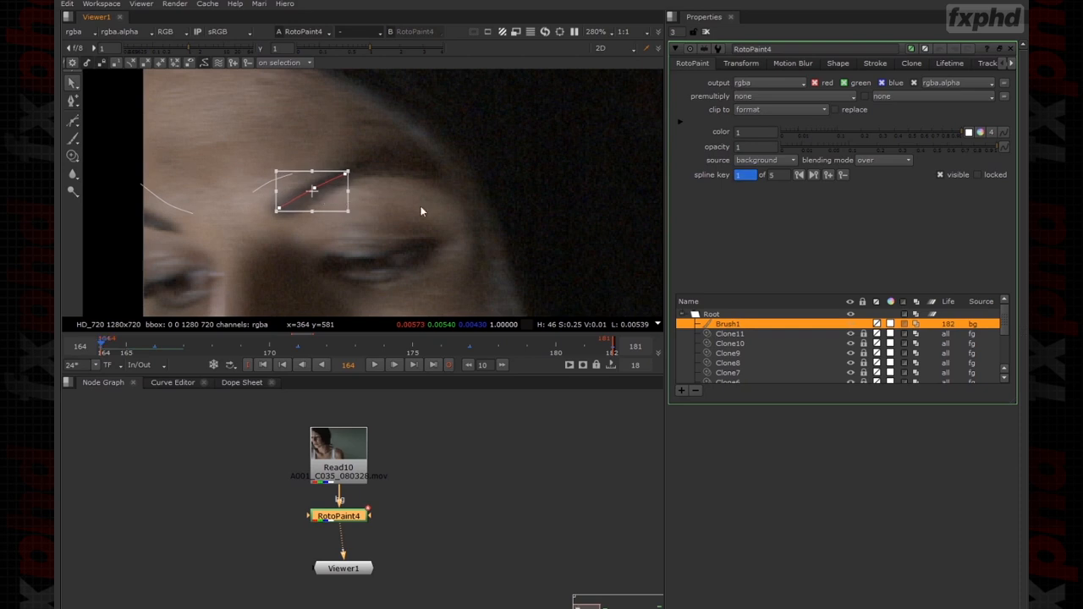
Step forward from frame 164 to 182 to check how the Brush1 stroke follows the eyebrow.
key("Right")
key("Right")
key("Right")
key("Right")
key("Right")
key("Right")
key("Right")
key("Right")
key("Right")
key("Right")
key("Right")
key("Right")
key("Right")
key("Right")
key("Right")
key("Right")
key("Right")
key("Right")
Hide the overlay, compare frame 182 with RotoPaint4 disabled and enabled, and show the overlay again.
middle_click_drag(477, 155, 387, 154)
right_click(364, 94)
left_click(367, 108)
left_click(436, 506)
left_click(362, 514)
key("d")
key("d")
key("d")
key("d")
key("d")
key("d")
key("d")
key("d")
right_click(354, 94)
left_click(367, 109)
Route RotoPaint4 through a Dot into the viewer and set up an under comparison with Read10 as the B input.
left_click(366, 32)
left_click(446, 446)
left_click_drag(365, 567, 253, 538)
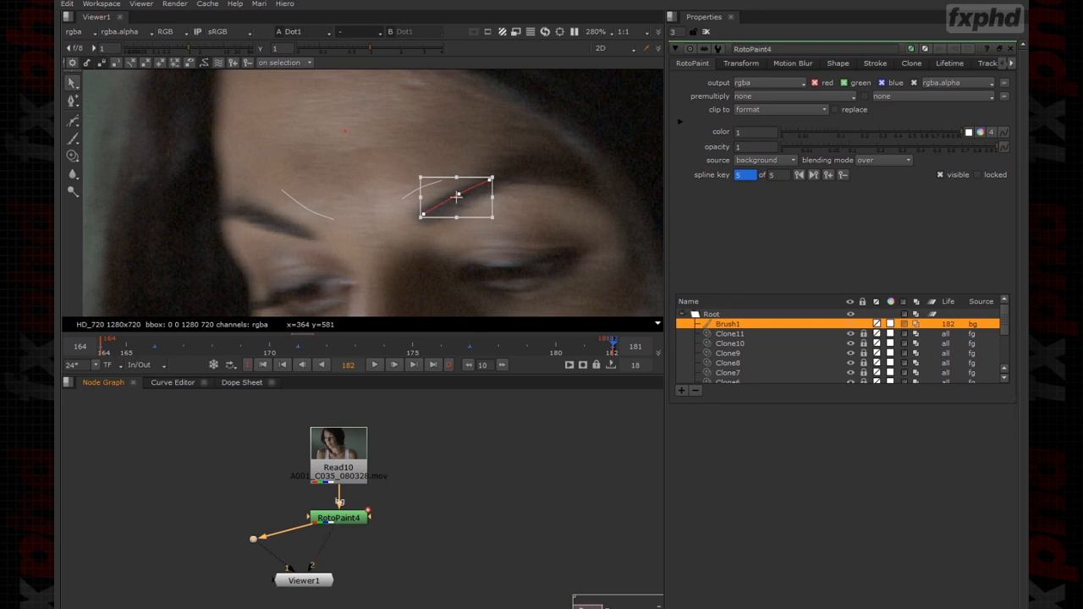
left_click_drag(316, 584, 351, 583)
left_click(372, 34)
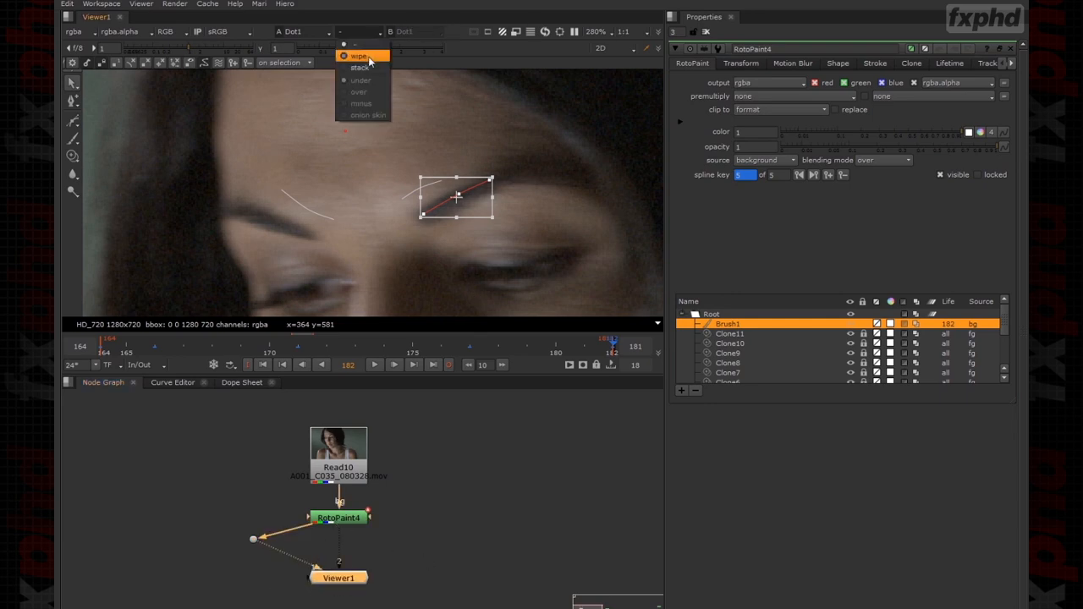
left_click(373, 58)
left_click(419, 31)
left_click(426, 55)
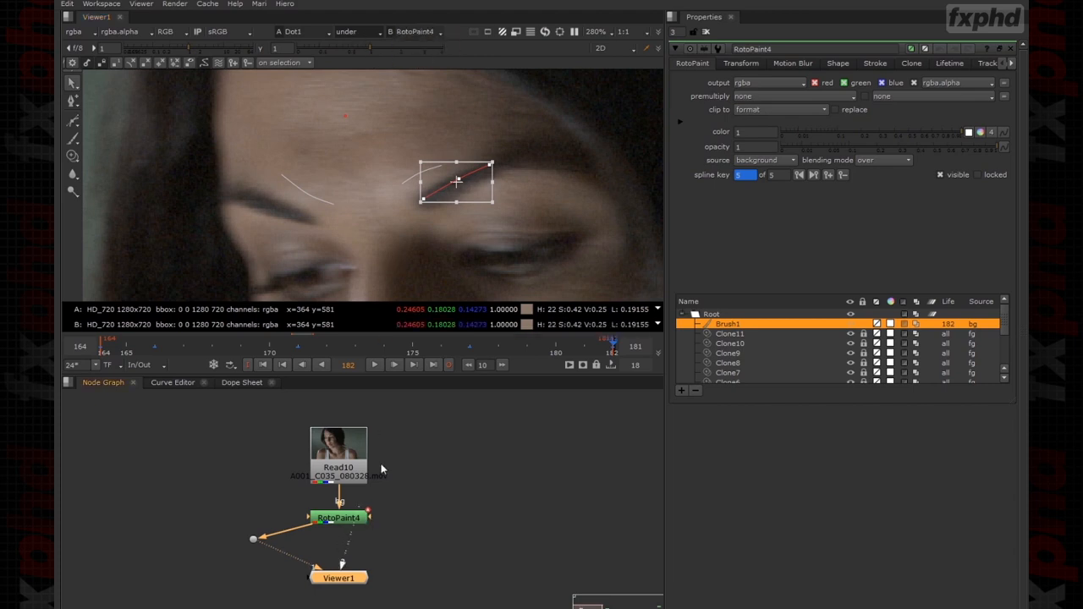
left_click(410, 33)
left_click(416, 56)
Compare the retouched and original face at frame 182 by moving the wipe handle across the whole head.
scroll(513, 120, "down", 3)
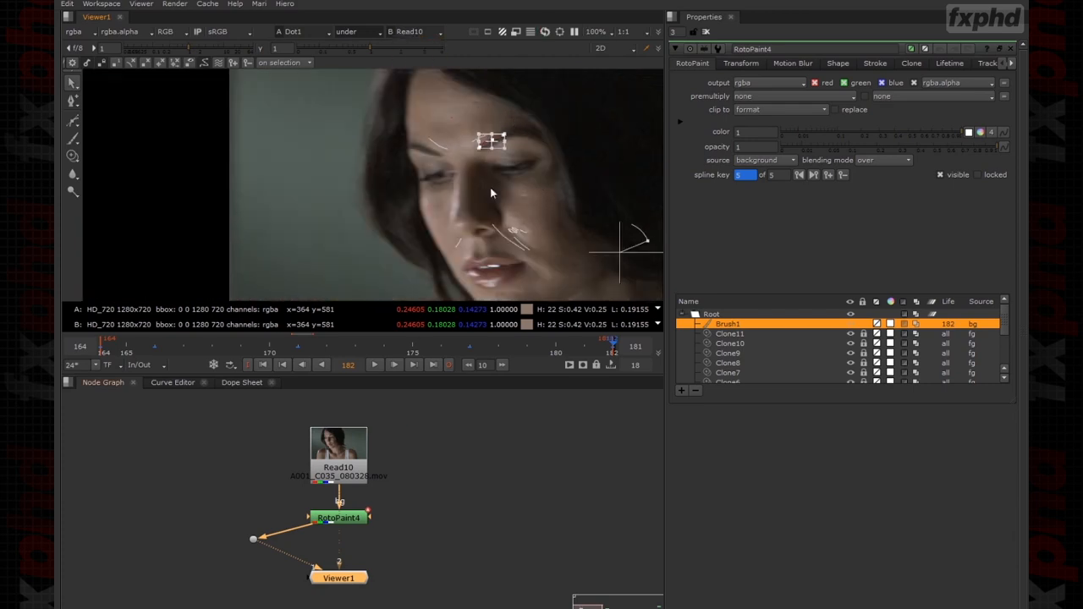
middle_click_drag(626, 252, 423, 244)
left_click_drag(417, 248, 259, 223)
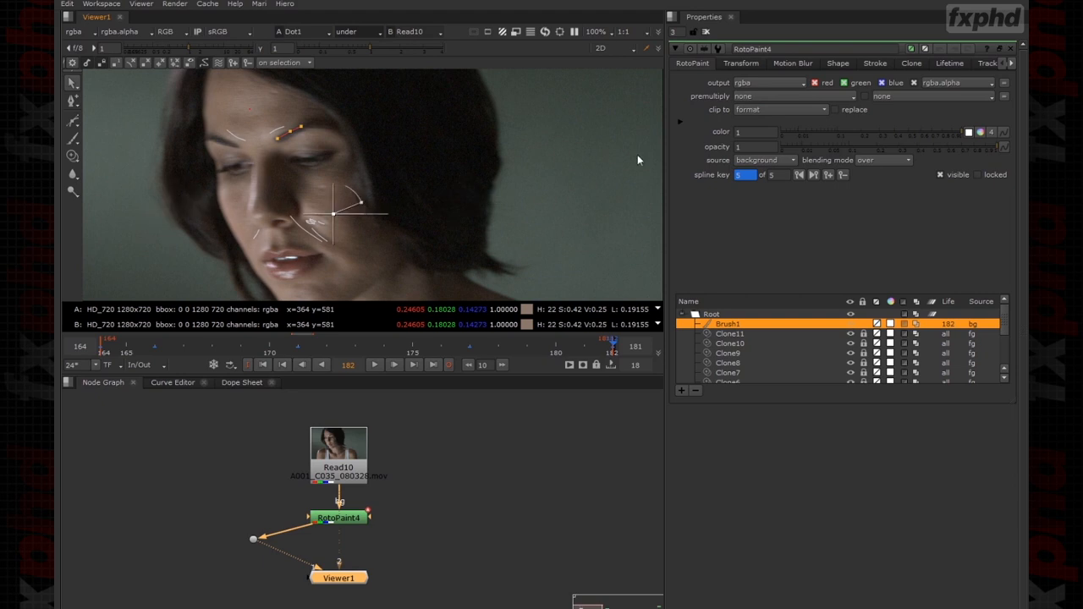
right_click(516, 111)
left_click(518, 116)
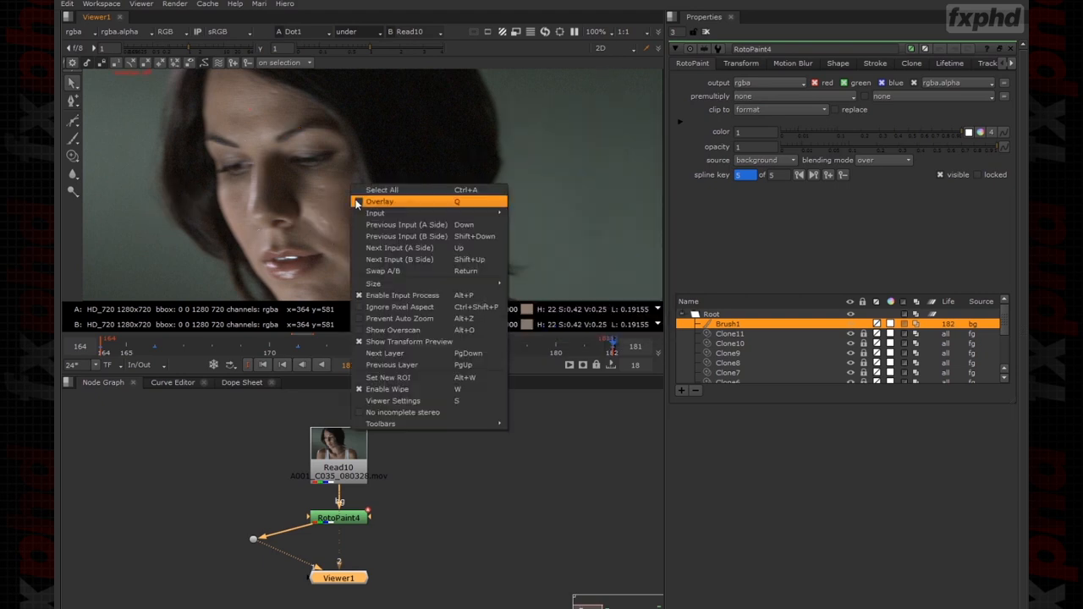
mouse_move(334, 213)
left_mouse_down()
mouse_move(155, 211)
mouse_move(394, 212)
mouse_move(63, 218)
mouse_move(424, 216)
left_mouse_up()
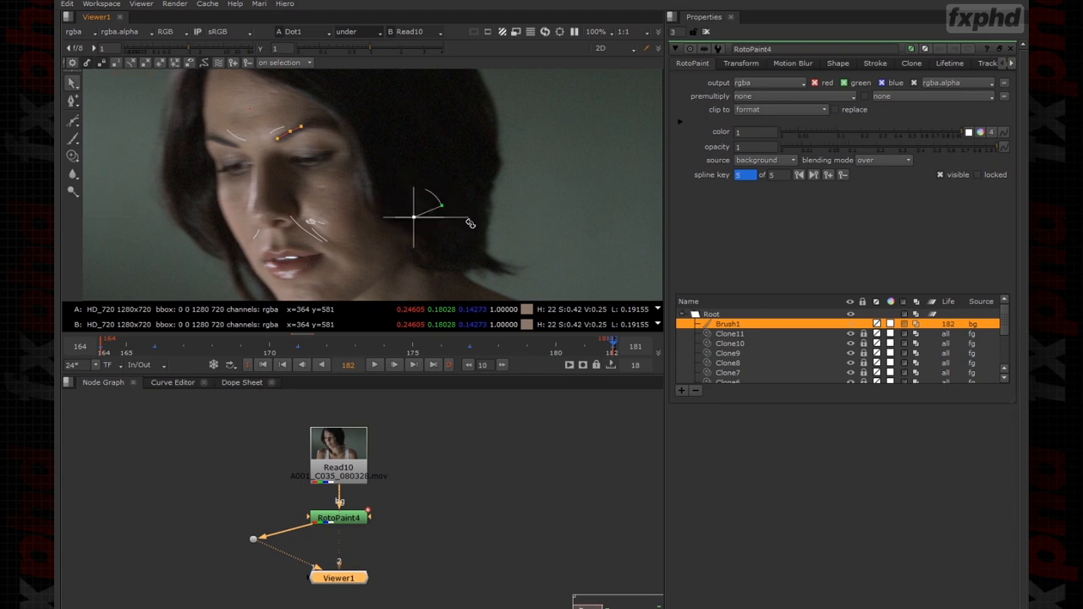
left_click_drag(421, 229, 511, 208)
Disconnect the viewer's B input and turn off the wipe comparison.
left_click(398, 34)
left_click(442, 539)
left_click_drag(340, 559, 343, 523)
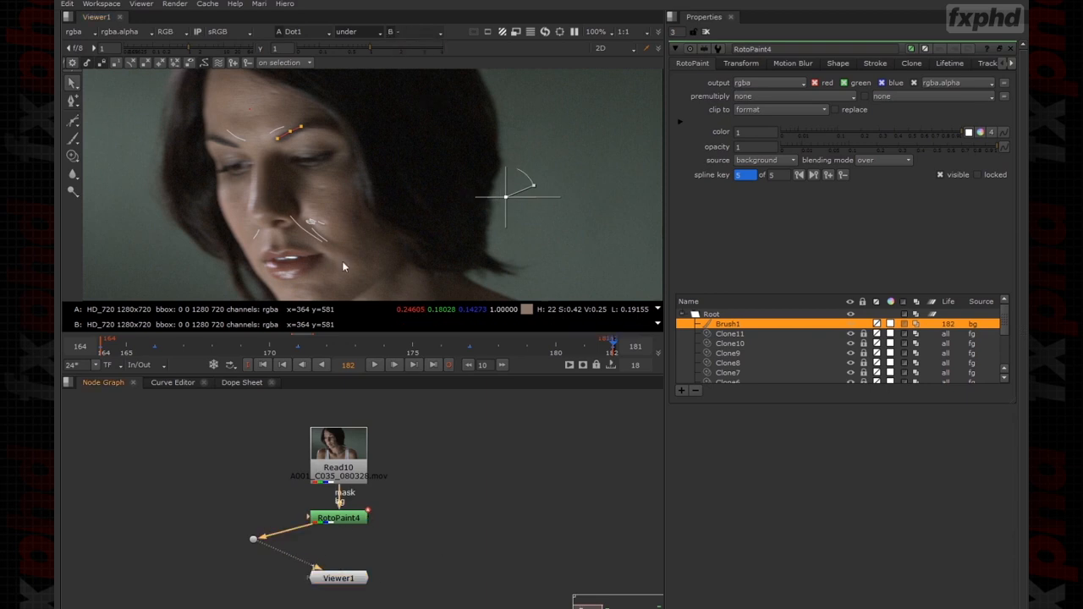
left_click(364, 31)
left_click(359, 36)
Close all open properties, connect the viewer directly to RotoPaint4 and reopen its properties.
left_click(705, 31)
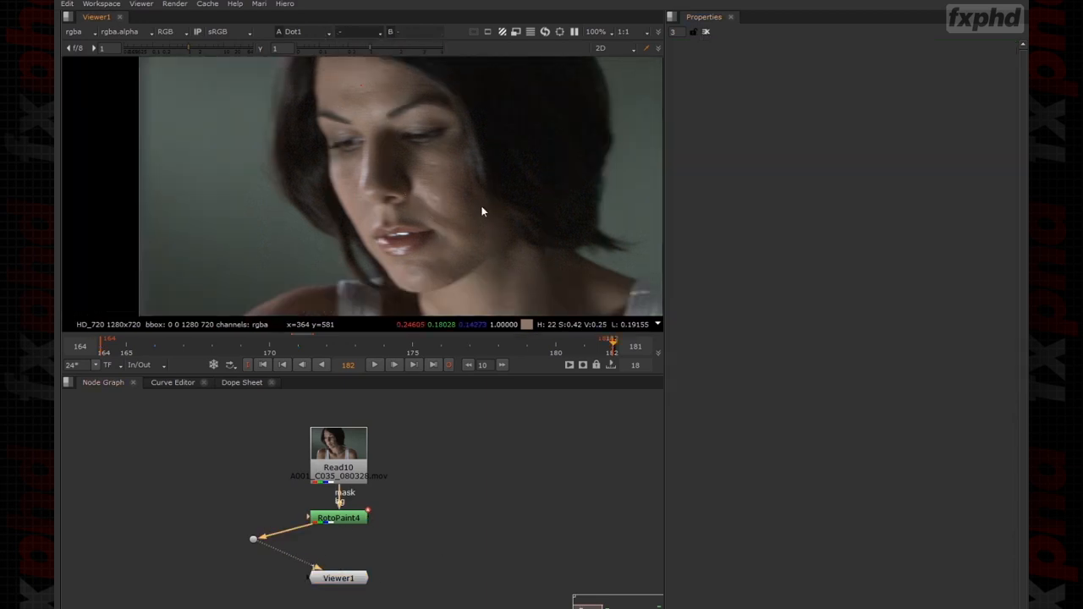
scroll(473, 215, "up", 3)
left_click_drag(315, 535, 329, 519)
double_click(331, 518)
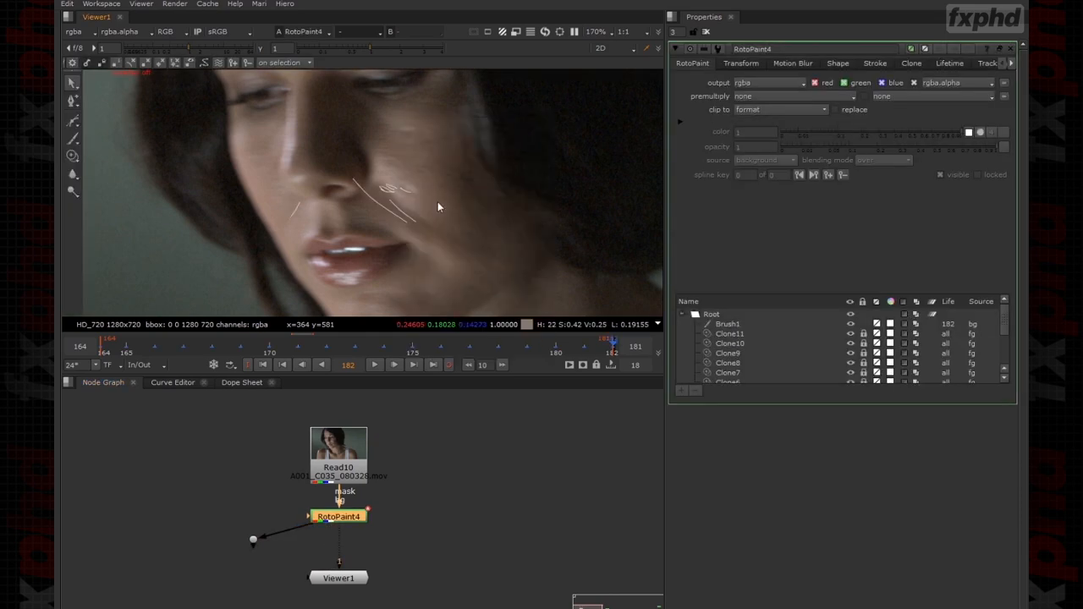
Step back through the frames from 182 to check how the cheek and mouth retouching follows the face.
left_click_drag(608, 362, 588, 361)
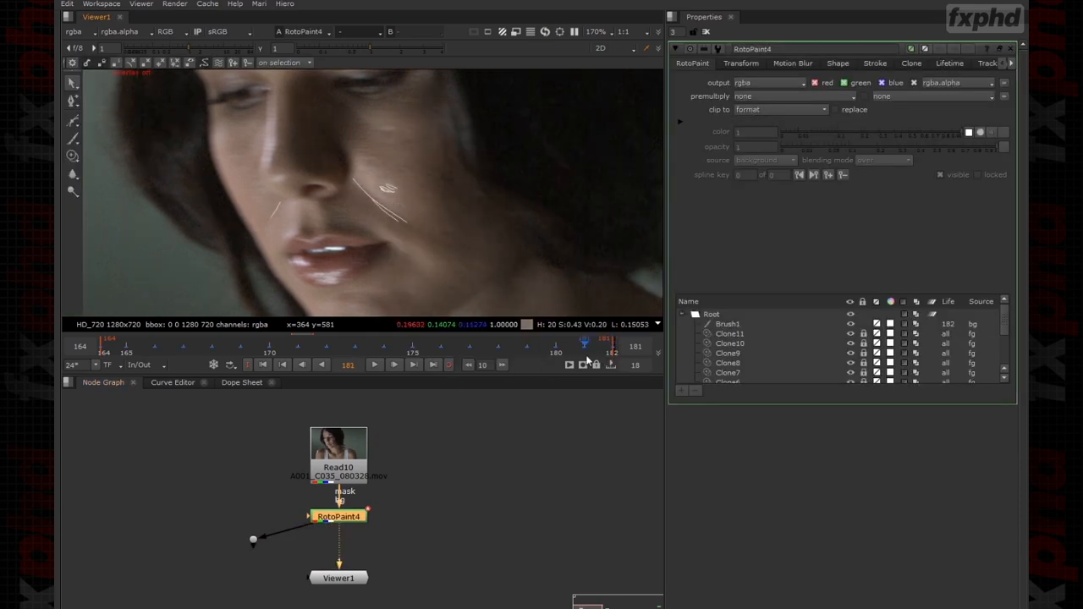
key("Left")
key("Left")
key("Left")
key("Left")
key("Left")
key("Left")
key("Left")
key("Left")
key("Left")
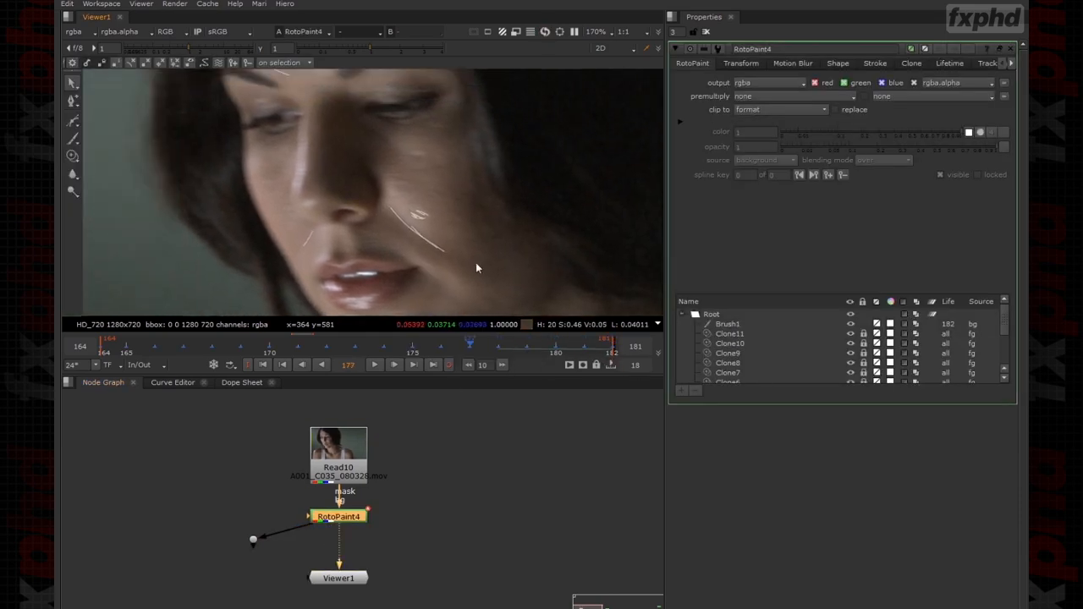
key("Left")
key("Right")
key("Right")
key("Right")
right_click(473, 116)
left_click(423, 116)
middle_click_drag(444, 198, 466, 203)
key("Left")
key("Left")
key("Left")
key("Left")
key("Left")
Step back and forth around frames 173 to 175 in a wider view to check the whole face.
scroll(447, 214, "down", 5)
key("Right")
key("Right")
key("Right")
key("Right")
key("Right")
key("Right")
key("Right")
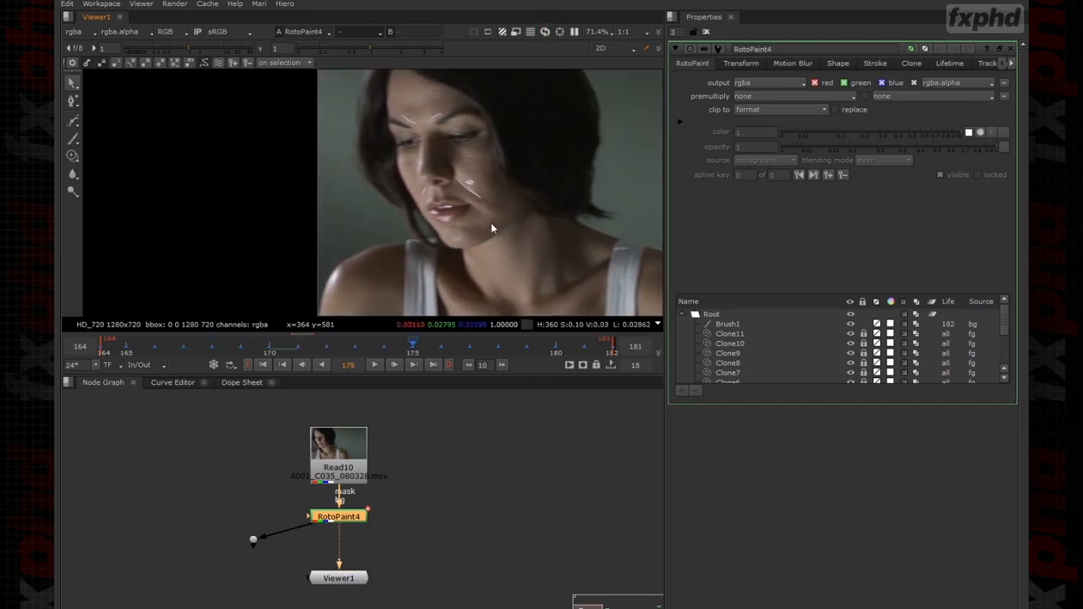
key("Left")
key("Left")
key("Left")
key("Left")
key("Right")
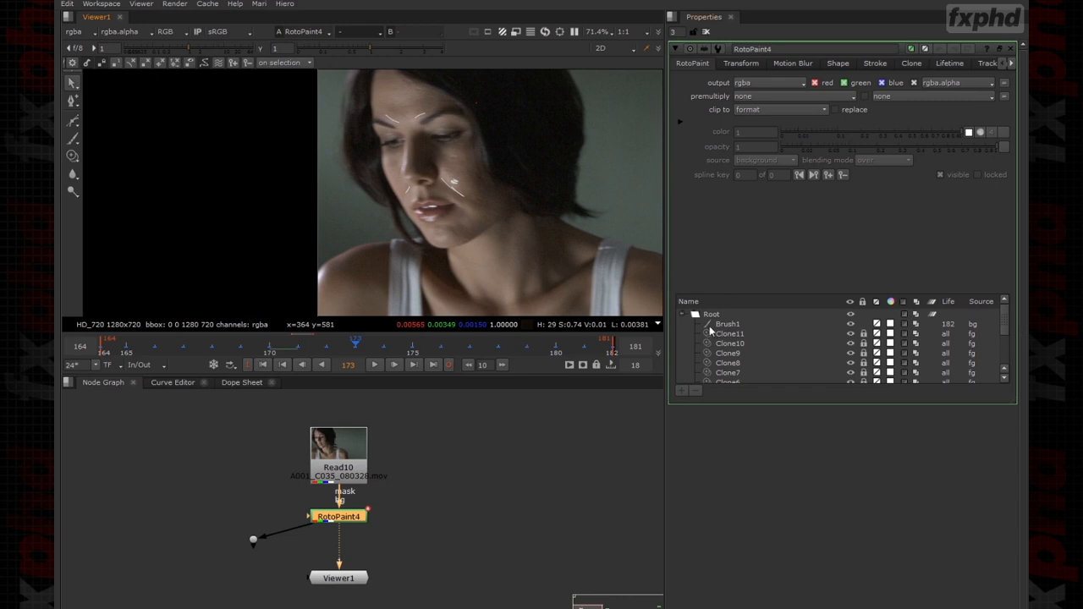
Paint a Clone stroke along the crease beside the corner of the mouth at frame 173, with a brush size of about 31.
scroll(459, 176, "up", 4)
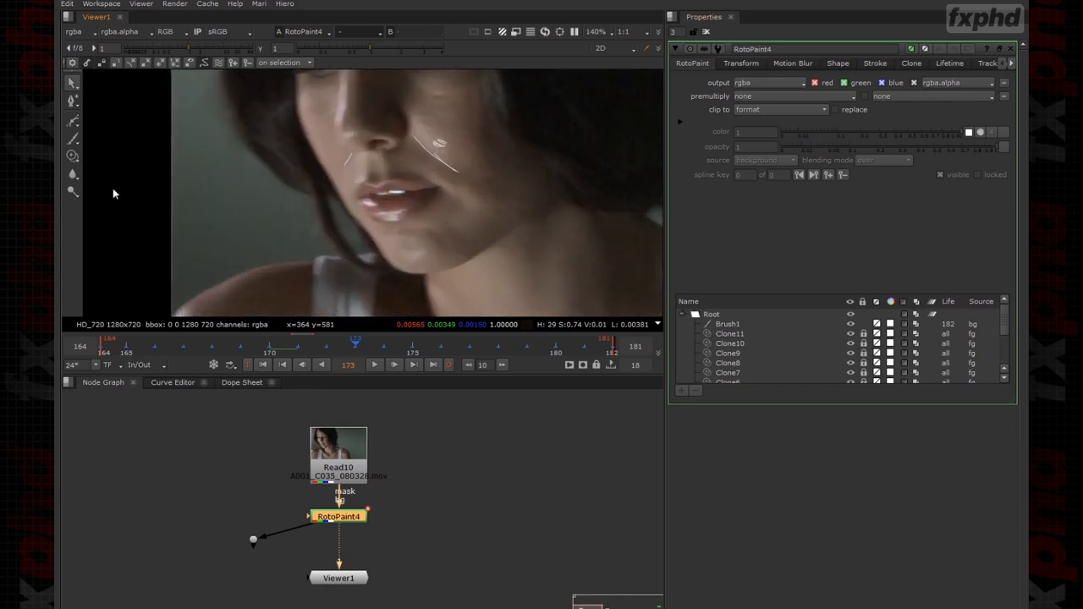
left_click(73, 157)
scroll(423, 208, "up", 2)
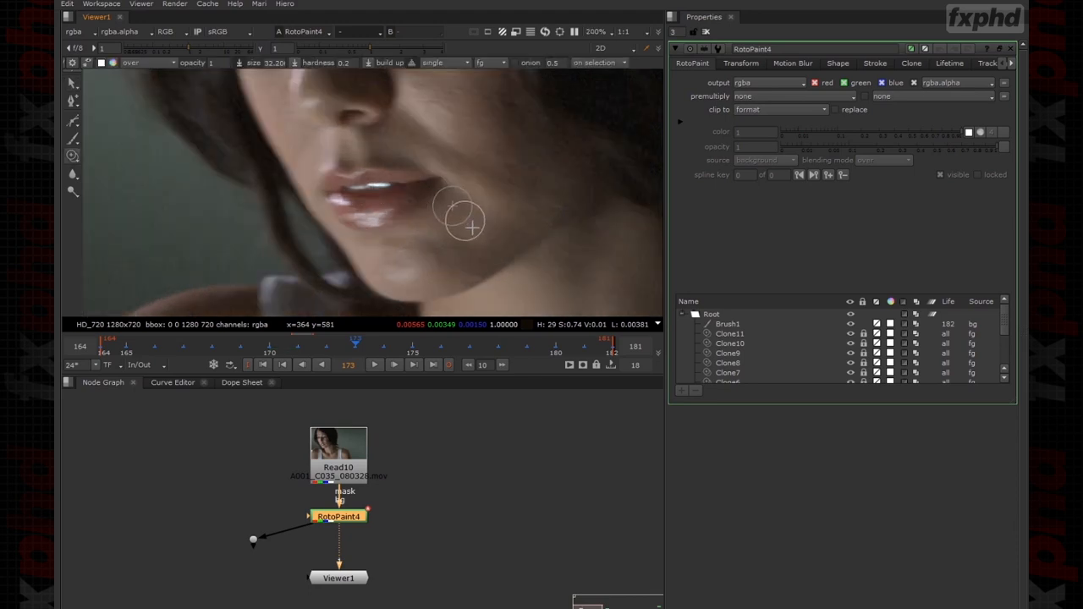
middle_click_drag(519, 258, 507, 263)
middle_click_drag(377, 246, 336, 181)
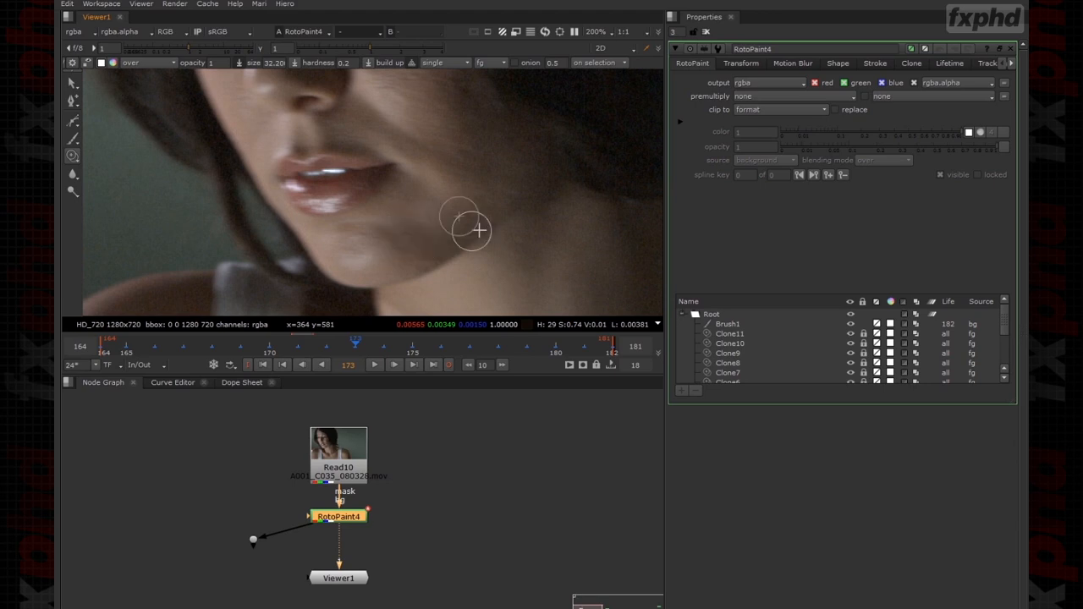
mouse_move(477, 162)
left_mouse_down("ctrl")
mouse_move(415, 198)
mouse_move(420, 208)
mouse_move(417, 183)
mouse_move(431, 185)
mouse_move(386, 154)
left_mouse_up("ctrl")
left_click(425, 179)
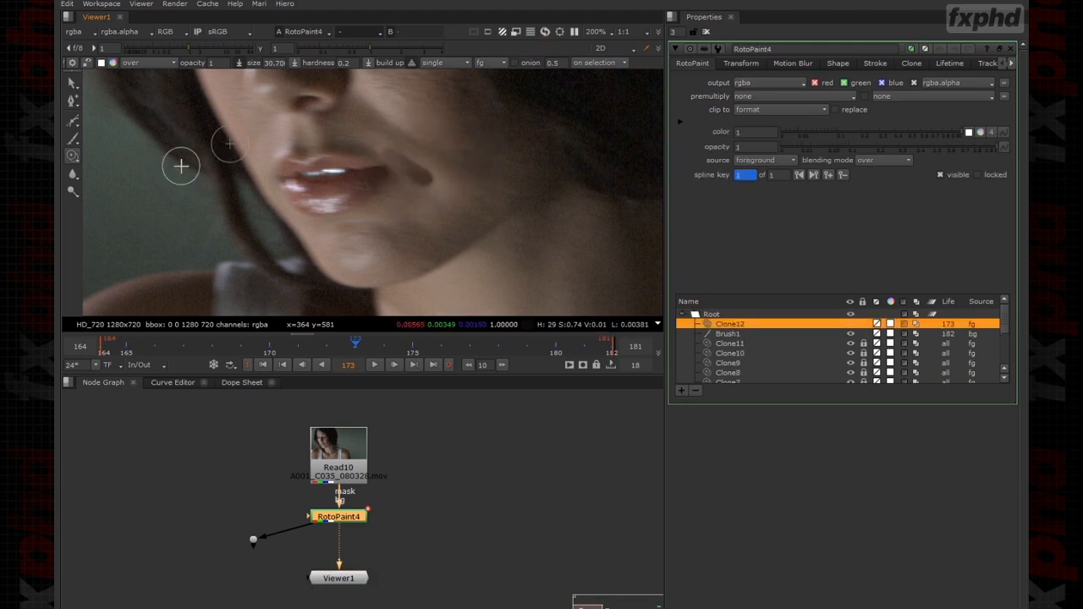
Delete the surplus points of the new clone stroke, keeping only its two ends and one middle point.
left_click(70, 84)
scroll(358, 170, "up", 5)
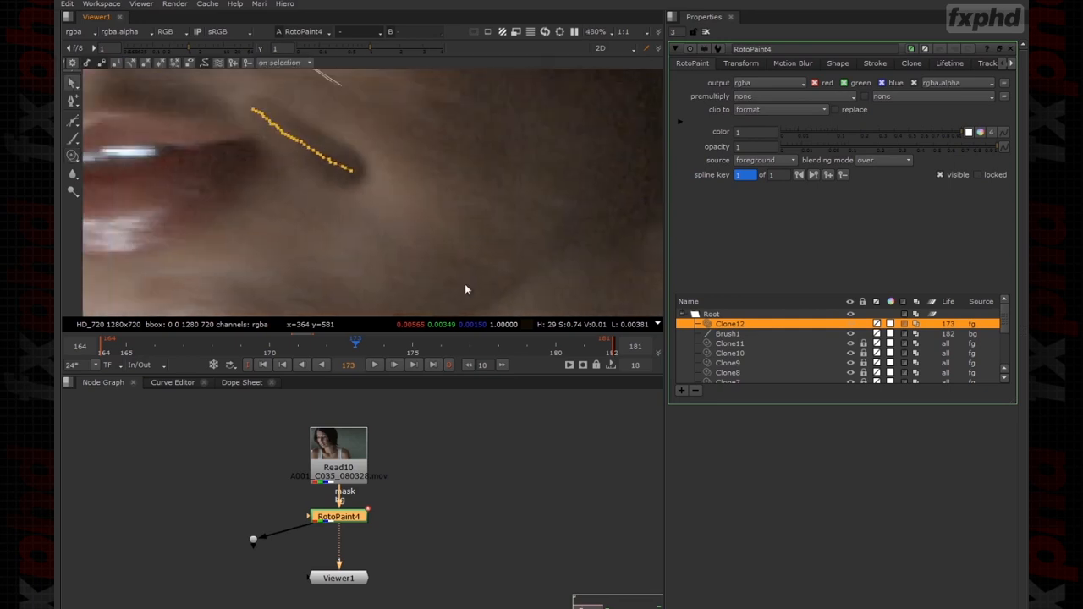
left_click_drag(433, 150, 462, 197)
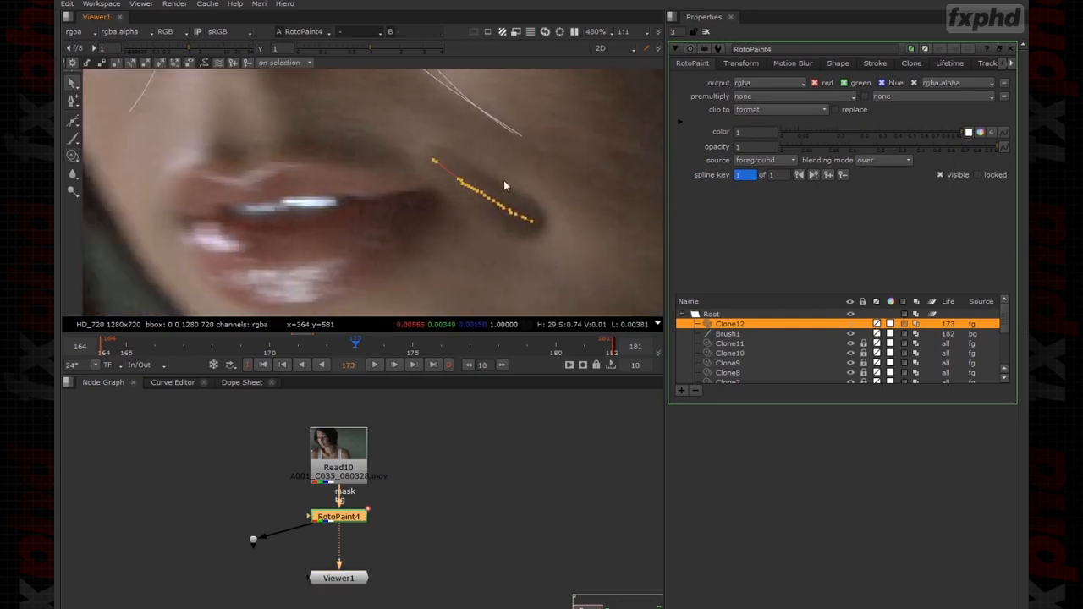
left_click_drag(522, 232, 529, 231)
key("Delete")
left_click_drag(449, 154, 475, 203)
key("Delete")
left_click(499, 222)
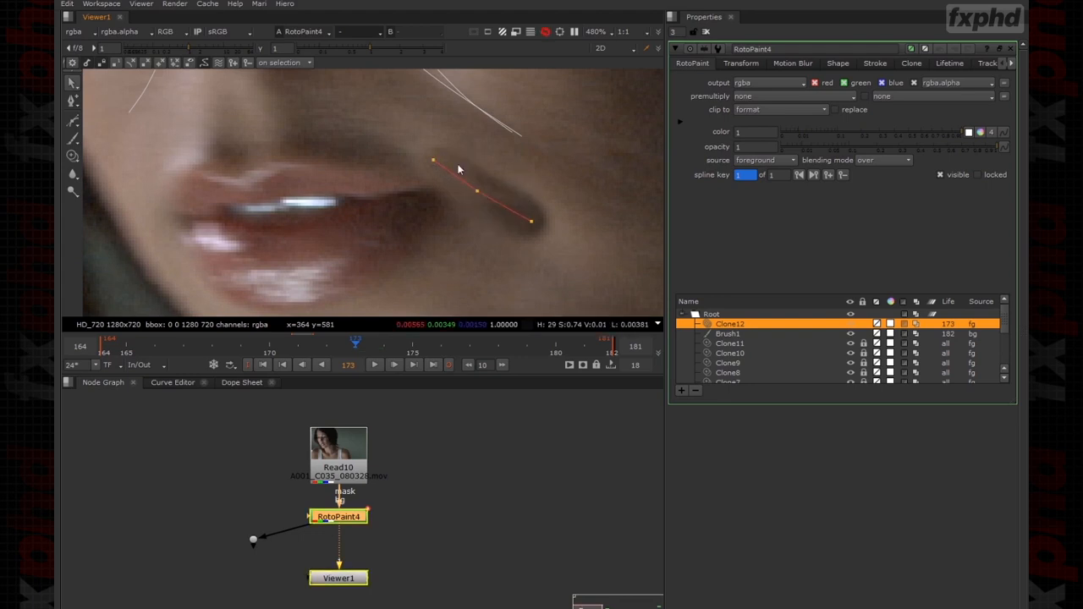
Extend the clone stroke's lower end farther down the cheek and soften the stroke with opacity 0.042 and brush size 72.
mouse_move(892, 152)
left_mouse_down()
mouse_move(794, 158)
mouse_move(815, 157)
left_mouse_up()
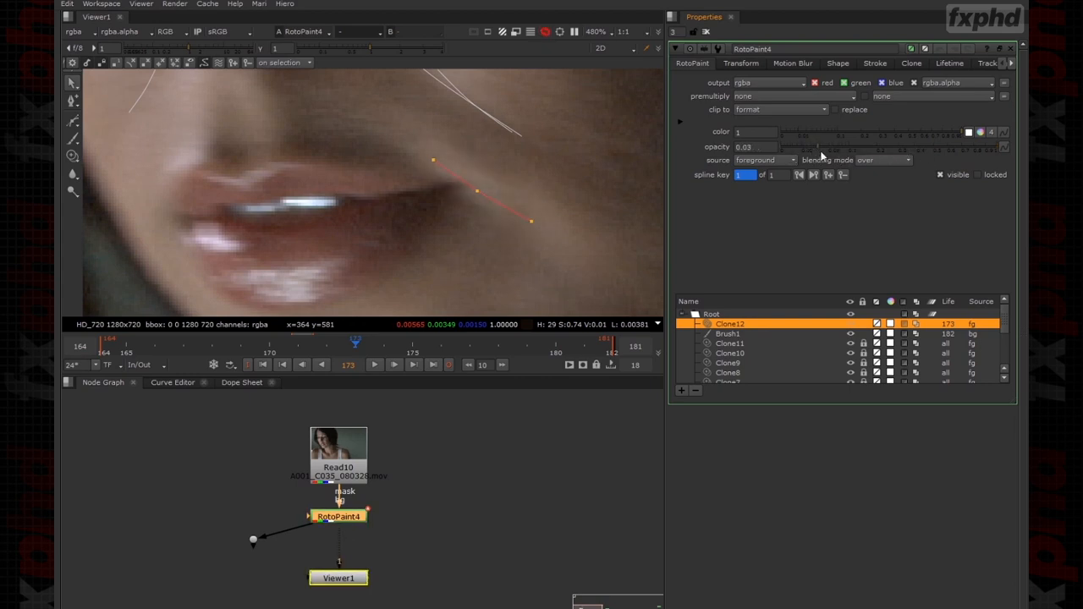
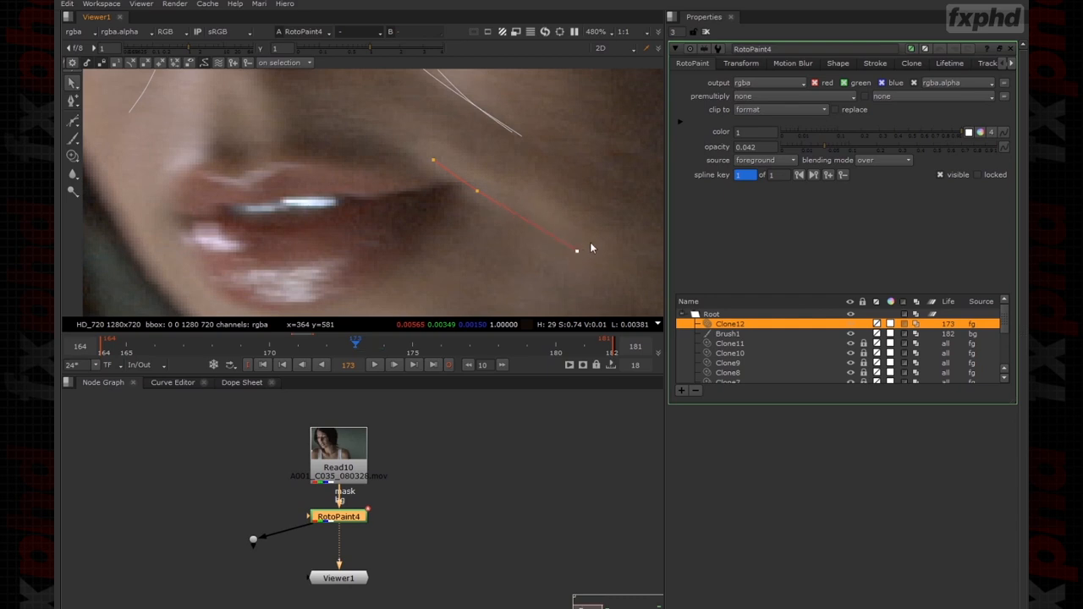
scroll(583, 247, "down", 4)
left_click(838, 64)
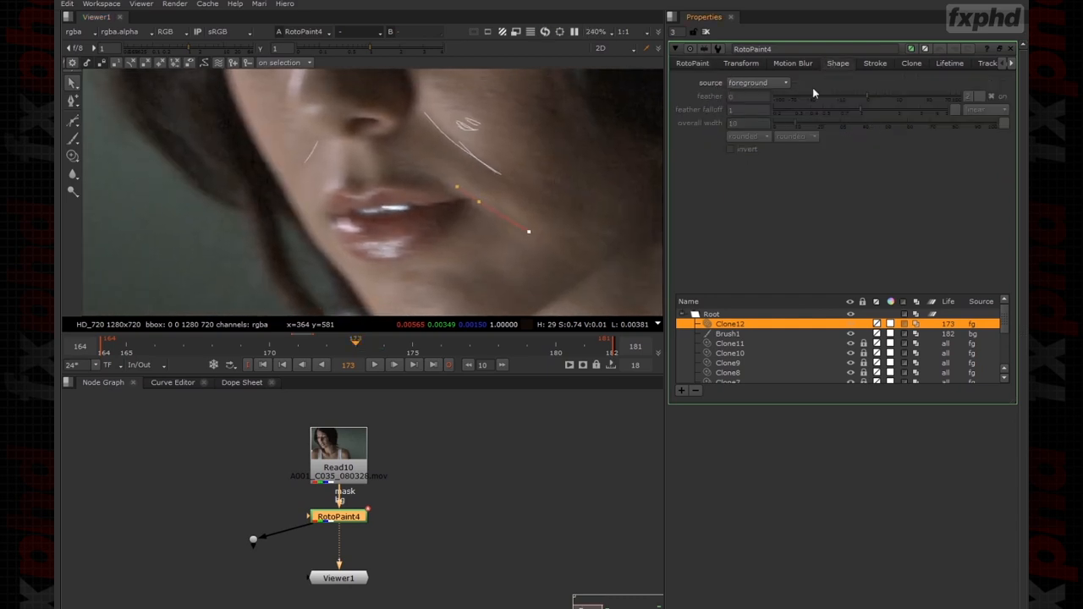
left_click(881, 65)
left_click_drag(890, 98, 908, 102)
Hide the overlay and compare frame 173 with RotoPaint4 disabled and enabled, close up and in a wider view.
key("o")
left_click(522, 533)
left_click(360, 518)
left_click(464, 525)
left_click(365, 517)
key("d")
key("d")
scroll(535, 206, "down", 6)
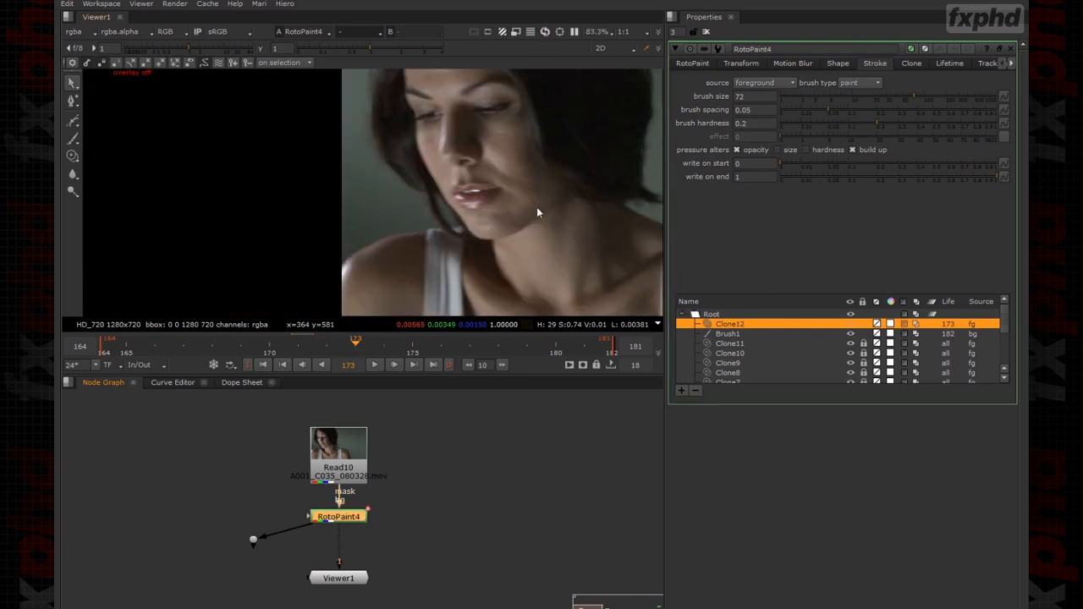
middle_click_drag(537, 213, 475, 243)
left_click(358, 529)
left_click(347, 518)
key("d")
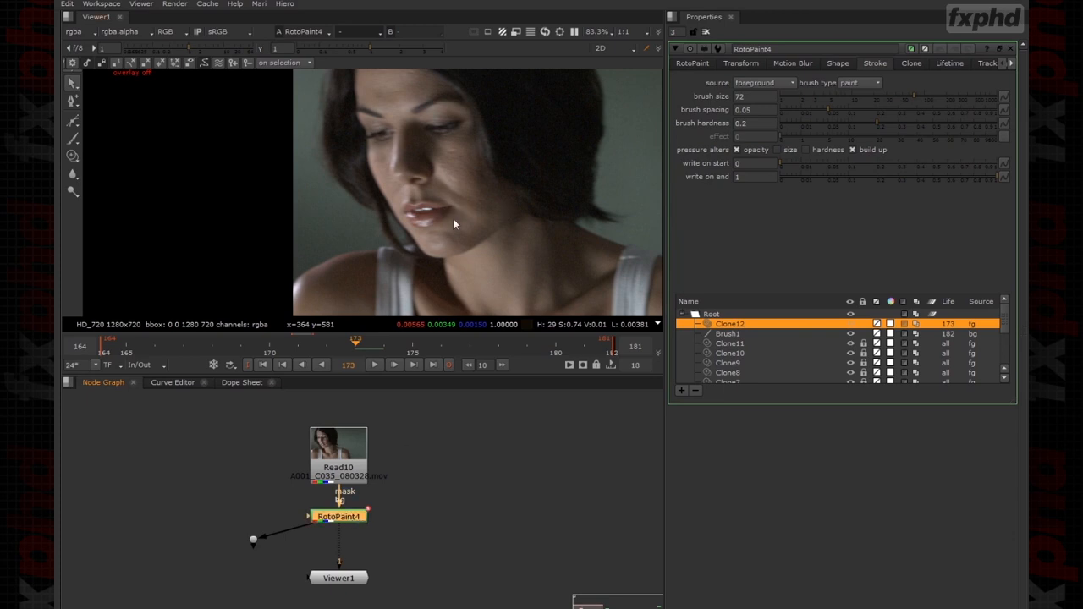
Show the overlay again and move all of the Clone12 stroke's points onto the mouth crease at frame 167.
scroll(453, 219, "up", 5)
right_click(455, 189)
left_click(463, 191)
left_click_drag(559, 250, 426, 178)
left_click(692, 63)
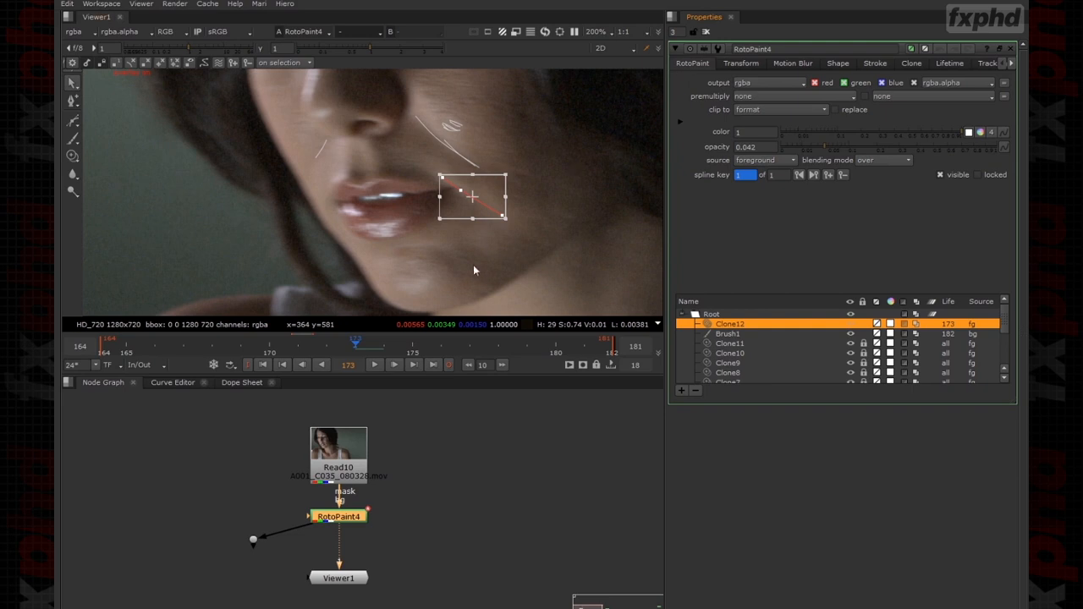
key("Left")
key("Left")
key("Left")
key("Left")
key("Left")
key("Left")
left_click_drag(487, 187, 357, 178)
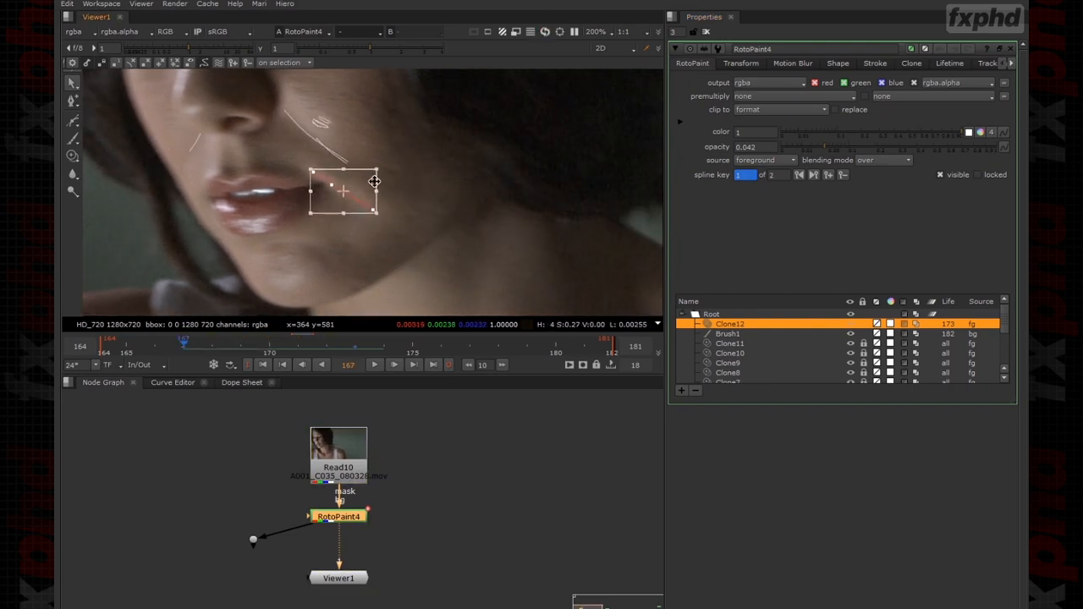
Set the lifetime of the Clone12 and Brush1 strokes to all frames and reselect Clone12.
left_click(960, 327)
left_click(975, 303)
left_click(954, 335)
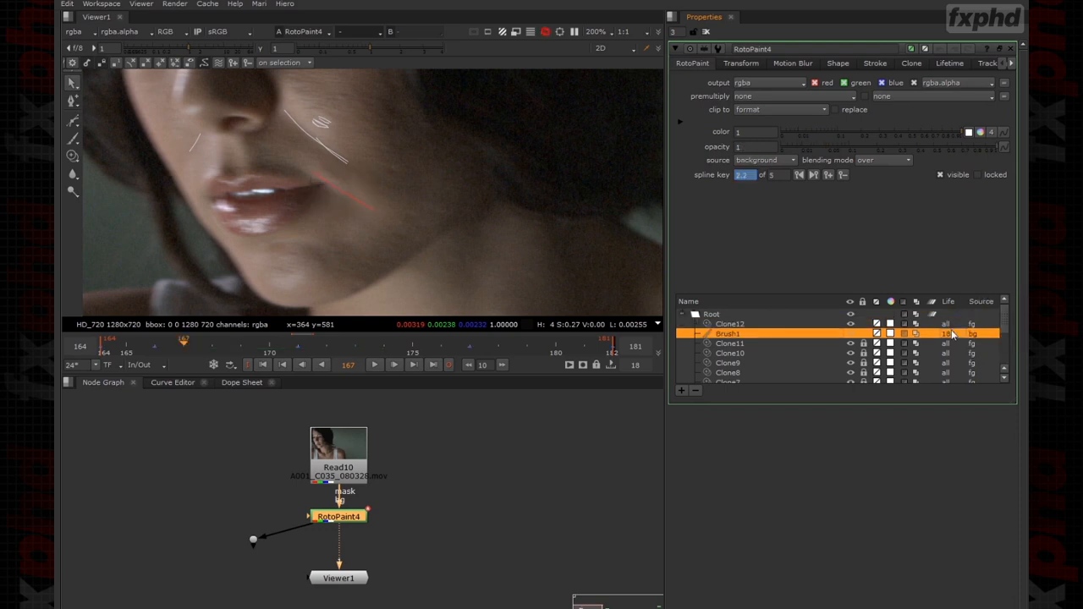
left_click(965, 314)
left_click(770, 324)
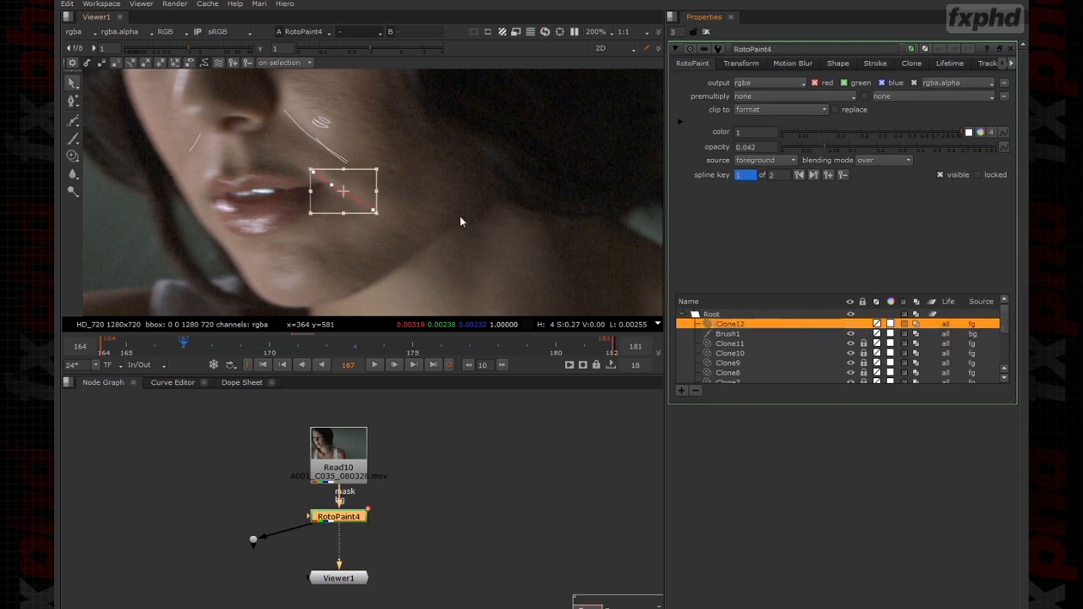
Move all of the Clone12 stroke's points onto the mouth crease at frame 164.
key("Left")
key("Left")
key("Left")
middle_click_drag(506, 220, 615, 231)
left_click_drag(476, 187, 424, 183)
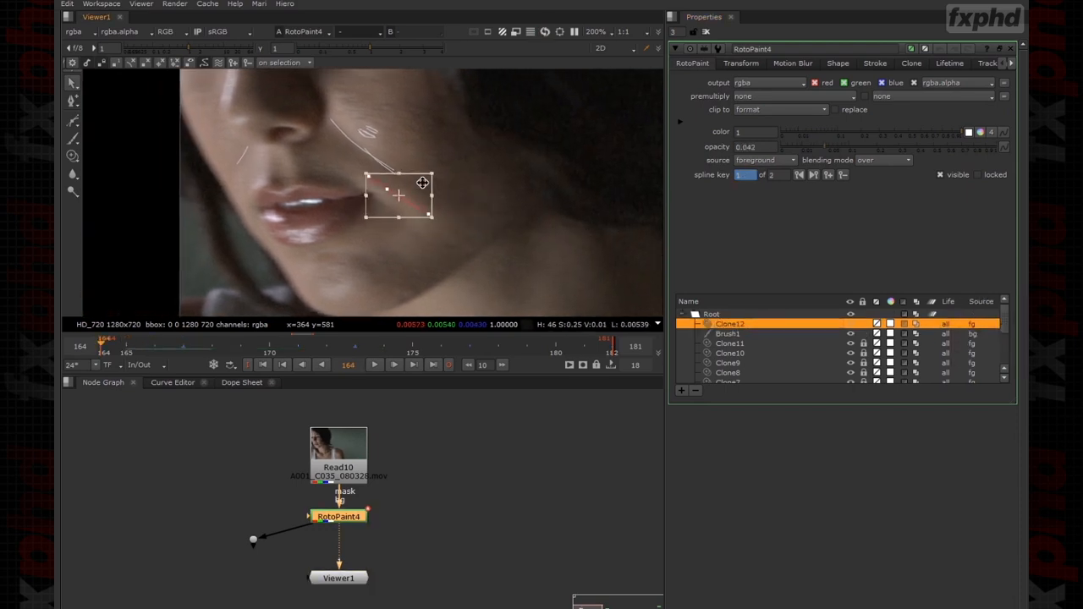
Select all of the Clone12 stroke's points and move them onto the mouth crease at frame 180.
key("Right")
key("Right")
key("Right")
key("Right")
key("Right")
key("Right")
left_click(56, 4)
left_click(63, 66)
key("Right")
key("Right")
key("Right")
key("Right")
key("Right")
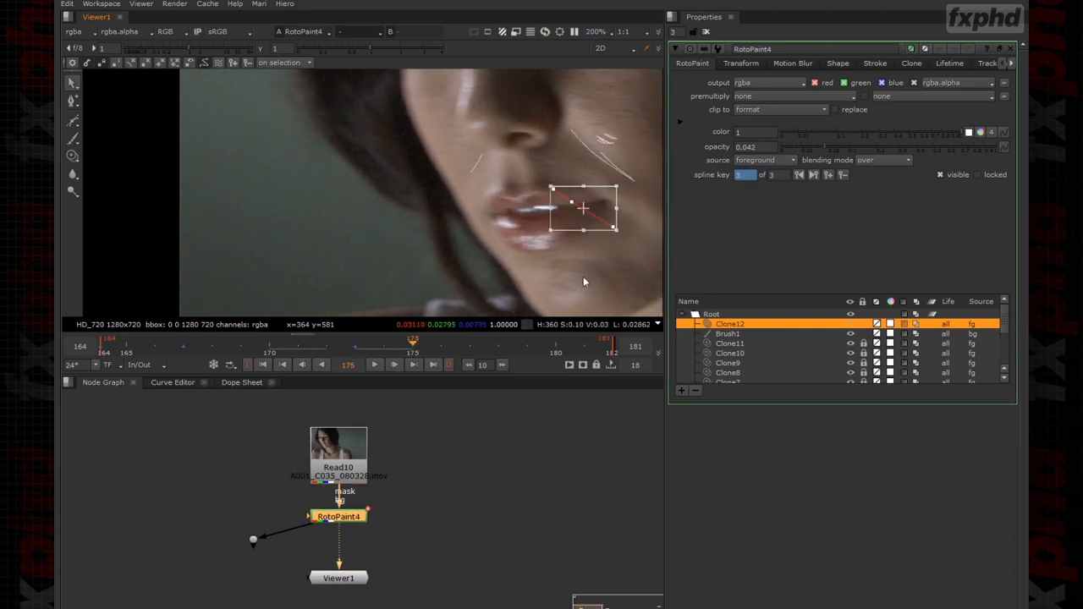
middle_click_drag(583, 277, 366, 282)
key("Right")
key("Right")
key("Right")
key("Right")
key("Right")
left_click_drag(402, 213, 561, 213)
Move all of the Clone12 stroke's points onto the mouth crease at frame 183.
key("Right")
key("Right")
key("Right")
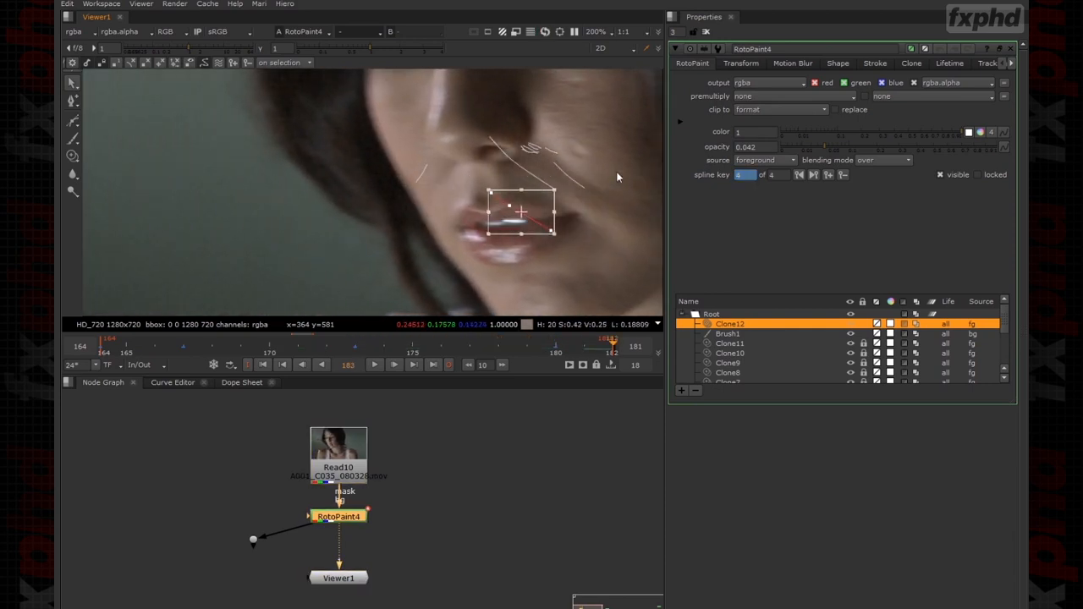
left_click_drag(543, 206, 611, 209)
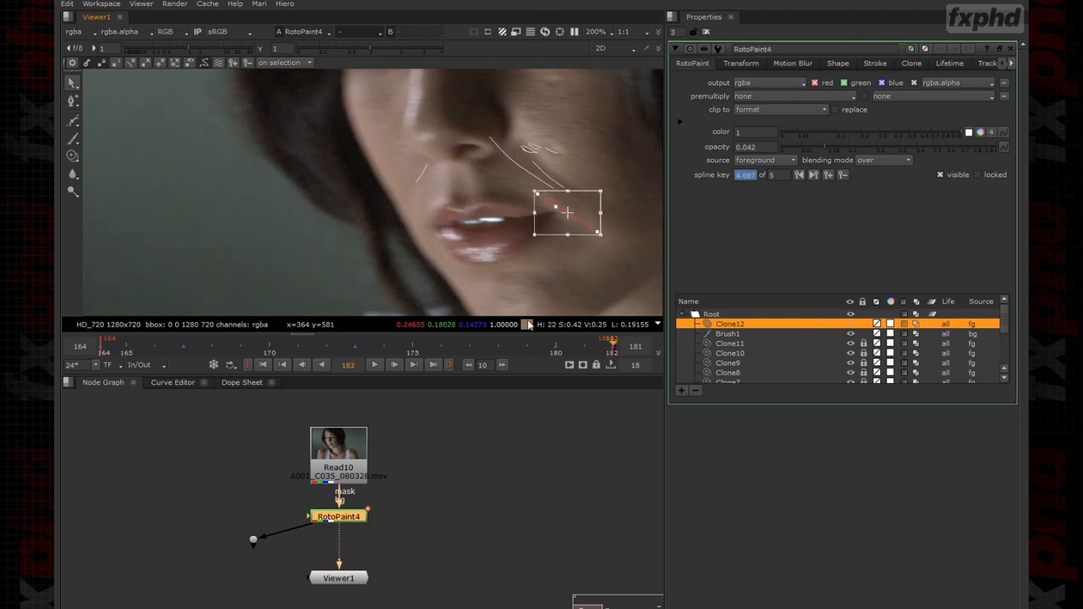
Hide the overlay and compare frame 178 with RotoPaint4 disabled and enabled, in a wider view and close up.
left_click(499, 334)
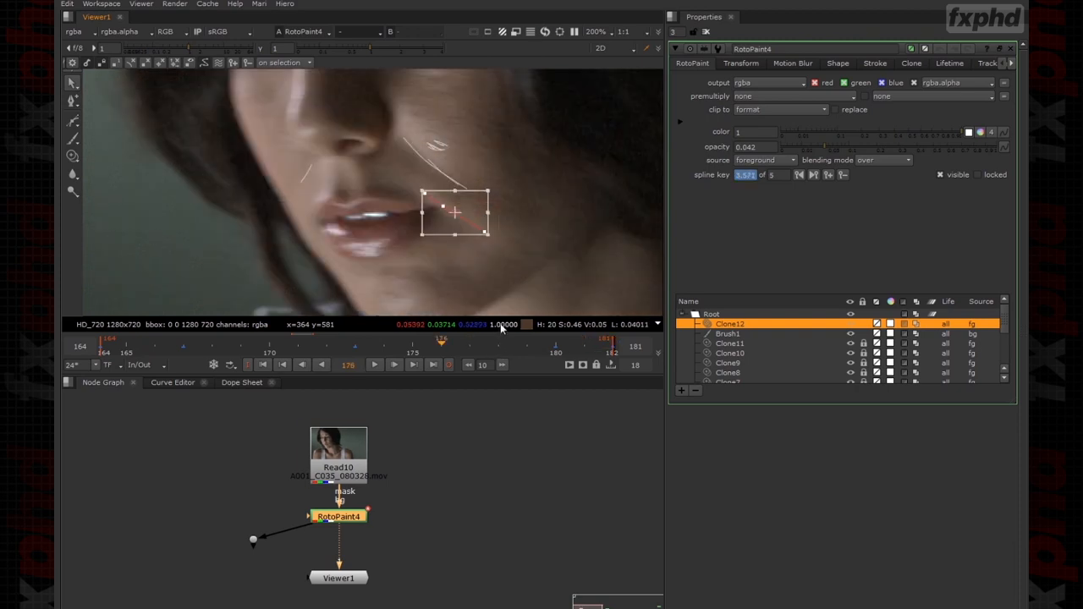
right_click(258, 96)
left_click(286, 120)
left_click(461, 502)
left_click(347, 519)
left_click_drag(224, 511, 273, 553)
left_click(347, 521)
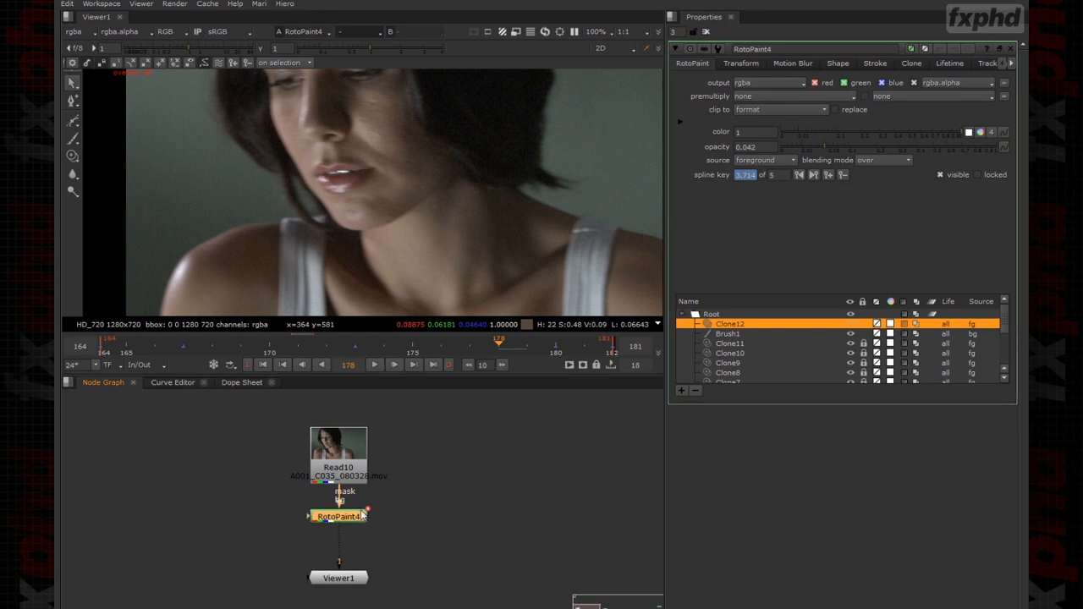
left_click(354, 518)
key("d")
scroll(387, 216, "up", 3)
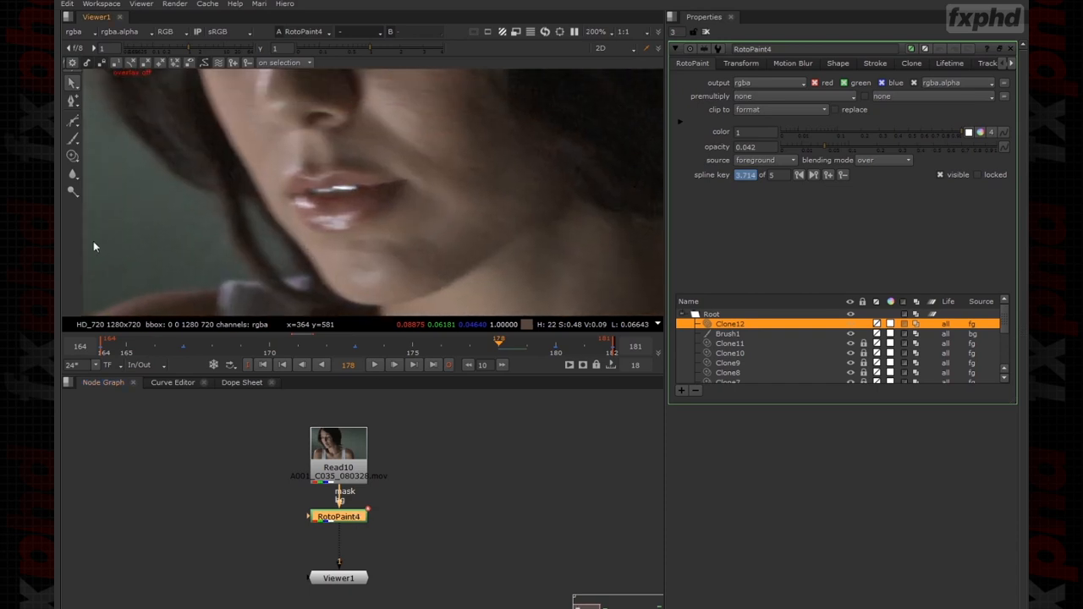
Paint a short white brush stroke of size about 37.9 just beside the corner of the mouth at frame 178.
left_click(75, 125)
left_click(75, 125)
left_click(75, 125)
left_click(103, 121)
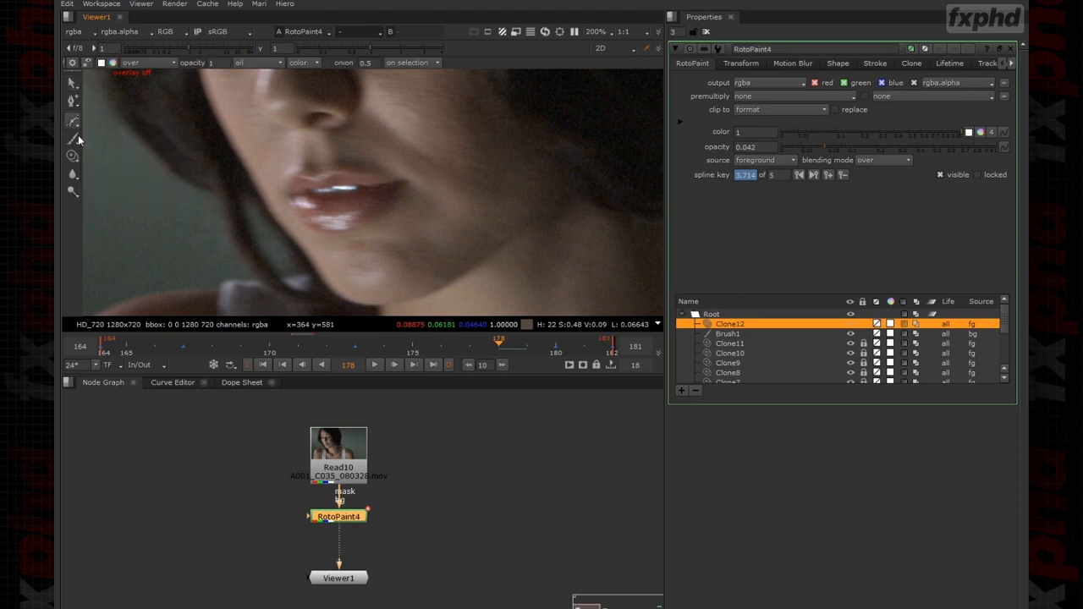
left_click(78, 139)
right_click(373, 193)
key("Escape")
left_click_drag(477, 201, 501, 203, "shift")
left_click_drag(413, 203, 425, 204)
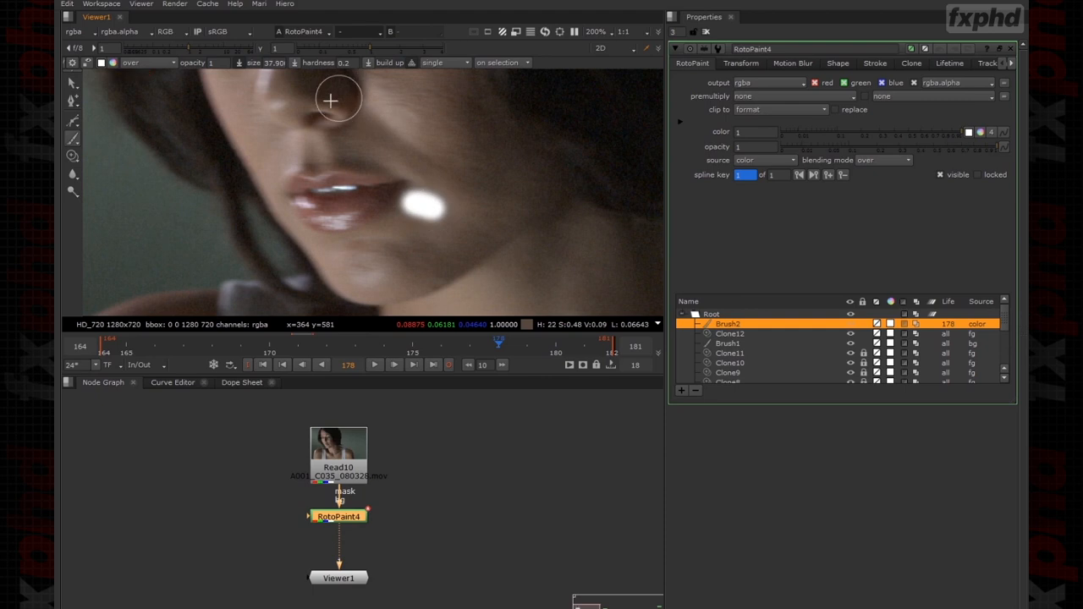
Remove the surplus points from the Brush2 stroke so that only three remain.
left_click(71, 82)
scroll(430, 200, "up", 5)
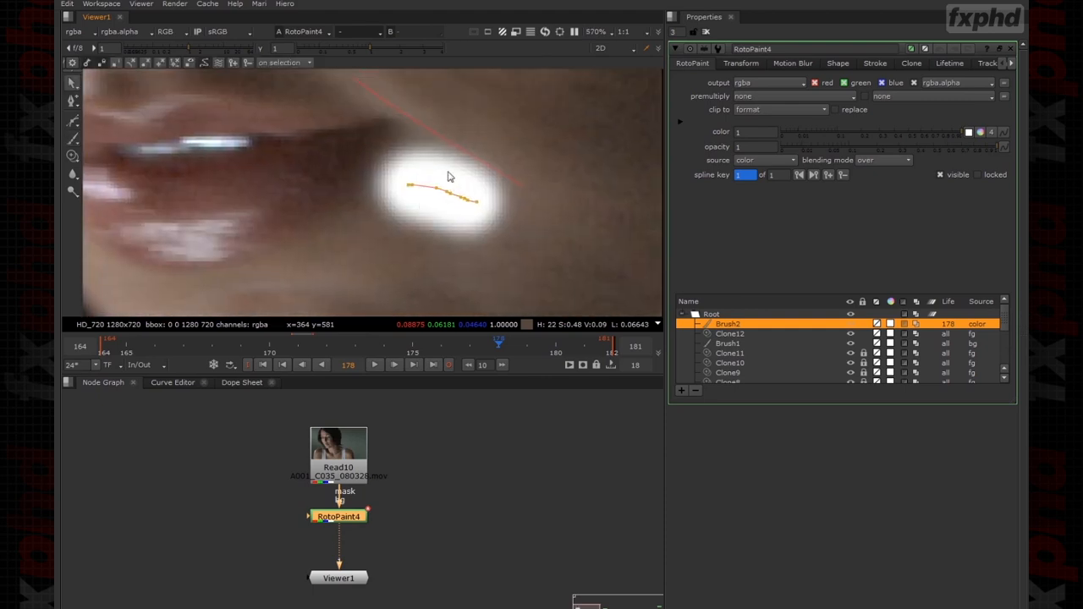
left_click_drag(470, 216, 470, 217)
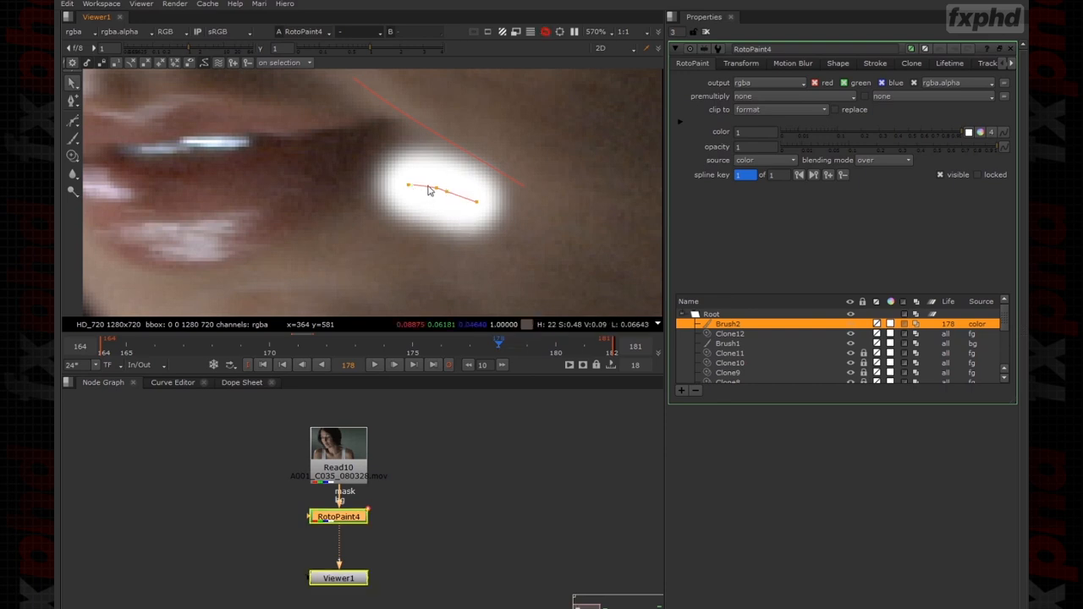
Set the Brush2 stroke to soft-light blending with an opacity of 0.003 and a brush size of 84.
left_click(888, 161)
left_click(889, 209)
mouse_move(918, 150)
left_mouse_down()
mouse_move(782, 152)
mouse_move(794, 146)
left_mouse_up()
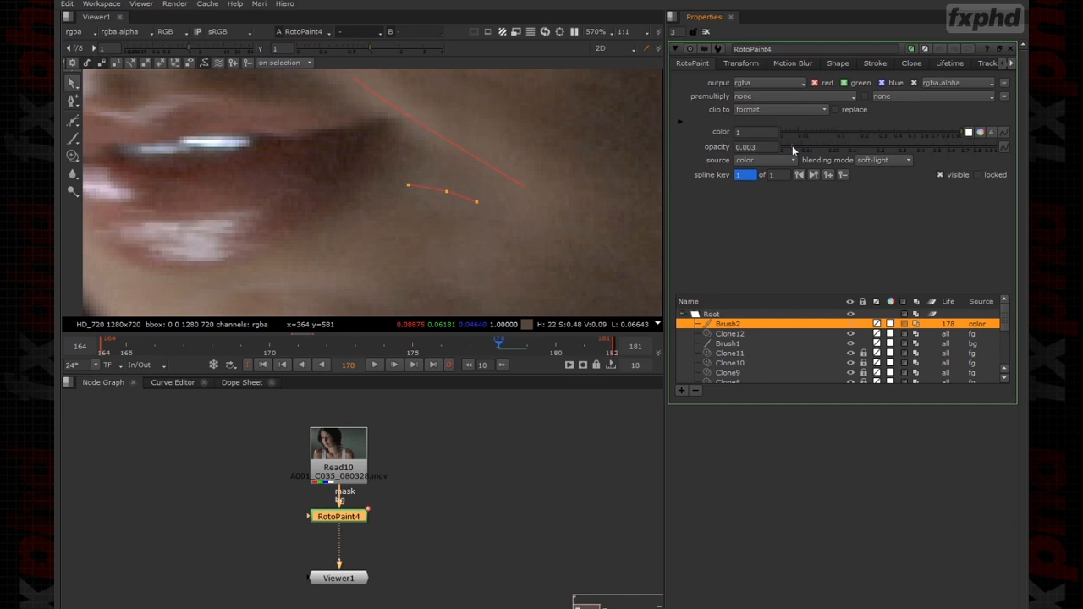
left_click(885, 66)
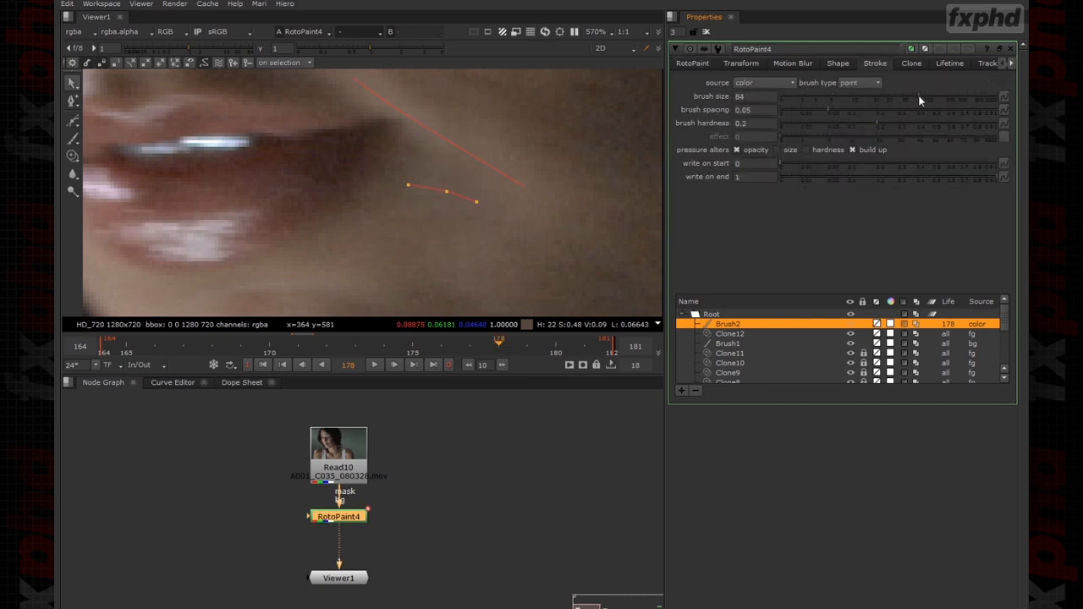
scroll(585, 137, "down", 4)
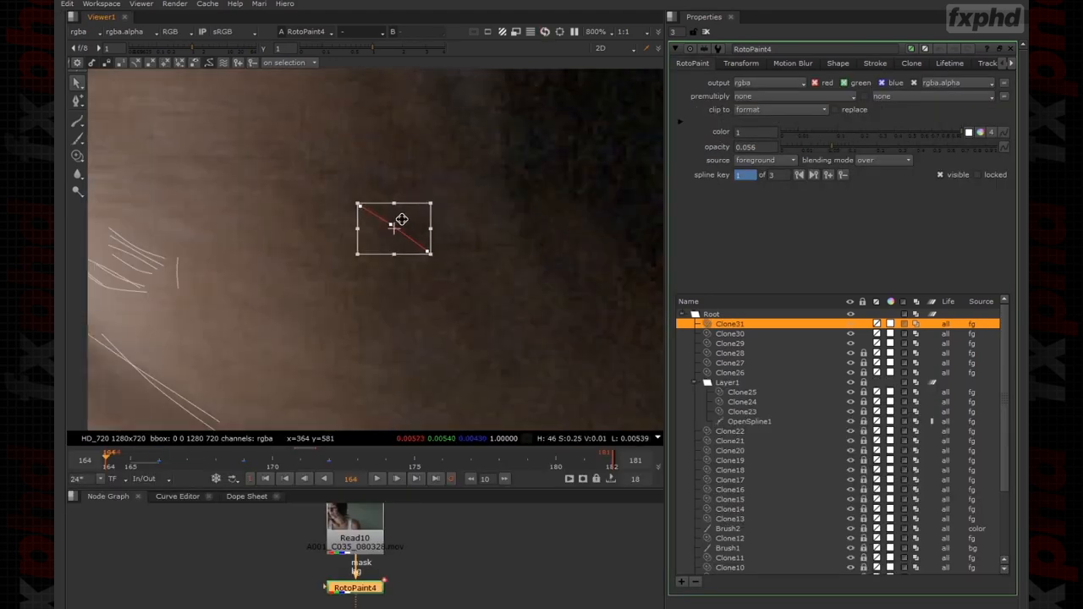
Compare frame 176 with RotoPaint4 disabled and enabled.
left_click(56, 4)
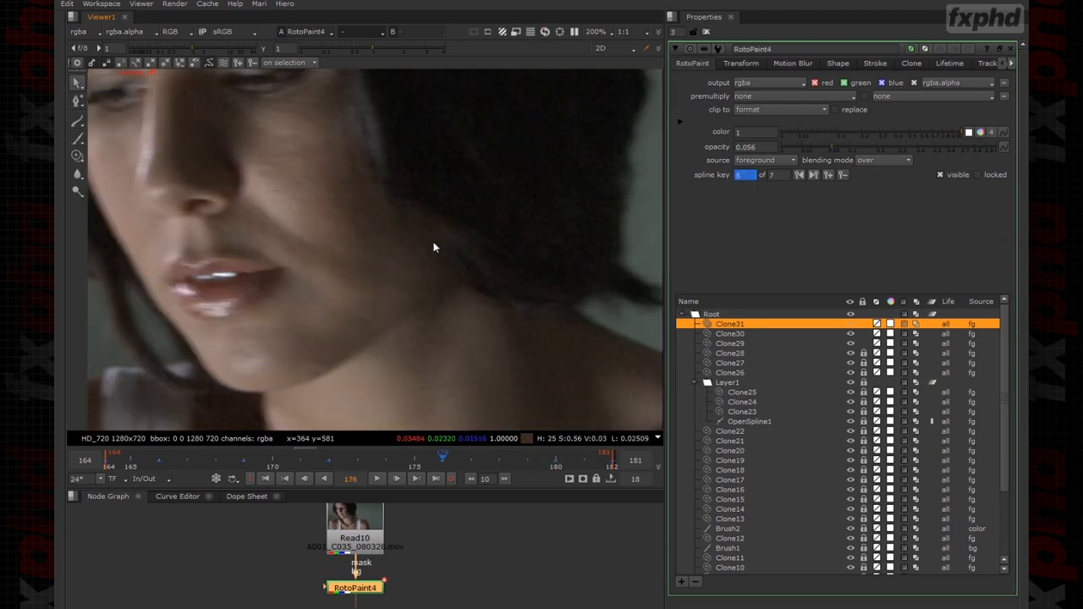
key("d")
scroll(318, 289, "down", 1)
middle_click_drag(318, 289, 438, 341)
key("d")
Paint a clone stroke along the crease above the corner of the mouth at frame 172.
left_click_drag(471, 467, 451, 472)
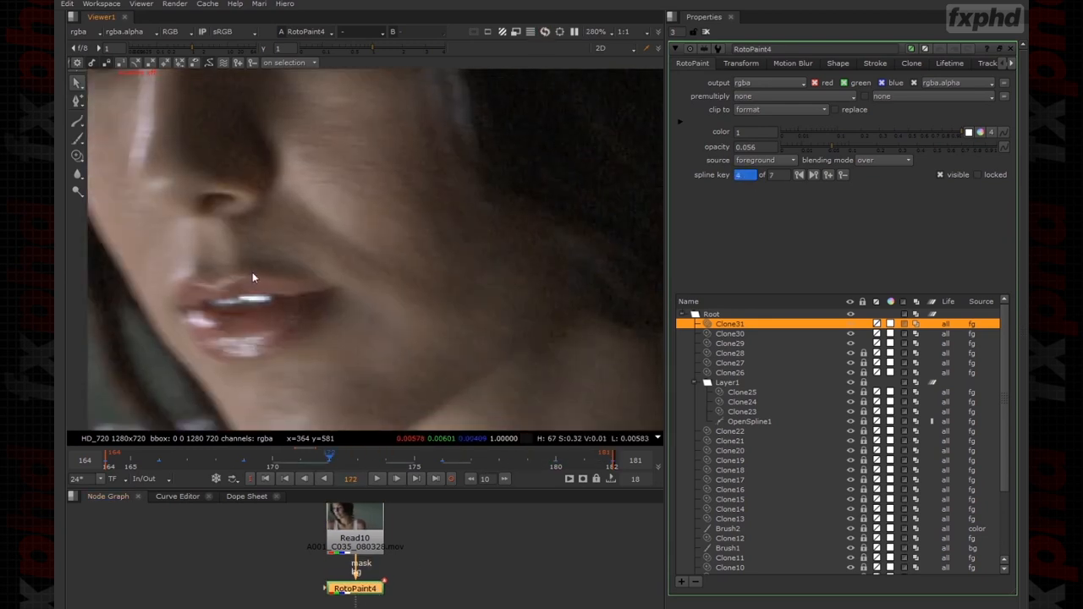
key("c")
mouse_move(307, 244)
left_mouse_down()
mouse_move(365, 287)
mouse_move(431, 263)
mouse_move(465, 280)
left_mouse_up()
key("ctrl+z")
key("ctrl+z")
left_click_drag(364, 298, 305, 254)
Lock the Clone29, Clone30 and Clone31 strokes and reduce the Clone32 stroke to three points.
left_click(78, 83)
scroll(294, 273, "up", 2)
left_click(863, 354)
left_click(863, 344)
left_click(863, 334)
left_click(787, 325)
left_click_drag(357, 230, 324, 260)
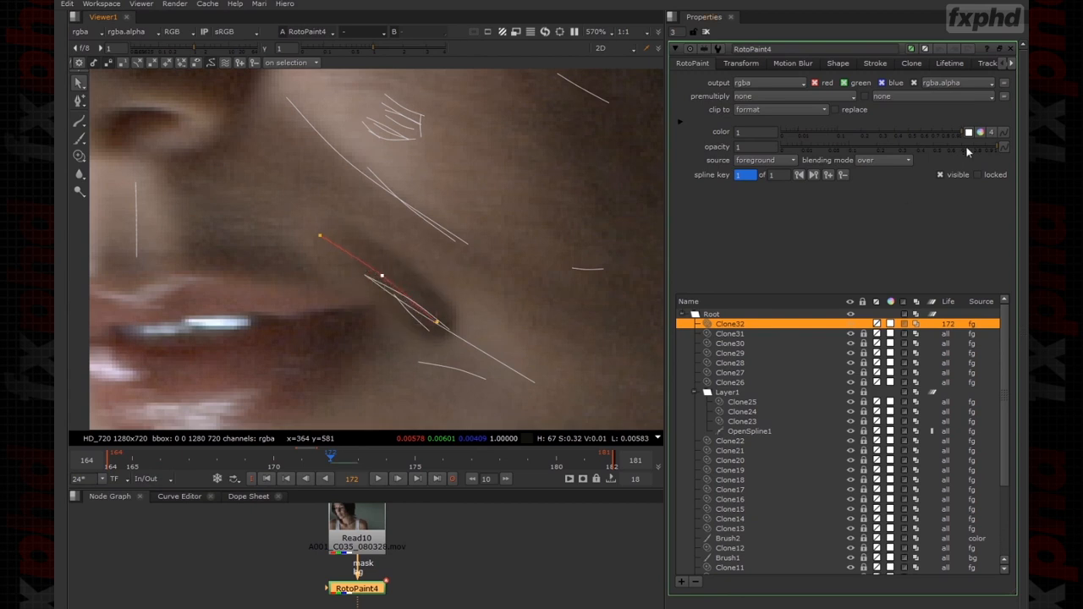
Set the Clone32 stroke's opacity to 0.064, checking the blend with the overlay hidden.
left_click_drag(967, 150, 837, 152)
scroll(580, 303, "down", 3)
right_click(562, 271)
left_click(563, 273)
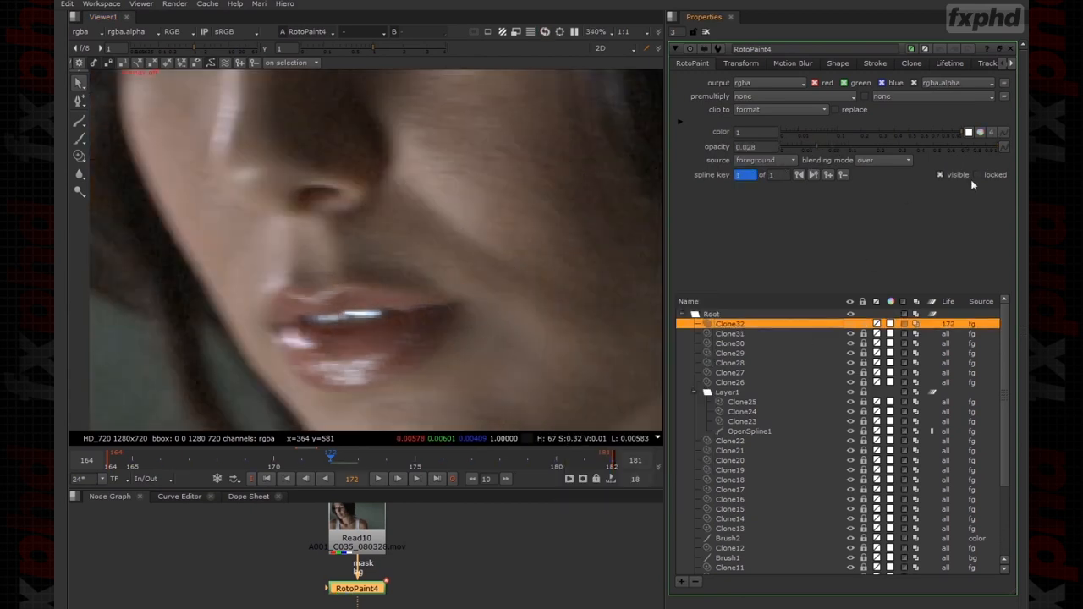
left_click_drag(827, 146, 834, 146)
scroll(491, 309, "up", 2)
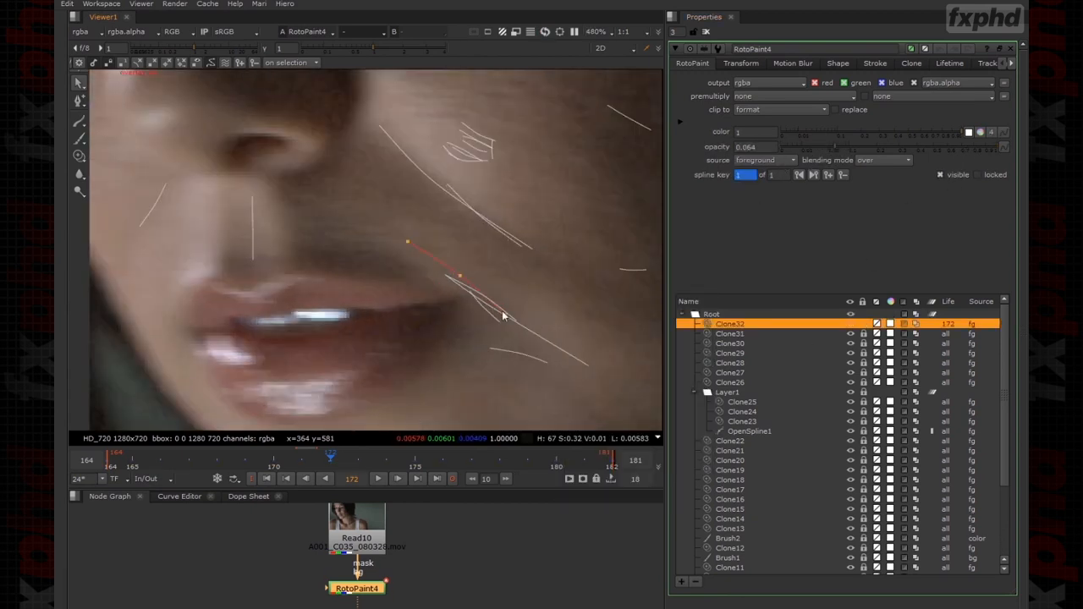
Compare the whole face at frame 172 with RotoPaint4 disabled and enabled.
scroll(571, 272, "down", 9)
left_click(370, 590)
key("d")
key("d")
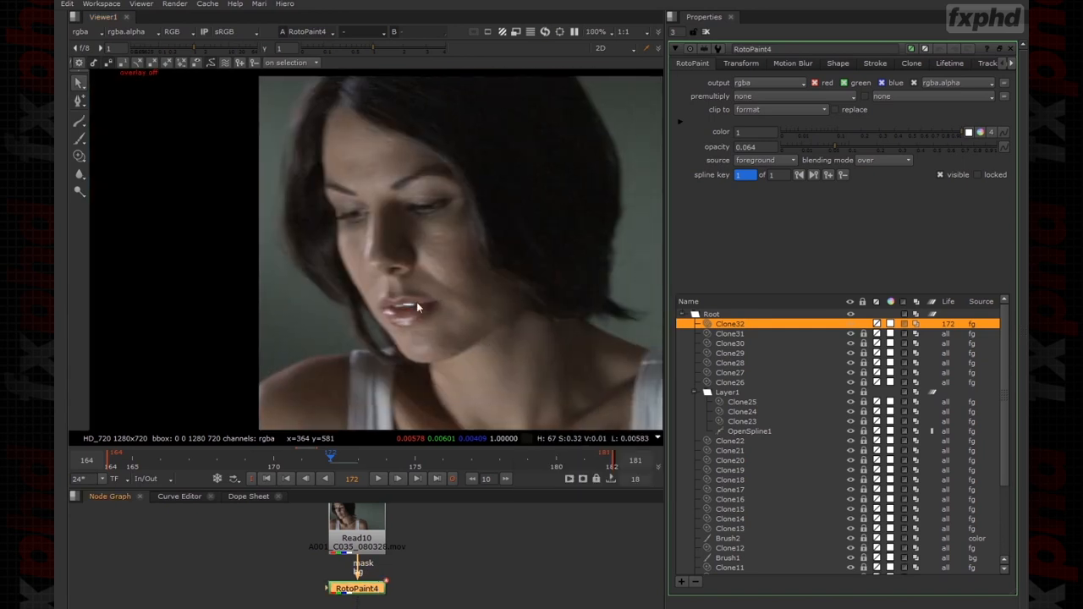
Show the overlay again and move the Clone32 stroke onto the mouth crease at frame 176.
key("q")
scroll(474, 318, "up", 6)
key("Right")
key("Right")
key("Right")
key("Right")
scroll(382, 275, "up", 2)
left_click_drag(278, 250, 466, 263)
Set the lifetime of the Clone32 stroke to all frames.
key("Right")
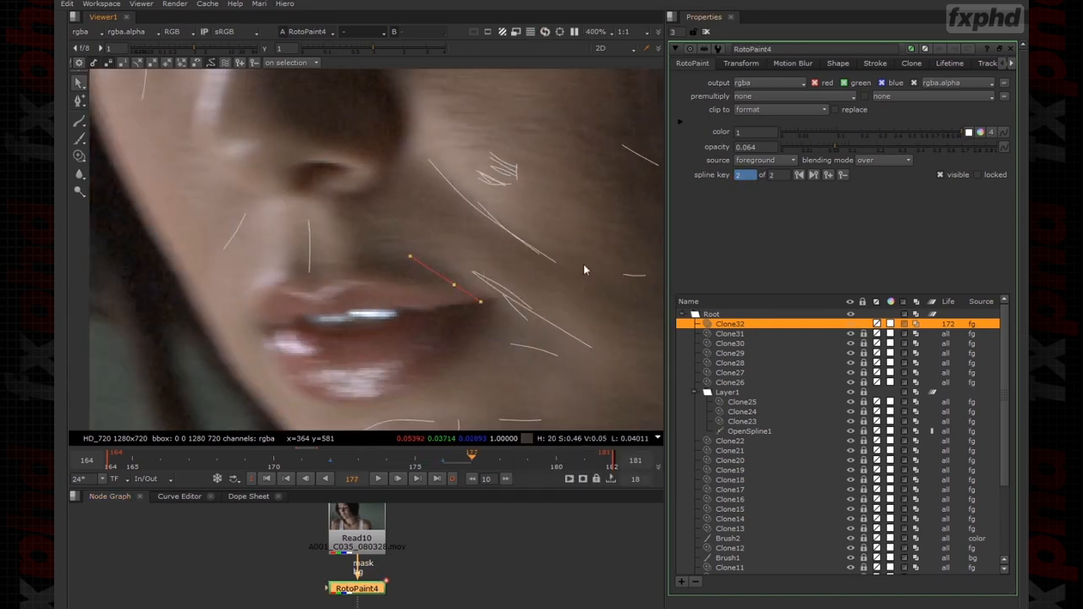
key("Left")
left_click(947, 327)
left_click(953, 310)
Select all of the Clone32 stroke's points and move them onto the mouth crease at frames 179 and 182.
left_click(52, 4)
left_click(86, 67)
key("Right")
key("Right")
key("Right")
key("Left")
key("Left")
key("Left")
key("Left")
key("Right")
key("Right")
key("Right")
key("Right")
middle_click_drag(497, 339, 325, 332)
left_click_drag(289, 262, 432, 263)
key("Right")
key("Right")
key("Right")
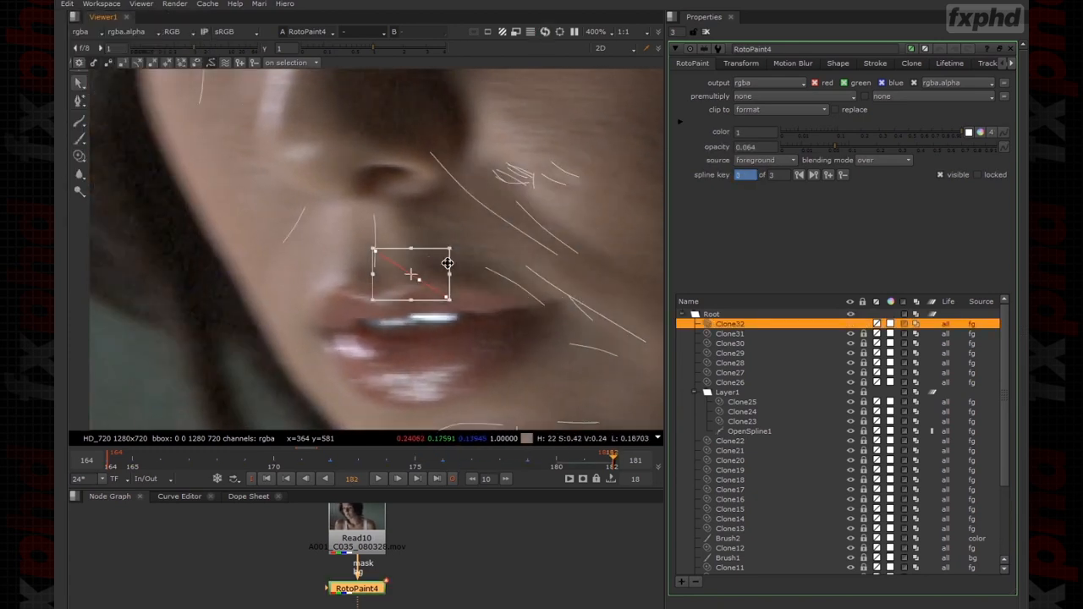
Move all of the Clone32 stroke's points onto the mouth crease at frame 168.
key("Left")
key("Left")
key("Left")
key("Left")
key("Left")
key("Left")
key("Left")
key("Left")
key("Left")
key("Left")
key("Left")
key("Left")
key("Left")
key("Left")
middle_click_drag(491, 300, 540, 293)
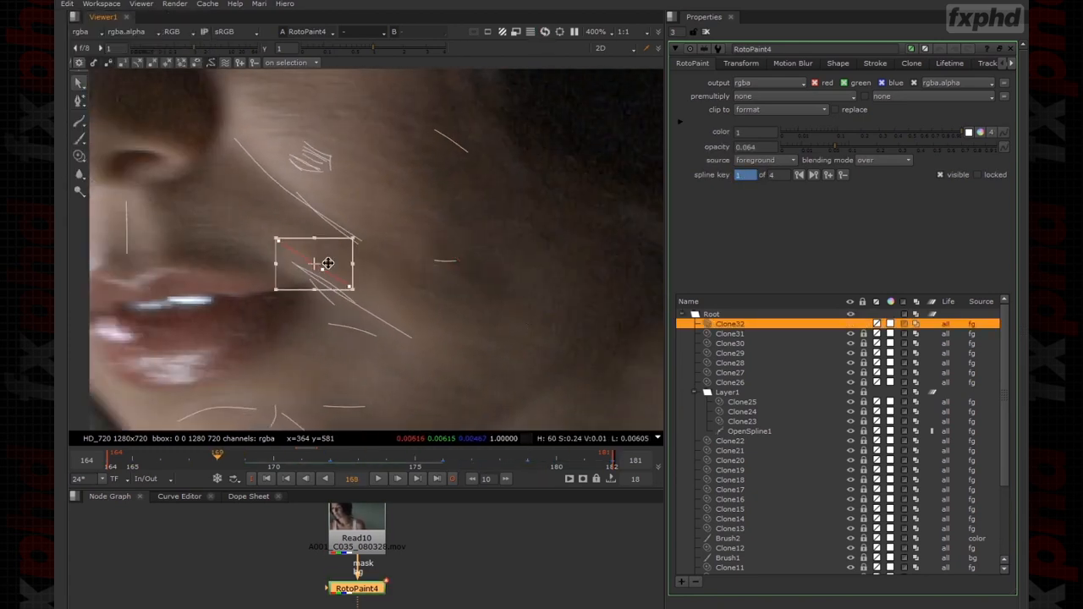
left_click_drag(348, 265, 321, 268)
Move all of the Clone32 stroke's points onto the mouth crease at frame 164 and hide the overlay.
key("Left")
key("Left")
key("Left")
key("Left")
key("o")
scroll(491, 305, "down", 5)
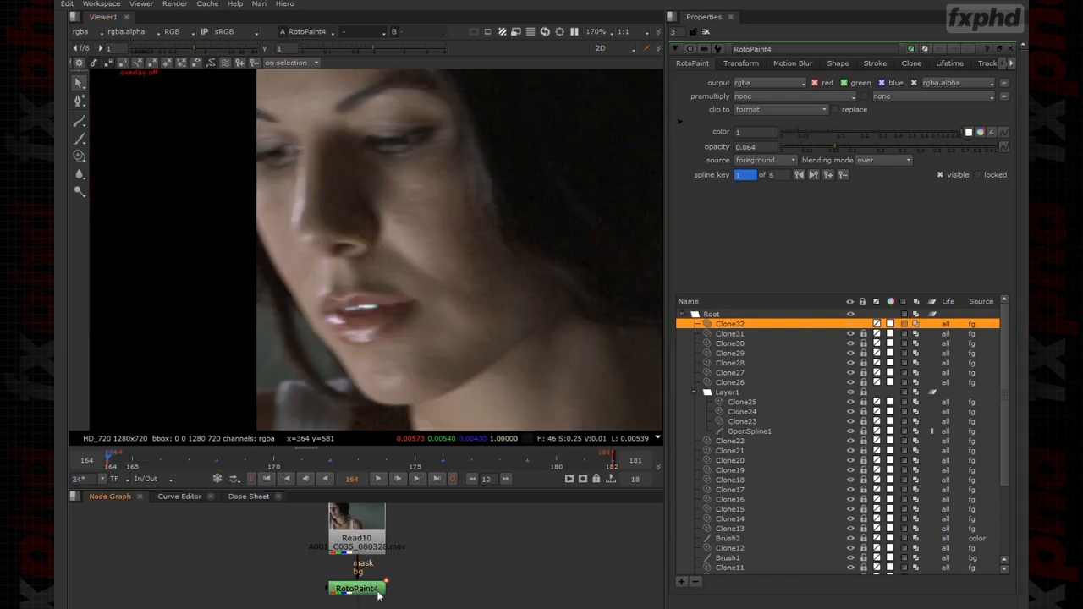
Set a new clone source on the cheek and paint a clone stroke beside the mouth crease at frame 164.
key("c")
key("q")
mouse_move(411, 303)
left_mouse_down()
mouse_move(470, 301)
mouse_move(450, 337)
left_mouse_up()
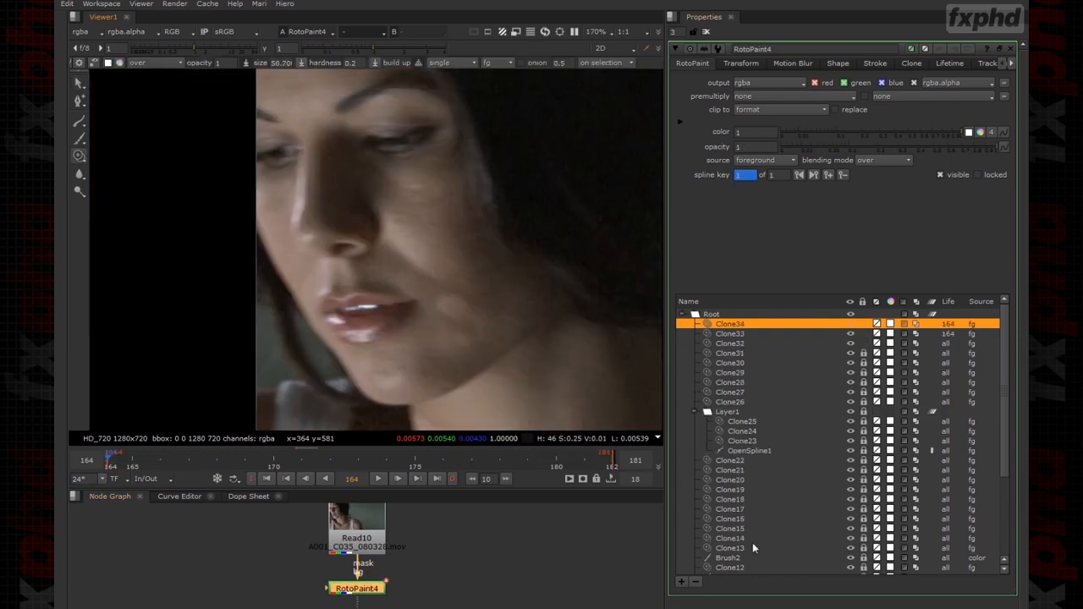
key("ctrl+z")
scroll(466, 387, "up", 3)
left_click_drag(544, 235, 468, 276, "ctrl")
left_click_drag(456, 282, 426, 250)
Show the overlay again, lock the Clone32 stroke and delete the Clone33 stroke.
scroll(448, 289, "up", 5)
key("q")
left_click(863, 334)
left_click(863, 344)
left_click(794, 326)
left_click(818, 334)
key("Delete")
Lower the Clone34 stroke's opacity to 0.034 and check the mouth crease with the overlay hidden.
scroll(436, 201, "down", 1)
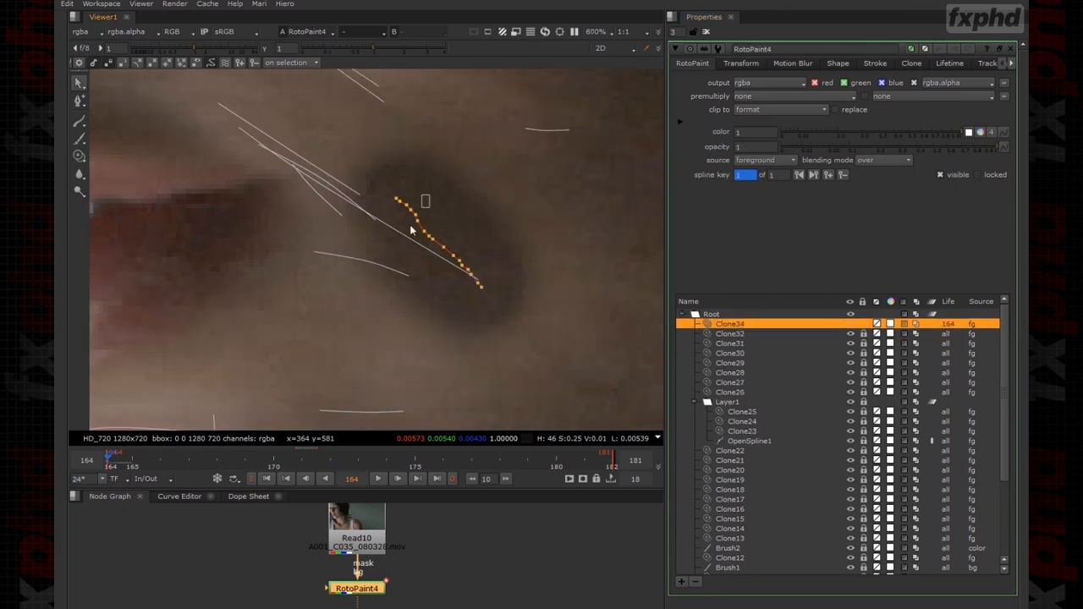
left_click_drag(785, 148, 727, 172)
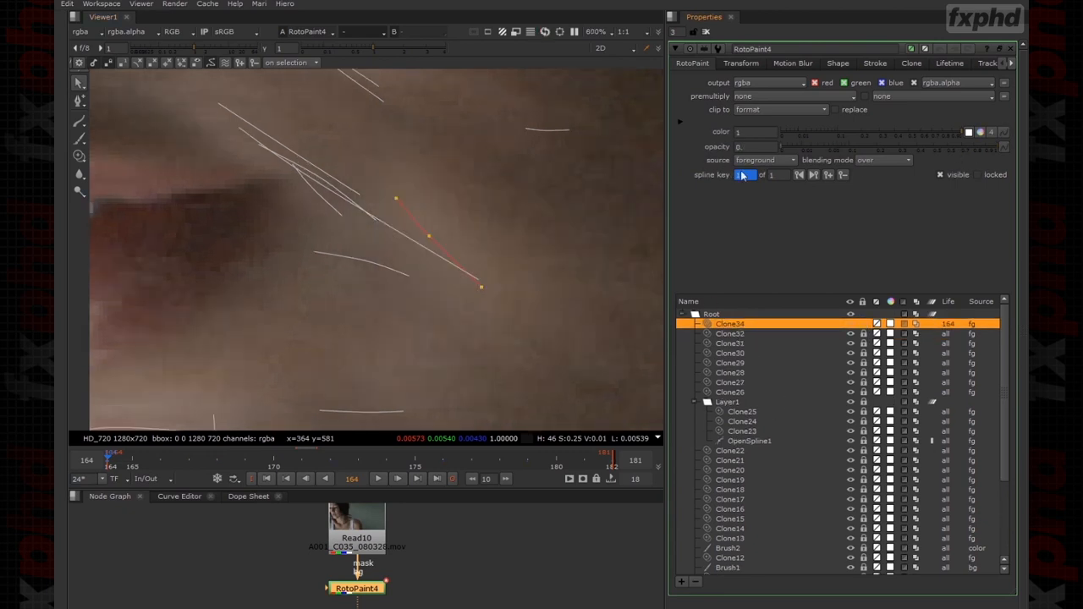
key("o")
scroll(570, 294, "down", 7)
key("o")
scroll(552, 340, "down", 7)
scroll(583, 353, "up", 4)
Set the Clone34 stroke's lifetime to all frames.
key("Right")
key("Right")
scroll(490, 279, "up", 3)
left_click(951, 326)
left_click(959, 309)
Move all of the Clone34 stroke's points onto the mouth crease at frames 168, 173 and 177.
mouse_move(533, 296)
middle_mouse_down()
mouse_move(379, 303)
mouse_move(402, 288)
middle_mouse_up()
key("Right")
key("Right")
key("Right")
key("Right")
key("Right")
left_click_drag(313, 261, 515, 254)
key("Left")
key("Left")
key("Left")
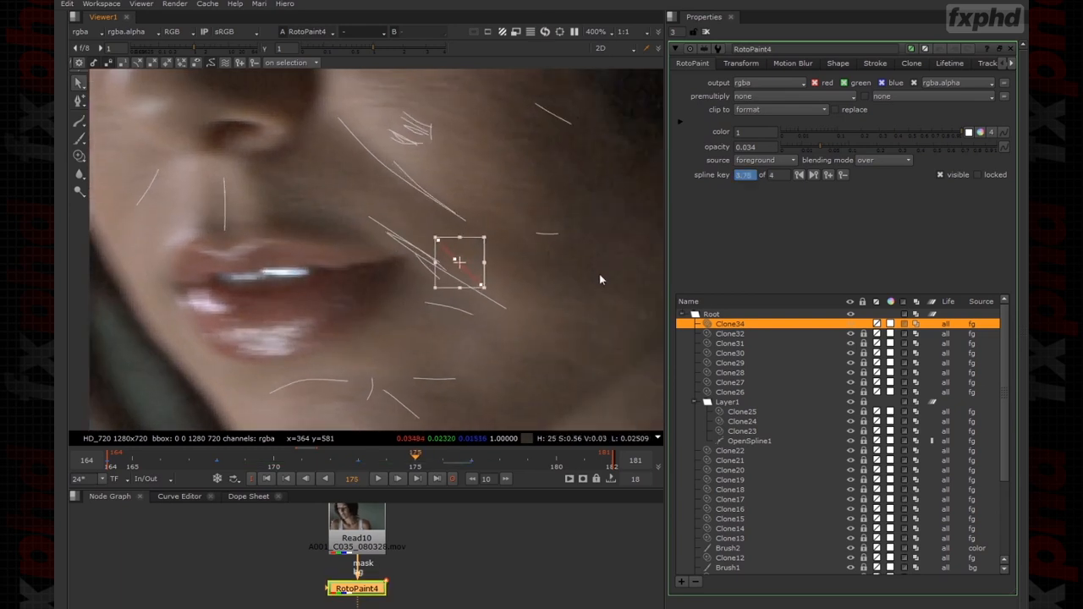
Move all of the Clone34 stroke's points onto the mouth crease at frame 181 and at the last frame.
key("Right")
key("Right")
key("Right")
key("Right")
key("Right")
key("Right")
key("Right")
key("Right")
key("Right")
key("Right")
key("Right")
middle_click_drag(582, 308, 512, 301)
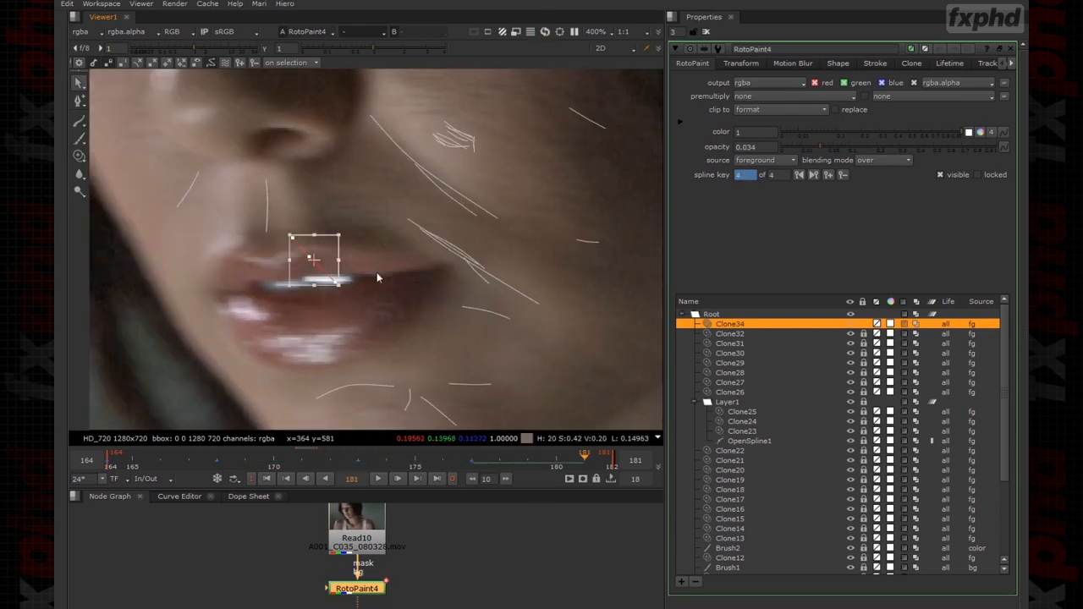
key("Right")
key("Right")
left_click_drag(506, 254, 611, 261)
middle_click_drag(655, 285, 501, 270)
key("Left")
key("Right")
Review the mouth crease retouch with the overlay hidden, going back frame by frame to frame 177.
key("o")
scroll(550, 254, "down", 4)
key("Left")
key("Left")
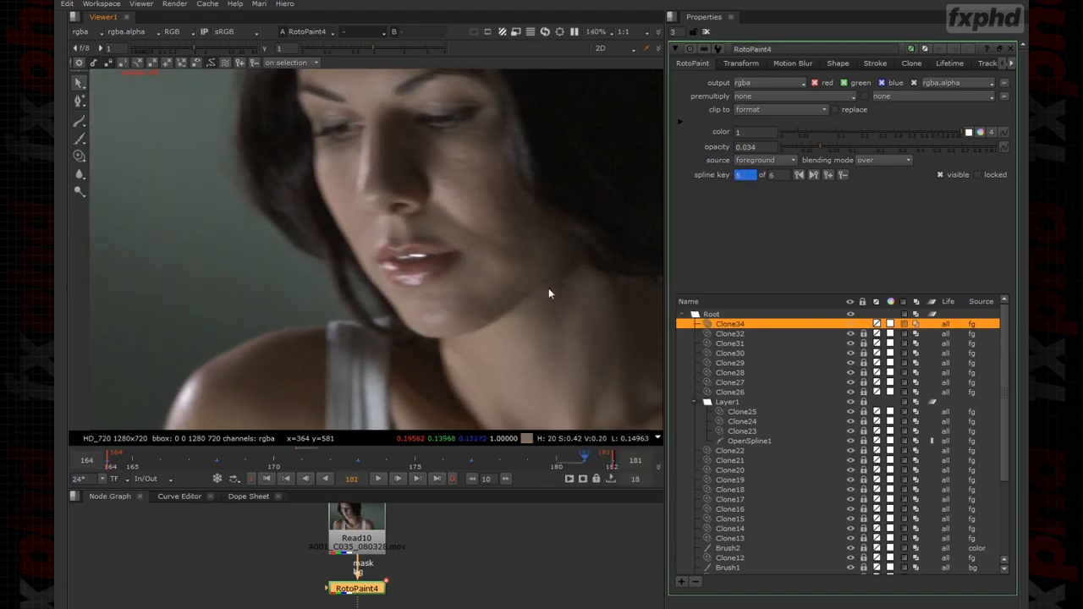
key("Left")
key("Left")
key("Left")
key("Left")
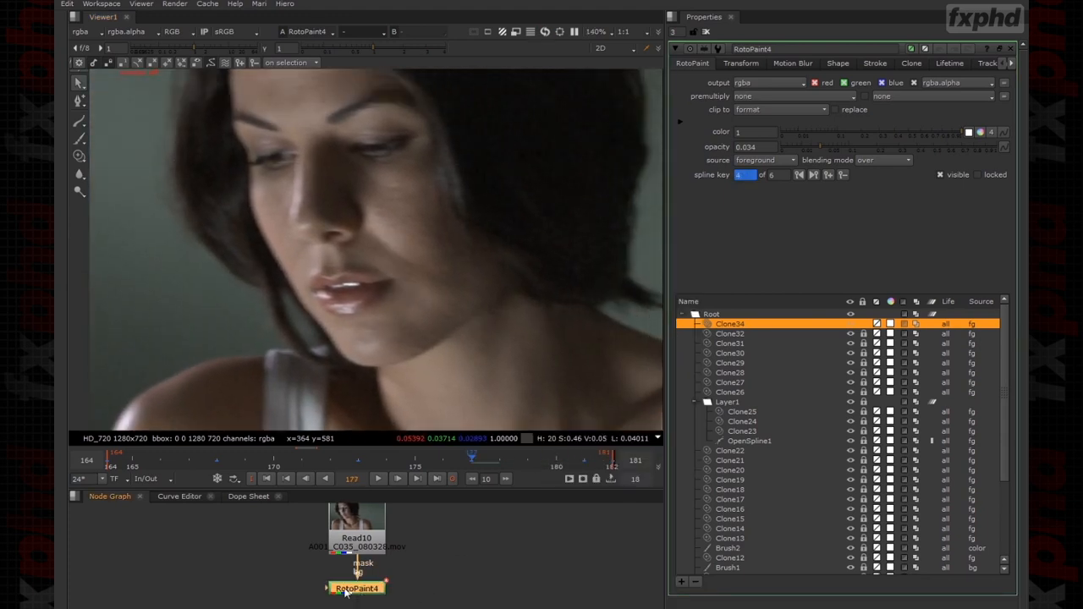
Set a new clone source on the cheek and paint a clone stroke beneath the eye at frame 177.
scroll(548, 328, "down", 1)
scroll(584, 257, "up", 4)
left_click(167, 297)
left_click(78, 159)
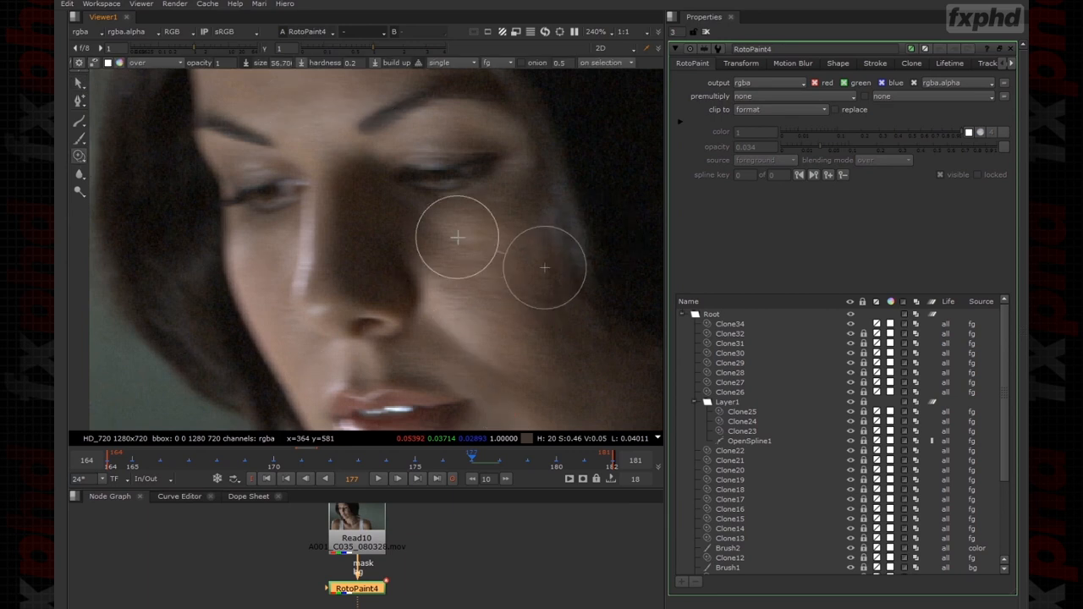
left_click_drag(505, 289, 461, 246, "ctrl")
left_click(426, 224)
Set the new under-eye clone stroke's lifetime to all frames and its opacity to 0.092.
left_click(949, 63)
left_click(735, 96)
left_click(692, 65)
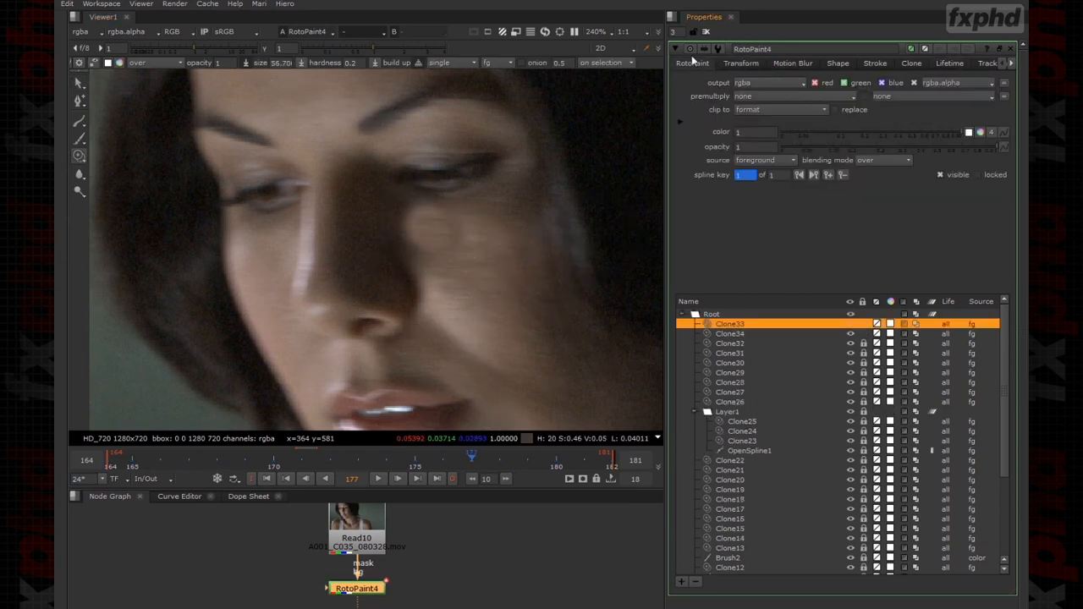
left_click(78, 83)
scroll(459, 220, "up", 4)
left_click_drag(997, 147, 846, 168)
Adjust the Clone33 stroke's points beneath the eye and check the result with the overlay hidden.
left_click_drag(573, 145, 310, 304)
left_click_drag(399, 234, 569, 222)
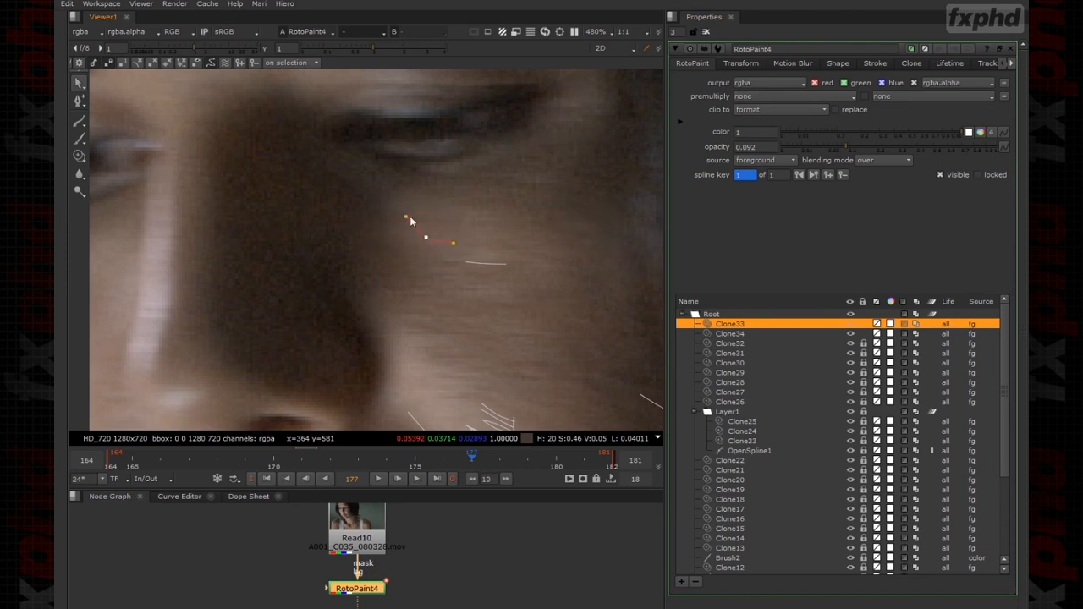
scroll(485, 174, "down", 5)
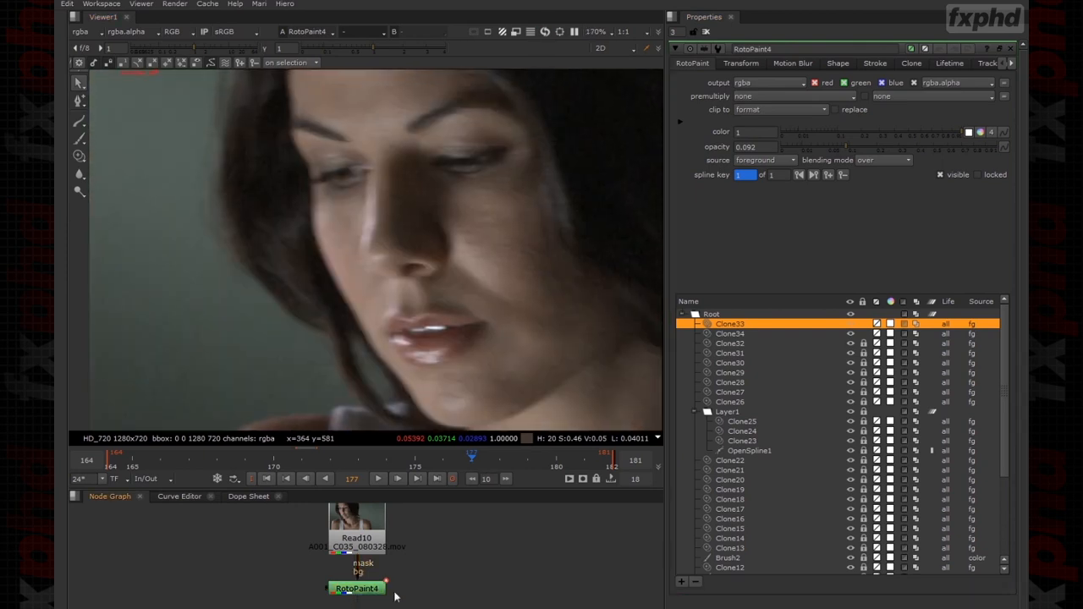
key("o")
Lower the Clone33 stroke's opacity to 0.056 and compare the face with RotoPaint4 disabled and enabled.
scroll(511, 197, "up", 5)
left_click_drag(843, 150, 831, 150)
right_click(538, 136)
left_click(544, 155)
scroll(541, 169, "down", 5)
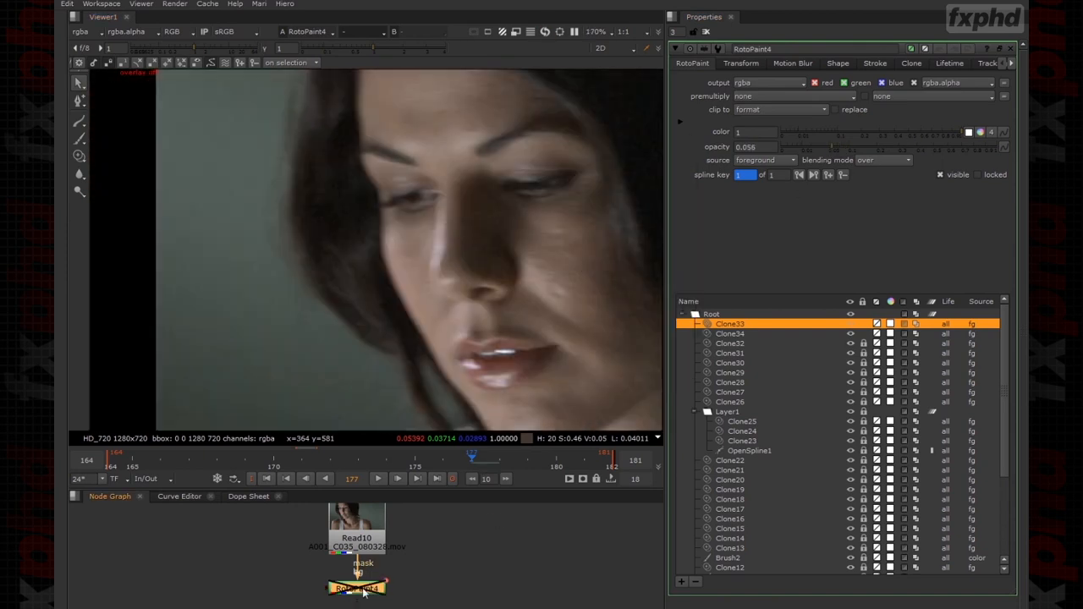
scroll(517, 237, "down", 4)
scroll(518, 193, "up", 5)
scroll(541, 191, "up", 3)
key("q")
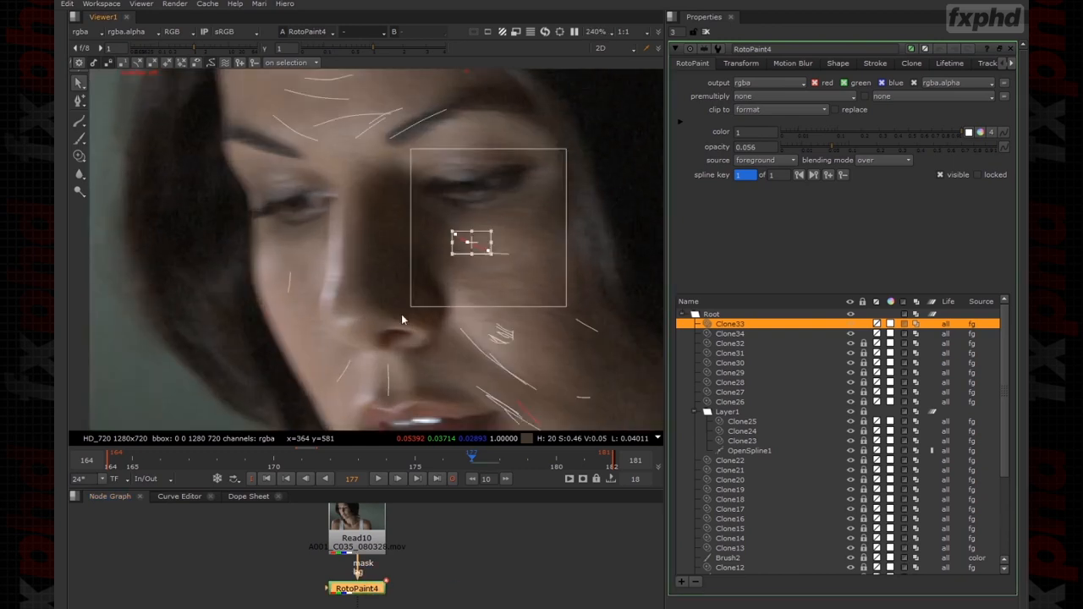
Move all of the Clone33 stroke's points back beneath the eye at frames 173, 170, 166 and 164.
key("Left")
key("Left")
key("Left")
key("Left")
scroll(432, 282, "up", 3)
key("Left")
key("Left")
key("Left")
key("Left")
key("Left")
key("Left")
key("Left")
left_click_drag(371, 214, 545, 215)
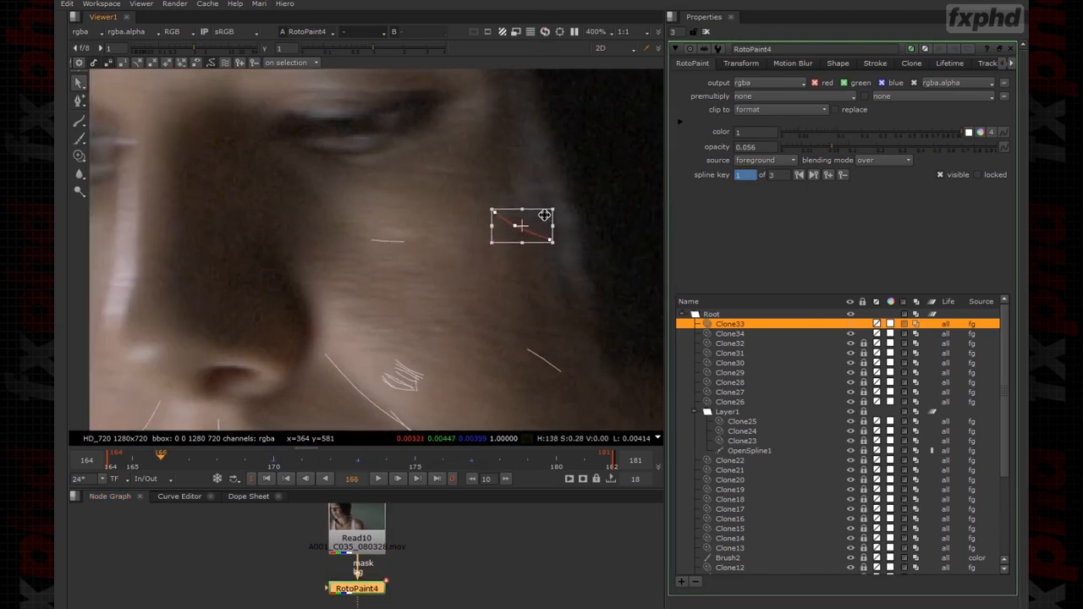
key("Left")
key("Left")
Move all of the Clone33 stroke's points beneath the eye at frame 181 and at the last frame.
key("Right")
key("Right")
key("Right")
key("Right")
key("Right")
key("Right")
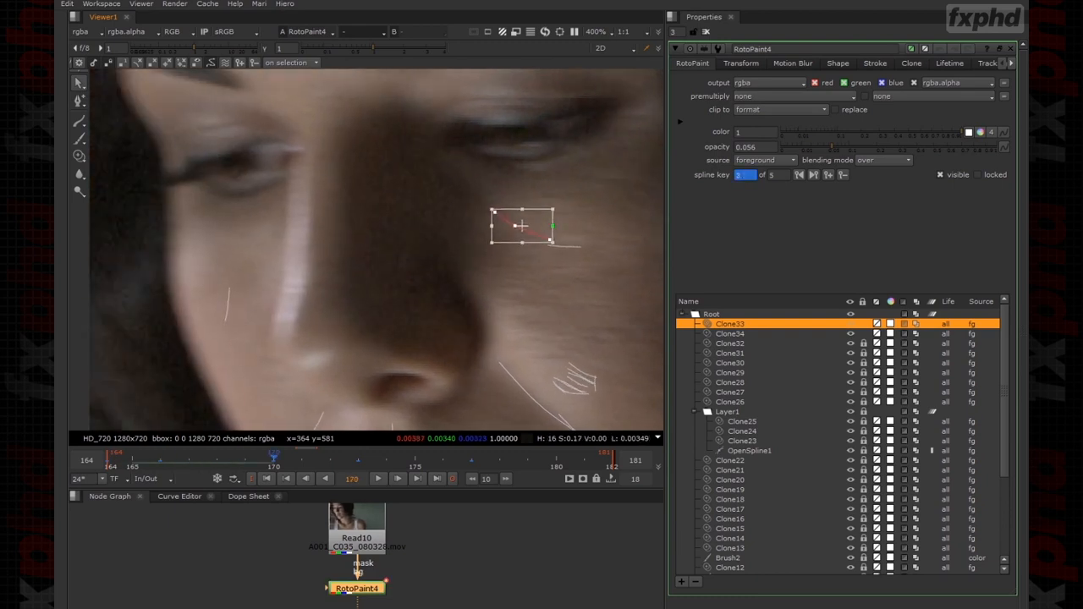
key("Right")
key("Right")
key("Right")
key("Right")
key("Right")
key("Right")
key("Right")
key("Right")
key("Right")
key("Right")
key("Right")
left_click_drag(651, 220, 435, 206)
key("Right")
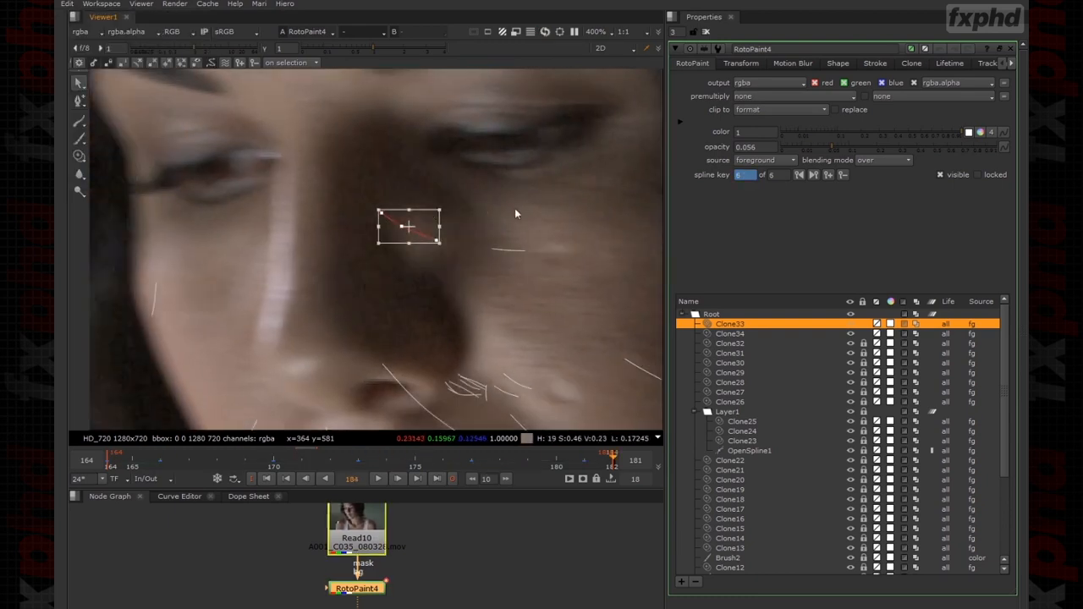
left_click(505, 212)
Set the Clone33 stroke's opacity to 0.038 and compare the face at frame 173 with RotoPaint4 disabled and enabled.
key("o")
scroll(505, 212, "down", 5)
key("Left")
key("Left")
key("Left")
key("Left")
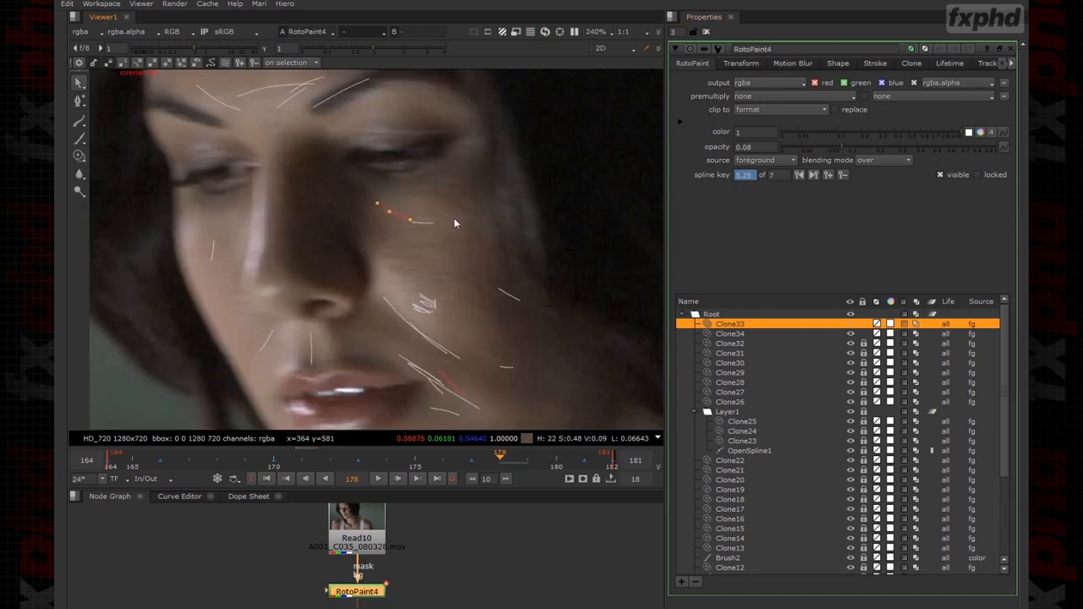
scroll(514, 225, "down", 6)
key("Left")
key("Left")
key("Left")
key("Left")
key("Left")
Reduce the clone brush size to about 34, set a new source and paint a short under-eye stroke at frame 173.
scroll(485, 197, "up", 8)
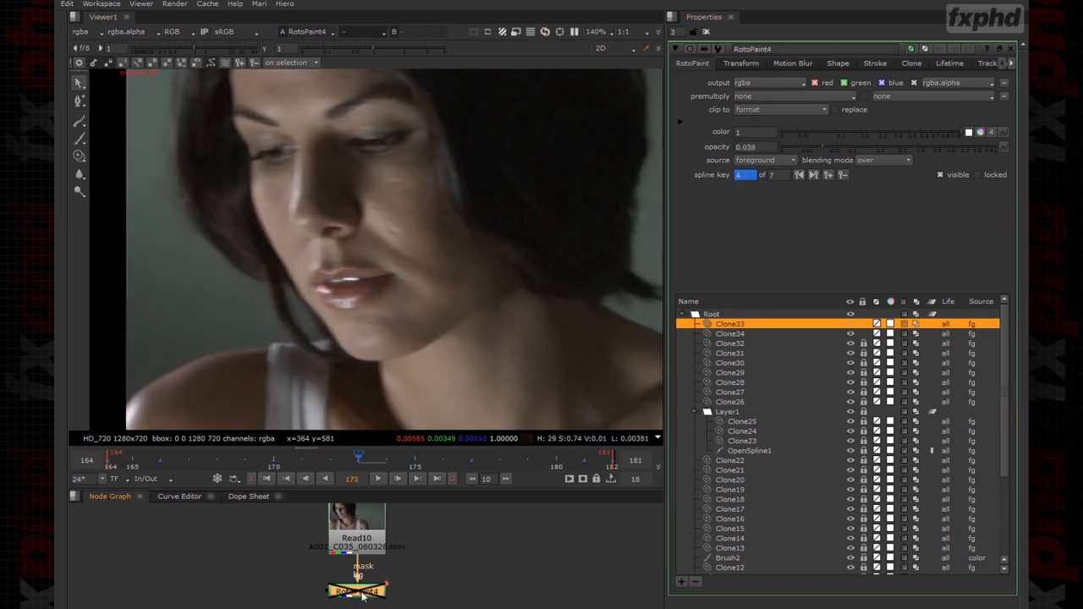
key("c")
left_click_drag(528, 297, 542, 296, "shift")
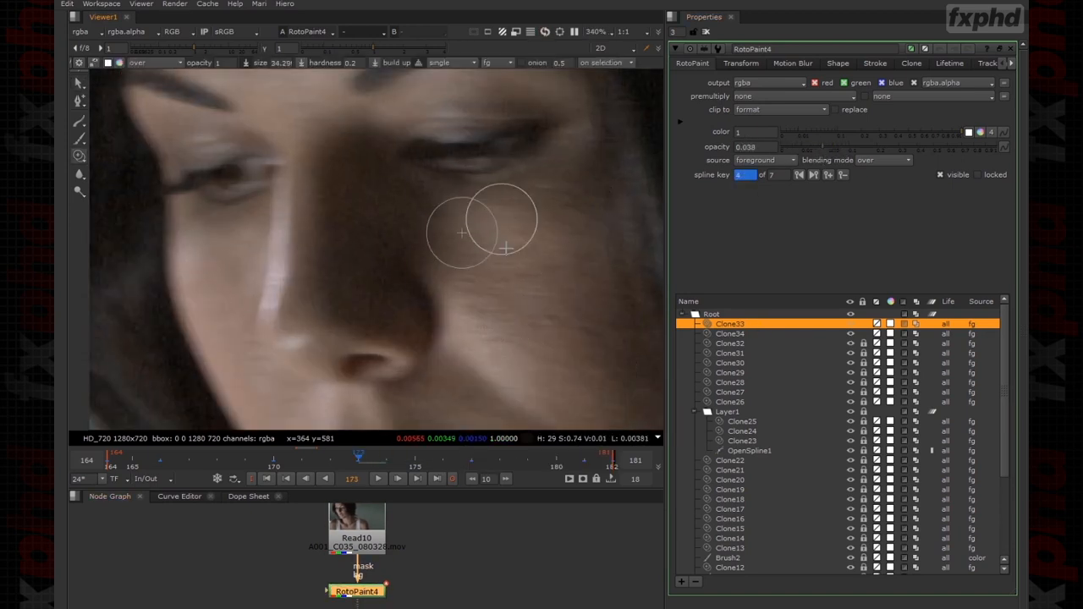
left_click_drag(515, 227, 522, 241, "ctrl")
Lock the Clone33 and Clone34 strokes and select the Clone35 stroke for editing.
left_click(79, 83)
scroll(501, 247, "up", 4)
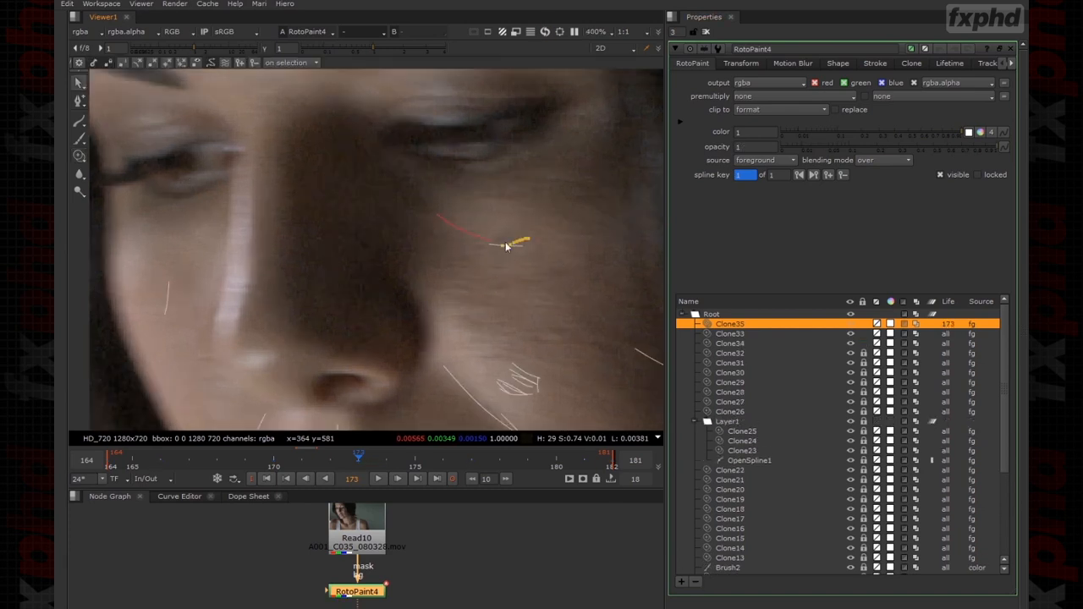
left_click(760, 343)
left_click(759, 326)
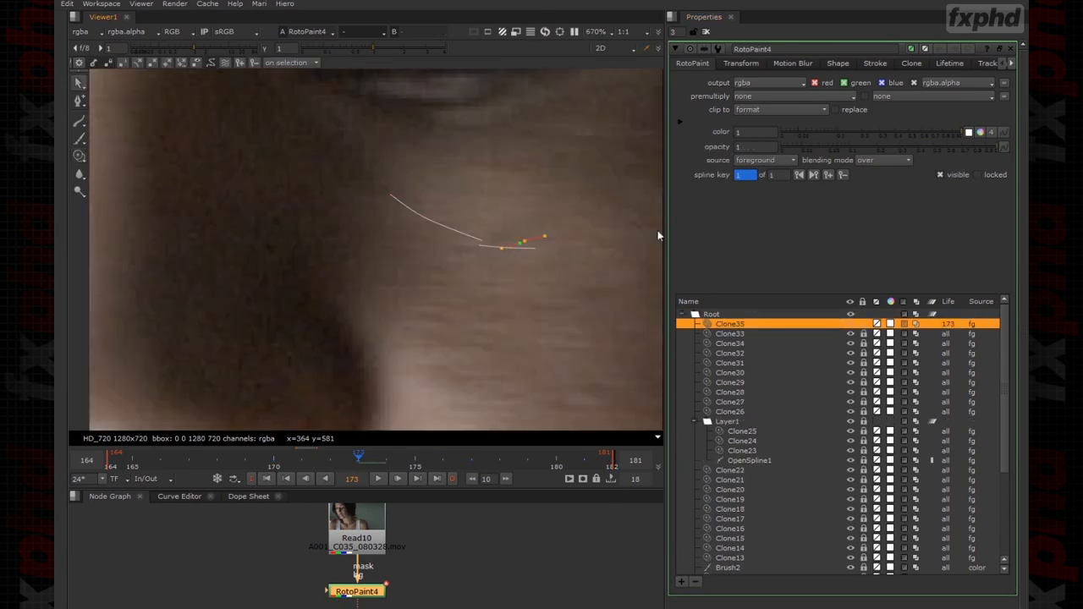
Move all of the Clone35 stroke's points onto the under-eye area at a frame before 173.
key("Left")
key("Left")
left_click_drag(528, 243, 330, 243)
key("Right")
key("Left")
Set the Clone35 stroke's lifetime to all frames and its opacity to 0.165.
left_click(948, 64)
left_click(735, 95)
left_click(694, 64)
Reposition the Clone35 stroke over the under-eye area at frame 177.
key("Right")
key("Right")
key("Right")
key("Right")
key("Right")
key("Right")
key("Right")
left_click_drag(445, 242, 186, 225)
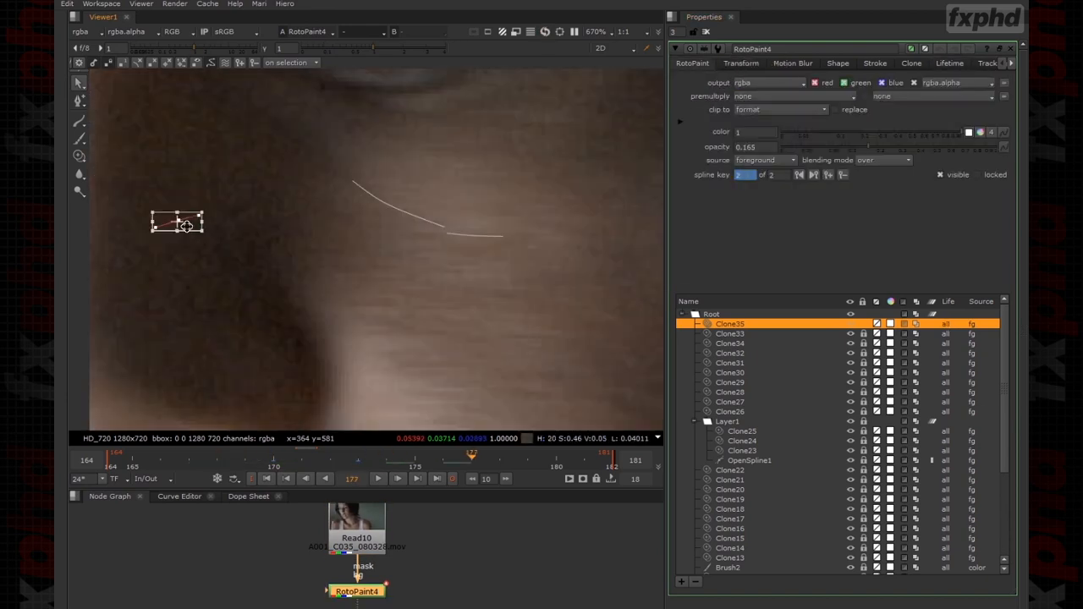
Move the Clone35 stroke to follow the under-eye area at frame 182.
key("Right")
key("Right")
key("Right")
key("Right")
key("Right")
left_click_drag(389, 227, 519, 244)
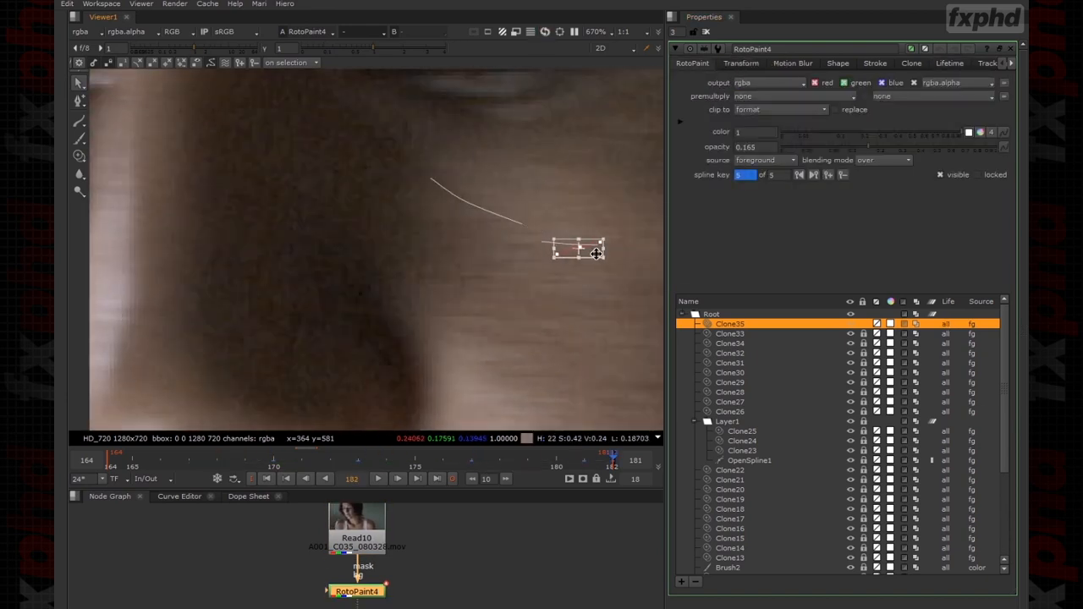
Step back from frame 182 to 179 with the overlays toggled to check how the Clone35 stroke follows the face.
key("Left")
right_click(547, 155)
left_click(553, 173)
key("o")
key("Left")
key("Left")
key("Left")
key("Left")
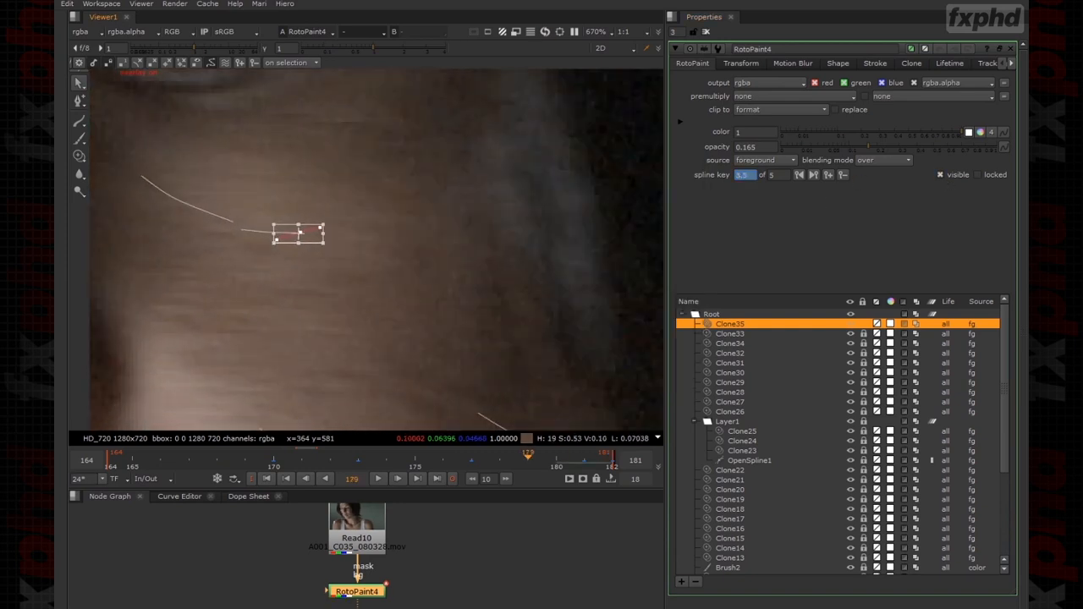
Move the Clone35 stroke back beside the neighbouring under-eye strokes at the early frames around 166.
middle_click_drag(192, 323, 347, 329)
key("Left")
key("Left")
key("Left")
key("Left")
key("Left")
key("Left")
key("Left")
key("Left")
scroll(435, 326, "down", 3)
key("Left")
middle_click_drag(203, 275, 611, 262)
key("Left")
key("Left")
scroll(610, 262, "up", 2)
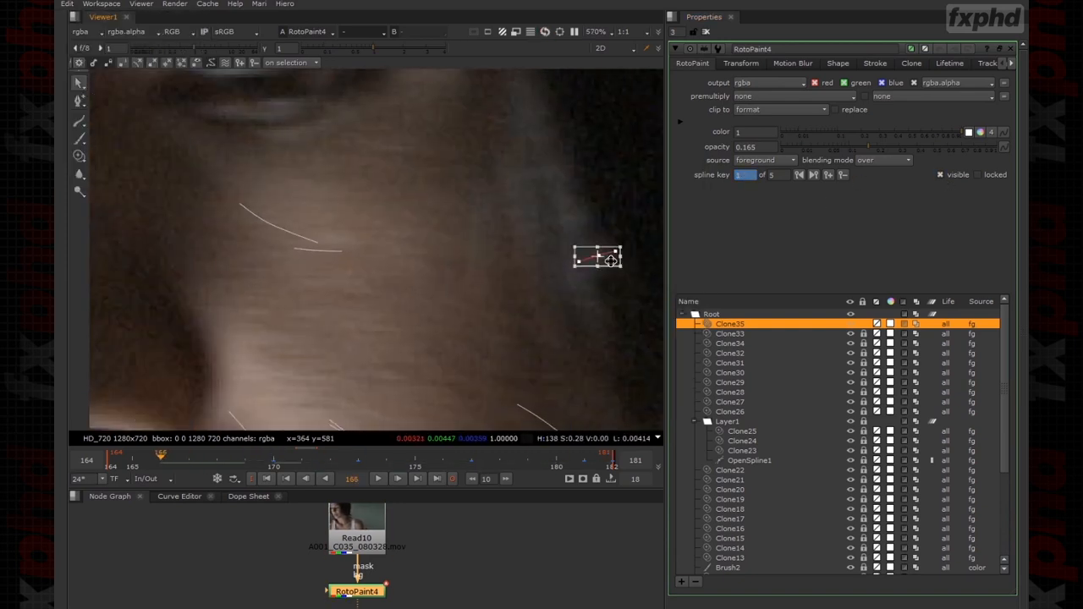
key("Right")
key("Right")
key("Left")
key("Left")
key("Left")
key("Left")
middle_click_drag(486, 174, 605, 163)
scroll(605, 163, "up", 1)
left_click_drag(442, 251, 270, 247)
Review the under-eye retouch at a wider view over the following frames.
right_click(321, 176)
left_click(327, 196)
scroll(338, 220, "down", 4)
key("Right")
key("Right")
key("Right")
key("Right")
scroll(526, 298, "down", 3)
Paint a diagonal clone stroke down the cheek crease from beside the nose at frame 175.
left_click_drag(217, 460, 415, 459)
scroll(387, 284, "up", 2)
middle_click_drag(437, 253, 394, 260)
left_click(79, 159)
right_click(121, 125)
left_click(132, 144)
left_click_drag(443, 185, 485, 218)
left_click(79, 83)
scroll(423, 181, "up", 2)
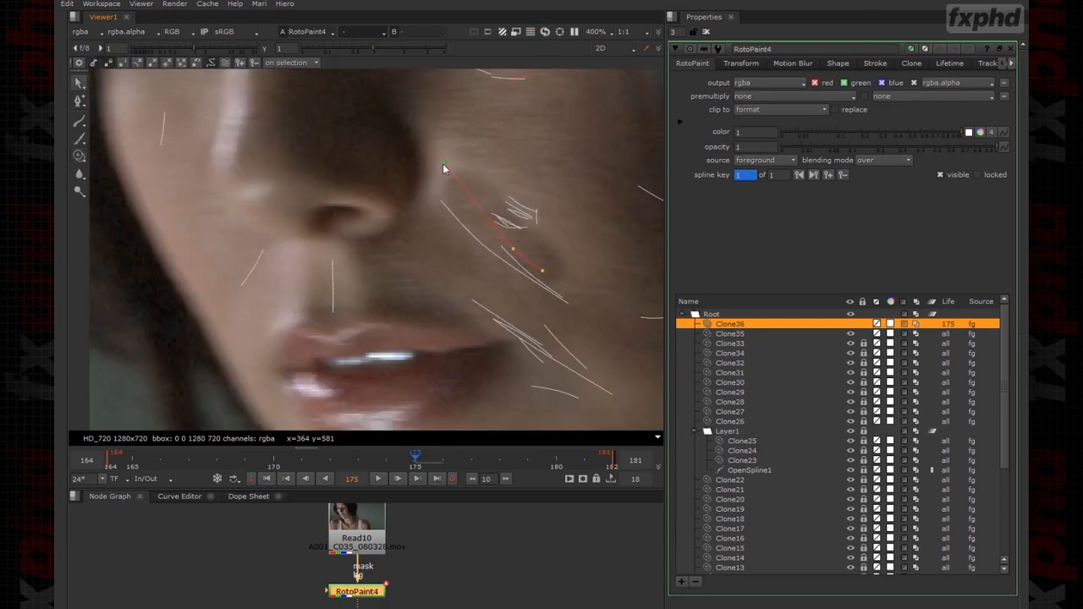
Set the Clone36 cheek stroke's opacity to 0.058 and its lifetime to all frames.
mouse_move(971, 151)
left_mouse_down()
mouse_move(803, 161)
mouse_move(843, 162)
left_mouse_up()
left_click(875, 63)
left_click(701, 64)
right_click(544, 172)
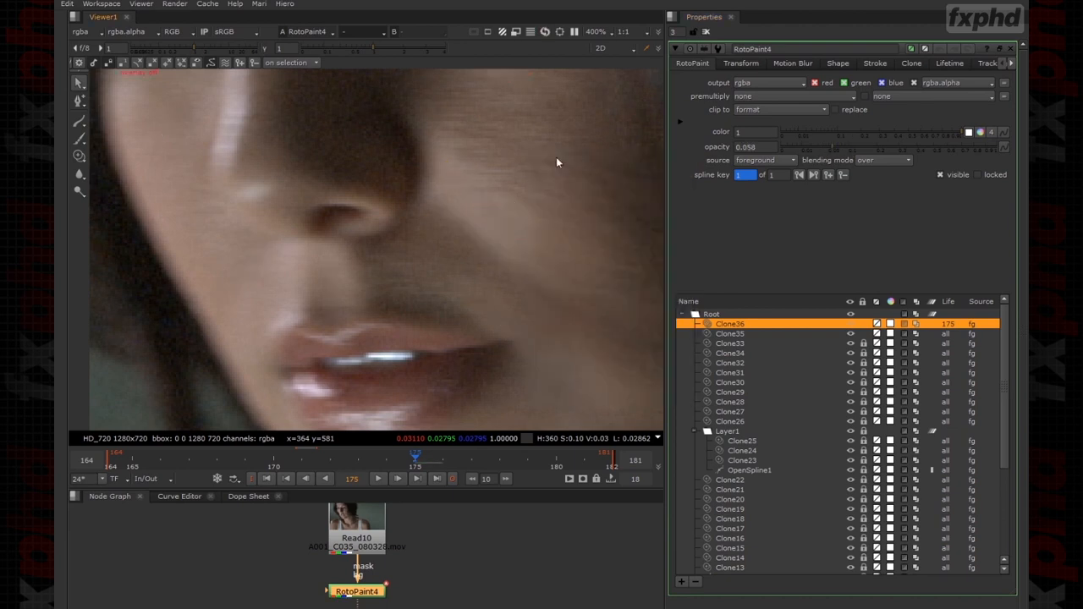
left_click(544, 172)
scroll(479, 200, "down", 8)
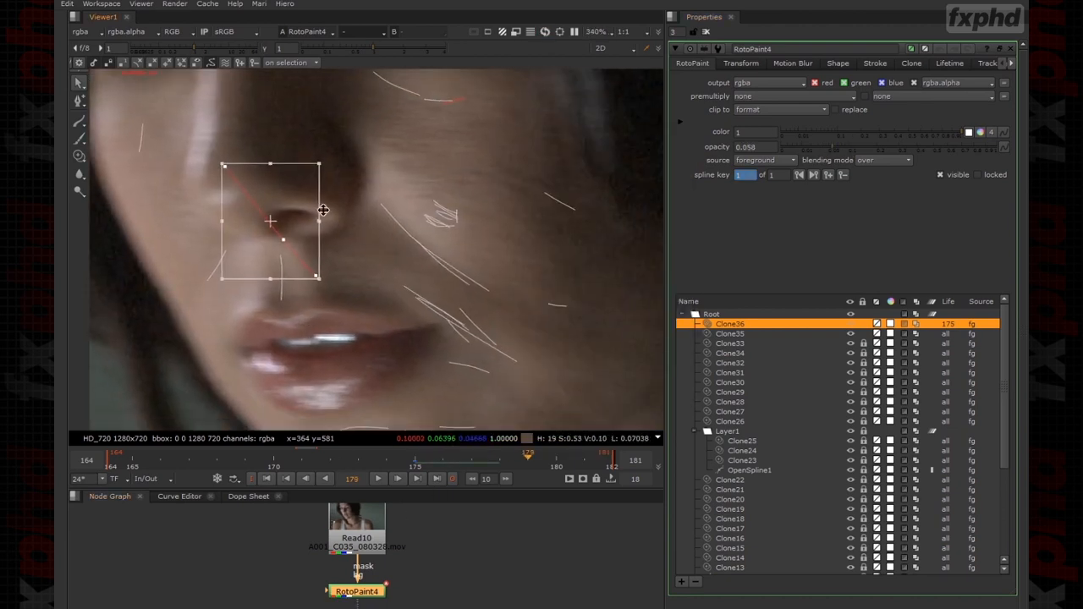
left_click(949, 63)
left_click(729, 97)
Move all of the Clone36 stroke's points onto the cheek crease at the frames before 177.
middle_click_drag(470, 189, 386, 189)
key("Left")
key("Left")
key("Left")
key("Left")
key("Left")
key("Left")
key("Left")
key("Left")
key("Left")
key("Left")
key("Left")
key("Left")
key("Left")
key("Left")
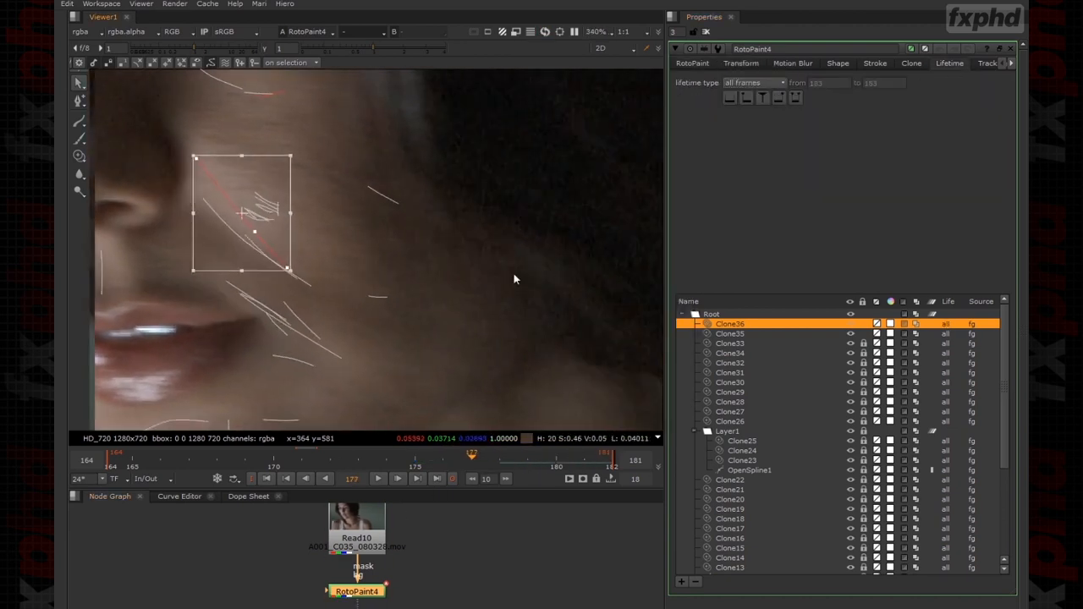
middle_click_drag(279, 319, 465, 319)
key("Left")
key("Left")
key("Left")
key("Left")
key("Left")
mouse_move(411, 184)
left_mouse_down()
mouse_move(381, 208)
mouse_move(346, 198)
left_mouse_up()
left_click(387, 264)
Step forward through the frames at a wider view to check how the cheek crease stroke follows the face.
key("Right")
key("Right")
key("Right")
right_click(396, 195)
left_click(403, 209)
scroll(464, 335, "down", 5)
key("Right")
key("Right")
key("Right")
key("Right")
key("Right")
key("Right")
key("Right")
key("Right")
key("Left")
mouse_move(519, 288)
middle_mouse_down()
mouse_move(430, 289)
mouse_move(455, 292)
middle_mouse_up()
Paint a short diagonal clone stroke on the jaw beside the chin at frame 175 with brush size about 65.
left_click(79, 156)
right_click(124, 136)
left_click(131, 149)
scroll(413, 303, "up", 2)
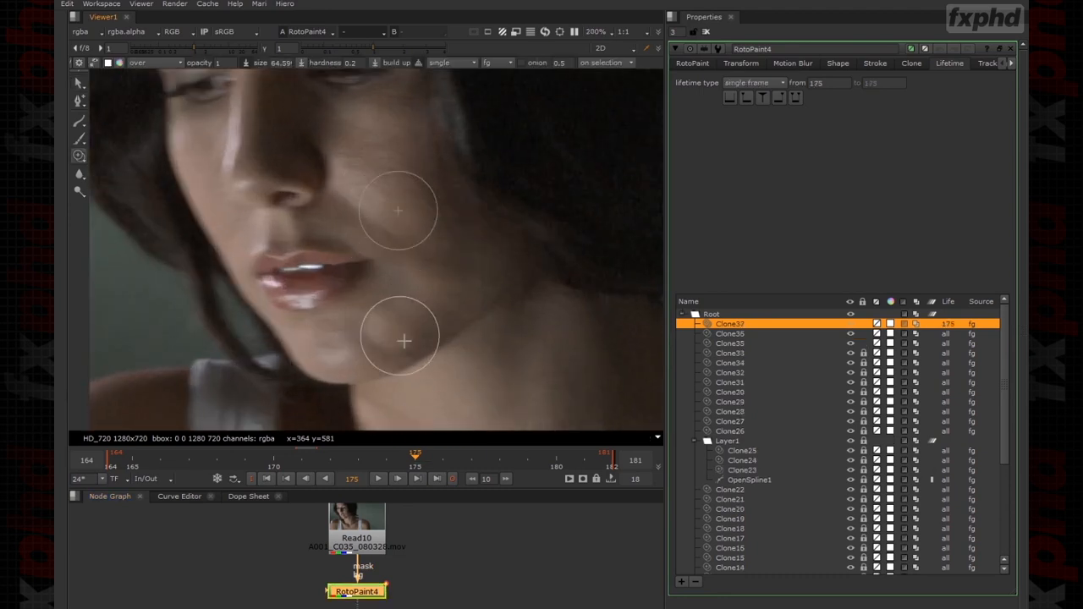
left_click_drag(392, 313, 412, 325)
scroll(394, 317, "up", 4)
Set the Clone37 jaw stroke's opacity to 0.06 and its brush size to 130.
left_click(693, 63)
mouse_move(792, 148)
left_mouse_down()
mouse_move(786, 162)
mouse_move(832, 161)
left_mouse_up()
left_click(875, 64)
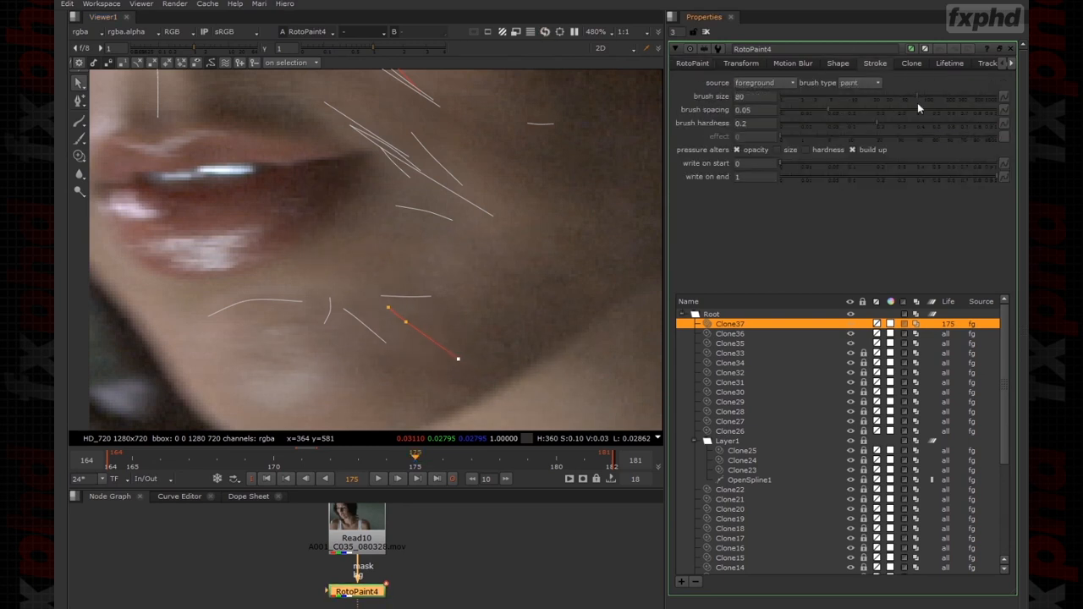
scroll(518, 258, "down", 4)
key("o")
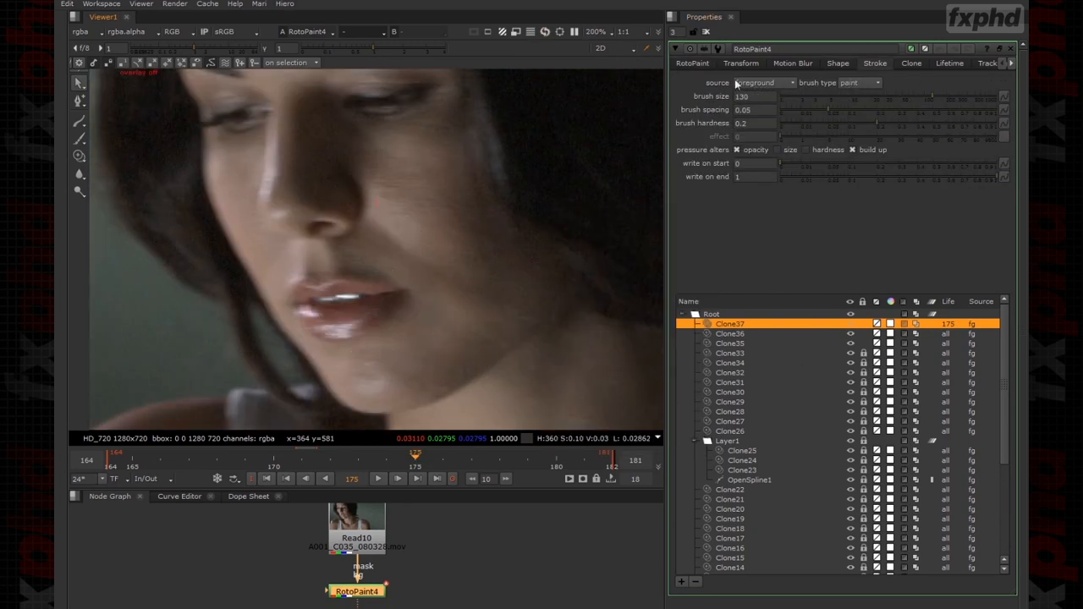
left_click(693, 63)
scroll(533, 373, "up", 2)
left_click(876, 64)
left_click(693, 63)
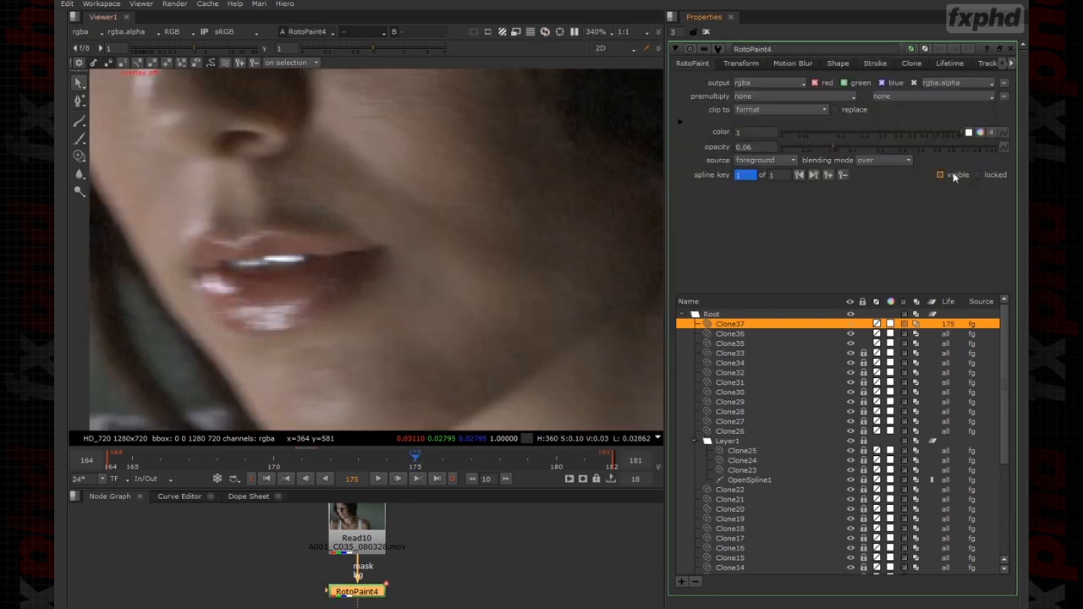
Toggle the Clone37 stroke's visibility to compare the jaw with and without it, and show the overlays again.
left_click(953, 174)
scroll(557, 320, "down", 4)
key("o")
scroll(516, 288, "up", 5)
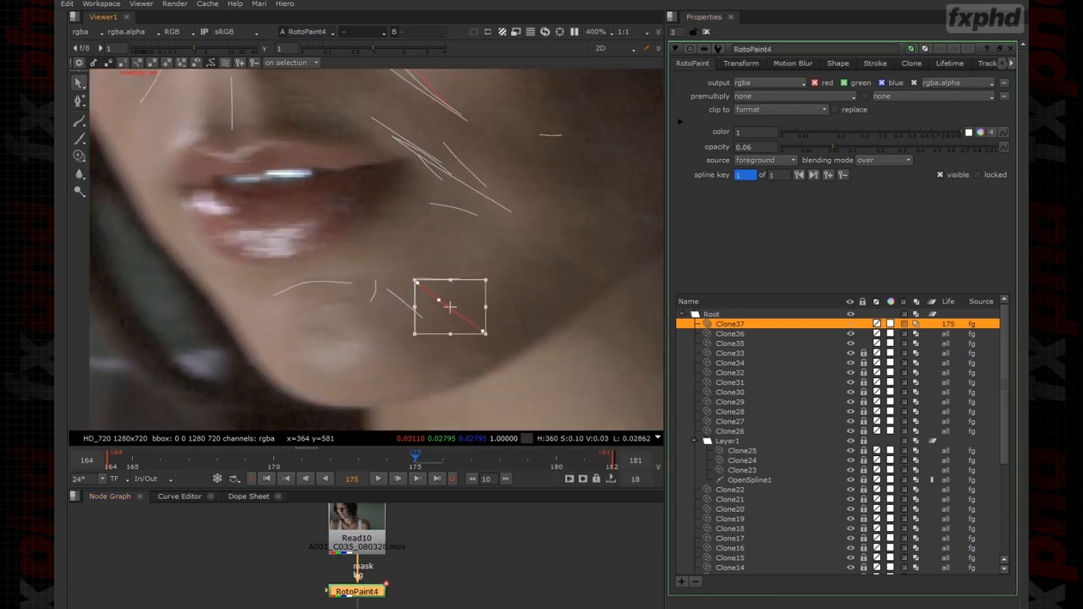
Set the Clone37 stroke's lifetime to all frames and move all its points onto the jaw at frame 171.
left_click_drag(513, 257, 405, 364)
key("Left")
key("Left")
key("Left")
key("Left")
middle_click_drag(474, 289, 620, 268)
left_click_drag(620, 268, 445, 268)
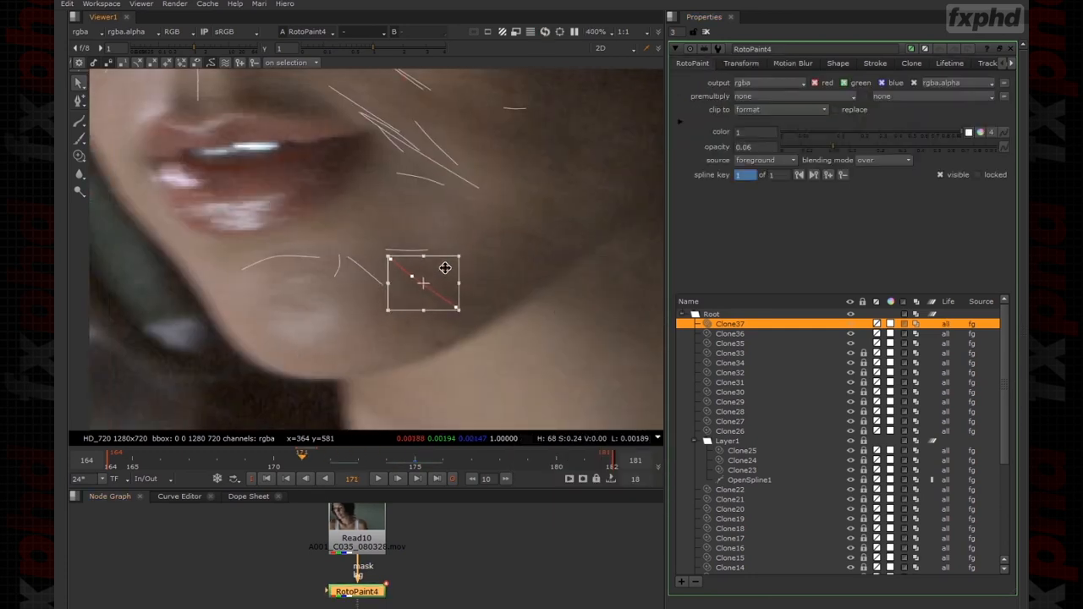
Keyframe the Clone37 stroke's position on the jaw for the earlier frames back to frame 164.
key("Left")
key("Left")
key("Left")
key("Left")
key("Left")
middle_click_drag(445, 268, 581, 256)
key("Left")
key("Left")
left_click_drag(581, 257, 284, 246)
Reposition the Clone37 stroke onto the moving jaw in the frames between 164 and 182.
key("Right")
key("Right")
key("Right")
key("Right")
key("Right")
key("Right")
key("Right")
key("Right")
key("Right")
key("Right")
key("Right")
middle_click_drag(637, 331, 349, 328)
key("Right")
key("Right")
key("Right")
key("Right")
middle_click_drag(523, 369, 333, 369)
mouse_move(258, 253)
left_mouse_down()
mouse_move(454, 278)
mouse_move(443, 275)
left_mouse_up()
Move the Clone37 stroke onto the jaw at frame 182.
key("Right")
key("Right")
key("Right")
middle_click_drag(510, 293, 412, 288)
left_click_drag(359, 279, 489, 283)
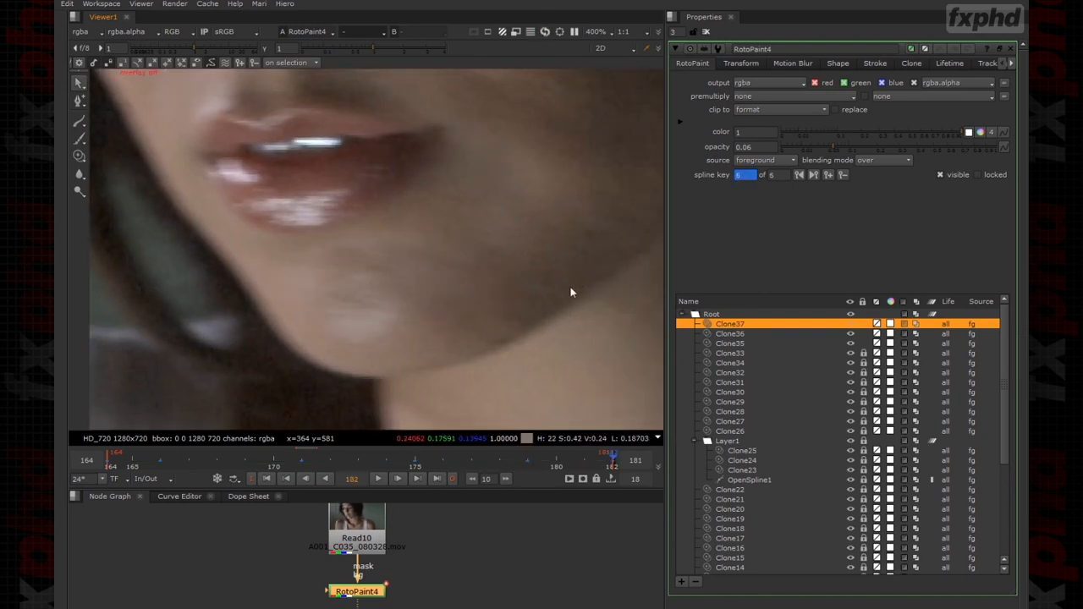
Paint a diagonal clone stroke down the cheek above the mouth corner at frame 177.
scroll(569, 292, "down", 5)
key("Left")
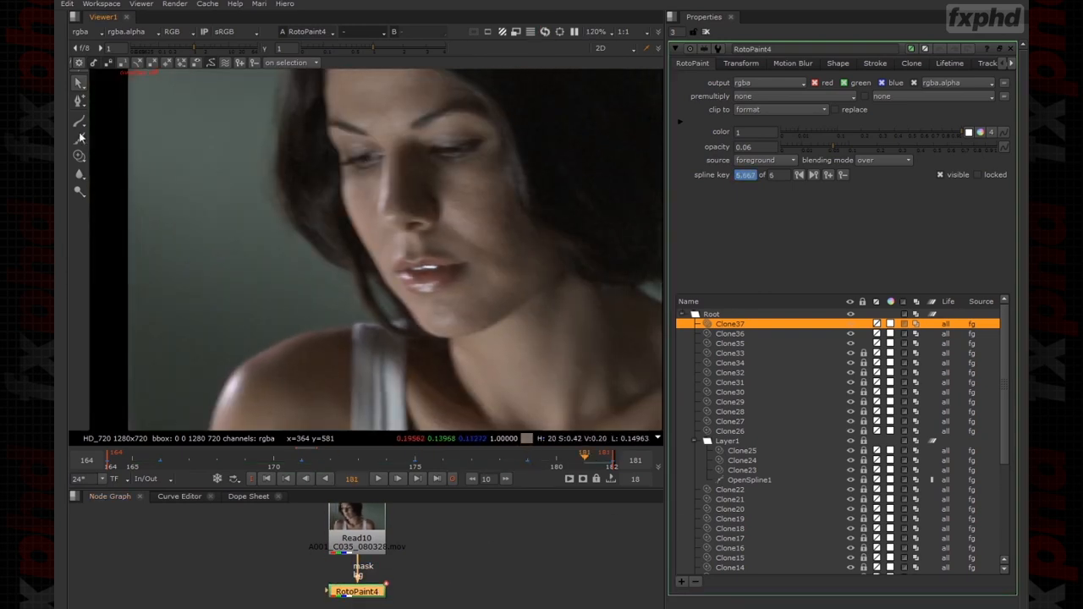
left_click(80, 156)
scroll(517, 212, "up", 4)
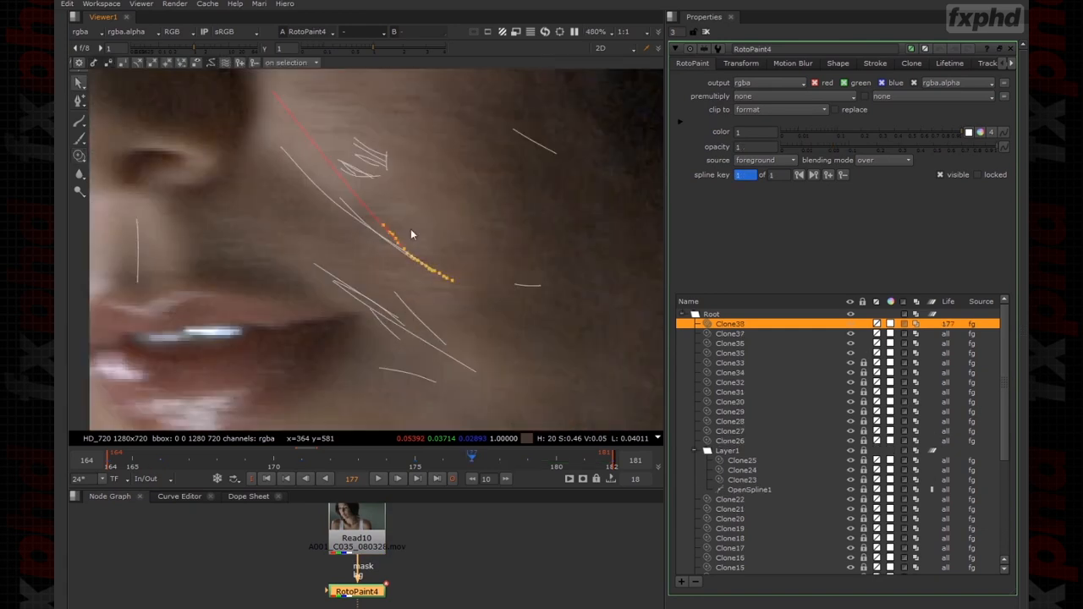
Lock the Clone35, Clone36 and Clone37 strokes and set the Clone38 stroke's lifetime to all frames.
left_click(863, 334)
left_click(863, 344)
left_click(863, 353)
left_click(750, 325)
left_click(949, 64)
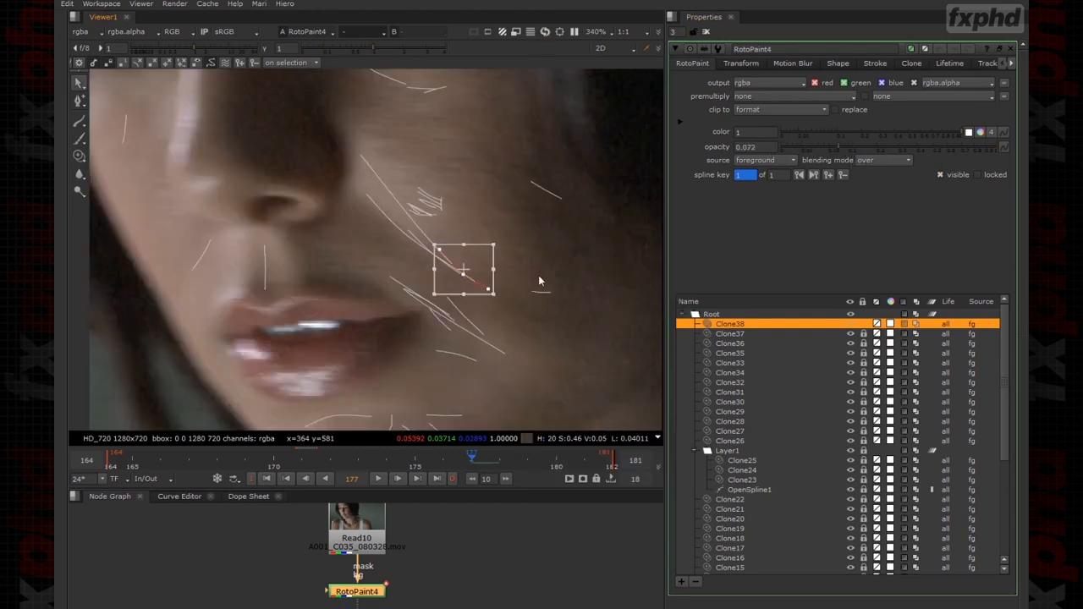
Keyframe the Clone38 stroke's position to follow the moving cheek and review the face at frame 181.
left_click_drag(491, 249, 357, 241)
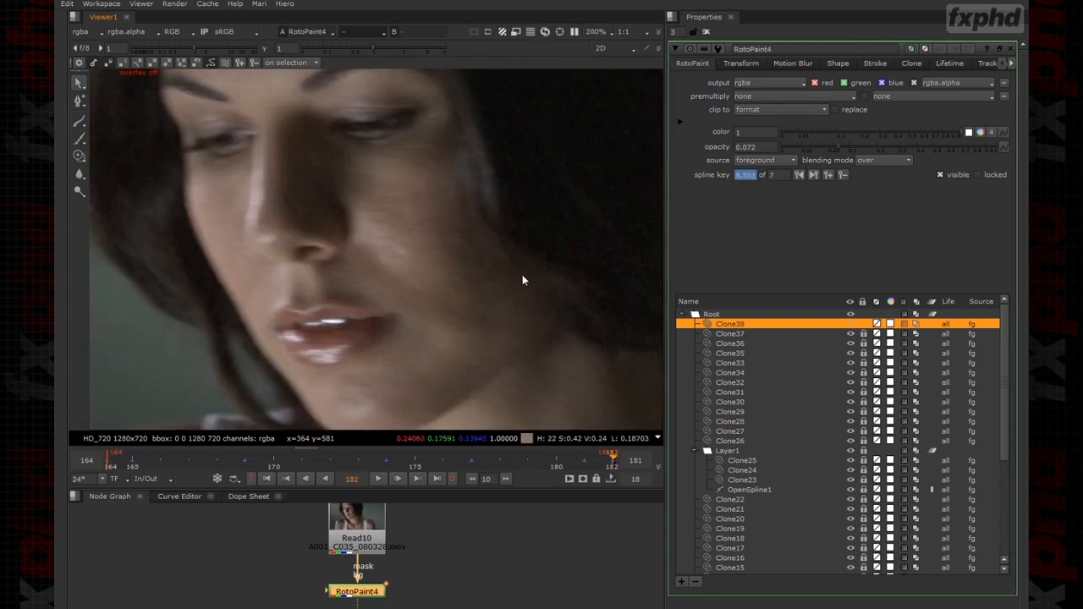
key("Left")
middle_click_drag(435, 379, 414, 441)
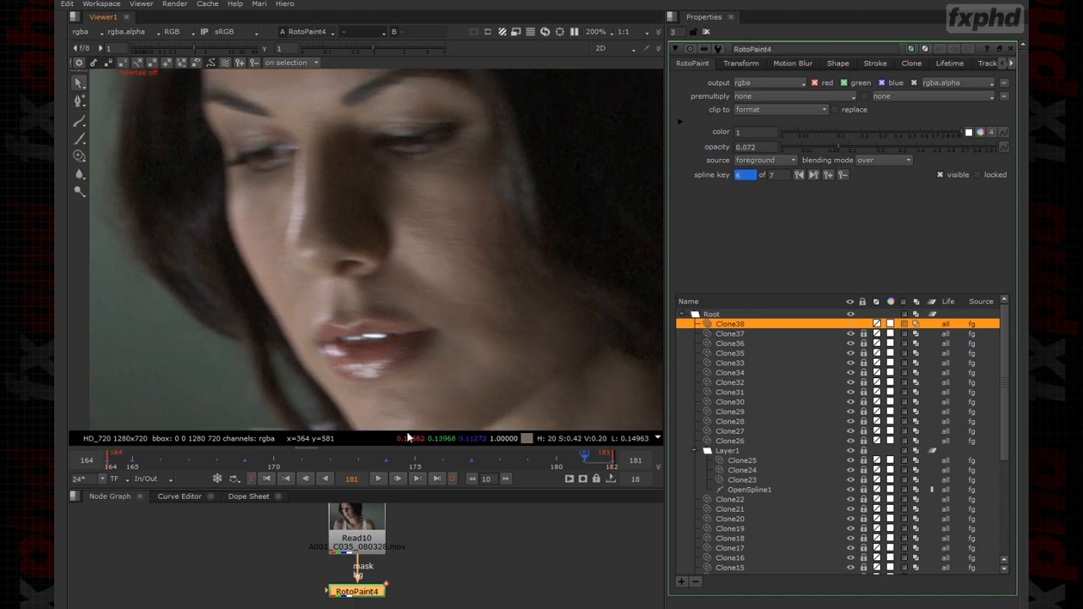
Paint a short clone stroke on the cheek beside the mouth corner at frame 181 with brush size about 65.
scroll(433, 294, "down", 2)
scroll(434, 295, "up", 1)
key("c")
scroll(484, 292, "up", 2)
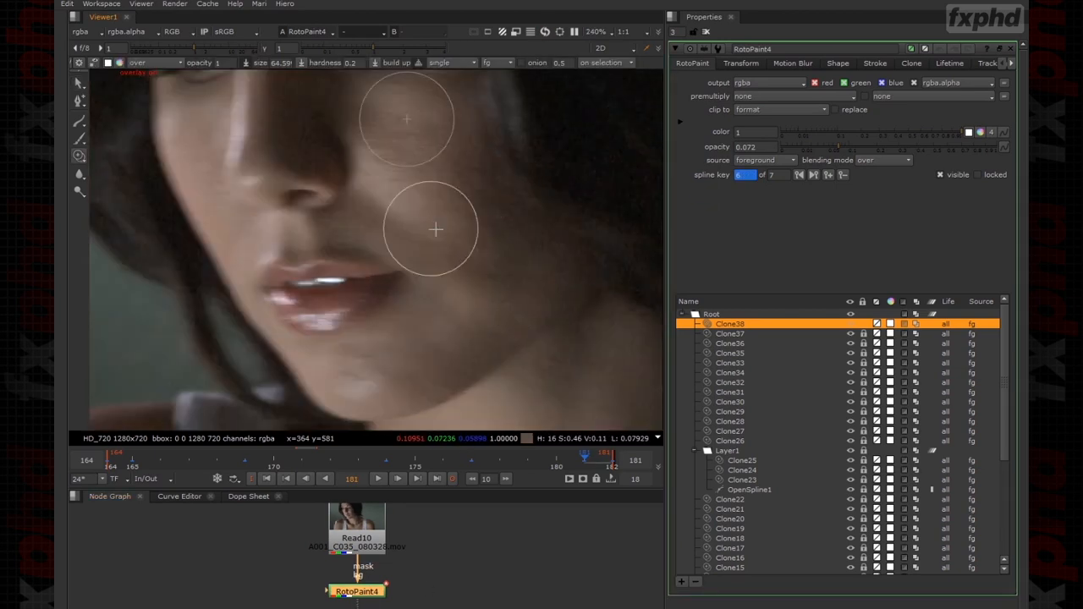
left_click_drag(435, 293, 463, 306)
Show the overlays, set the Clone39 stroke's lifetime to all frames and delete surplus points along it.
key("q")
key("o")
scroll(419, 297, "up", 5)
left_click(912, 331)
left_click(945, 331)
left_click(946, 323)
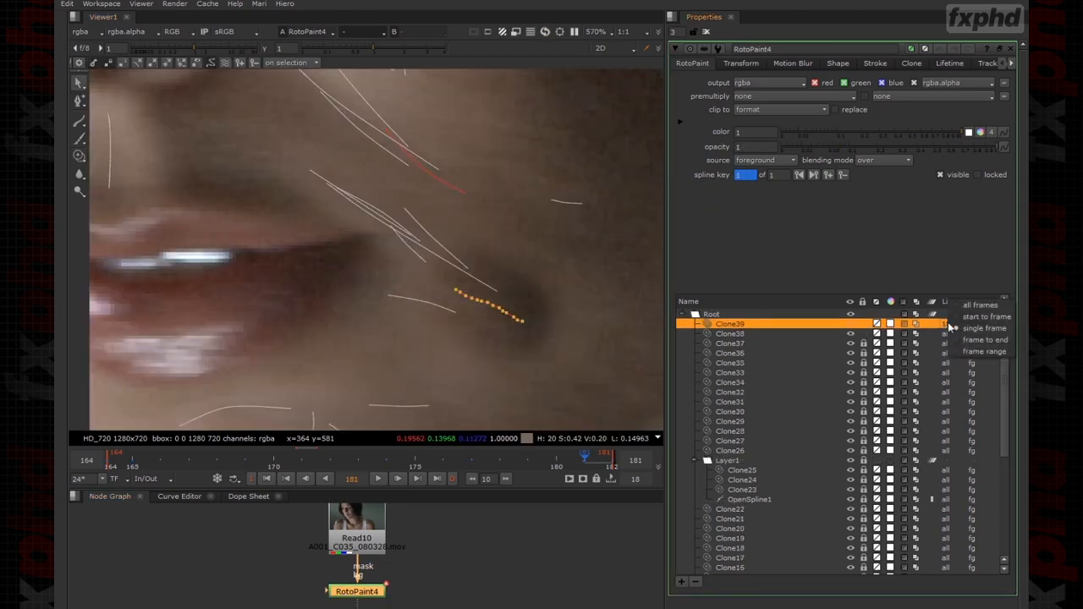
scroll(436, 279, "up", 2)
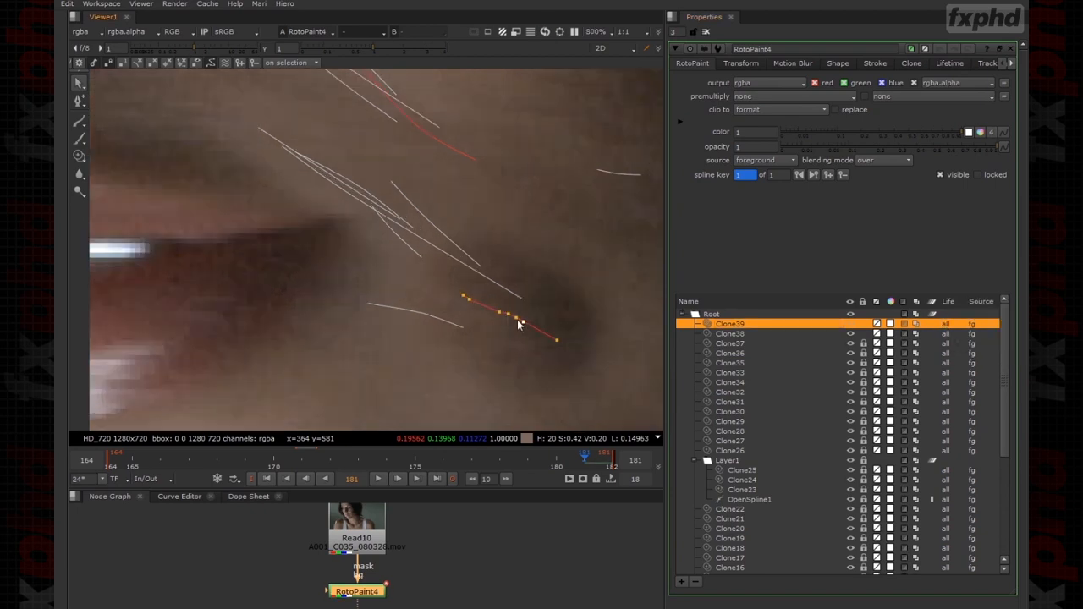
Lock the Clone38 stroke and set the Clone39 stroke's opacity to 0.026.
left_click(863, 333)
left_click(946, 324)
left_click_drag(959, 148, 814, 148)
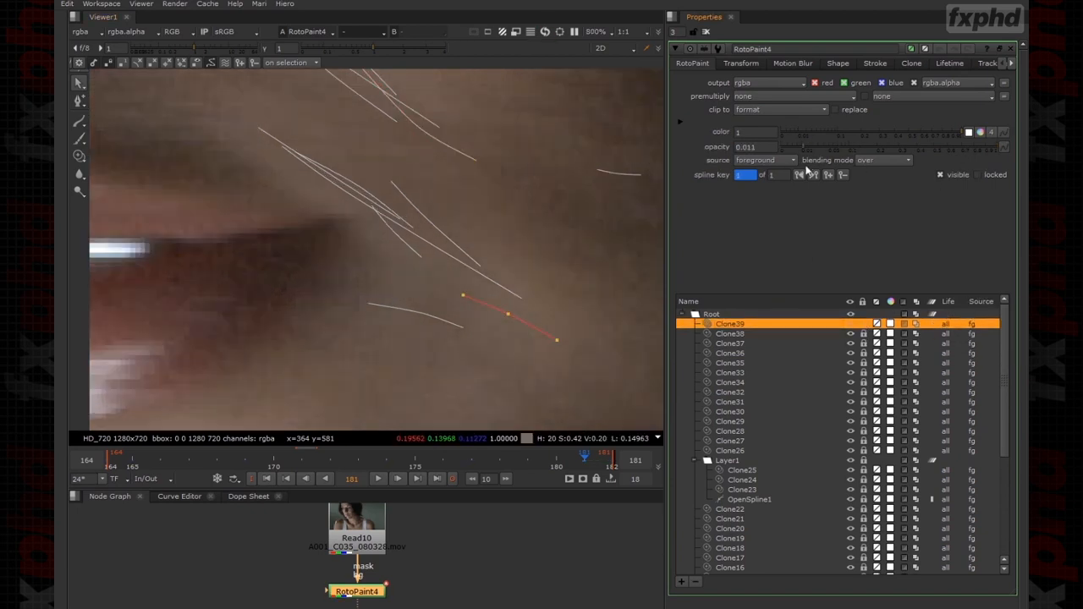
scroll(492, 240, "down", 9)
left_click(525, 248)
key("o")
scroll(541, 254, "up", 2)
left_click(766, 324)
scroll(479, 254, "up", 4)
key("o")
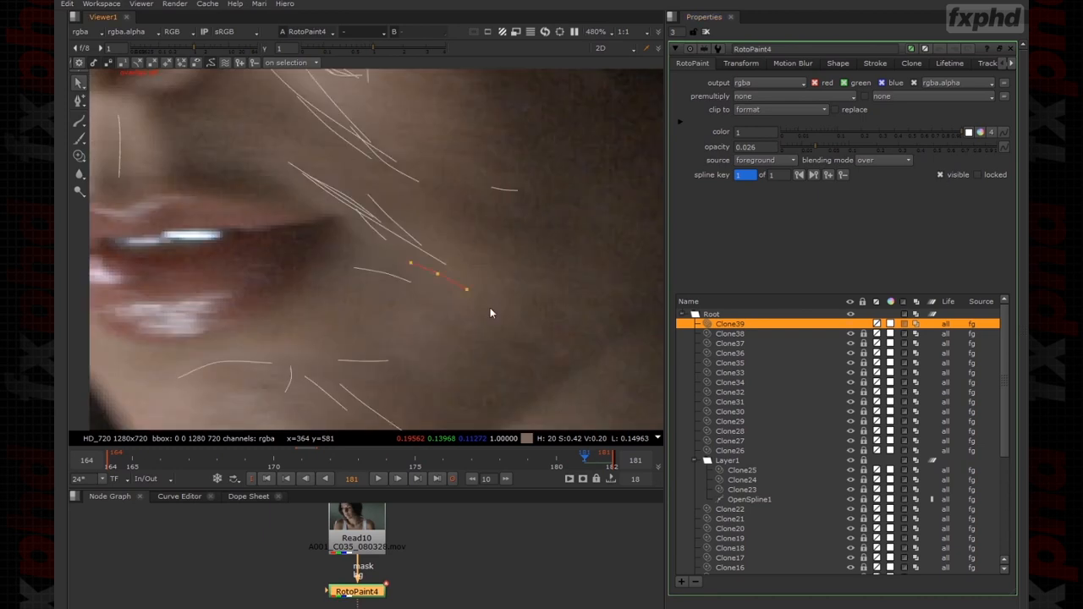
Keyframe the Clone39 stroke onto the moving cheek at frames 177 and 172.
left_click_drag(495, 305, 391, 247)
key("Left")
key("Left")
key("Left")
key("Left")
left_click_drag(524, 249, 319, 244)
key("Left")
key("Left")
key("Left")
key("Left")
key("Left")
middle_click_drag(240, 309, 506, 287)
left_click_drag(588, 225, 319, 226)
Check how the Clone39 stroke follows the cheek around frame 177 and correct its position there.
key("Right")
key("Right")
key("Right")
key("Right")
key("Right")
key("Right")
middle_click_drag(603, 296, 530, 286)
key("Right")
key("Left")
key("Left")
key("Right")
key("Right")
key("Left")
key("Left")
key("Left")
key("Right")
left_click_drag(532, 226, 528, 241)
Delete the Clone39 spline key at frame 172 and reposition the stroke on the cheek.
left_click_drag(472, 463, 331, 463)
left_click(843, 176)
middle_click_drag(529, 249, 664, 250)
left_click_drag(649, 240, 401, 246)
Keyframe the Clone39 stroke's position on the cheek at frames 167 and 164.
left_click_drag(471, 463, 500, 463)
middle_click_drag(626, 428, 508, 445)
key("Left")
key("Left")
key("Left")
key("Left")
key("Left")
key("Left")
key("Left")
key("Left")
middle_click_drag(280, 276, 482, 275)
key("Left")
key("Left")
key("Left")
left_click_drag(460, 254, 341, 240)
key("Left")
key("Right")
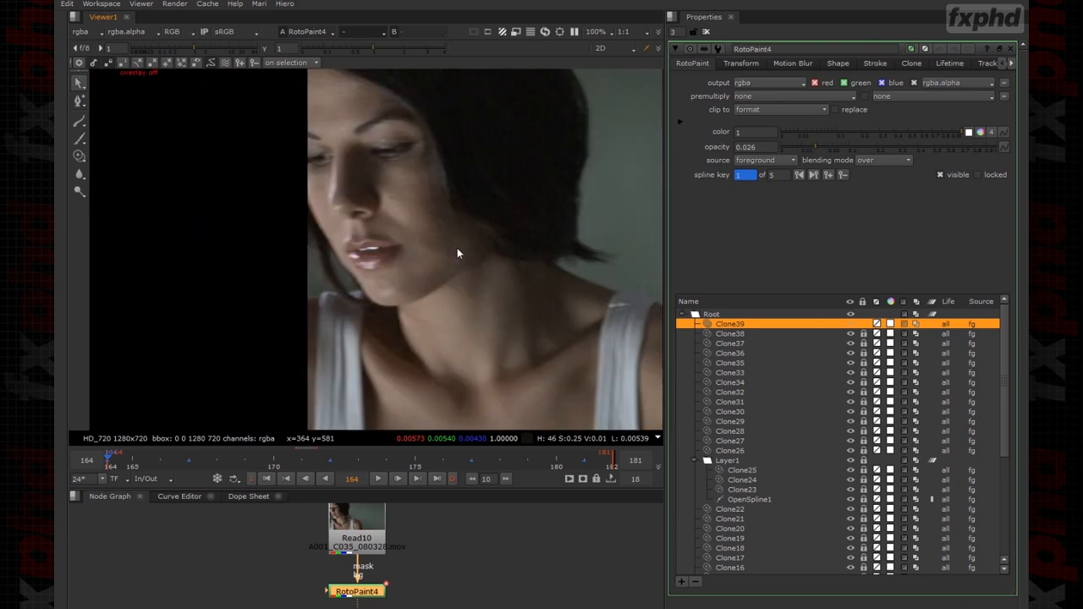
Raise the Clone39 stroke's opacity to 0.07 and switch the RotoPaint4 node off and on to compare.
scroll(347, 322, "up", 3)
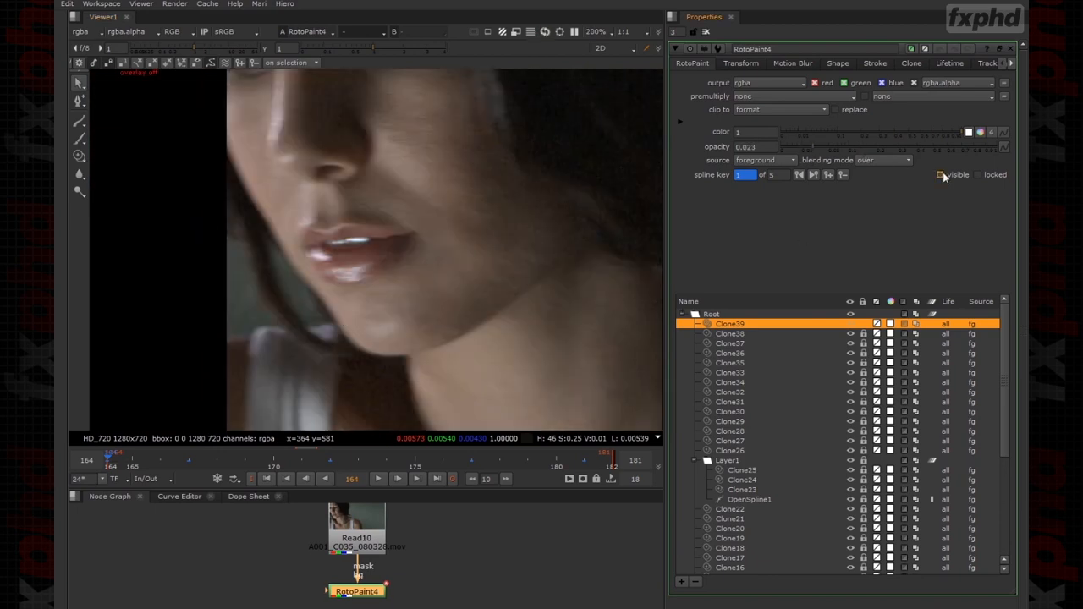
left_click(875, 62)
left_click(693, 64)
scroll(580, 245, "down", 3)
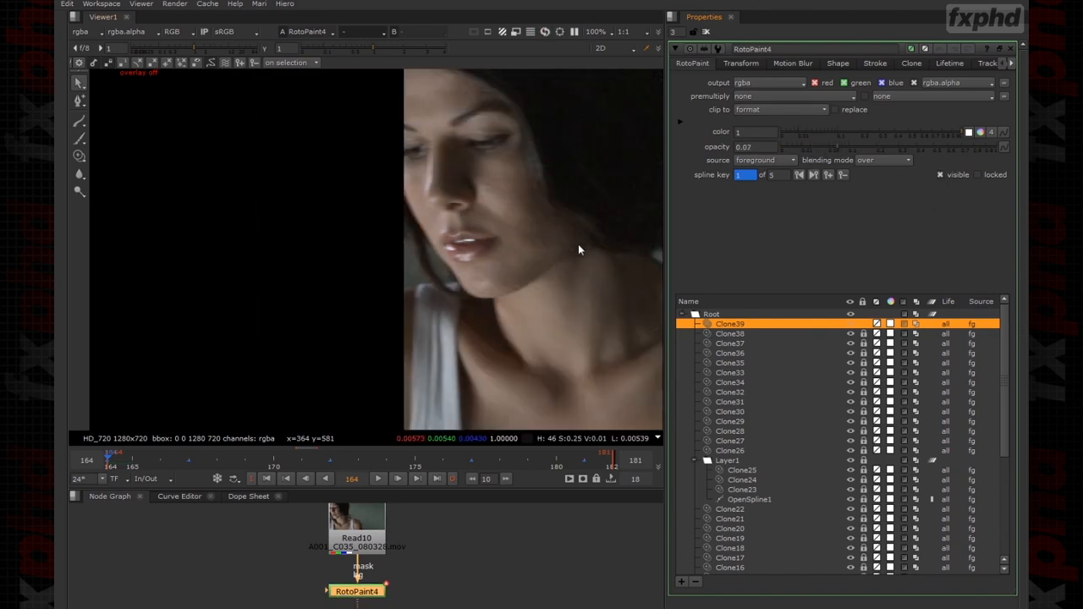
scroll(473, 262, "up", 1)
key("d")
key("d")
Paint a short horizontal clone stroke on the cheek above the jaw at frame 164 with brush size about 65.
scroll(470, 264, "up", 2)
left_click(79, 158)
right_click(460, 170)
left_click(488, 188)
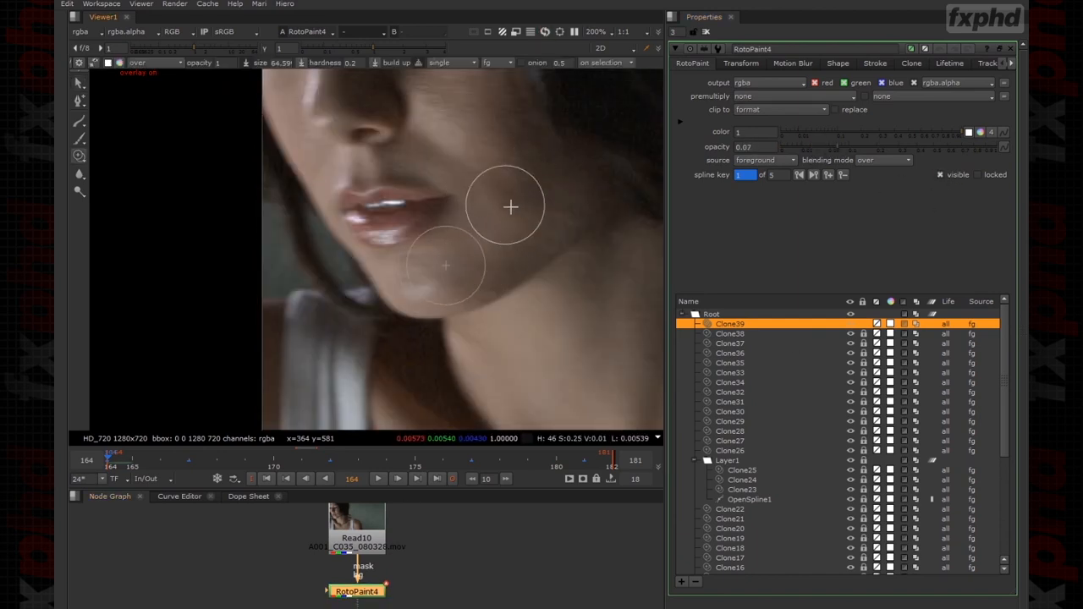
left_click_drag(500, 206, 542, 205)
Set the Clone40 stroke's lifetime to all frames and thin it to three points.
scroll(505, 239, "up", 3)
left_click(943, 323)
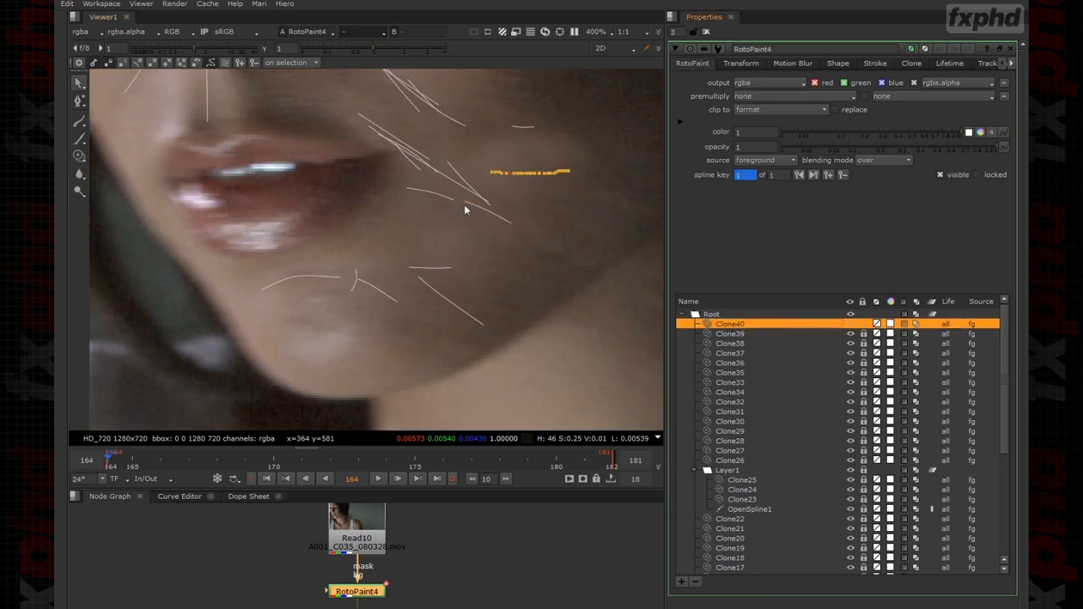
scroll(515, 171, "up", 2)
left_click(504, 175)
left_click(506, 175)
left_click(537, 176)
key("Delete")
middle_click_drag(536, 178, 507, 200)
Set the Clone40 stroke's opacity to 0.08 and extend its outer end point farther across the cheek.
left_click_drag(836, 147, 840, 147)
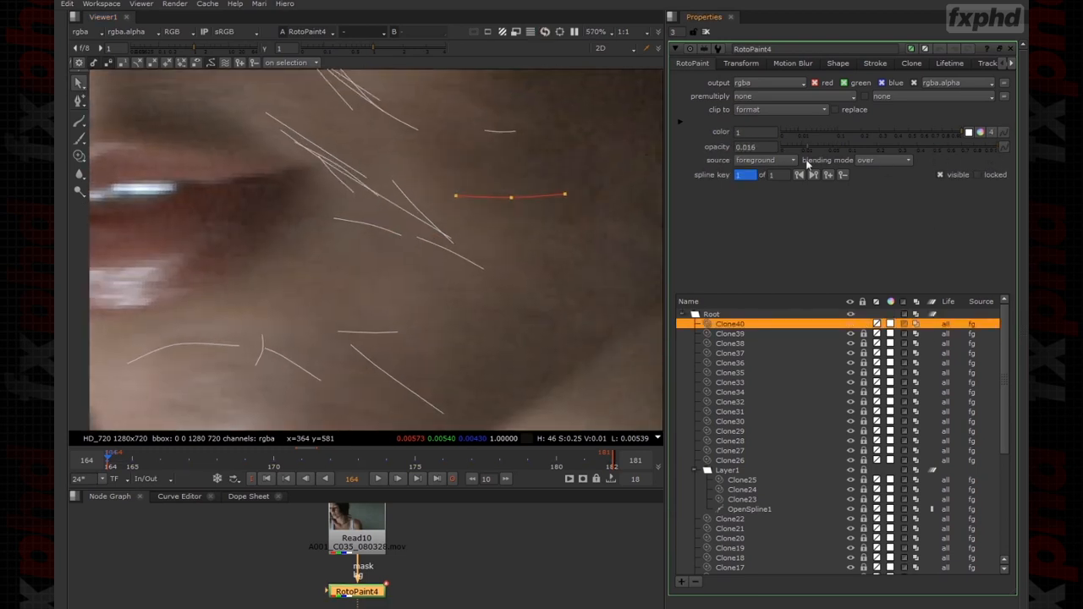
left_click_drag(564, 195, 603, 192)
scroll(539, 252, "down", 5)
right_click(565, 237)
left_click(568, 242)
right_click(570, 248)
left_click(571, 252)
scroll(400, 299, "up", 3)
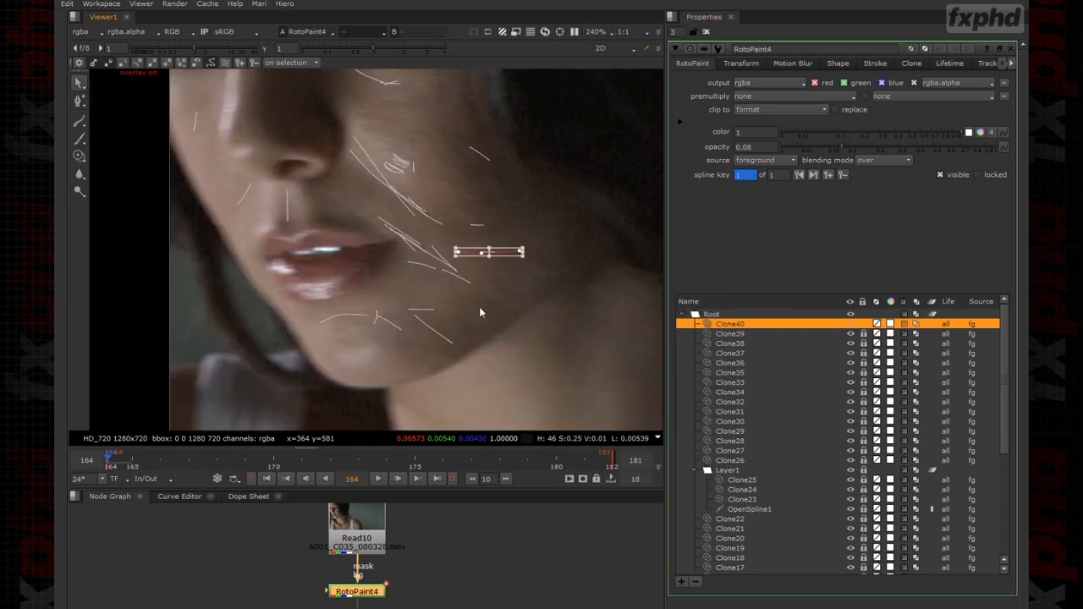
Move the Clone40 stroke to its matching place on the cheek at frame 169.
key("Right")
key("Right")
key("Right")
key("Right")
key("Right")
scroll(513, 249, "up", 4)
middle_click_drag(513, 249, 299, 244)
left_click_drag(299, 244, 538, 246)
middle_click_drag(541, 246, 493, 263)
Lower the Clone40 stroke's opacity to 0.028 and hide the overlays to check the cheek.
left_click_drag(841, 147, 816, 146)
right_click(594, 229)
left_click(615, 230)
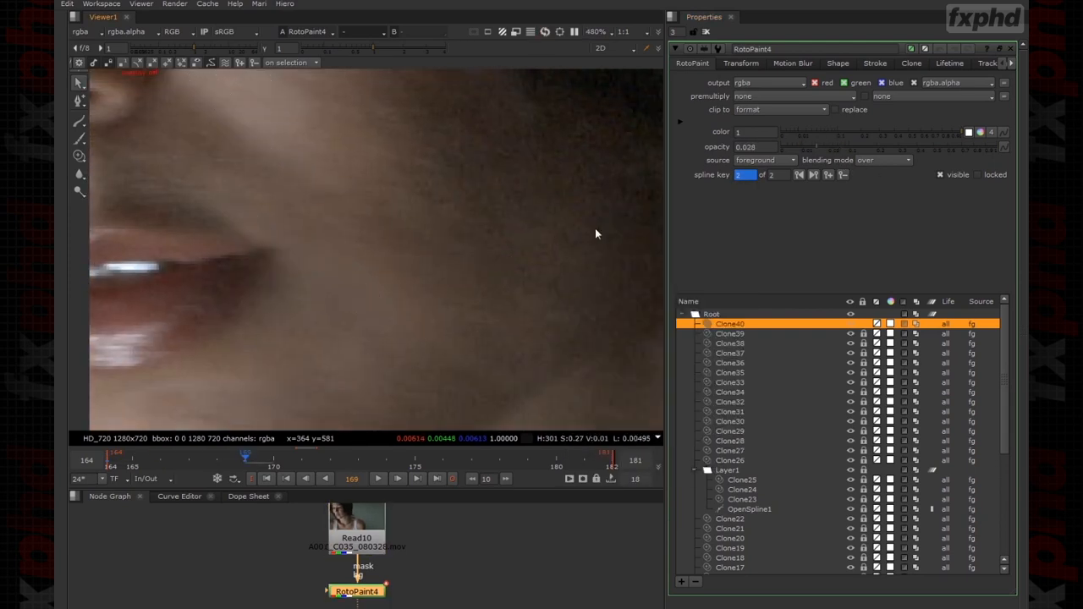
Set the Clone40 stroke's opacity to 0.046 and move the stroke to its matching place on the cheek at frame 174.
key("Right")
key("Right")
key("Right")
key("Right")
key("Right")
right_click(413, 200)
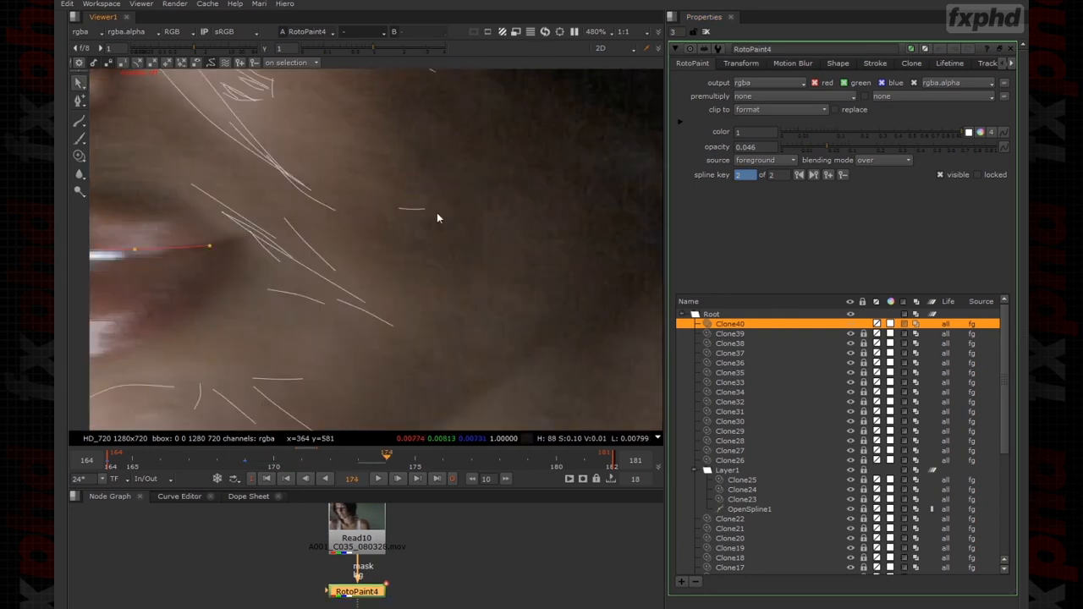
left_click(416, 203)
scroll(406, 237, "down", 2)
left_click_drag(498, 253, 505, 254)
Check the Clone40 stroke between frames 169 and 174, and move it to its matching cheek position at frame 178.
key("Left")
key("Left")
key("Left")
key("Left")
key("Left")
key("Right")
key("Right")
key("Right")
key("Right")
key("Right")
key("Right")
key("Right")
key("Right")
key("Right")
scroll(540, 319, "up", 1)
middle_click_drag(540, 319, 390, 351)
left_click_drag(335, 276, 493, 275)
Match the Clone40 stroke to the cheek at frame 182 and hide the overlays to check the face.
key("Right")
key("Right")
key("Right")
key("Right")
key("Right")
key("Right")
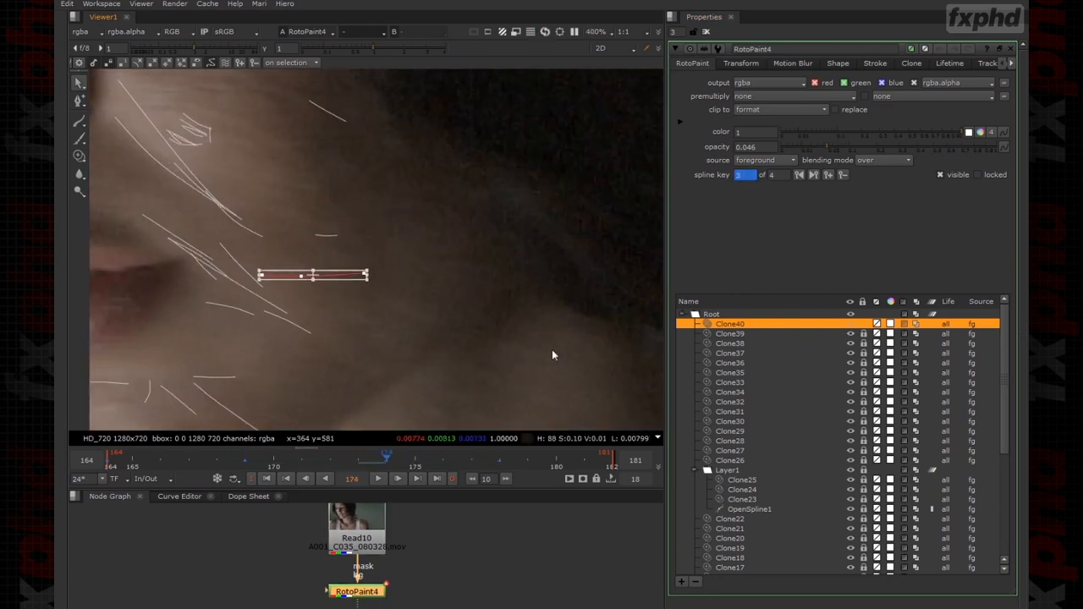
left_click_drag(293, 261, 489, 280)
key("o")
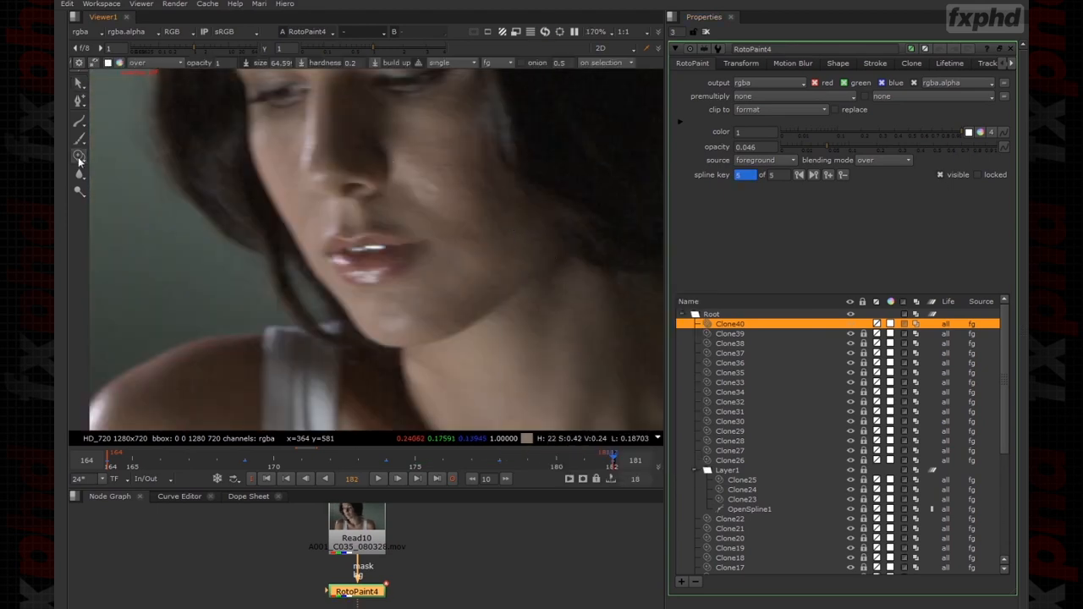
Resize the clone brush to about 46.8 and paint a clone stroke on the cheek beside the mouth corner at frame 182.
key("c")
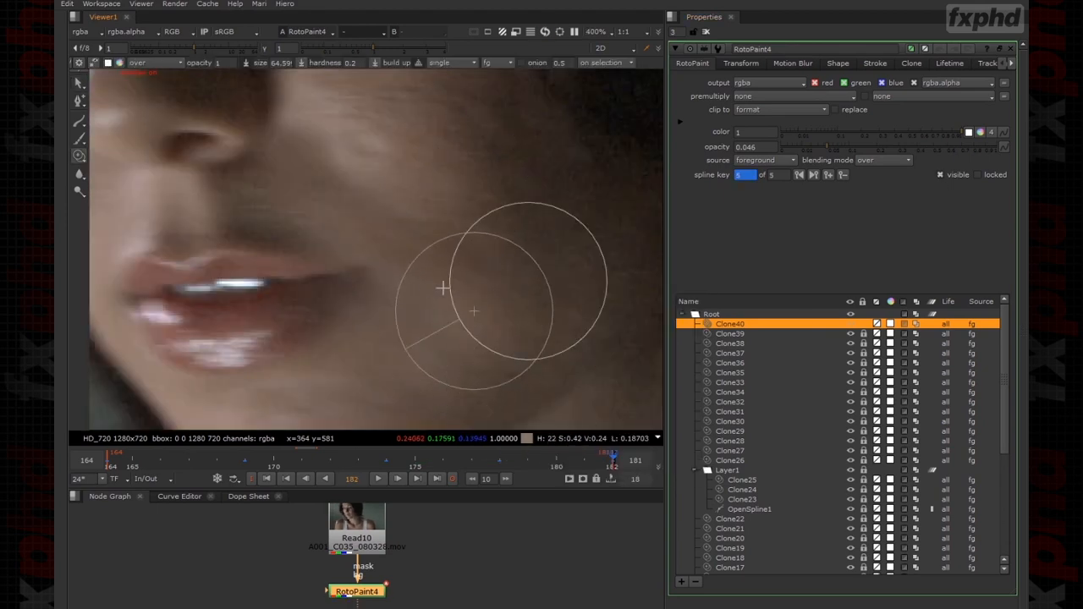
left_click_drag(443, 288, 470, 285, "shift")
mouse_move(459, 363)
left_mouse_down("ctrl")
mouse_move(486, 288)
mouse_move(448, 254)
left_mouse_up("ctrl")
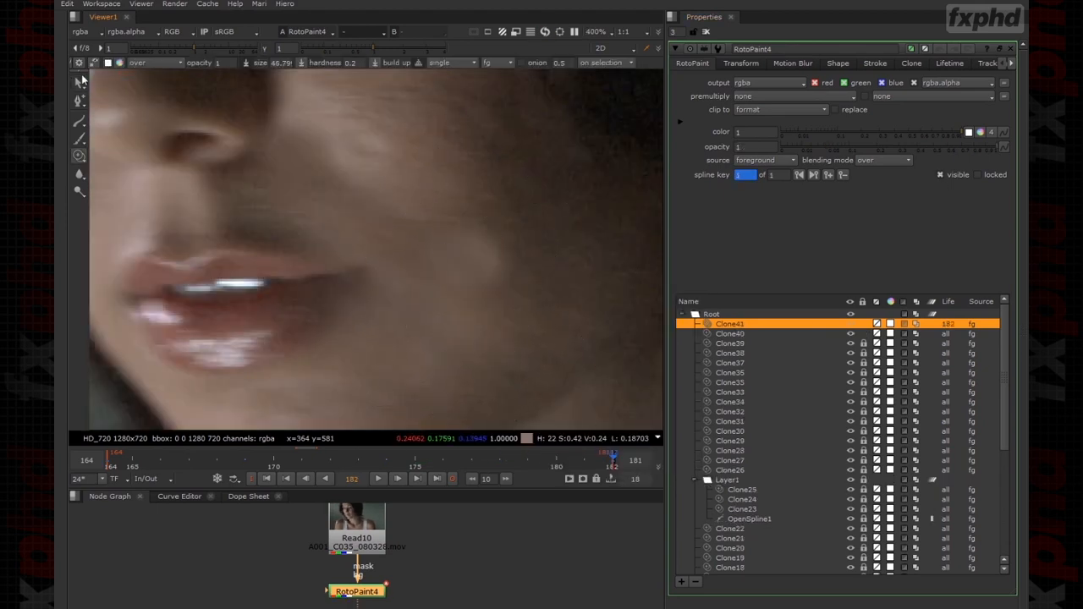
key("q")
key("o")
key("plus")
Lock the Clone40 stroke and set the Clone41 stroke's lifetime to all frames.
left_click(864, 335)
left_click(949, 64)
left_click(753, 82)
left_click(753, 61)
Thin the Clone41 stroke to three points and lower its opacity to 0.034.
scroll(442, 250, "up", 4)
left_click_drag(493, 217, 505, 295)
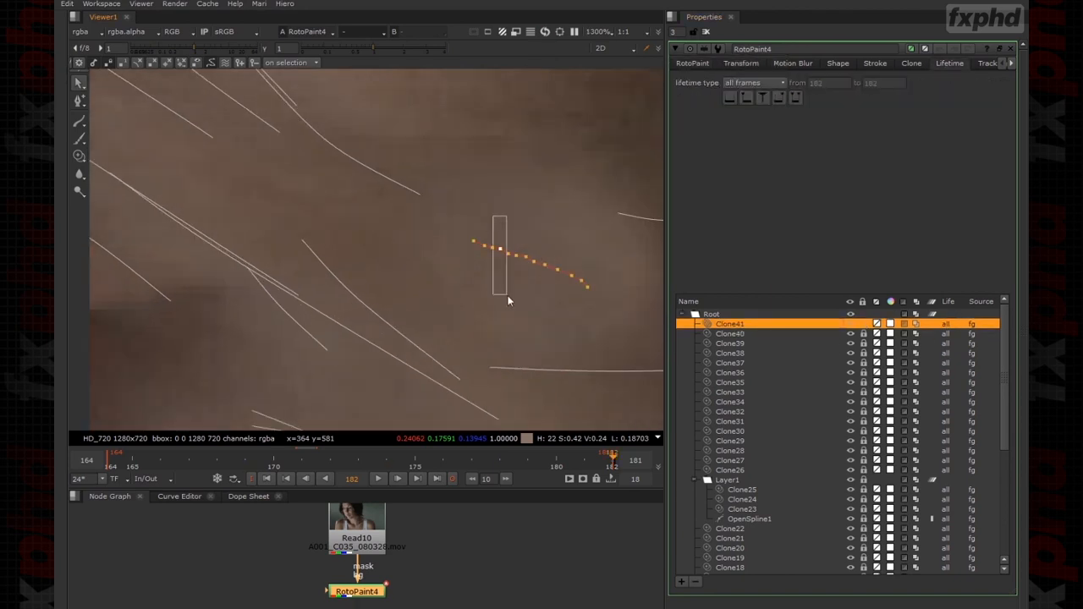
left_click(692, 64)
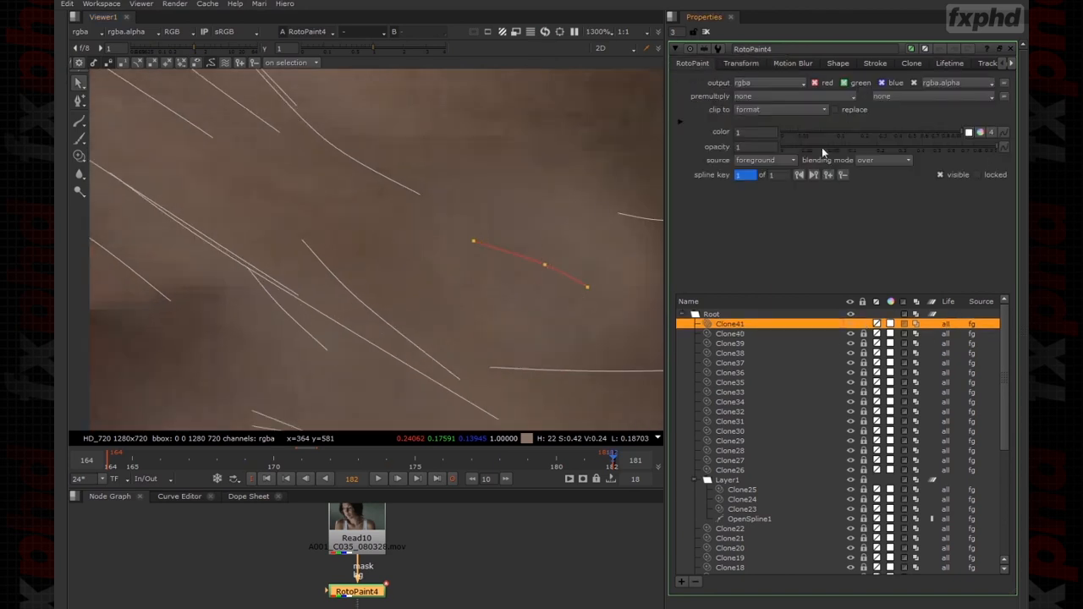
scroll(559, 177, "down", 5)
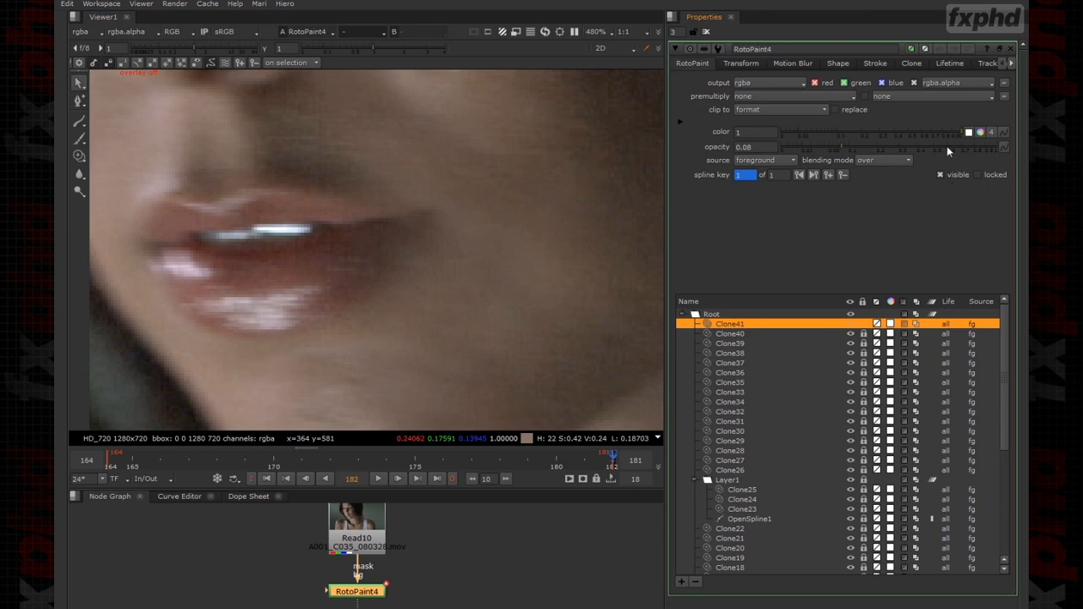
left_click_drag(819, 151, 820, 150)
scroll(523, 302, "down", 10)
scroll(537, 269, "up", 10)
Show the overlays and move the Clone41 stroke to its matching place on the cheek at frame 180.
key("o")
key("Left")
key("Left")
key("Left")
key("Left")
key("Left")
left_click_drag(627, 277, 565, 310)
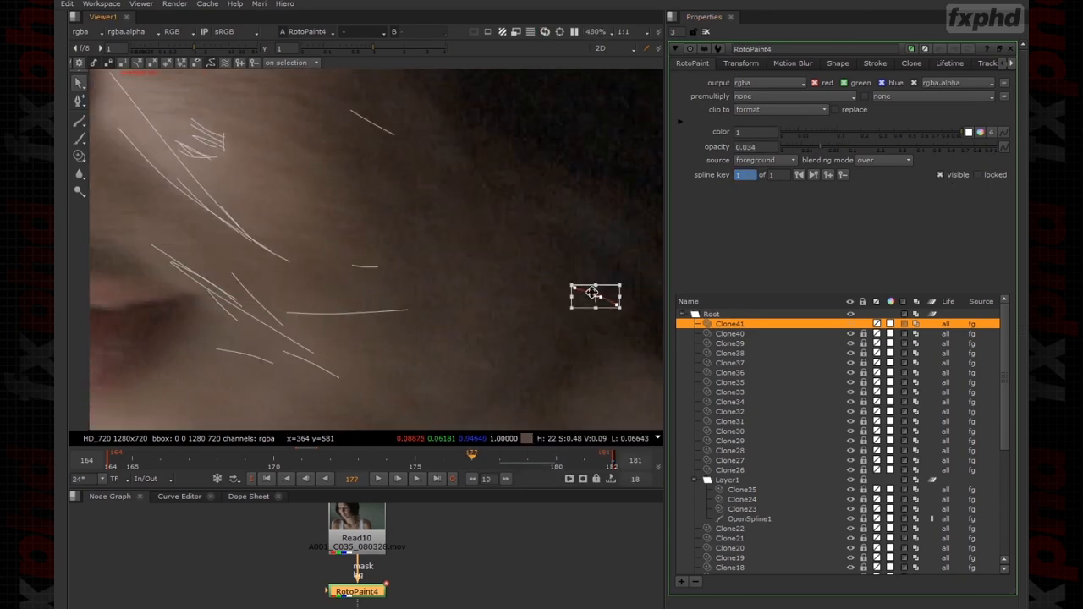
key("Right")
key("Right")
key("Right")
key("Right")
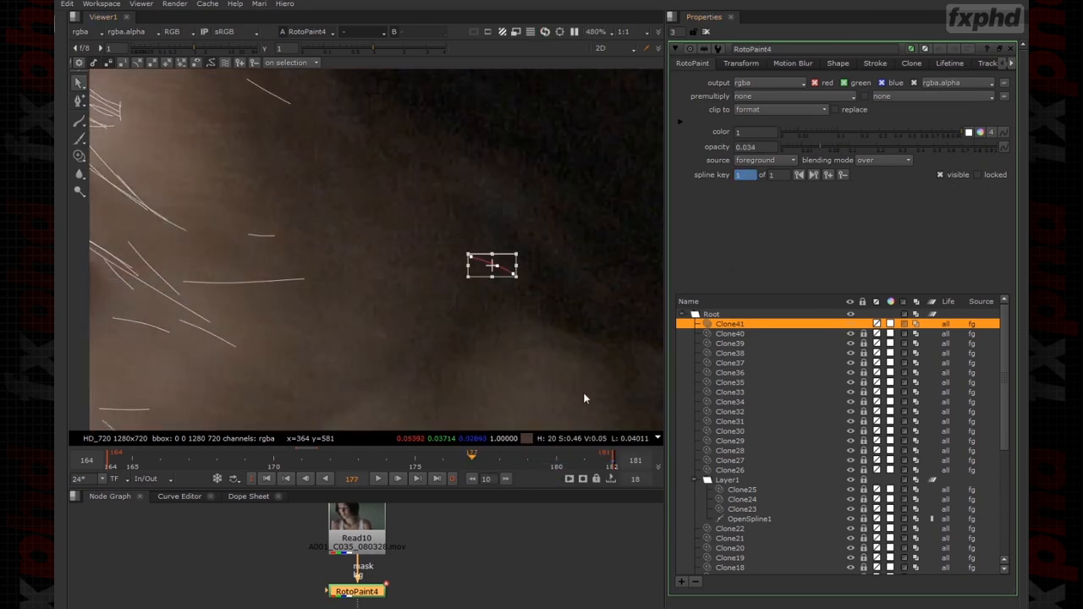
Move the Clone41 stroke to its matching place on the cheek at frame 176.
key("Left")
key("Left")
key("Left")
key("Left")
key("Left")
key("Left")
key("Left")
key("Left")
key("Left")
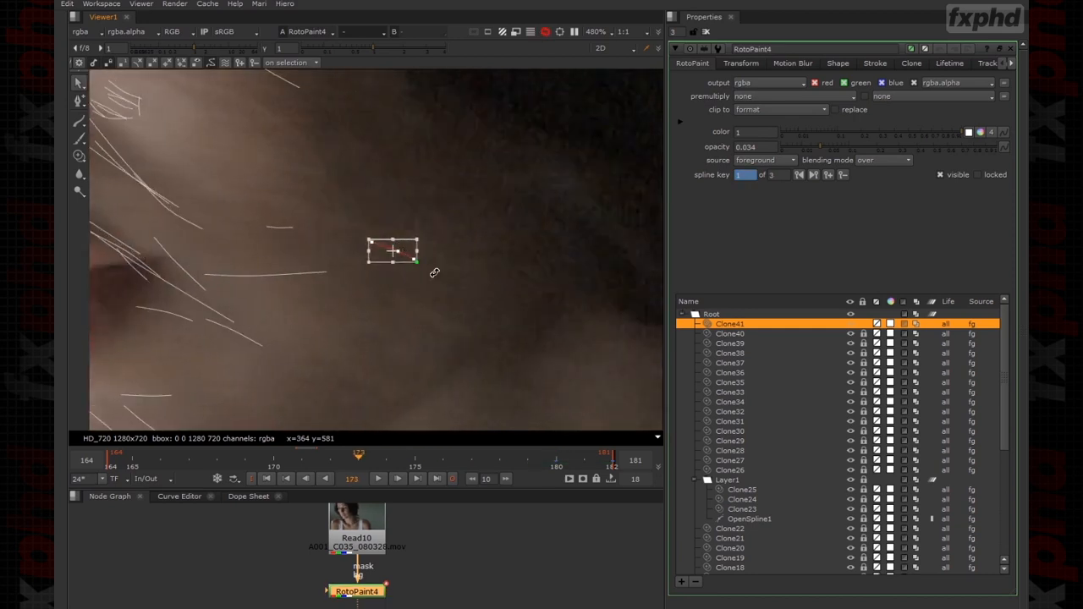
Move the Clone41 stroke to its matching cheek position at frame 172 and check how it follows through the following frames.
left_click_drag(312, 246, 313, 246)
key("Right")
key("Right")
key("Right")
key("Right")
key("Right")
key("Right")
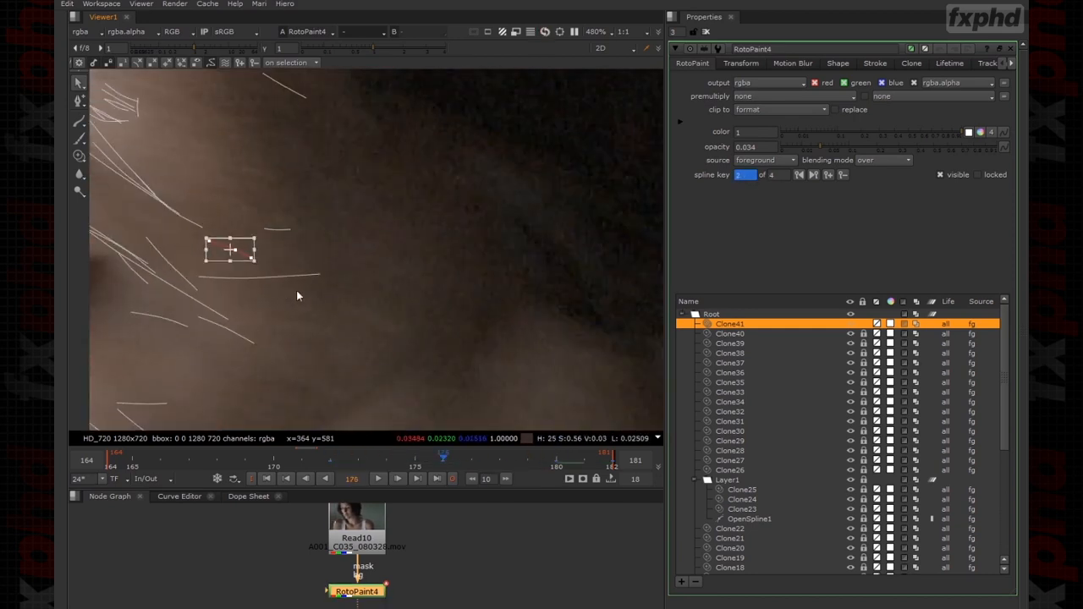
key("Right")
middle_click_drag(338, 343, 492, 354)
Move the Clone41 stroke to its matching place on the cheek at frame 169.
key("Left")
key("Left")
key("Left")
key("Left")
key("Left")
key("Left")
key("Left")
key("Left")
key("Left")
key("Left")
scroll(498, 352, "up", 3)
scroll(529, 278, "down", 2)
left_click_drag(522, 279, 459, 277)
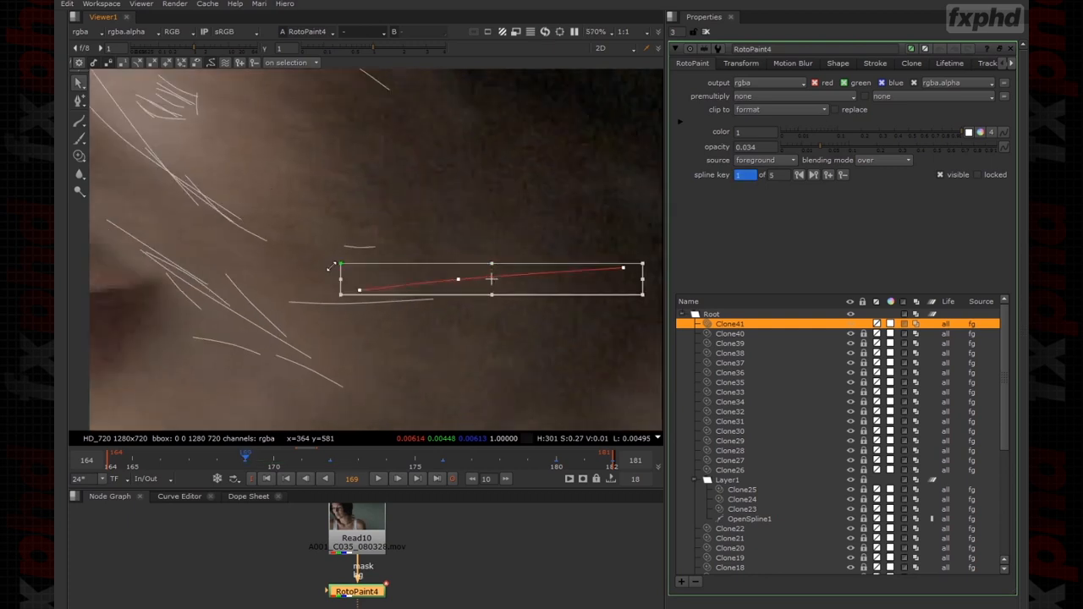
Match the Clone41 stroke to the cheek at frames 166 and 164 and lower its opacity to 0.017.
key("Left")
key("Left")
key("Left")
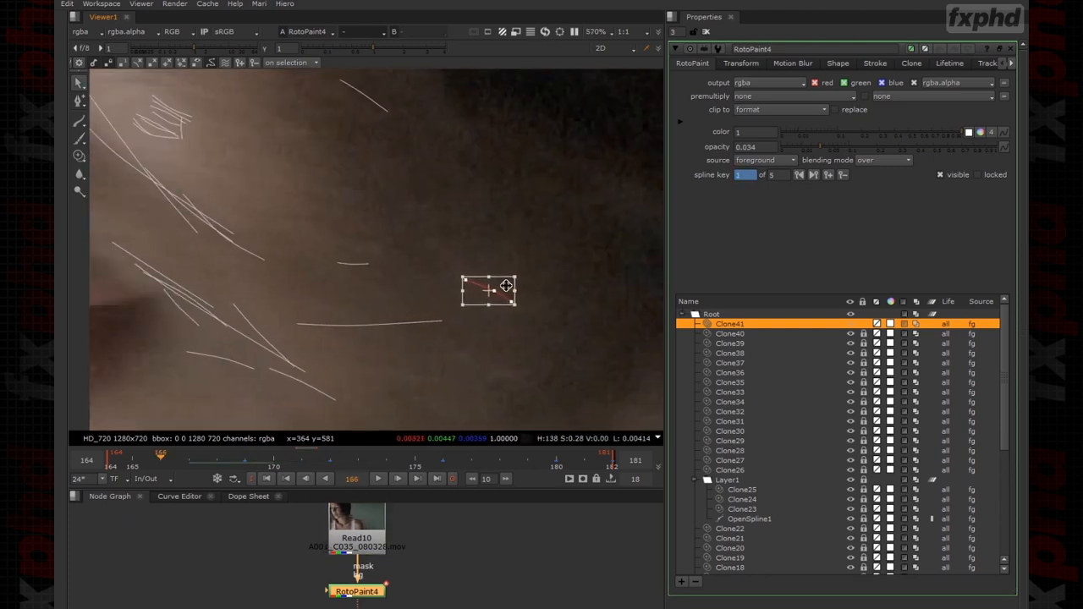
key("Left")
key("Left")
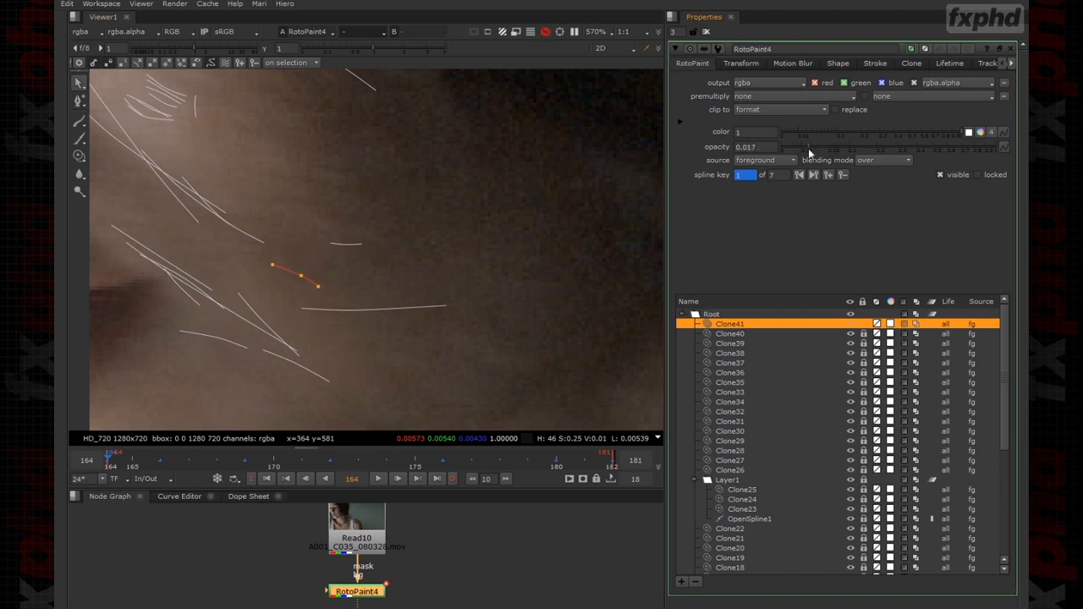
left_click(876, 64)
left_click(702, 65)
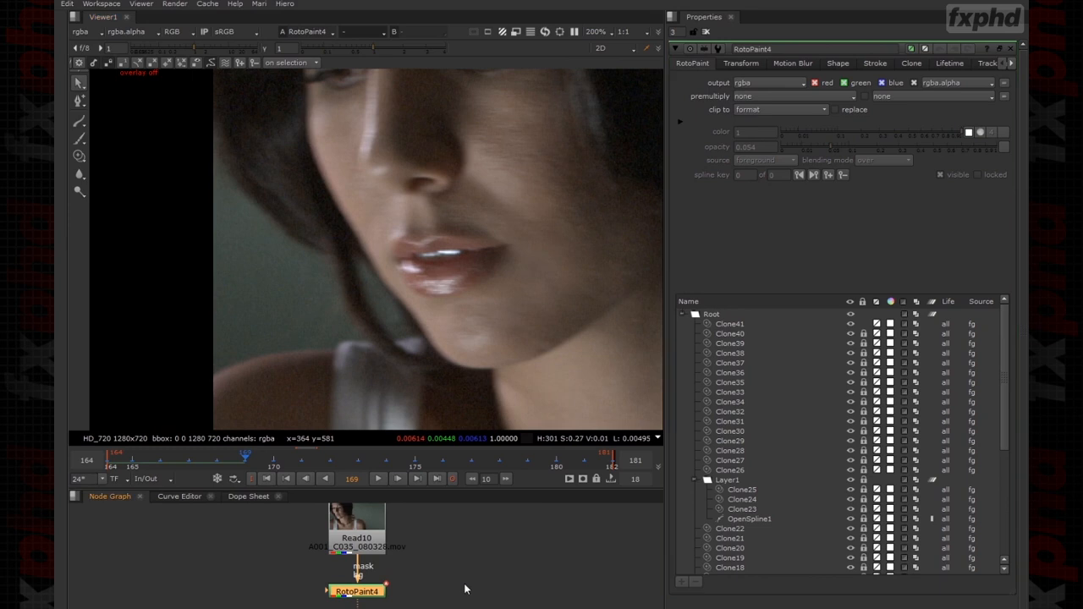
Compare the shot with and without the RotoPaint4 node by toggling it and playing the frames.
key("d")
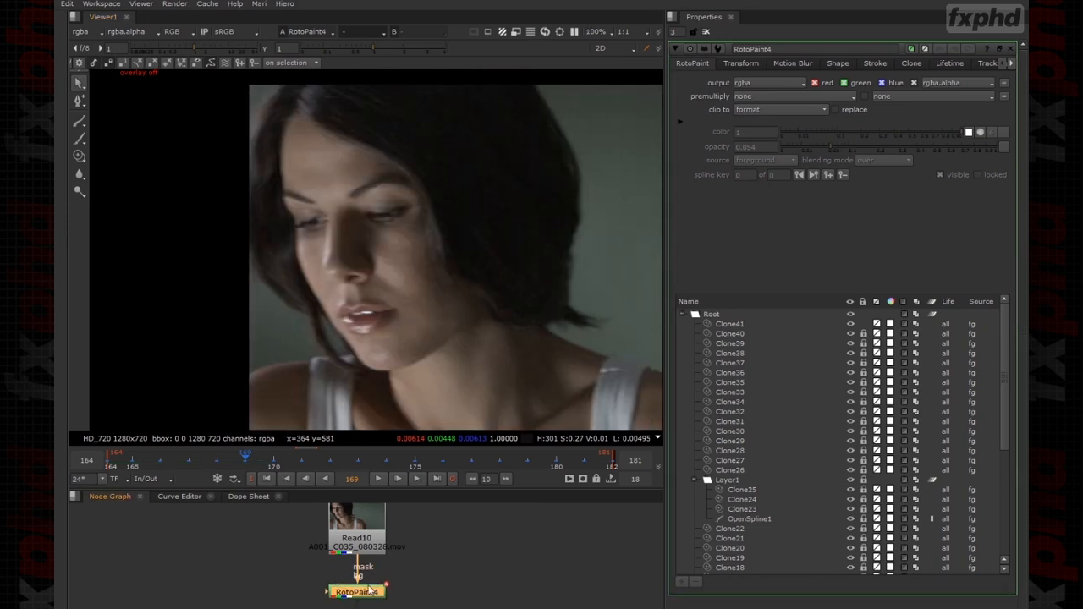
left_click_drag(369, 589, 369, 591)
middle_click_drag(456, 298, 459, 290)
key("l")
key("k")
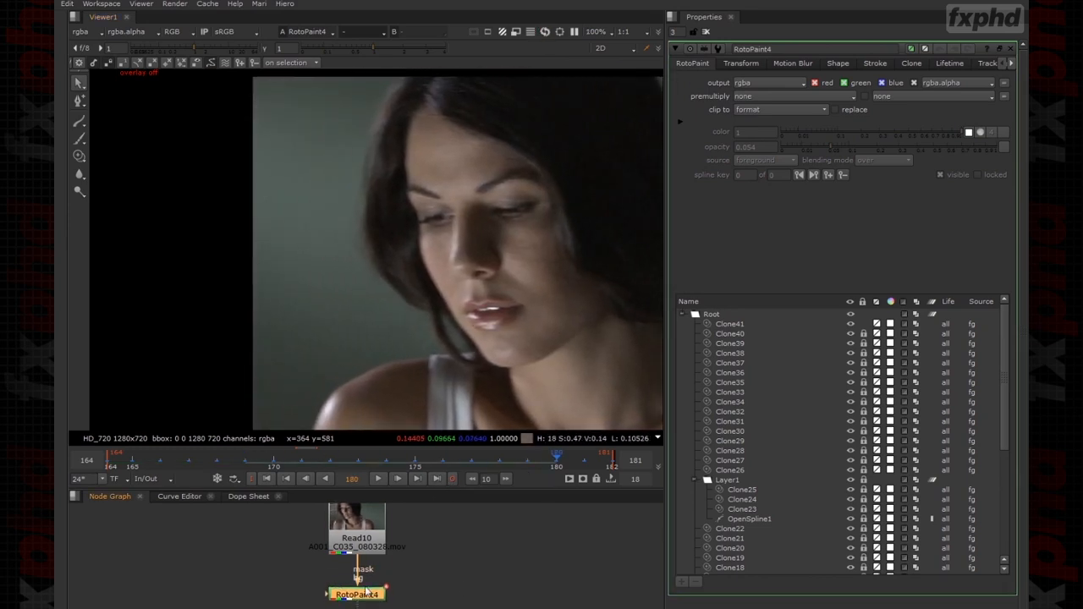
left_click(435, 597)
left_click_drag(374, 597, 373, 600)
Paint a clone stroke on the lower cheek below the mouth corner at frame 180, discarding the first attempt.
scroll(560, 300, "up", 3)
middle_click_drag(506, 323, 423, 222)
scroll(508, 297, "up", 2)
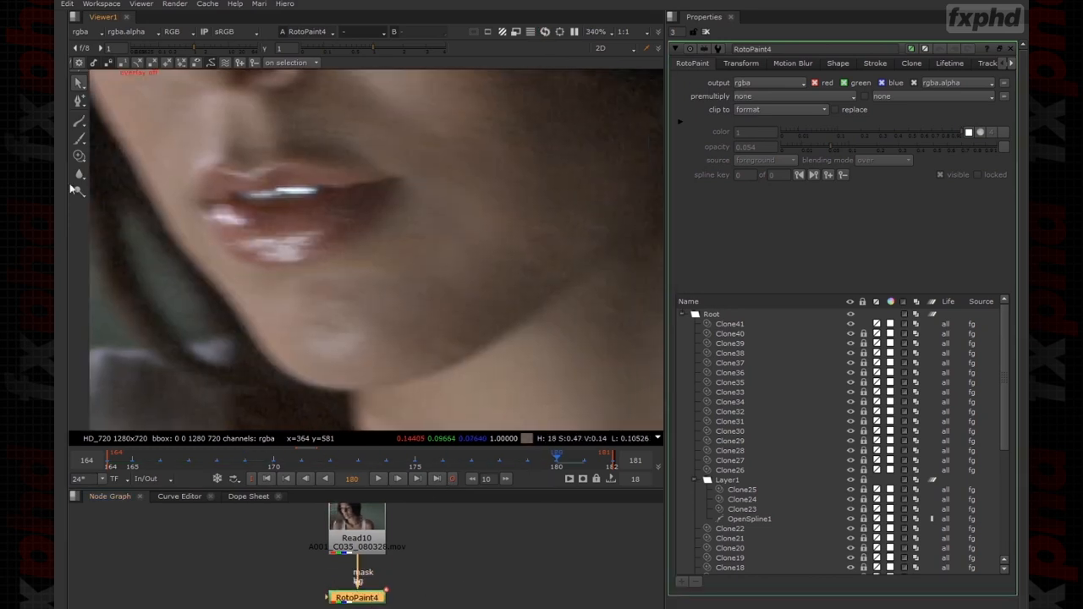
left_click(78, 156)
left_click_drag(434, 253, 461, 275)
left_click(779, 328)
key("Delete")
mouse_move(462, 319)
left_mouse_down("ctrl")
mouse_move(471, 268)
mouse_move(457, 268)
left_mouse_up("ctrl")
mouse_move(440, 259)
left_mouse_down()
mouse_move(459, 271)
mouse_move(450, 324)
left_mouse_up()
Thin the Clone42 stroke to three points and set its opacity to 0.08, with the Clone41 stroke locked.
left_click(79, 83)
scroll(410, 244, "up", 3)
left_click(825, 335)
scroll(652, 235, "up", 1)
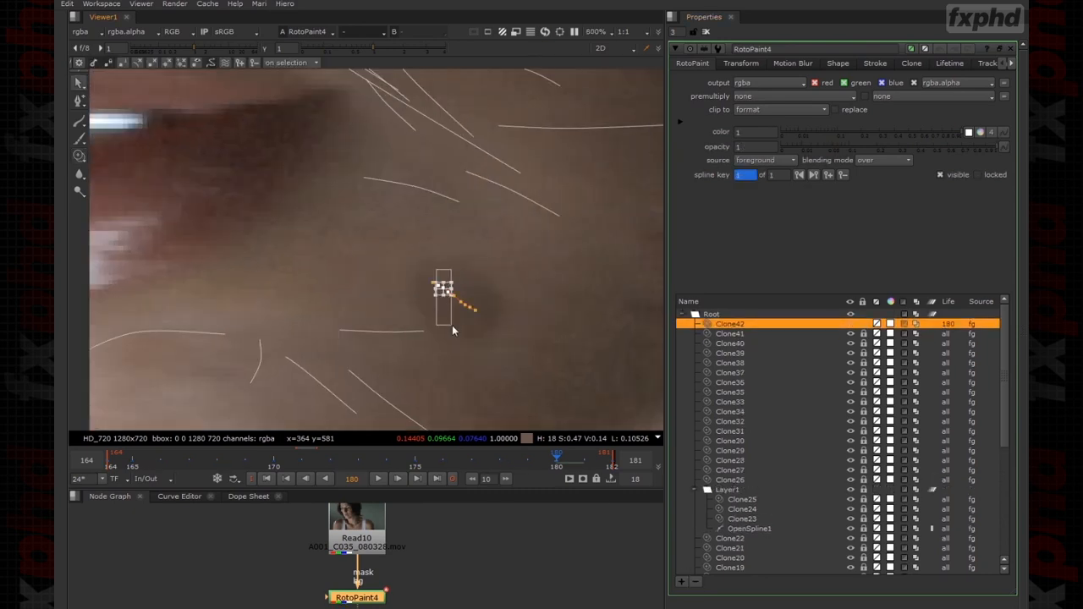
middle_click_drag(543, 269, 508, 277)
left_click(879, 149)
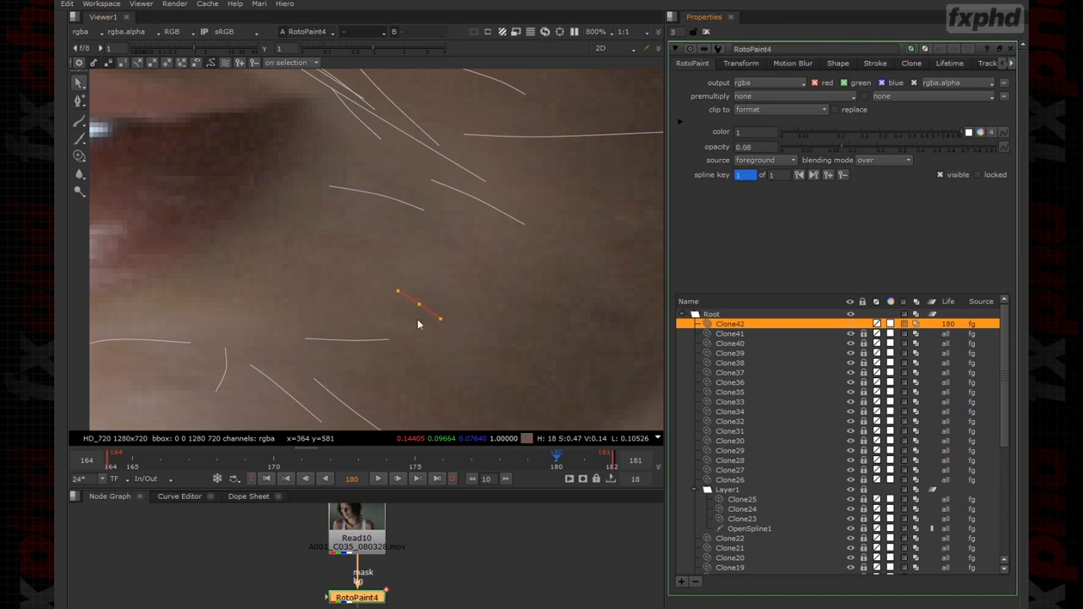
Extend both ends of the Clone42 stroke and set its brush size to 54, hardness to 0.068 and opacity to 0.034.
left_click(875, 64)
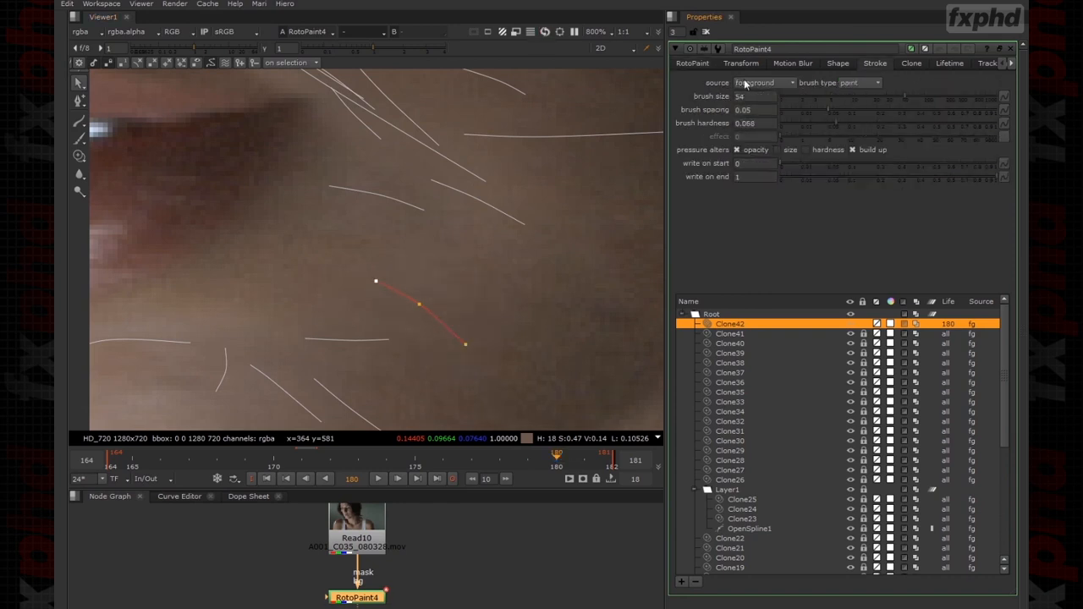
left_click(693, 64)
scroll(510, 284, "down", 4)
Select all points of the Clone42 stroke and move it to match the lower cheek just after frame 180.
key("ctrl+a")
key("Right")
middle_click_drag(534, 325, 438, 326)
key("Left")
key("Right")
left_click_drag(356, 284, 419, 290)
key("Left")
Move the Clone42 stroke to its matching place on the lower cheek at frame 176.
scroll(554, 292, "down", 4)
middle_click_drag(542, 302, 519, 292)
scroll(519, 290, "up", 3)
key("Left")
key("Left")
key("Left")
key("Left")
middle_click_drag(285, 261, 375, 264)
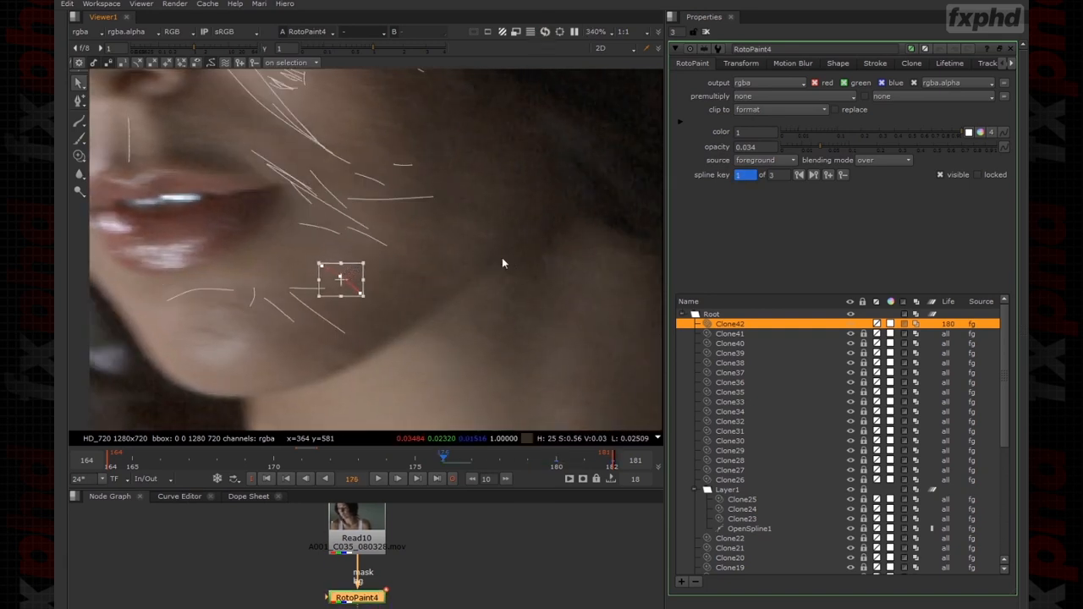
Move the Clone42 stroke to its matching place on the lower cheek at frame 171.
middle_click_drag(438, 245, 622, 230)
key("Left")
key("Left")
key("Left")
key("Left")
key("Left")
left_click_drag(537, 257, 360, 247)
Set the Clone42 stroke's lifetime to all frames and move the stroke to match the lower cheek at frame 167.
key("Left")
key("Left")
key("Left")
key("Left")
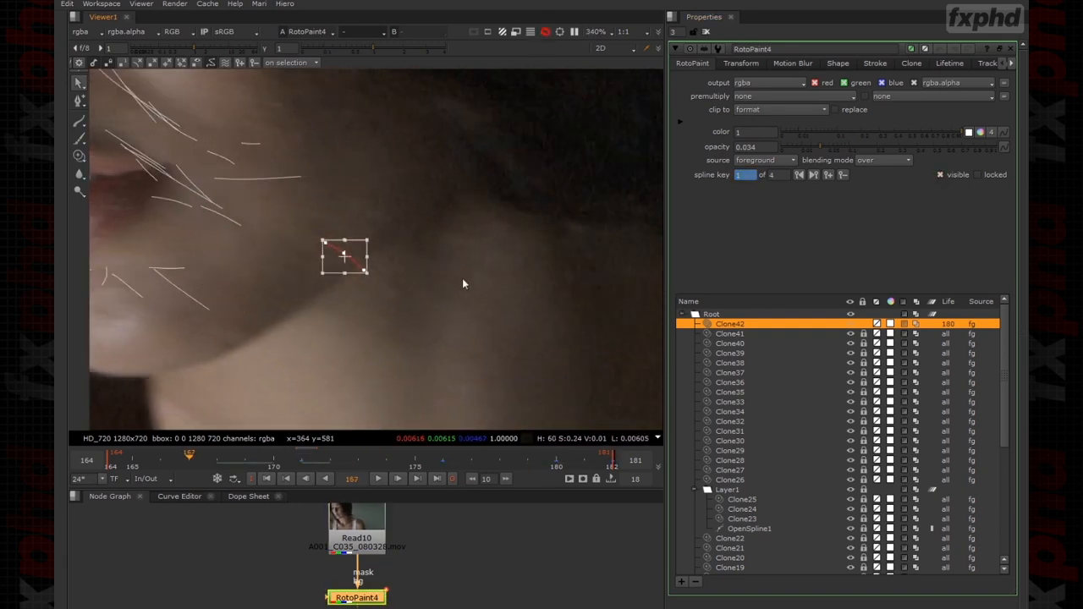
left_click(948, 324)
left_click(967, 311)
middle_click_drag(355, 262, 518, 263)
left_click_drag(506, 249, 366, 251)
Move the Clone42 stroke to its matching place on the lower cheek at frame 164.
key("Left")
key("Left")
key("Left")
middle_click_drag(423, 300, 556, 304)
left_click_drag(508, 258, 391, 244)
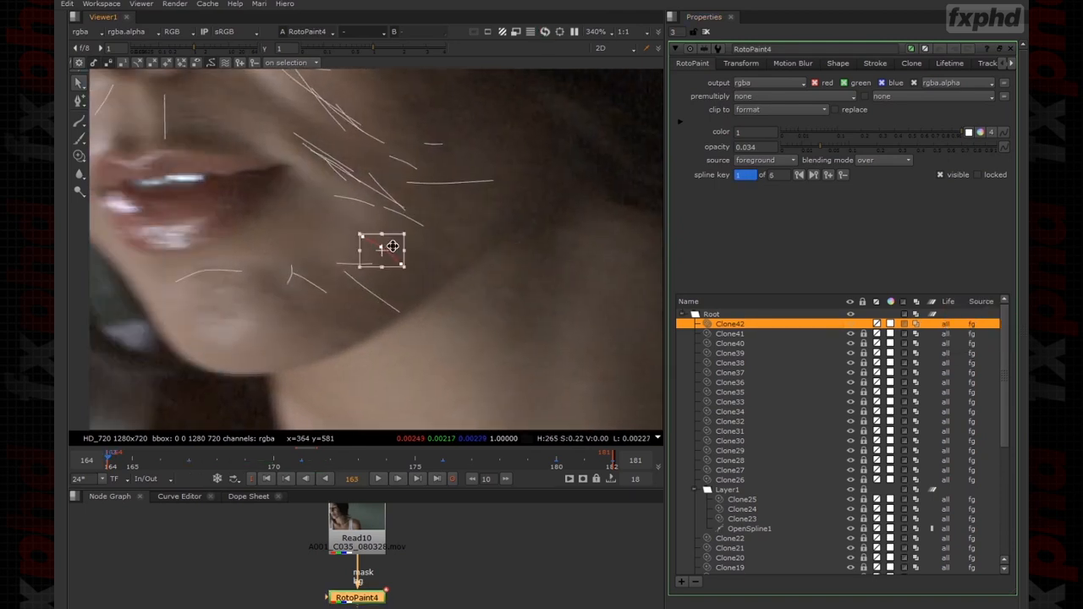
Set the Clone42 stroke's opacity to 0.025 and toggle its visibility to compare the result.
key("l")
key("Right")
key("Right")
left_click(941, 176)
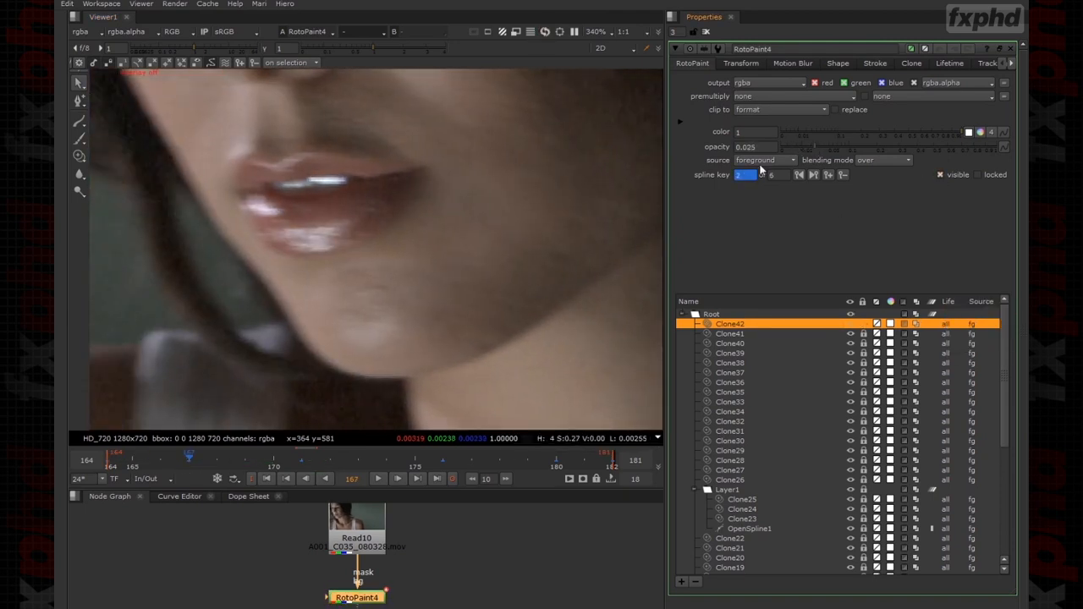
Review the retouched face from a wider view while stepping from frame 167 to frame 175.
scroll(527, 318, "down", 5)
left_click(388, 598)
left_click(380, 598)
middle_click_drag(494, 252, 496, 282)
key("Right")
key("Right")
key("Right")
key("Right")
key("Right")
key("Right")
key("Right")
key("Right")
middle_click_drag(553, 341, 435, 341)
left_click(377, 601)
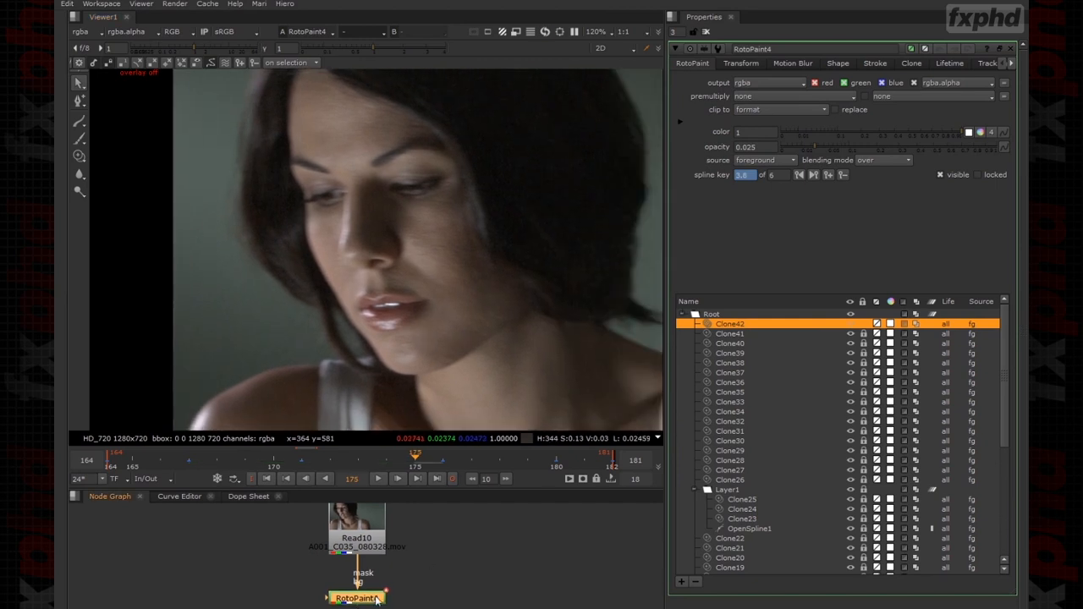
Paint a short horizontal clone stroke on the chin below the lower lip at frame 178.
scroll(546, 329, "up", 1)
key("Right")
key("Right")
key("Right")
scroll(419, 364, "up", 3)
key("c")
scroll(417, 286, "up", 2)
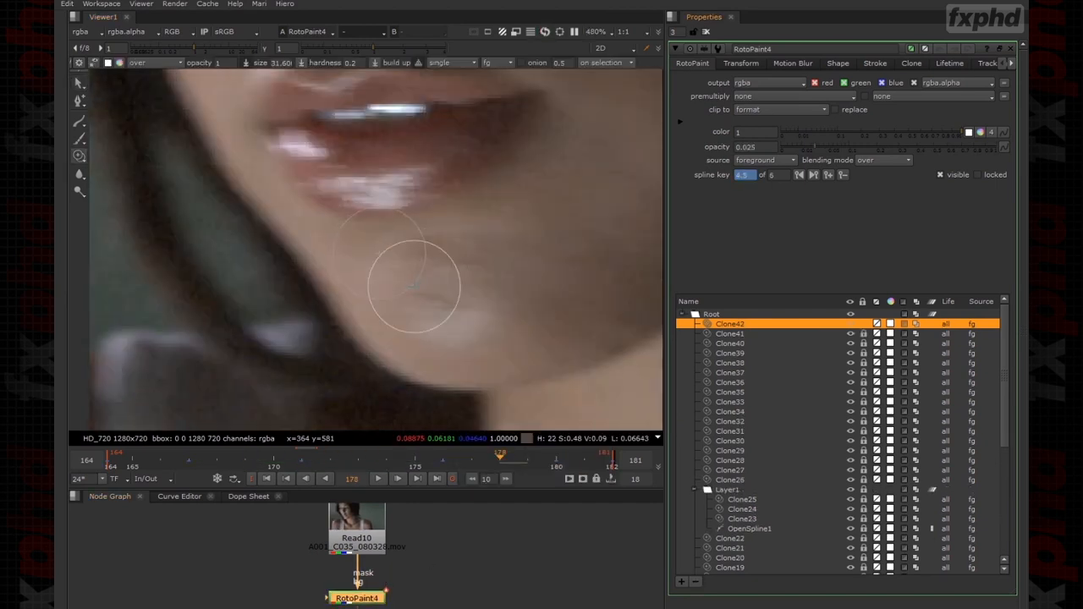
left_click_drag(424, 295, 457, 297)
key("q")
scroll(474, 277, "up", 3)
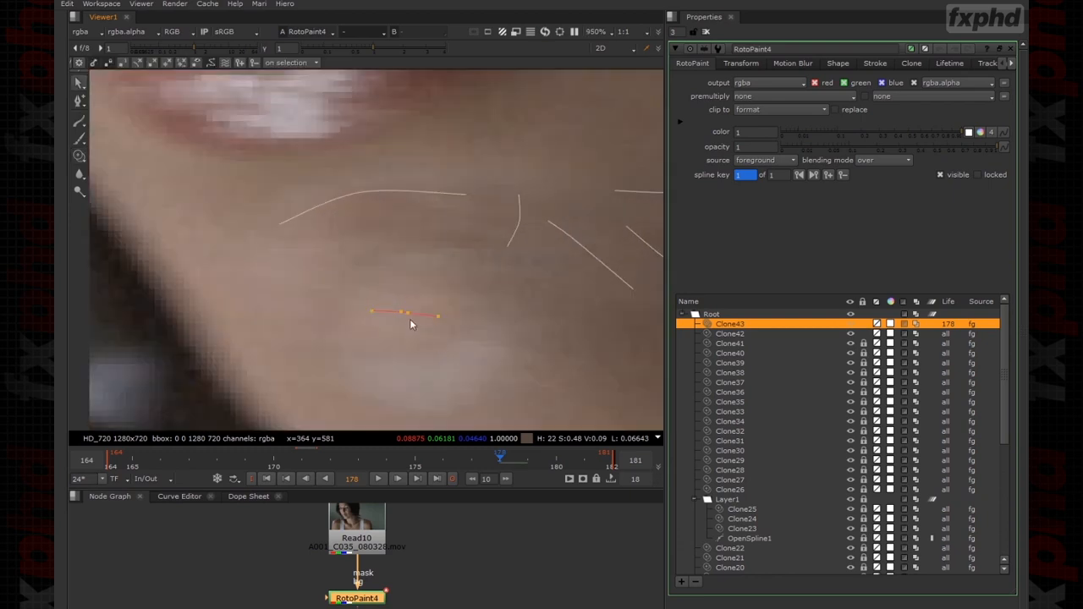
Simplify the new chin clone stroke to three points and set its opacity to 0.09.
left_click_drag(979, 149, 880, 149)
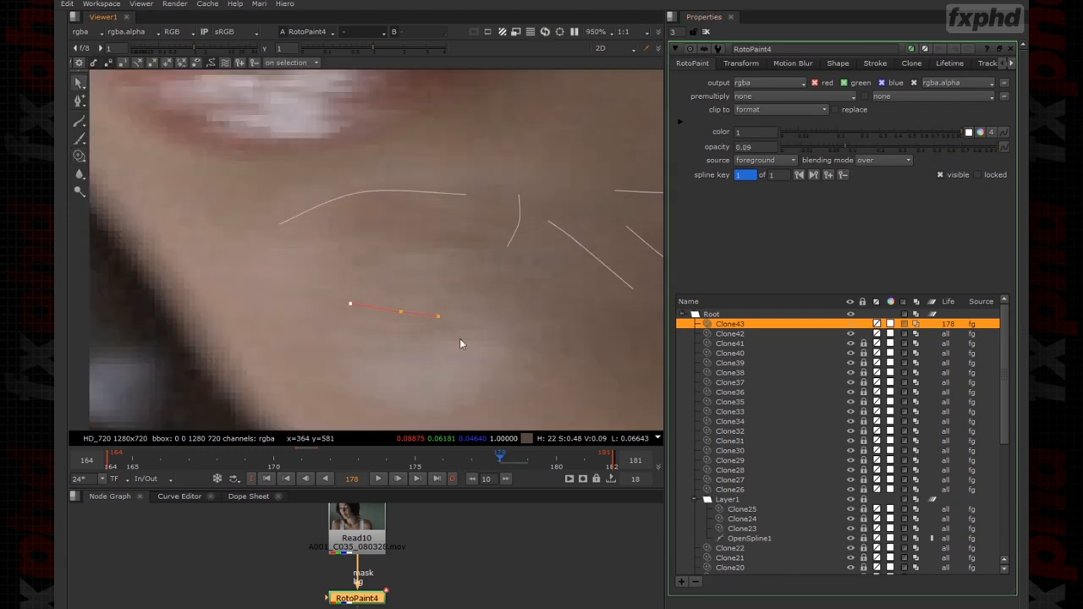
scroll(457, 275, "down", 7)
scroll(568, 230, "up", 2)
key("o")
key("o")
left_click(392, 324)
scroll(392, 324, "up", 4)
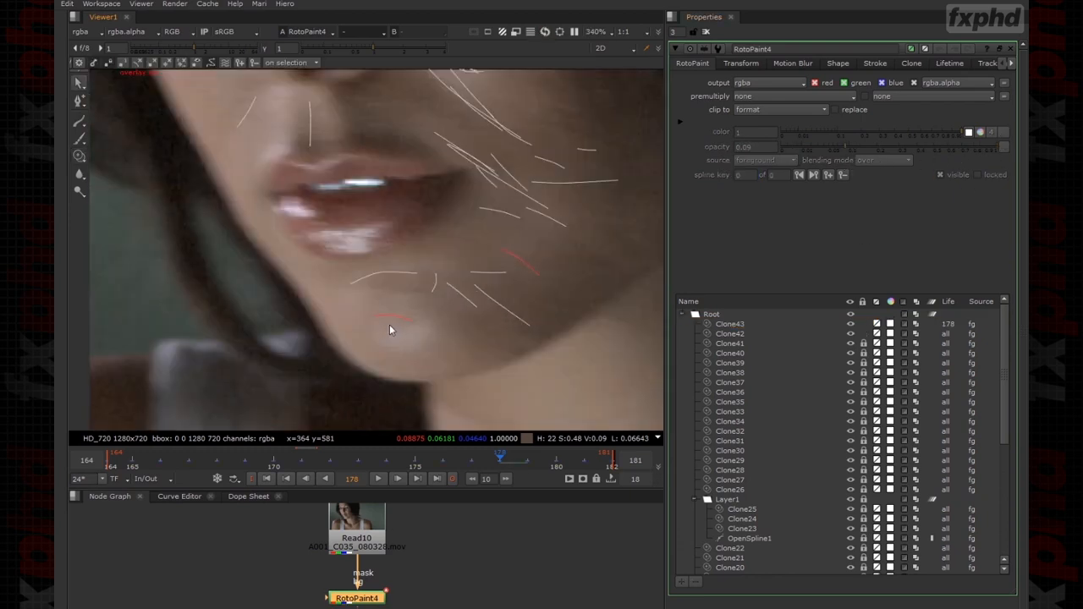
Move the whole Clone43 stroke to its matching place on the chin at frame 174.
left_click(386, 308)
left_click_drag(356, 295, 448, 332)
key("Left")
key("Left")
key("Left")
key("Left")
middle_click_drag(456, 296, 613, 292)
left_click_drag(568, 307, 331, 302)
Move the Clone43 stroke to its matching place on the chin at frame 170.
key("Left")
key("Left")
key("Left")
key("Left")
middle_click_drag(448, 339, 692, 338)
left_click_drag(585, 308, 331, 302)
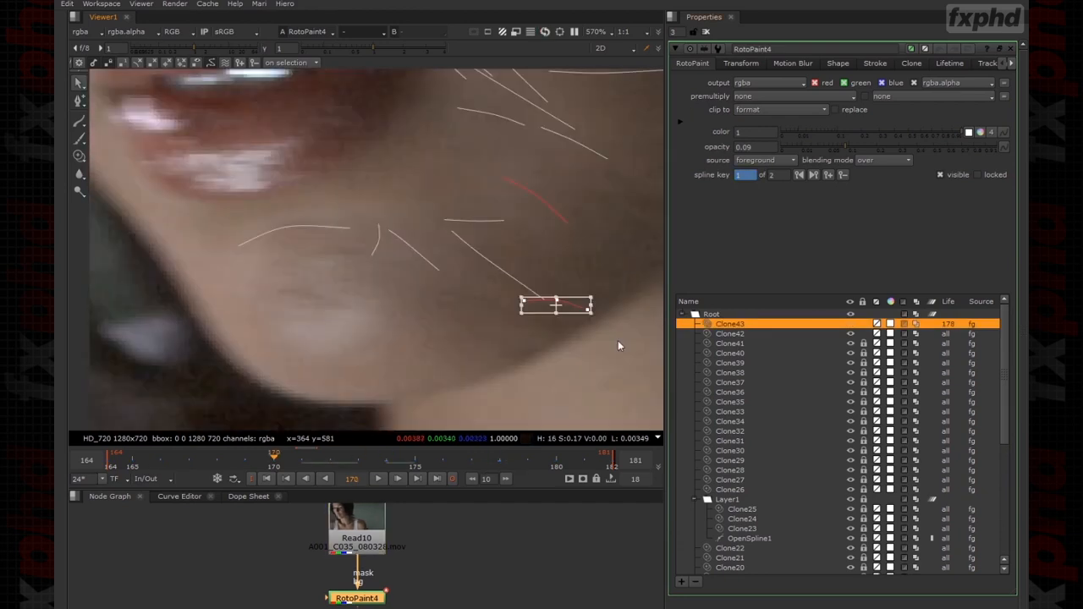
Move the Clone43 stroke to its matching place on the chin at frame 166.
key("Left")
key("Left")
key("Left")
key("Left")
middle_click_drag(331, 302, 555, 302)
left_click_drag(506, 298, 262, 288)
Move the Clone43 stroke to its matching place on the chin at frame 164.
key("Left")
key("Left")
middle_click_drag(341, 367, 530, 372)
left_click_drag(498, 294, 537, 325)
Step forward through the frames up to 178 to check how the Clone43 stroke follows the chin.
key("Right")
key("Right")
left_click(396, 281)
key("Right")
key("Right")
key("Right")
key("Right")
key("Right")
middle_click_drag(626, 350, 338, 372)
key("Right")
key("Right")
key("Right")
key("Right")
key("Right")
key("Right")
key("Right")
key("Right")
middle_click_drag(438, 372, 137, 369)
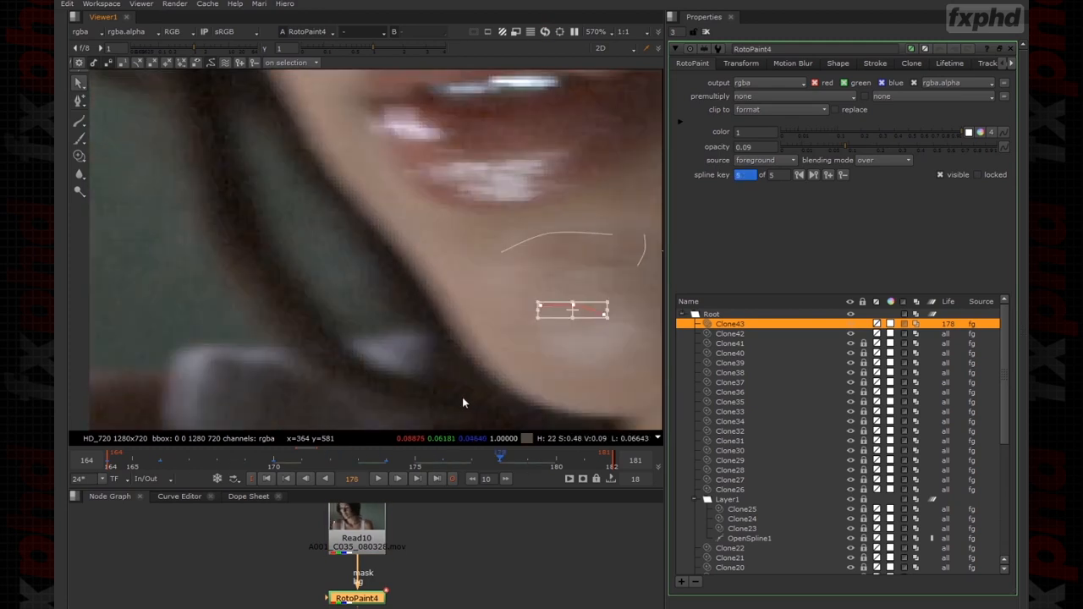
Move the Clone43 stroke to its matching place on the chin at frame 182.
key("Right")
key("Right")
key("Right")
middle_click_drag(594, 344, 226, 321)
Set the Clone43 stroke's lifetime to all frames and adjust its opacity while viewing frame 179.
key("Left")
key("Left")
middle_click_drag(518, 360, 315, 352)
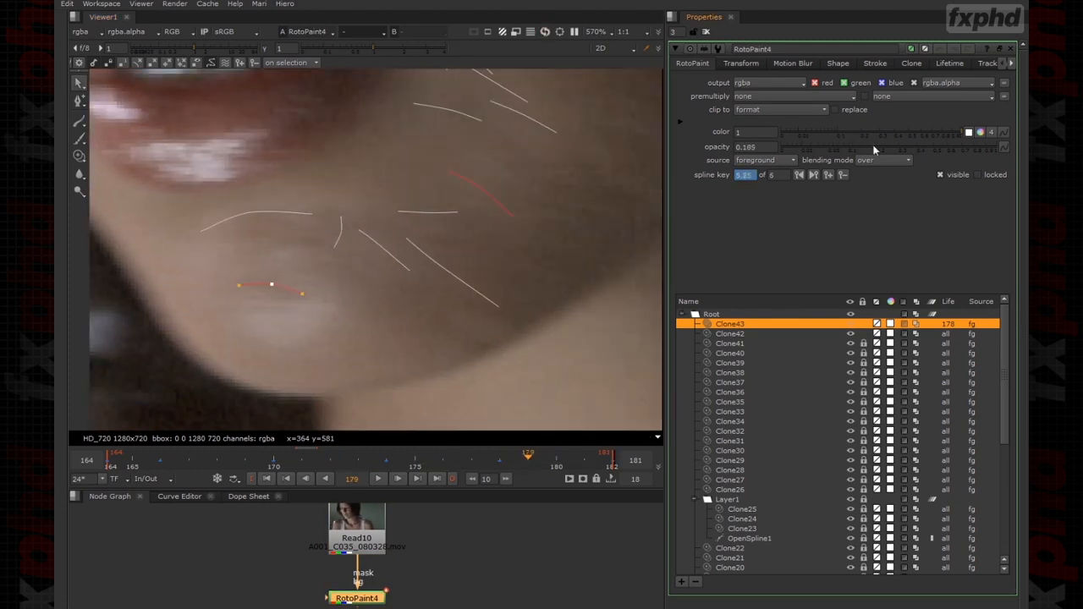
left_click(947, 324)
left_click(952, 306)
left_click(847, 149)
right_click(350, 304)
left_click(358, 322)
scroll(442, 346, "down", 7)
Paint another clone stroke across the chin highlight, below the Clone43 stroke, at frame 179.
scroll(442, 346, "up", 5)
key("c")
key("q")
mouse_move(339, 316)
left_mouse_down()
mouse_move(383, 311)
mouse_move(443, 340)
left_mouse_up()
scroll(330, 311, "up", 5)
Lock the Clone42 and Clone43 strokes and select the Clone44 stroke.
left_click(863, 343)
left_click(862, 334)
left_click(778, 324)
Remove surplus points from the Clone44 stroke, leaving a shallow three-point curve across the chin.
key("Delete")
left_click_drag(357, 326, 375, 341)
key("Delete")
left_click_drag(457, 319, 476, 321)
left_click_drag(379, 334, 407, 333)
left_click(875, 64)
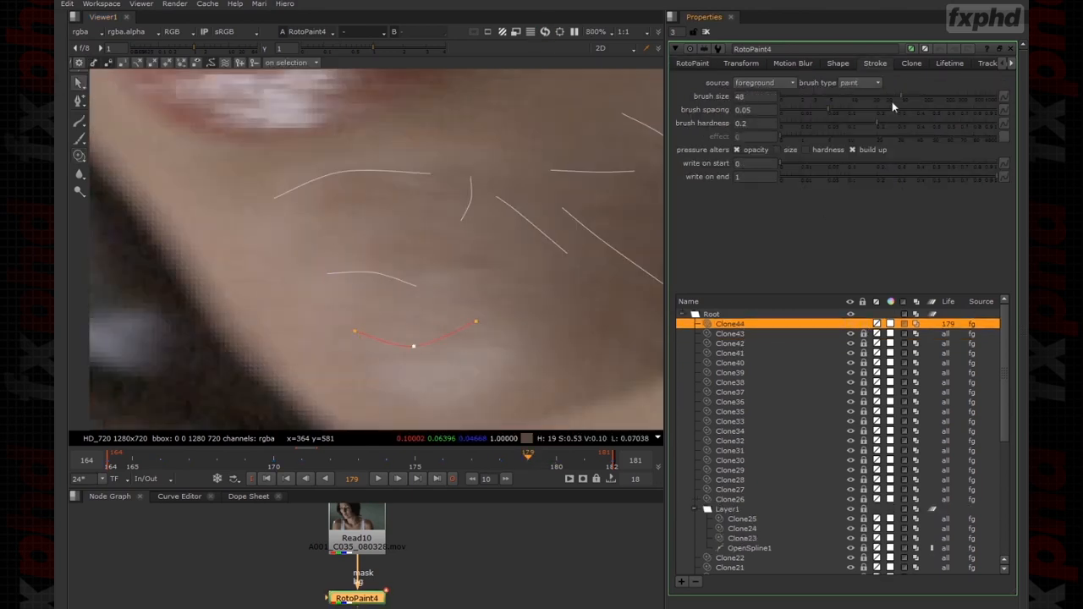
left_click(412, 336)
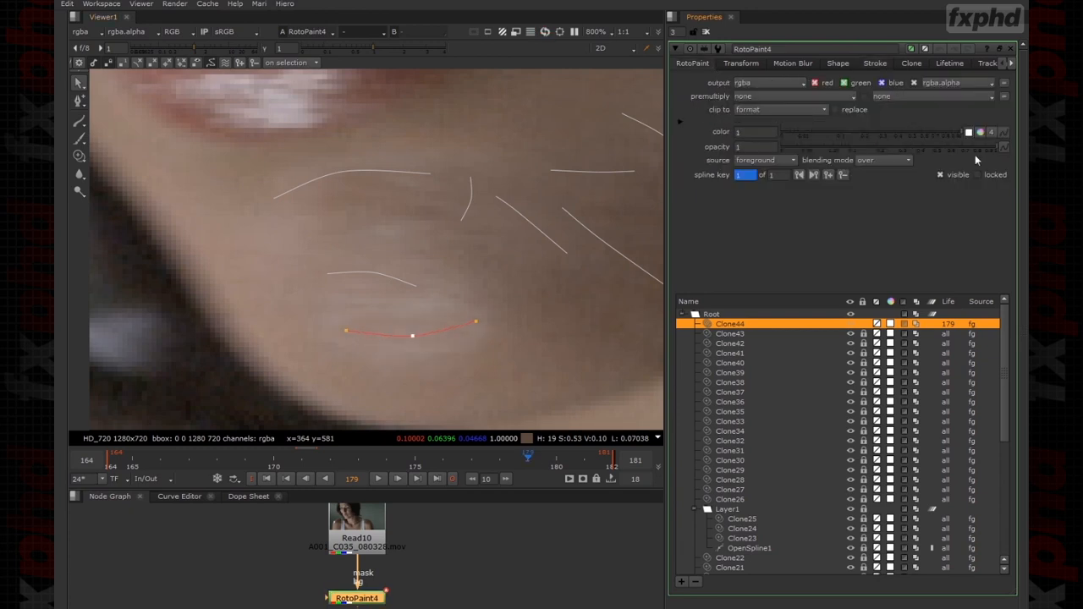
Fit the Clone44 stroke's points along the chin highlight and set opacity to 0.106, brush size to 40 and hardness to 0.004.
middle_click_drag(400, 334, 439, 316)
left_click_drag(385, 314, 373, 313)
left_click_drag(451, 319, 417, 314)
left_click_drag(515, 305, 502, 289)
left_click_drag(569, 351, 258, 223)
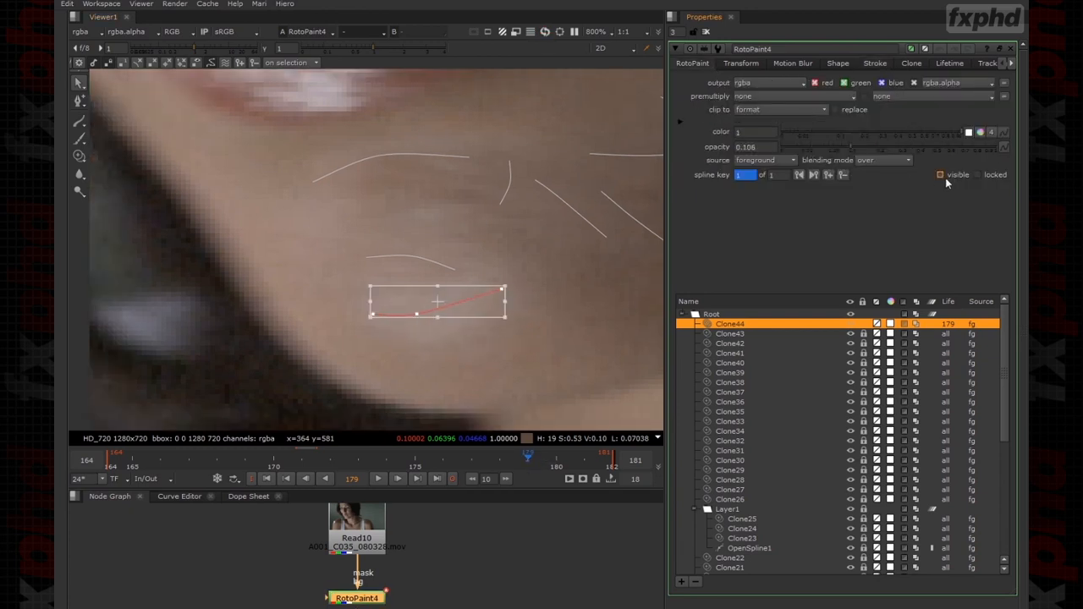
left_click(875, 63)
Move the Clone44 stroke to its matching place on the chin at frame 182 and set its lifetime to all frames.
key("Right")
key("Right")
key("Right")
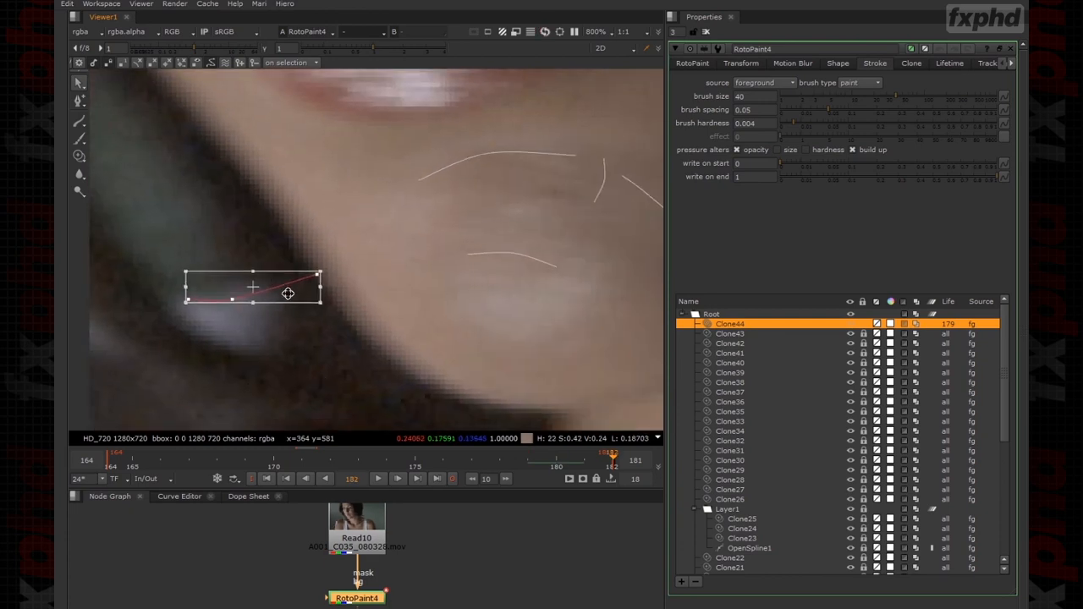
left_click(950, 63)
left_click(693, 64)
Move the Clone44 stroke to its matching place on the chin at frame 175.
key("Left")
key("Left")
key("Left")
key("Left")
key("Left")
key("Left")
key("Left")
middle_click_drag(573, 356, 365, 318)
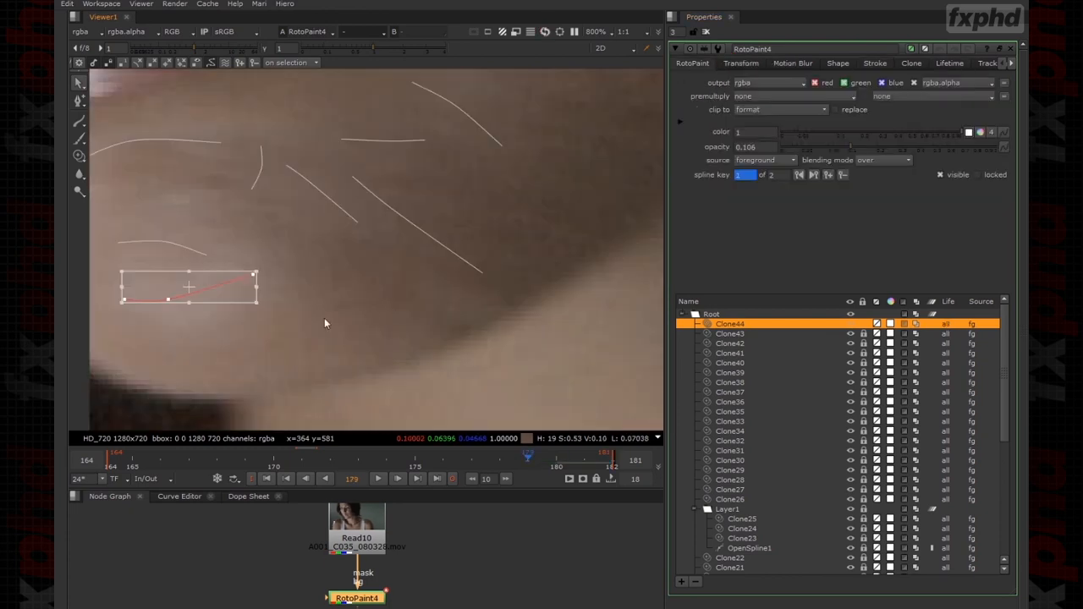
scroll(548, 293, "down", 3)
left_click_drag(594, 268, 335, 261)
left_click_drag(440, 350, 204, 204)
Move the Clone44 stroke to its matching place on the chin at frames 171, 167 and 164.
key("Left")
key("Left")
key("Left")
key("Left")
key("Left")
key("Left")
key("Left")
key("Left")
left_click_drag(606, 266, 332, 261)
key("Left")
key("Left")
key("Left")
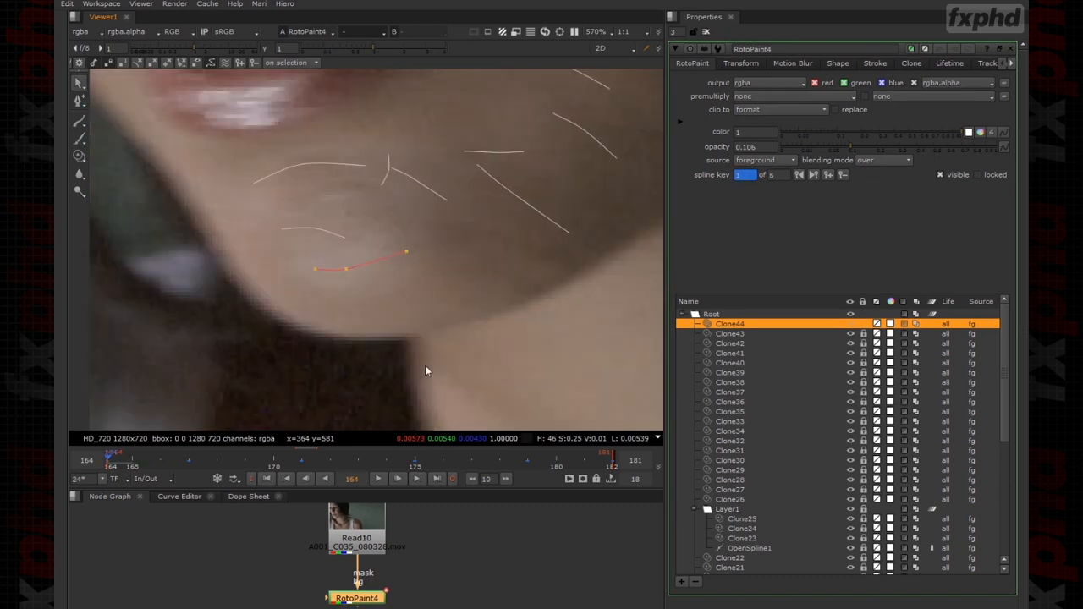
Compare the face at frame 164 with the RotoPaint node disabled and enabled.
scroll(434, 373, "down", 6)
right_click(471, 305)
left_click(499, 323)
key("d")
key("d")
scroll(478, 341, "up", 6)
middle_click_drag(488, 343, 497, 273)
Paint a short clone stroke across the upper chin at frame 164 and set its opacity to 0.14.
key("q")
key("c")
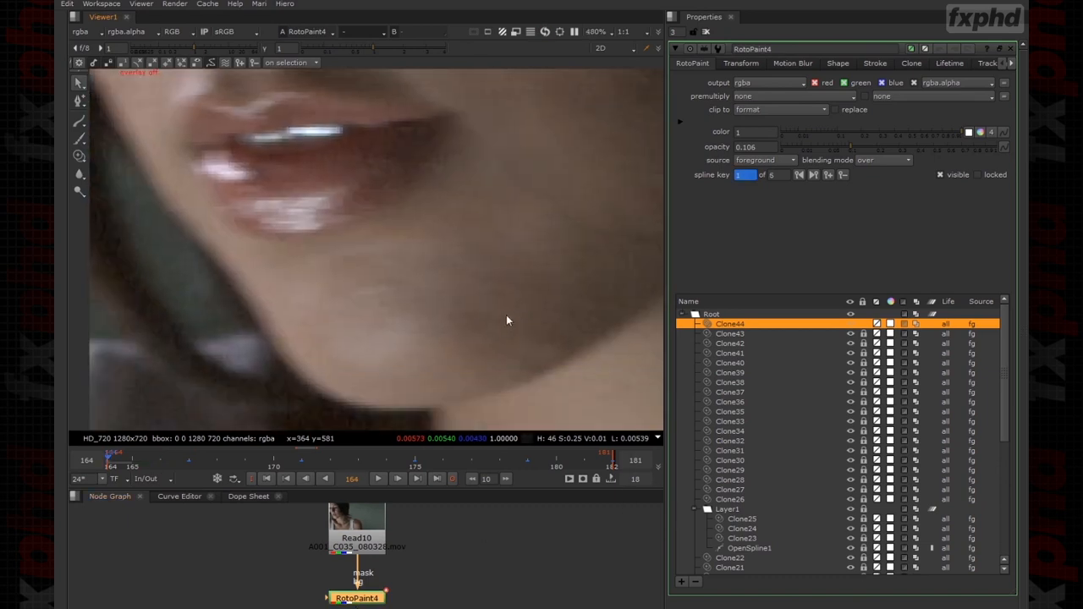
left_click_drag(356, 298, 384, 286)
left_click(78, 83)
scroll(331, 287, "up", 5)
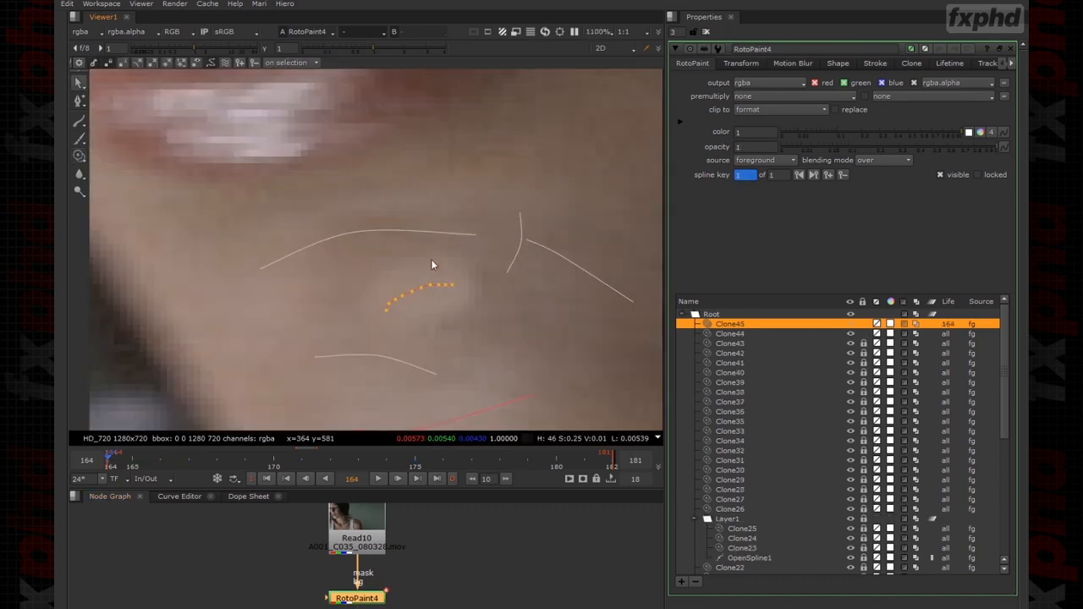
left_click_drag(970, 148, 666, 174)
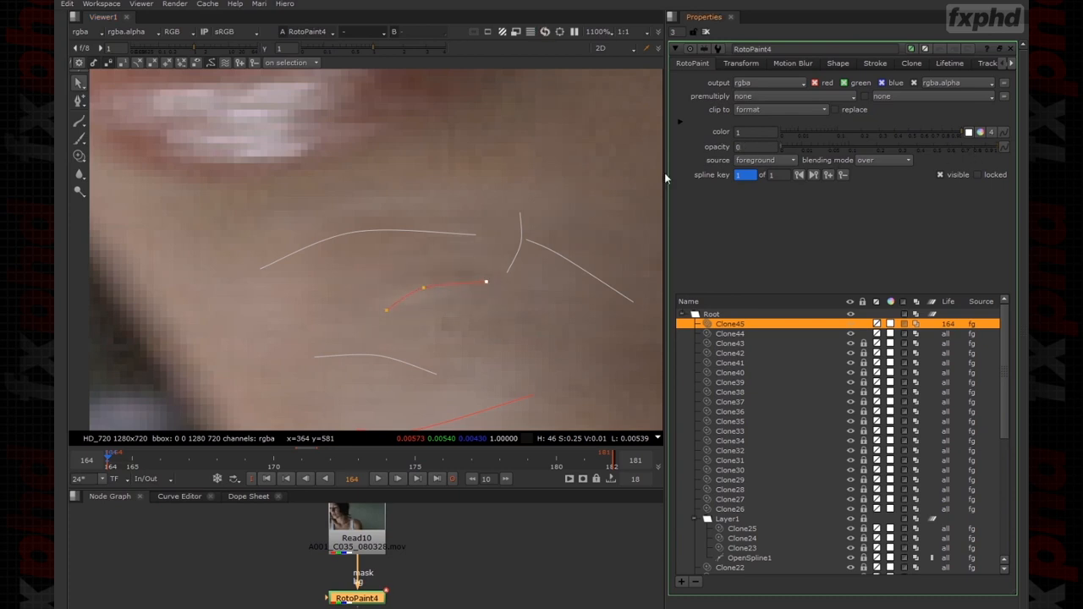
left_click(785, 148)
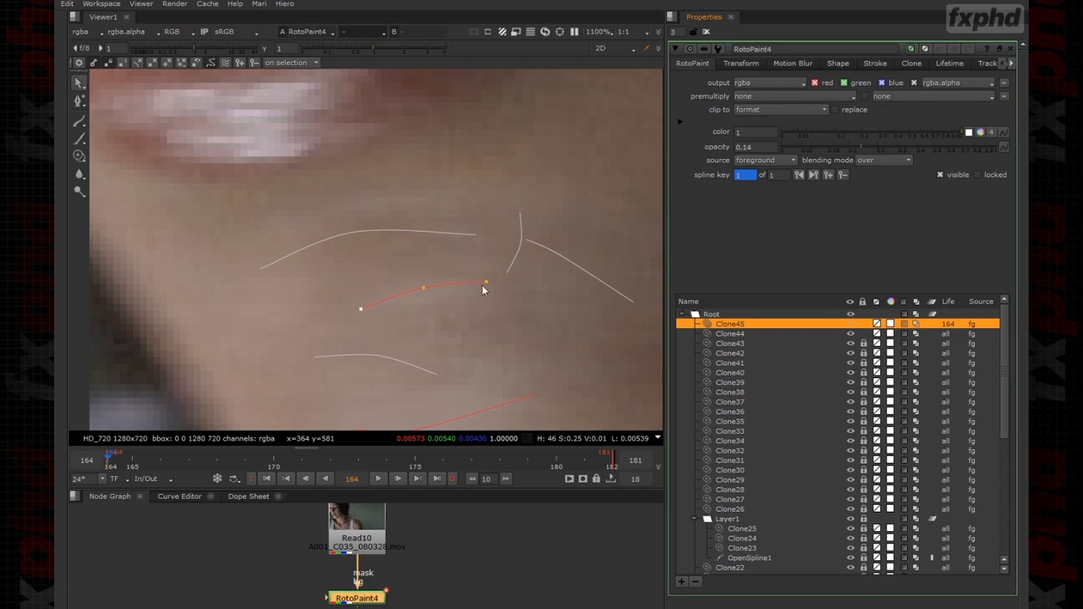
Lock the Clone44 stroke and lower the opacity of the Clone45 stroke on the upper chin to 0.062.
left_click_drag(554, 254, 339, 330)
left_click(863, 333)
left_click(730, 324)
left_click_drag(549, 271, 338, 325)
Move the Clone45 stroke to its matching place on the chin at frame 167 and set its lifetime to all frames.
key("Right")
key("Right")
key("Right")
middle_click_drag(549, 366, 273, 333)
left_click_drag(188, 270, 508, 272)
left_click(947, 325)
left_click(958, 306)
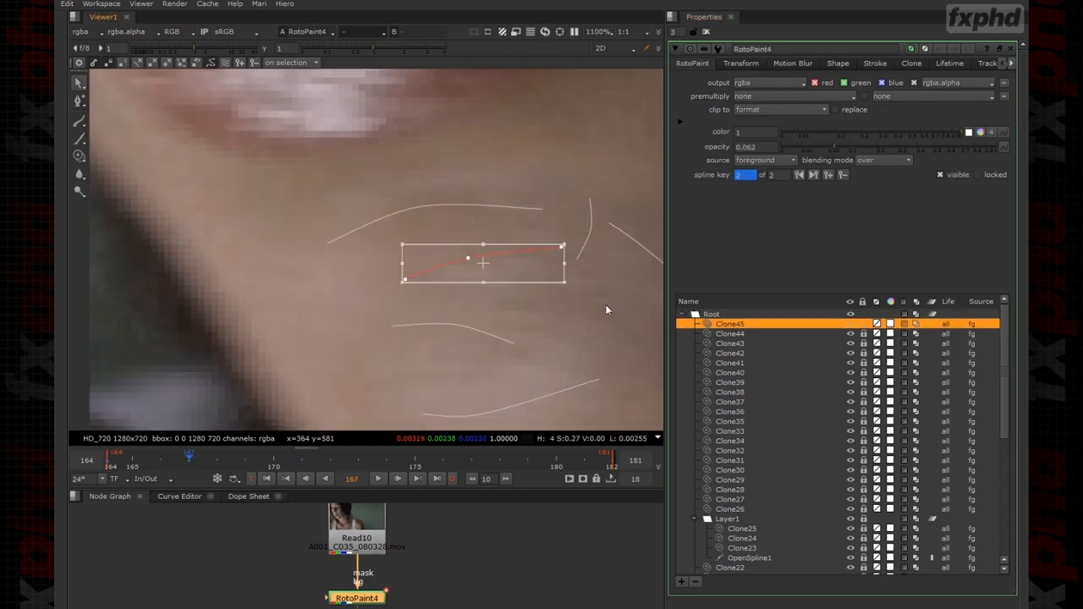
Move the Clone45 stroke to its matching place on the chin at frame 170.
key("Right")
key("Right")
key("Right")
middle_click_drag(644, 306, 356, 297)
left_click_drag(196, 254, 534, 265)
Move the Clone45 stroke to its matching place on the chin at frame 174.
middle_click_drag(595, 317, 503, 314)
key("Right")
key("Right")
key("Right")
key("Right")
middle_click_drag(578, 333, 240, 309)
scroll(216, 241, "down", 2)
left_click_drag(170, 236, 502, 244)
Move the Clone45 stroke to its matching place on the chin at frame 177.
key("Right")
key("Right")
key("Right")
middle_click_drag(571, 305, 319, 297)
left_click_drag(249, 242, 516, 248)
Move the Clone45 stroke to its matching place on the chin at frame 181.
key("Right")
key("Right")
key("Right")
key("Right")
middle_click_drag(602, 336, 289, 315)
left_click_drag(218, 226, 575, 242)
Move the Clone45 stroke to its matching place on the chin at the end of the frame range.
key("Right")
key("Right")
key("Right")
middle_click_drag(596, 316, 214, 306)
key("Left")
key("Left")
middle_click_drag(327, 273, 472, 280)
left_click_drag(286, 239, 387, 242)
left_click(56, 4)
left_click(101, 82)
Examine the retouched face frame by frame through the shot with the stroke overlays hidden.
scroll(451, 253, "down", 5)
key("Left")
key("Left")
key("Left")
key("Left")
key("Left")
scroll(385, 163, "down", 6)
middle_click_drag(380, 156, 499, 296)
key("Left")
key("Left")
key("Left")
key("Left")
key("Left")
key("Left")
key("Left")
key("Left")
key("Left")
key("Left")
key("Left")
key("Left")
key("o")
key("Right")
key("Right")
key("Right")
key("Right")
key("Right")
key("Right")
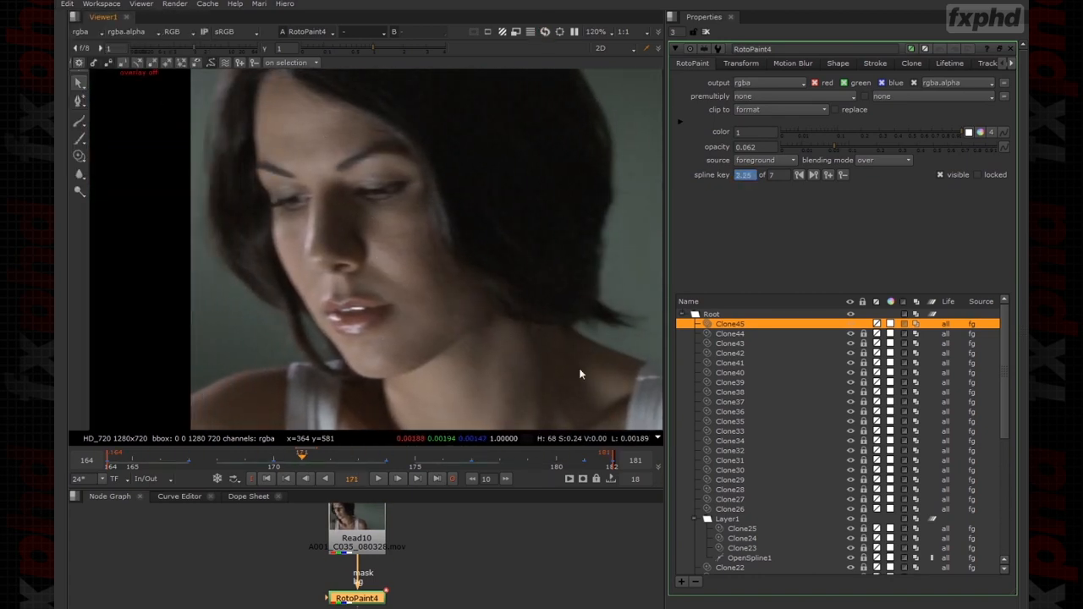
middle_click_drag(506, 372, 428, 356)
key("Right")
key("Right")
key("Right")
key("Right")
key("Right")
key("Right")
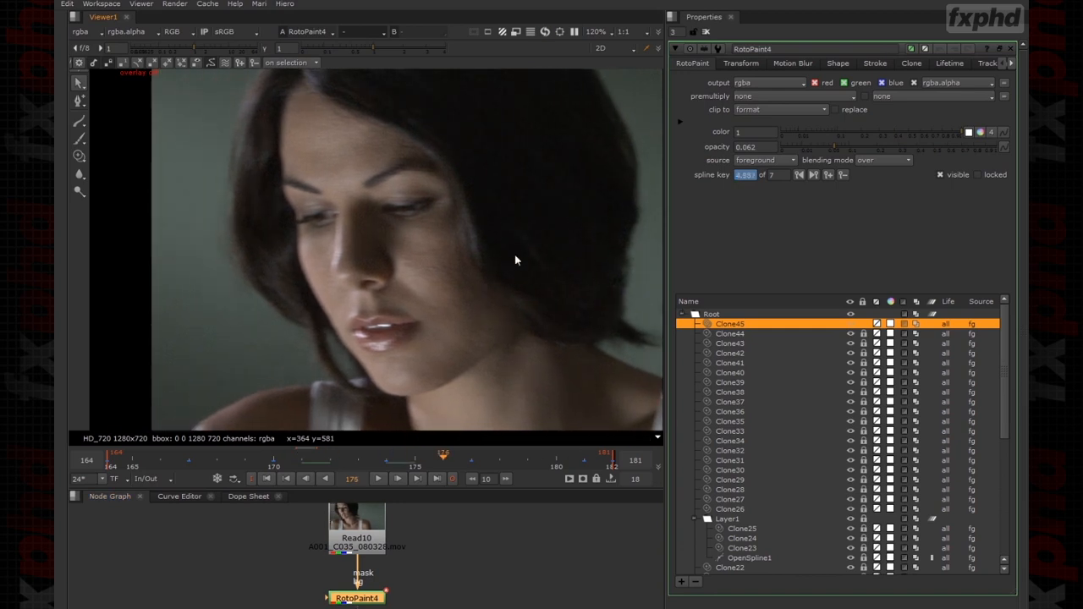
Paint a clone stroke along the cheek crease beside the nose at frame 177 and set its opacity to 0.082.
scroll(333, 235, "up", 4)
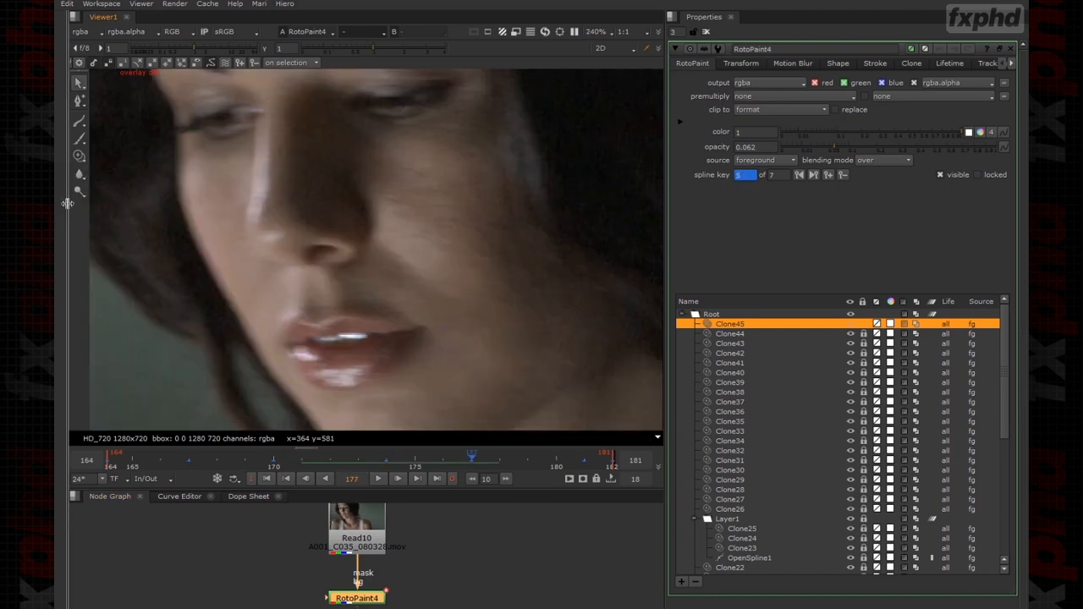
key("c")
left_click_drag(426, 282, 385, 235)
key("q")
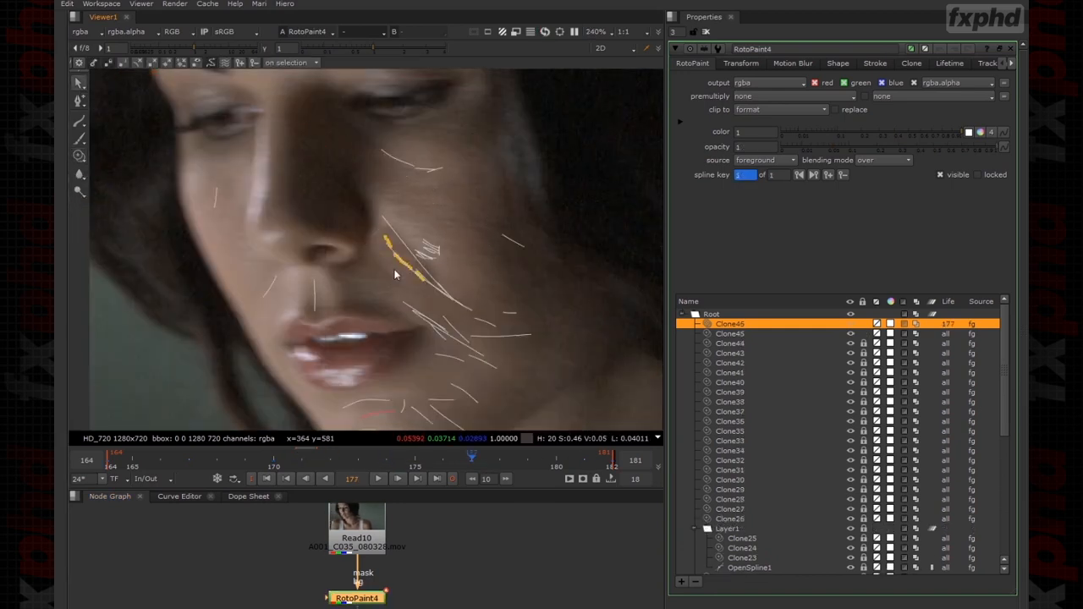
scroll(390, 271, "up", 3)
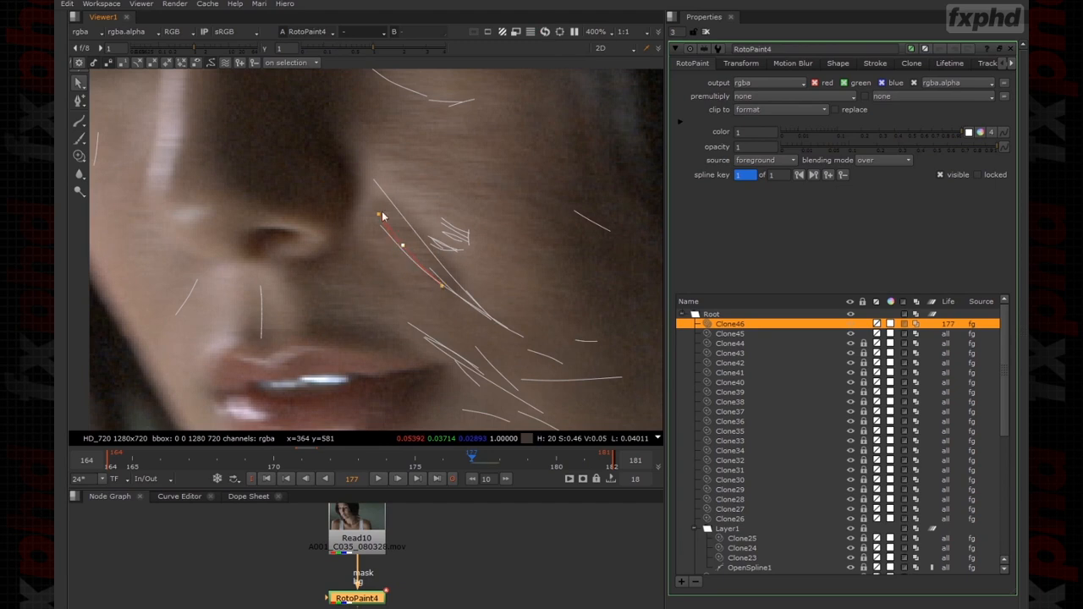
left_click_drag(378, 214, 382, 212)
left_click_drag(996, 147, 780, 160)
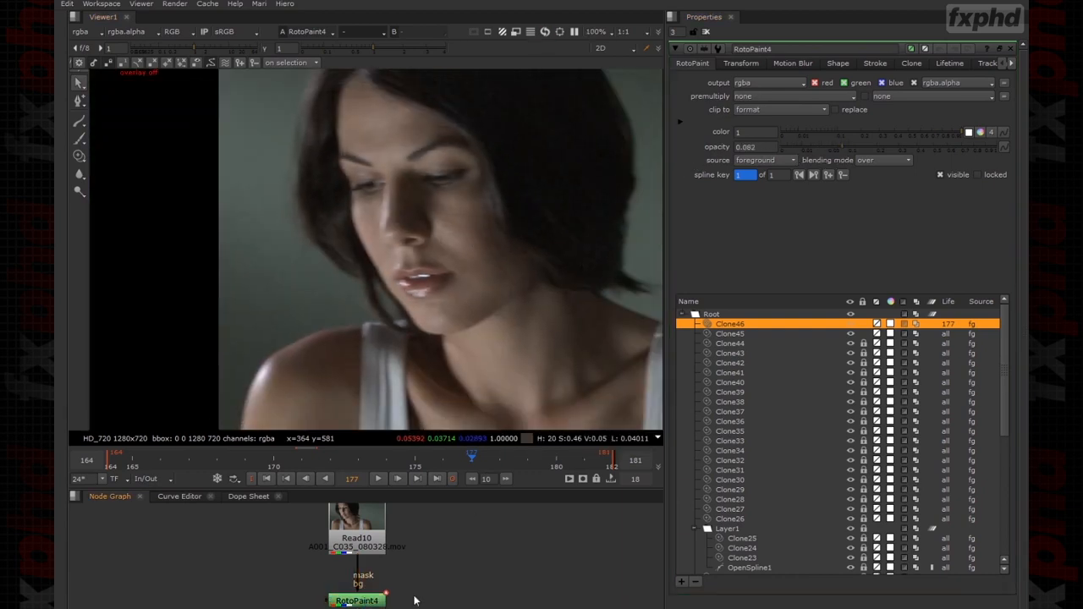
key("d")
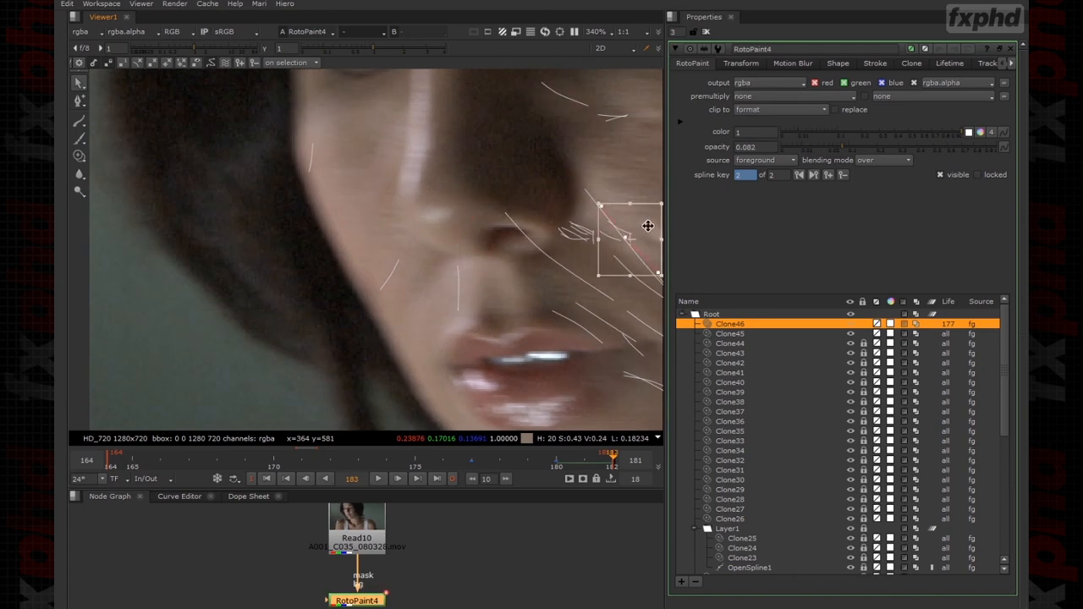
Extend the Clone46 stroke to all frames and keyframe it along the cheek crease through the shot.
left_click(729, 333)
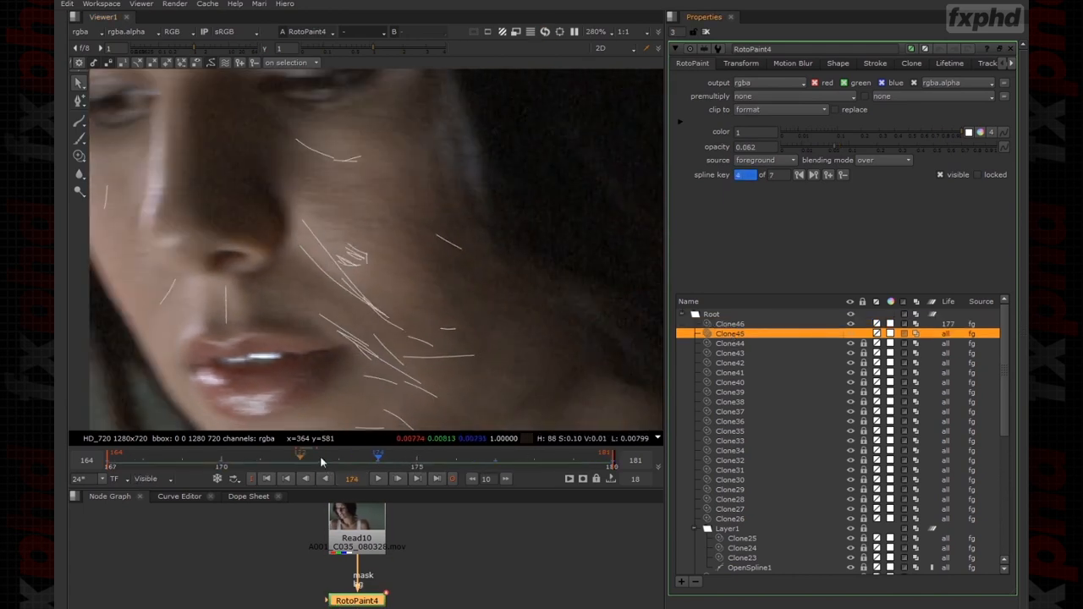
left_click(730, 324)
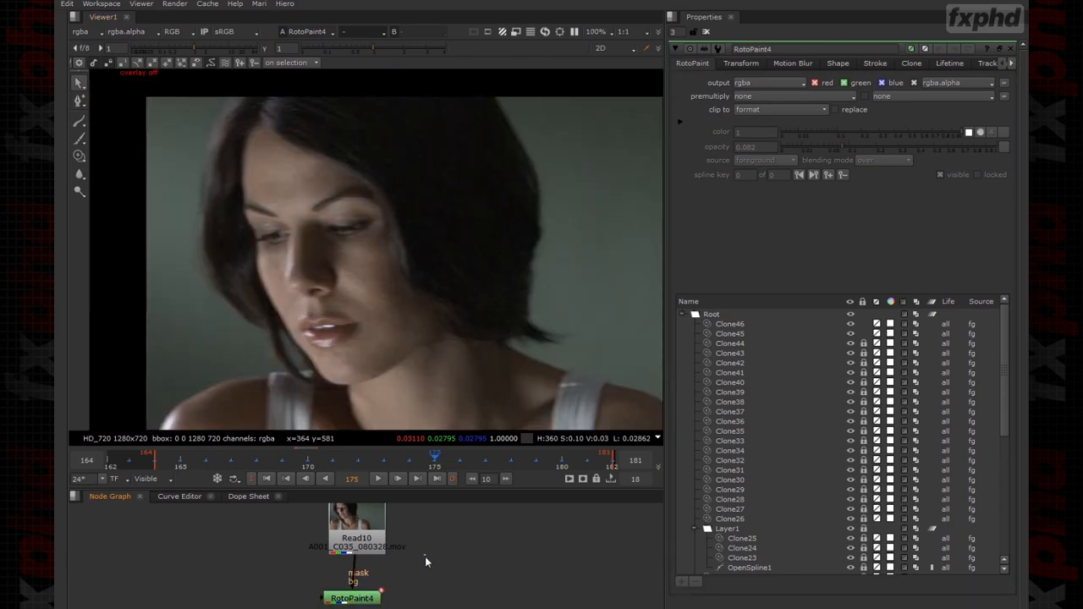
Paint a brush stroke over the cheek crease at frame 175 and lock the Clone46 and Clone45 strokes.
left_click(372, 601)
right_click(112, 102)
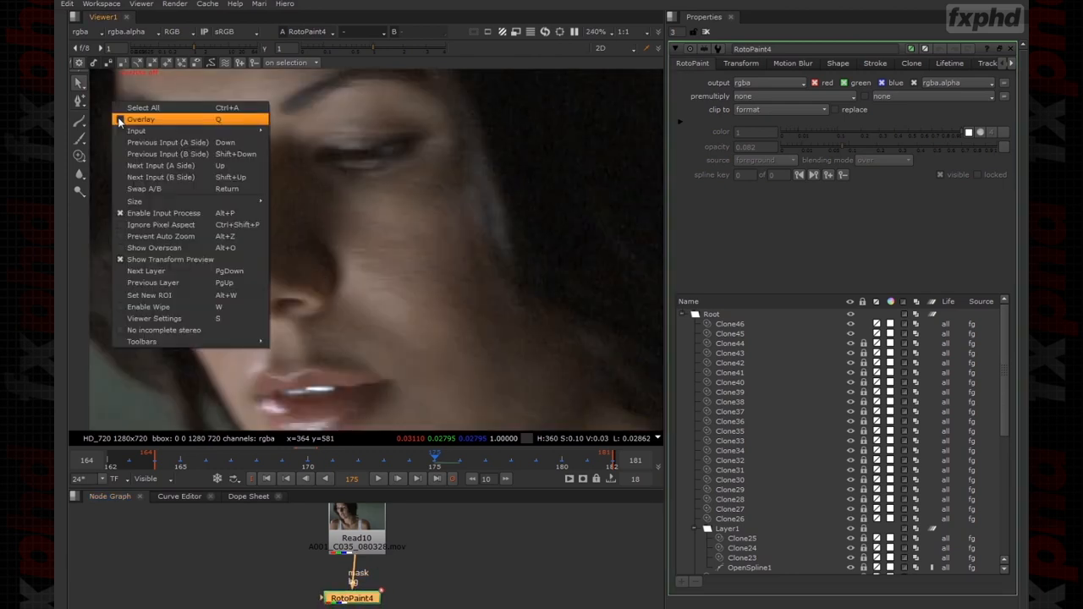
left_click(121, 119)
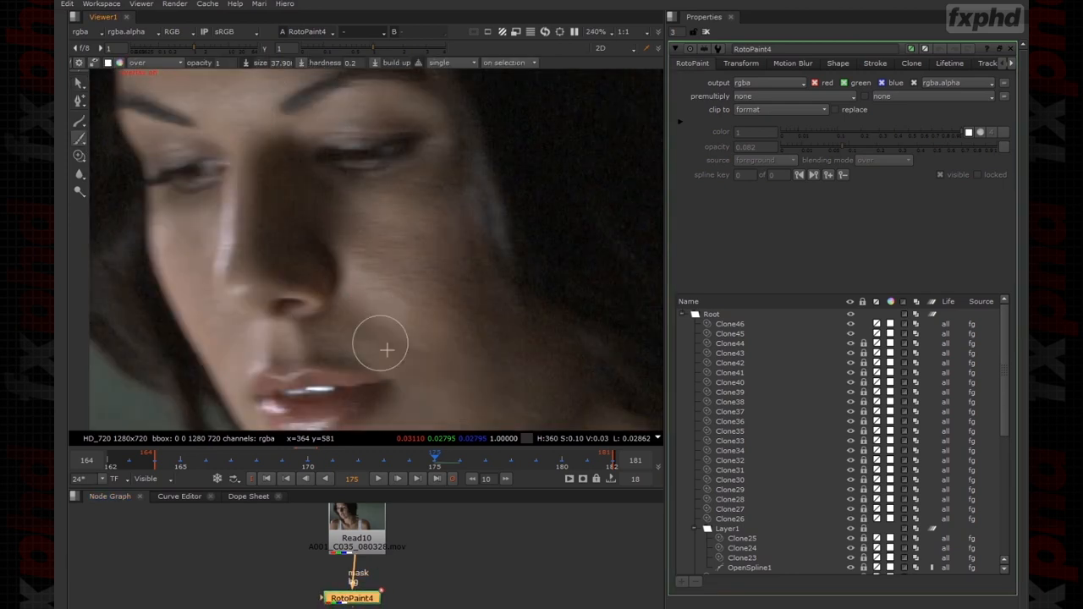
left_click_drag(351, 291, 404, 357)
scroll(406, 358, "up", 2)
left_click(863, 334)
left_click(863, 344)
left_click(807, 325)
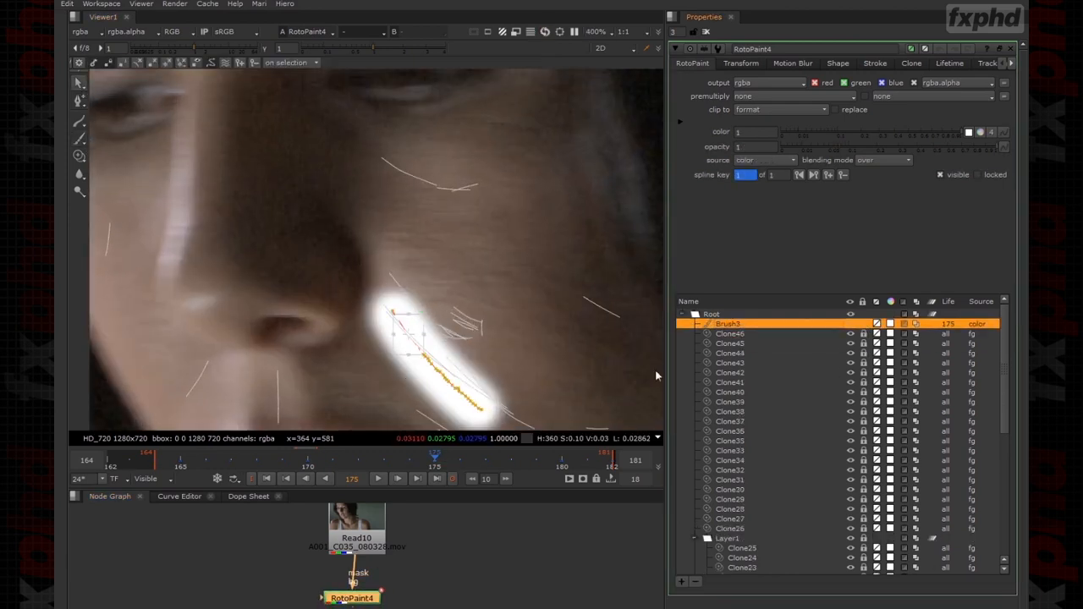
Simplify the Brush3 stroke along the cheek crease to three points and set its source to background.
middle_click_drag(477, 400, 511, 330)
left_click_drag(420, 328, 481, 285)
left_click_drag(505, 331, 509, 336)
left_click(765, 160)
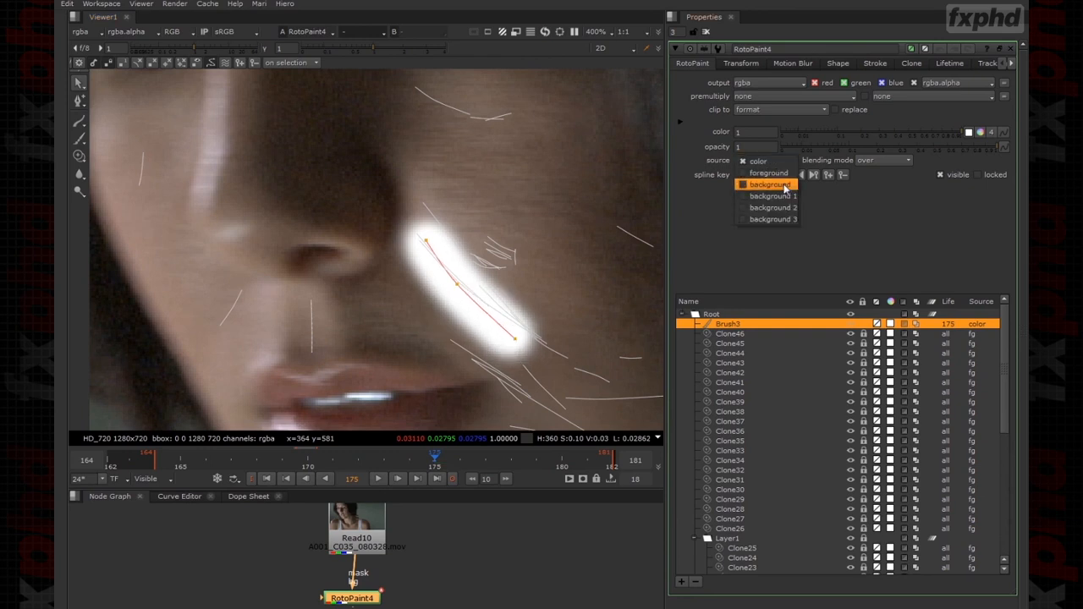
left_click(778, 184)
Set the Brush3 stroke's brush hardness to 0.017 and its brush size to 20.
right_click(544, 167)
left_click(552, 184)
scroll(536, 250, "down", 5)
left_click(876, 64)
left_click_drag(873, 125, 797, 130)
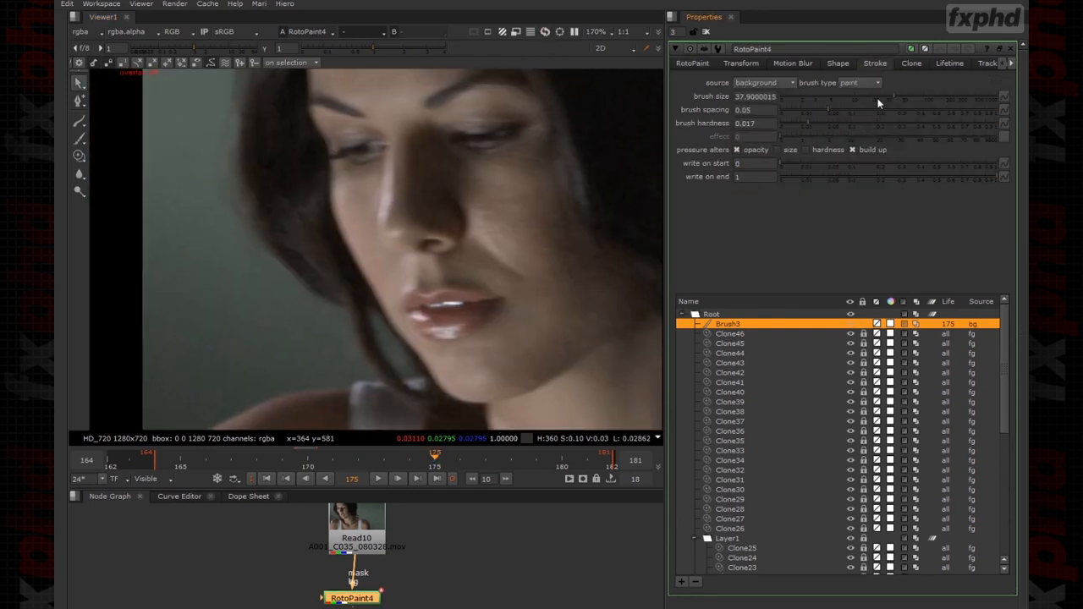
left_click_drag(855, 101, 874, 101)
scroll(463, 262, "up", 3)
key("q")
key("q")
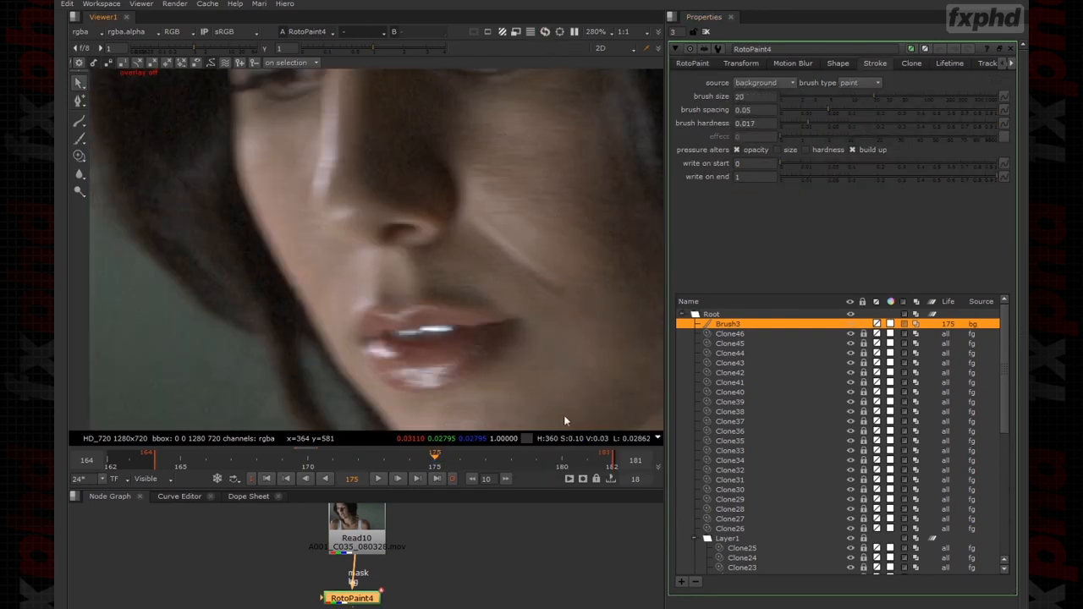
Set the Brush3 stroke's opacity to 0.245 and compare the face with the RotoPaint node disabled and enabled.
left_click(690, 64)
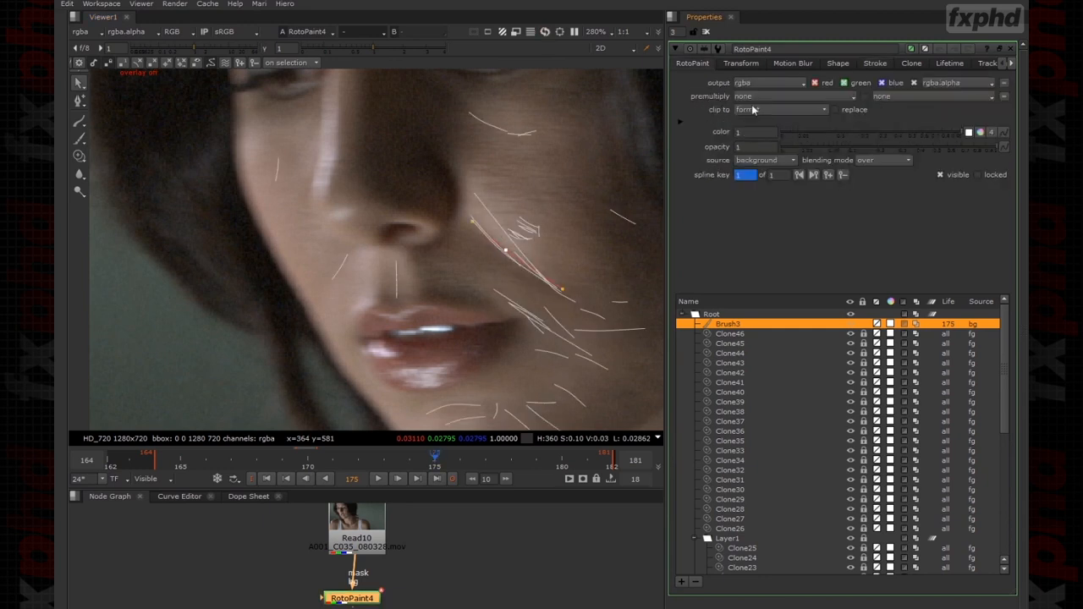
left_click_drag(866, 164, 868, 164)
key("q")
scroll(606, 262, "down", 6)
middle_click_drag(597, 302, 548, 298)
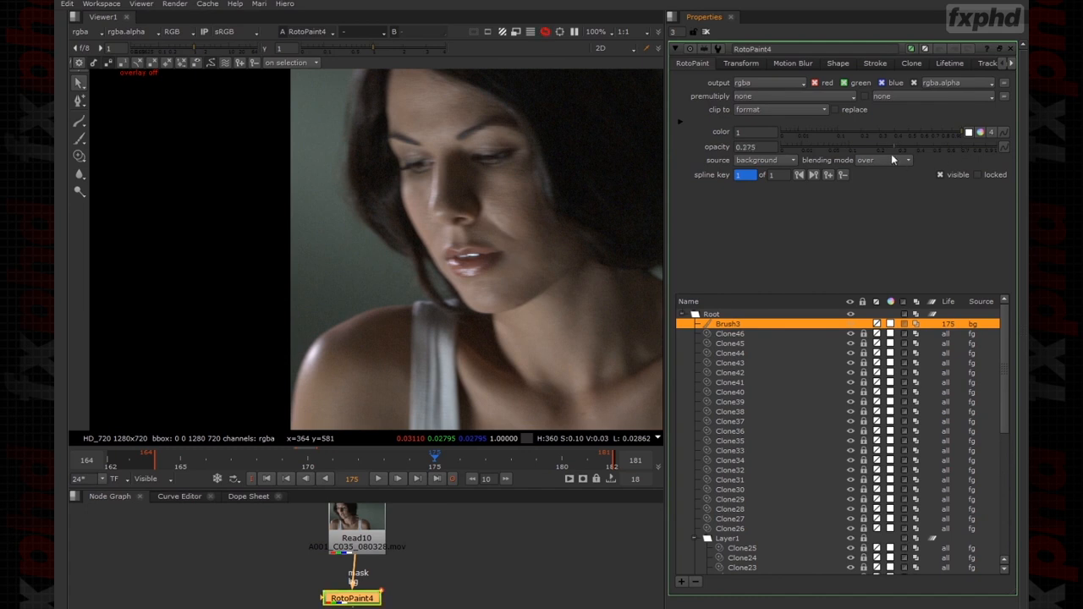
left_click_drag(899, 161, 887, 161)
key("d")
Move the Brush3 stroke to its matching place along the cheek crease at frame 171.
middle_click_drag(353, 603, 341, 599)
scroll(511, 213, "up", 3)
key("q")
scroll(483, 212, "up", 5)
key("Left")
key("Left")
key("Left")
key("Left")
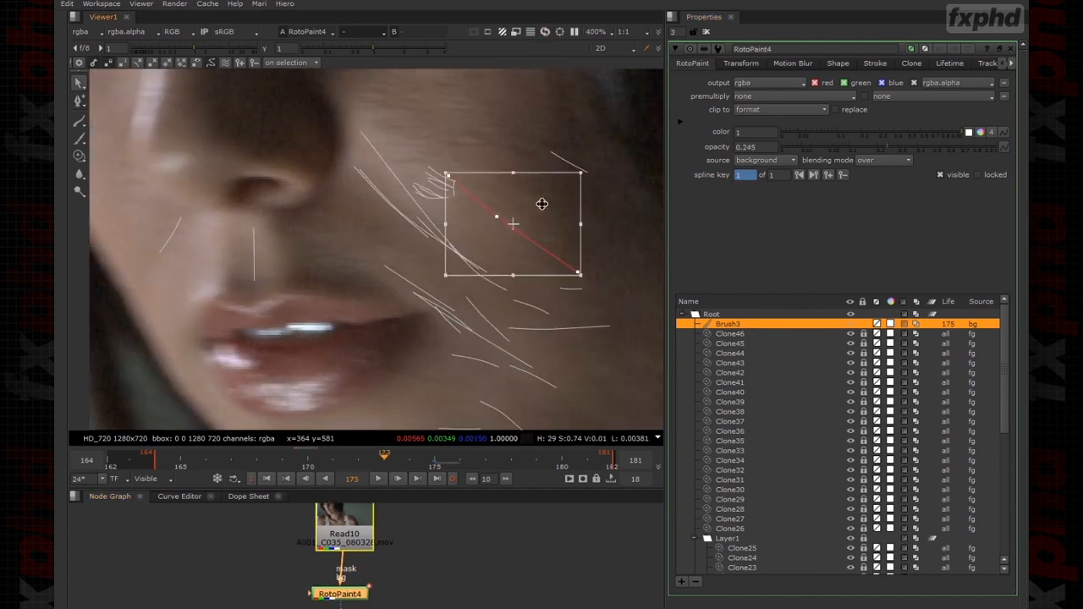
mouse_move(500, 192)
left_mouse_down()
mouse_move(309, 182)
mouse_move(318, 181)
mouse_move(312, 192)
mouse_move(371, 191)
left_mouse_up()
Move the Brush3 stroke to its matching places along the cheek crease at the earlier frames back to 164.
key("Left")
key("Left")
key("Left")
key("Left")
key("Left")
key("Left")
key("Left")
key("Left")
Move the Brush3 stroke to its matching place along the cheek crease at frame 182.
key("Right")
key("Right")
key("Right")
key("Right")
key("Right")
key("Right")
key("Right")
key("Right")
key("Right")
key("Right")
key("Right")
key("Right")
key("Right")
key("Right")
key("Right")
key("Right")
key("Right")
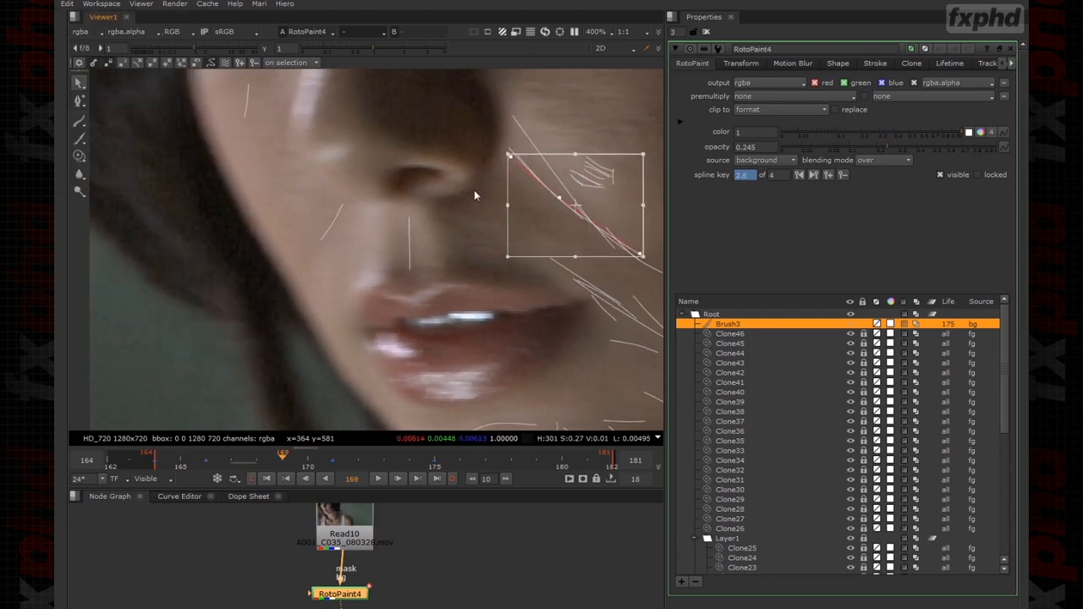
mouse_move(255, 244)
left_mouse_down()
mouse_move(330, 220)
mouse_move(553, 212)
left_mouse_up()
key("Right")
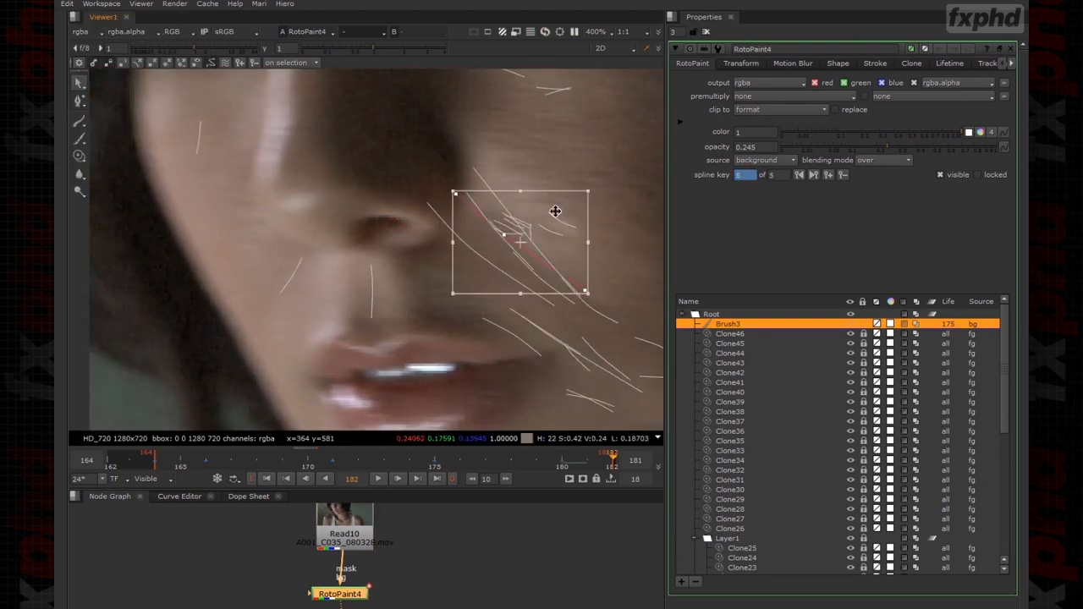
Hide the viewer overlay and set the Brush3 stroke's lifetime to all frames.
scroll(553, 212, "down", 3)
key("Left")
key("Left")
key("q")
left_click(950, 64)
left_click(768, 83)
left_click(756, 61)
left_click(703, 64)
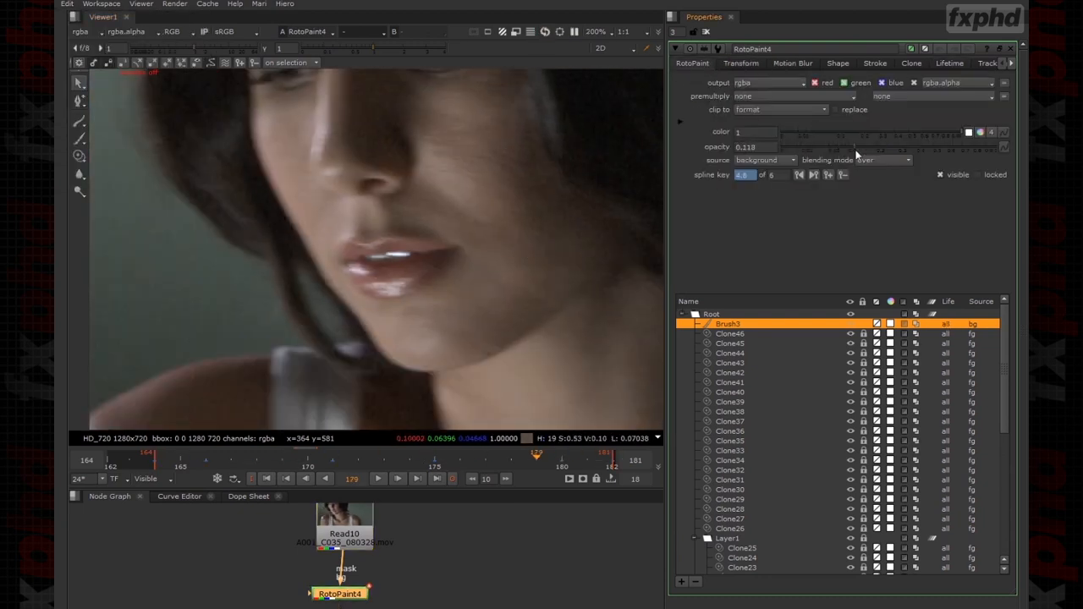
Set the Brush3 stroke's opacity to 0.072, judging the cheek crease at different frames.
left_click_drag(845, 152, 852, 152)
scroll(539, 149, "down", 3)
middle_click_drag(539, 150, 597, 169)
left_click_drag(835, 153, 883, 151)
key("Left")
key("Left")
key("Left")
key("Left")
key("Left")
key("Left")
key("Left")
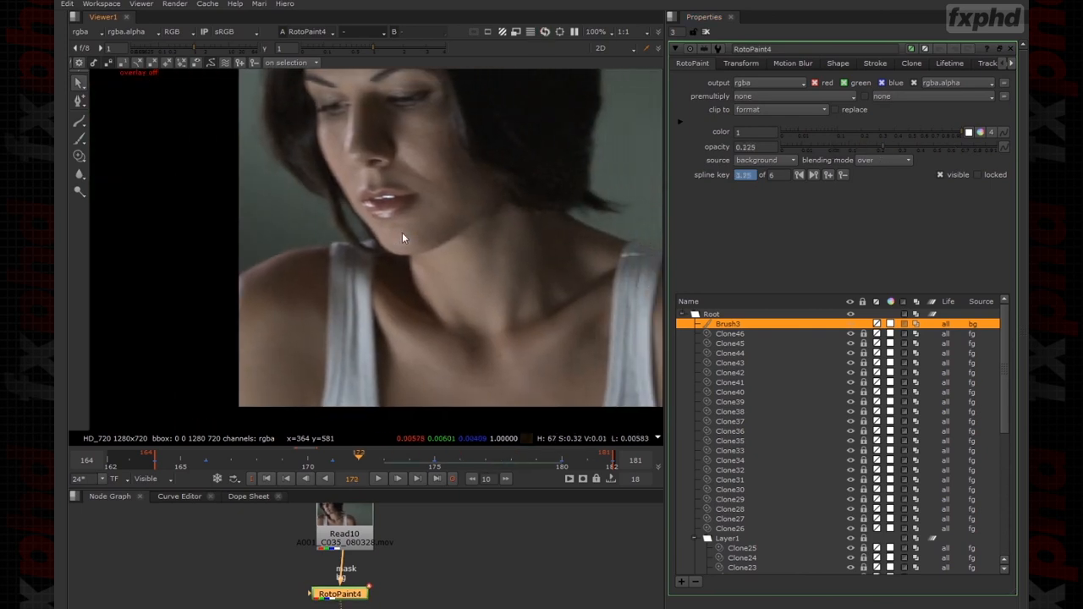
scroll(423, 150, "up", 4)
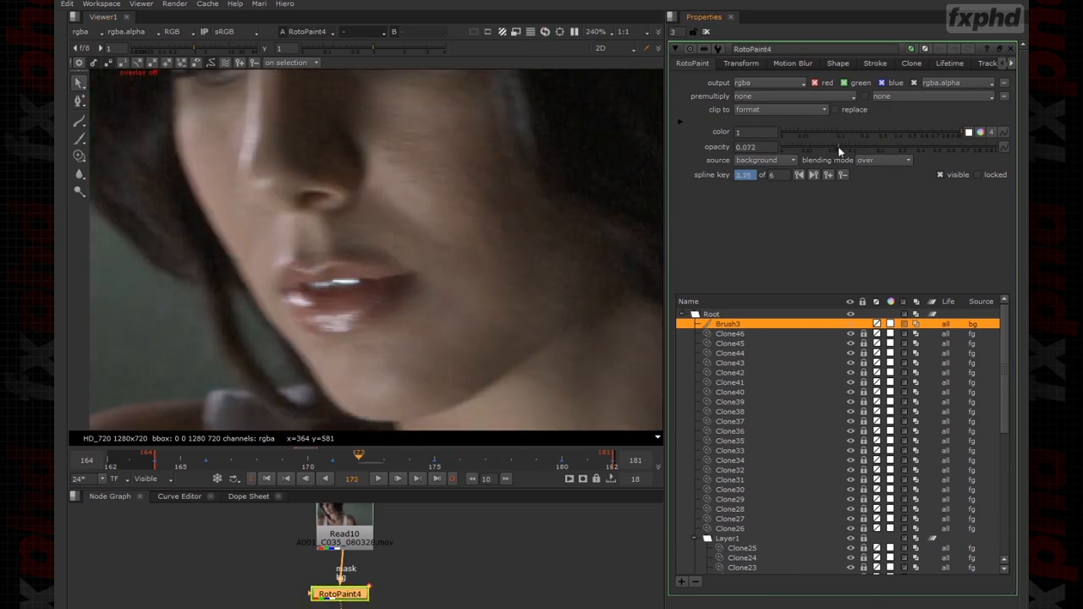
scroll(489, 215, "down", 8)
key("Left")
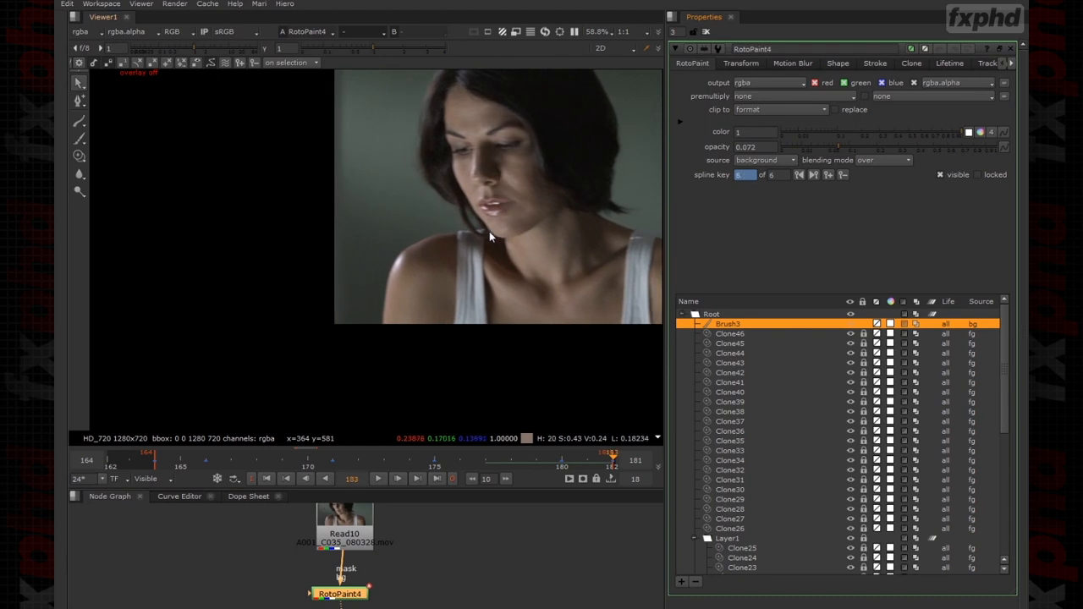
Show the overlay again and paint a clone stroke across the forehead above the brows at frame 181.
scroll(397, 332, "up", 5)
right_click(241, 157)
left_click(241, 156)
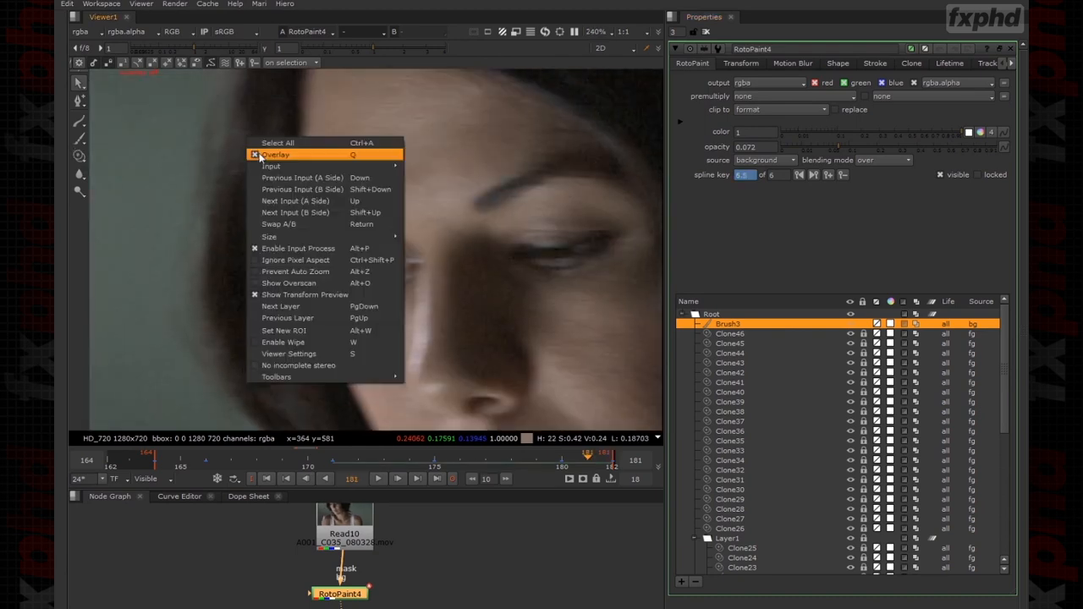
left_click(79, 155)
left_click_drag(455, 168, 523, 227, "ctrl")
mouse_move(384, 166)
left_mouse_down()
mouse_move(432, 167)
mouse_move(453, 186)
left_mouse_up()
left_click(81, 84)
left_click(699, 583)
left_click(80, 84)
scroll(357, 195, "up", 2)
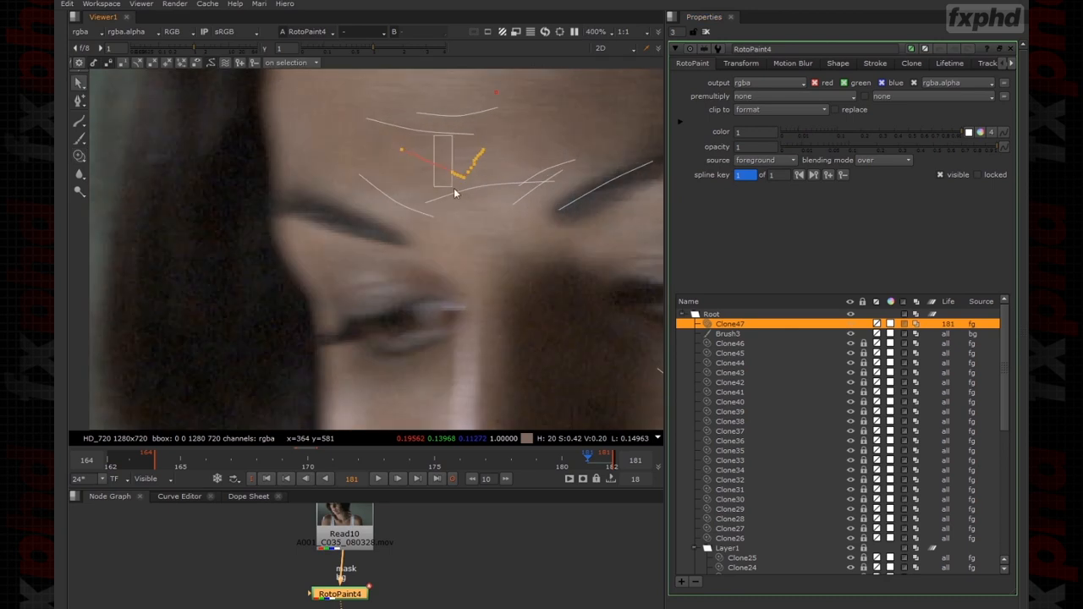
Set the new forehead clone stroke's opacity to 0.155 and compare the forehead with the overlay hidden and shown.
left_click_drag(966, 152, 857, 151)
left_click(399, 149)
scroll(480, 160, "down", 2)
key("q")
key("q")
scroll(537, 151, "down", 2)
scroll(534, 153, "up", 4)
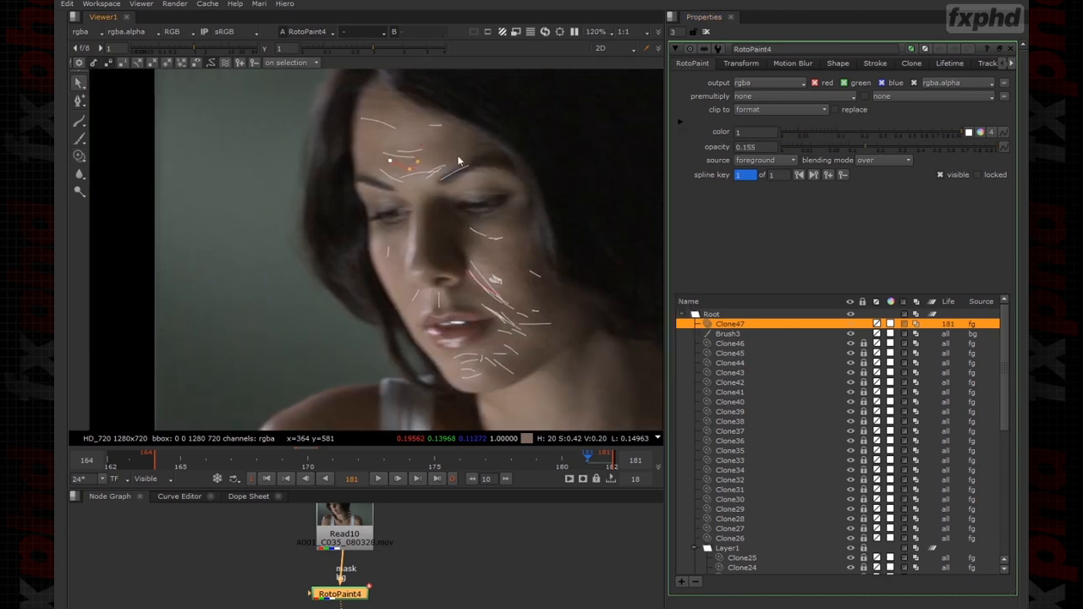
Move the Clone47 stroke to its matching place on the forehead at frame 165.
left_click_drag(305, 196, 323, 199)
left_click(800, 175)
left_click(843, 175)
key("Right")
key("Right")
key("Right")
scroll(209, 232, "down", 2)
middle_click_drag(209, 231, 553, 240)
left_click_drag(600, 213, 222, 200)
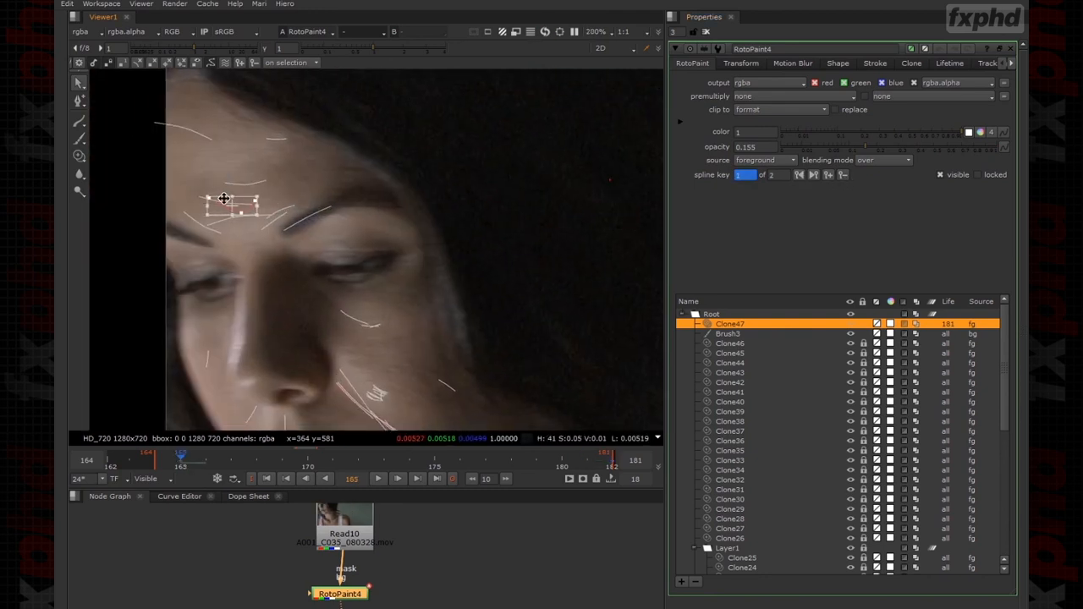
Step through the frames from 165 onward to check that the forehead clone stroke follows the face.
key("Right")
key("Right")
key("Right")
key("Right")
key("Right")
key("Right")
key("Right")
key("Right")
key("Right")
key("Right")
key("Right")
key("Right")
key("Right")
key("Right")
key("Right")
key("Right")
key("Right")
middle_click_drag(471, 219, 260, 202)
left_click(180, 455)
middle_click_drag(251, 283, 515, 283)
key("Right")
key("Right")
key("Right")
key("Right")
key("Right")
key("Right")
key("Right")
key("Right")
key("Right")
key("Right")
key("Right")
left_click(186, 130)
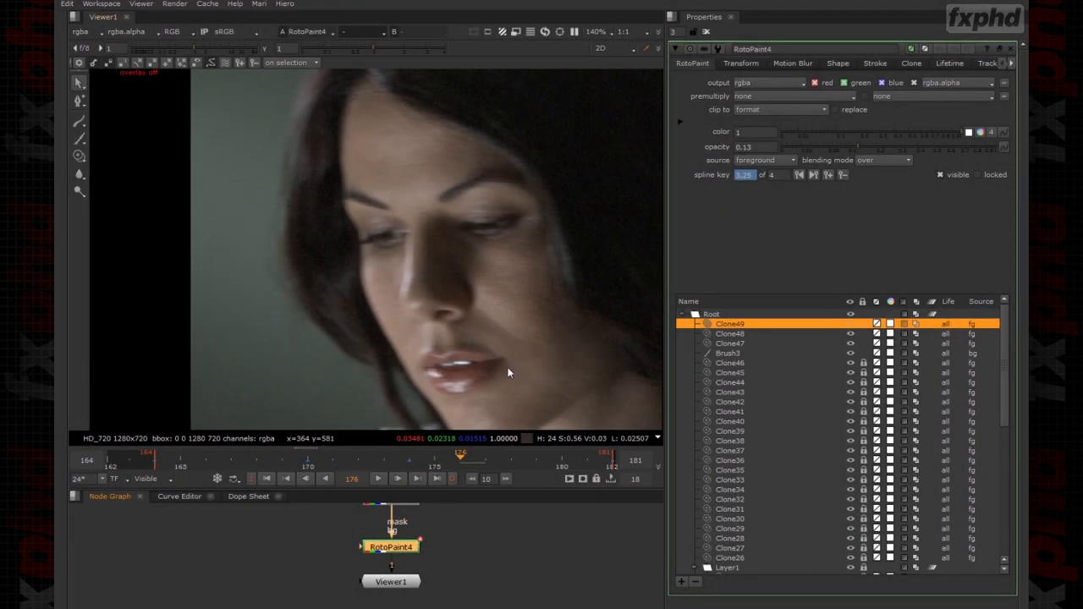
Compare the face at frame 176 with the RotoPaint4 node disabled and enabled.
middle_click_drag(508, 373, 493, 320)
scroll(525, 200, "down", 4)
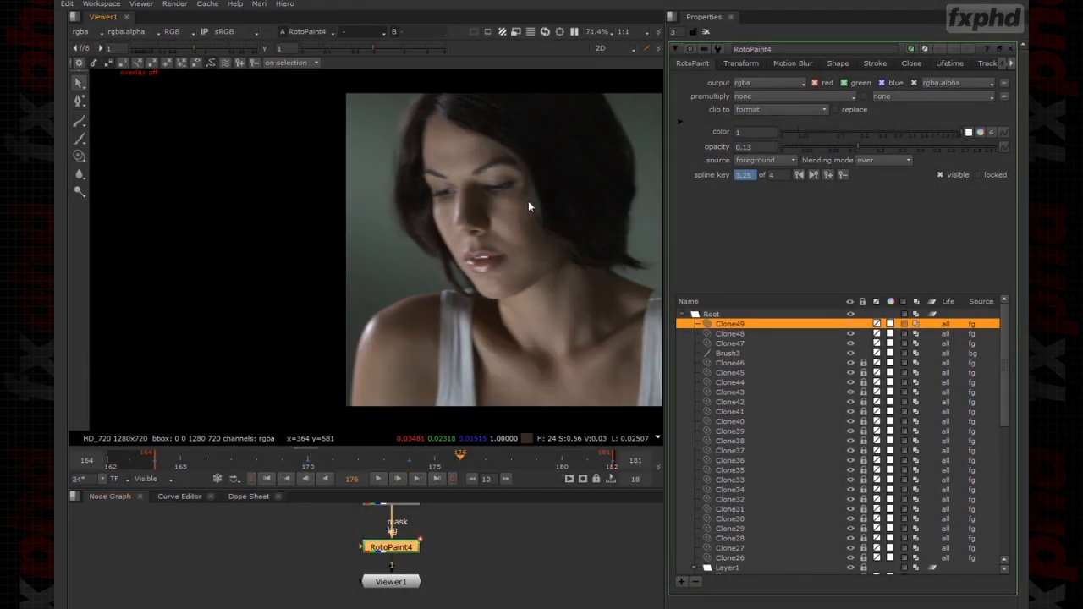
middle_click_drag(561, 320, 496, 365)
scroll(442, 317, "up", 5)
middle_click_drag(441, 319, 438, 334)
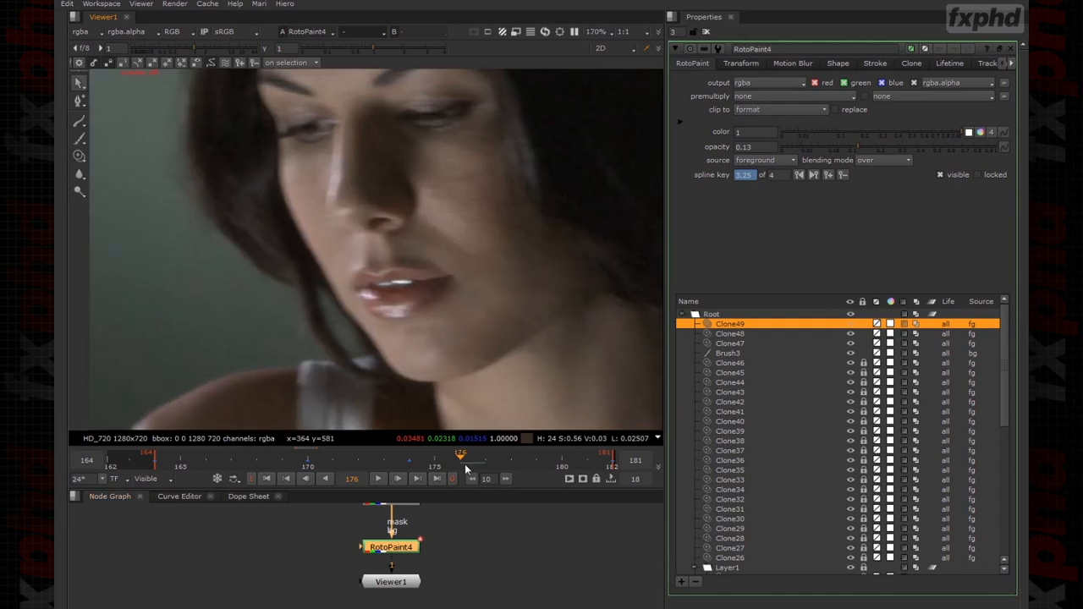
key("d")
key("d")
key("d")
key("d")
scroll(508, 385, "down", 4)
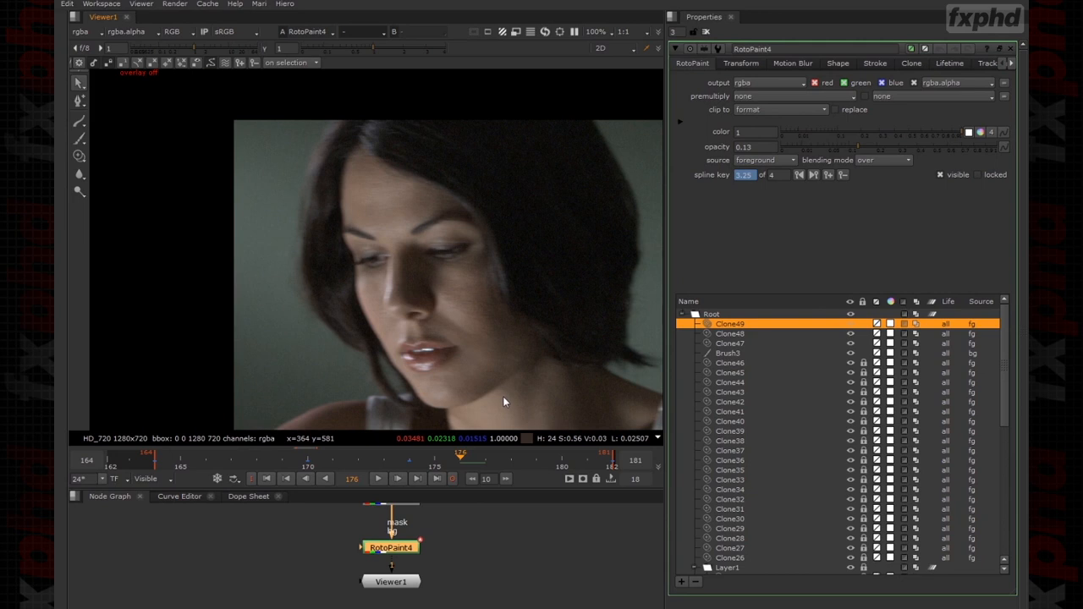
Show the paint stroke overlay over the whole face at frame 176.
middle_click_drag(404, 254, 321, 321)
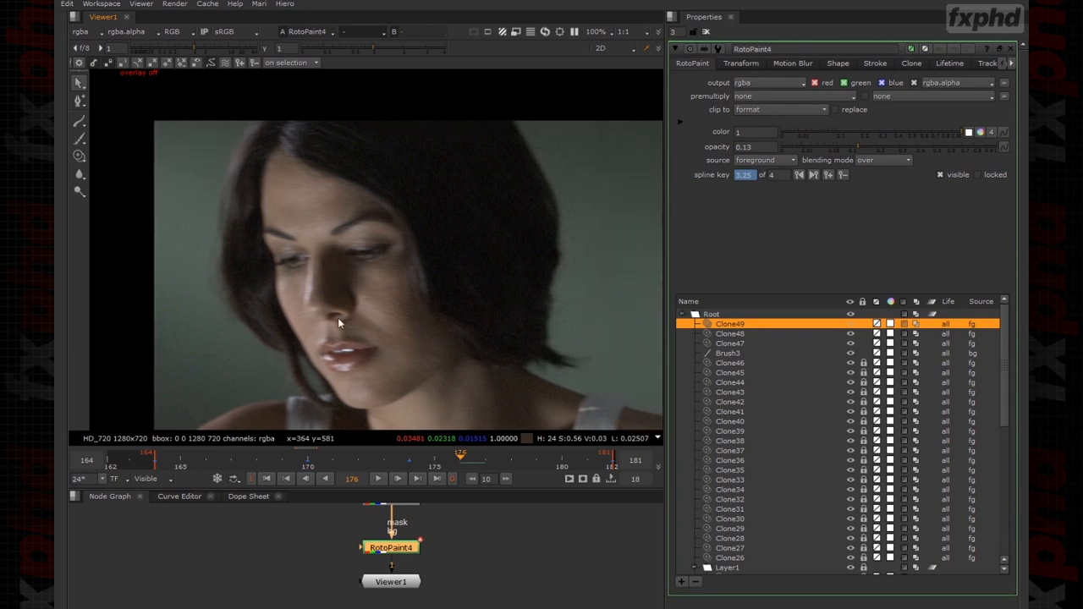
key("o")
middle_click_drag(462, 319, 487, 292)
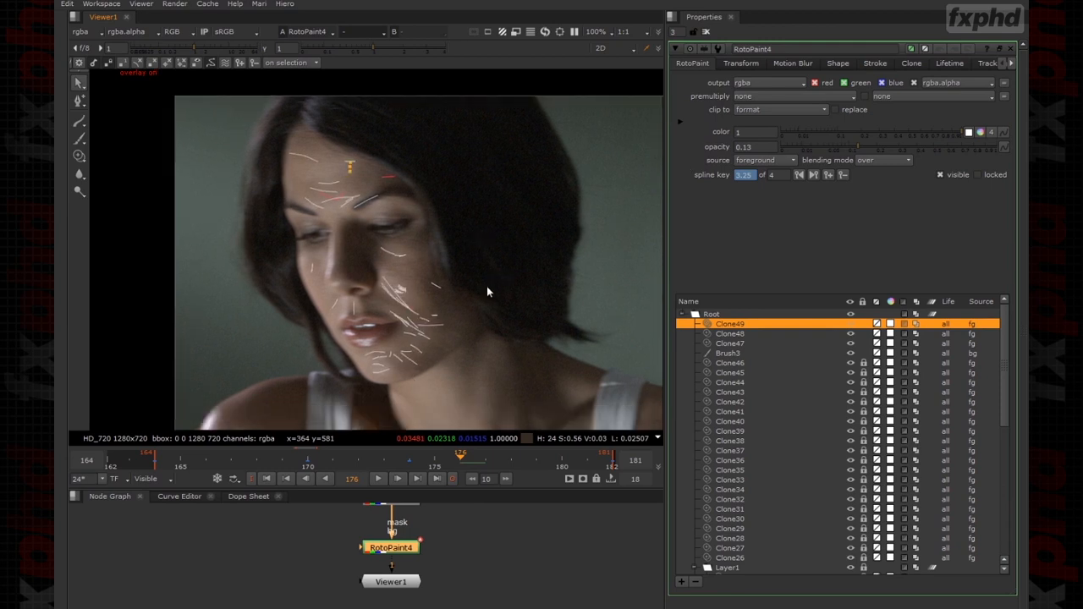
scroll(465, 262, "up", 2)
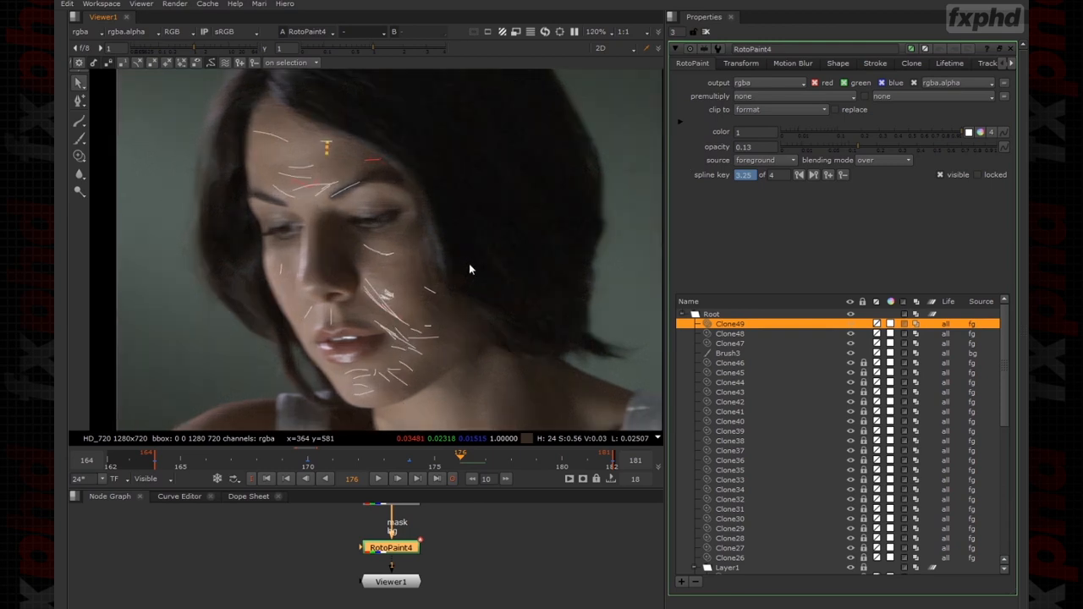
Step back and forth through the shot to examine how all the paint strokes follow the moving face.
key("Left")
key("Left")
key("Left")
key("Left")
key("Left")
key("Left")
key("Left")
key("Left")
key("Right")
key("Right")
key("Right")
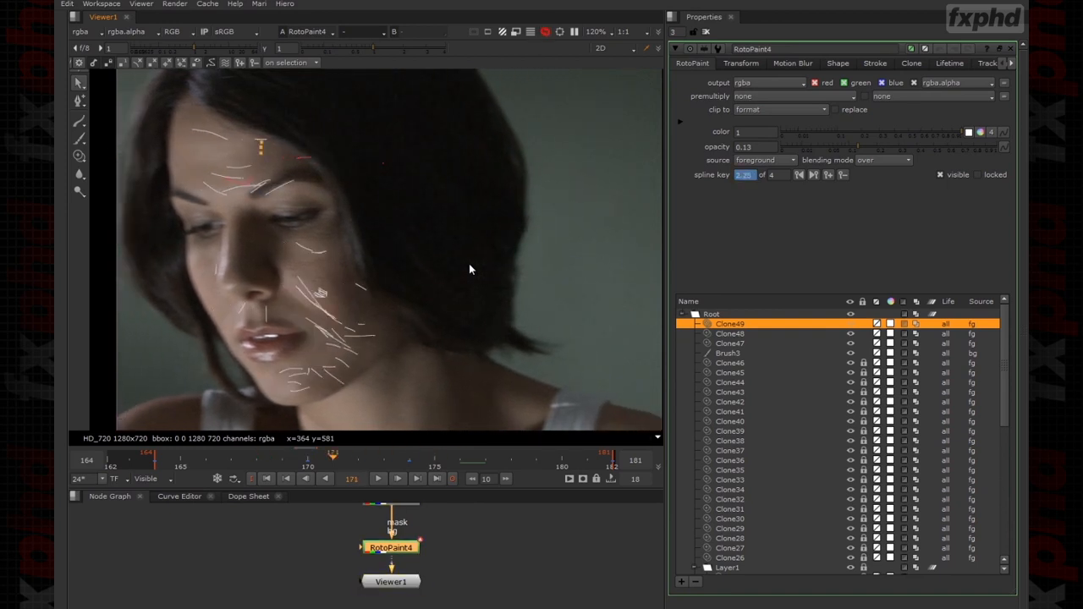
key("Right")
key("Right")
key("Right")
key("Right")
key("Right")
key("Right")
key("Right")
key("Right")
key("Right")
key("Right")
key("Right")
key("Left")
key("Left")
key("Left")
key("Left")
key("Left")
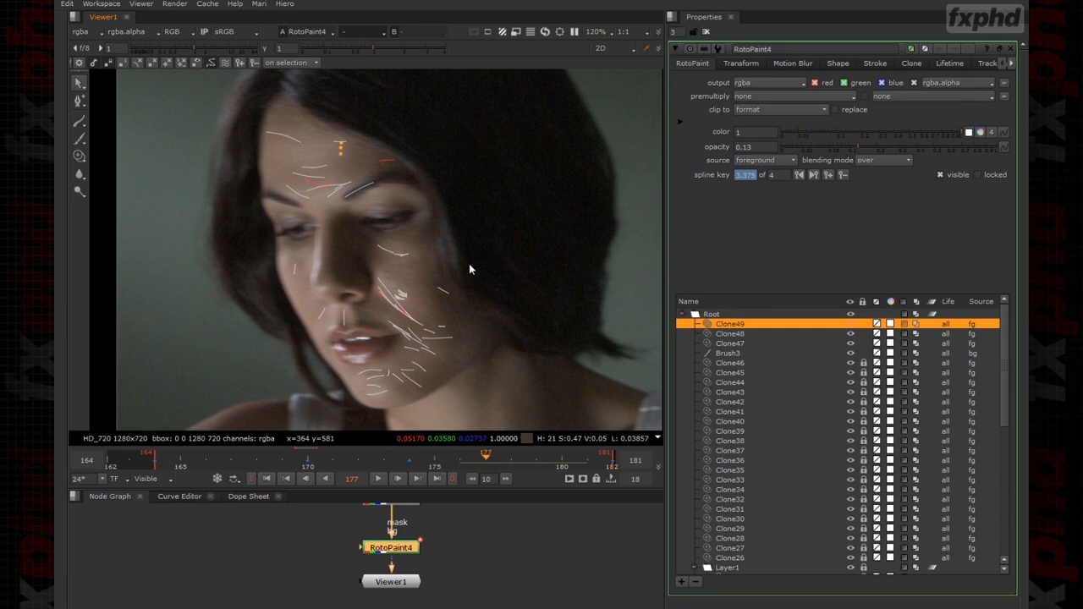
key("Left")
key("Left")
key("Left")
key("Left")
key("Left")
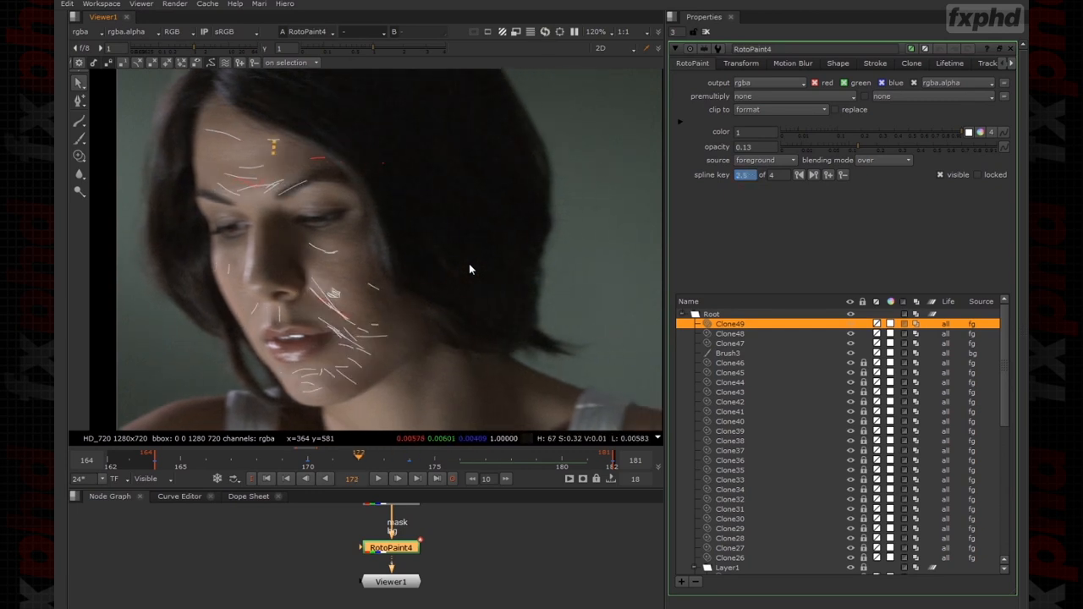
key("Left")
key("Left")
key("Left")
key("Left")
key("Left")
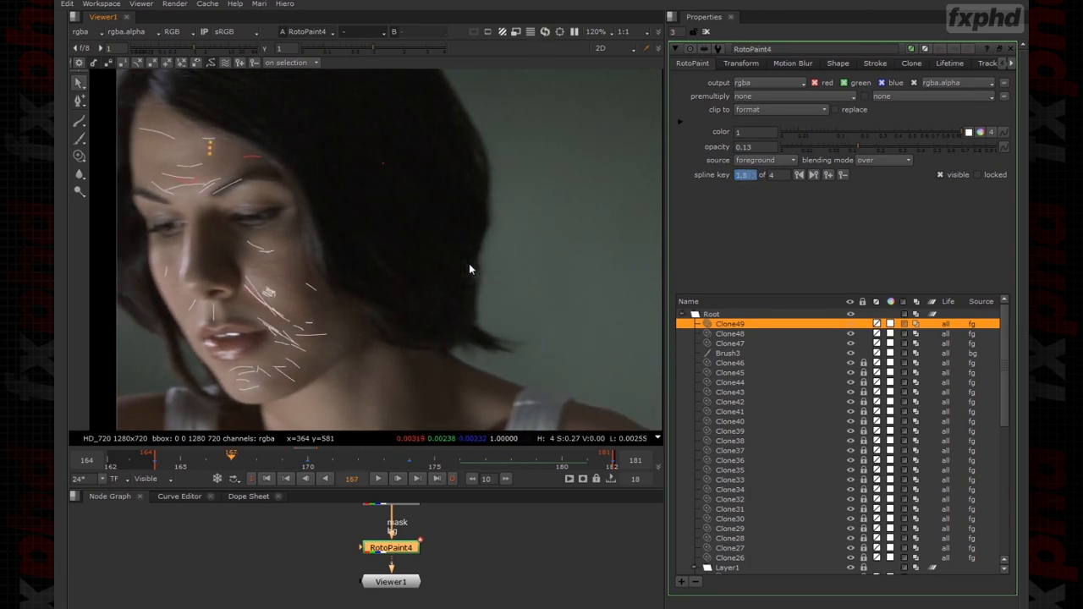
key("Right")
key("Right")
key("Right")
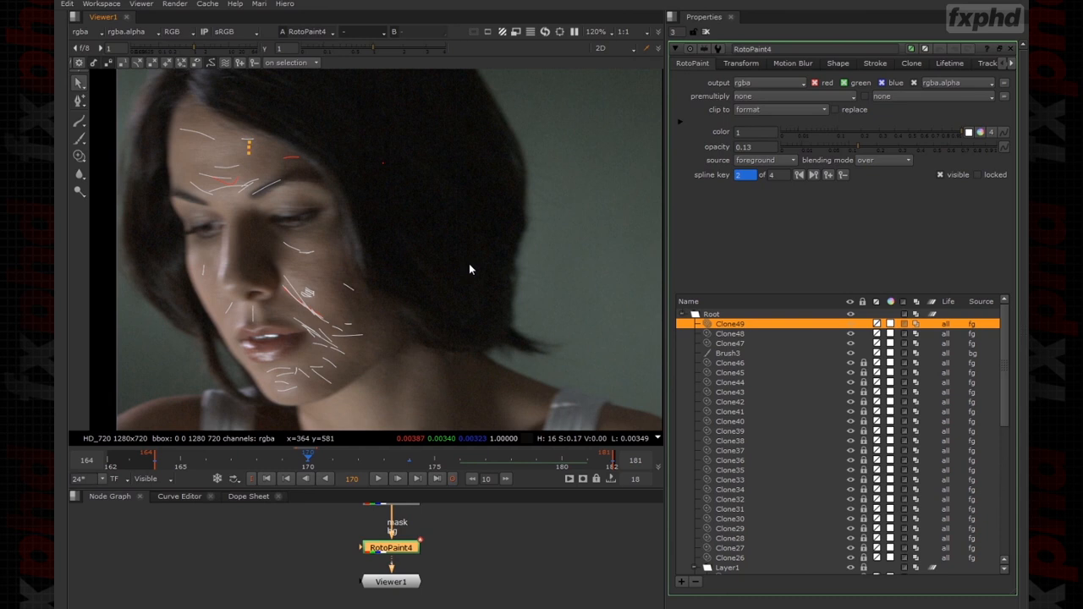
key("Right")
key("Right")
key("Right")
key("Right")
key("Right")
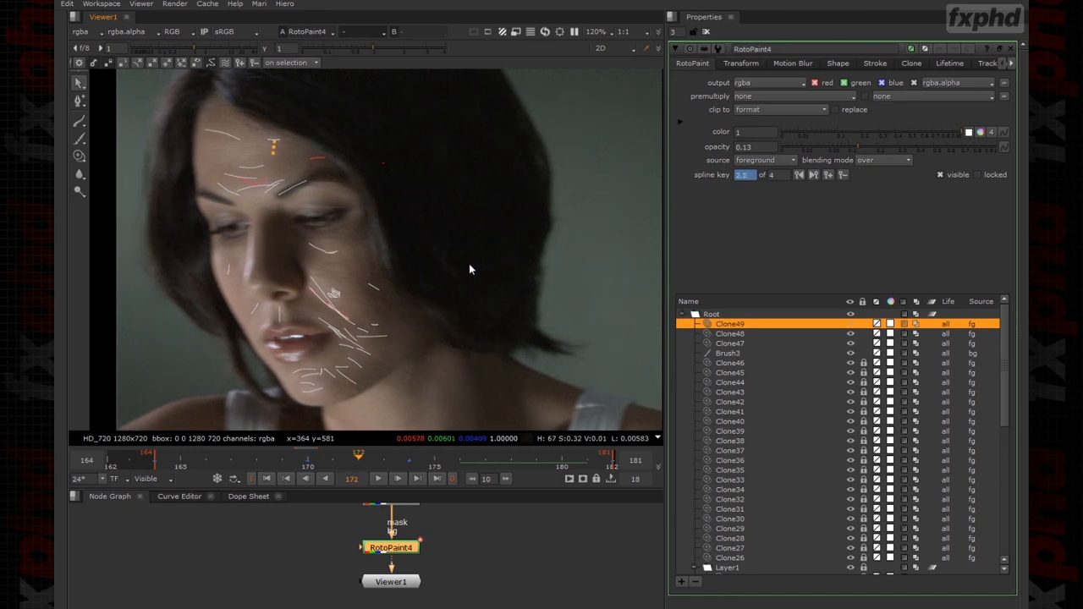
key("Left")
key("Left")
key("Left")
key("Left")
key("Left")
key("Left")
key("Left")
key("Left")
key("Right")
key("Right")
key("Right")
key("Right")
key("Right")
key("Right")
key("Right")
key("Right")
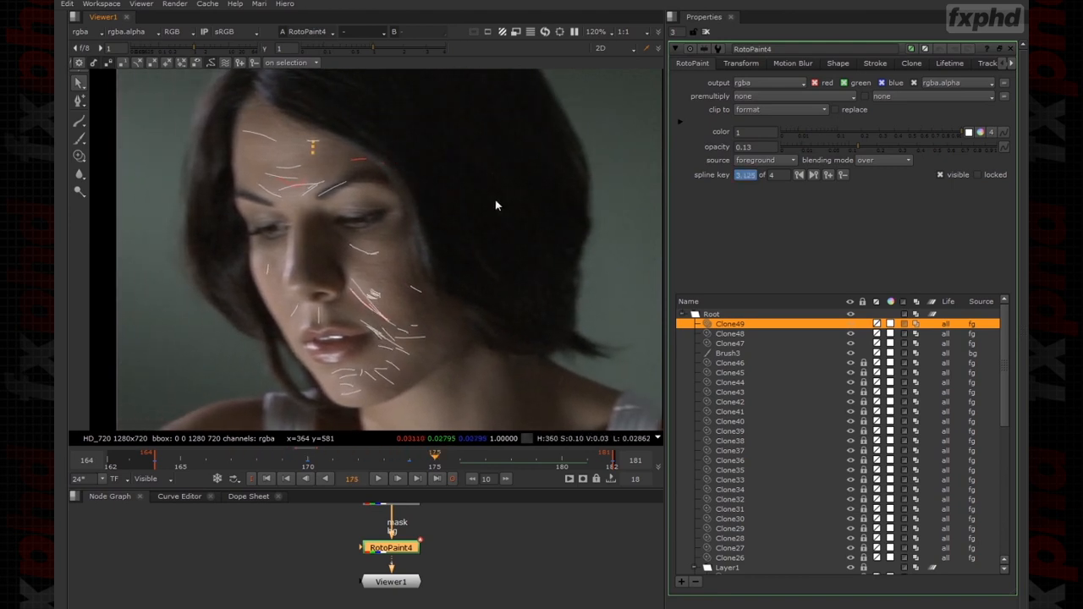
Deselect the clone stroke and hide the paint stroke overlay to show the clean face at frame 175.
left_click(383, 171)
scroll(384, 171, "up", 4)
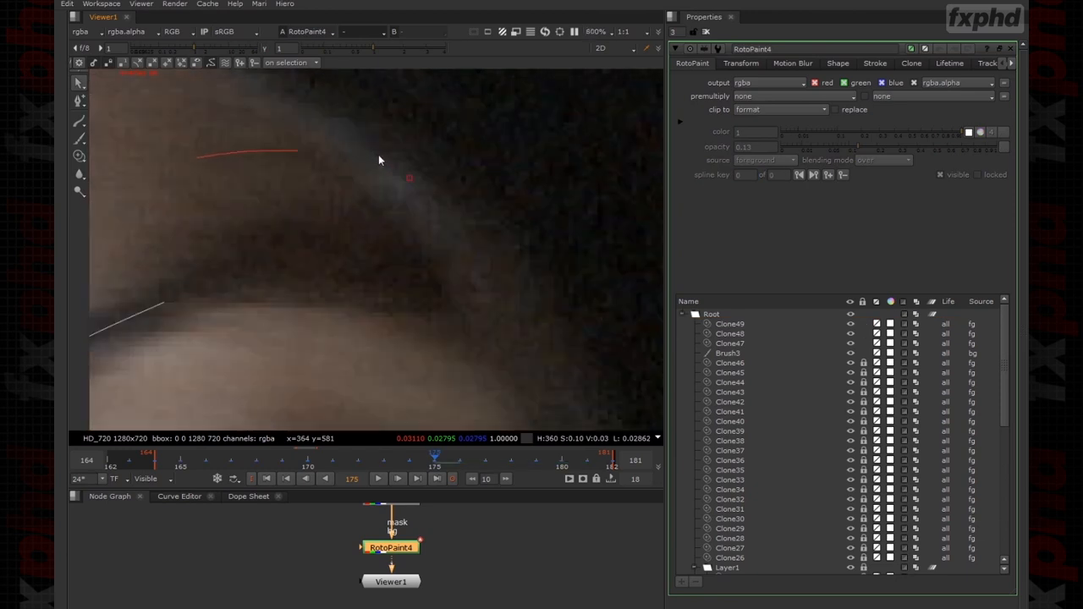
scroll(380, 160, "down", 7)
middle_click_drag(475, 206, 438, 203)
right_click(448, 206)
left_click(454, 206)
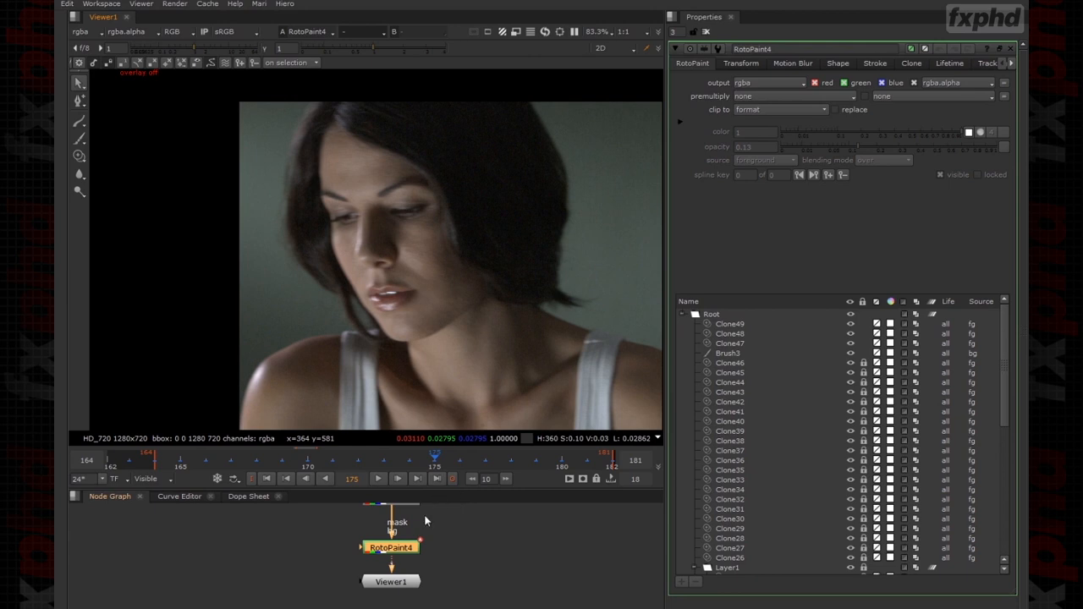
Compare the face at frame 175 with the RotoPaint4 node disabled and enabled, and play the retouched shot.
left_click(416, 536)
left_click(408, 552)
key("d")
key("d")
key("d")
key("d")
key("d")
key("d")
middle_click_drag(495, 340, 453, 352)
left_click(411, 556)
left_click(406, 547)
key("d")
key("d")
key("d")
key("d")
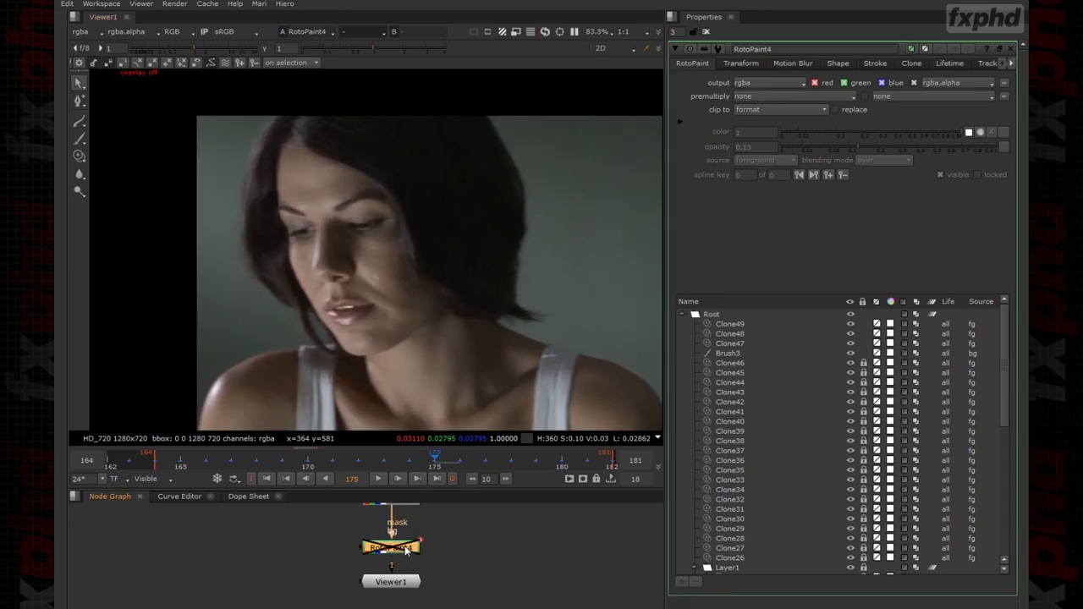
key("d")
key("d")
key("l")
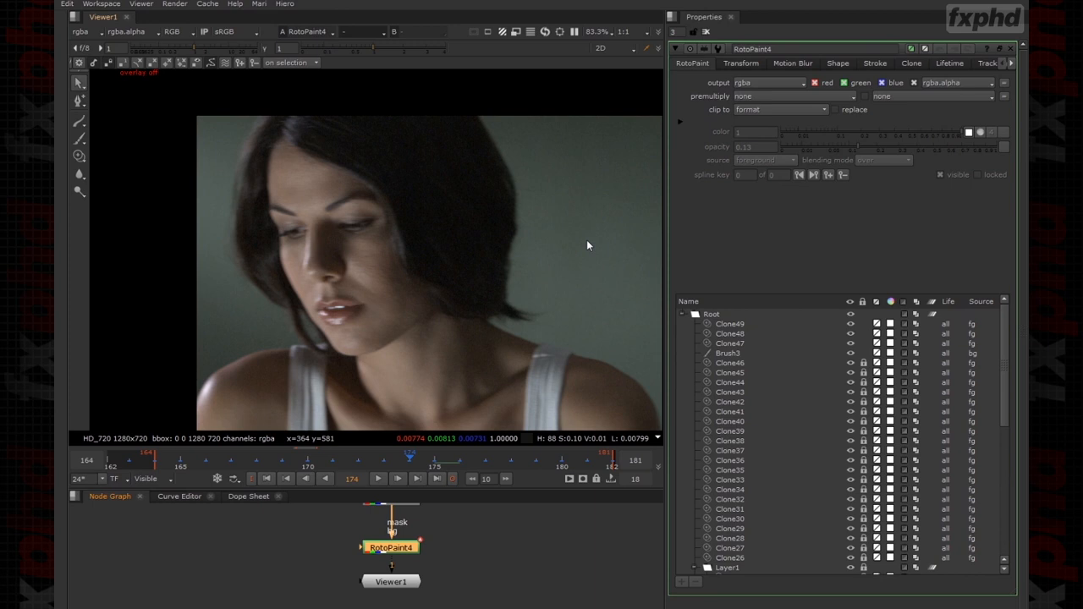
Compare the face at frame 174 with the RotoPaint4 node disabled and enabled, and inspect the retouched skin up close.
middle_click_drag(481, 580, 470, 603)
left_click(418, 567)
left_click(399, 571)
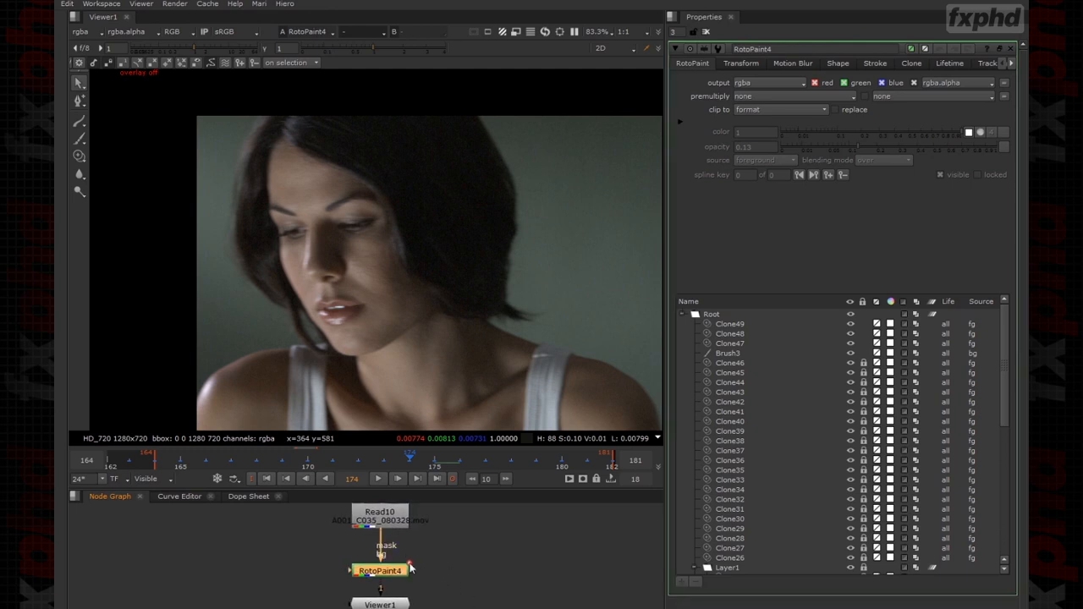
mouse_move(1003, 341)
left_mouse_down()
mouse_move(1004, 533)
mouse_move(992, 341)
left_mouse_up()
left_click(473, 581)
left_click(407, 573)
key("d")
key("d")
key("d")
key("d")
key("d")
key("d")
key("d")
key("d")
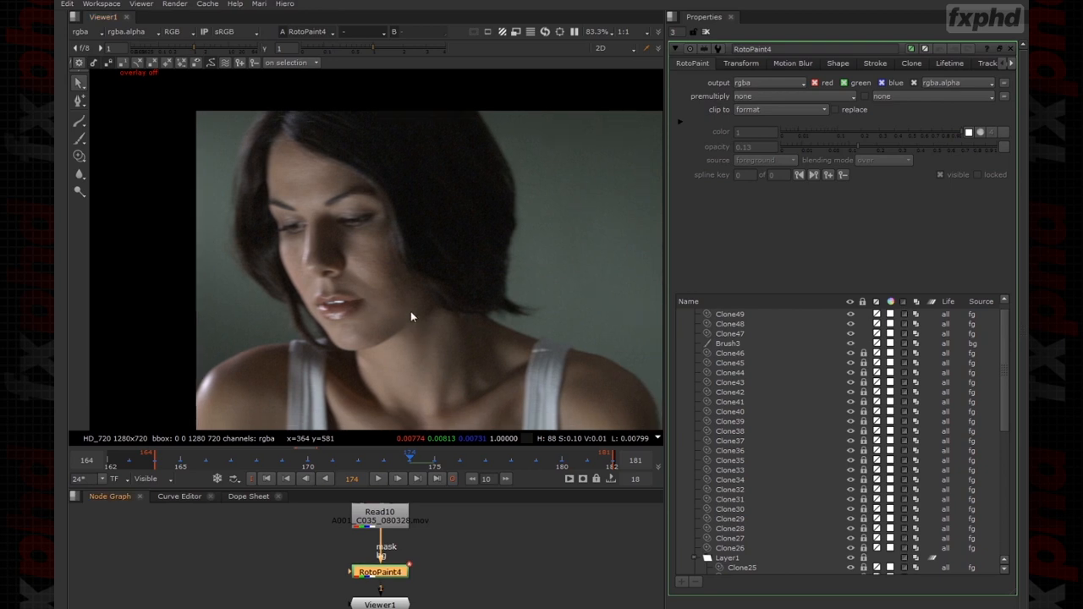
scroll(414, 327, "up", 3)
middle_click_drag(402, 311, 453, 325)
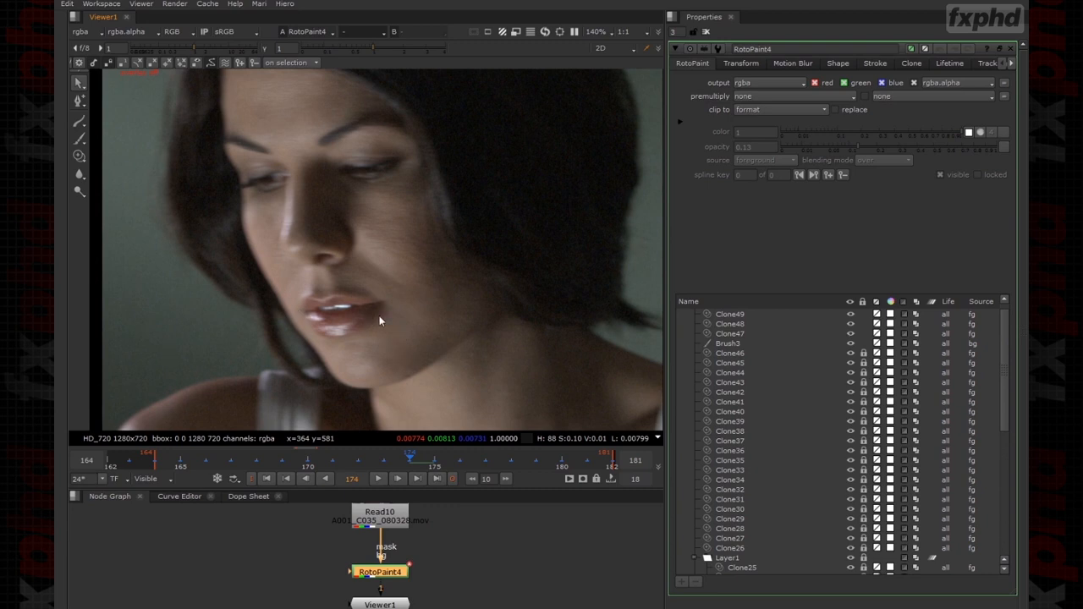
middle_click_drag(383, 221, 388, 245)
scroll(450, 334, "down", 1)
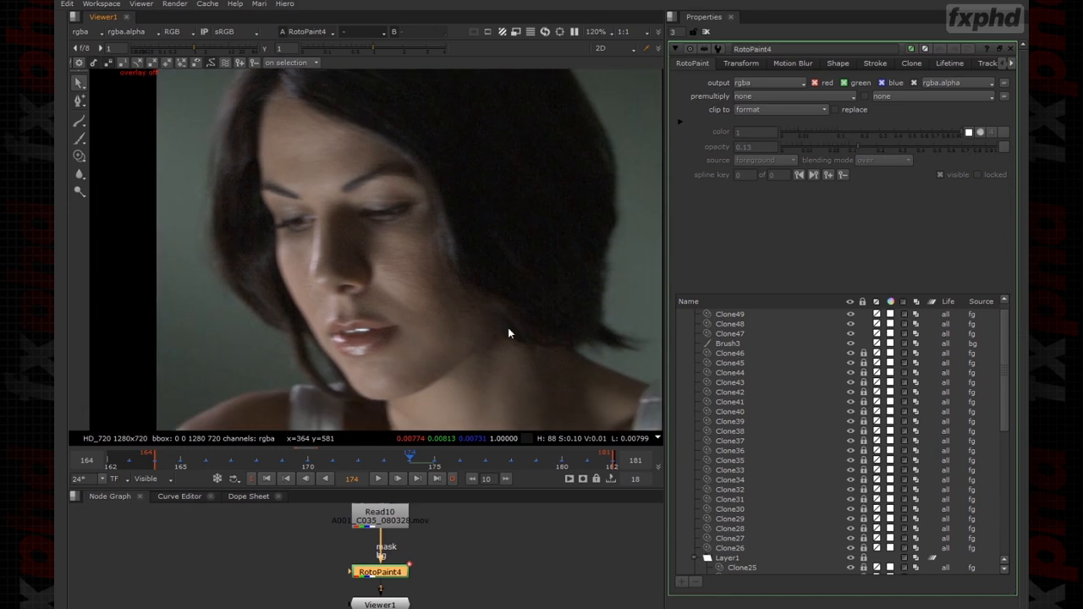